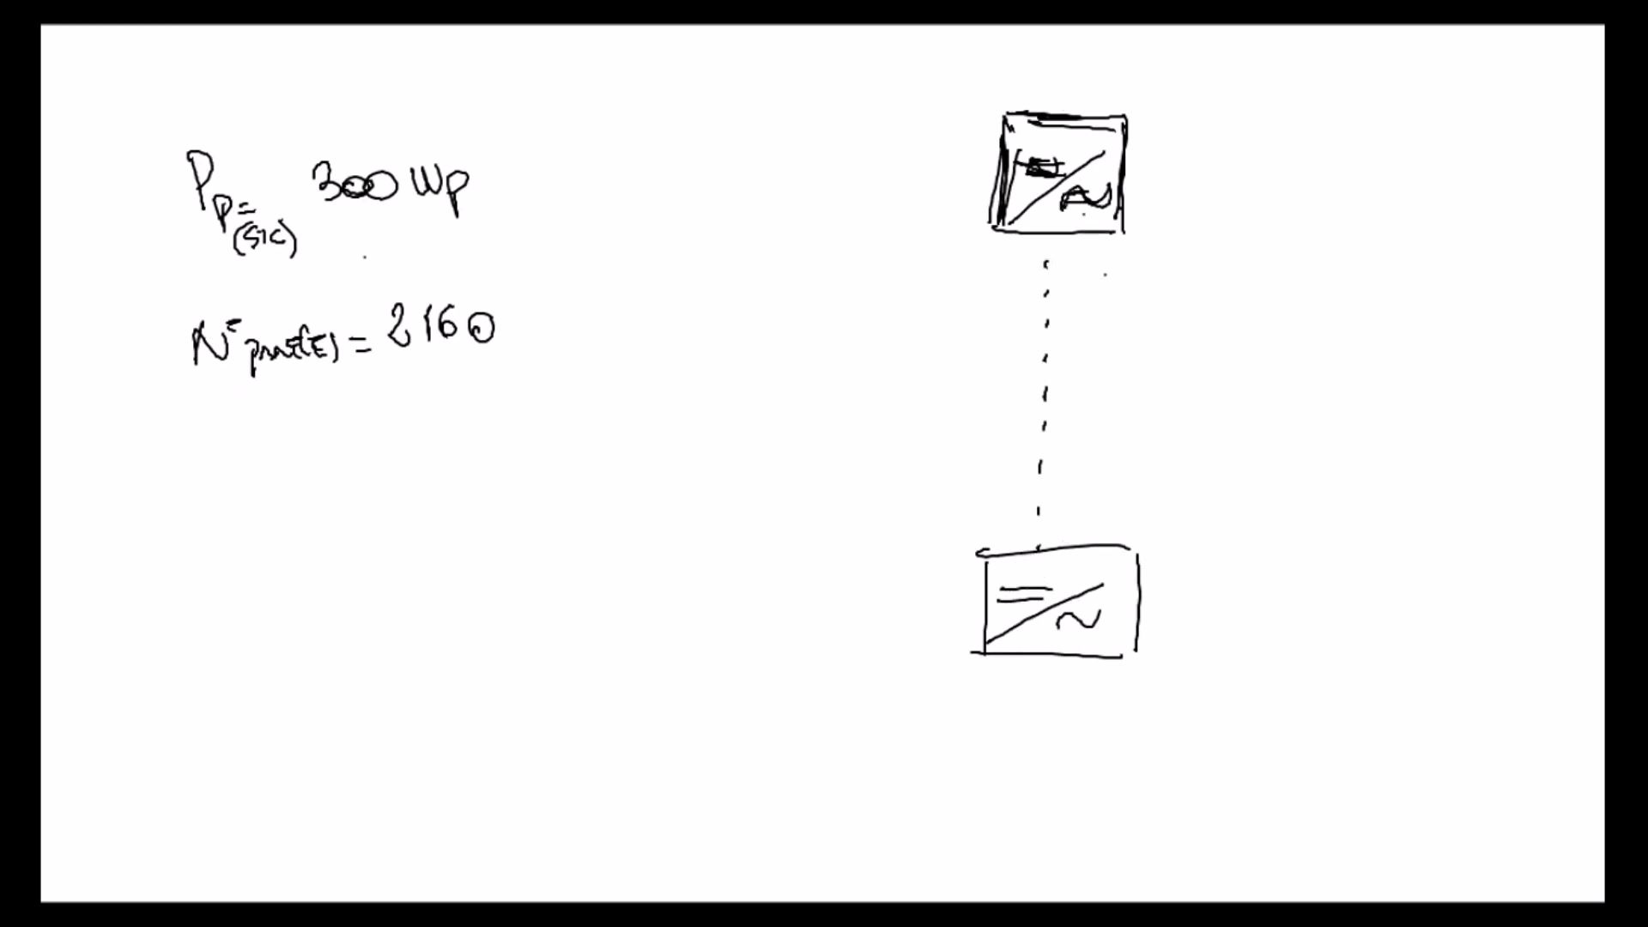
Step: Write "Nº = 216" beside the upper inverter and sketch its first row of modules with an 18 dimension above
mouse_move(1193, 135)
mouse_down()
mouse_move(1229, 99)
mouse_move(1257, 130)
mouse_up()
drag(1242, 140, 1323, 132)
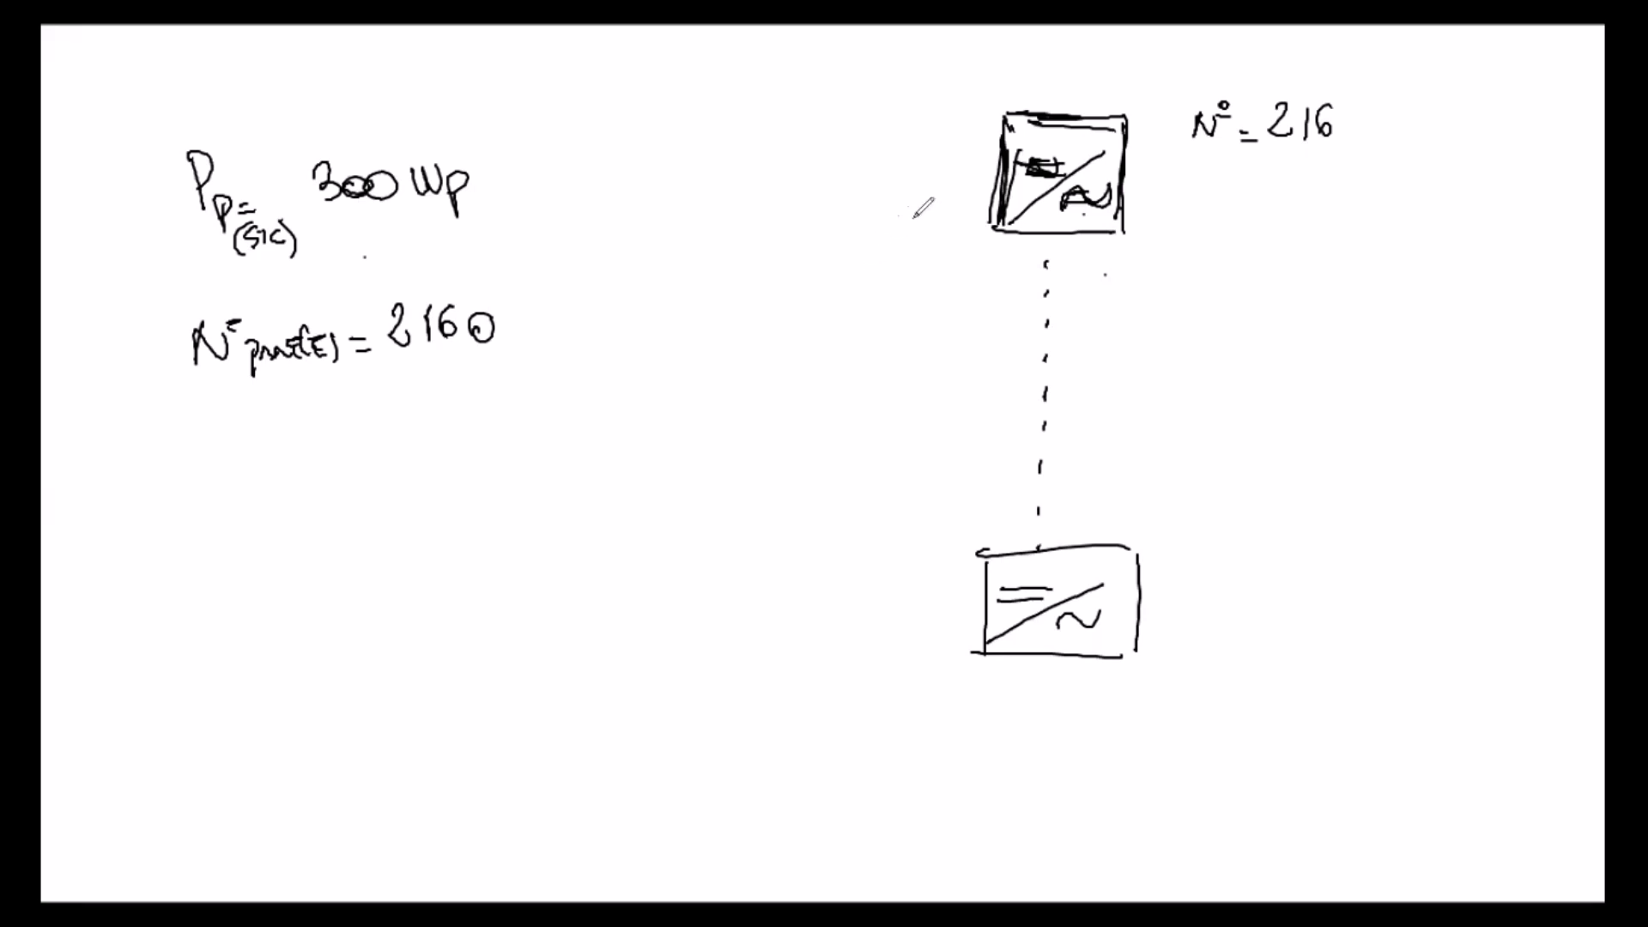
drag(1004, 121, 976, 123)
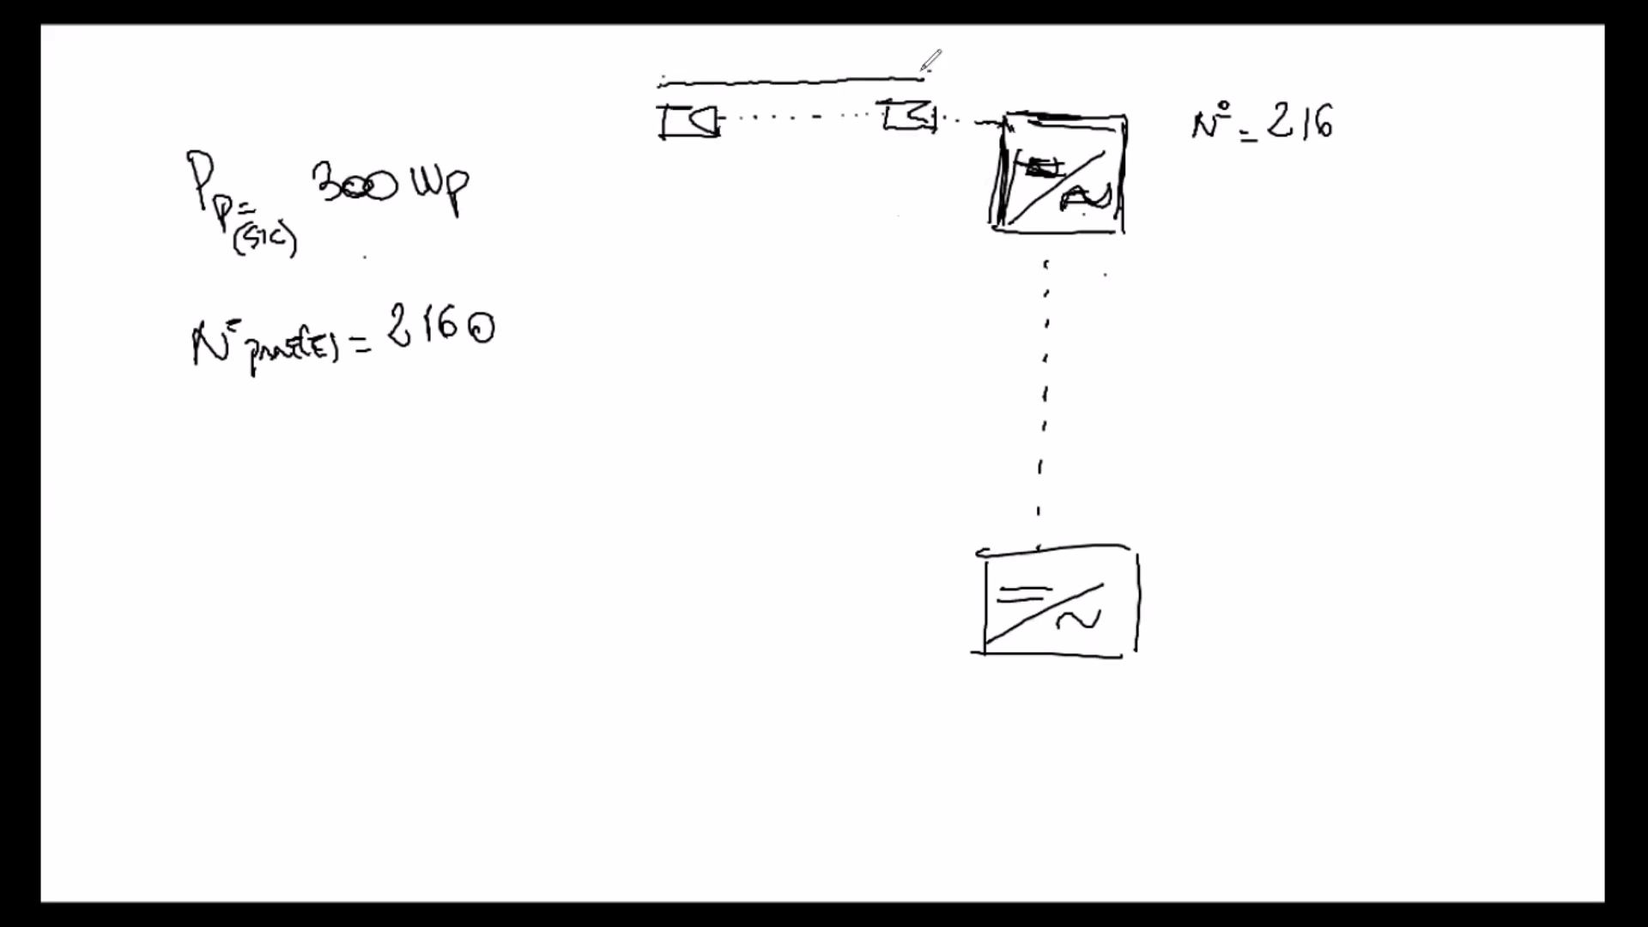
drag(782, 60, 781, 71)
drag(817, 36, 800, 62)
Step: Sketch the last row of modules feeding the upper inverter and mark the number of rows as 12
click(682, 152)
click(678, 183)
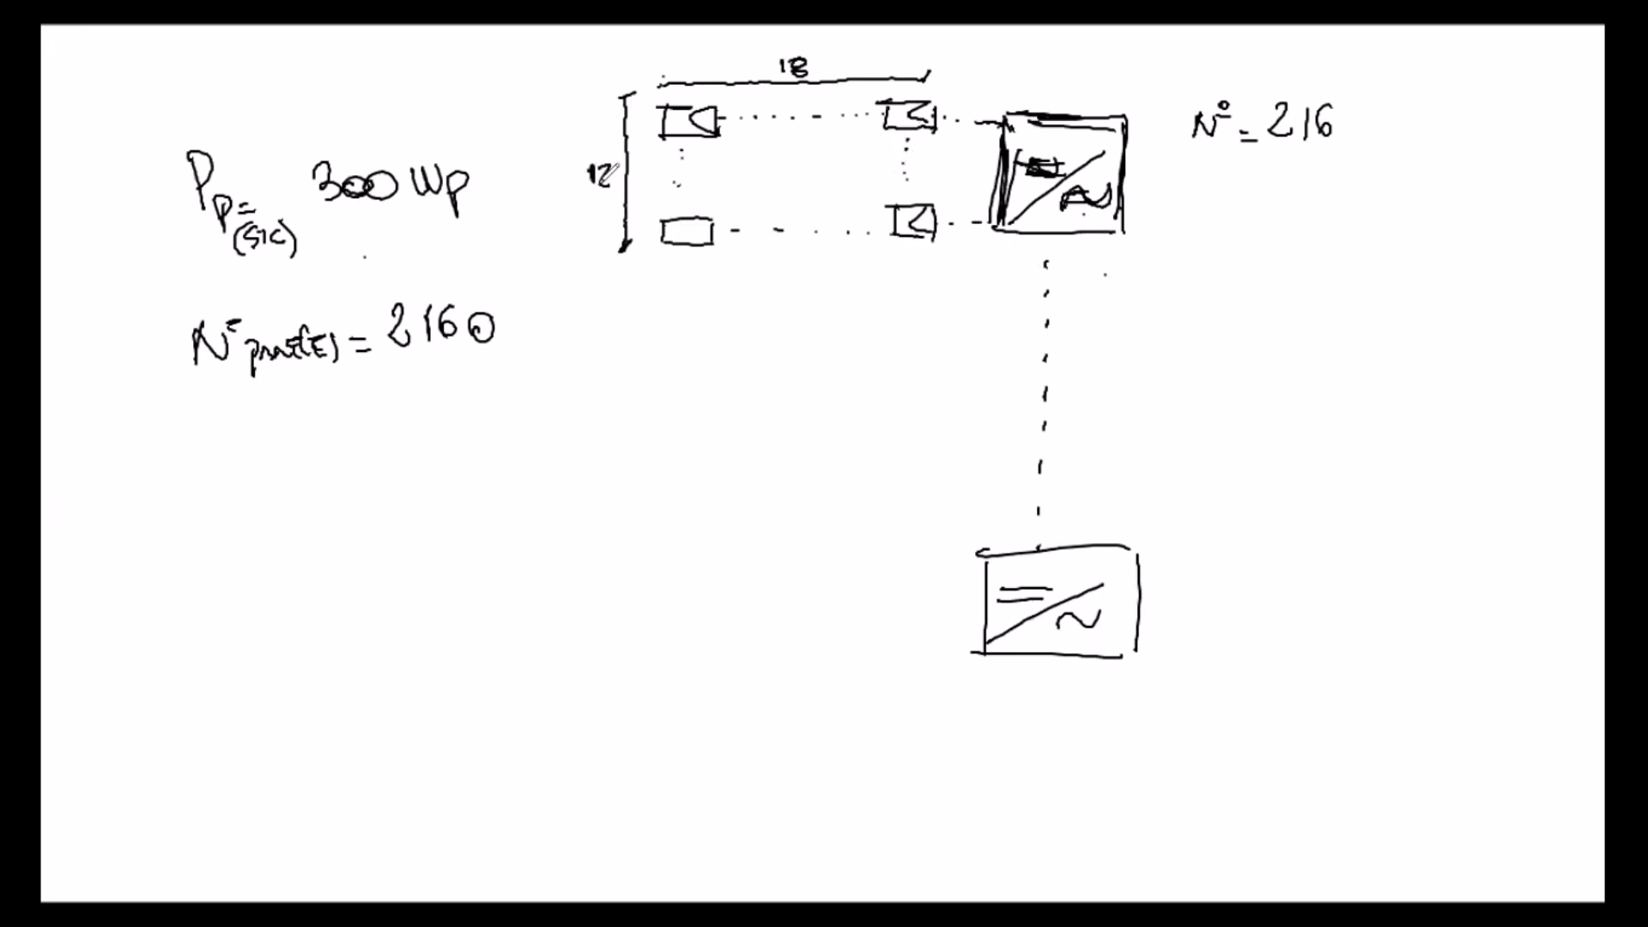
drag(711, 221, 711, 242)
Step: Draw a dashed continuation line below the module rows and a tall bracket labelled 10 spanning both inverters
drag(813, 273, 798, 580)
mouse_move(1418, 84)
mouse_down()
mouse_move(1380, 657)
mouse_move(1358, 671)
mouse_up()
mouse_move(1451, 375)
mouse_down()
mouse_move(1452, 330)
mouse_move(1459, 378)
mouse_up()
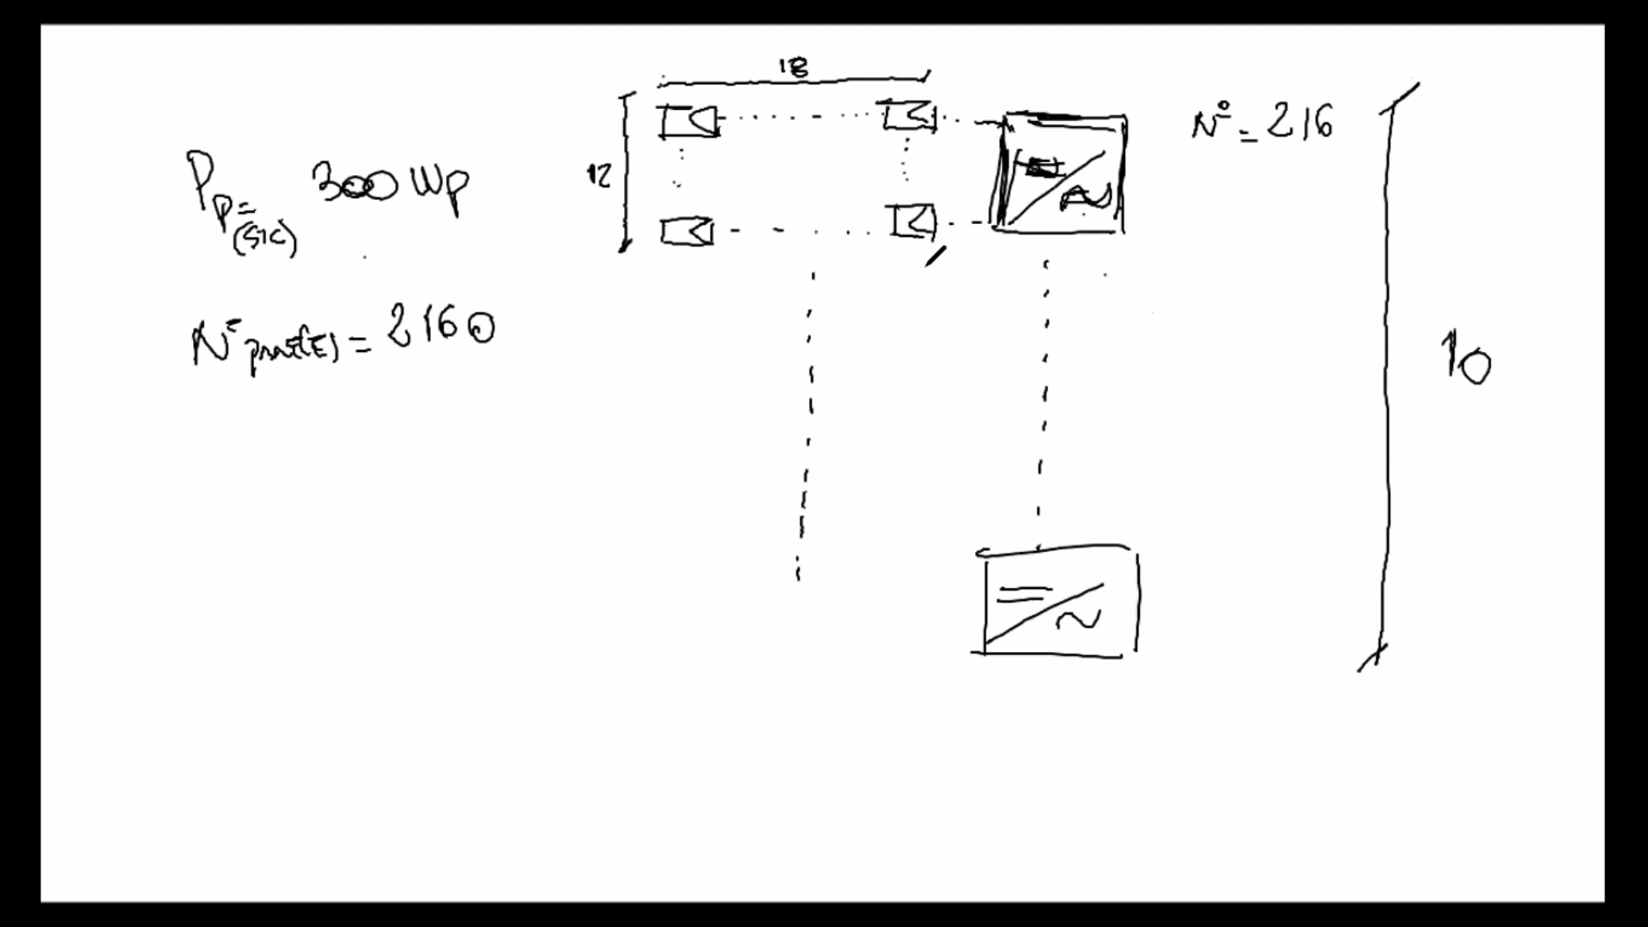
Step: Outline the upper inverter and its module rows with a red dashed rectangle
mouse_move(574, 62)
mouse_down()
mouse_move(562, 249)
mouse_move(1011, 283)
mouse_up()
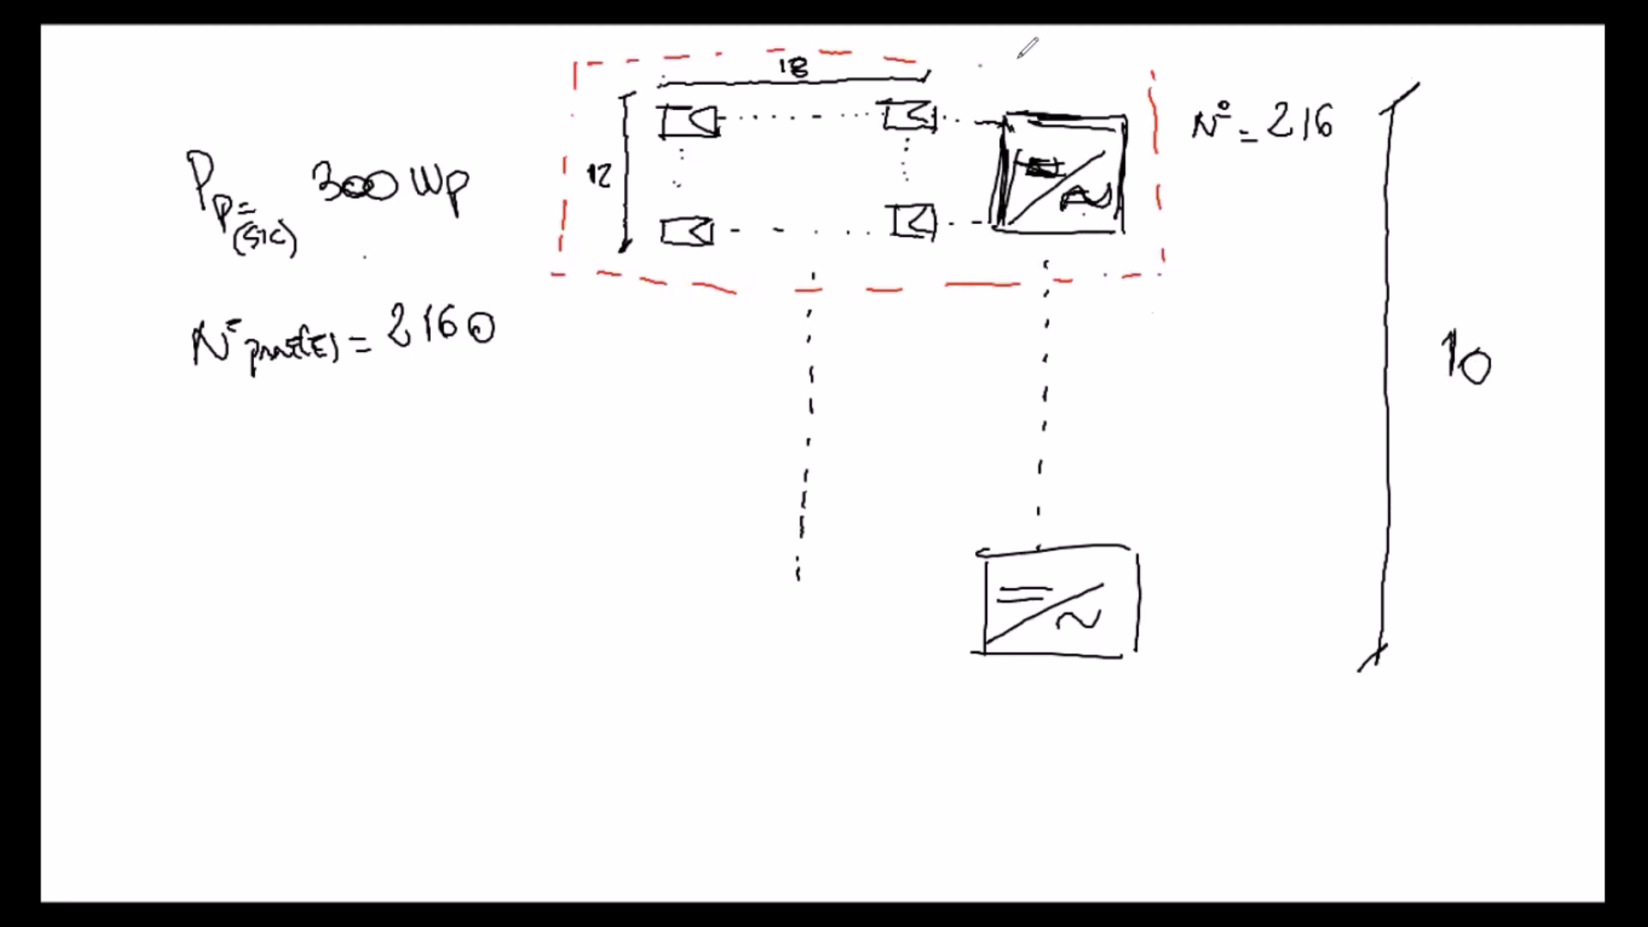
drag(1033, 63, 1077, 65)
drag(1120, 61, 1147, 62)
Step: Draw a red arrow pointing down at the 300 Wp value and write "305 Wp" in red below it
drag(674, 181, 653, 200)
mouse_move(370, 66)
mouse_down()
mouse_move(388, 49)
mouse_move(367, 116)
mouse_up()
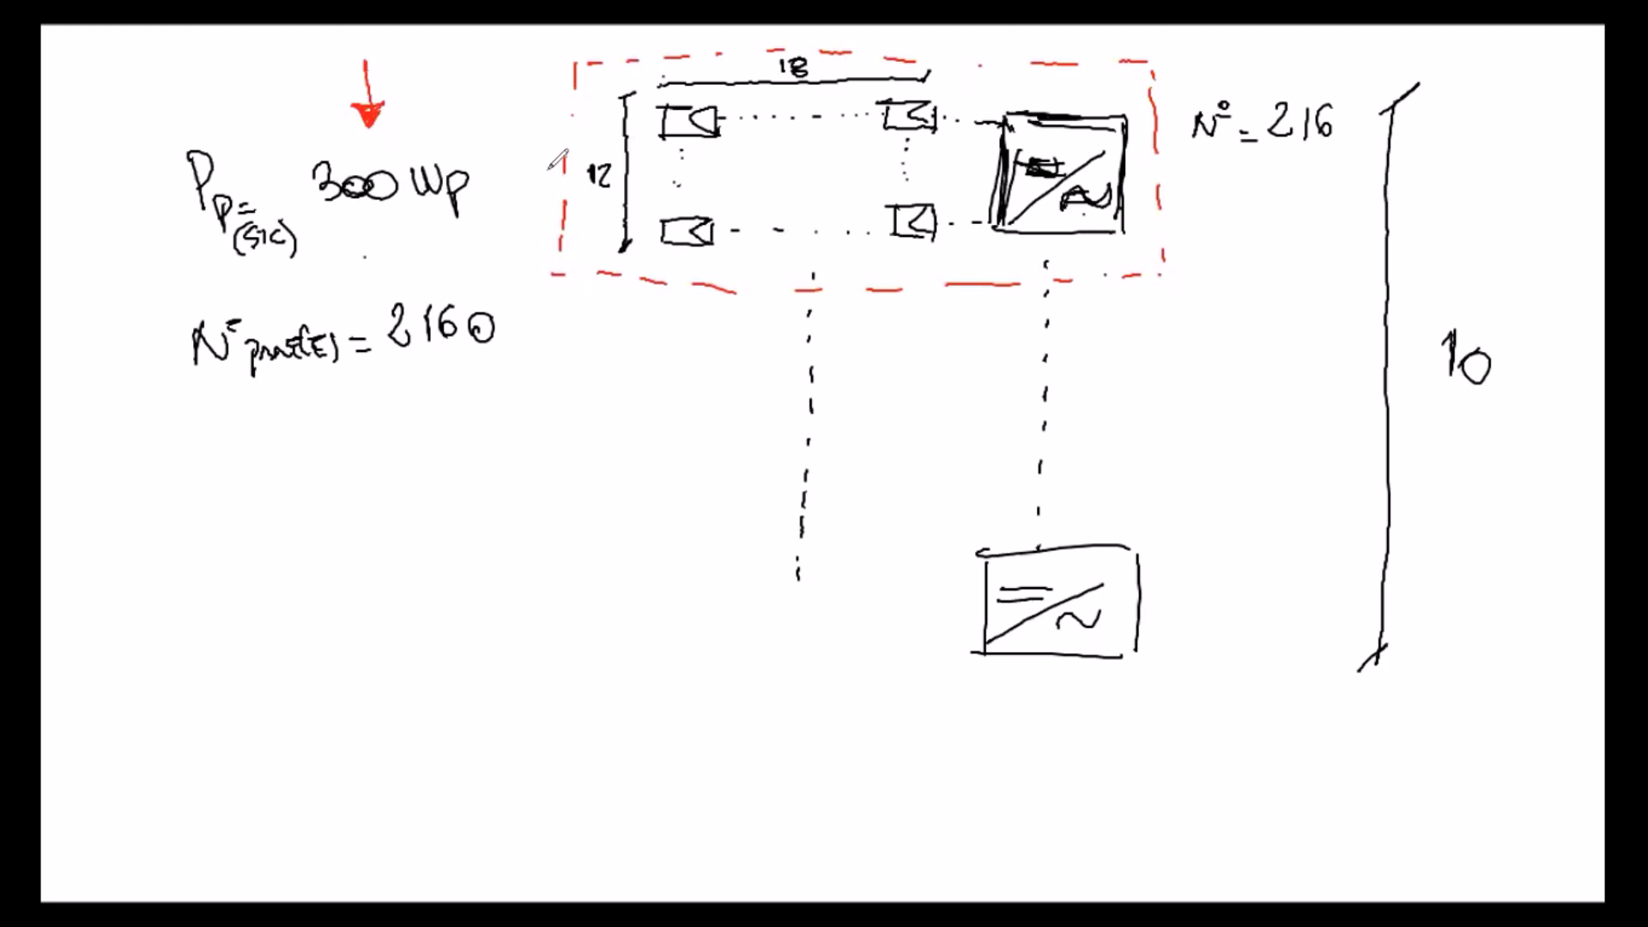
drag(434, 273, 455, 255)
drag(324, 221, 443, 230)
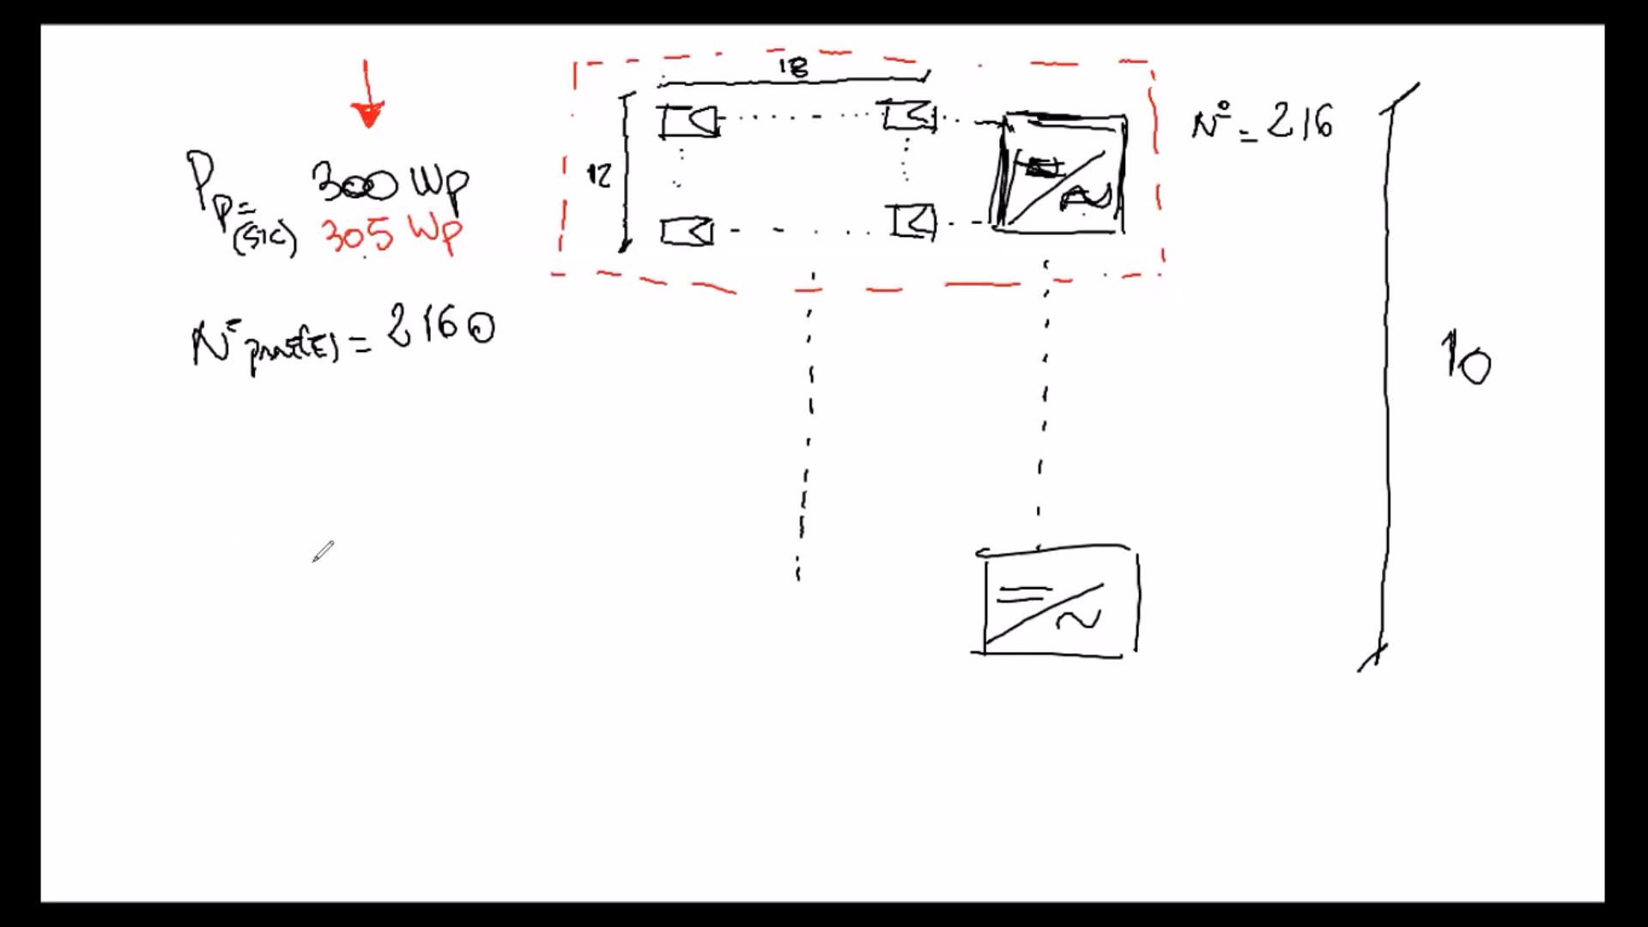
Step: Draw a red arrow leading into a hatched box below the module data, with the first two output branches
drag(163, 593, 245, 575)
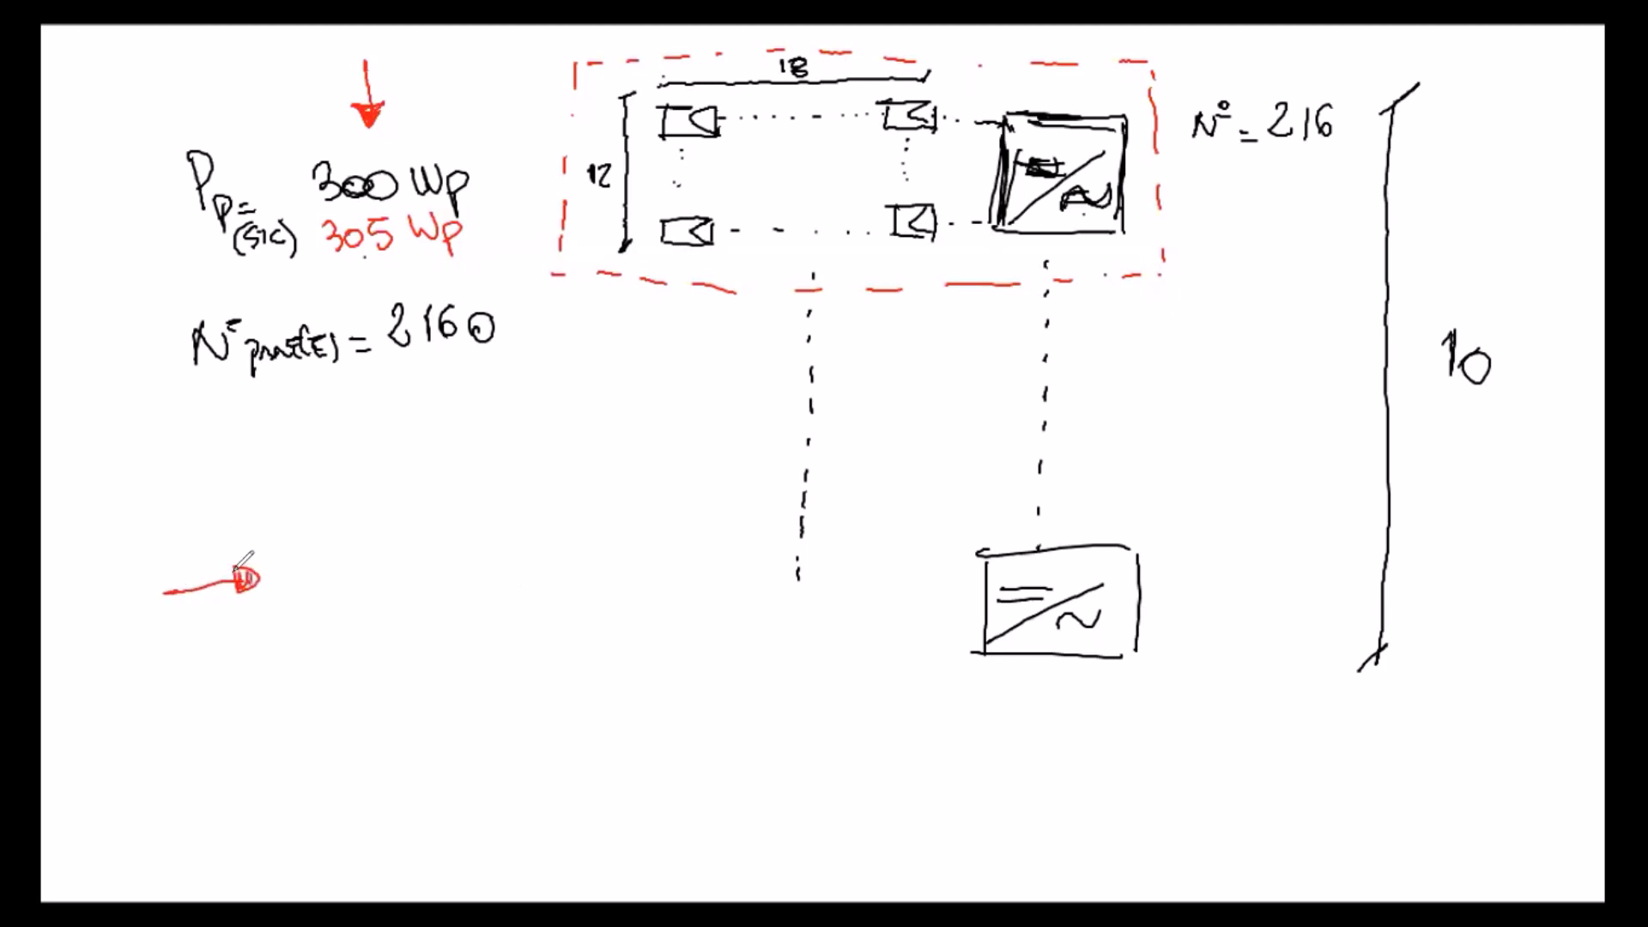
drag(297, 551, 377, 594)
drag(365, 532, 382, 600)
drag(296, 554, 360, 536)
mouse_move(362, 543)
mouse_down()
mouse_move(322, 592)
mouse_move(303, 569)
mouse_move(401, 560)
mouse_move(441, 464)
mouse_move(477, 505)
mouse_move(498, 448)
mouse_move(508, 493)
mouse_up()
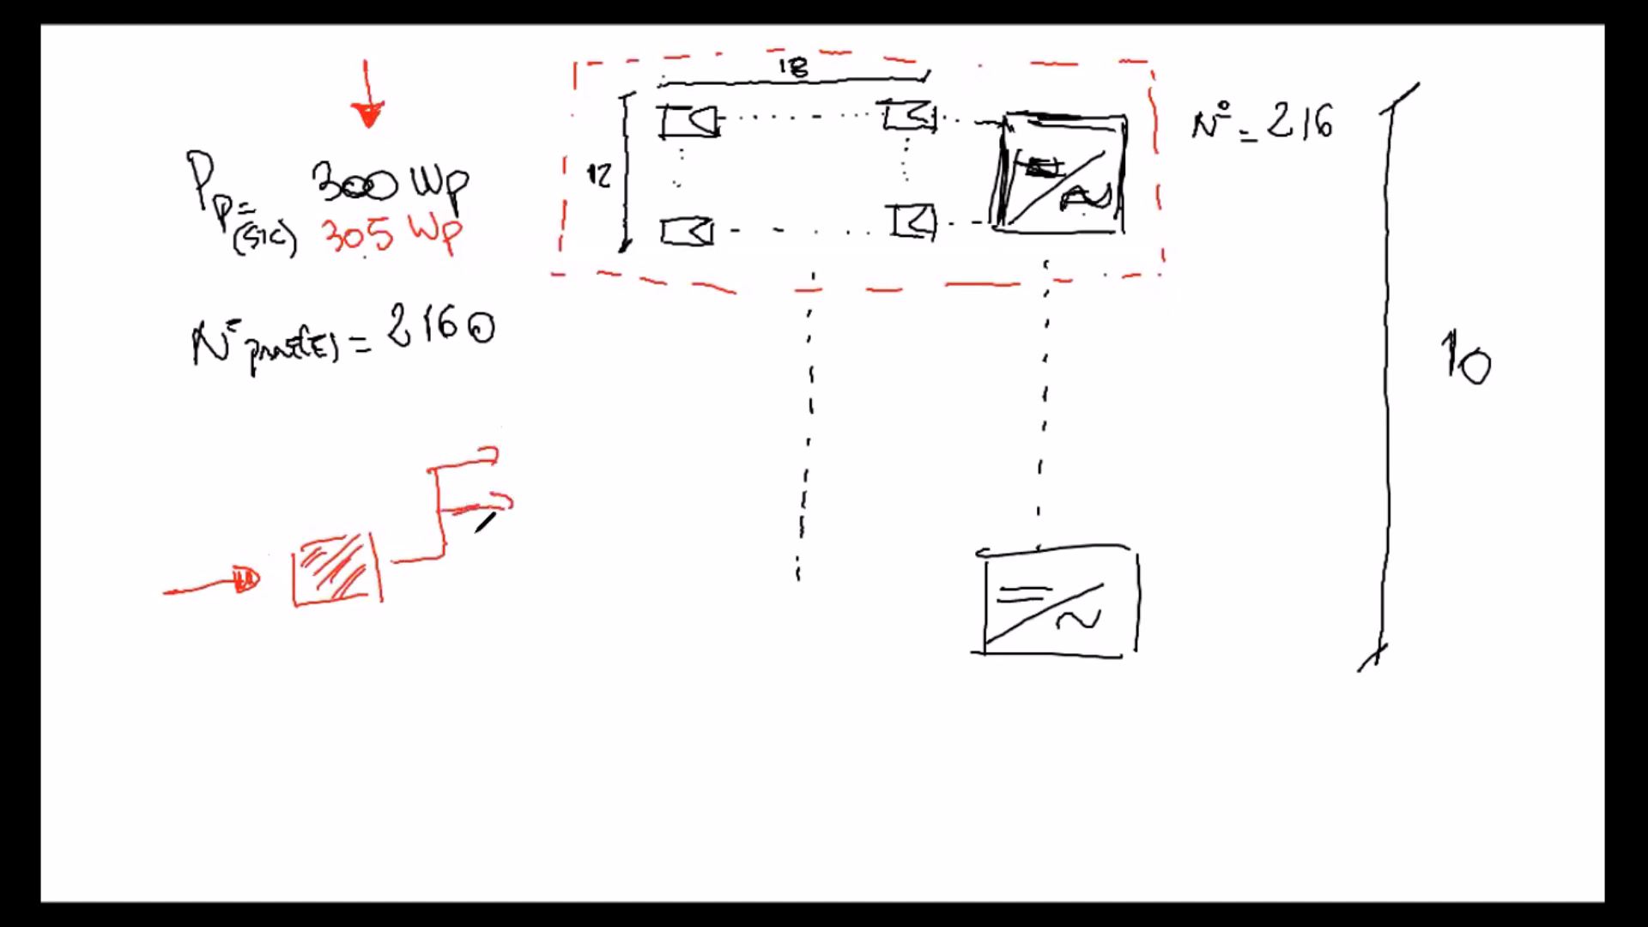
Step: Add three more arrowed output branches below the first two to complete the sorting diagram
drag(439, 574, 515, 566)
mouse_move(489, 556)
mouse_down()
mouse_move(515, 568)
mouse_move(496, 584)
mouse_up()
mouse_move(437, 665)
mouse_down()
mouse_move(433, 558)
mouse_move(505, 654)
mouse_up()
drag(491, 635, 507, 659)
mouse_move(440, 602)
mouse_down()
mouse_move(438, 634)
mouse_move(513, 729)
mouse_move(508, 746)
mouse_up()
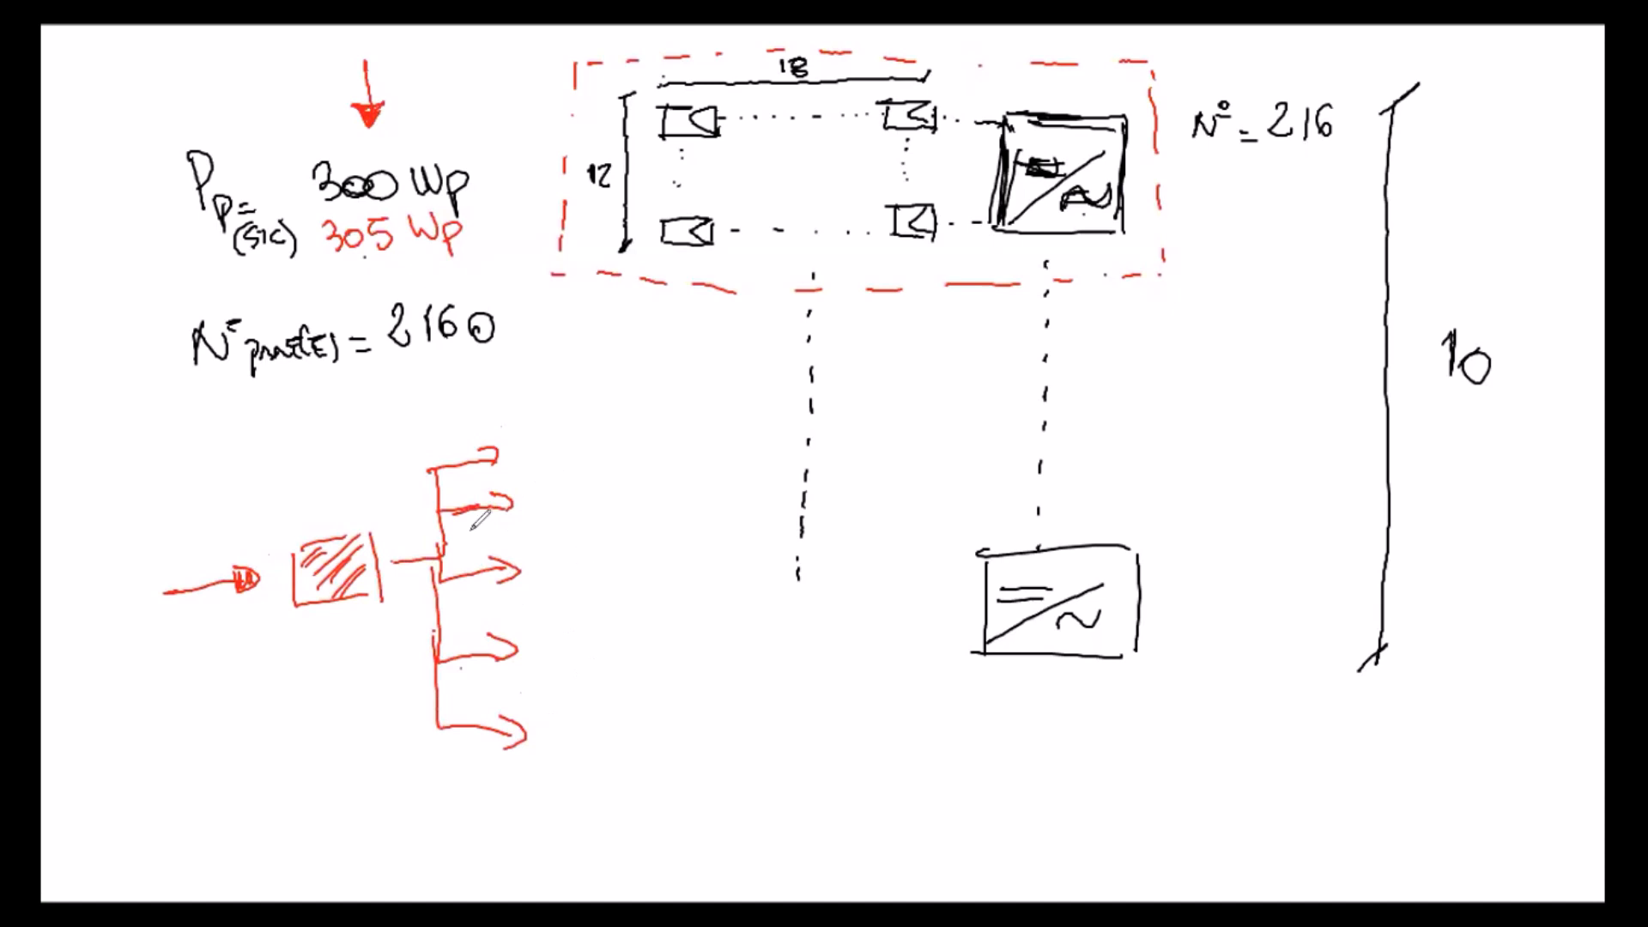
Step: Annotate the uppermost branch with "(±%3)" and the power values 303 Wp and 304, underlined
drag(512, 431, 514, 442)
drag(501, 441, 530, 438)
mouse_move(521, 428)
mouse_down()
mouse_move(556, 421)
mouse_move(548, 439)
mouse_move(497, 443)
mouse_up()
click(538, 426)
click(543, 437)
drag(584, 397, 587, 451)
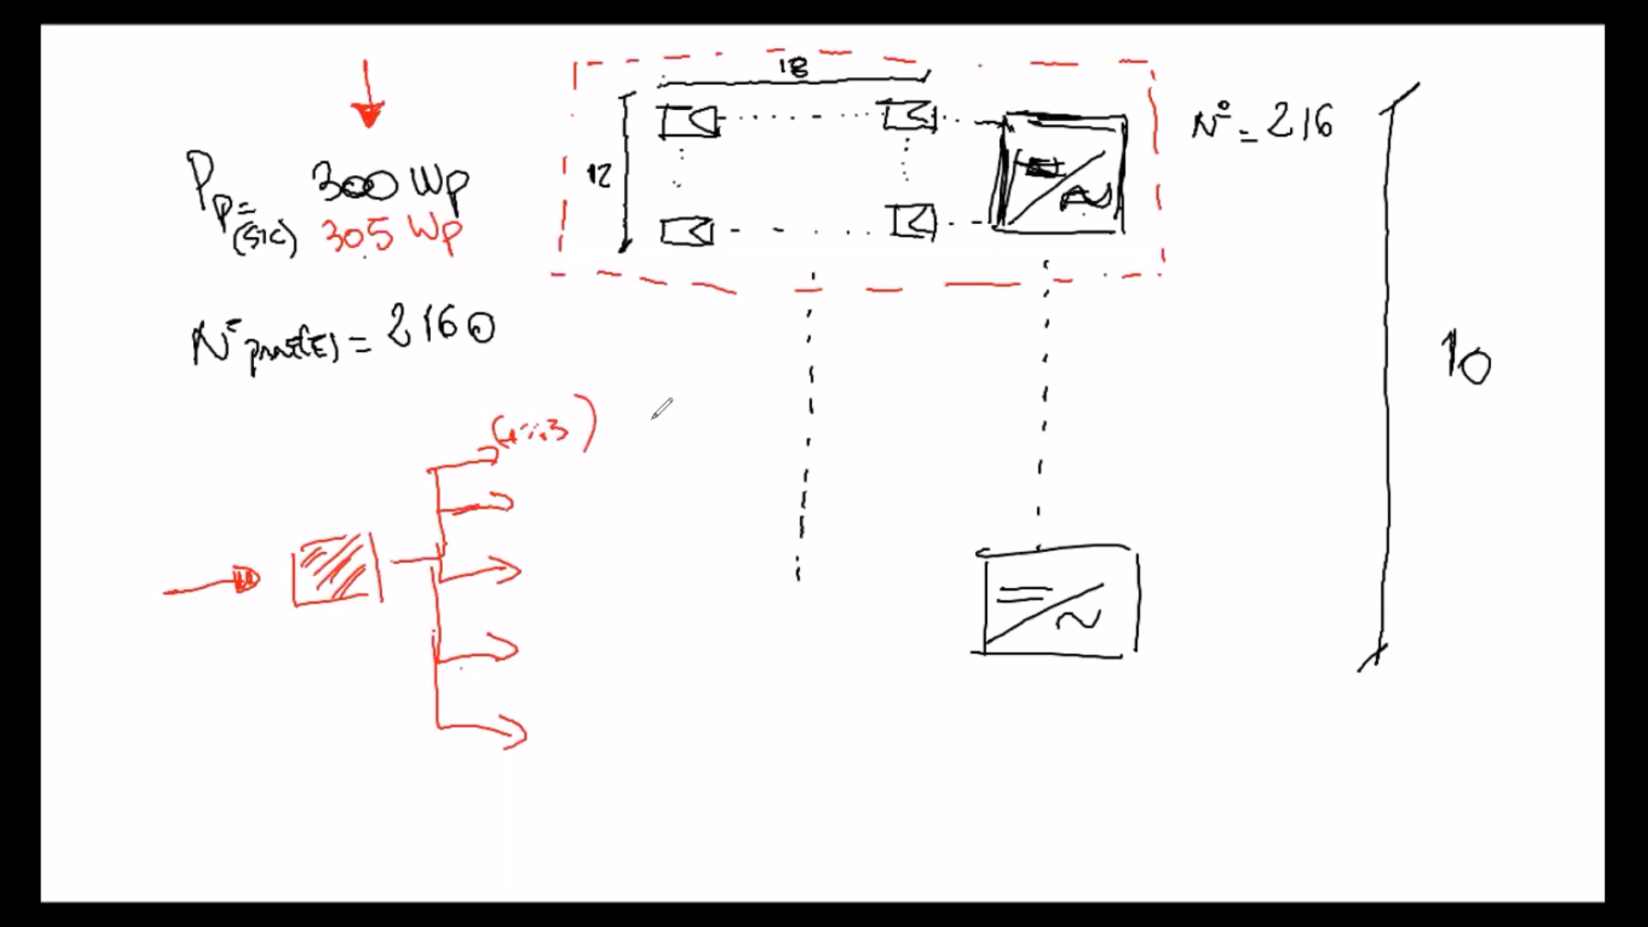
click(618, 426)
mouse_move(618, 425)
mouse_down()
mouse_move(702, 416)
mouse_move(694, 444)
mouse_move(635, 466)
mouse_move(711, 478)
mouse_up()
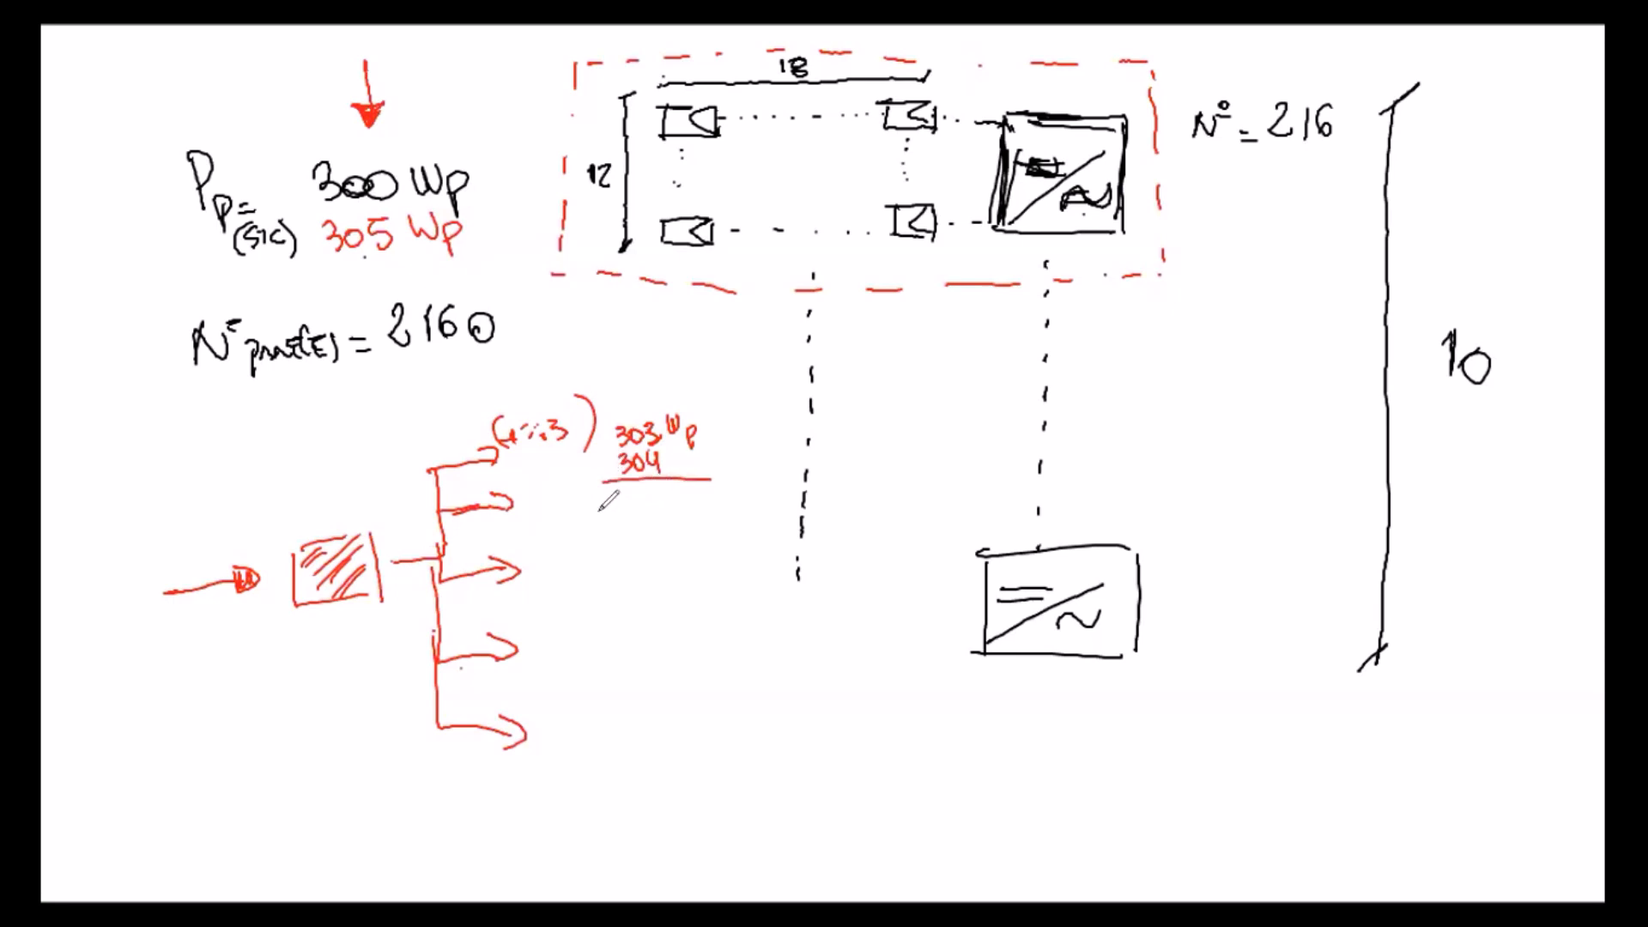
Step: Write "305 → 307" beside the second branch and add 301 after the 303 Wp value
drag(518, 498, 610, 506)
drag(620, 498, 620, 512)
drag(641, 497, 640, 498)
drag(651, 498, 665, 512)
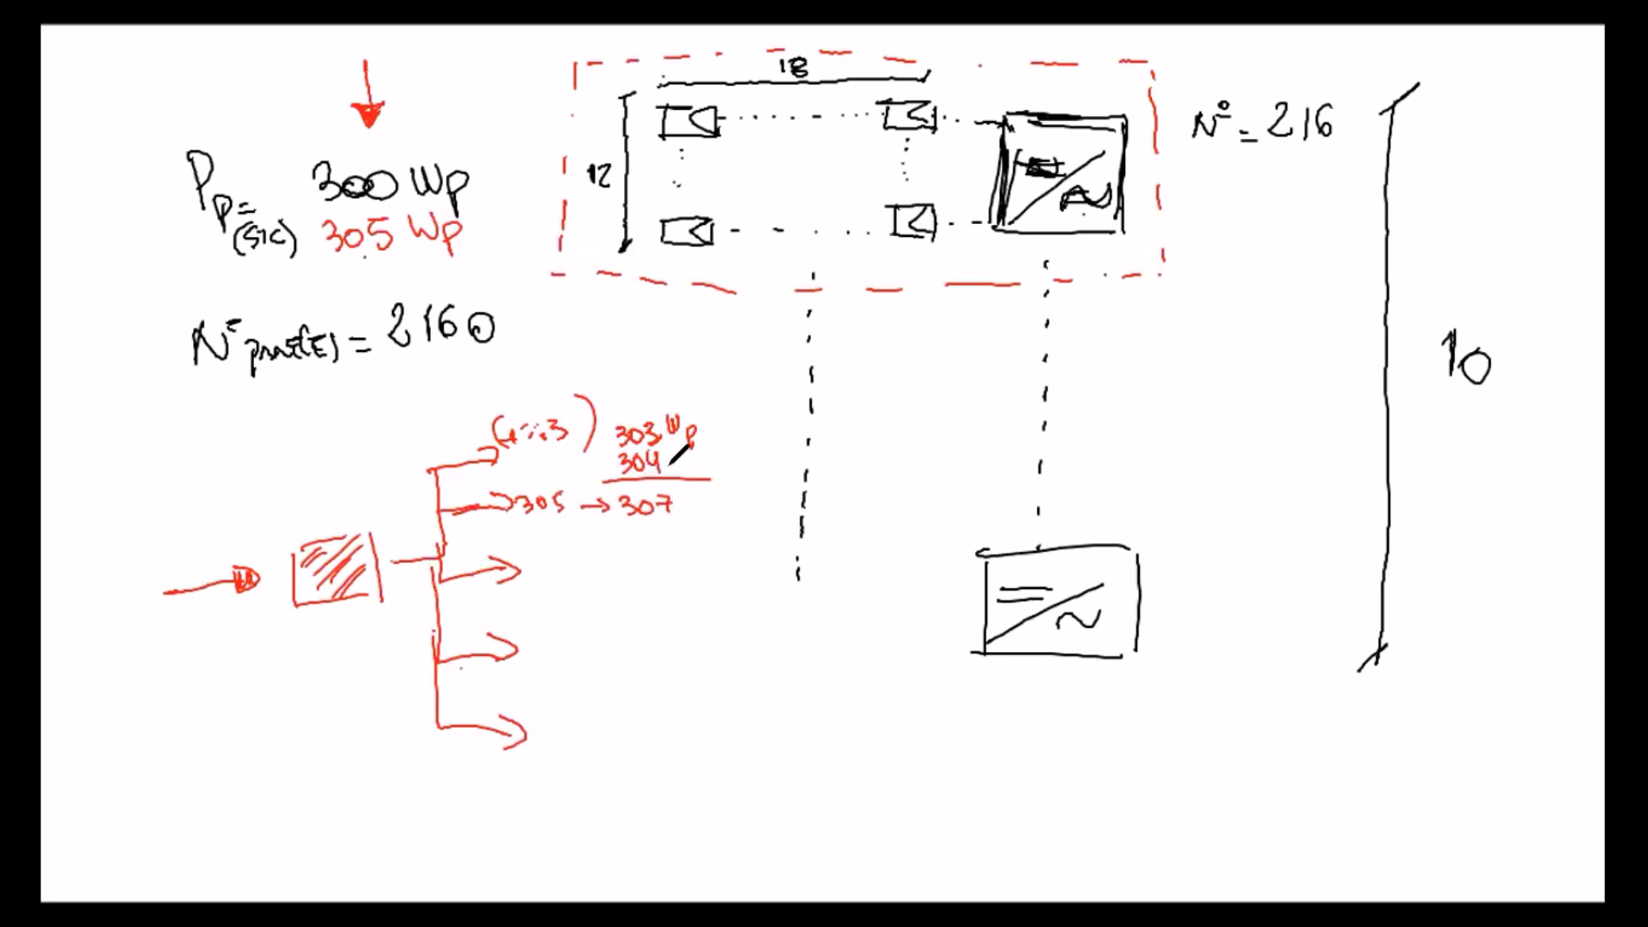
mouse_move(711, 418)
mouse_down()
mouse_move(712, 434)
mouse_move(734, 419)
mouse_move(756, 432)
mouse_up()
Step: Draw a second red input arrow toward the hatched box and a downward arrow beside the peak power values
drag(141, 561, 249, 545)
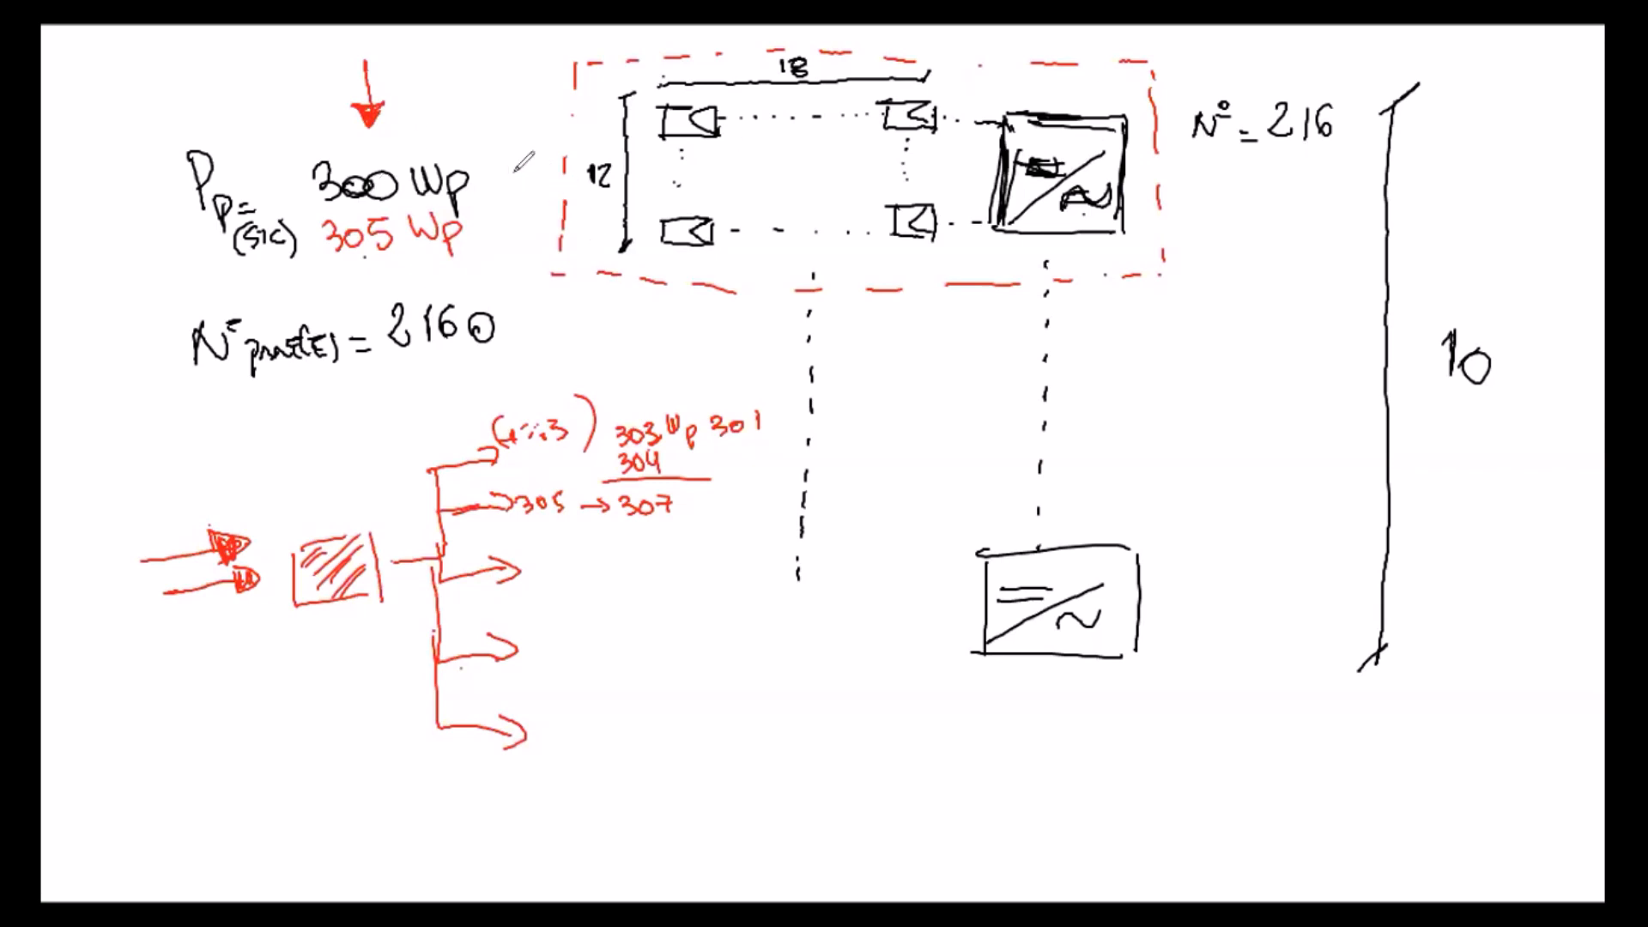
mouse_move(515, 164)
mouse_down()
mouse_move(516, 258)
mouse_move(521, 239)
mouse_up()
drag(878, 122, 893, 103)
Step: Write the expression "PR (TºC; X, Y)" in red below the panel count
drag(169, 403, 211, 446)
drag(251, 391, 255, 471)
drag(385, 383, 387, 446)
mouse_move(247, 409)
mouse_down()
mouse_move(257, 439)
mouse_move(288, 391)
mouse_move(292, 438)
mouse_up()
mouse_move(326, 404)
mouse_down()
mouse_move(319, 429)
mouse_move(356, 429)
mouse_up()
drag(371, 416, 374, 426)
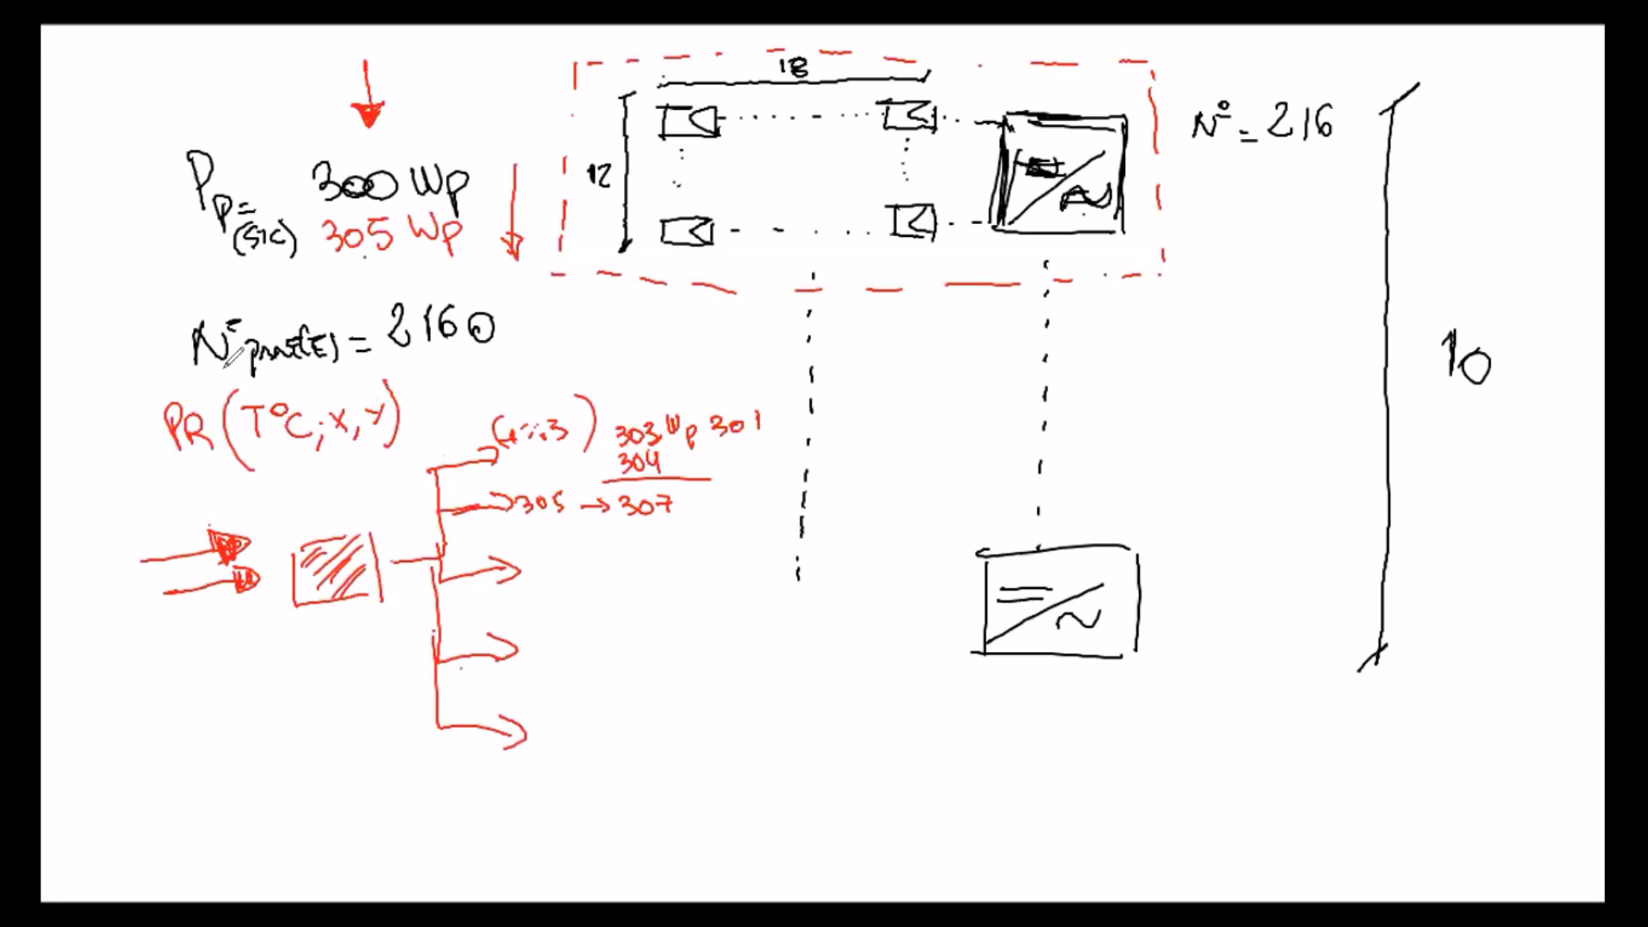
drag(251, 391, 199, 396)
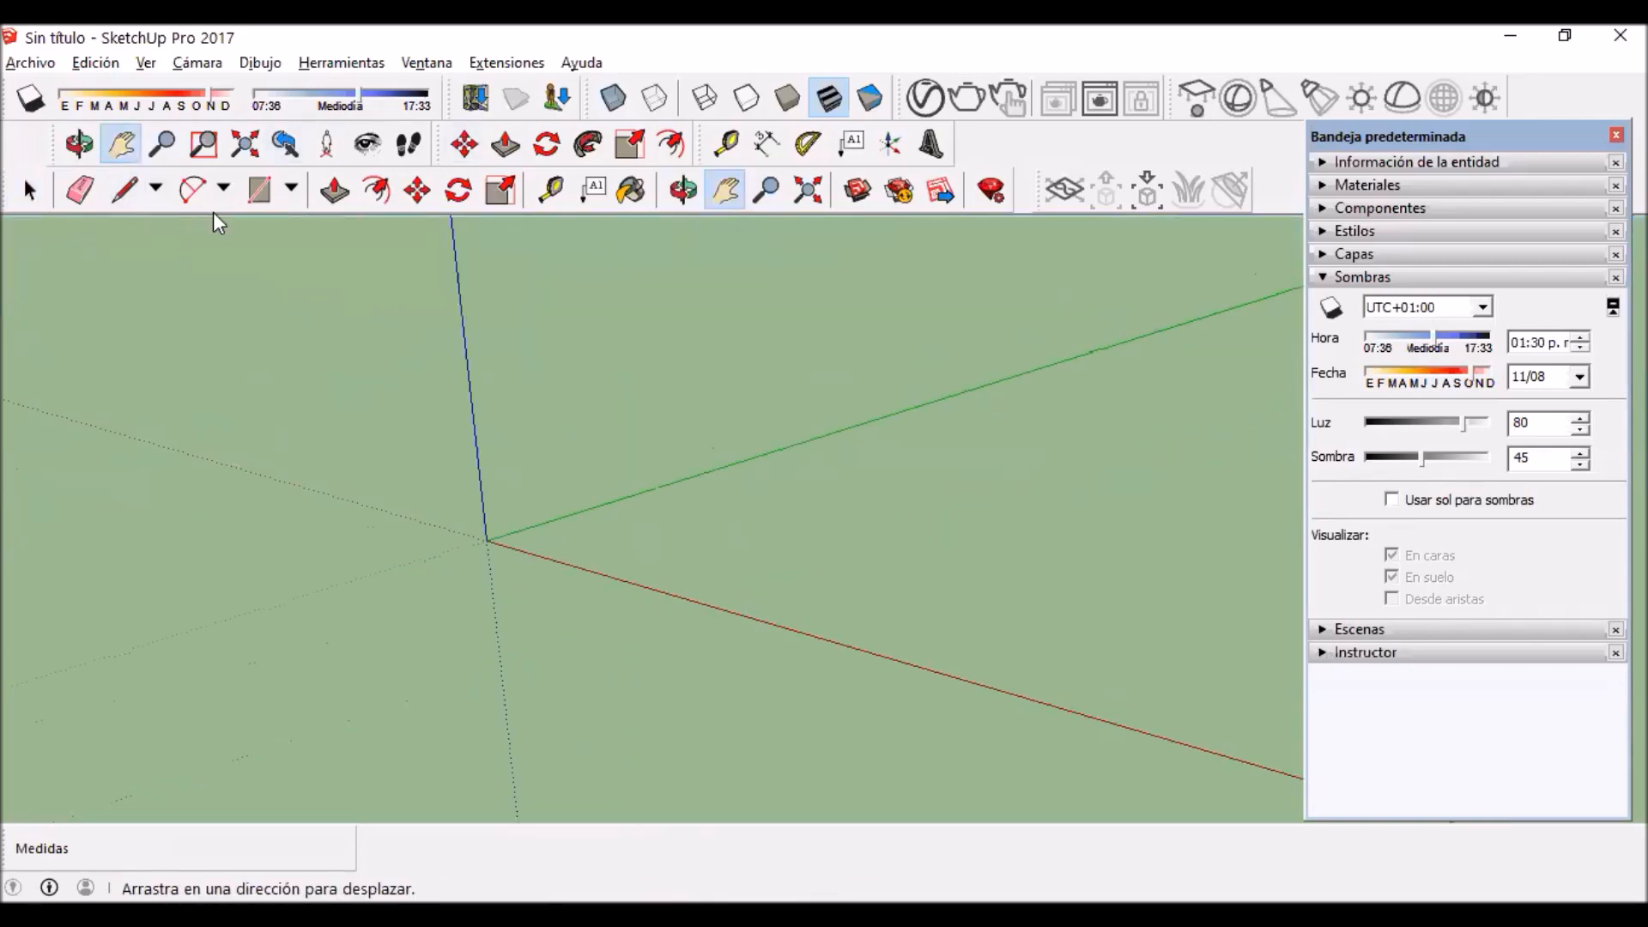
Step: Switch to SketchUp and draw a 2 × 1 m rectangle on the ground beside the red axis
click(258, 190)
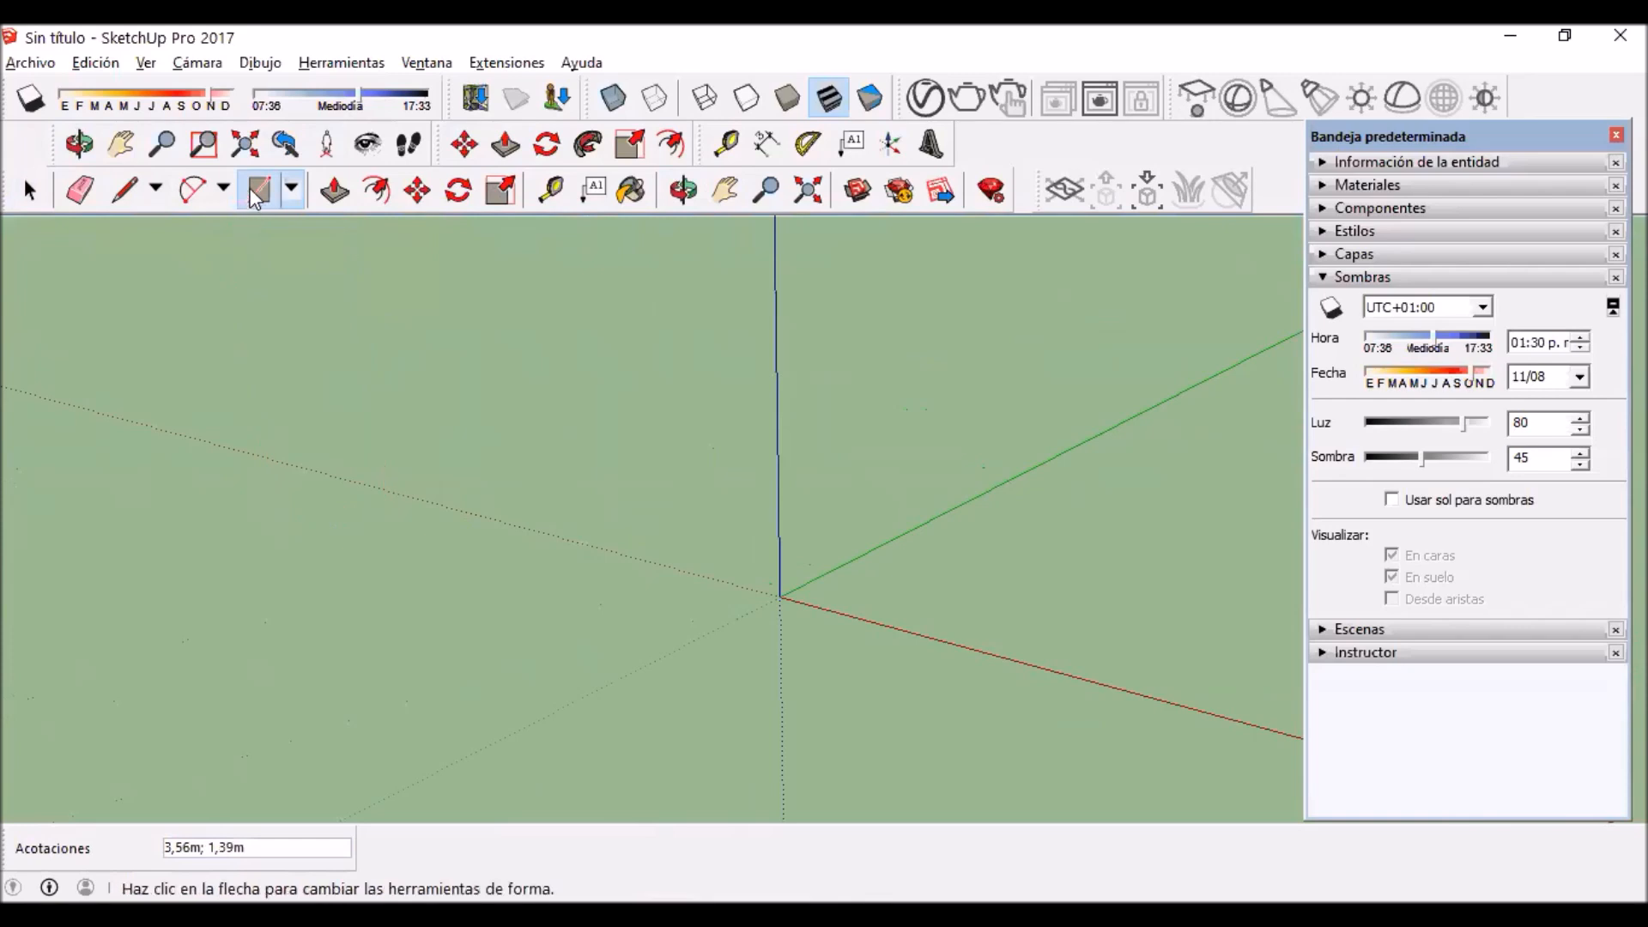
click(257, 190)
click(486, 585)
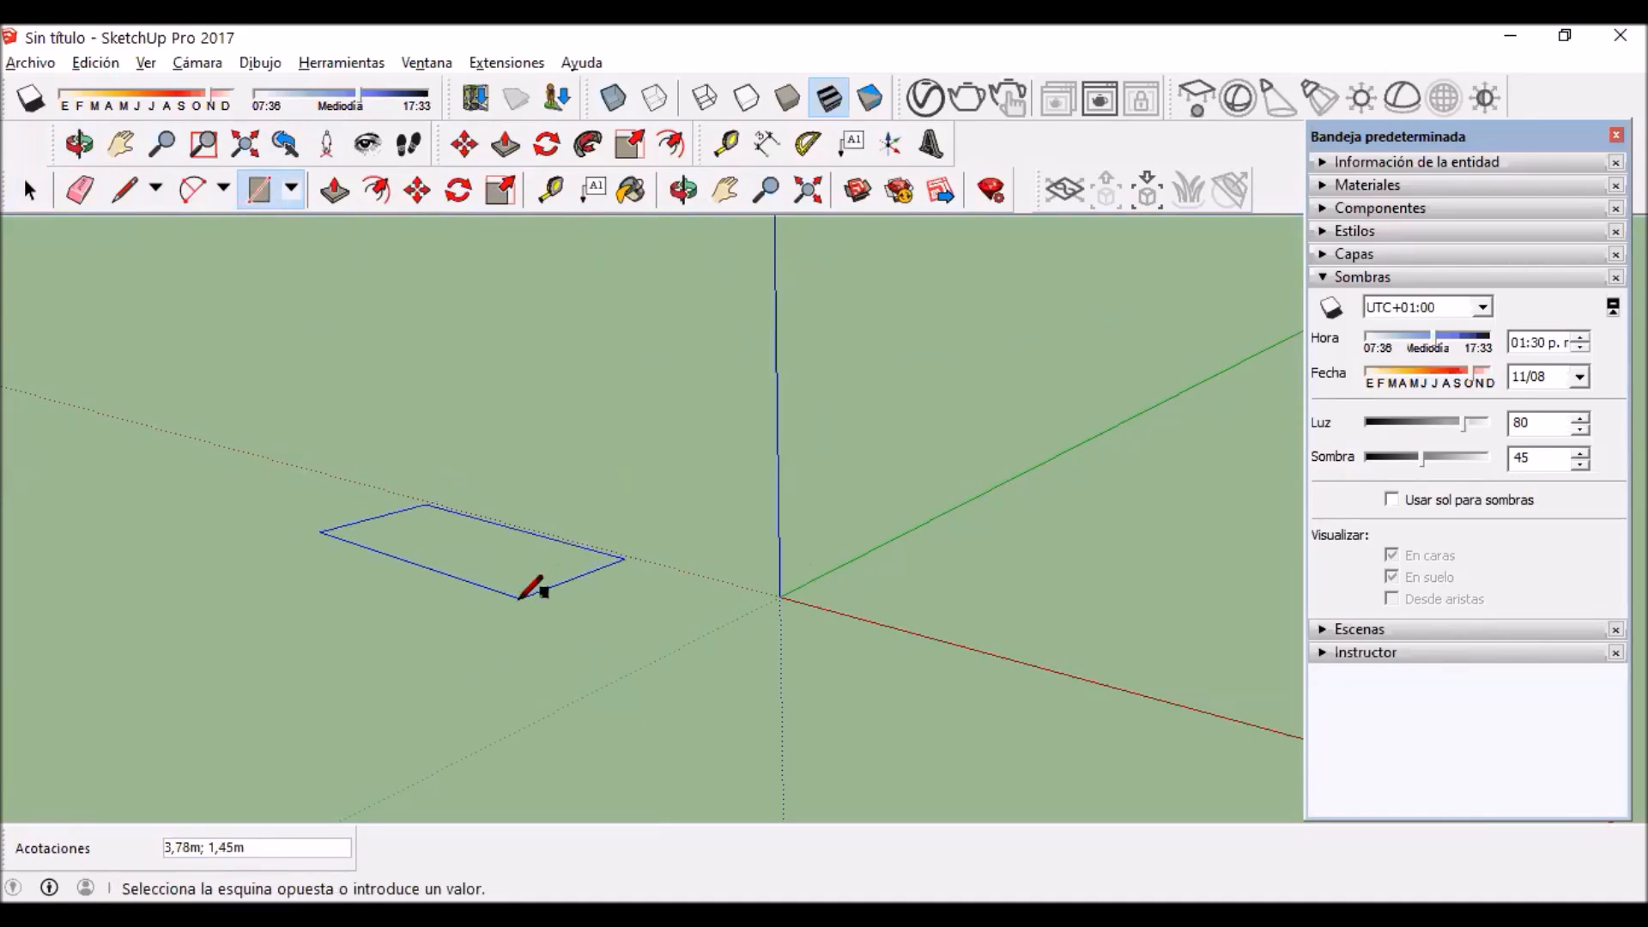
click(519, 598)
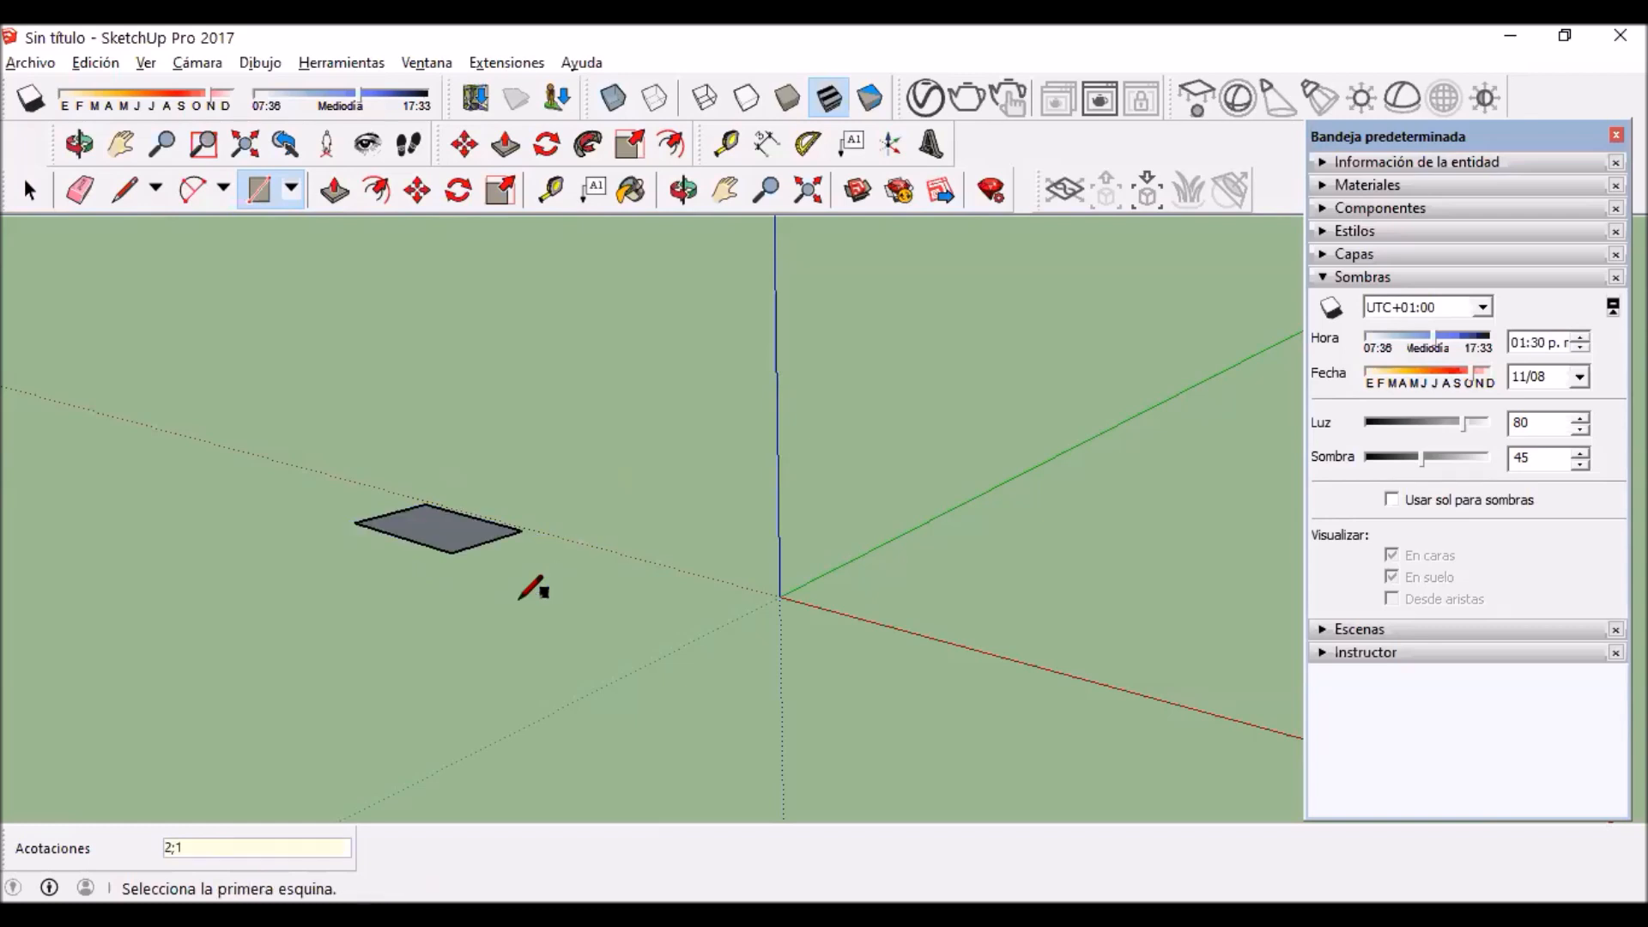
scroll(459, 494, up, 4)
scroll(352, 523, up, 1)
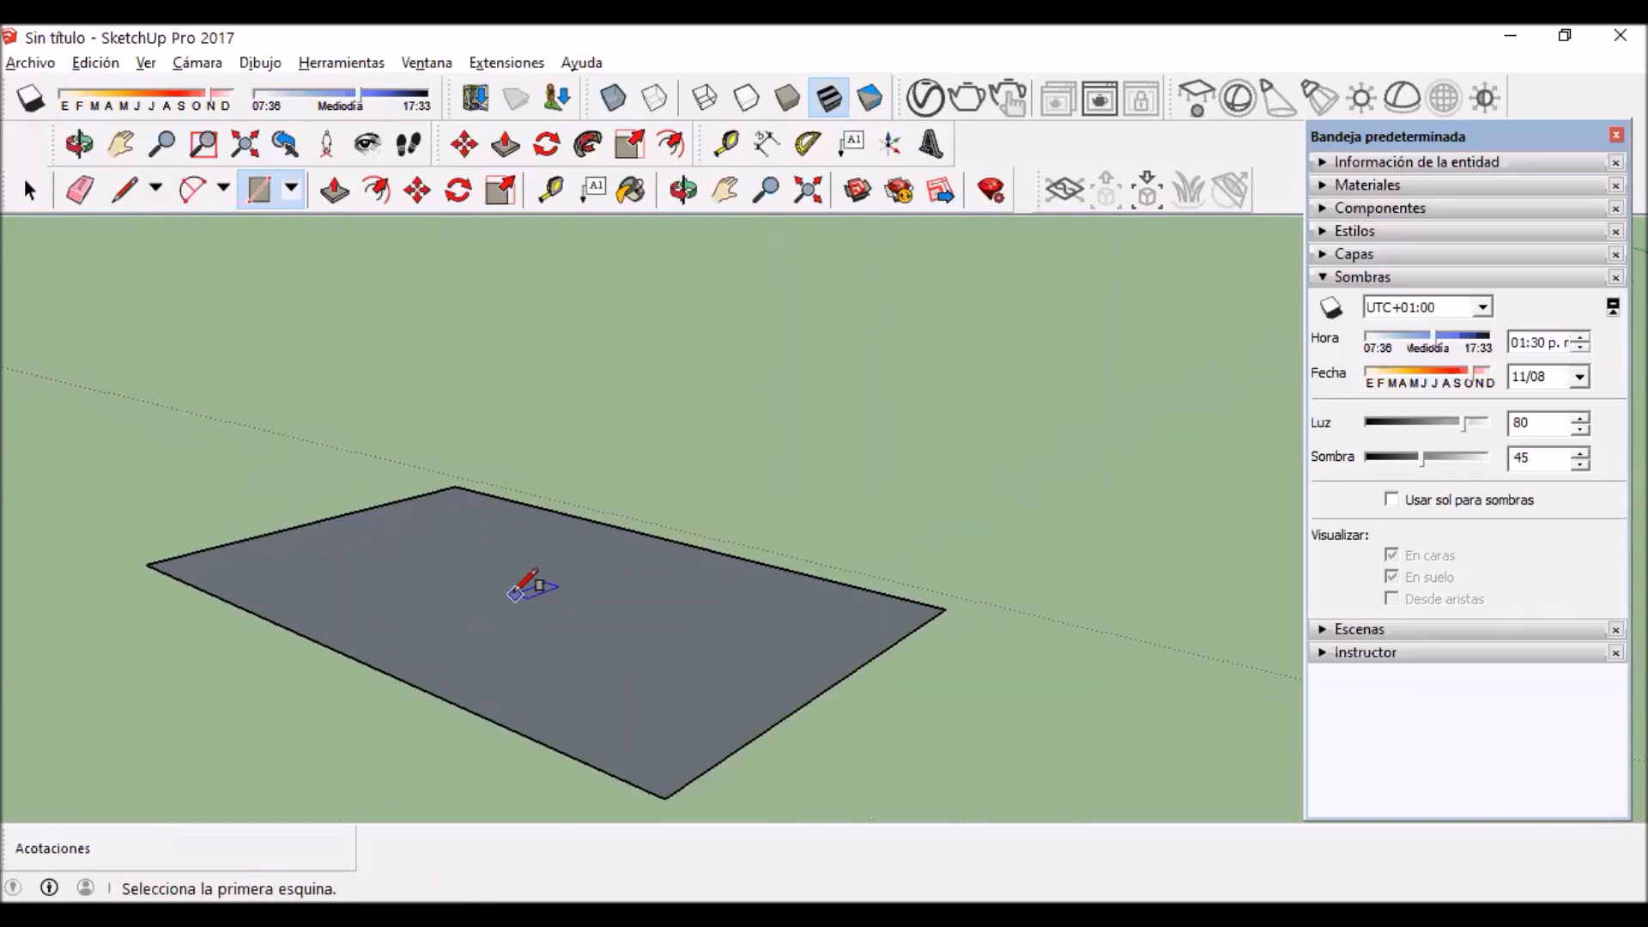
key(h)
drag(578, 607, 383, 378)
click(333, 191)
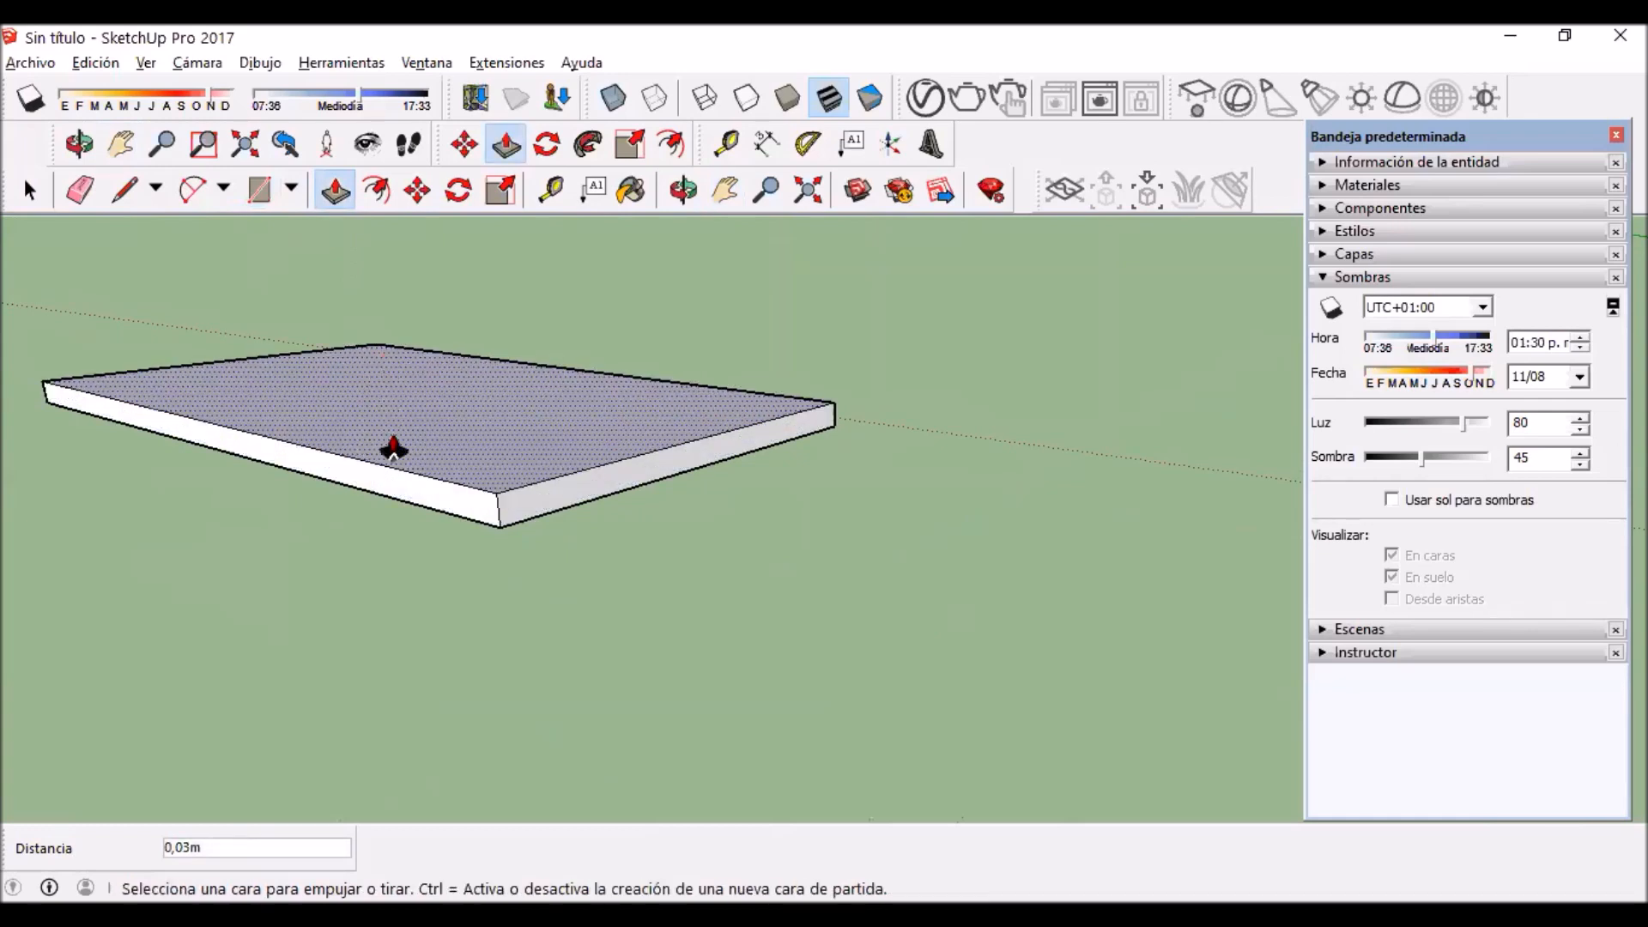
key(ctrl+z)
key(ctrl+z)
Step: Extrude the rectangle upward by 0.04 m with Push/Pull
middle_drag(378, 503, 377, 444)
key(p)
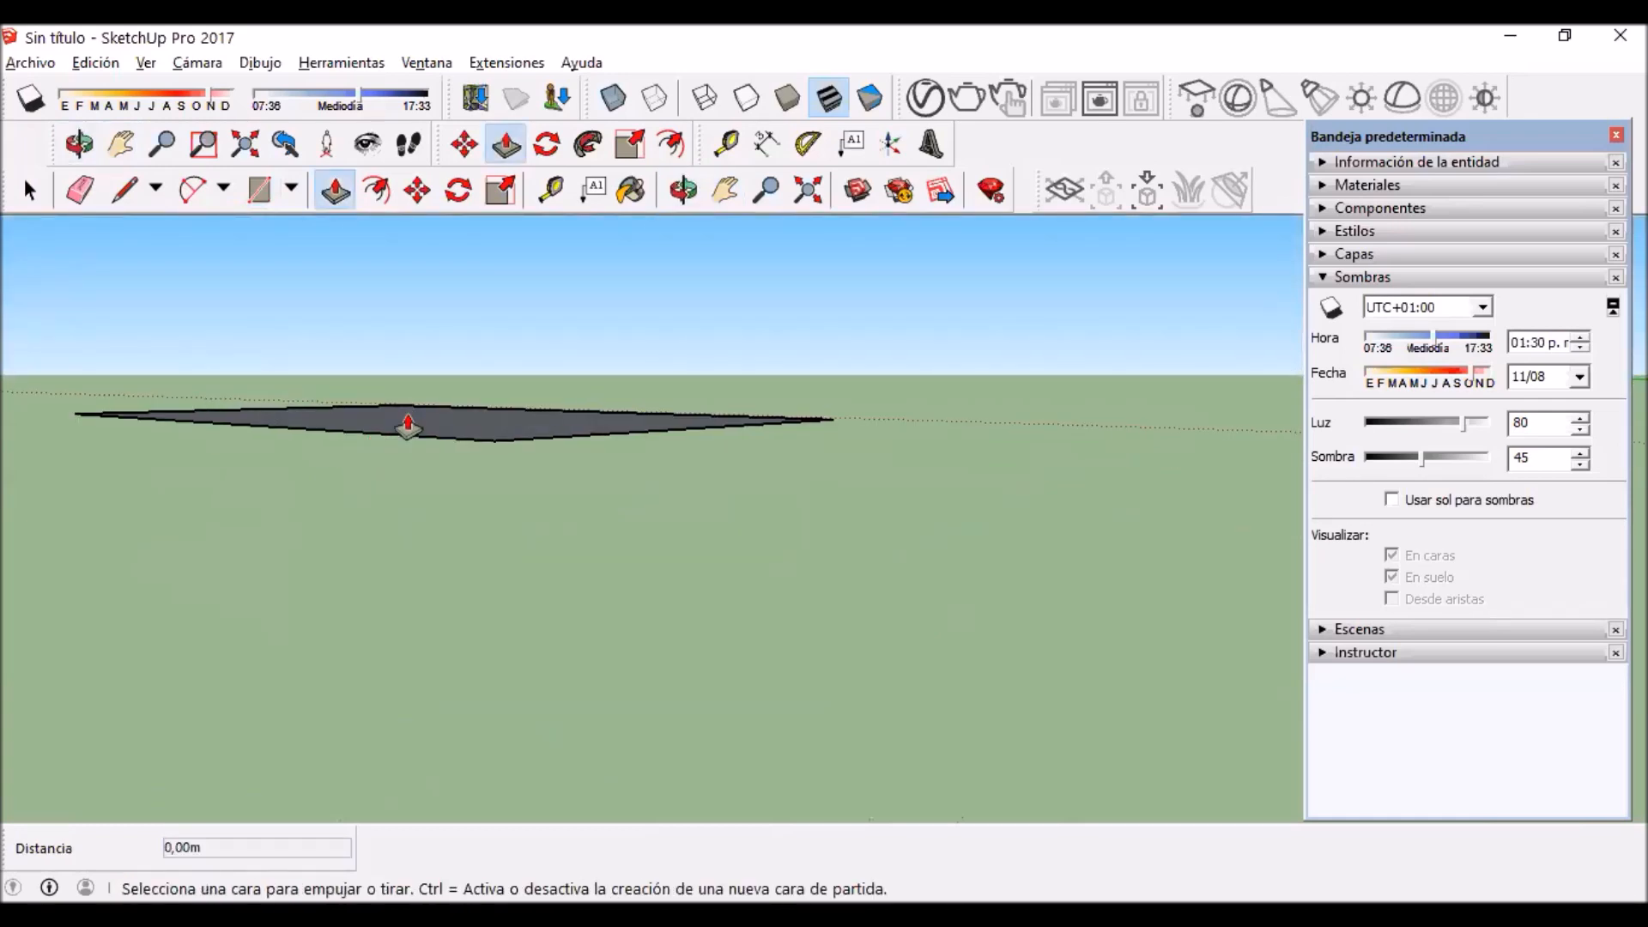
click(405, 427)
text(0,04)
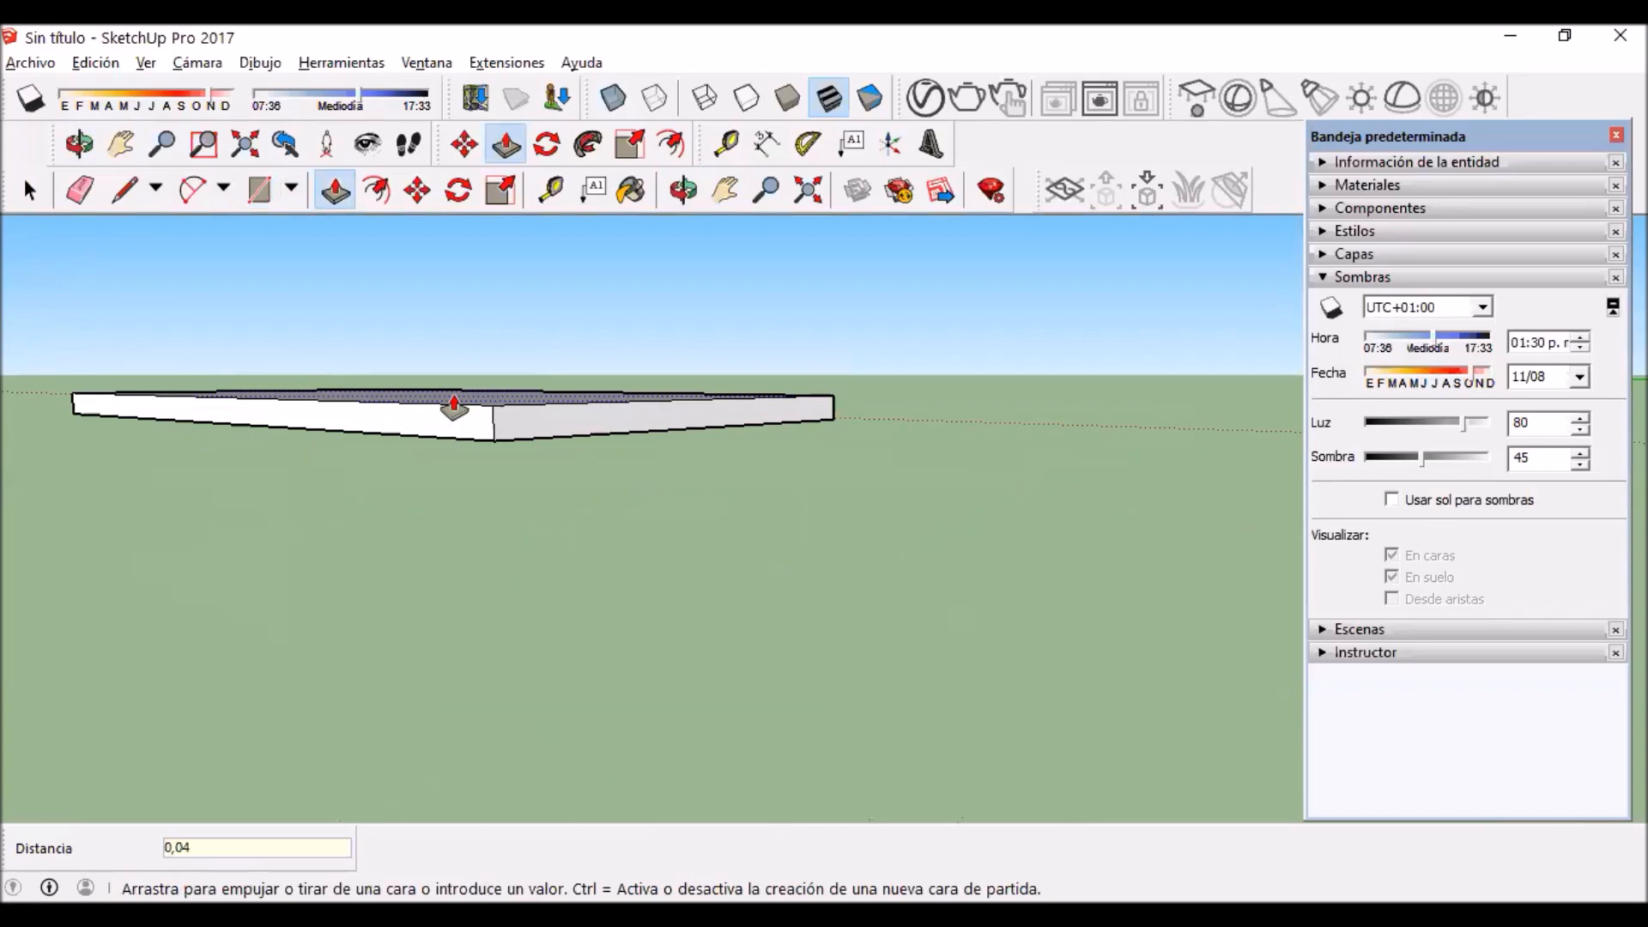
key(Return)
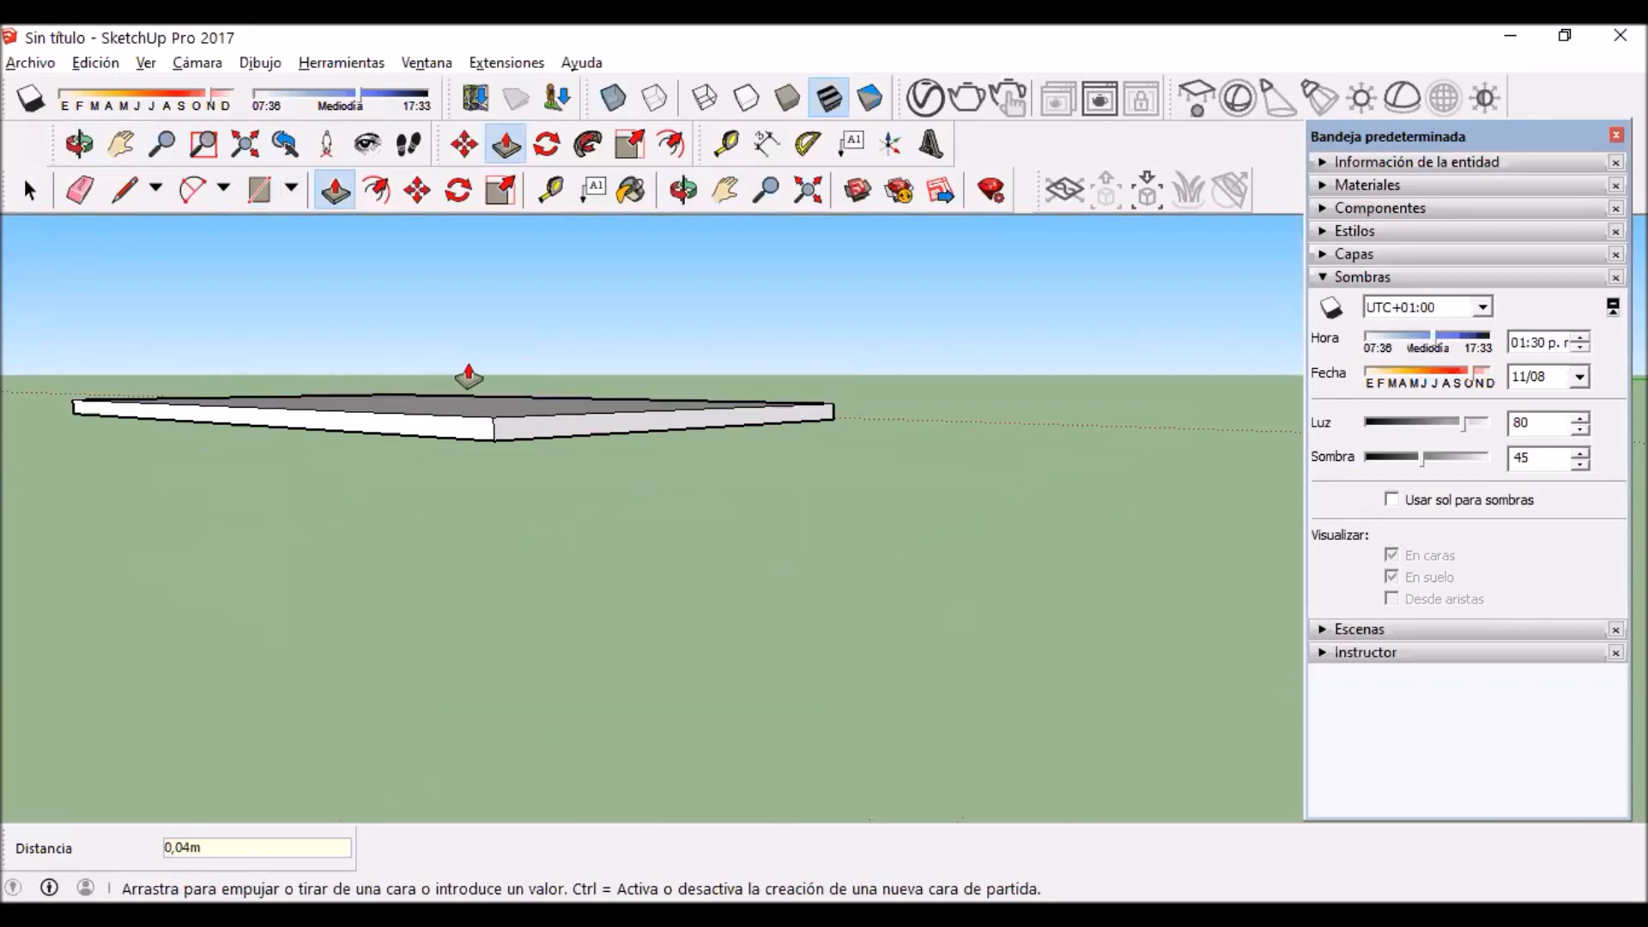
Step: Select the entire slab geometry and turn it into a group
click(23, 195)
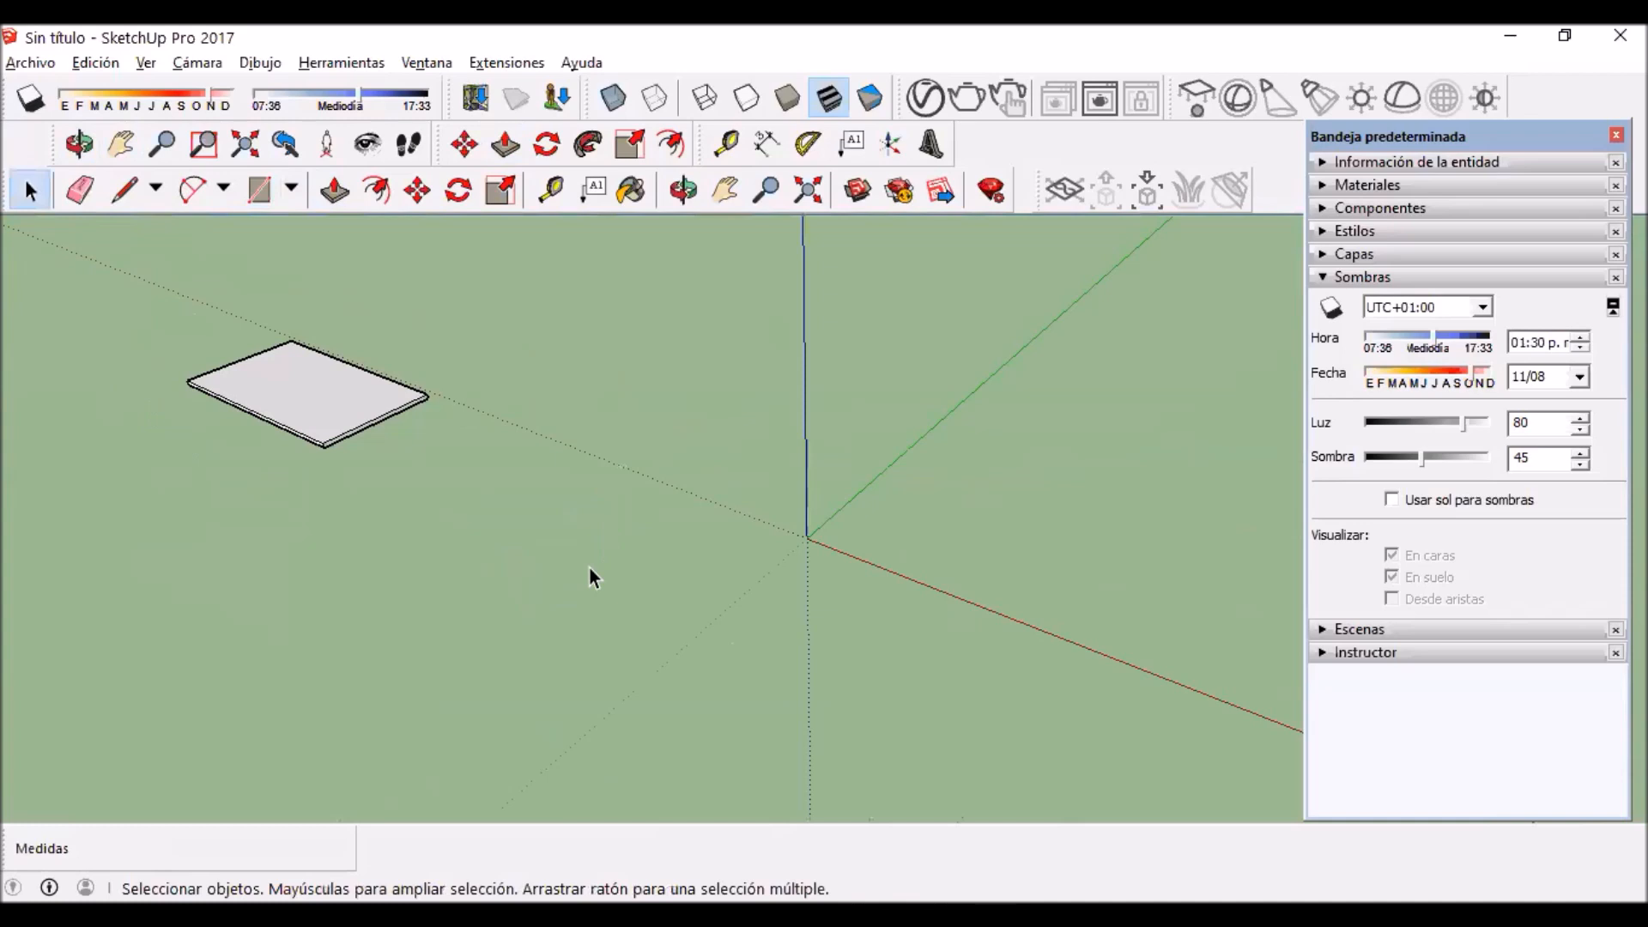
triple_click(281, 357)
scroll(281, 357, up, 2)
right_click(261, 373)
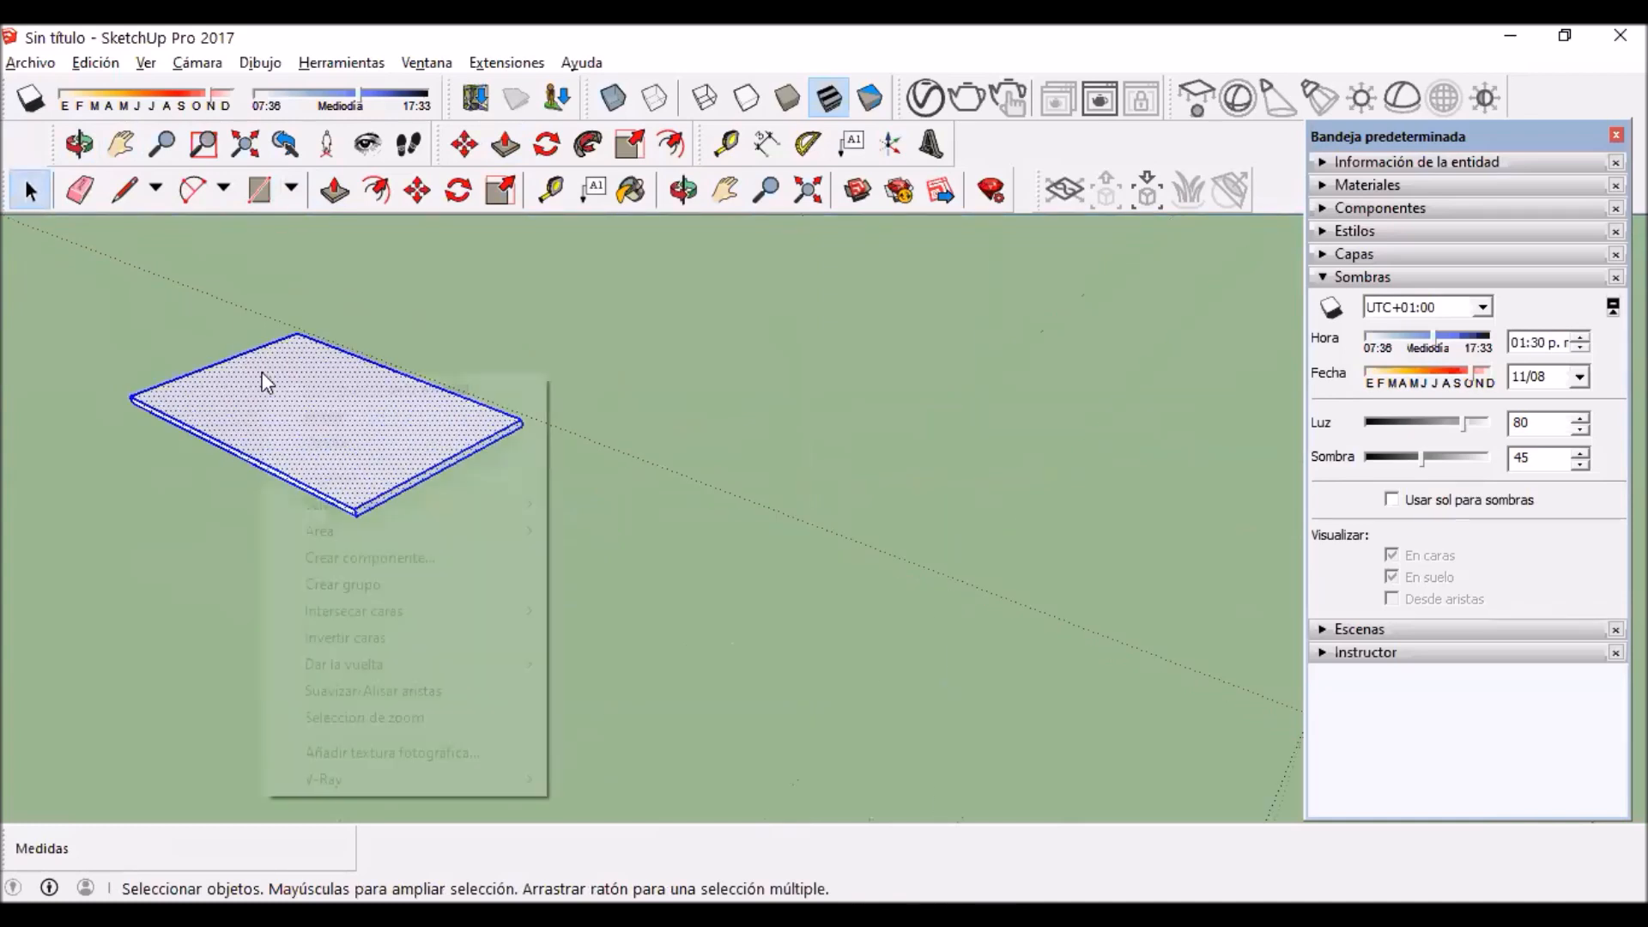
click(414, 585)
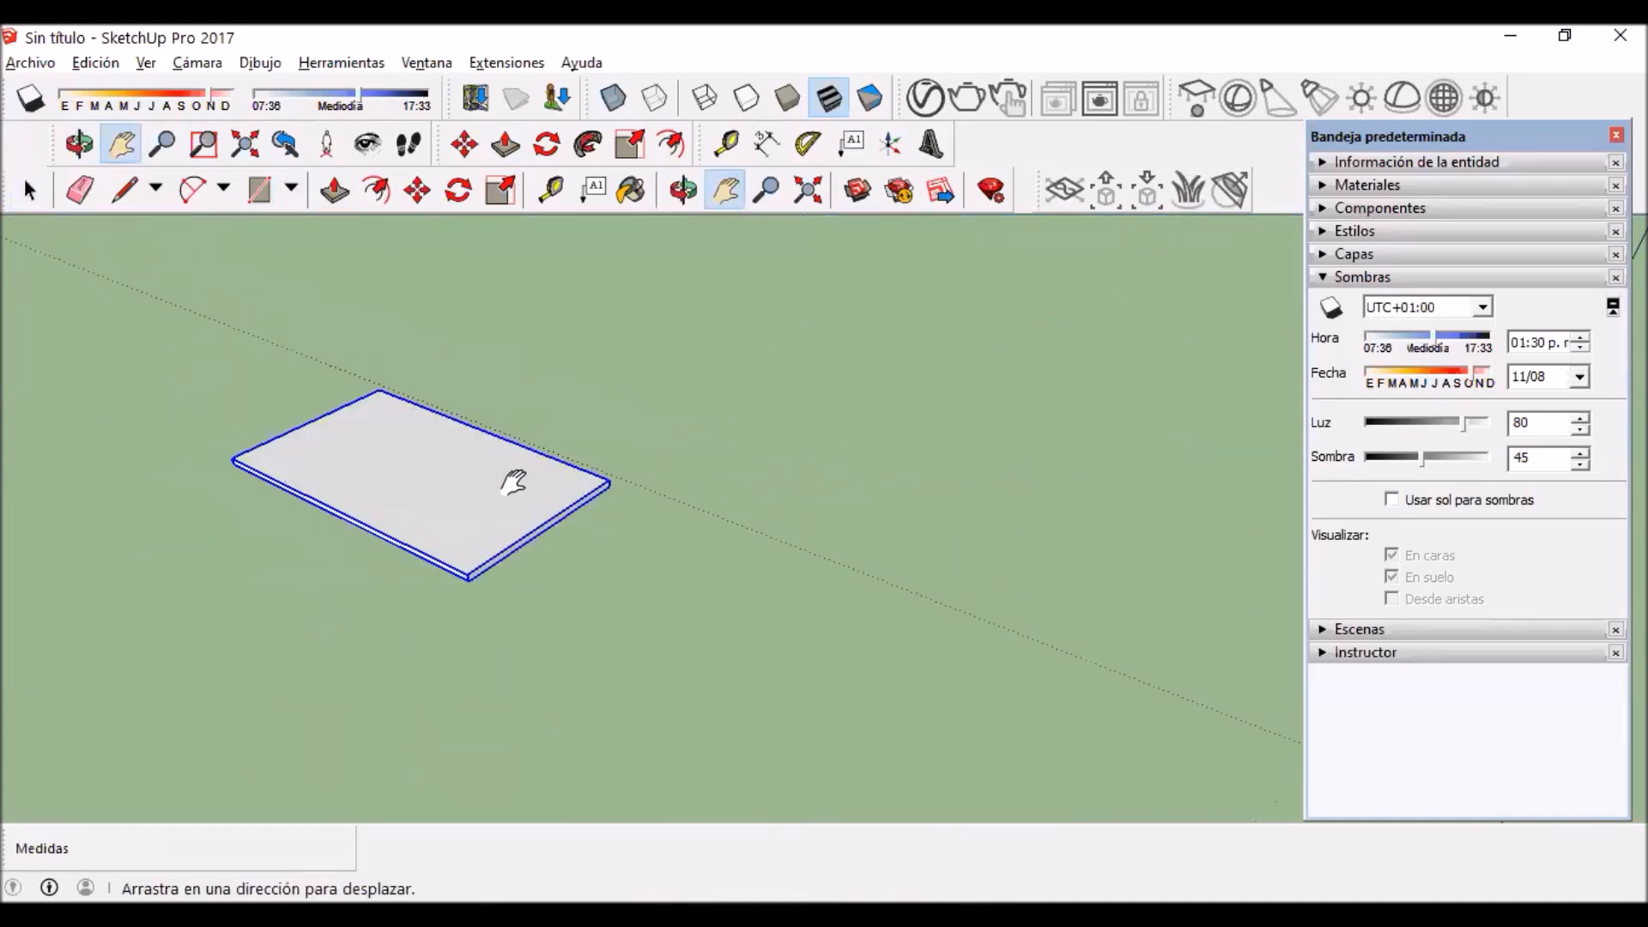
Step: Rotate the panel group 30° around the red axis direction, pivoting at the corner of its long edge
scroll(257, 497, up, 3)
scroll(303, 476, down, 3)
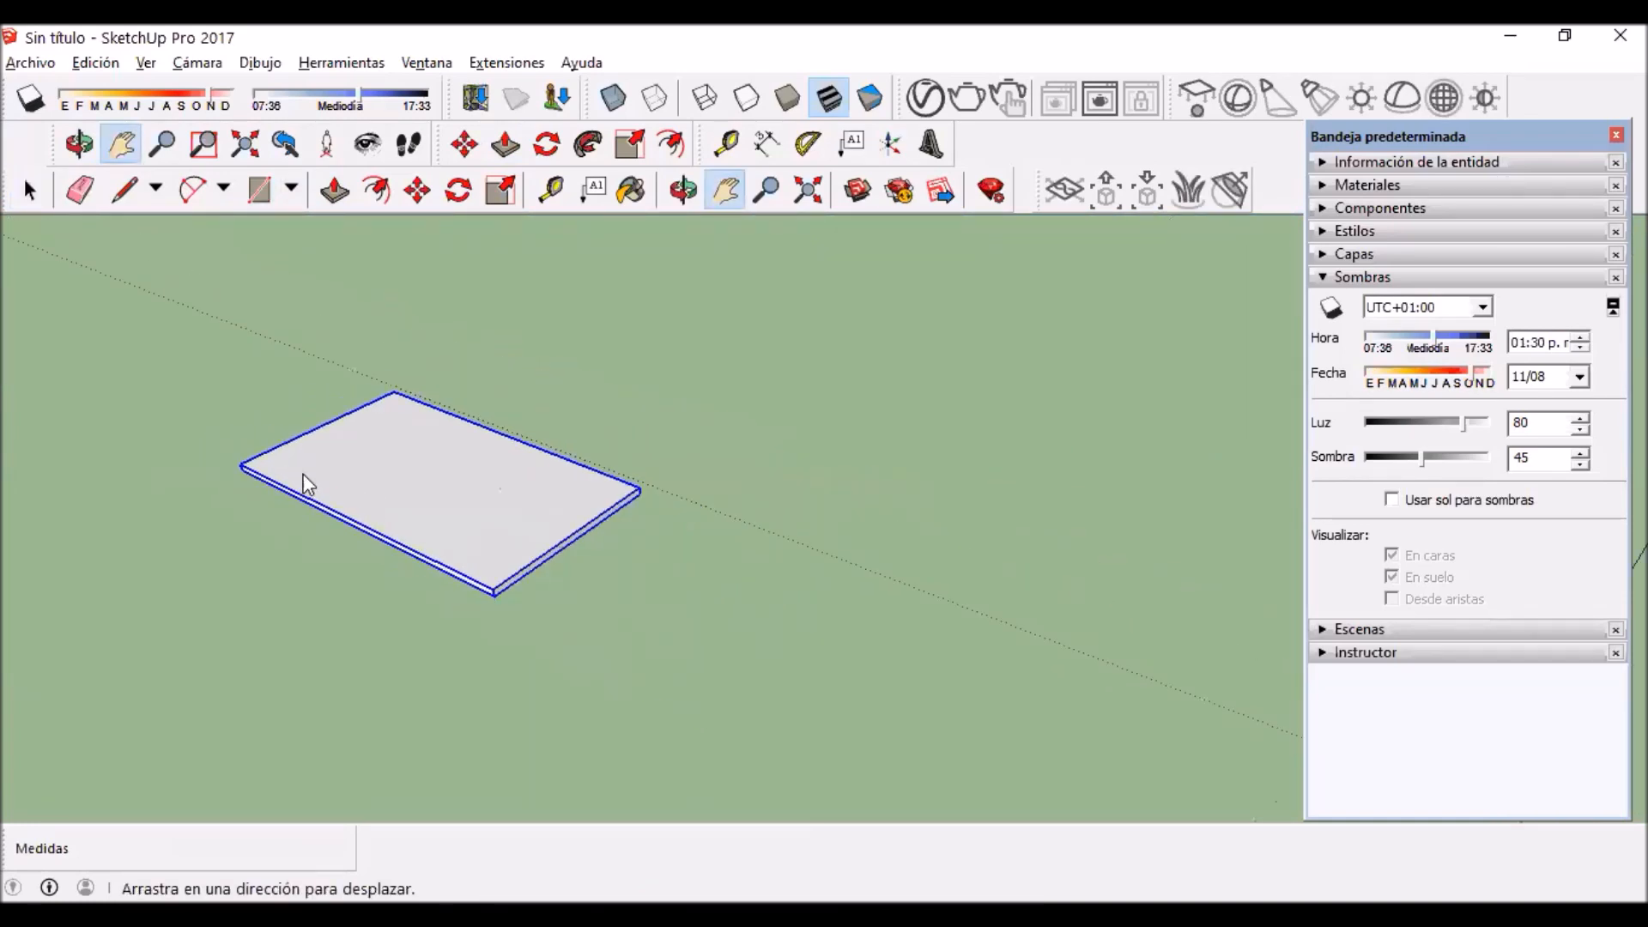
middle_drag(301, 472, 320, 538)
drag(320, 537, 558, 489)
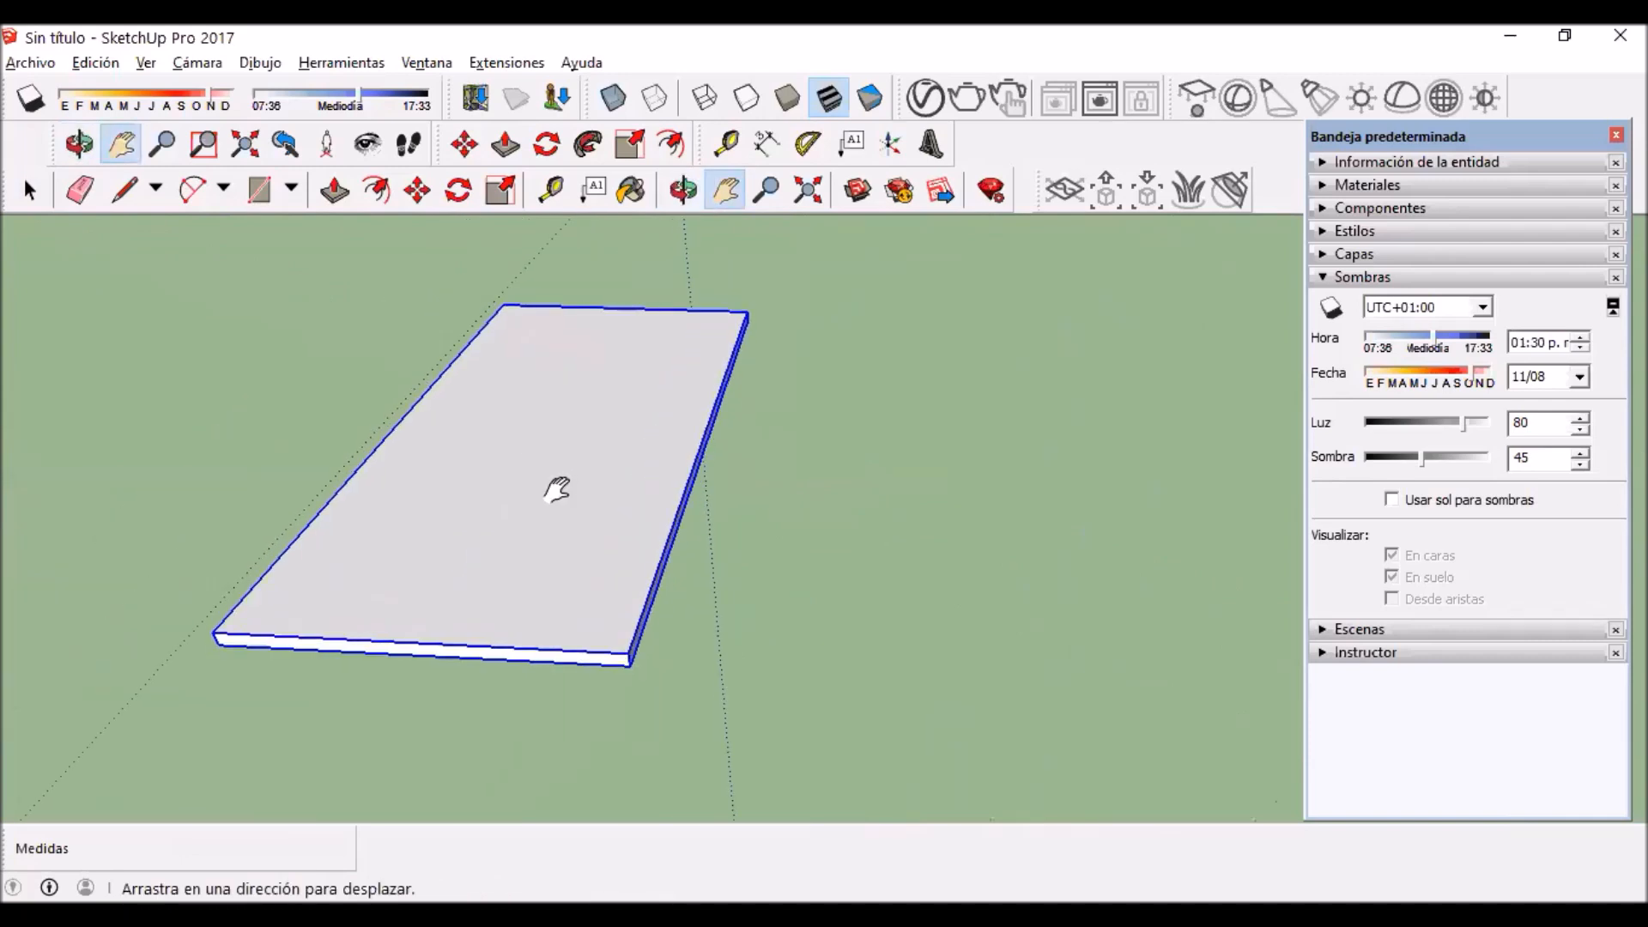
scroll(557, 489, up, 3)
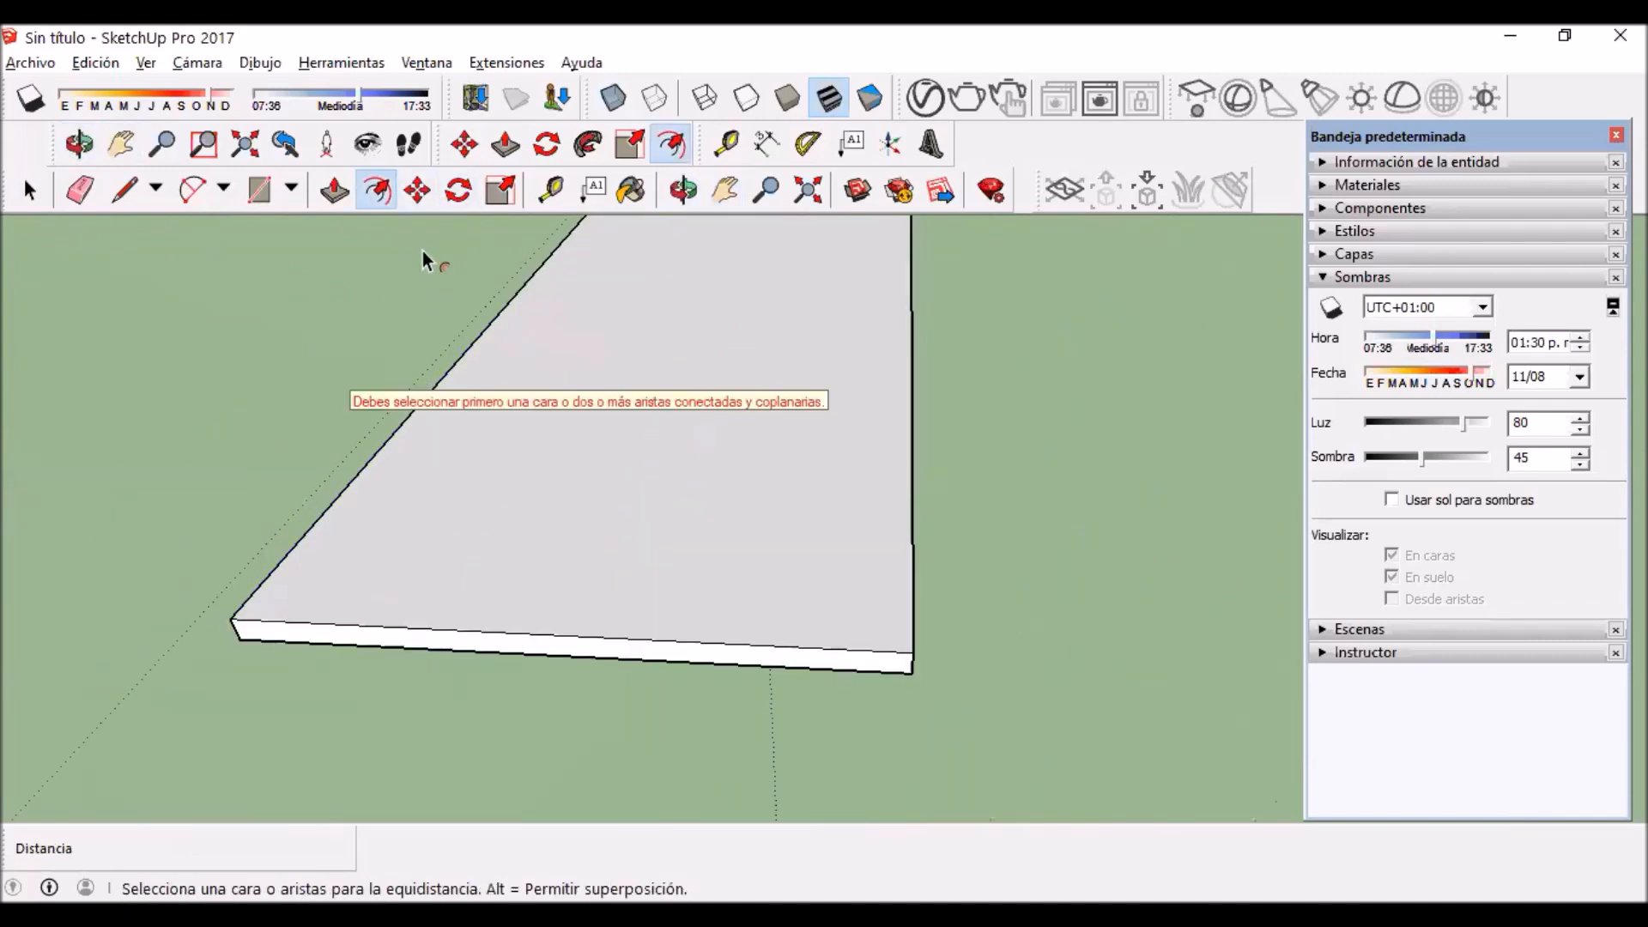
click(459, 191)
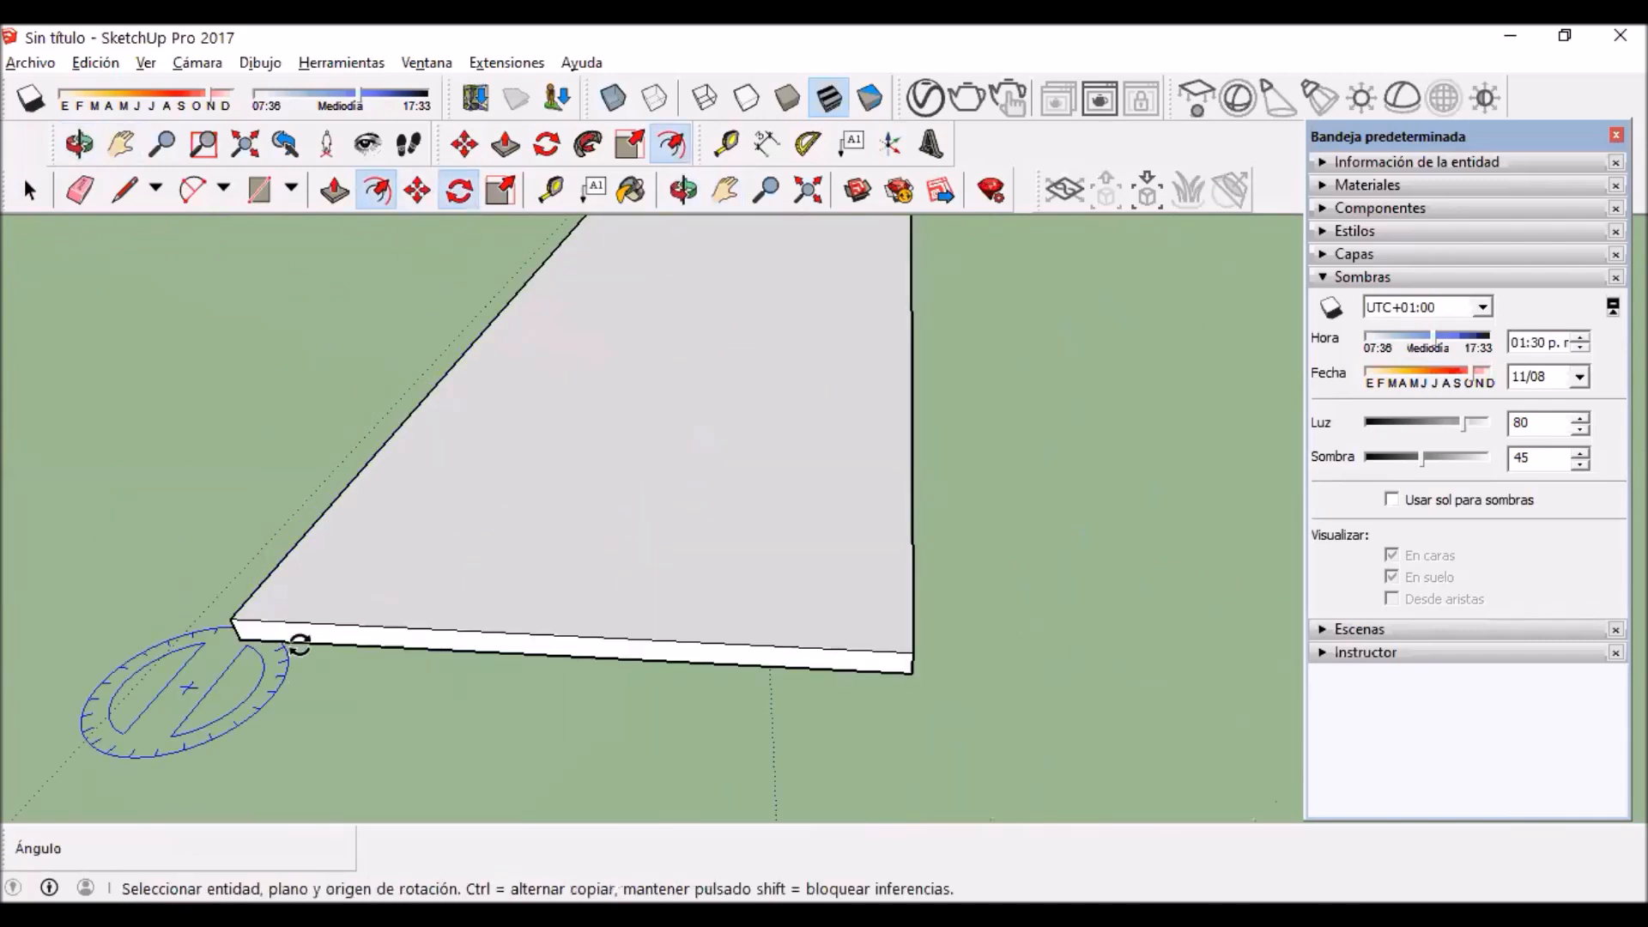
click(234, 620)
scroll(590, 573, down, 3)
click(594, 575)
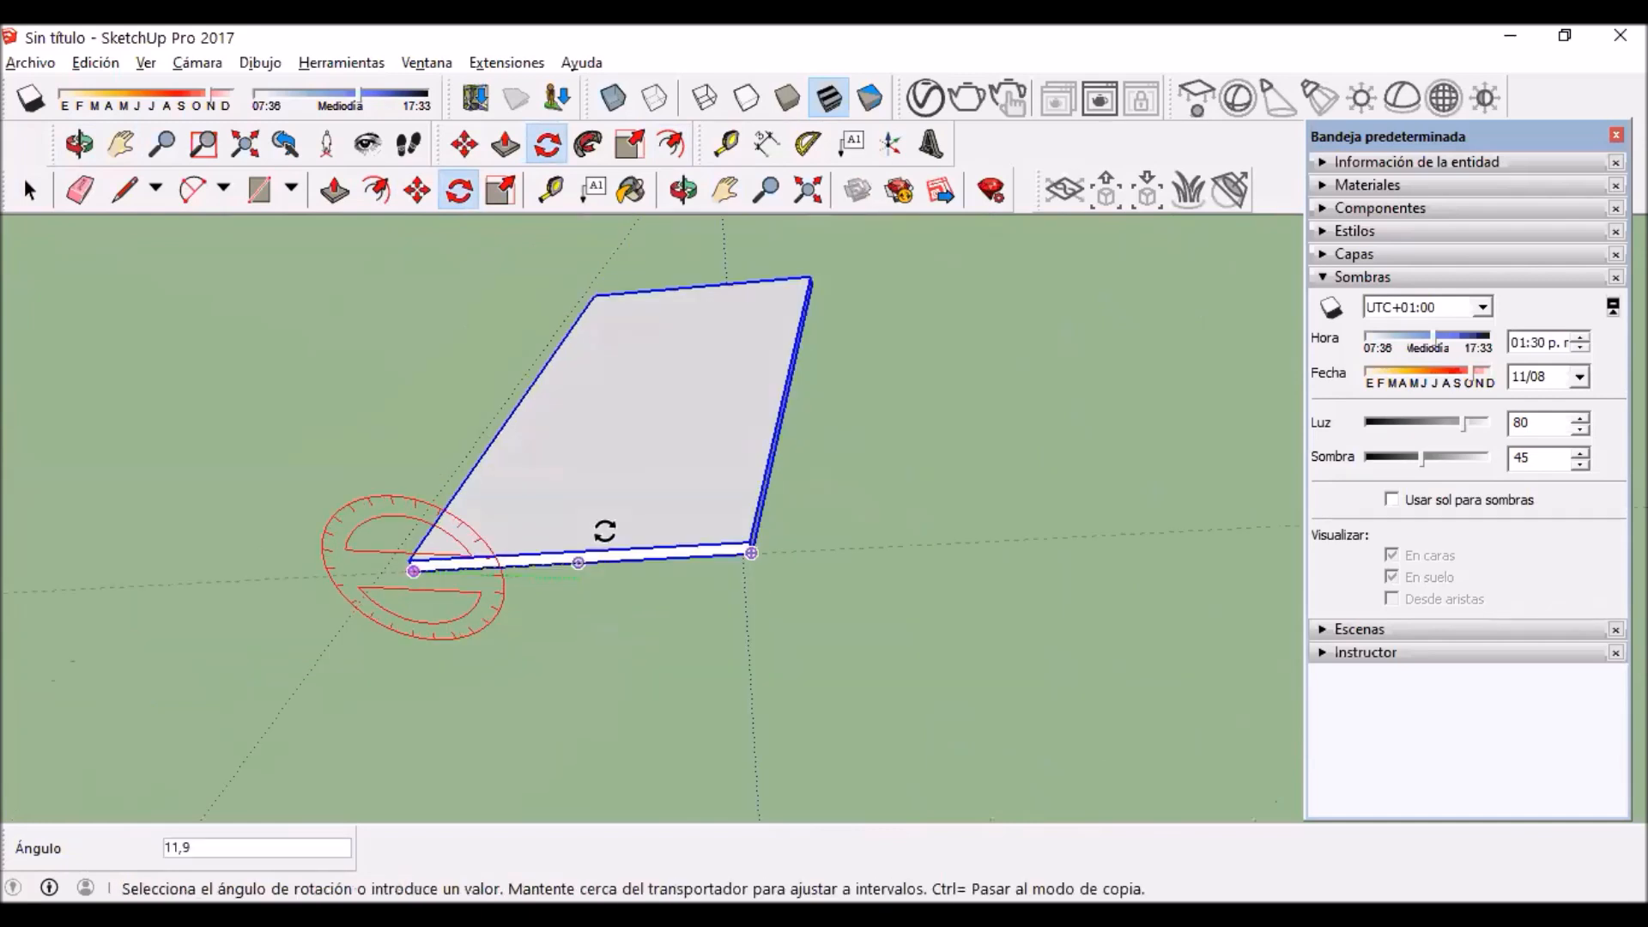
text(30)
key(Return)
Step: Examine the tilted panel and its position relative to the axes from several viewpoints
scroll(605, 531, down, 5)
key(h)
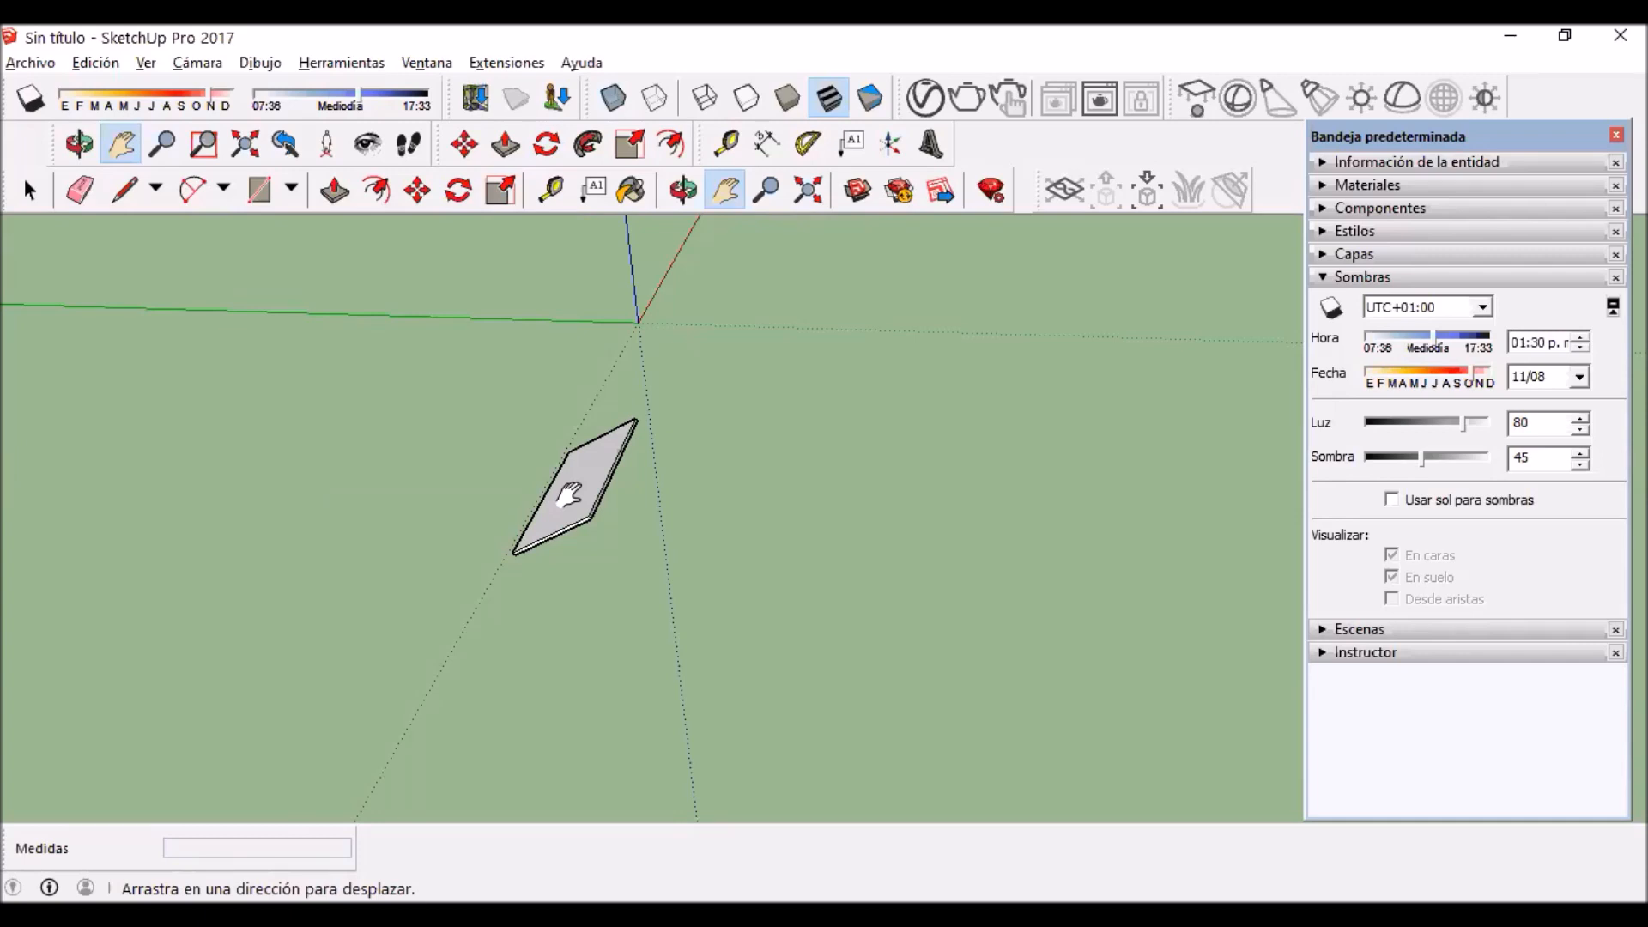
middle_drag(568, 496, 481, 515)
middle_drag(544, 600, 593, 562)
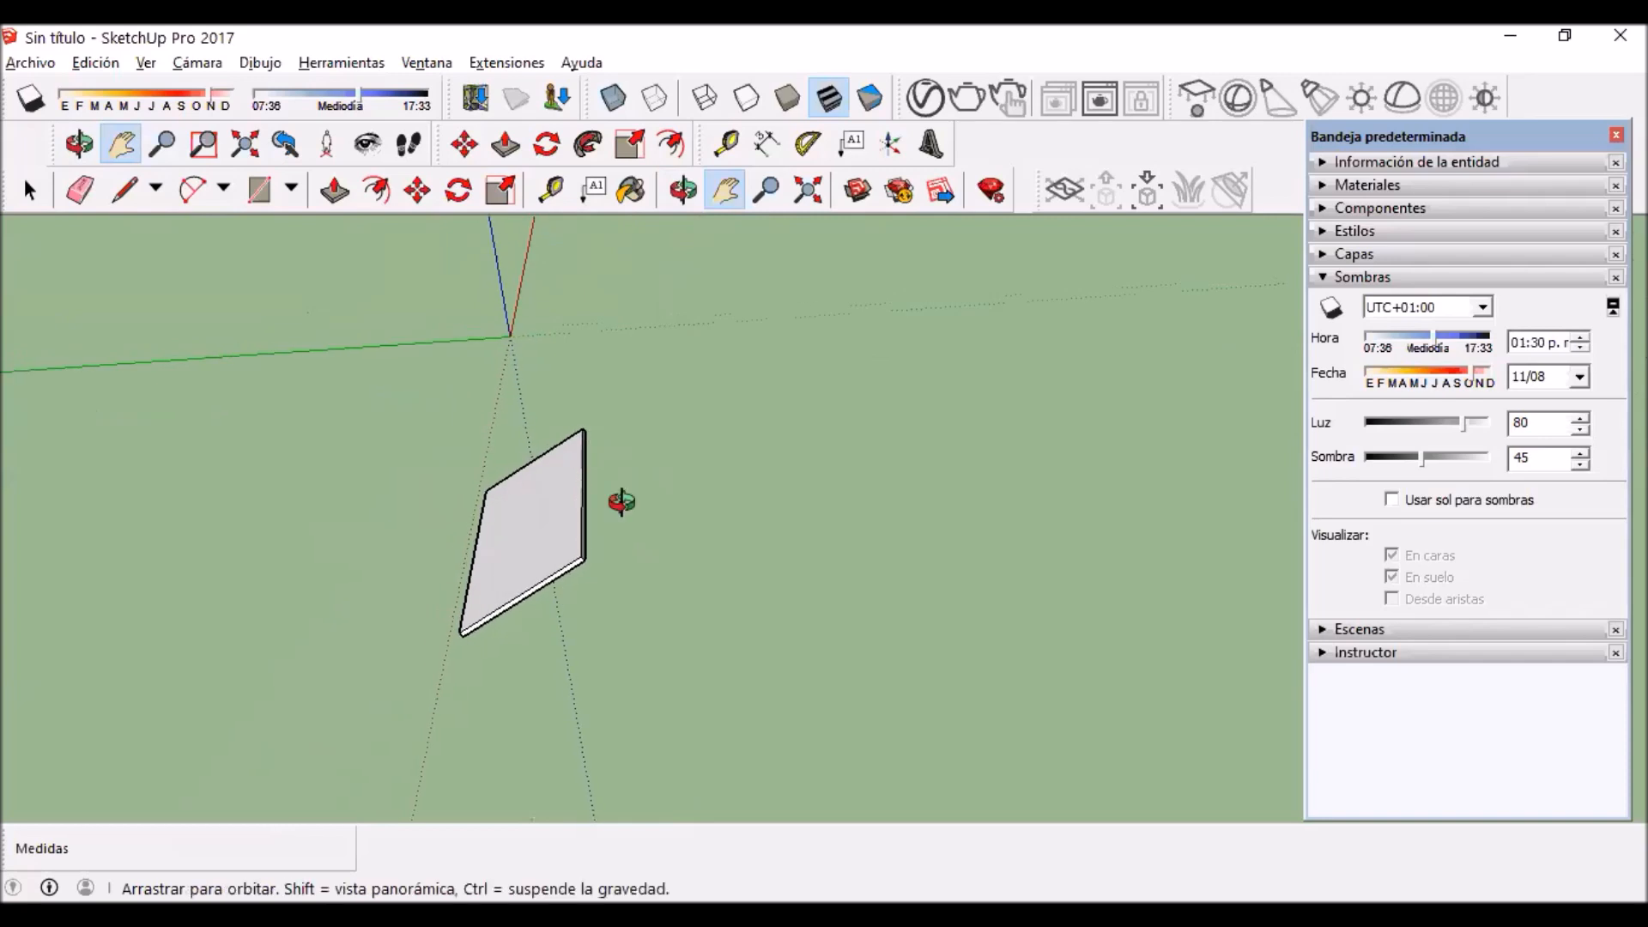
middle_drag(622, 504, 738, 477)
right_click(738, 477)
click(20, 193)
middle_drag(600, 515, 728, 496)
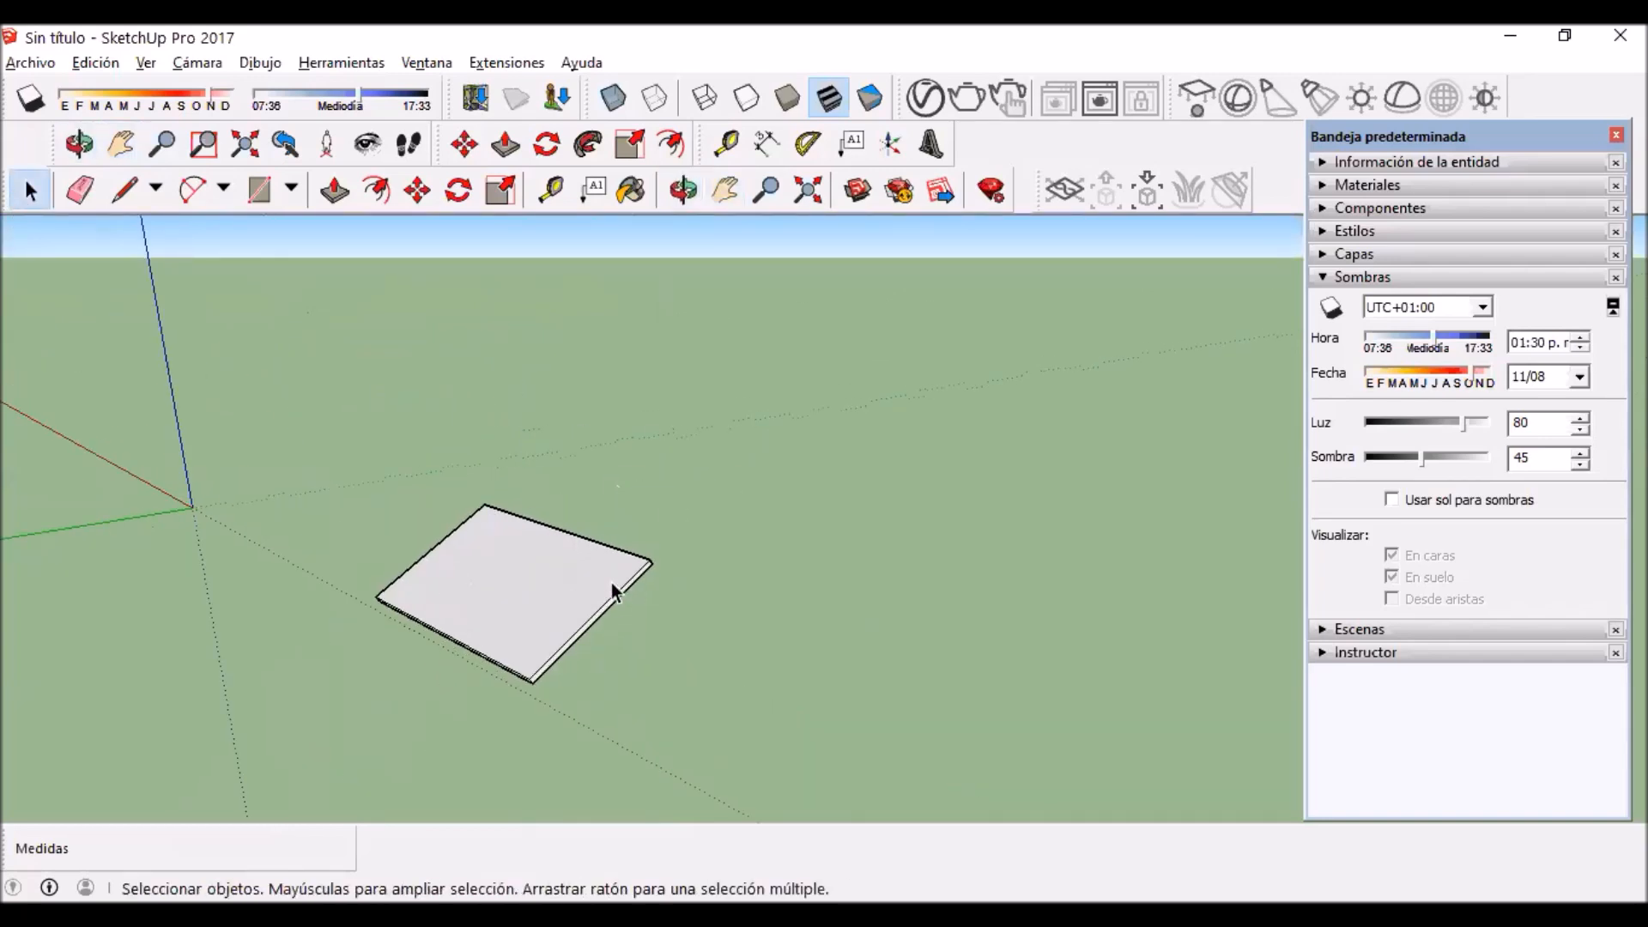
key(h)
drag(573, 580, 575, 501)
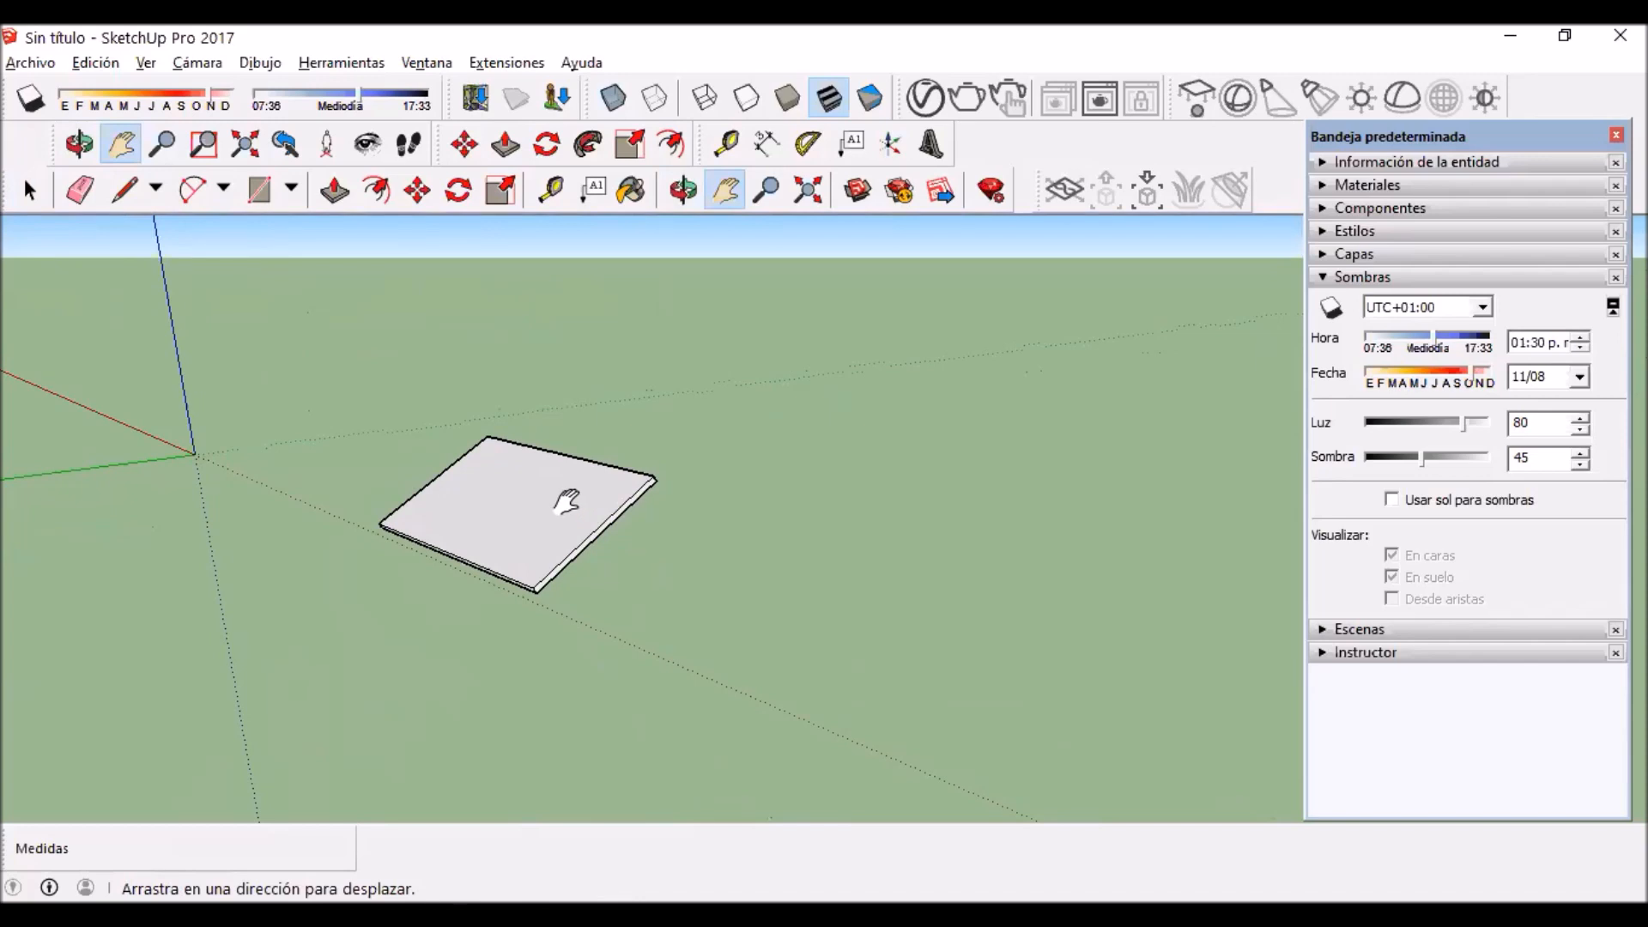
drag(566, 502, 570, 504)
drag(558, 521, 471, 526)
scroll(445, 598, up, 3)
drag(445, 599, 441, 478)
scroll(490, 415, down, 2)
drag(491, 415, 435, 431)
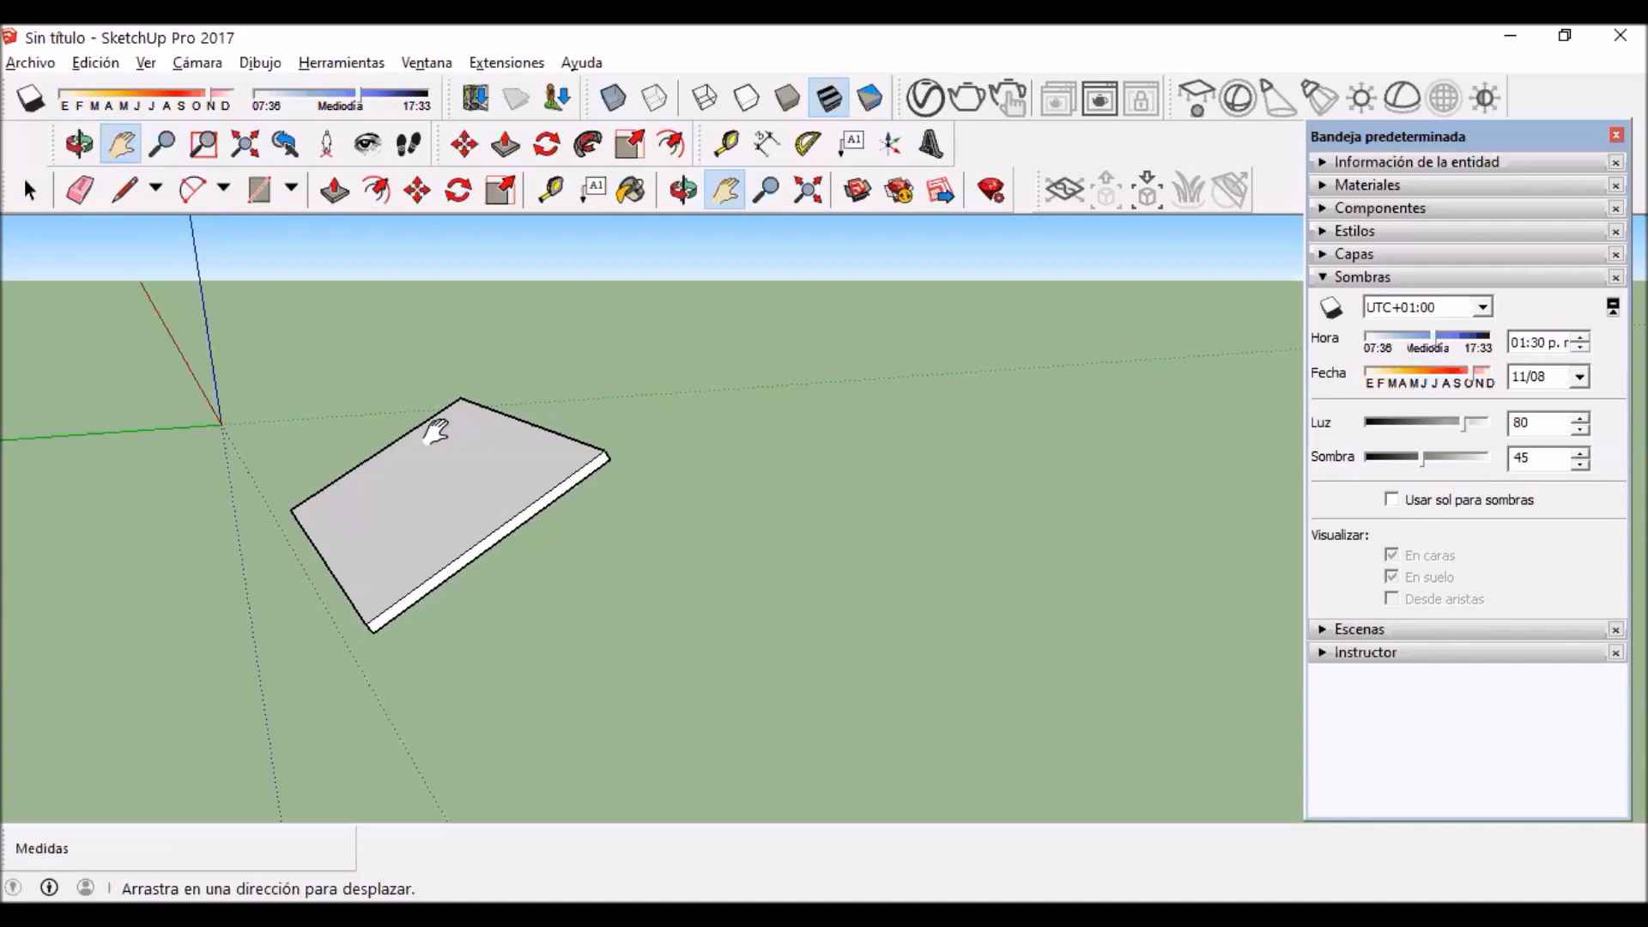
Step: Copy the tilted panel 1 m up its slope so the copy sits edge to edge with the original
scroll(343, 472, down, 4)
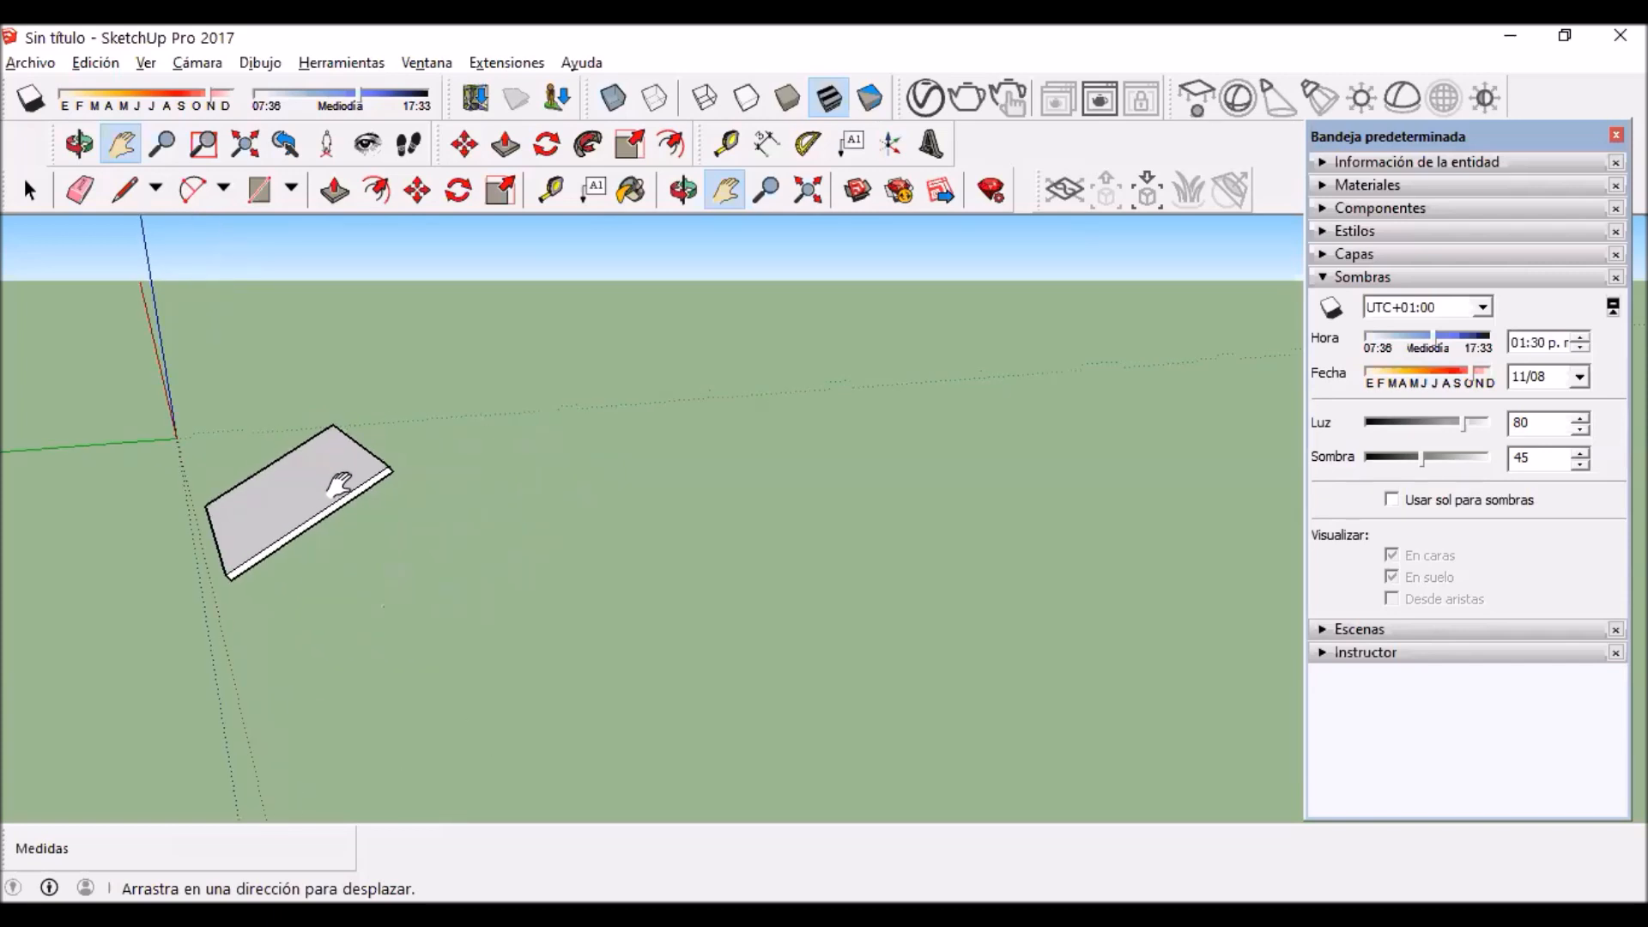
drag(332, 472, 381, 466)
click(30, 190)
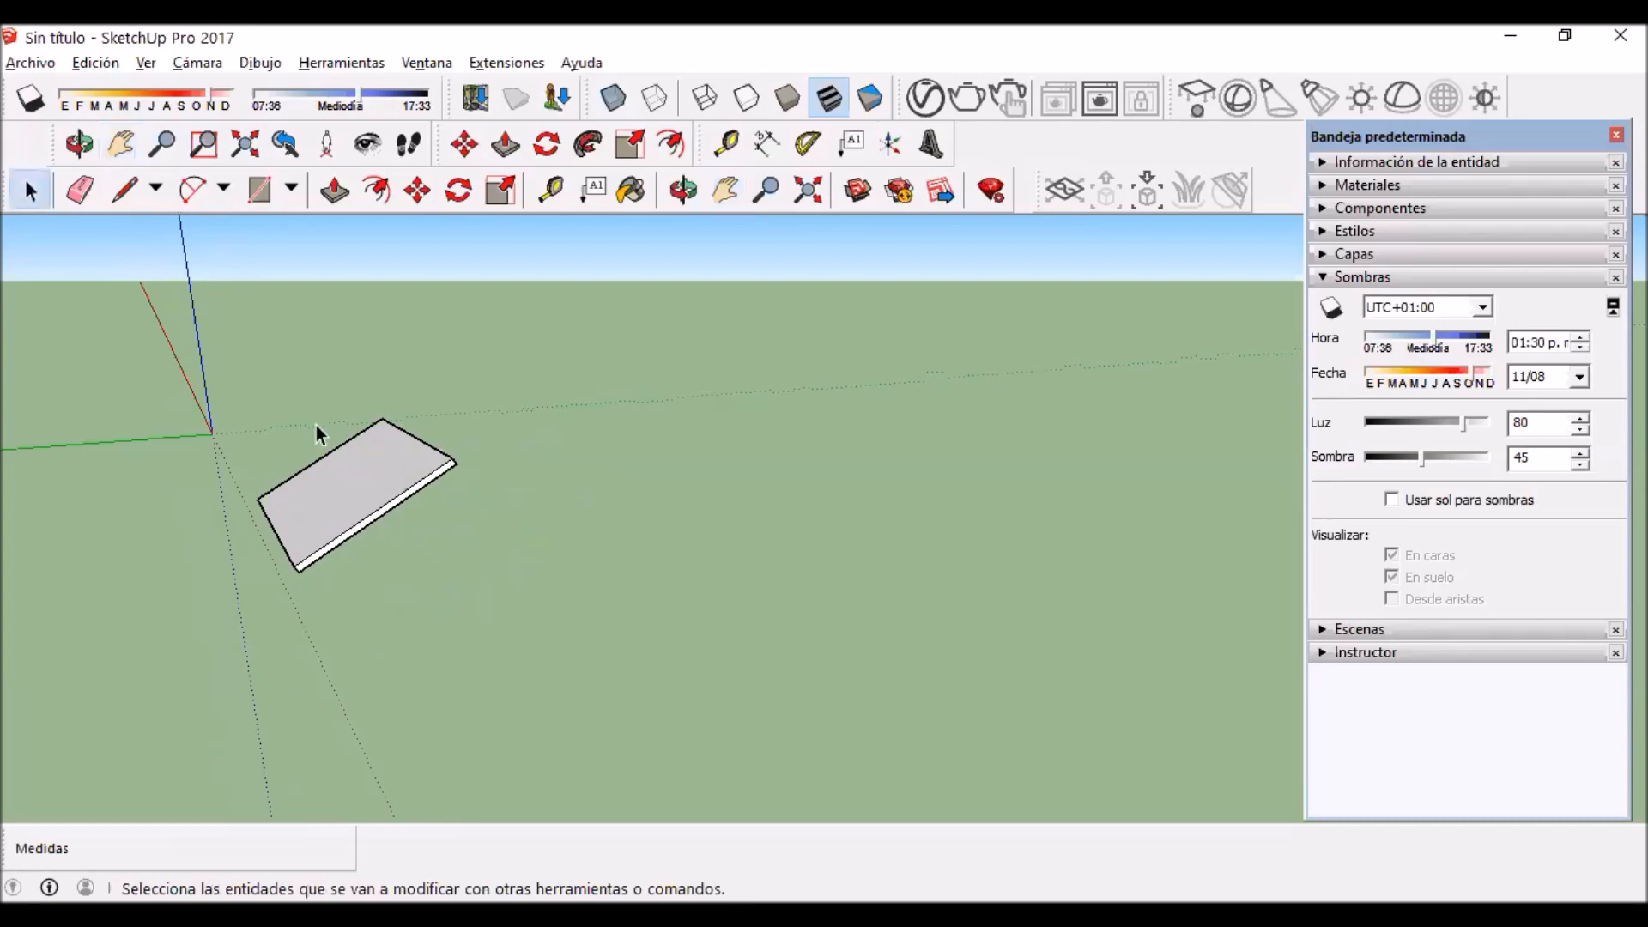
click(352, 507)
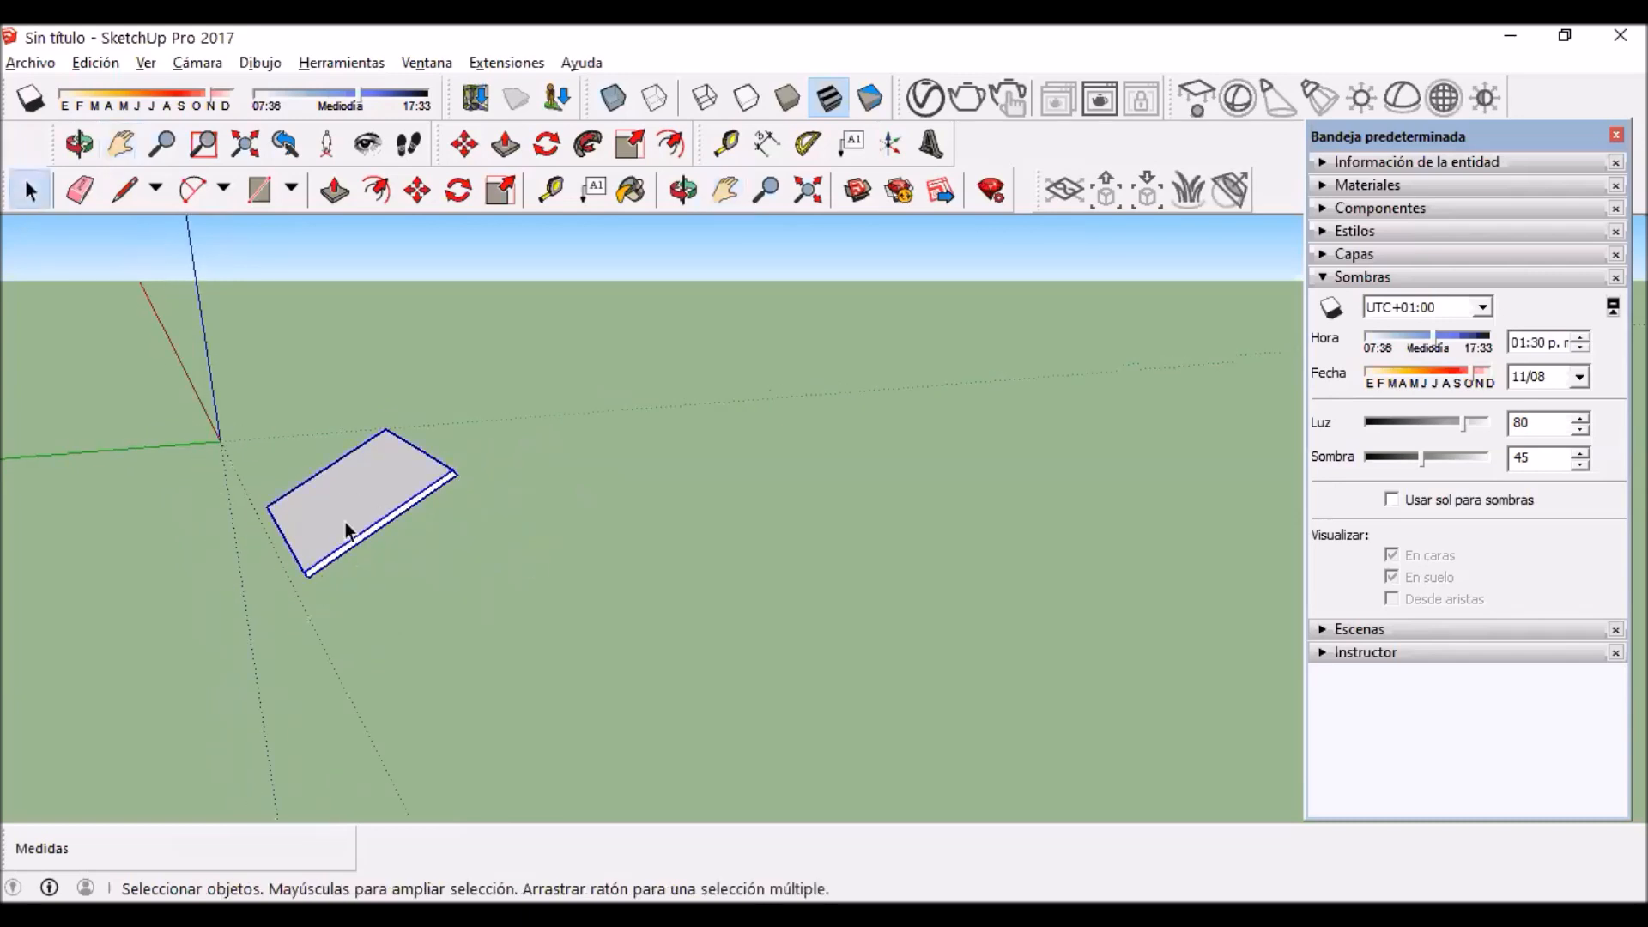
scroll(417, 466, up, 4)
key(m)
scroll(244, 645, up, 3)
key(ctrl)
click(241, 648)
scroll(583, 404, up, 3)
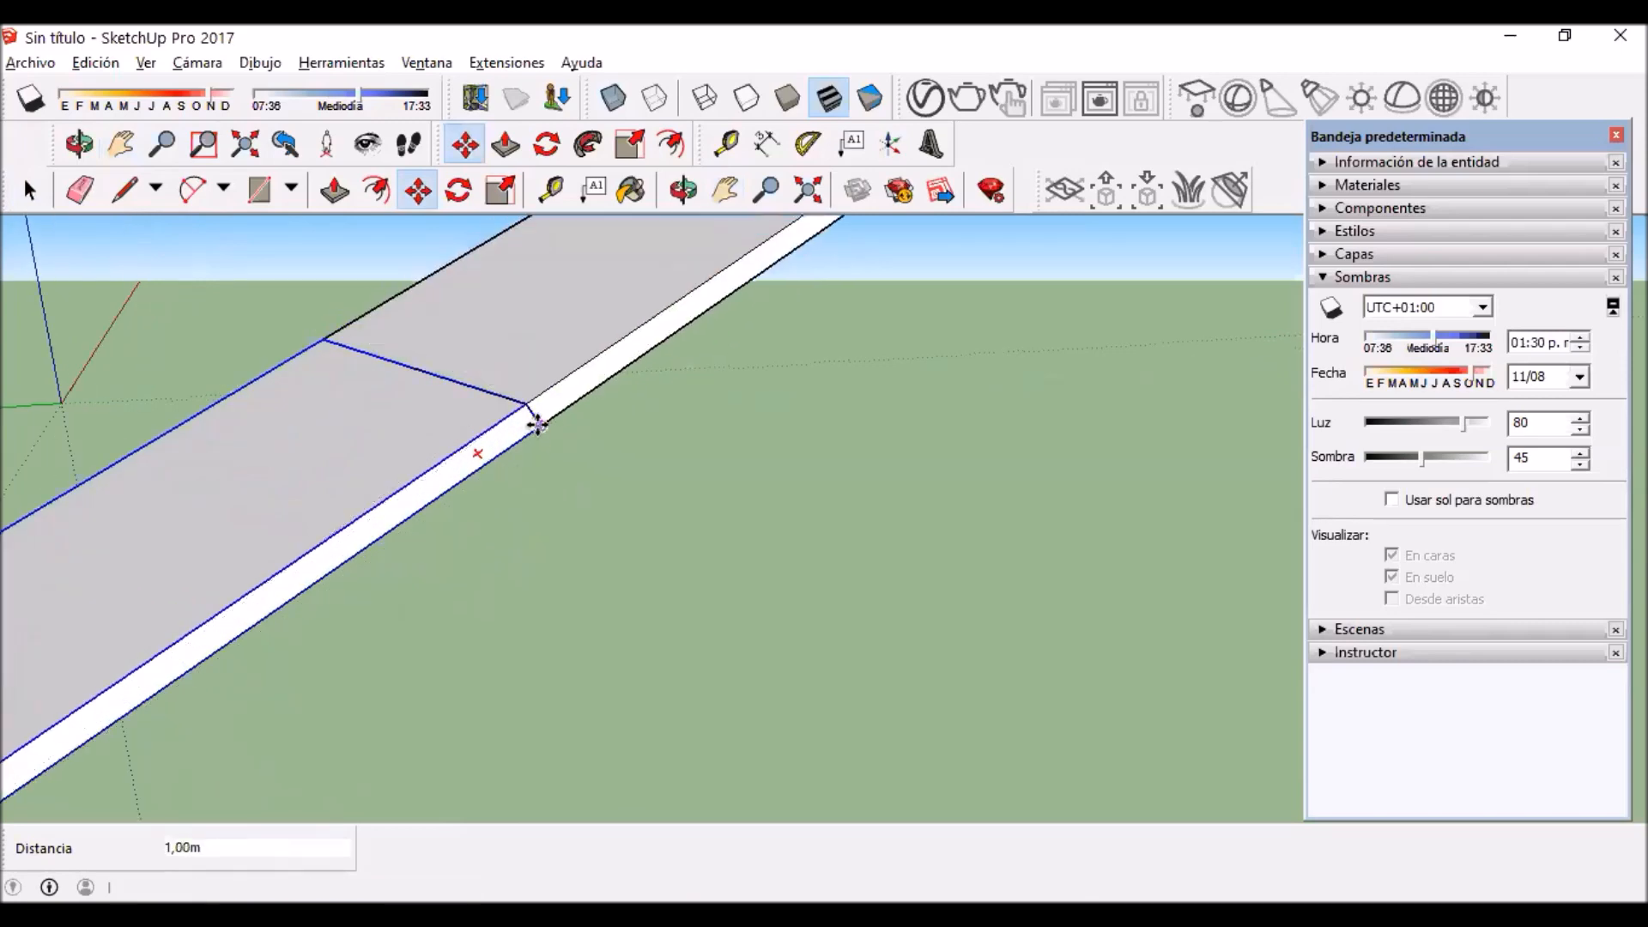
click(538, 424)
key(space)
Step: Copy the upper panel from its bottom corner to its top corner, adding a third panel to the strip
scroll(469, 542, down, 2)
key(m)
scroll(379, 618, up, 3)
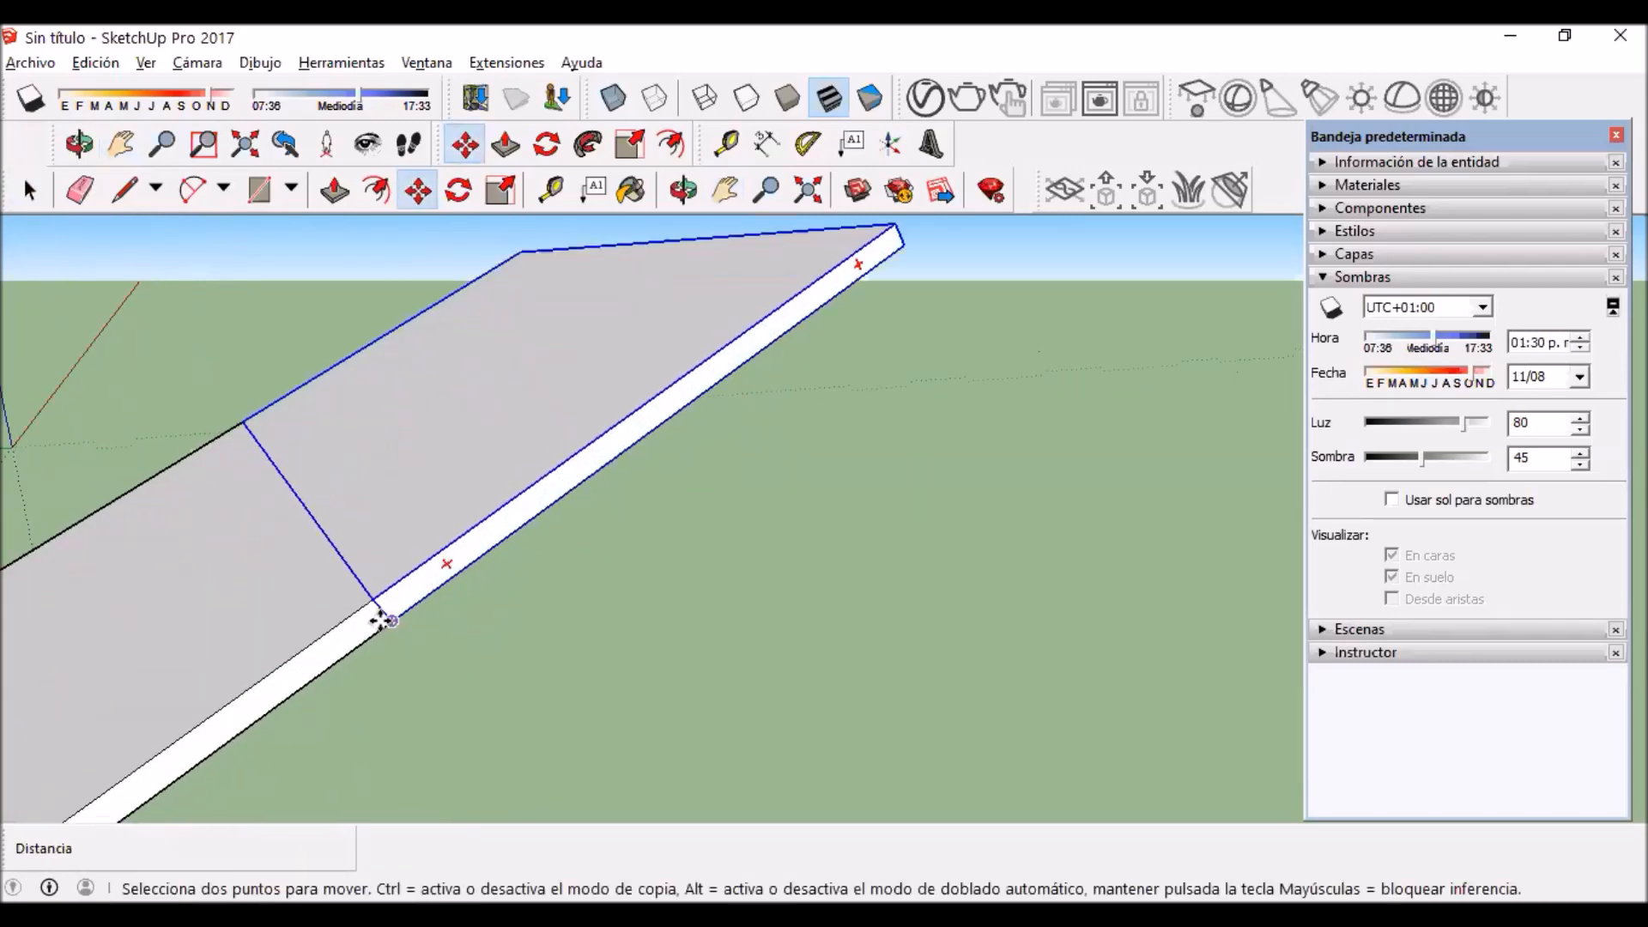
key(ctrl)
click(388, 617)
scroll(470, 564, down, 4)
scroll(618, 456, up, 5)
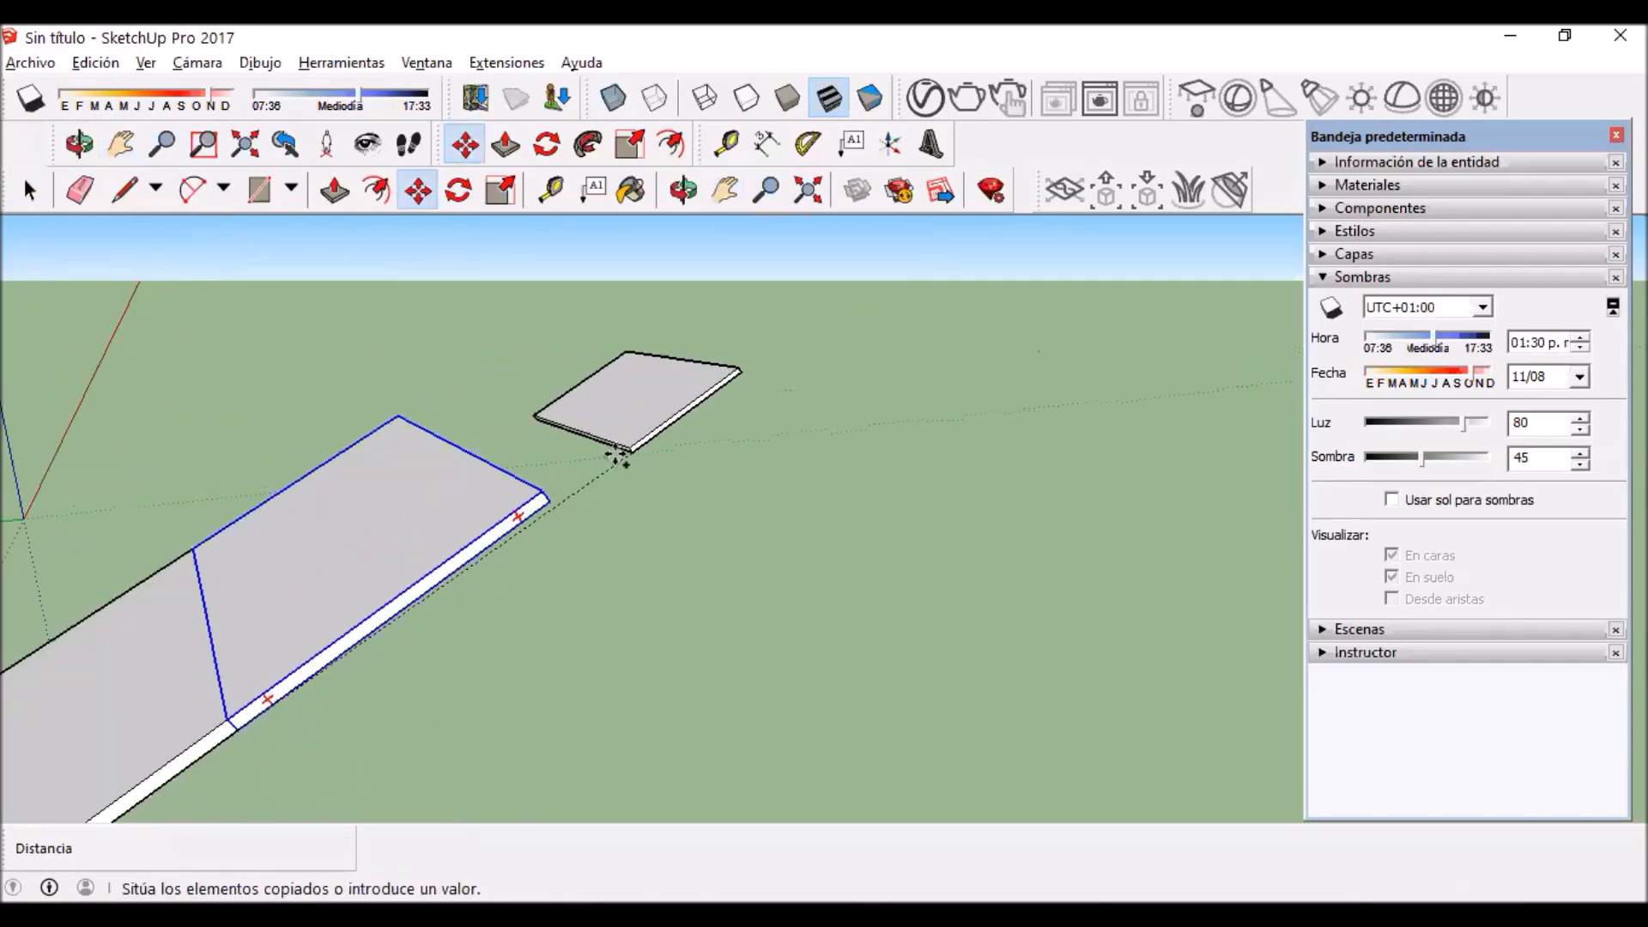
click(911, 230)
scroll(772, 318, down, 2)
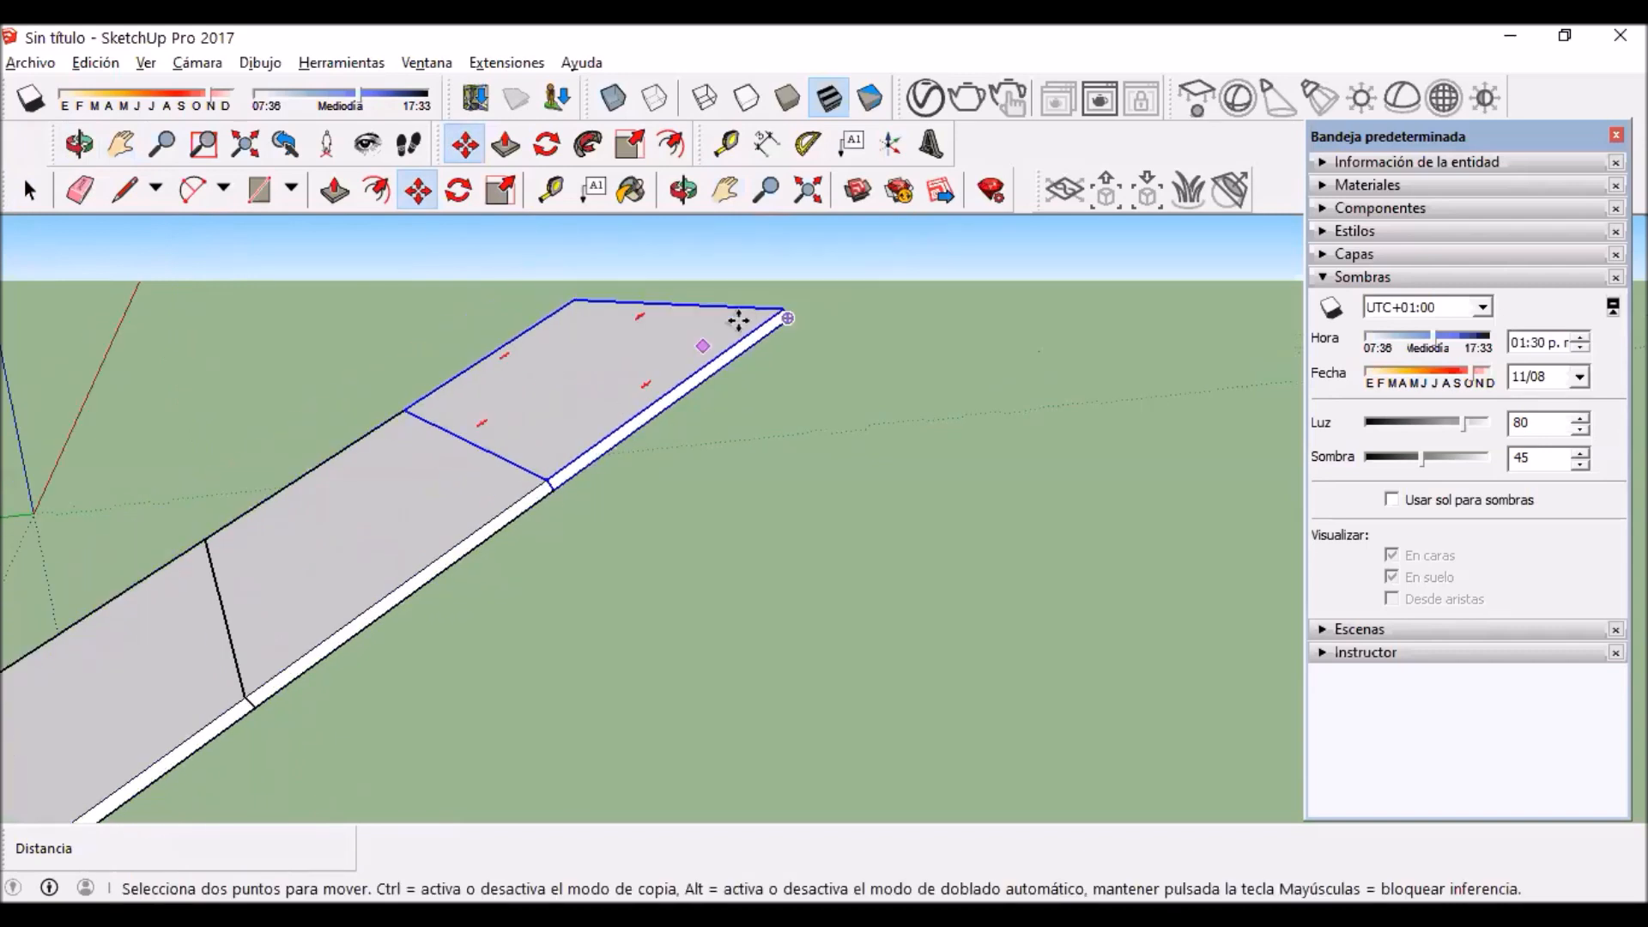
scroll(634, 344, down, 3)
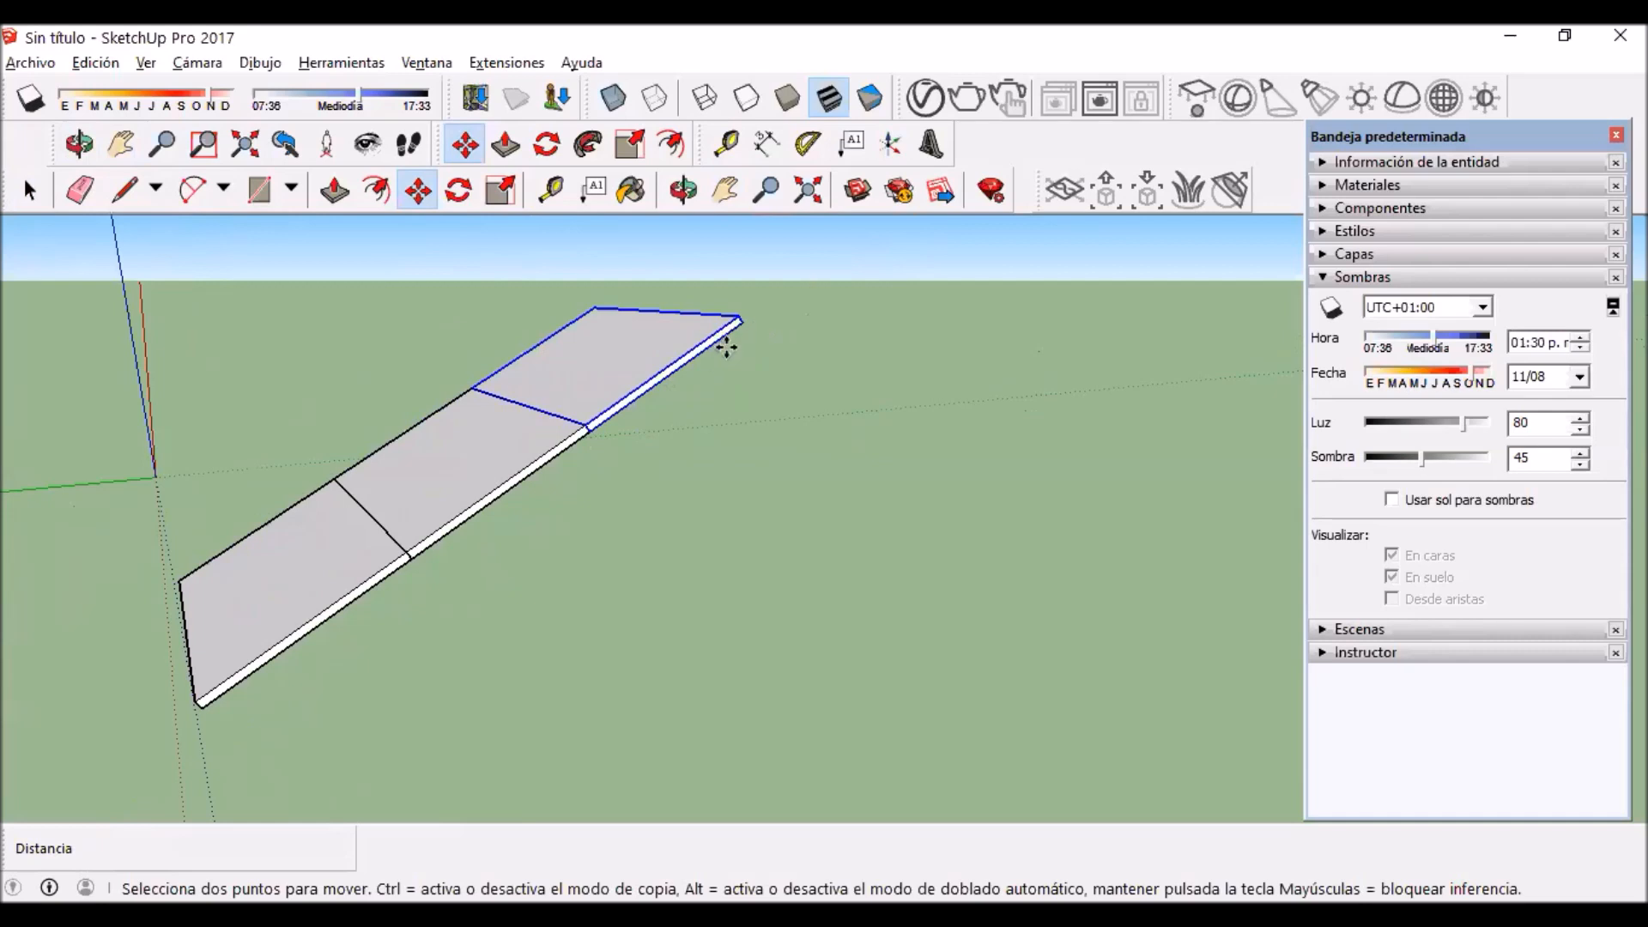
Step: Extend the strip to six panels by copying, and copy the strip sideways to form a three-column block
key(space)
scroll(379, 507, down, 6)
drag(333, 292, 556, 594)
scroll(268, 415, up, 4)
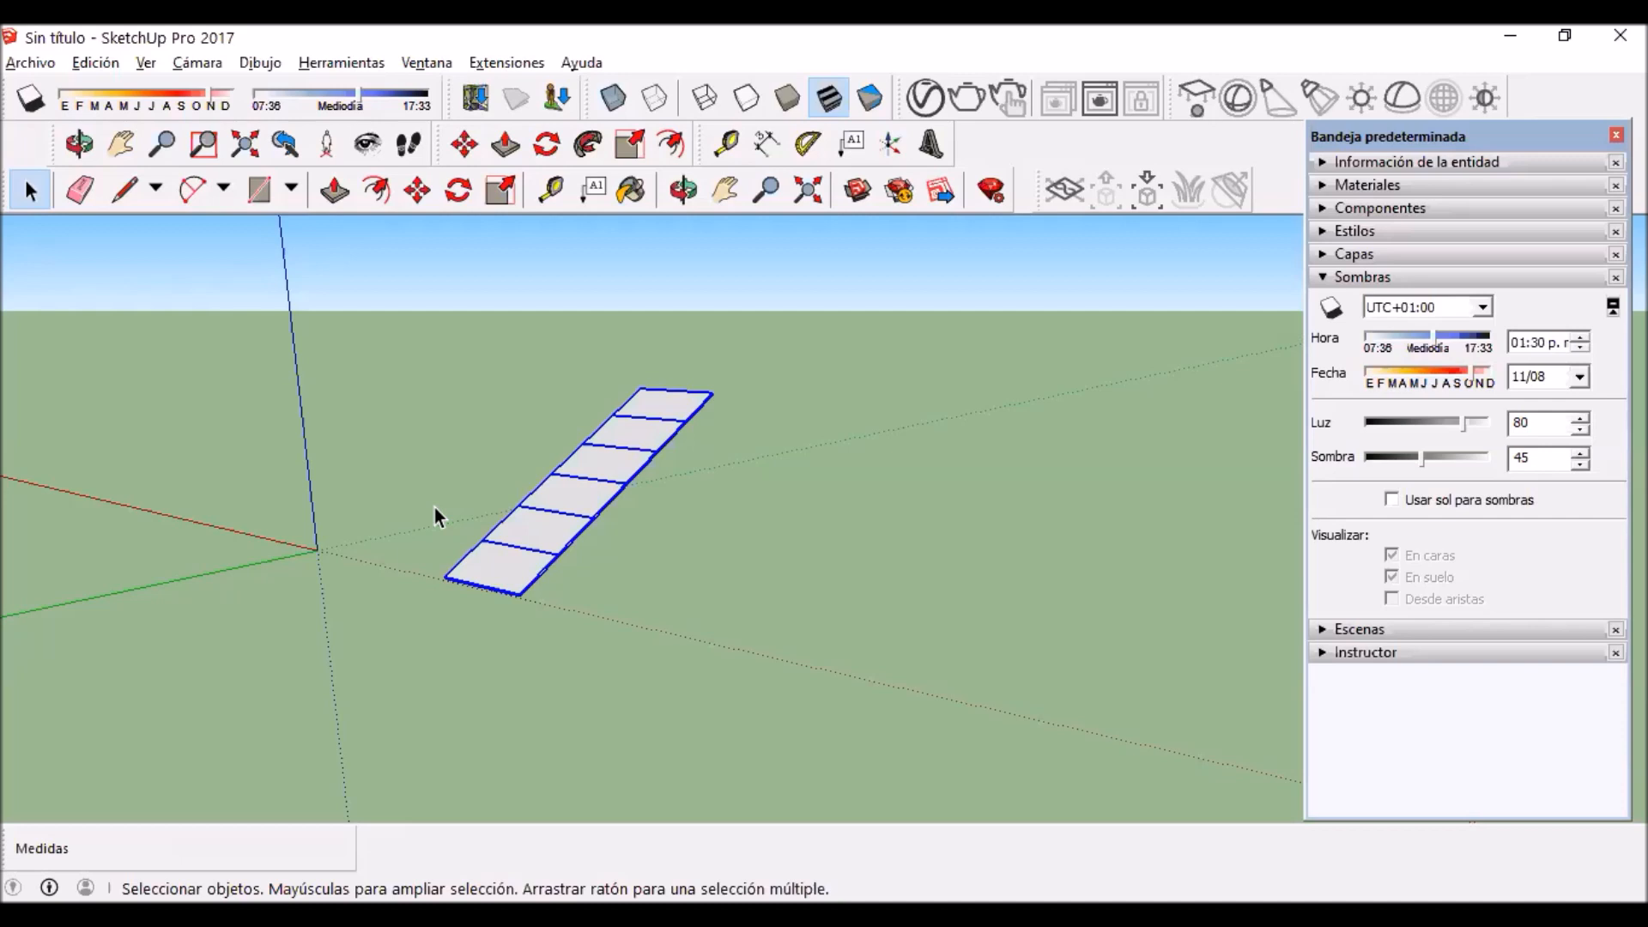
middle_drag(435, 507, 647, 408)
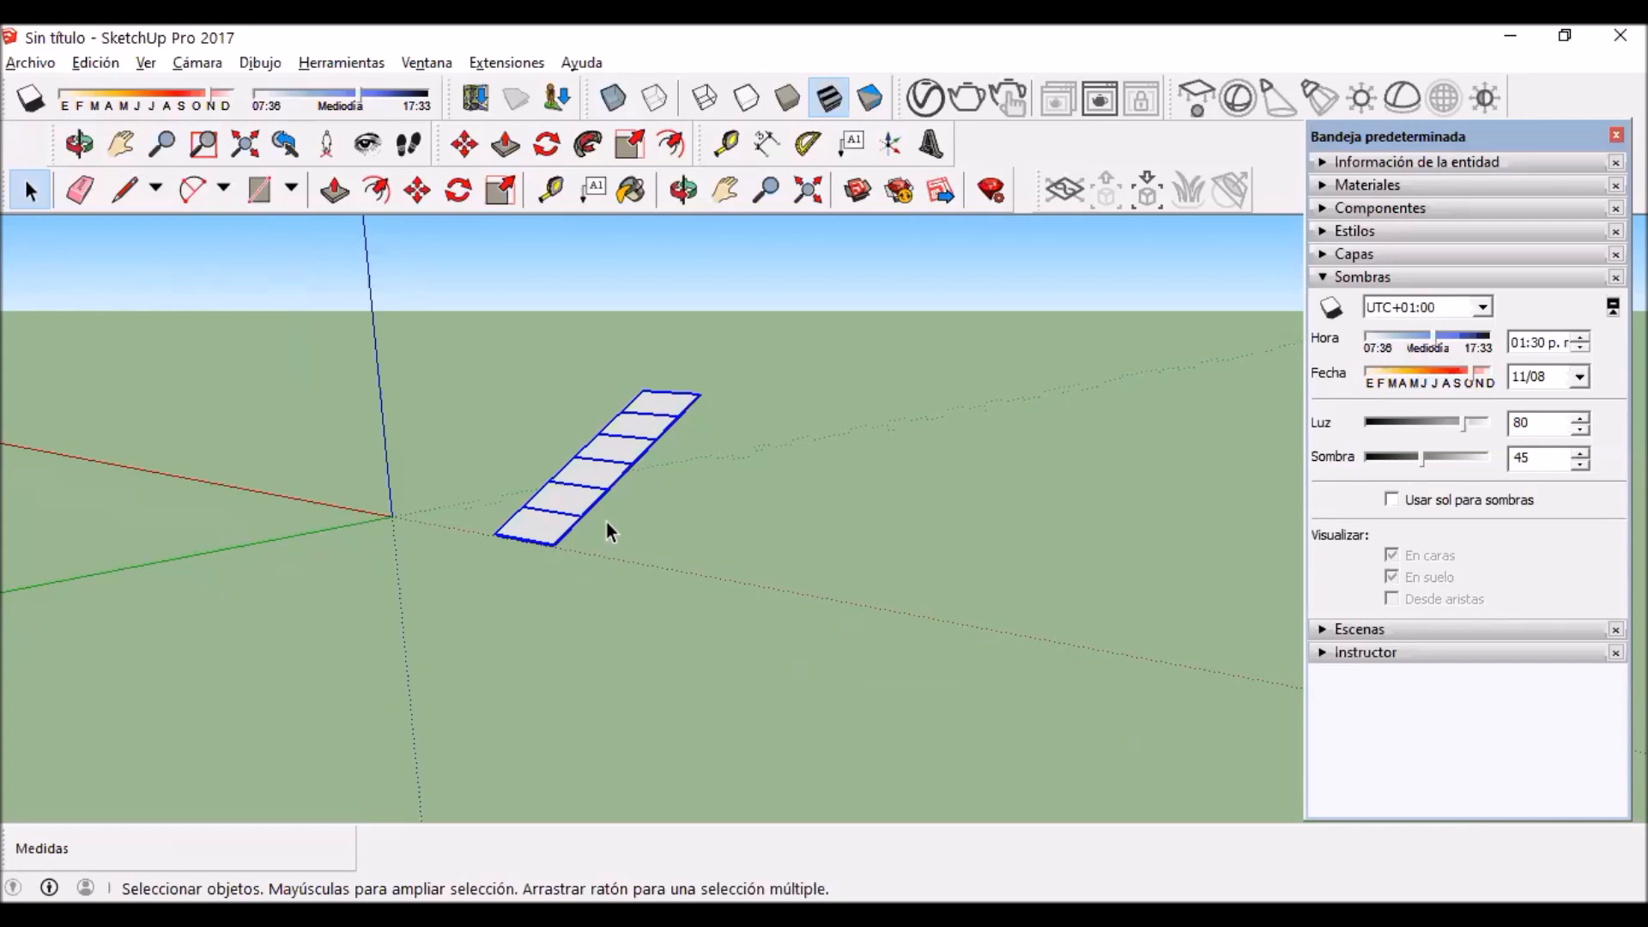
scroll(622, 485, up, 1)
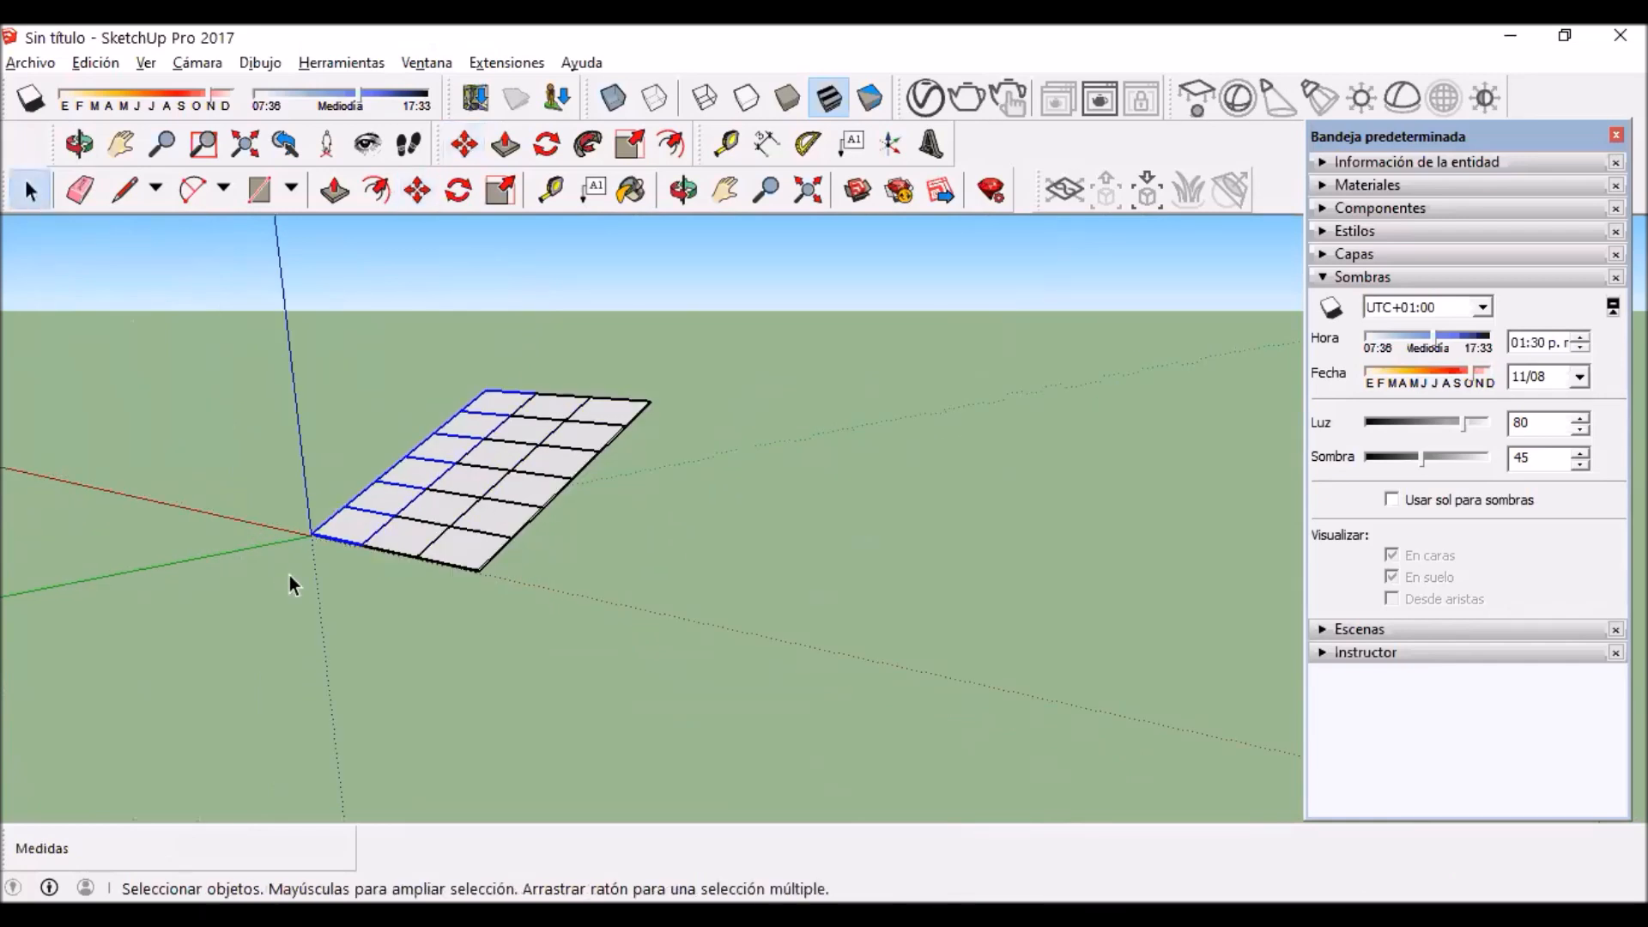
Step: Select the whole three-by-six panel block and copy it from its lower corner along the red axis into one long array
click(365, 583)
drag(202, 320, 712, 647)
scroll(192, 434, up, 3)
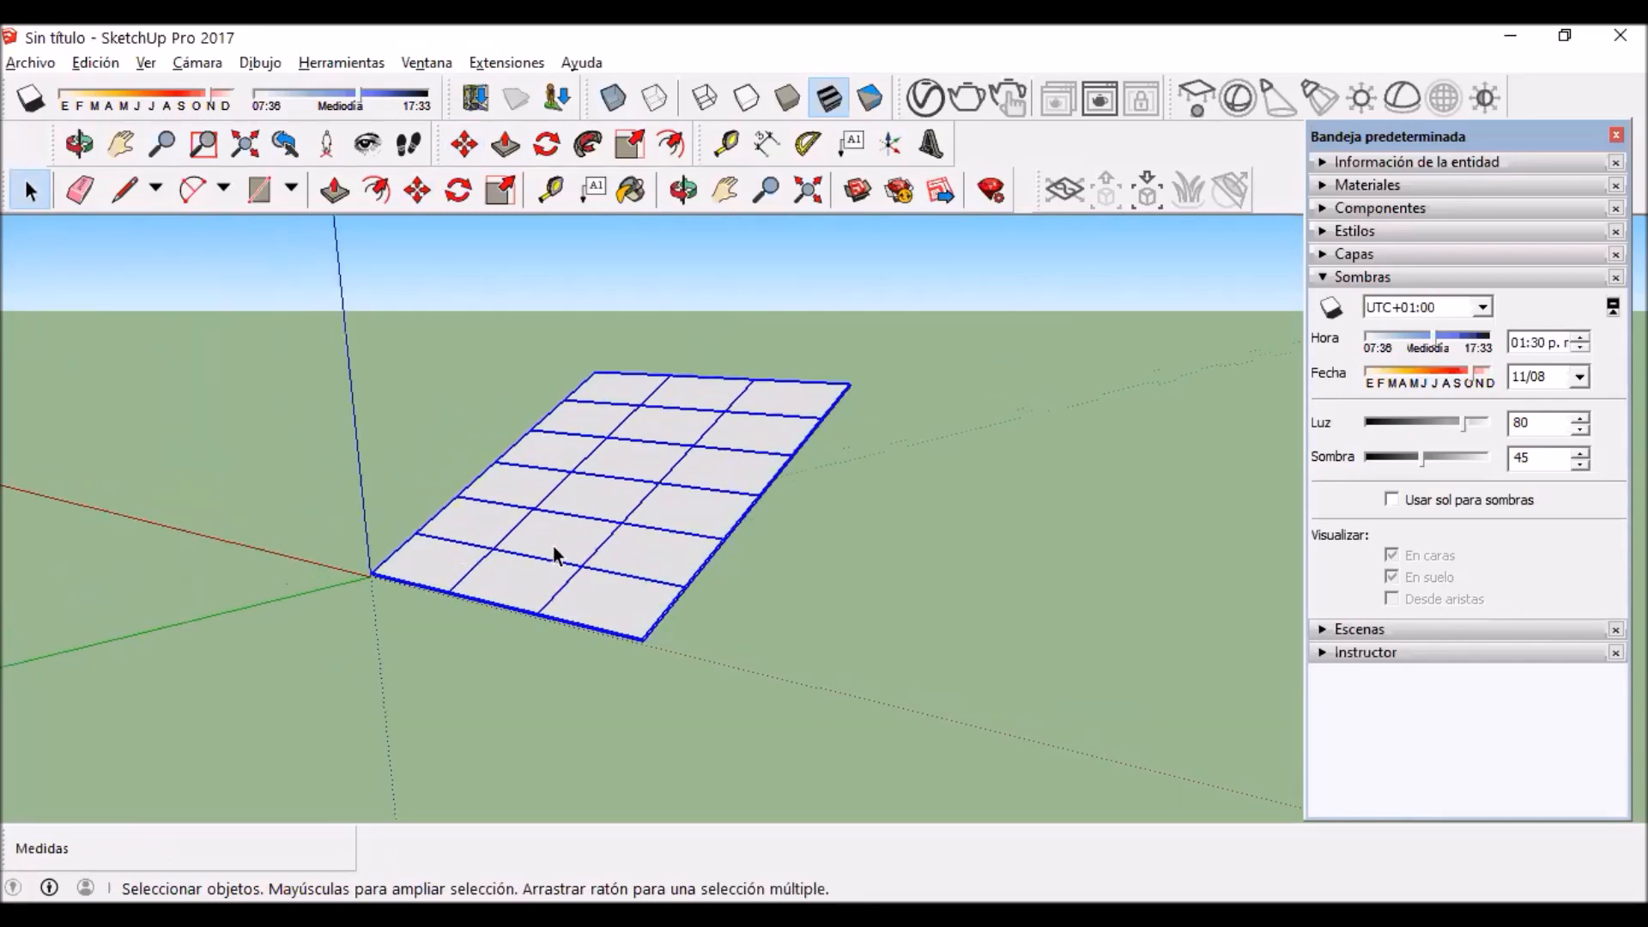
key(m)
scroll(815, 699, up, 2)
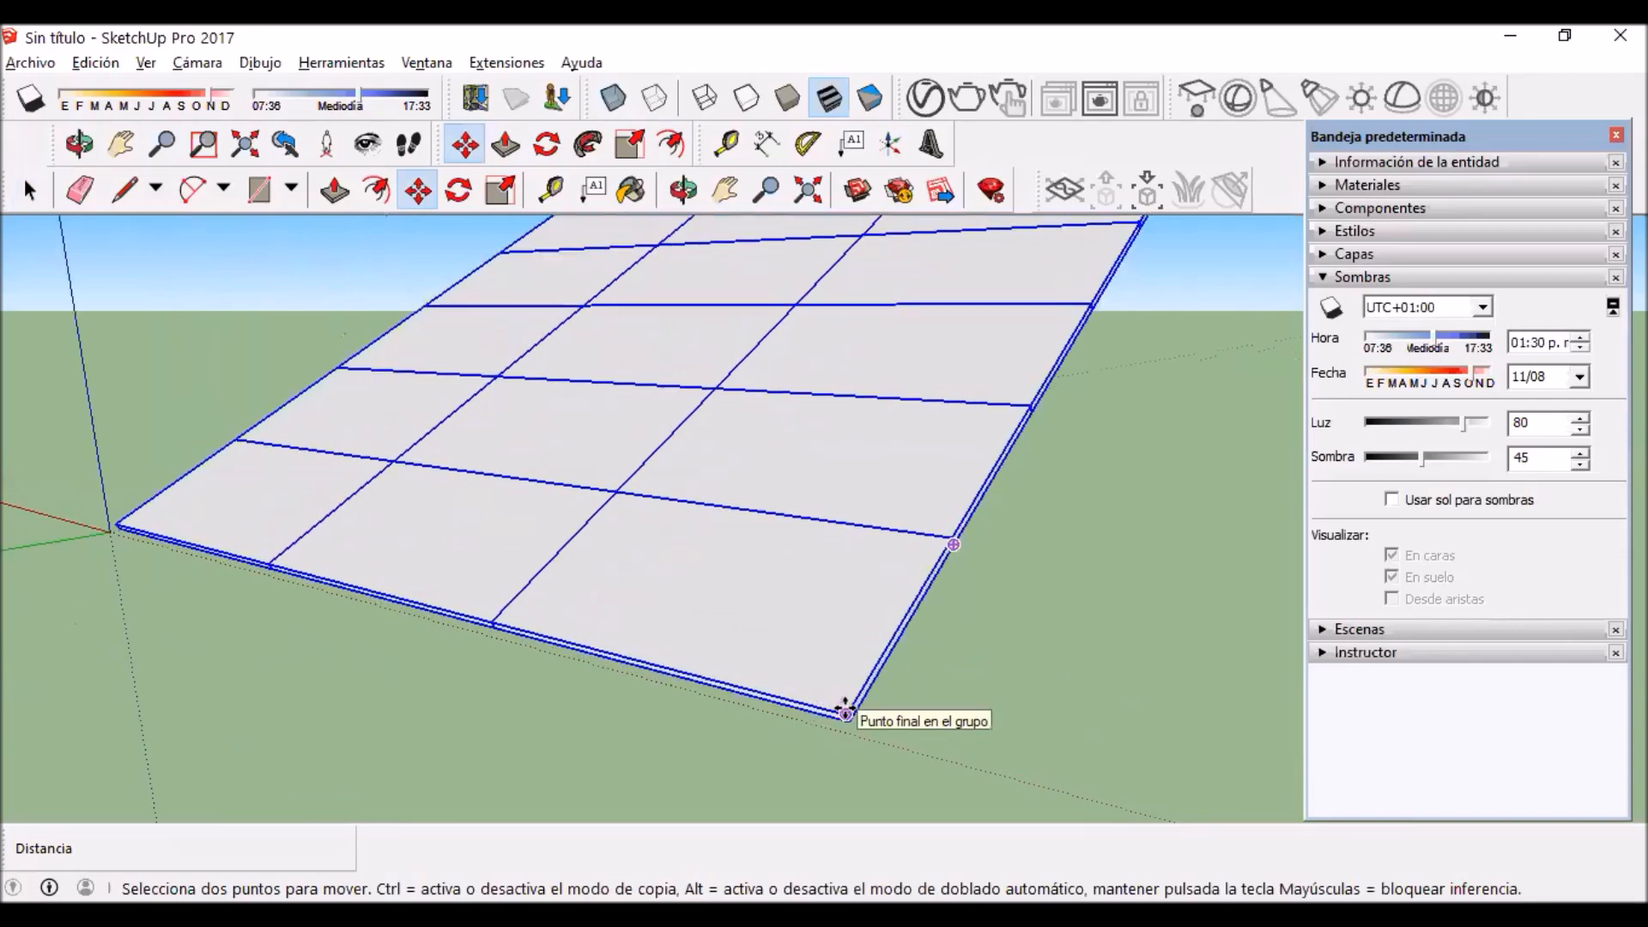
click(846, 713)
key(ctrl)
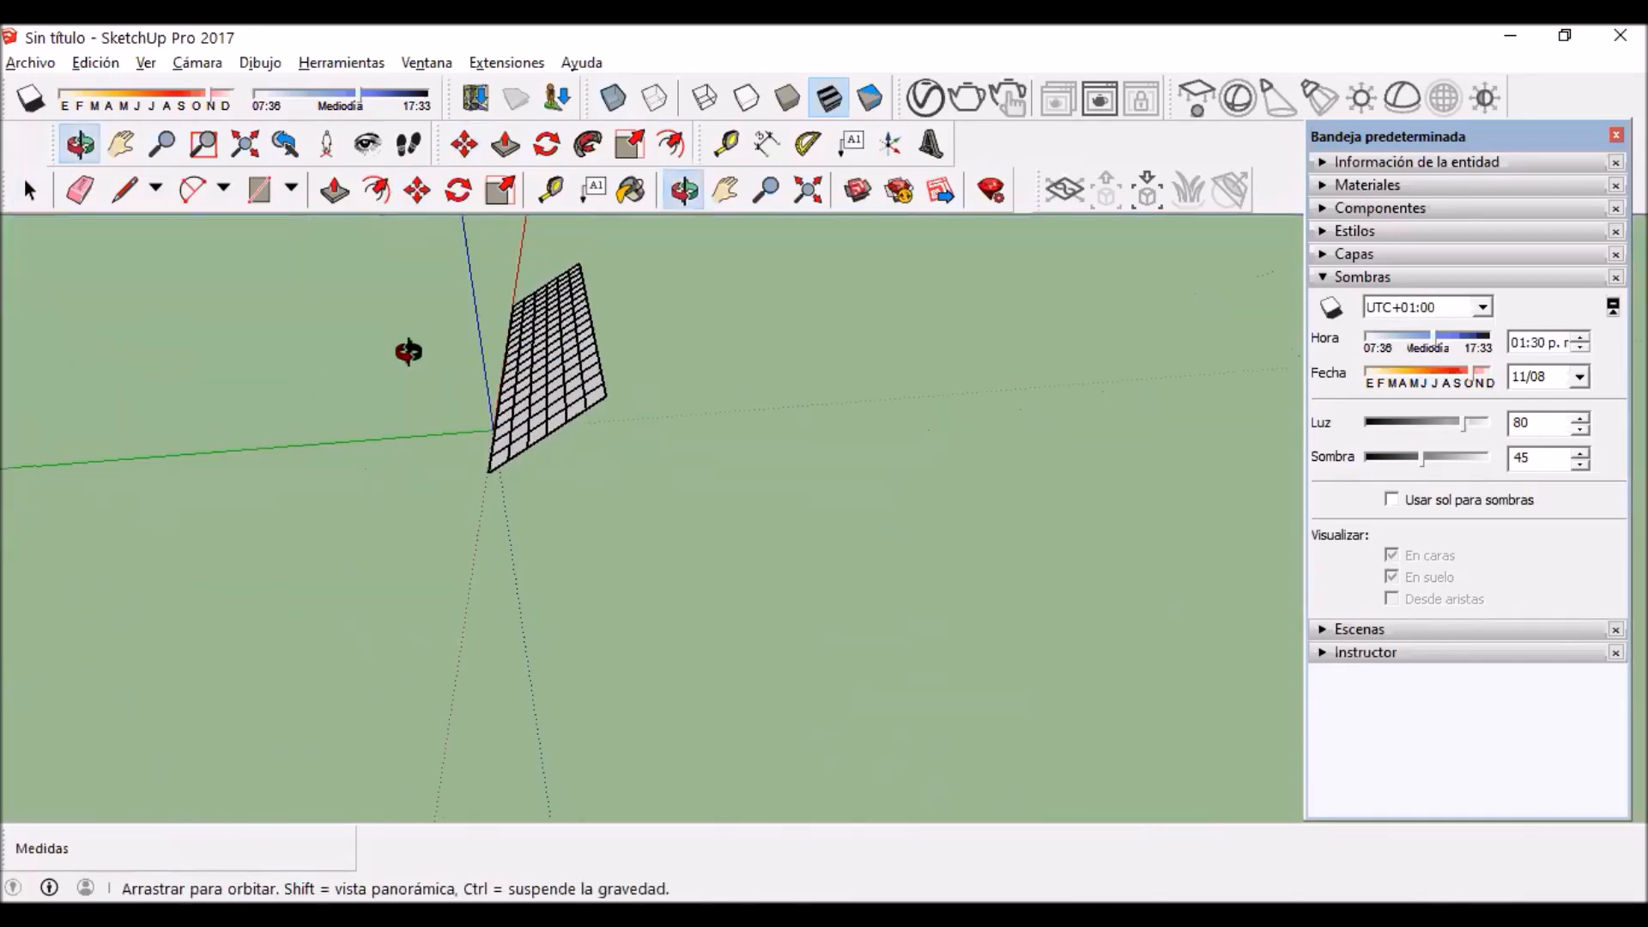
middle_drag(408, 350, 427, 348)
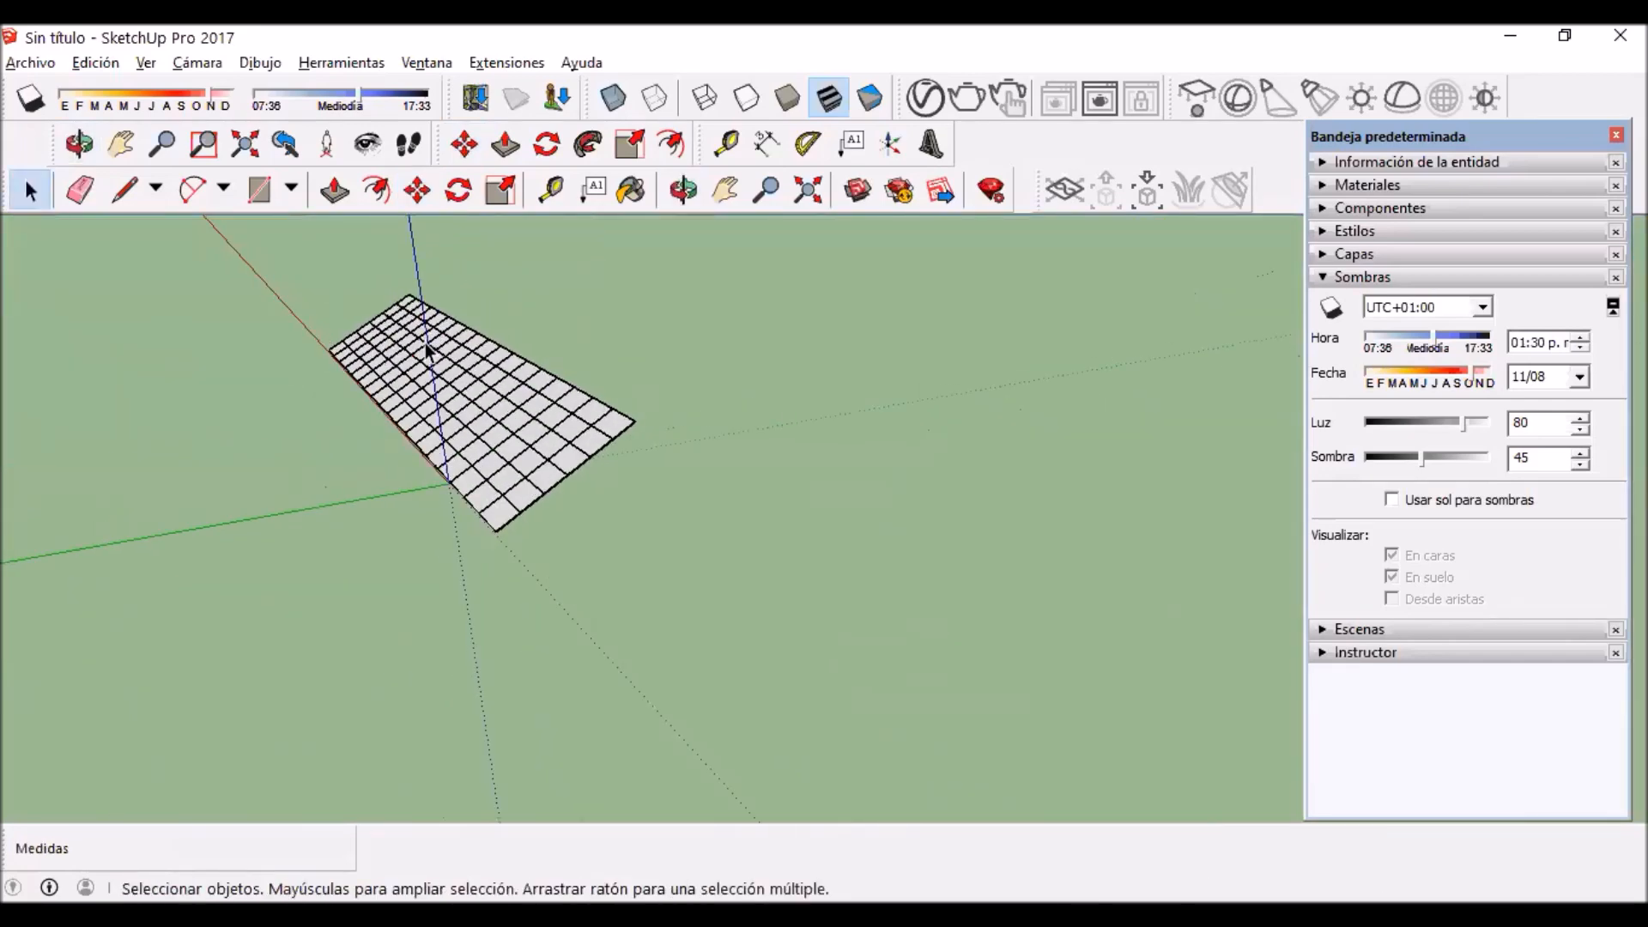
Step: Select the complete long array and copy it about 7.85 m along the green axis as a second row
key(h)
drag(505, 365, 490, 524)
click(29, 190)
drag(175, 307, 726, 745)
middle_drag(587, 675, 697, 432)
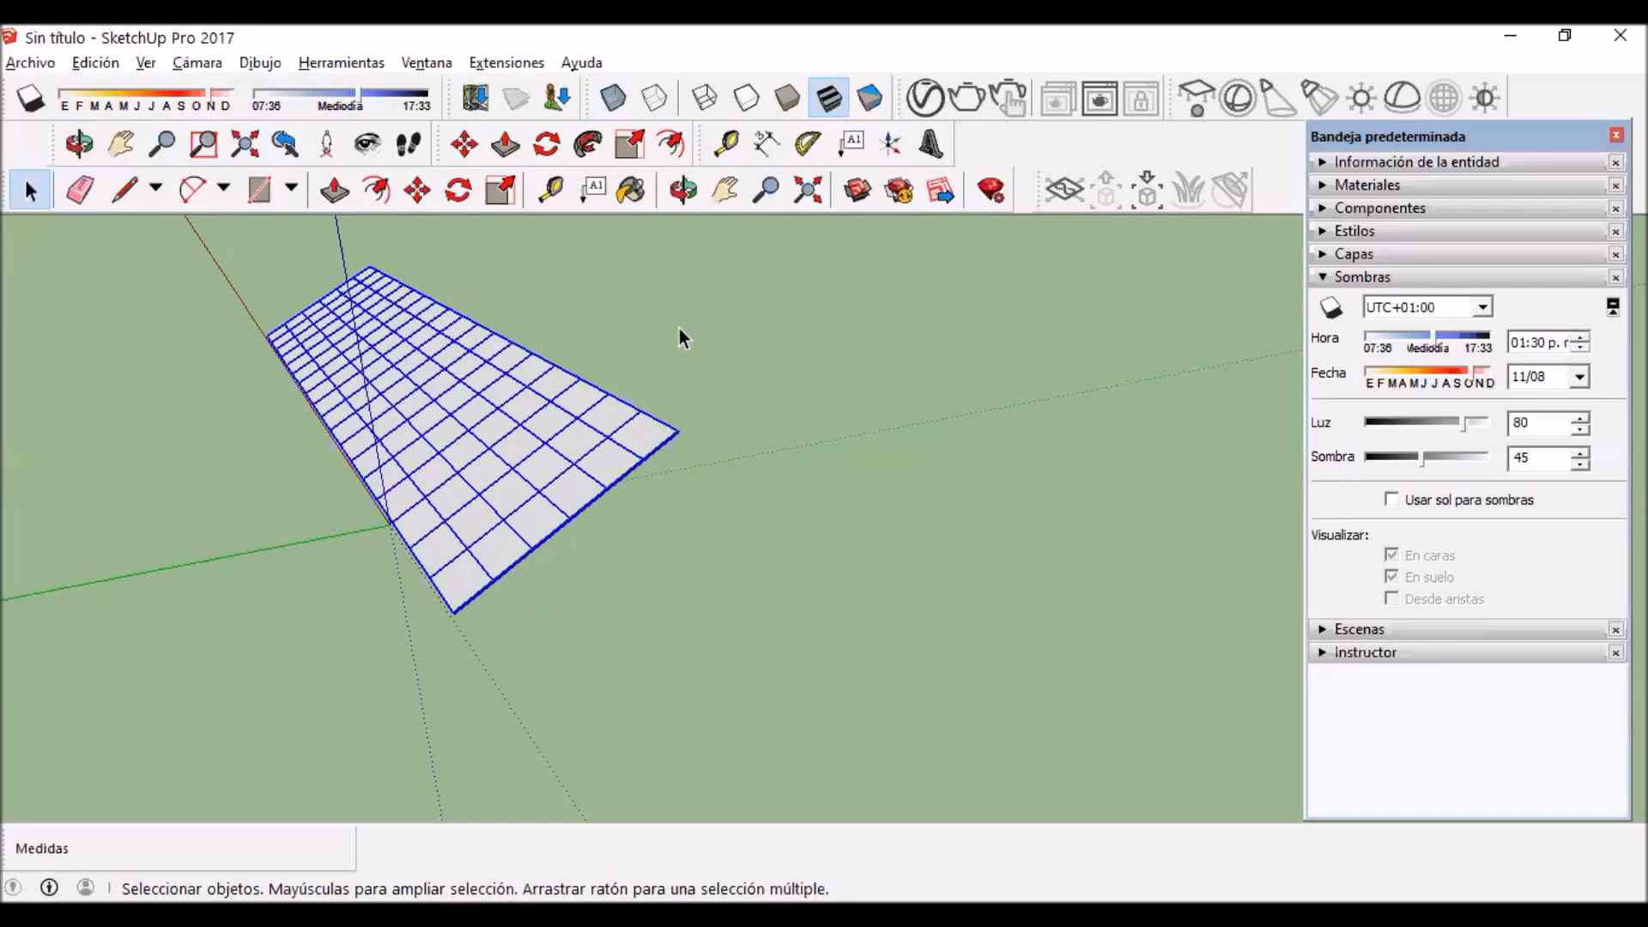
key(m)
key(ctrl)
click(453, 611)
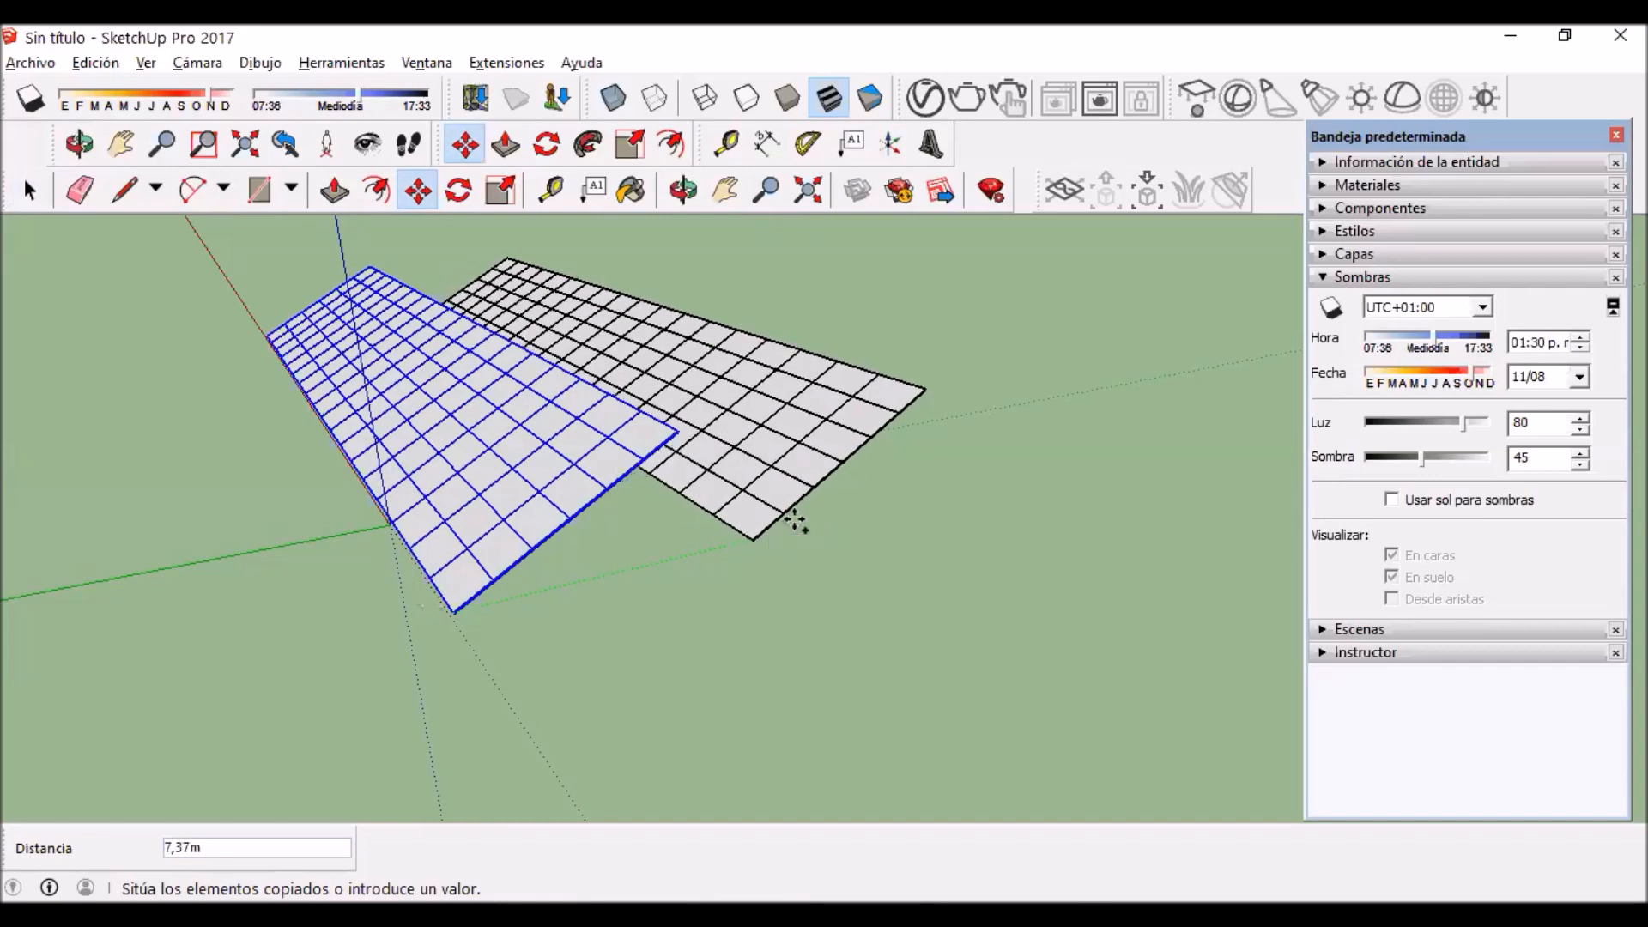
click(781, 531)
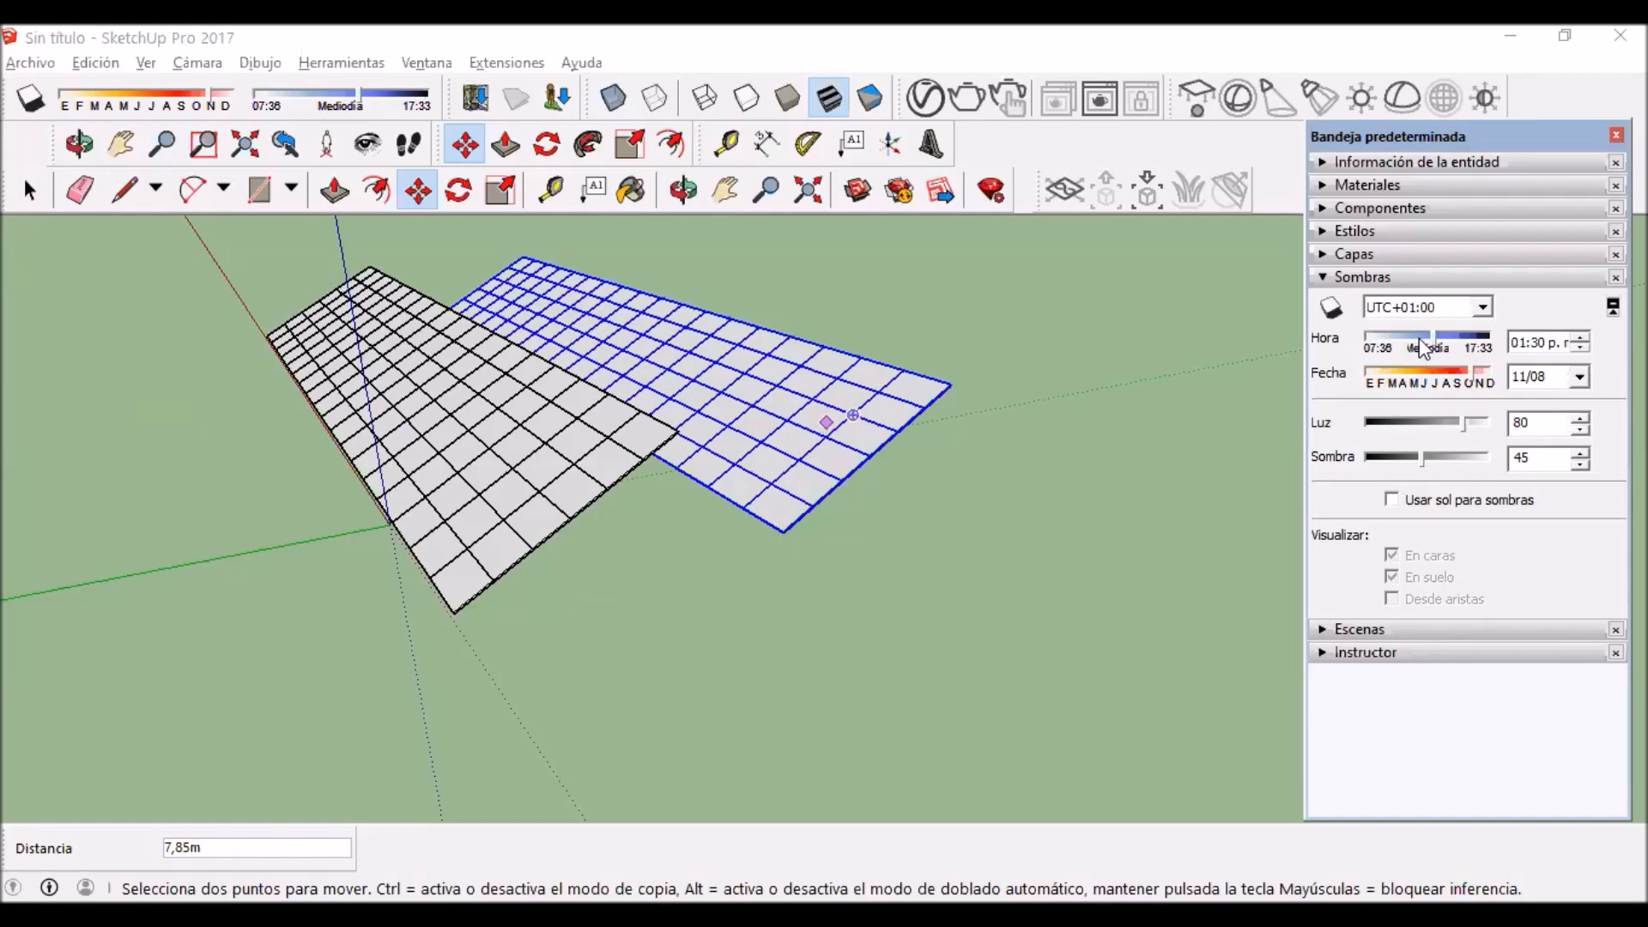
Step: Reposition the default tray and set the shadow time zone to UTC-03:00
drag(1407, 132, 1357, 103)
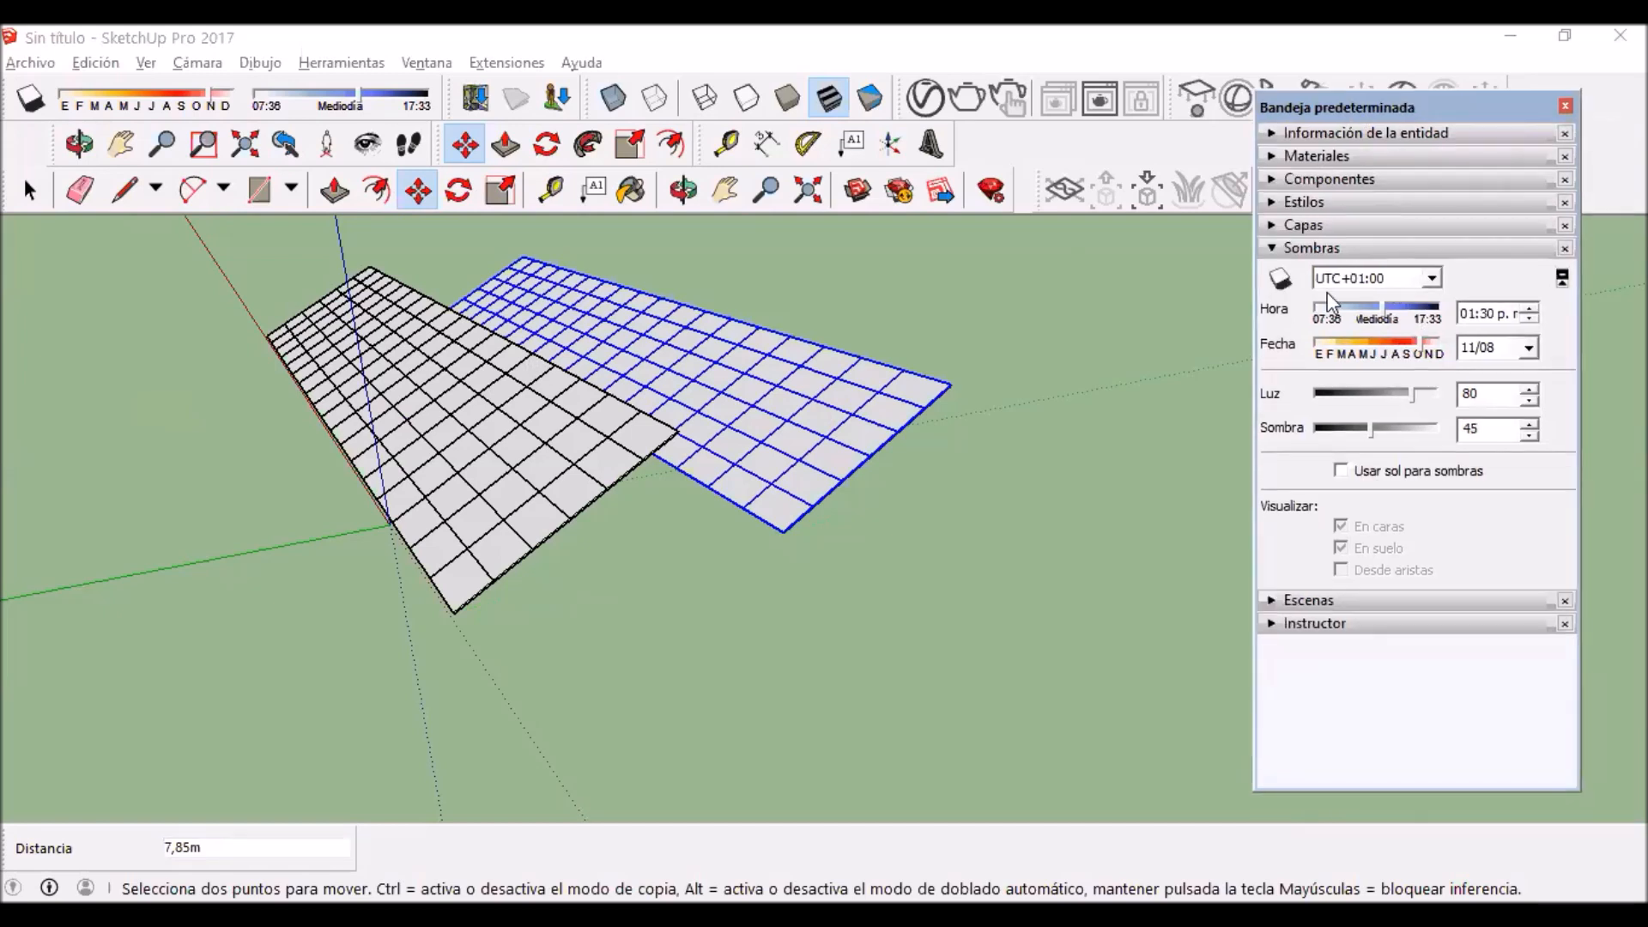
click(1430, 276)
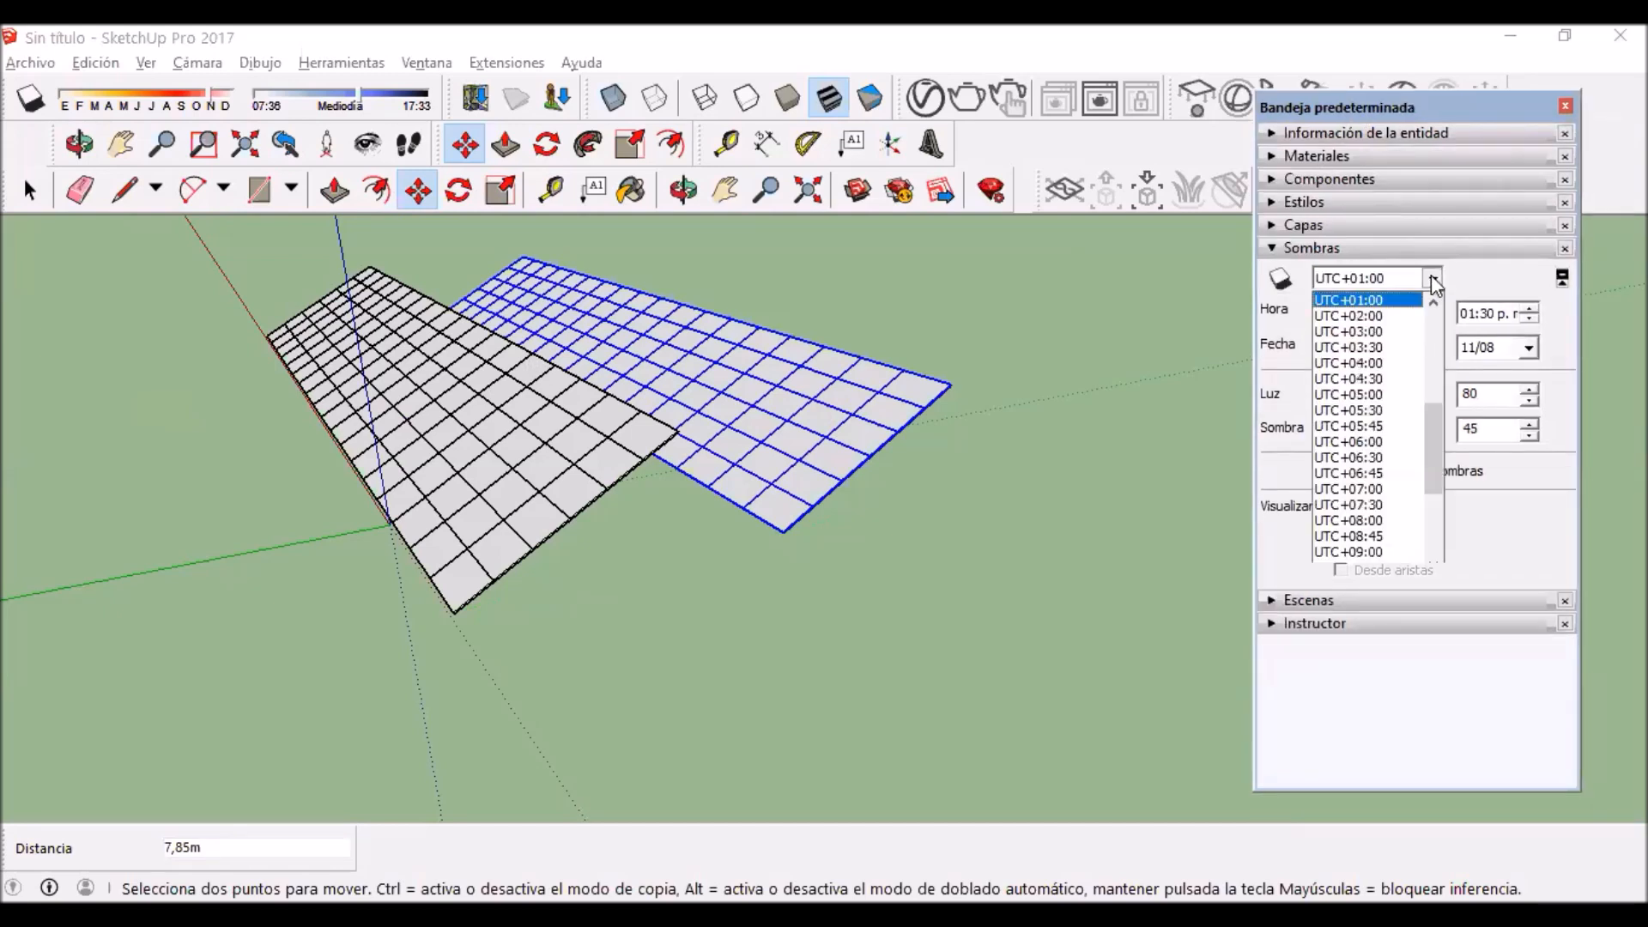
drag(1430, 422, 1430, 418)
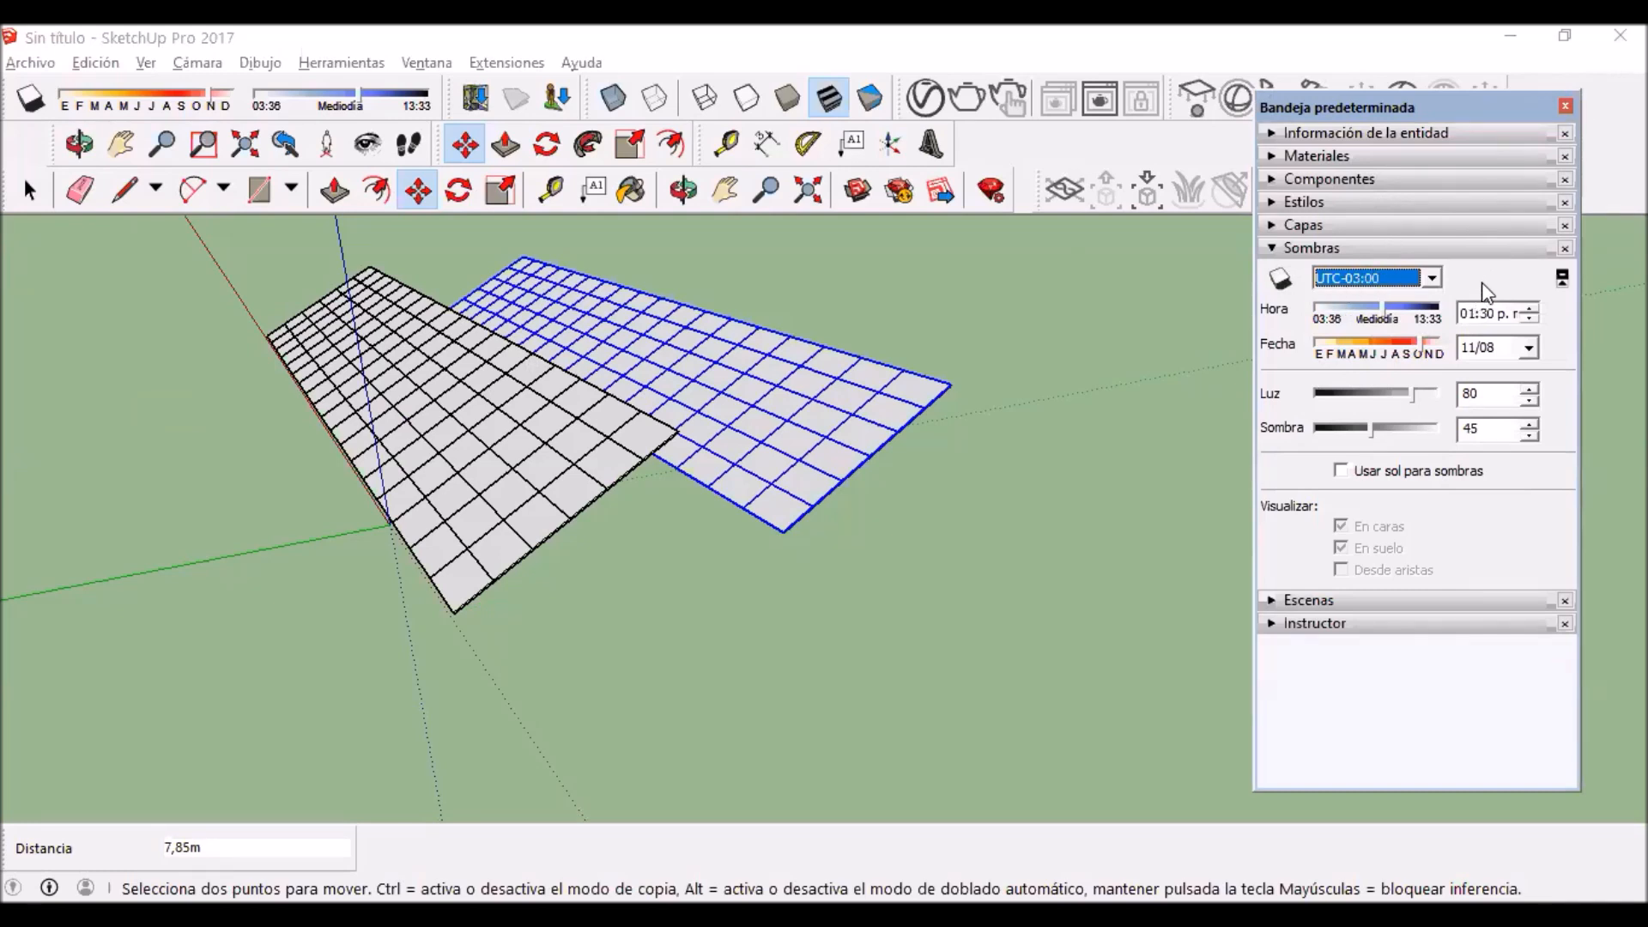
Step: Geolocate the model by importing a map region along Santa Rita, north of Mendoza, at zoom level 15
click(49, 66)
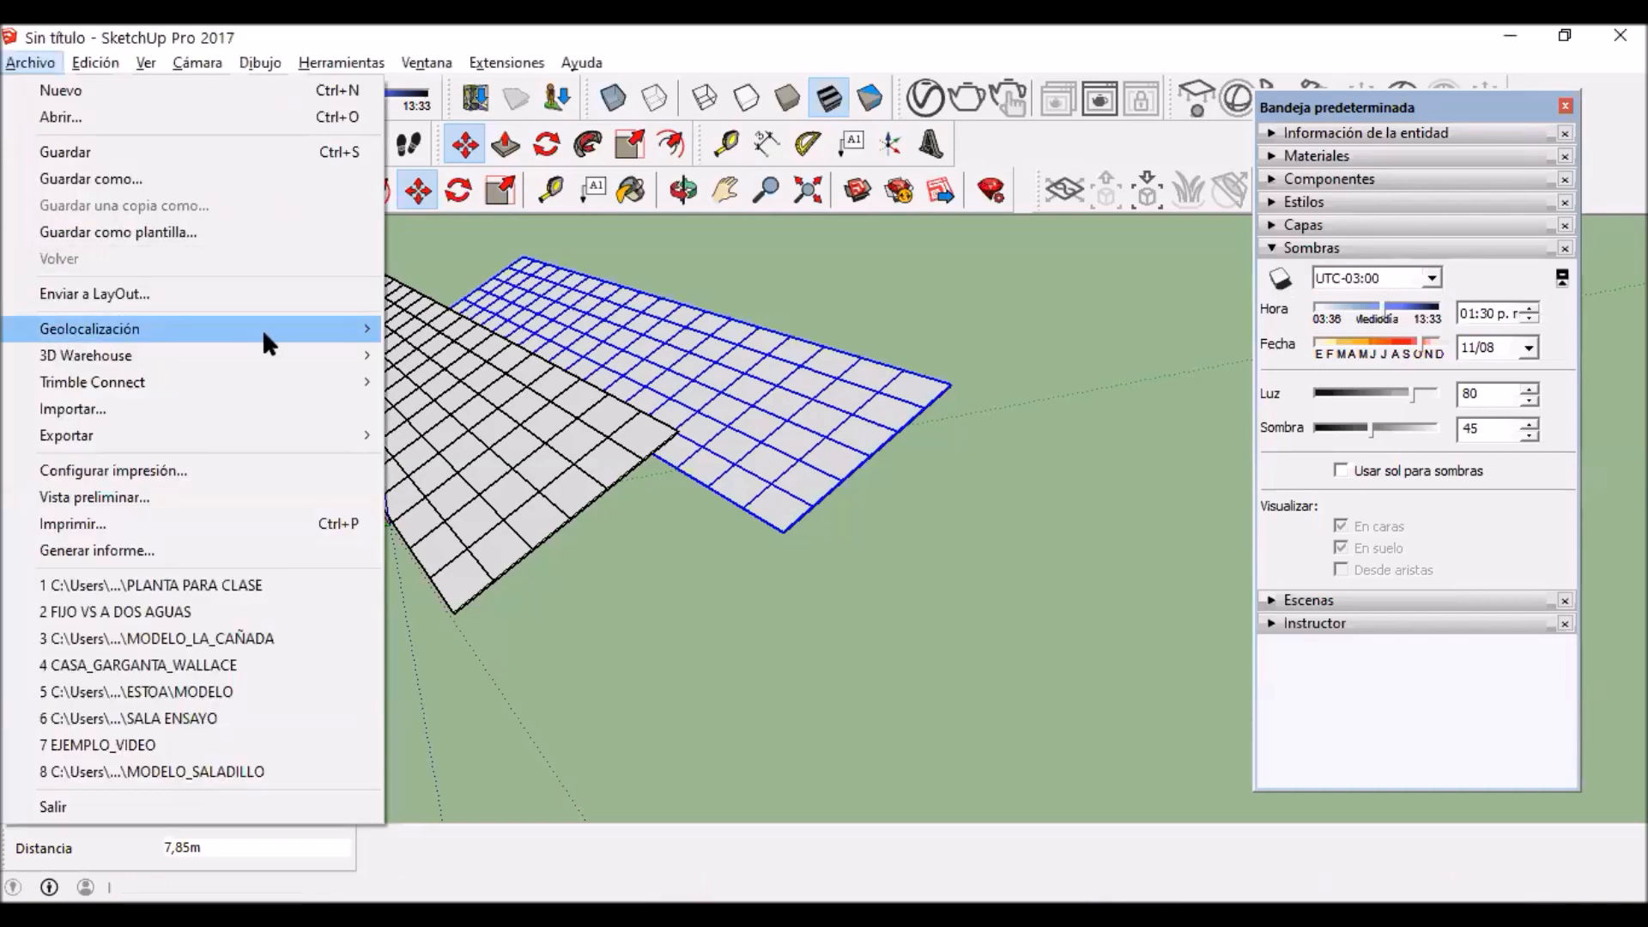
mouse_move(265, 337)
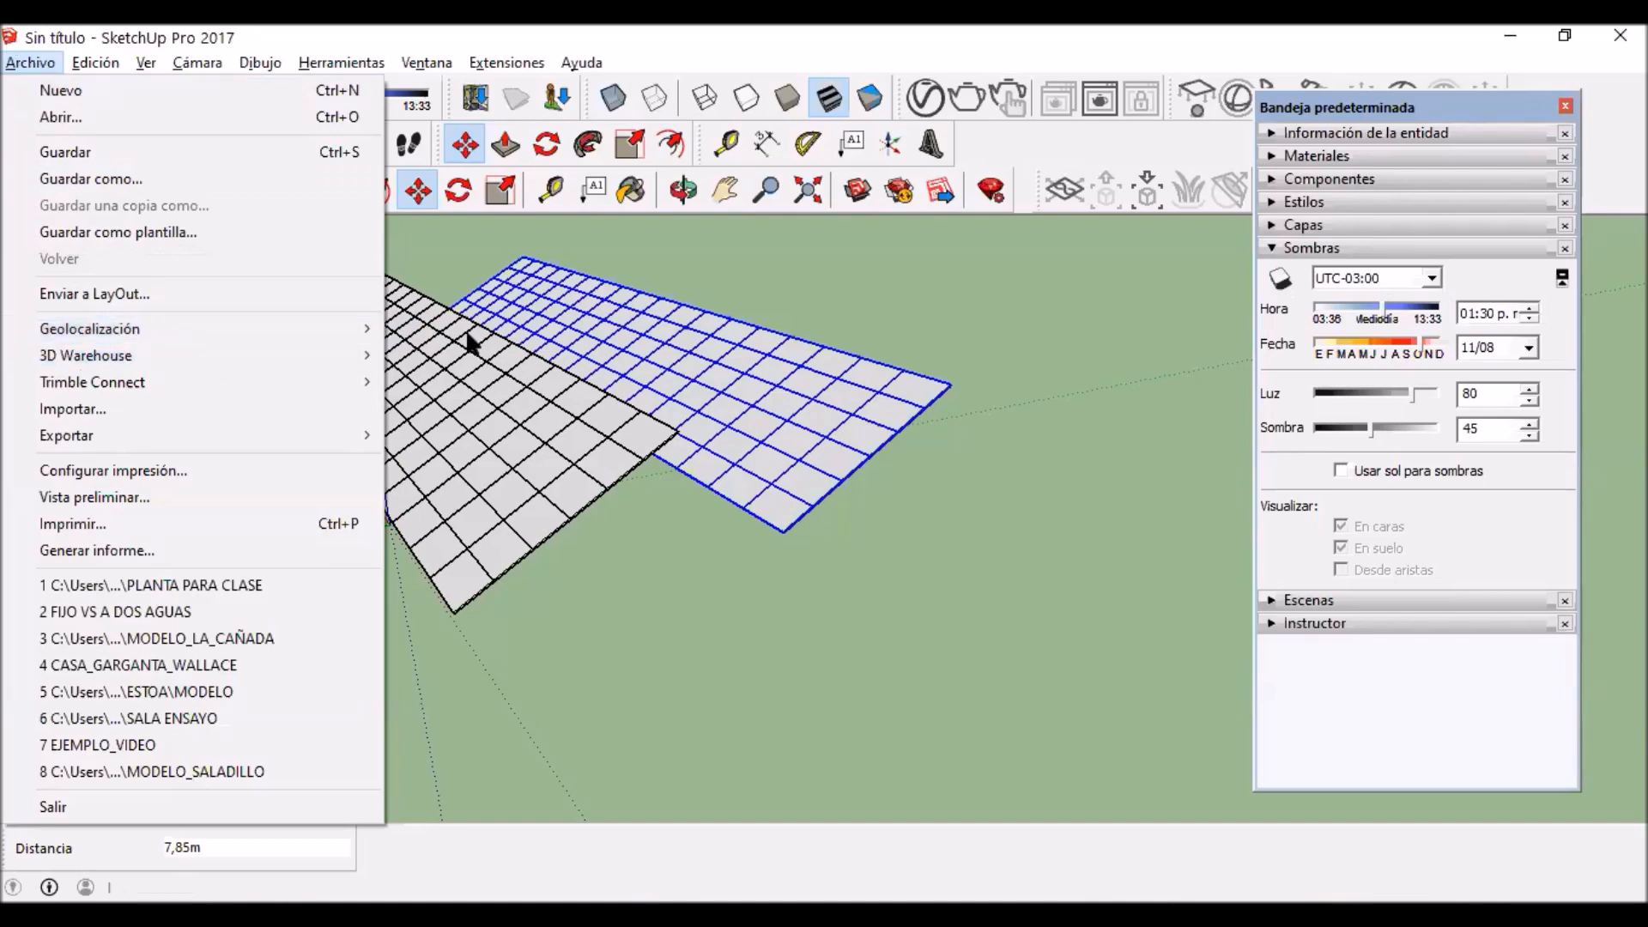
mouse_move(357, 338)
click(470, 332)
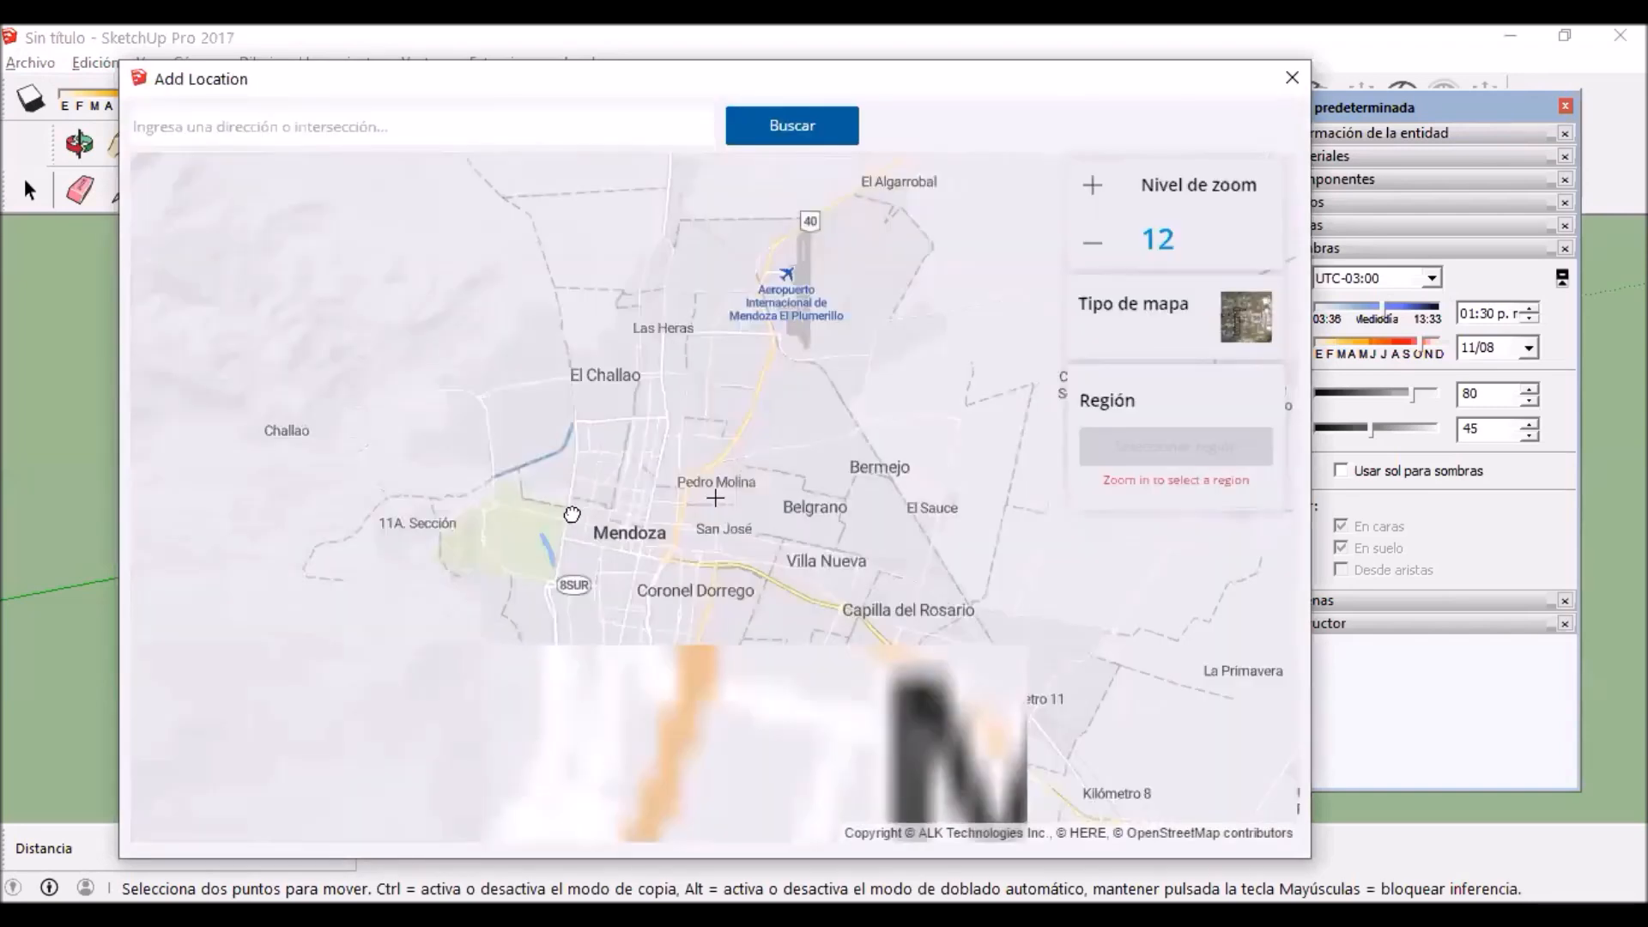
drag(613, 220, 596, 445)
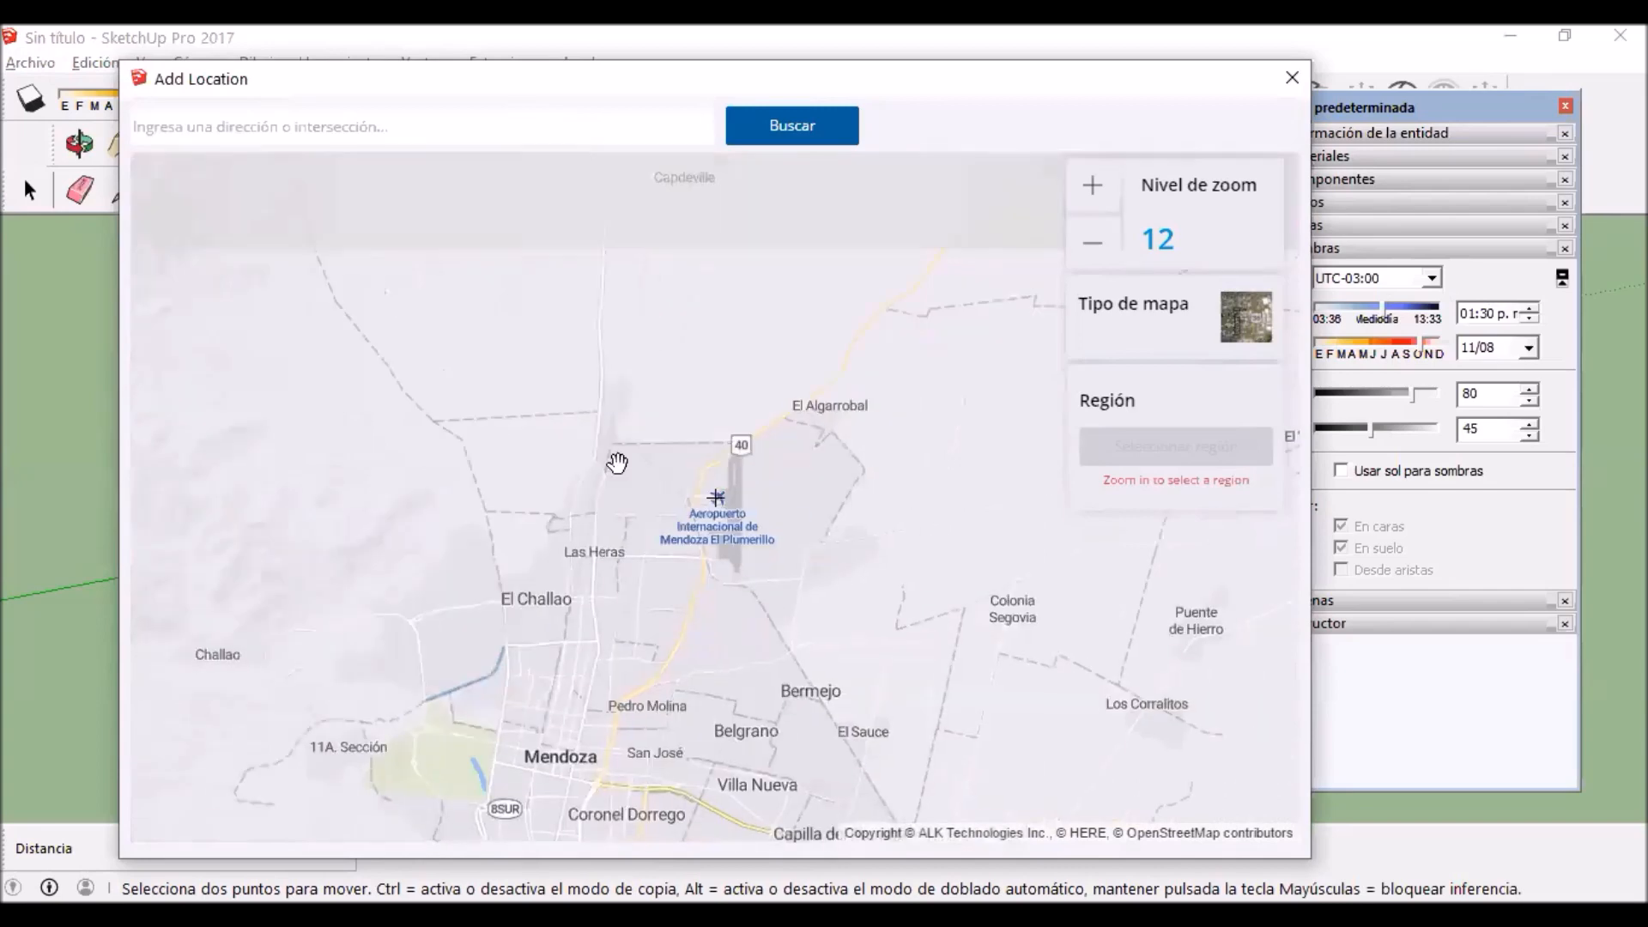
scroll(652, 433, up, 2)
drag(990, 434, 618, 500)
scroll(633, 541, up, 3)
drag(540, 632, 539, 487)
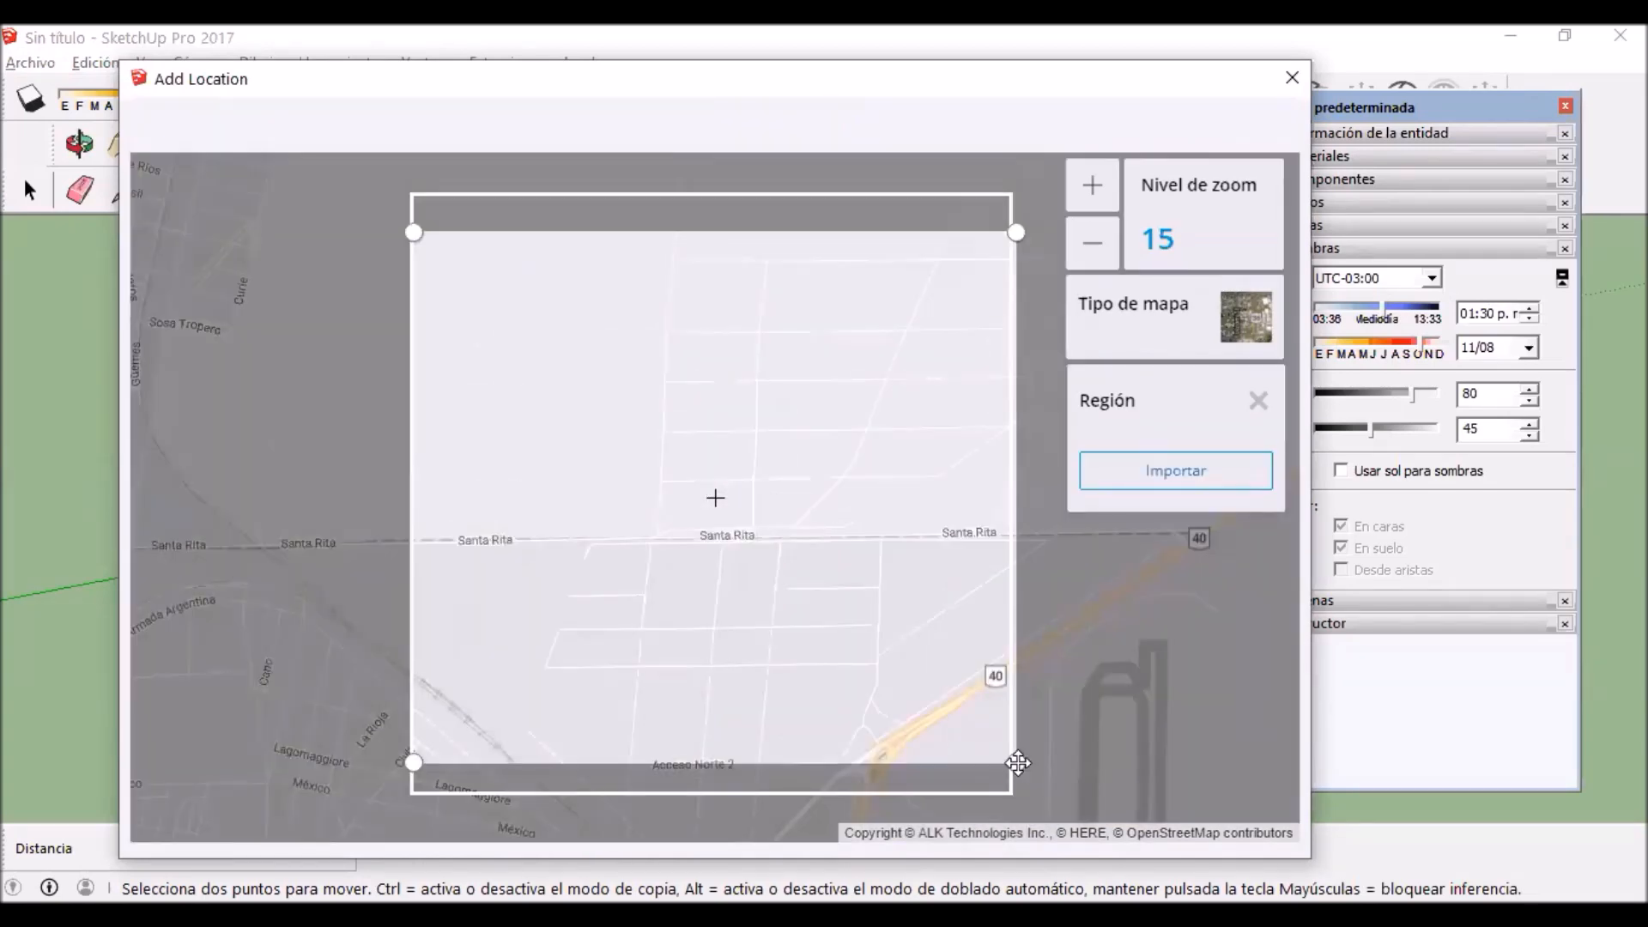
drag(1017, 762, 839, 591)
drag(750, 456, 953, 559)
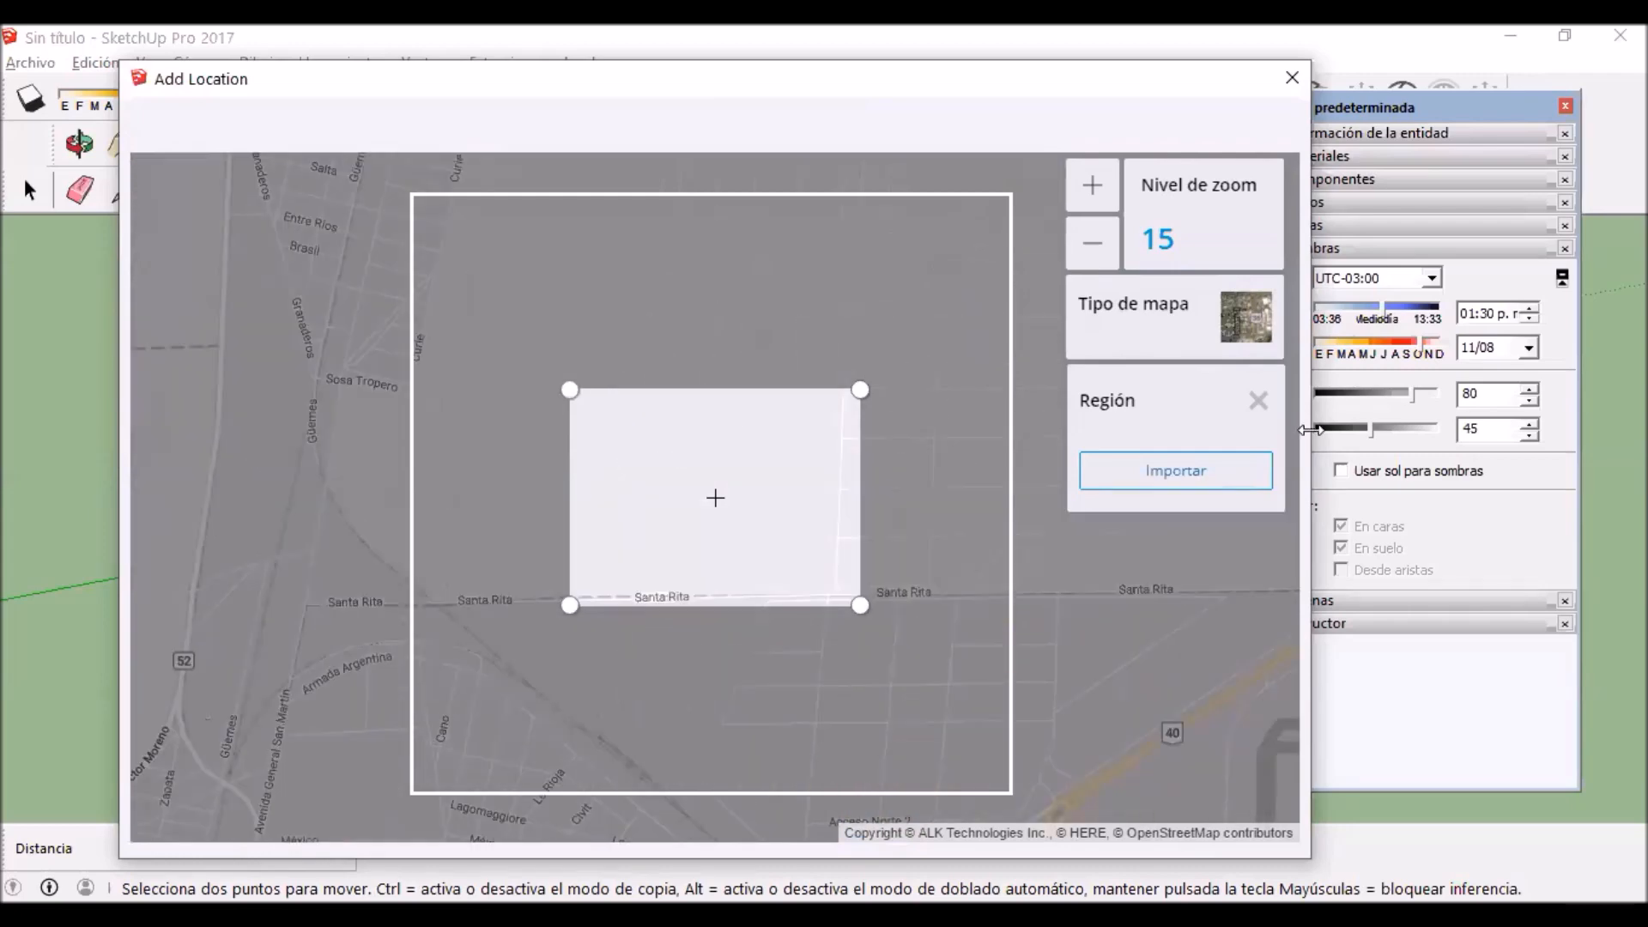
click(1176, 470)
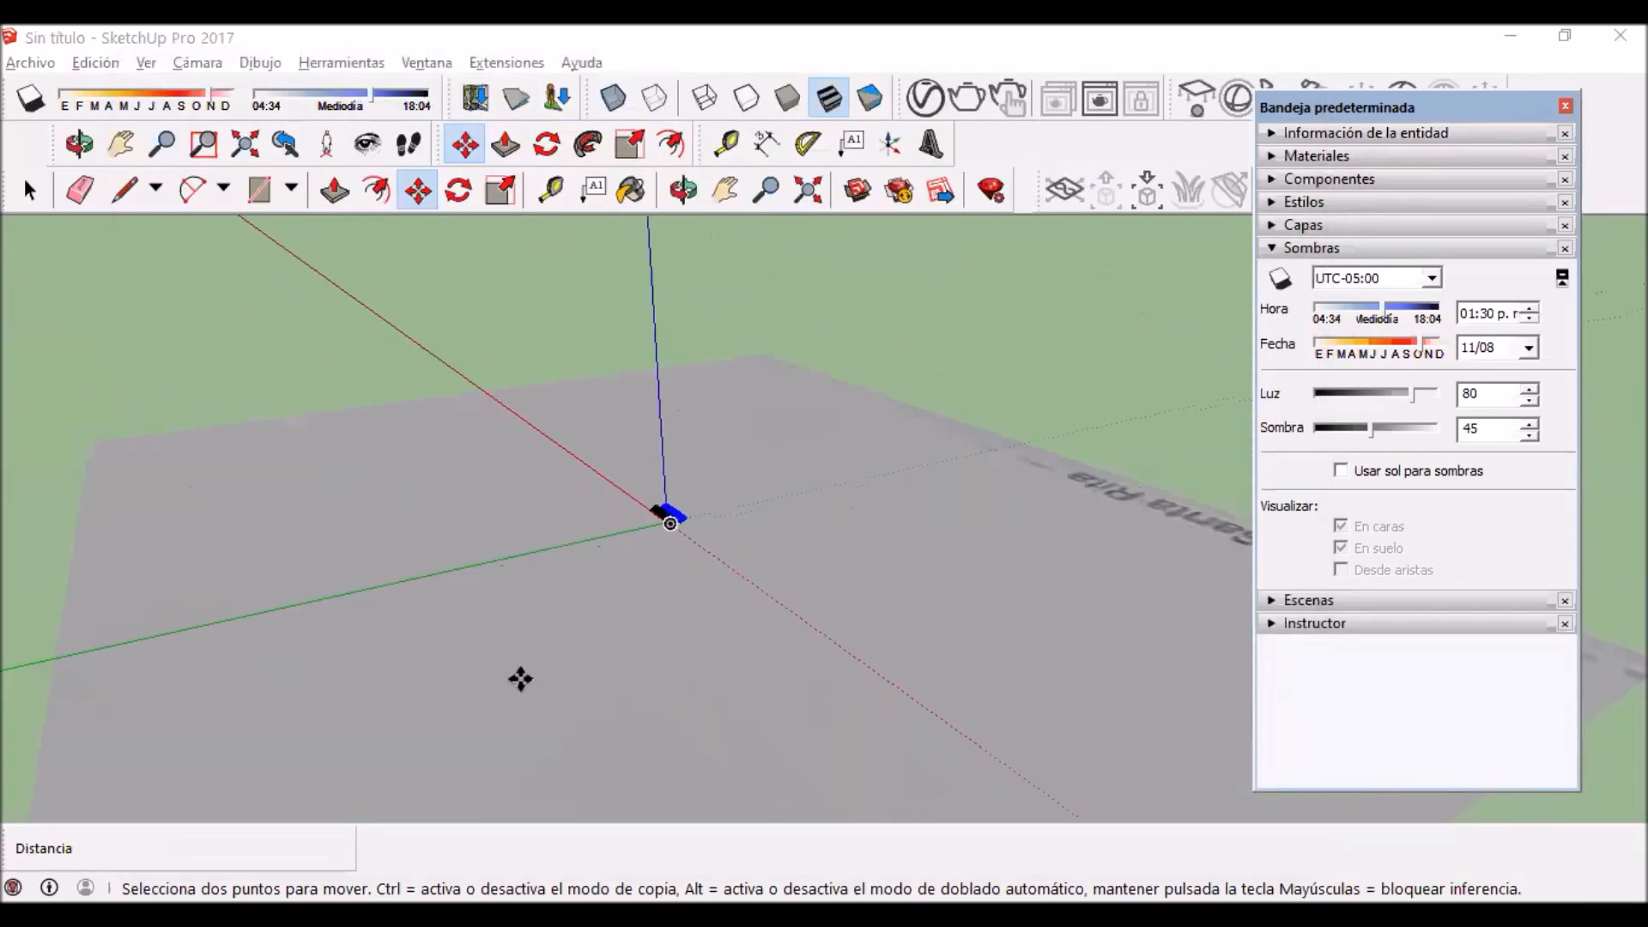
Step: Select the imported map terrain and examine its extent around the panel arrays
scroll(527, 692, down, 3)
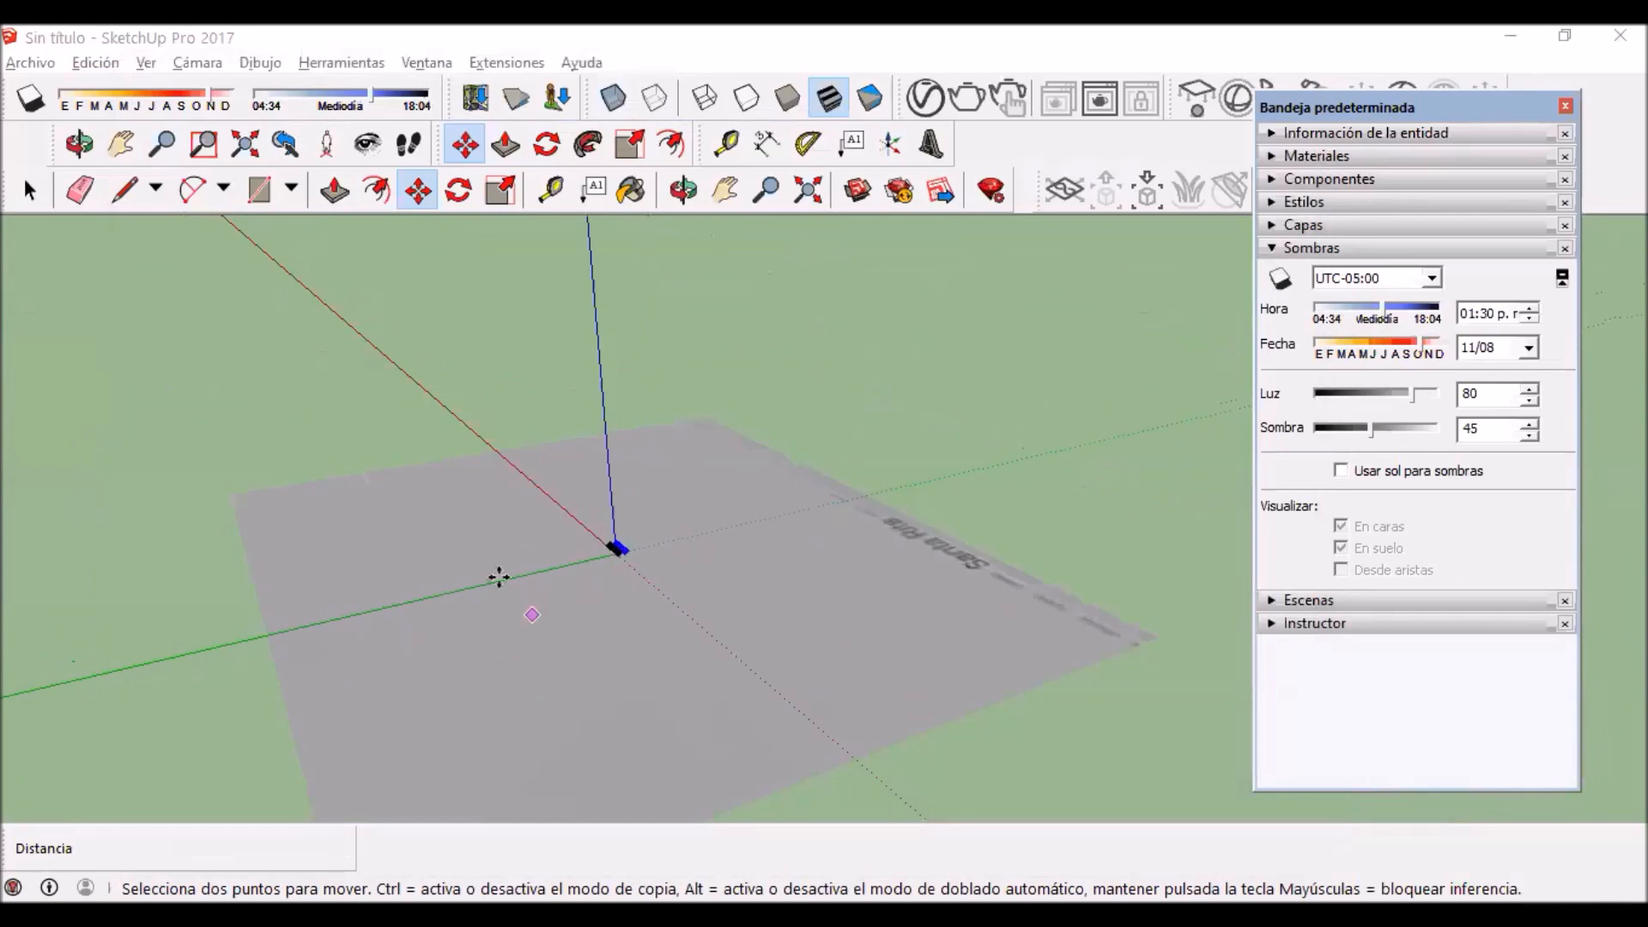
click(28, 190)
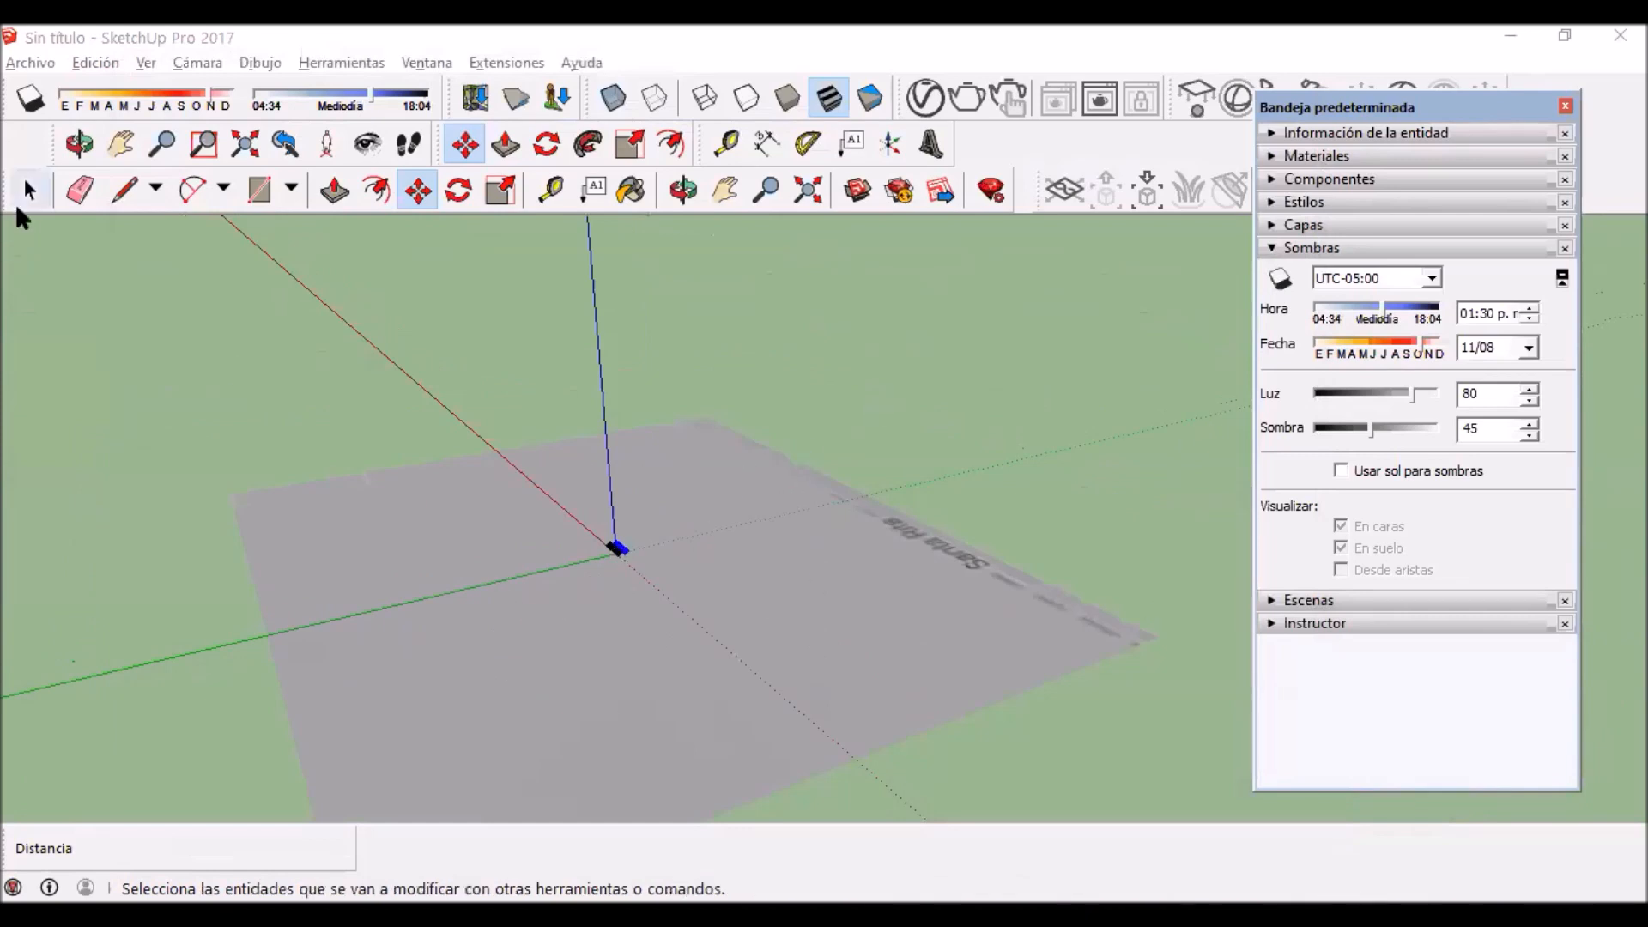
click(875, 602)
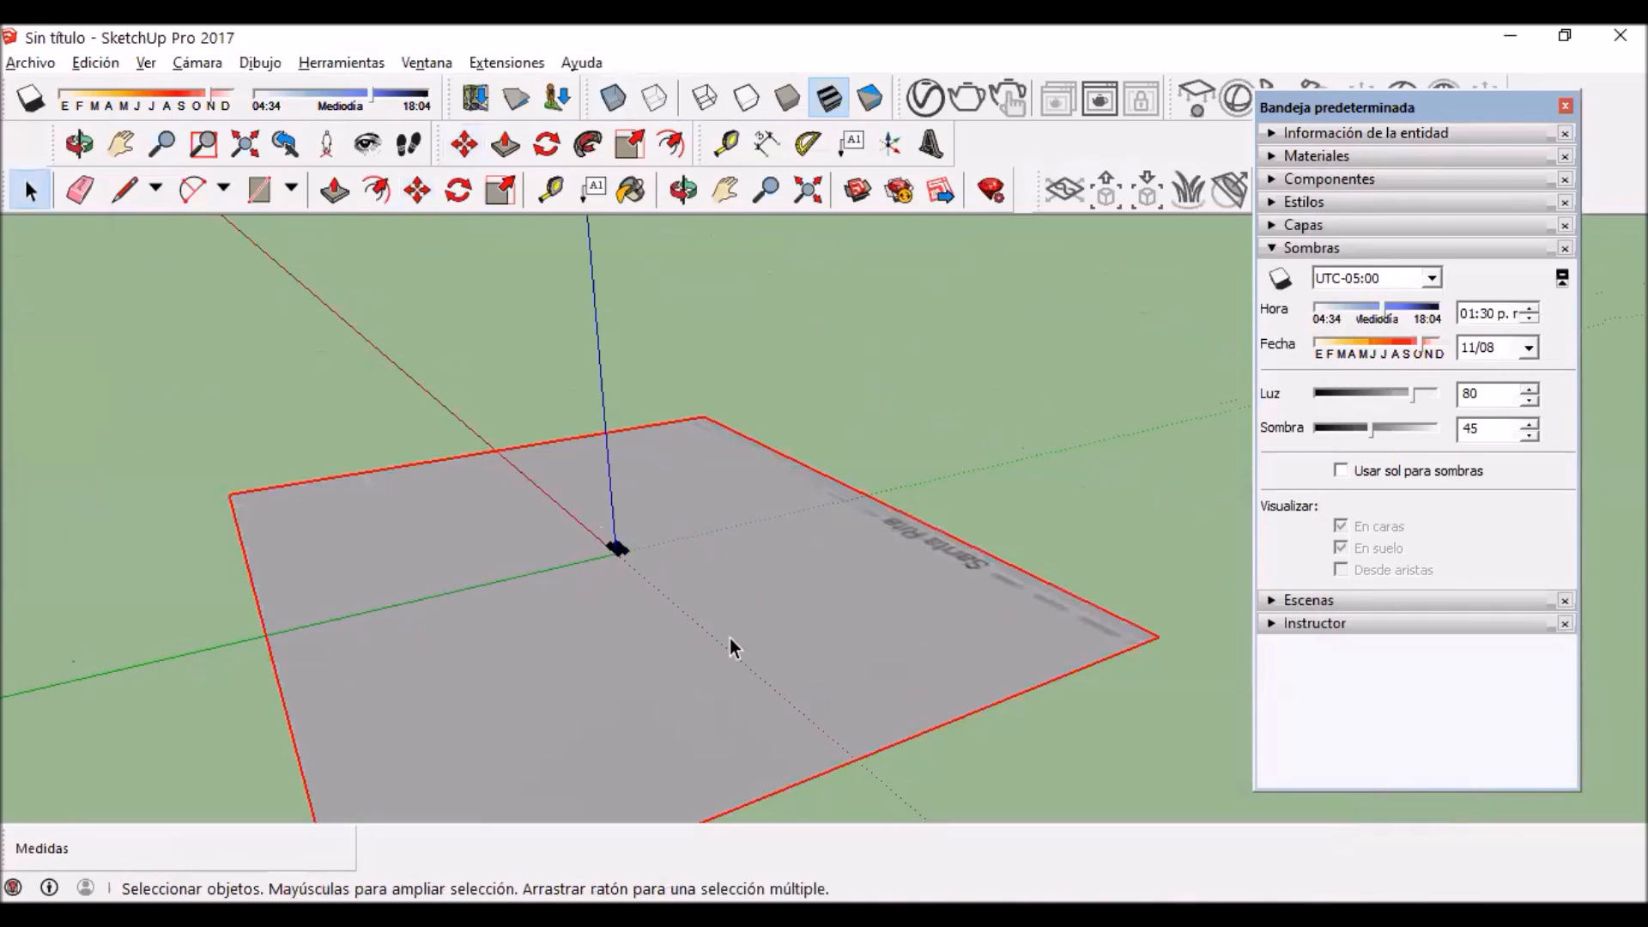
scroll(525, 534, up, 2)
scroll(526, 536, up, 2)
scroll(904, 504, up, 3)
scroll(904, 505, down, 3)
Step: Clear the model's stored geographic location in the Model Info geolocation settings
click(311, 63)
mouse_move(439, 64)
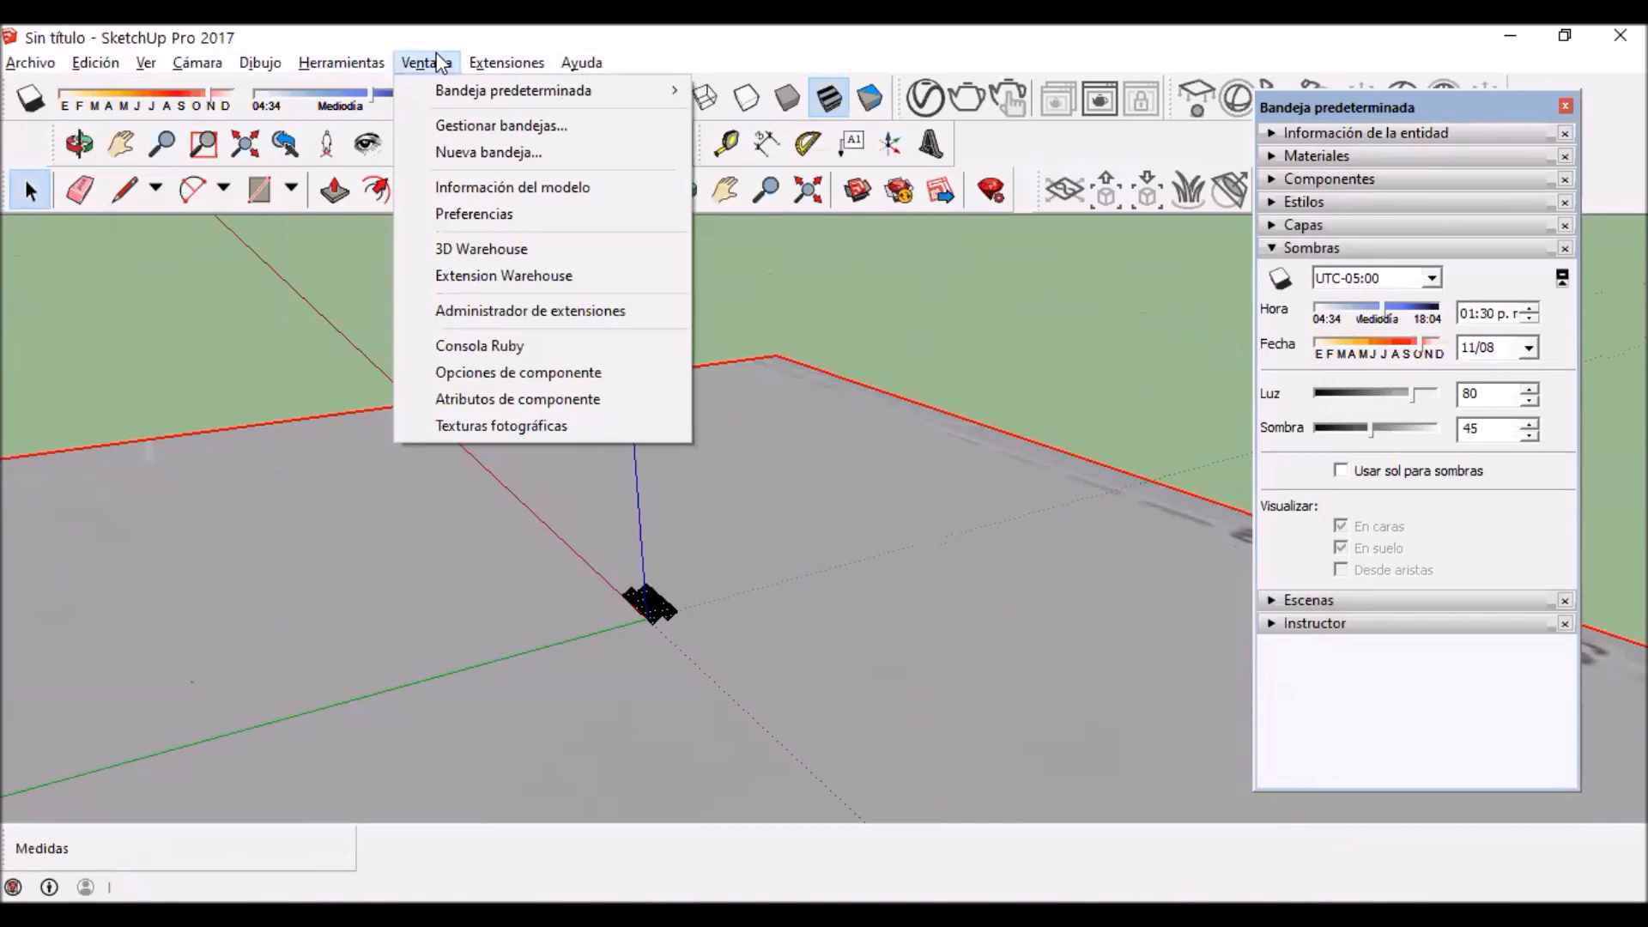
click(455, 196)
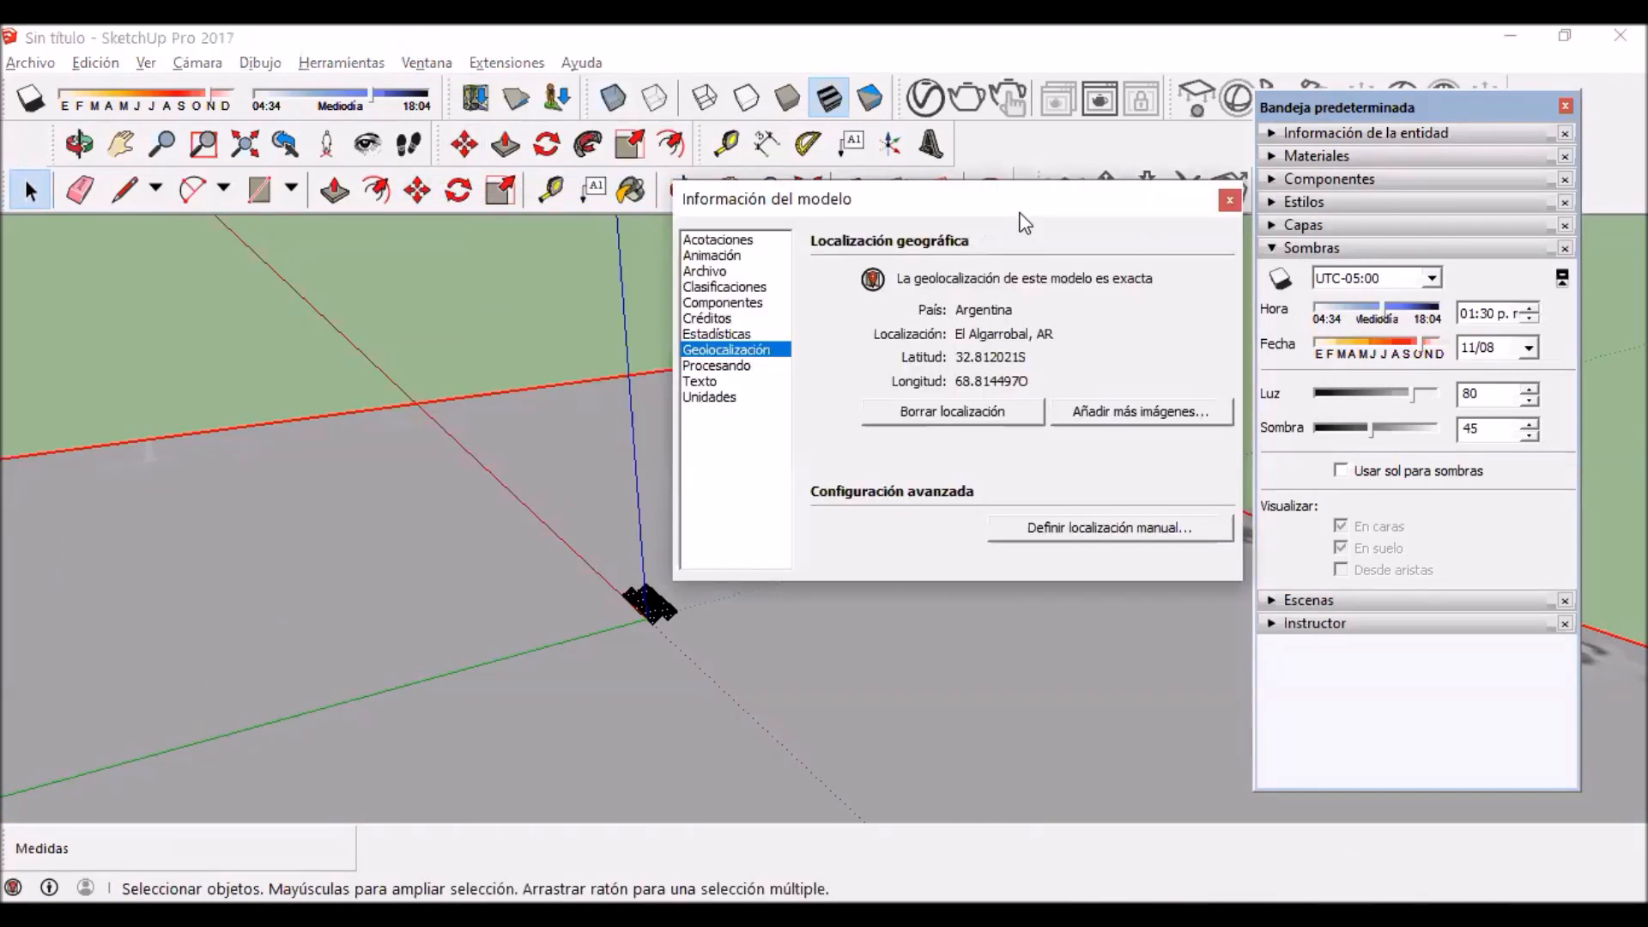
drag(989, 199, 688, 161)
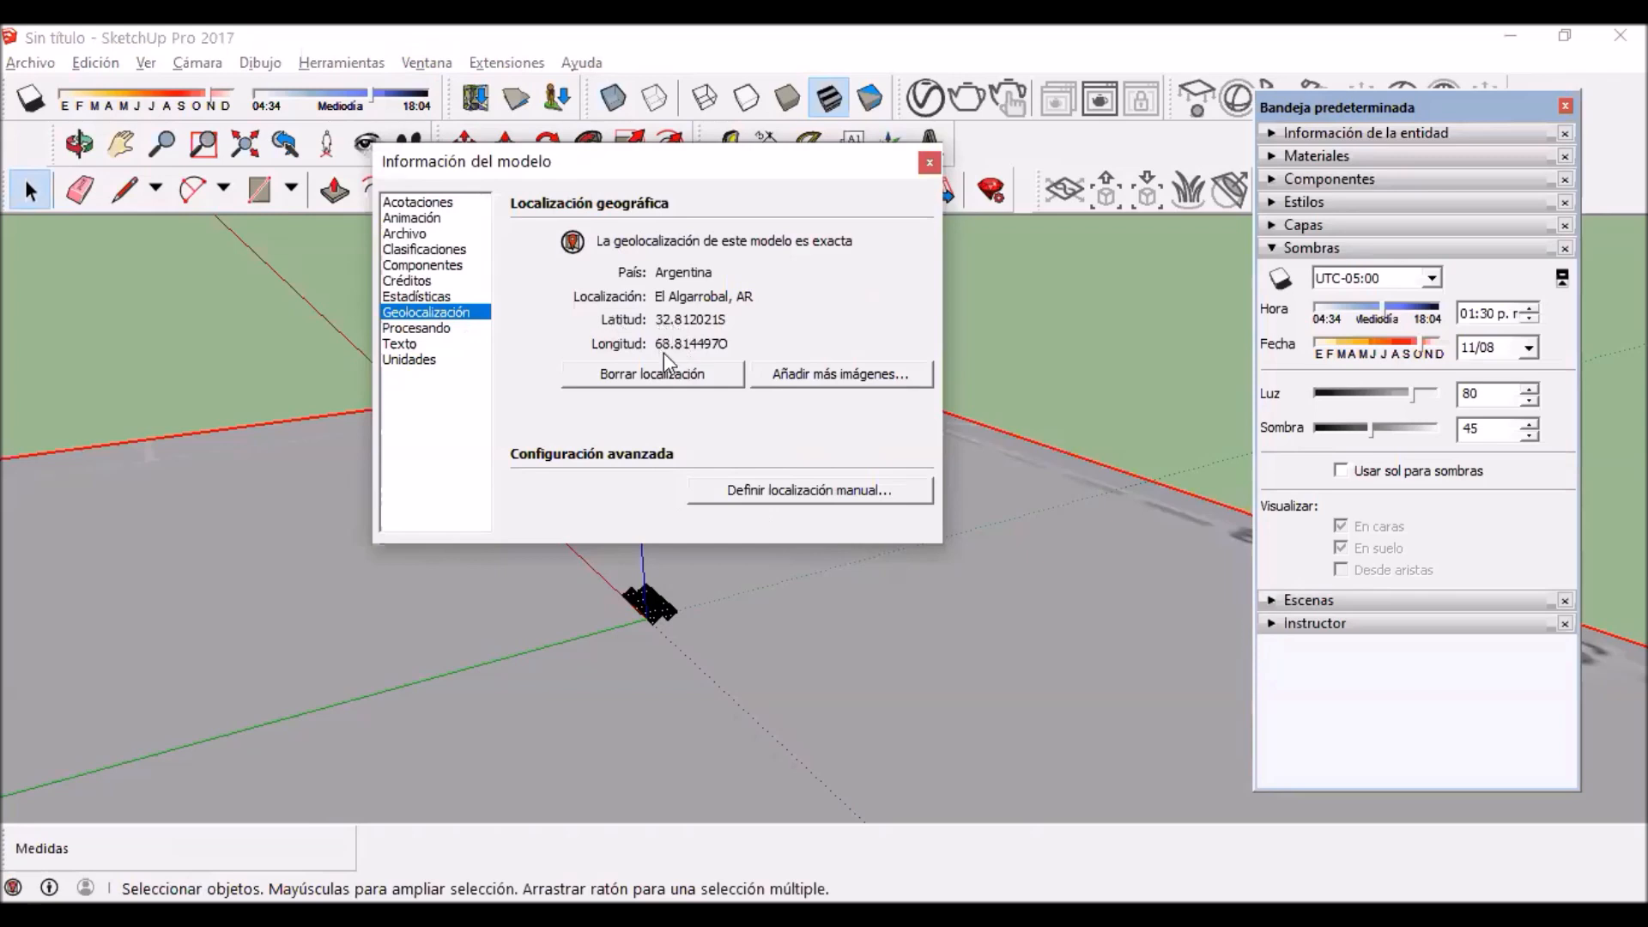
click(713, 373)
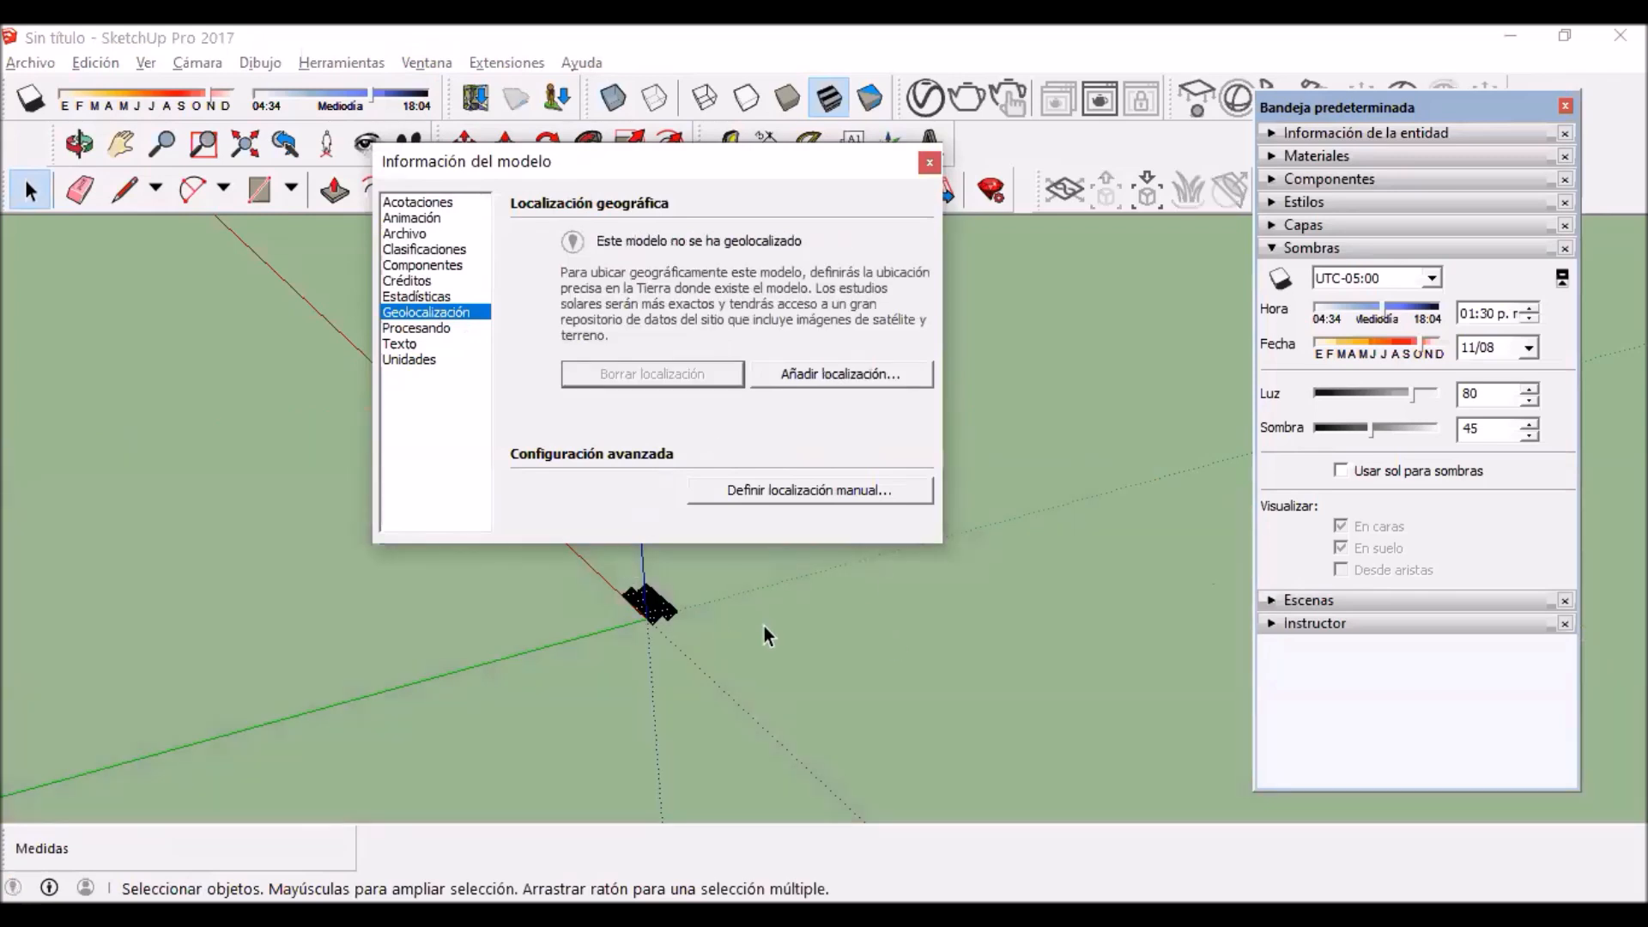
Step: Define the model's geolocation manually with latitude -32.8 and longitude -68.8
click(807, 496)
text(-32.8)
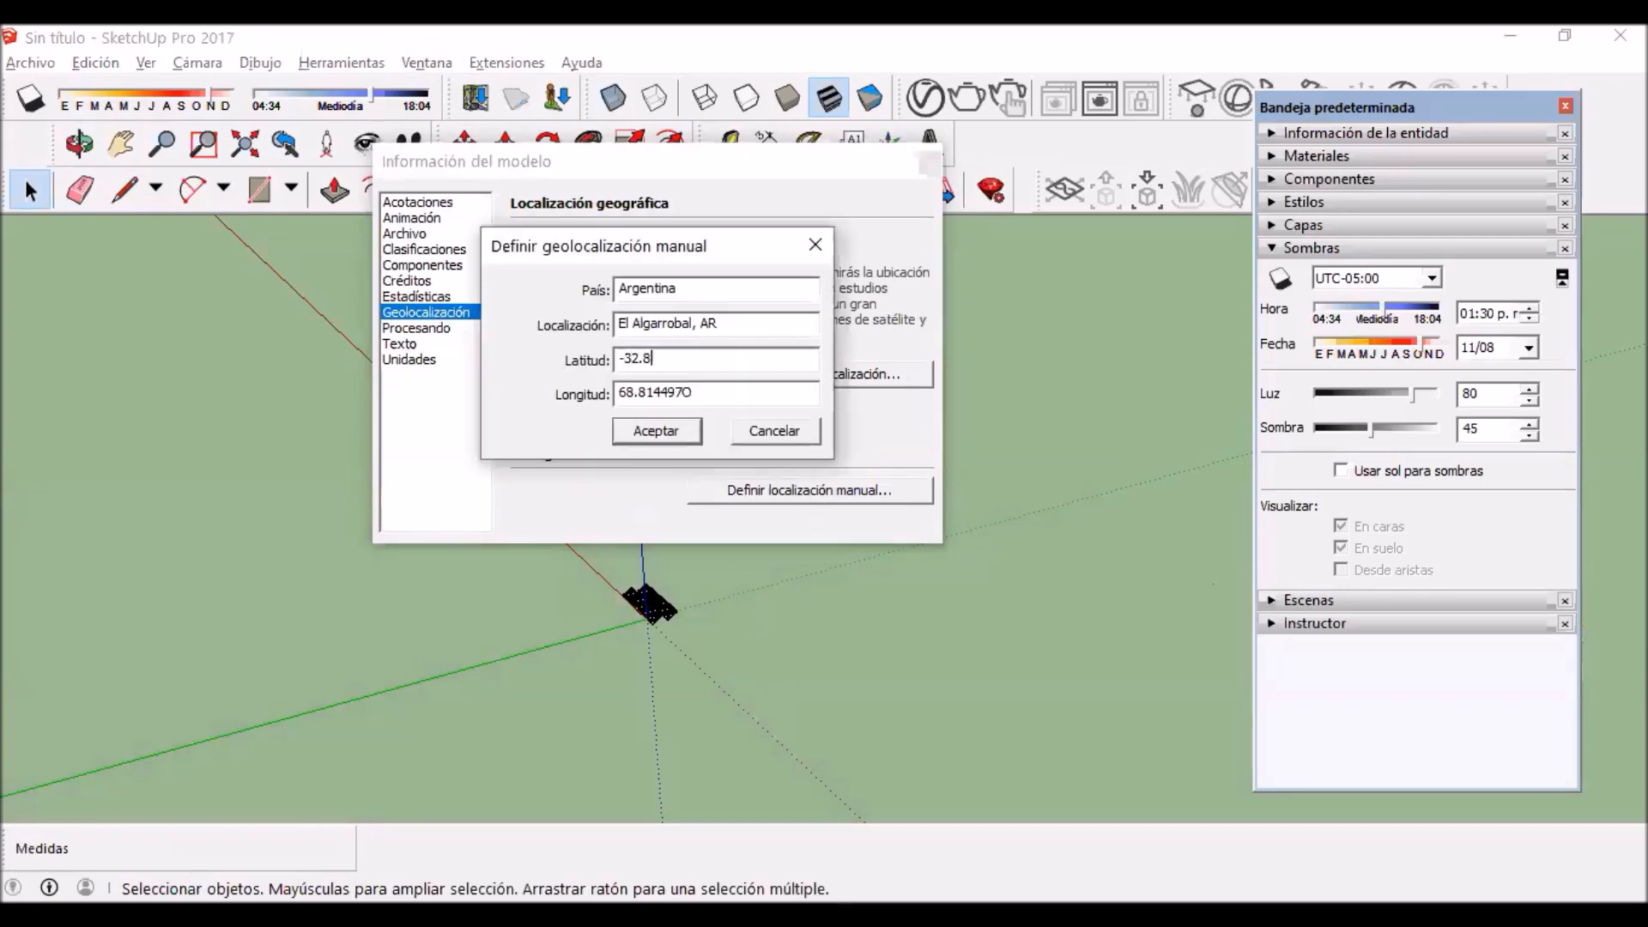
click(734, 397)
drag(691, 357, 683, 359)
double_click(654, 392)
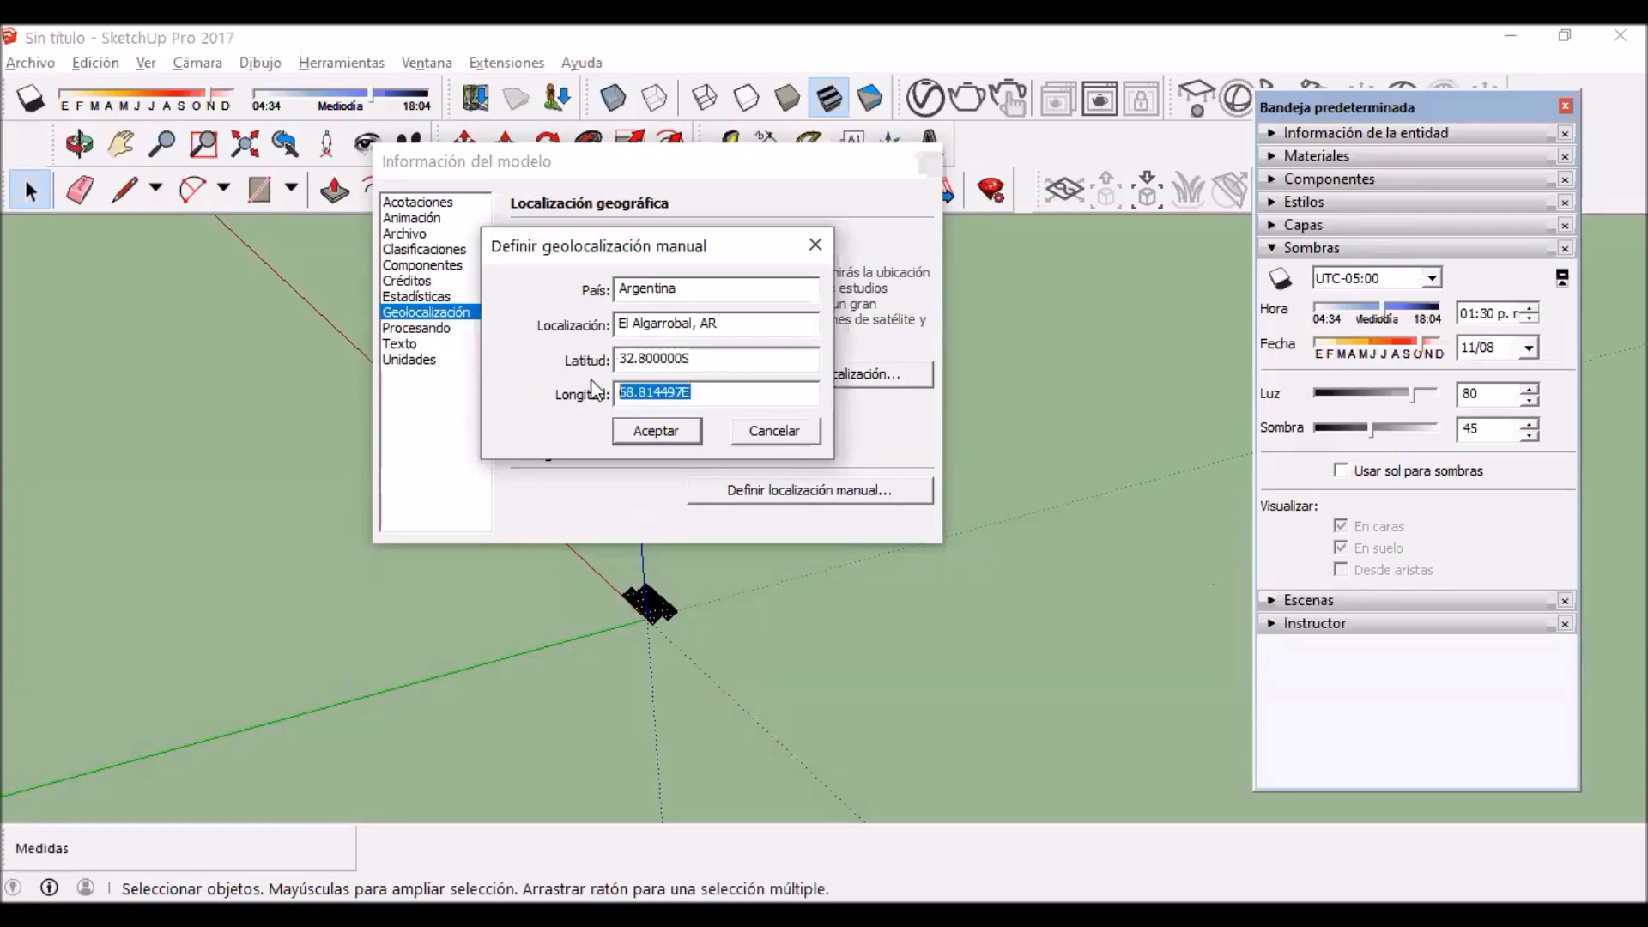
text(-68.8)
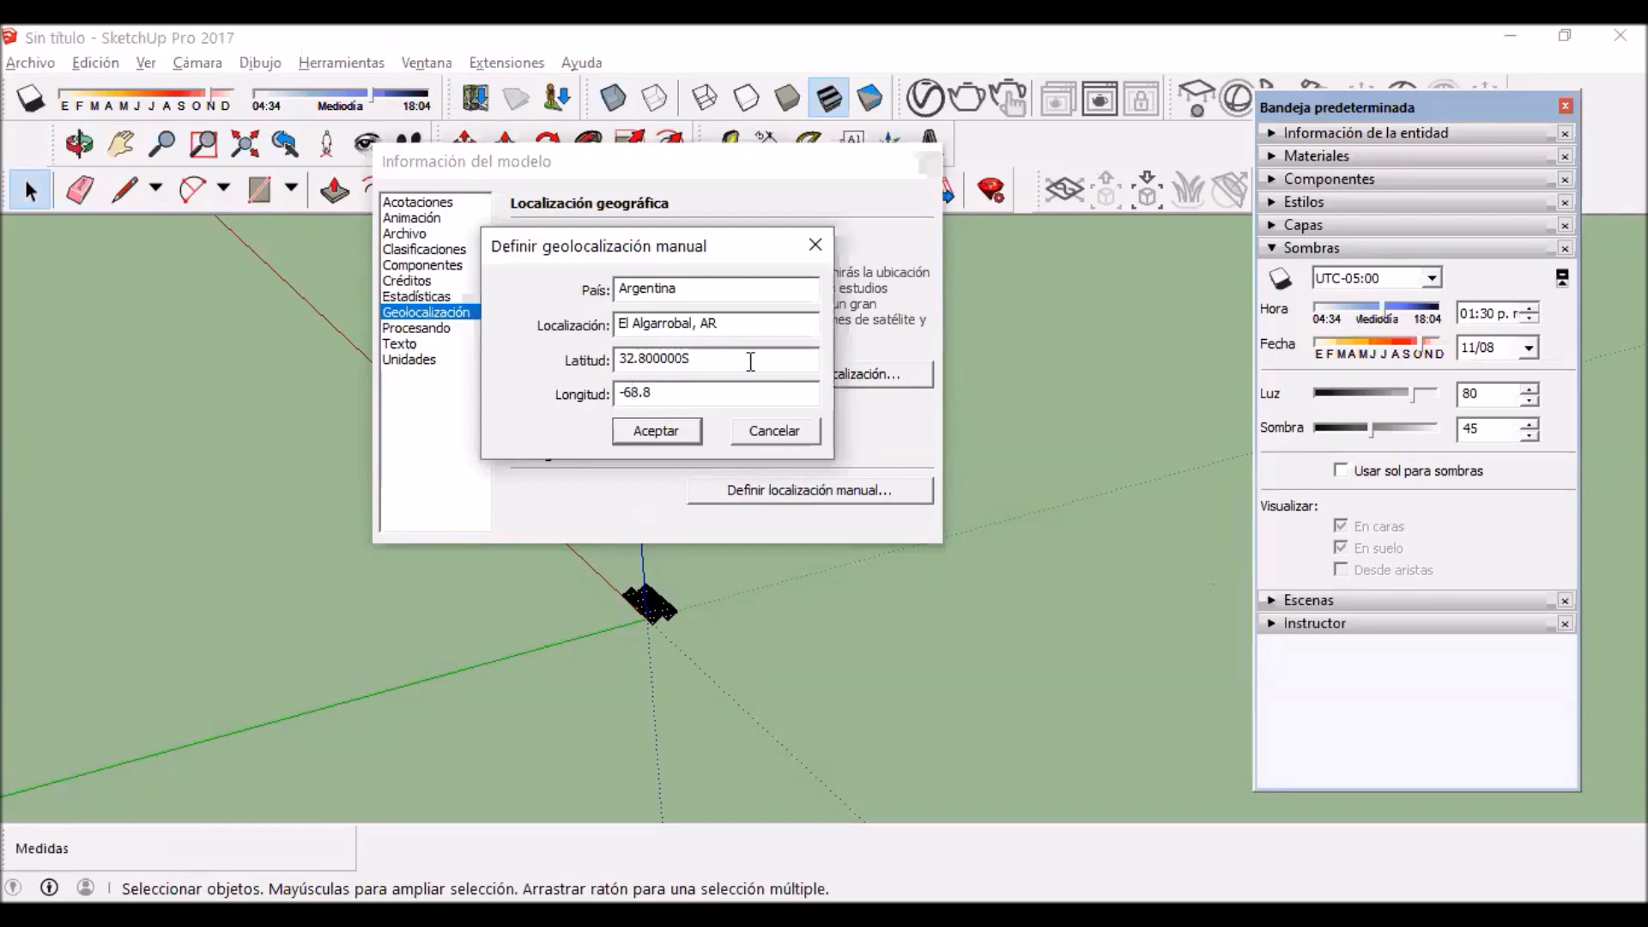
click(746, 361)
click(691, 432)
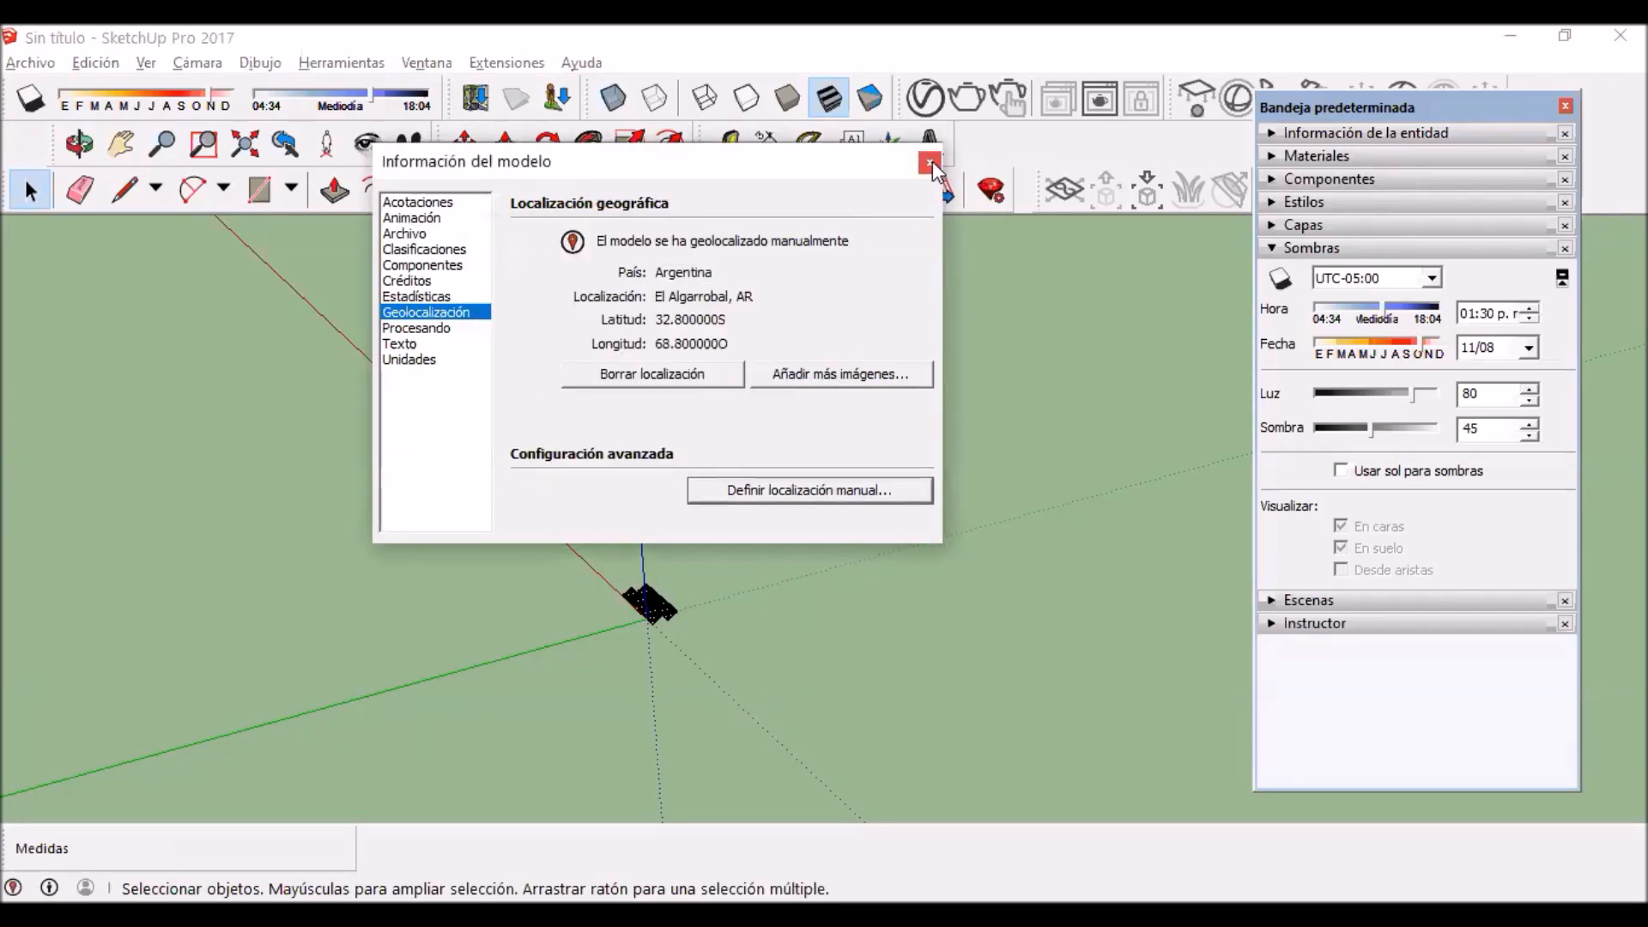
click(930, 166)
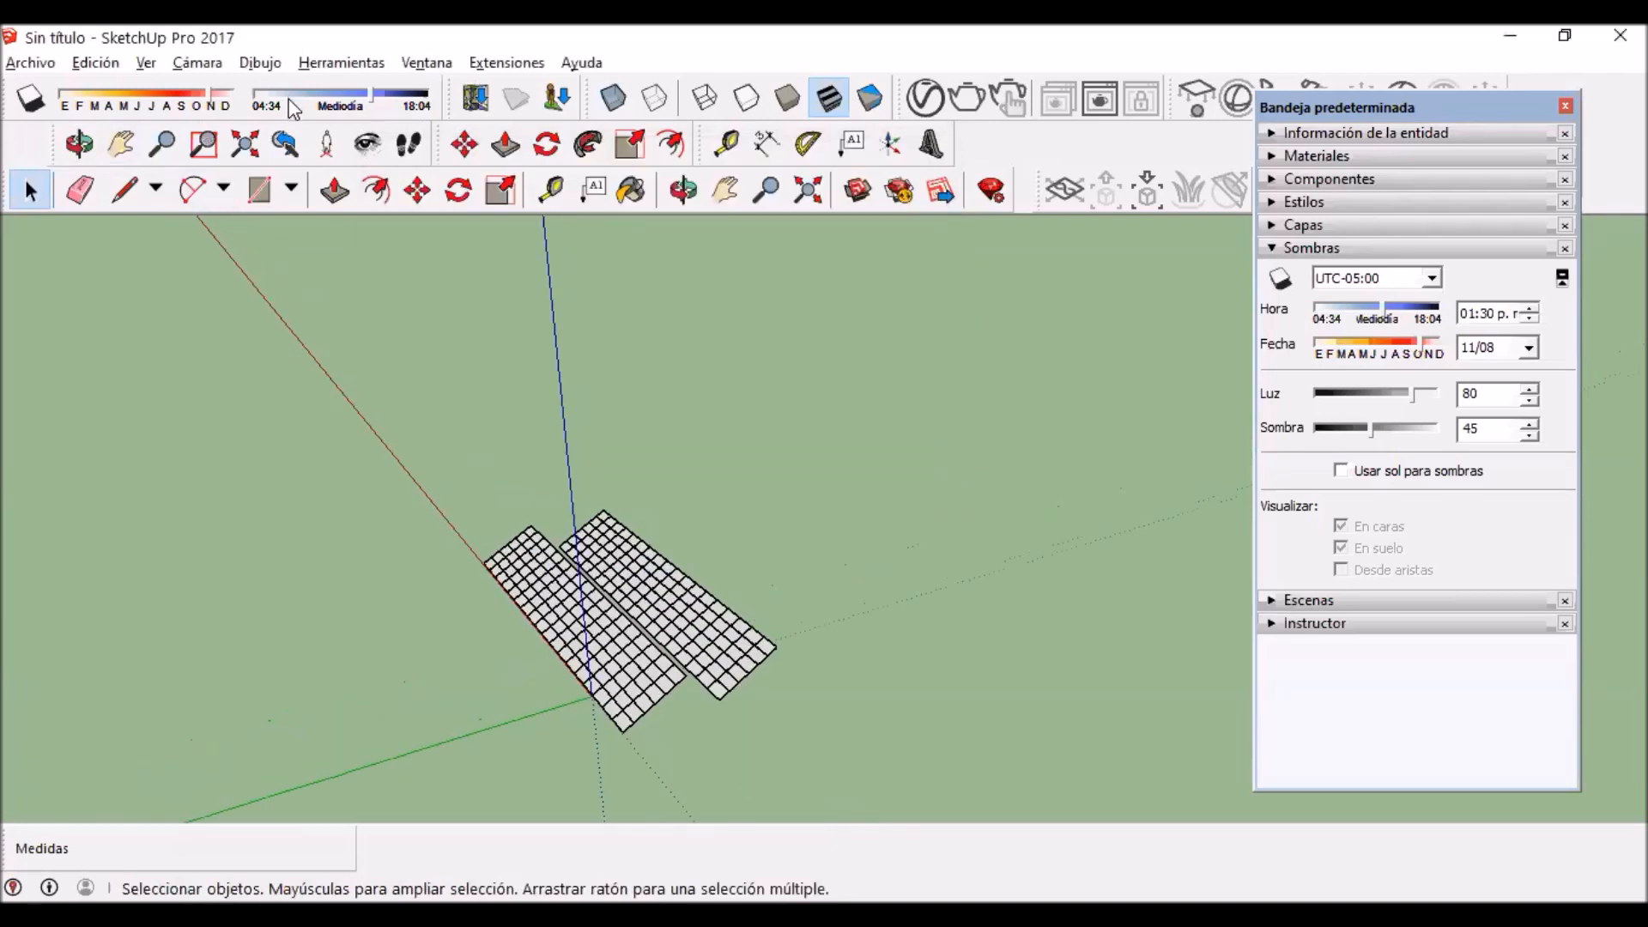
Step: Turn on the display of shadows for the two panel rows
click(29, 101)
click(28, 101)
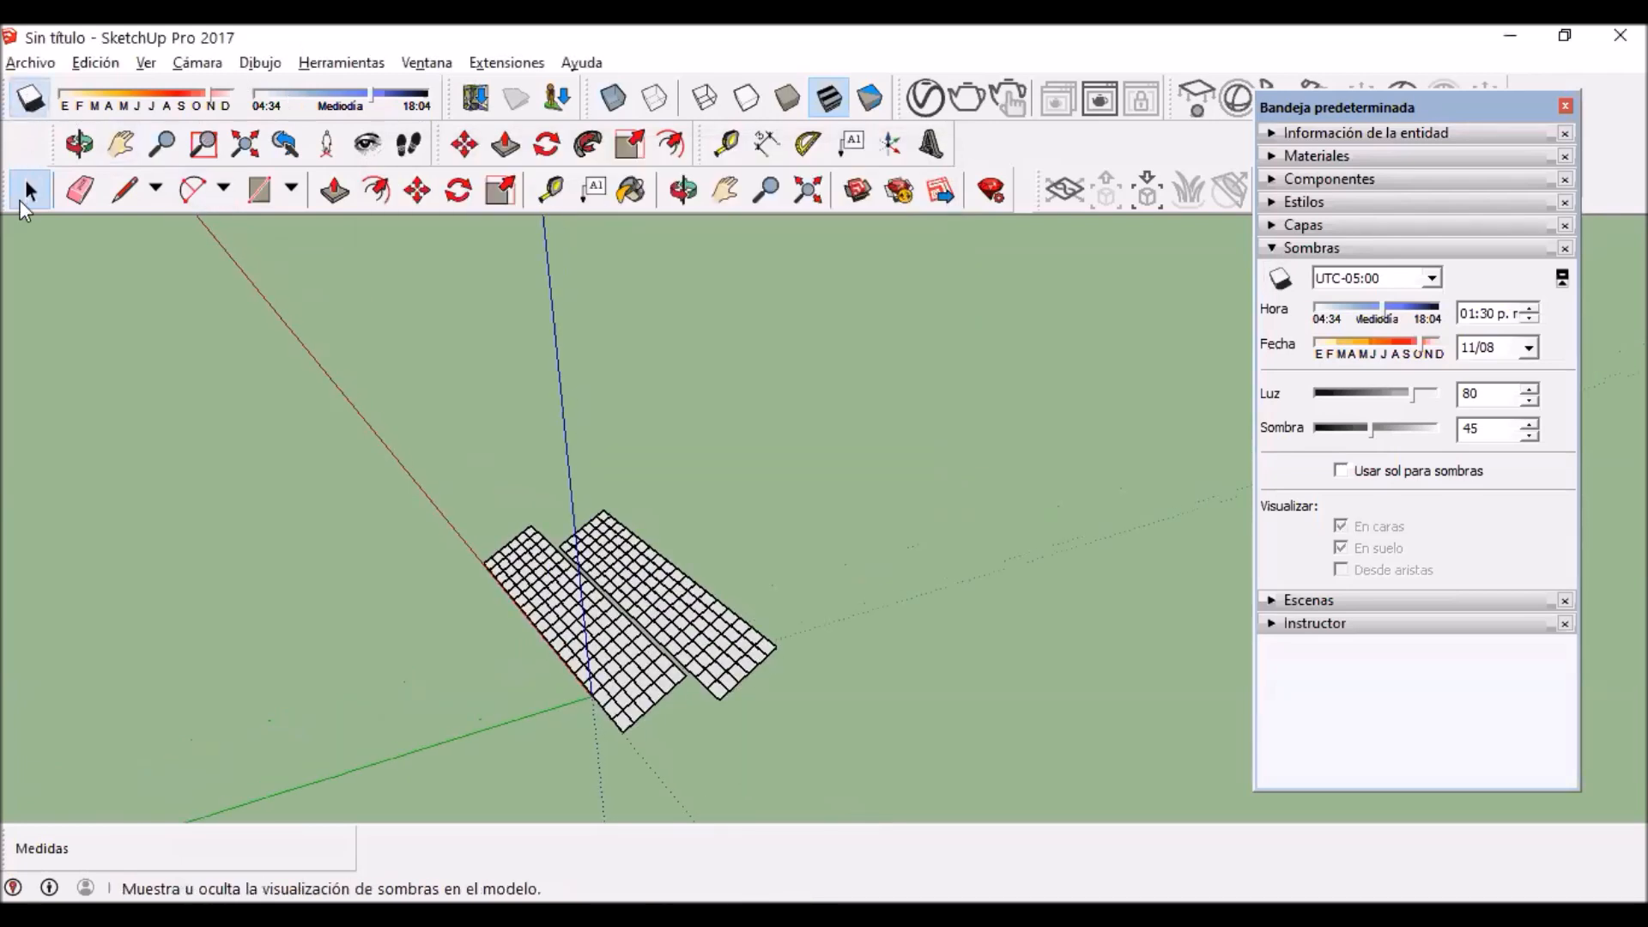
click(29, 101)
scroll(672, 700, up, 2)
scroll(672, 700, up, 1)
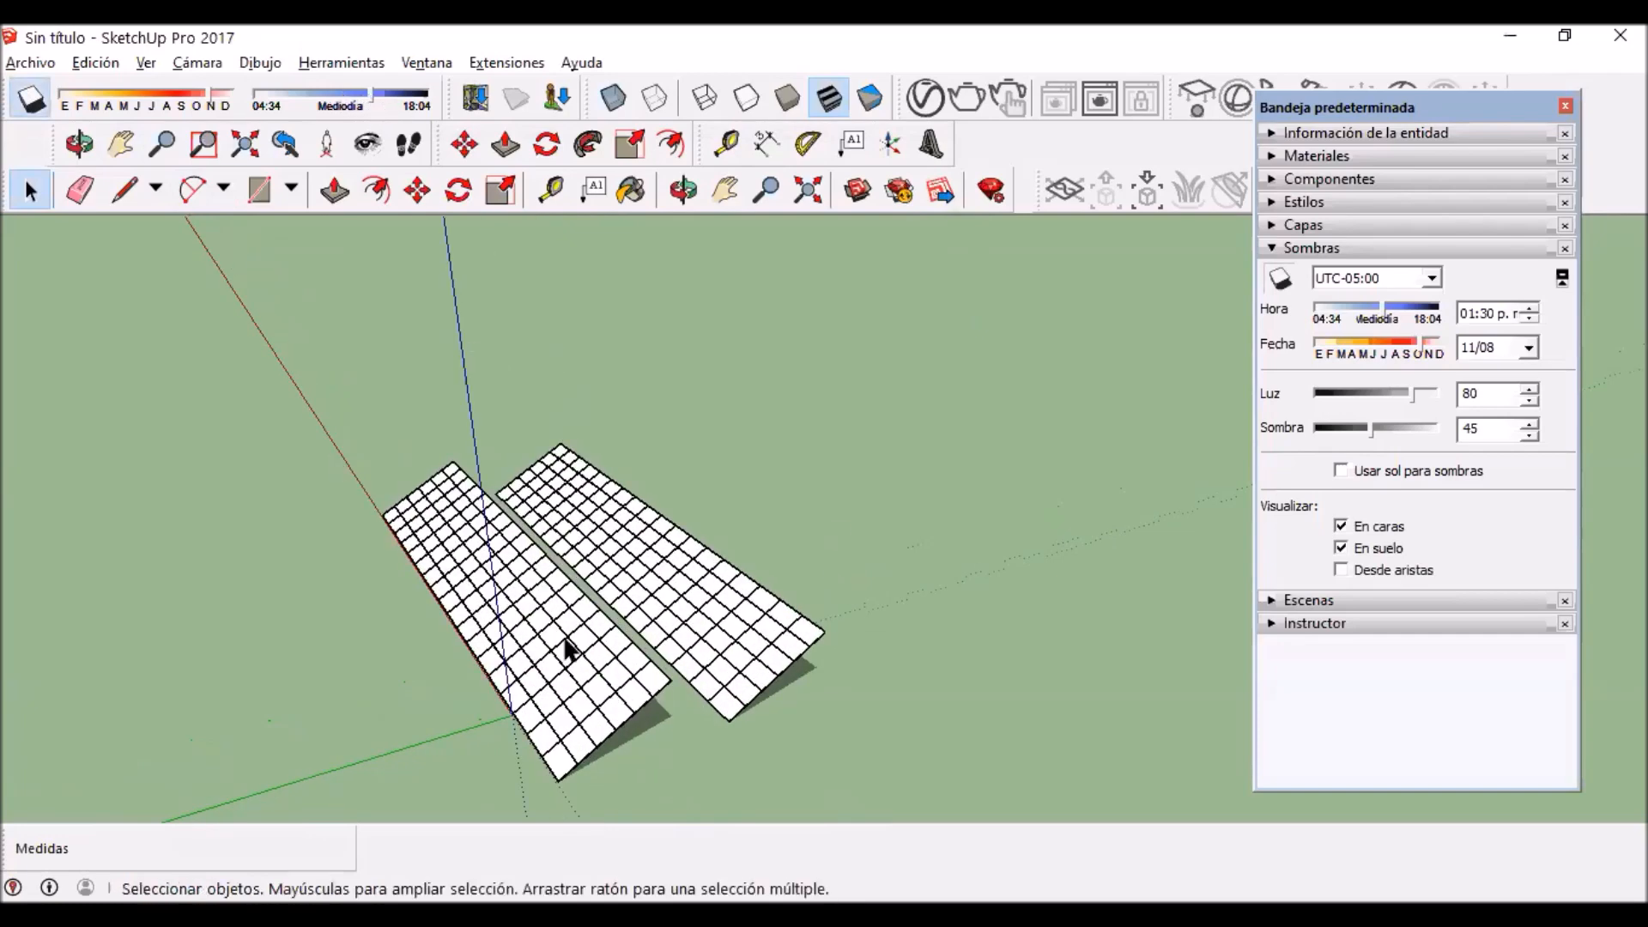
Step: Examine the shadows cast by the two panel rows from close up and from a low side view
shift+middle_drag(629, 680, 640, 567)
scroll(562, 625, up, 3)
right_click(543, 630)
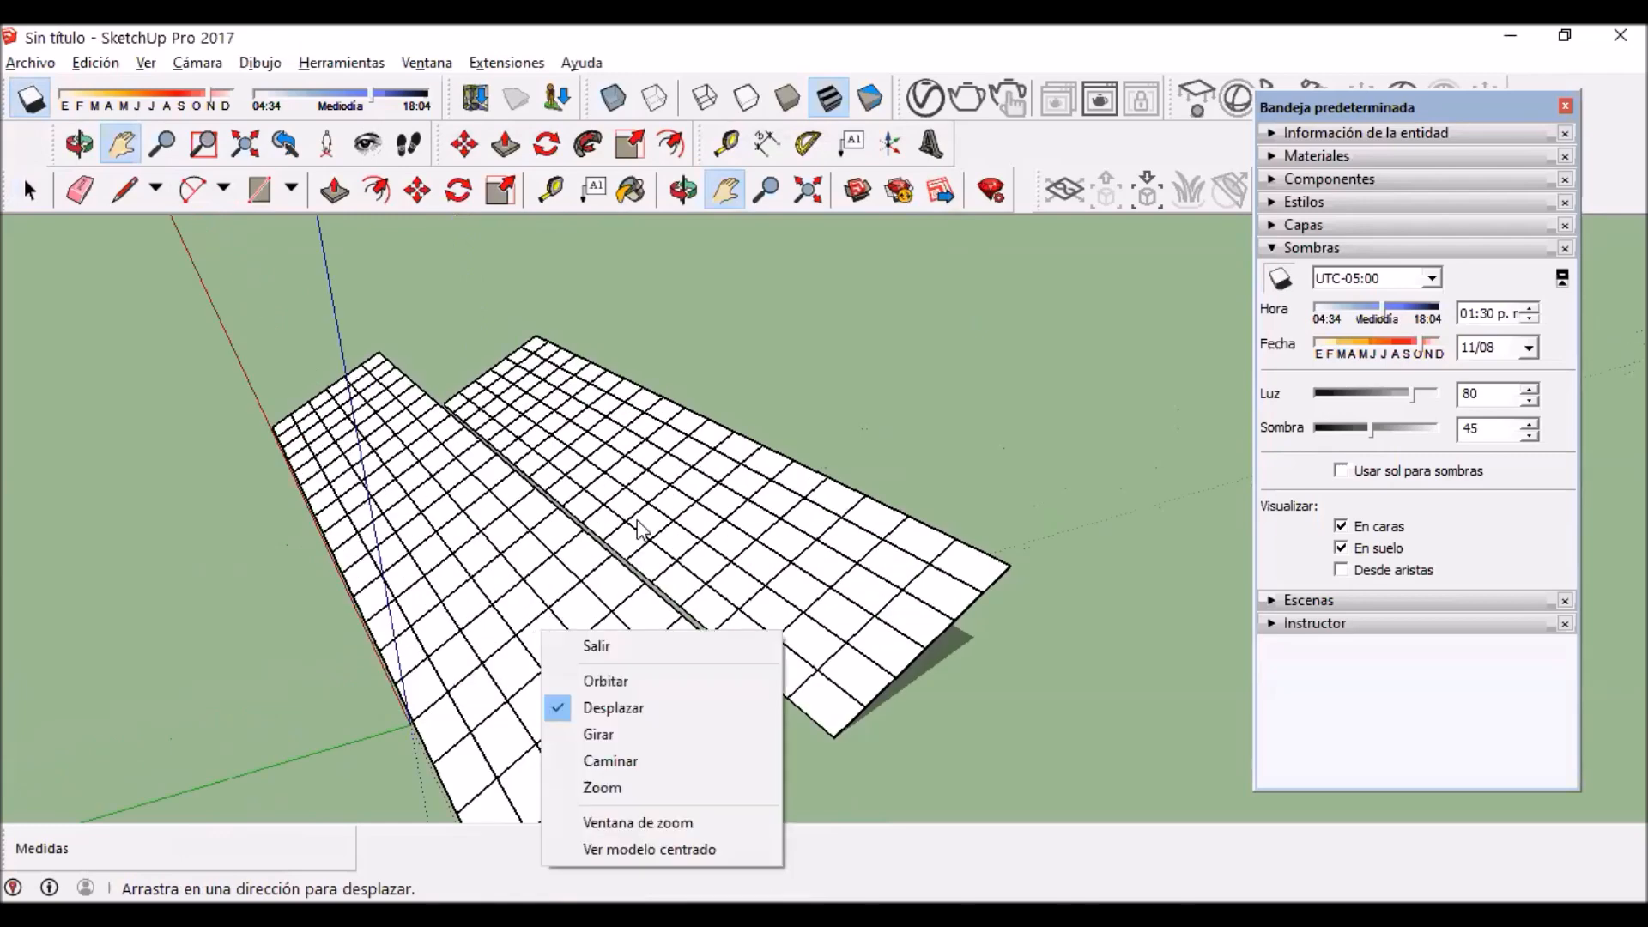
click(698, 554)
scroll(683, 635, down, 2)
mouse_move(687, 675)
mouse_down()
mouse_move(685, 622)
mouse_move(684, 656)
mouse_up()
mouse_move(632, 600)
middle_down()
mouse_move(544, 578)
mouse_move(614, 588)
mouse_move(641, 618)
middle_up()
right_click(641, 618)
click(345, 288)
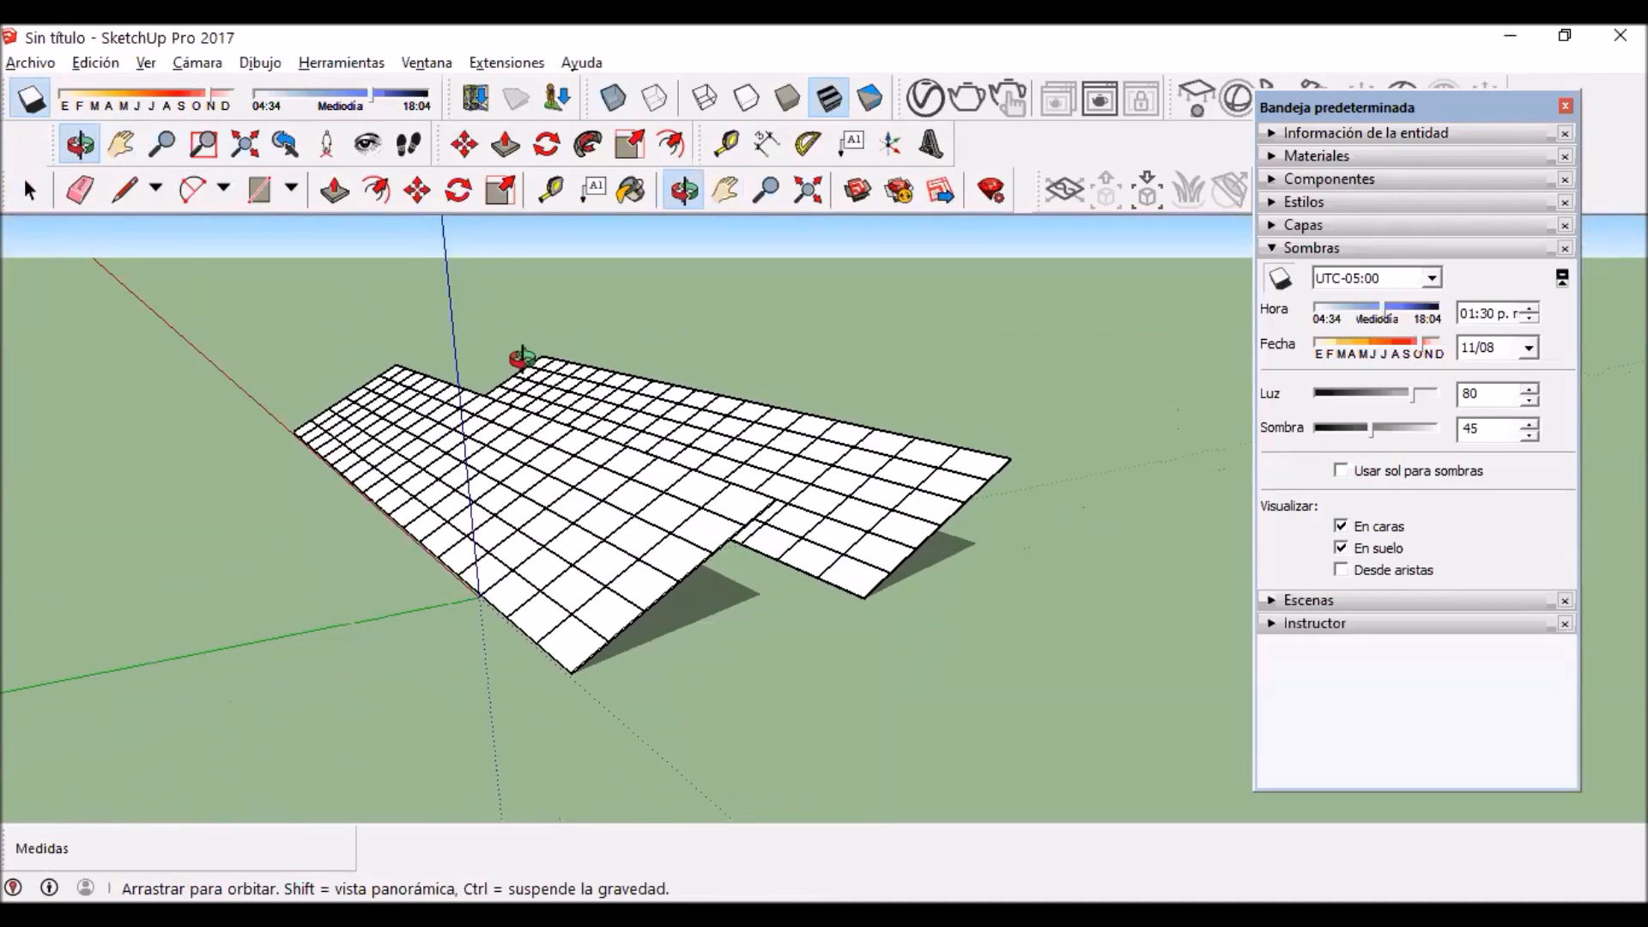
scroll(519, 361, up, 1)
scroll(695, 444, down, 2)
Step: Set the shadow time zone to UTC-03:00 and the time of day to 12:00 p.m
key(space)
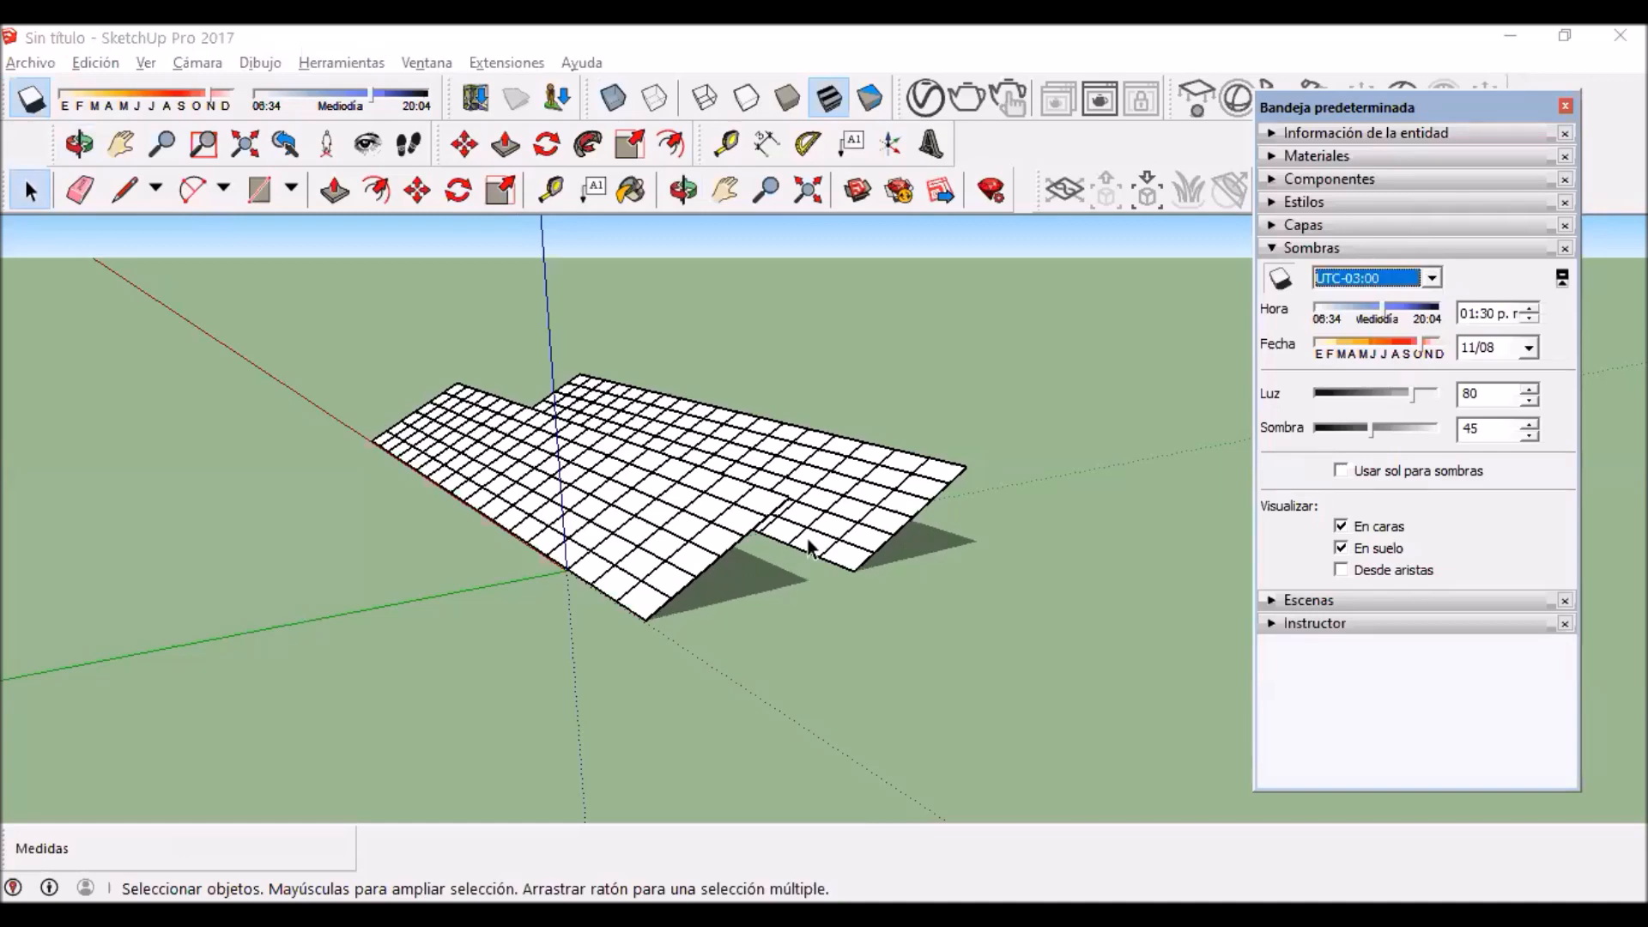
scroll(810, 547, up, 3)
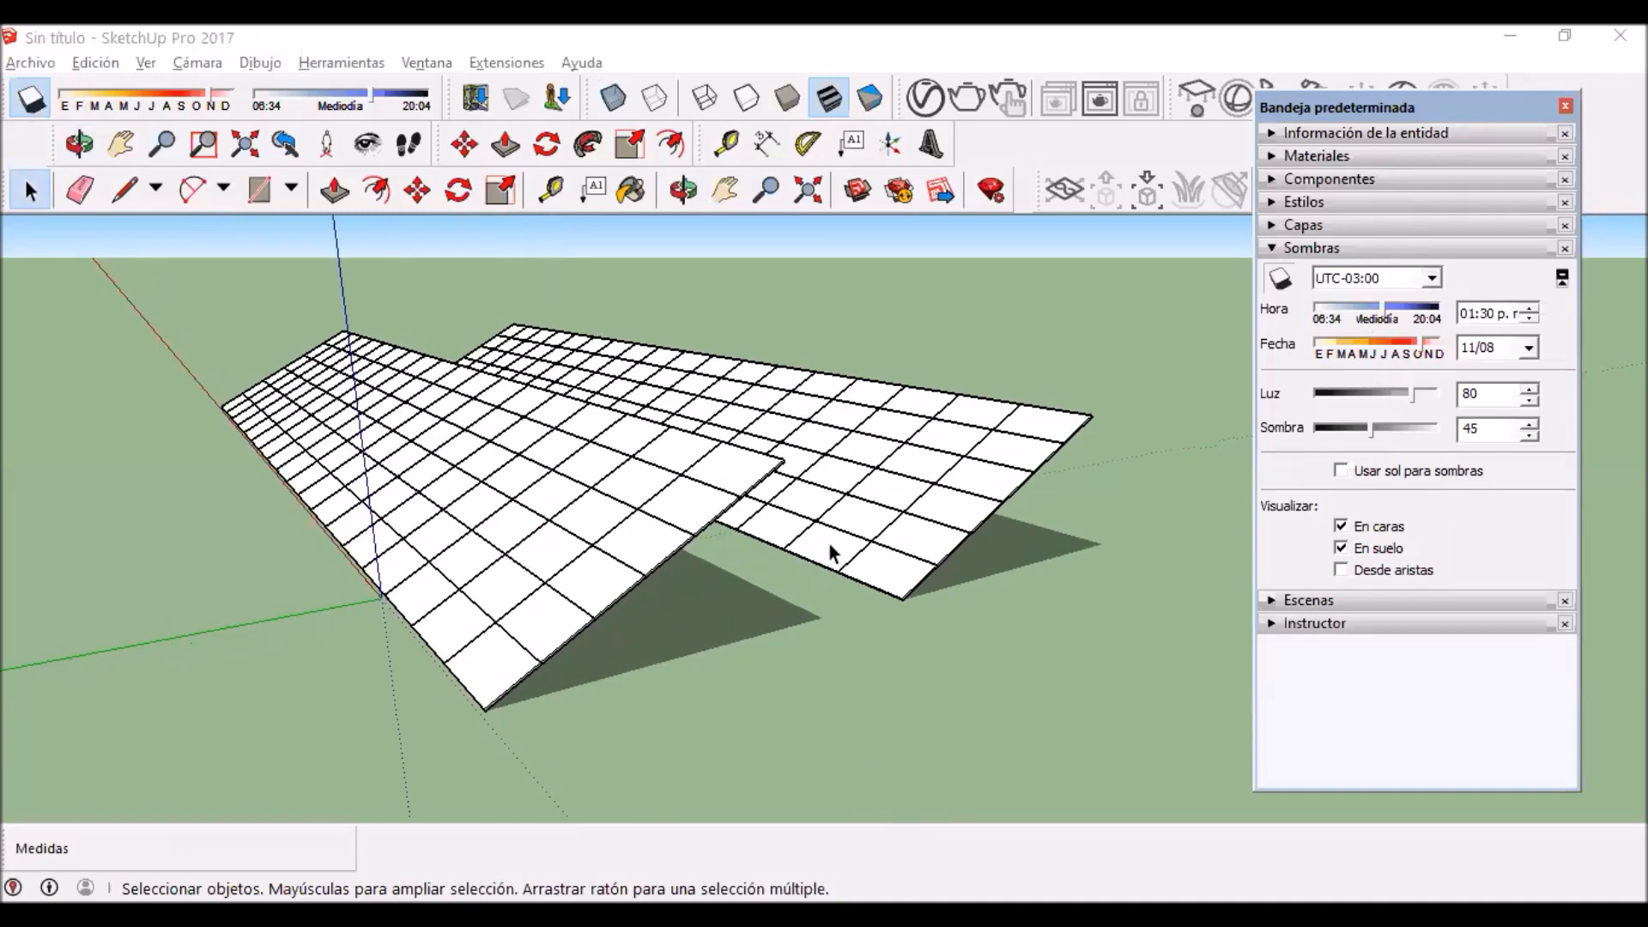
key(h)
drag(736, 478, 924, 418)
middle_drag(661, 592, 824, 601)
click(1528, 321)
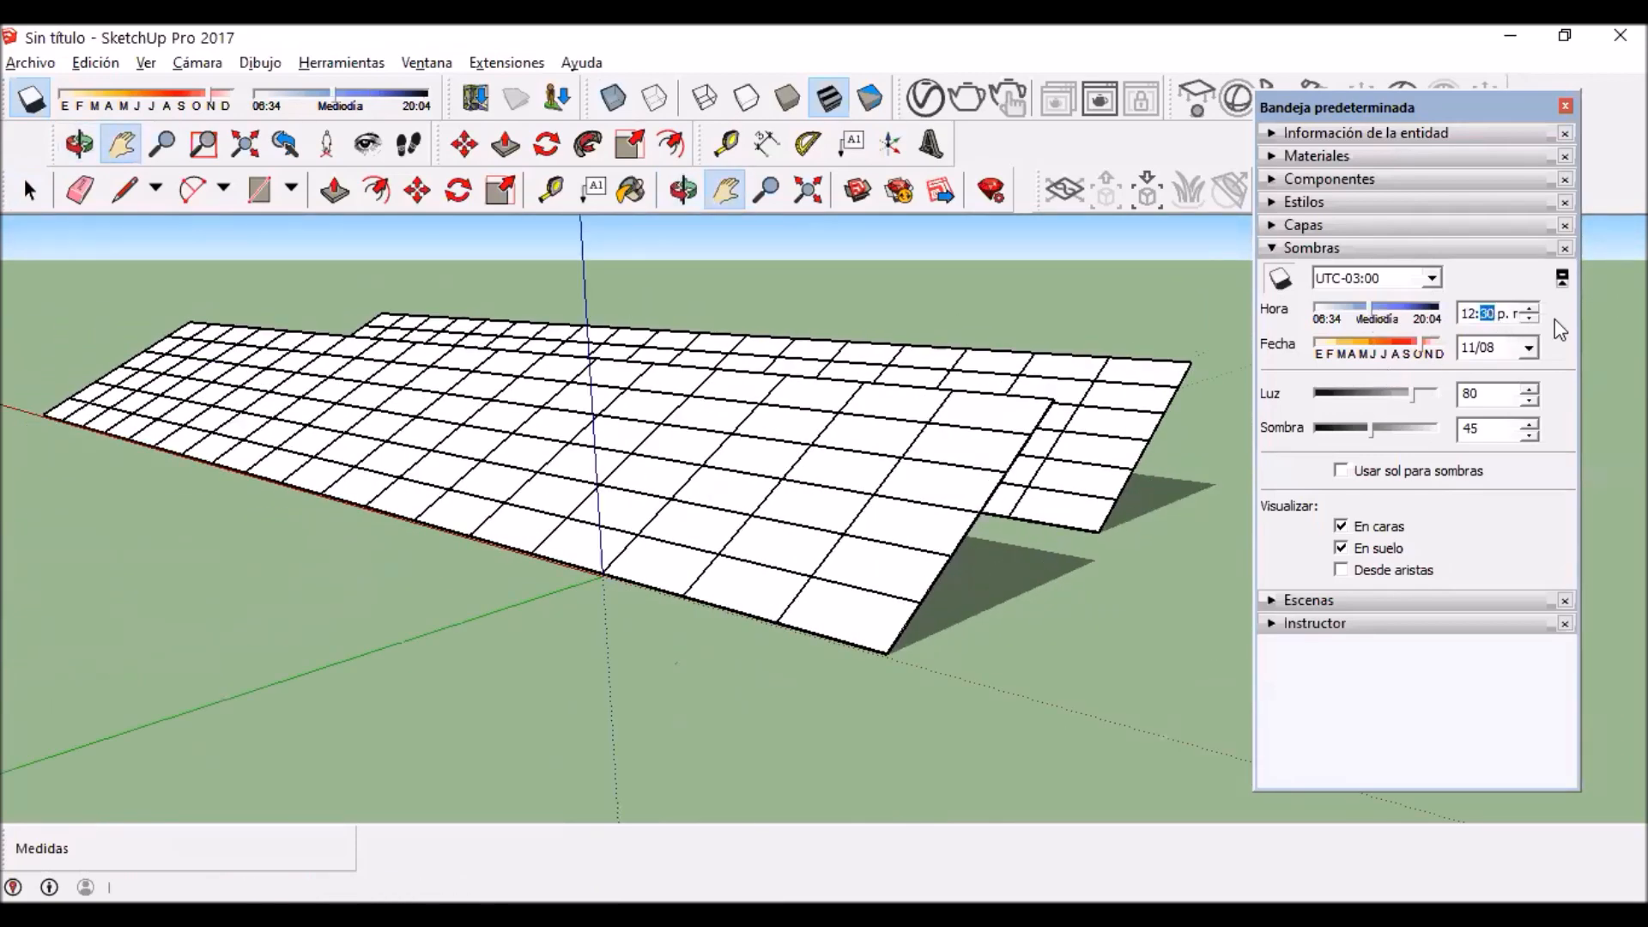
click(1531, 319)
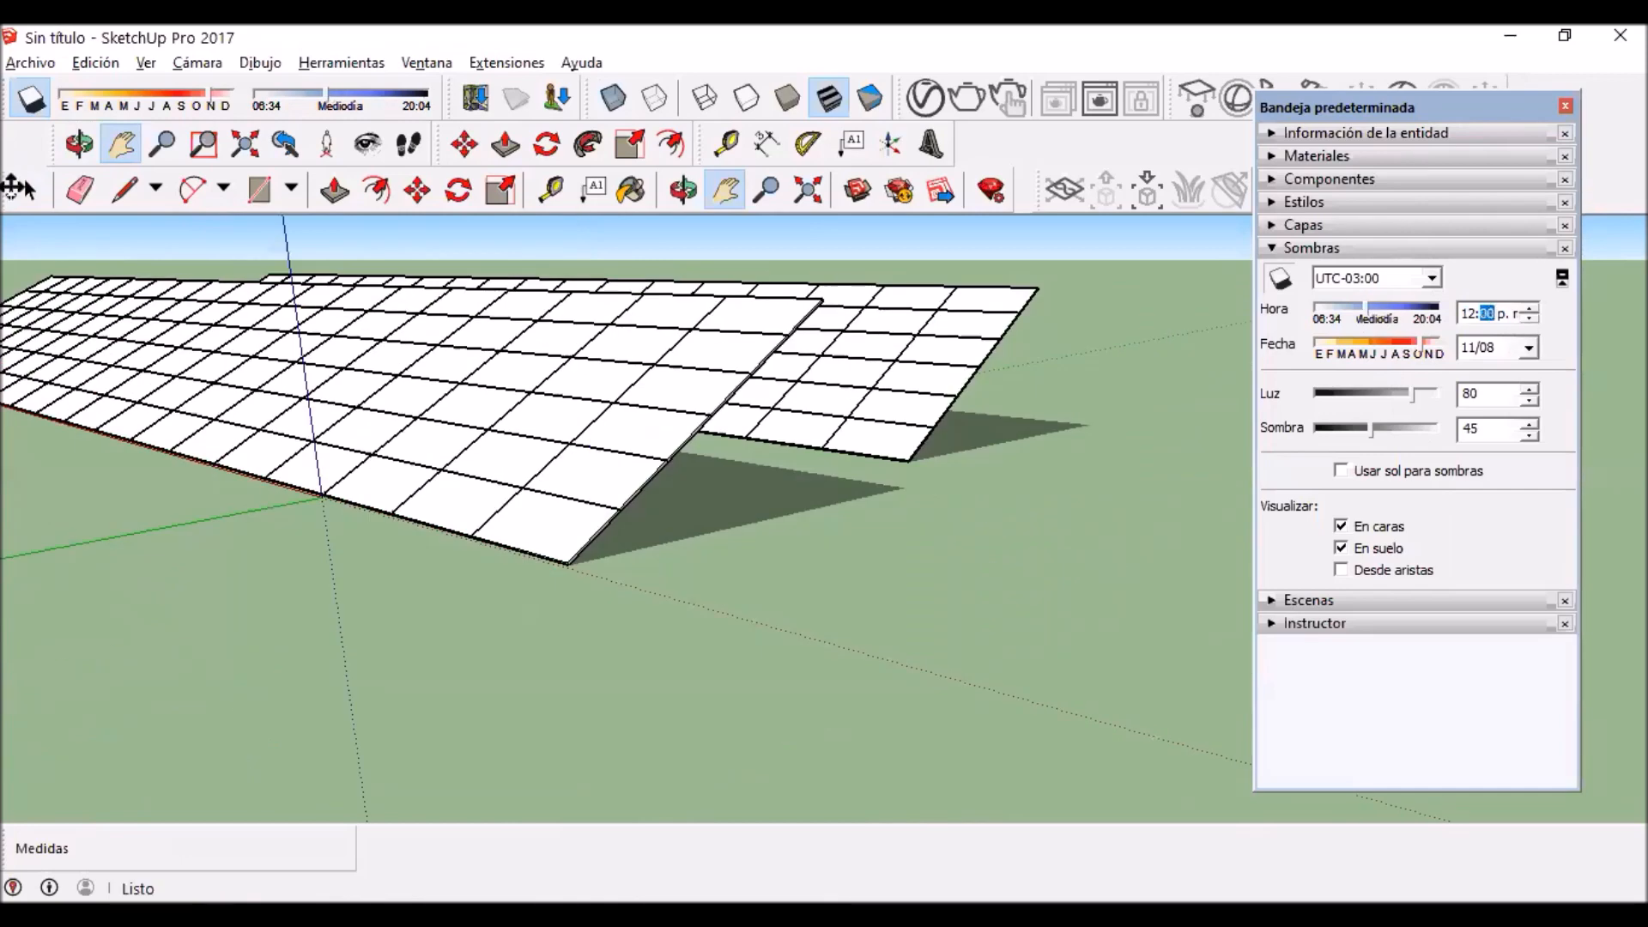
Step: Draw a reference line on the ground from the front row's lower corner past the rear row's lower corner
click(115, 190)
click(568, 564)
scroll(601, 554, down, 5)
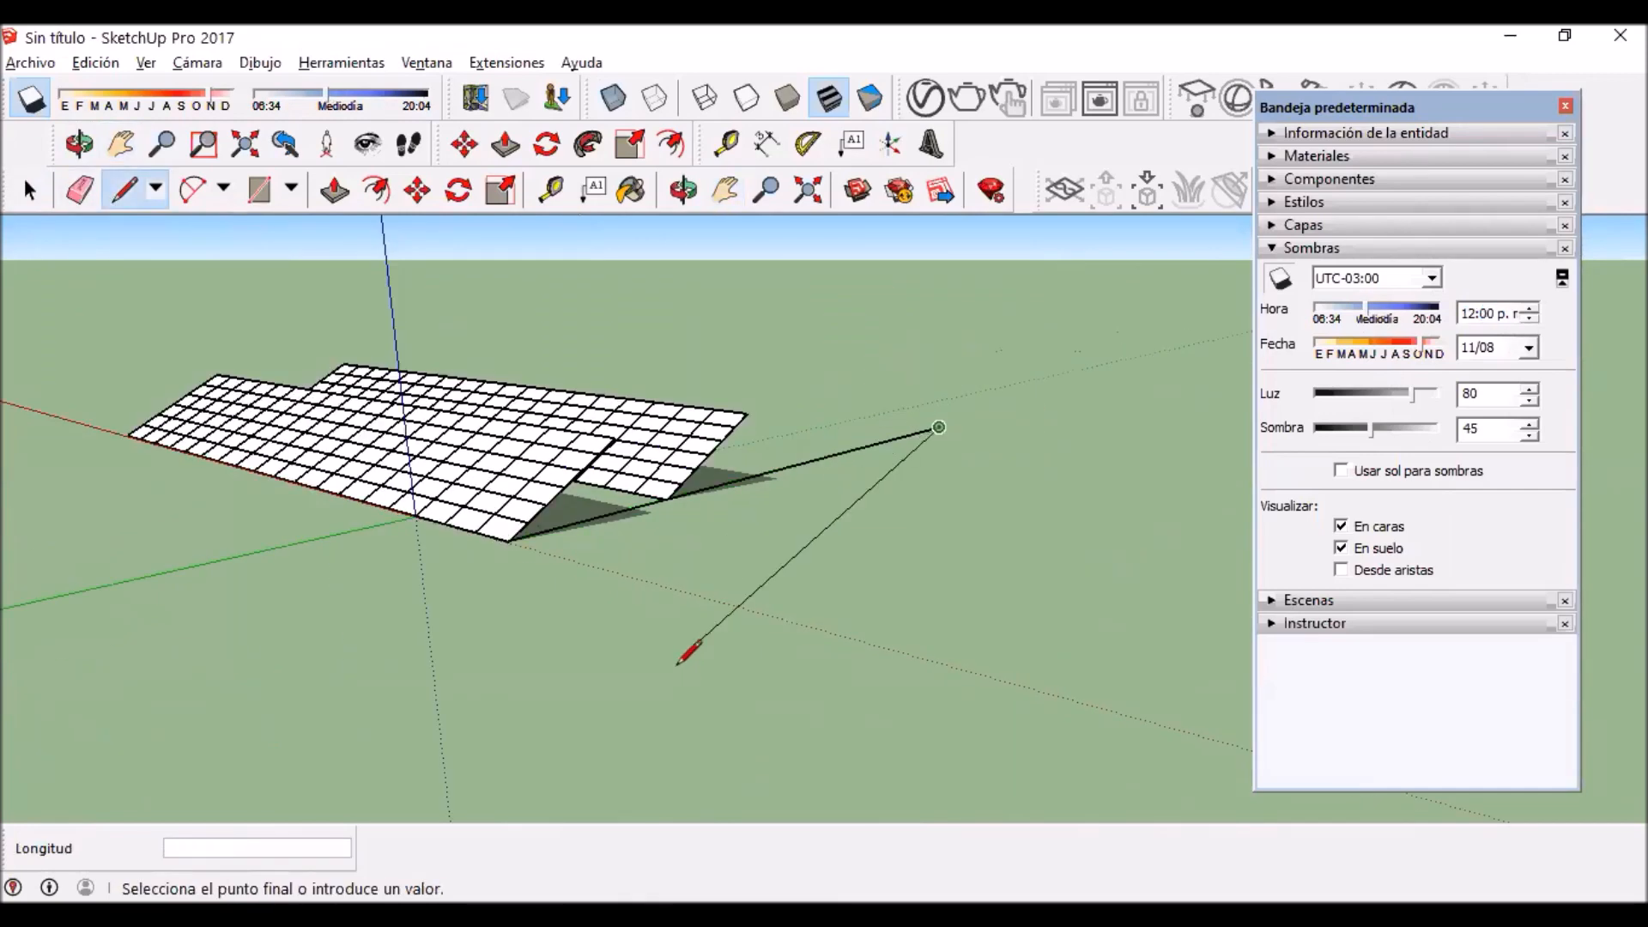
key(Escape)
key(h)
drag(747, 378, 919, 601)
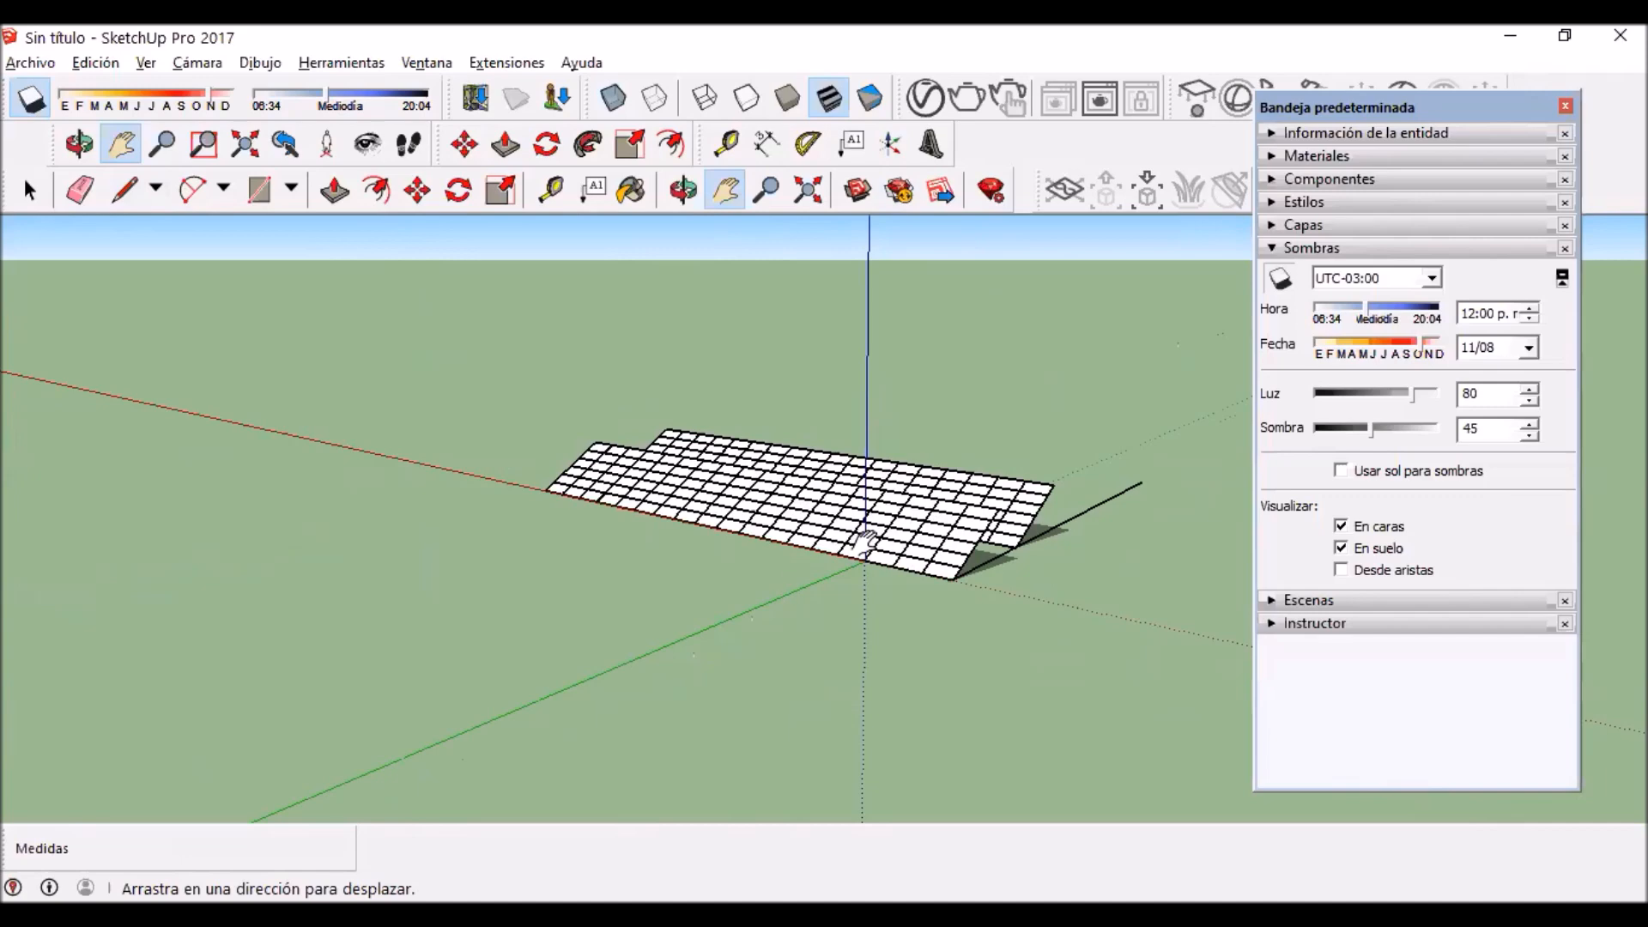
scroll(1086, 447, up, 3)
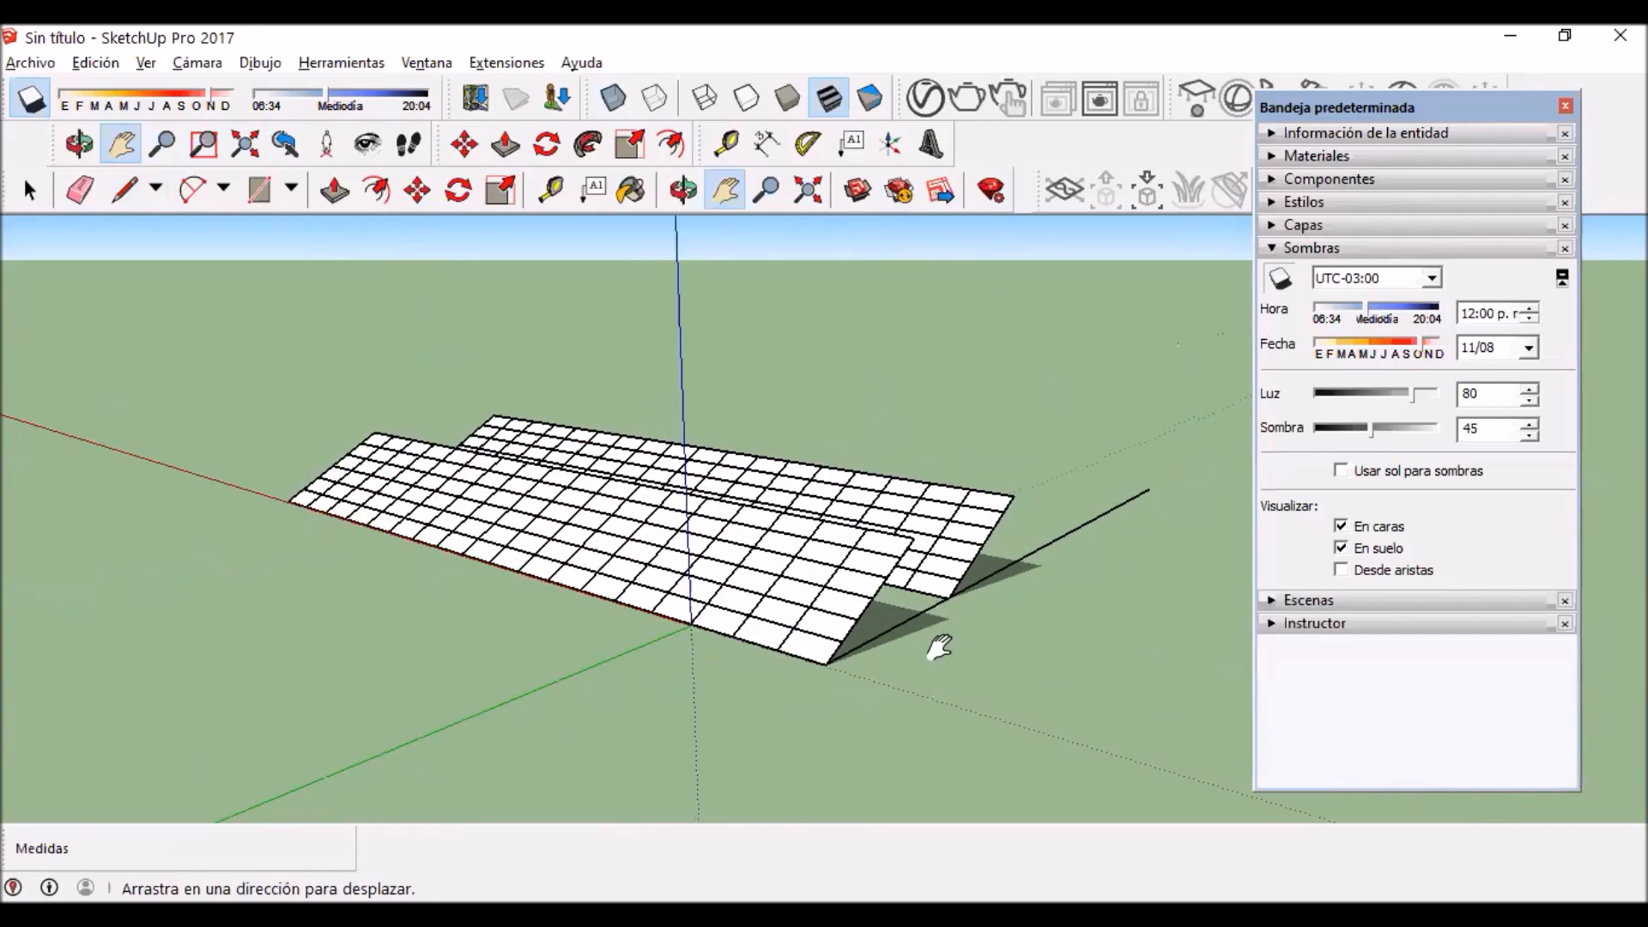
scroll(858, 644, up, 4)
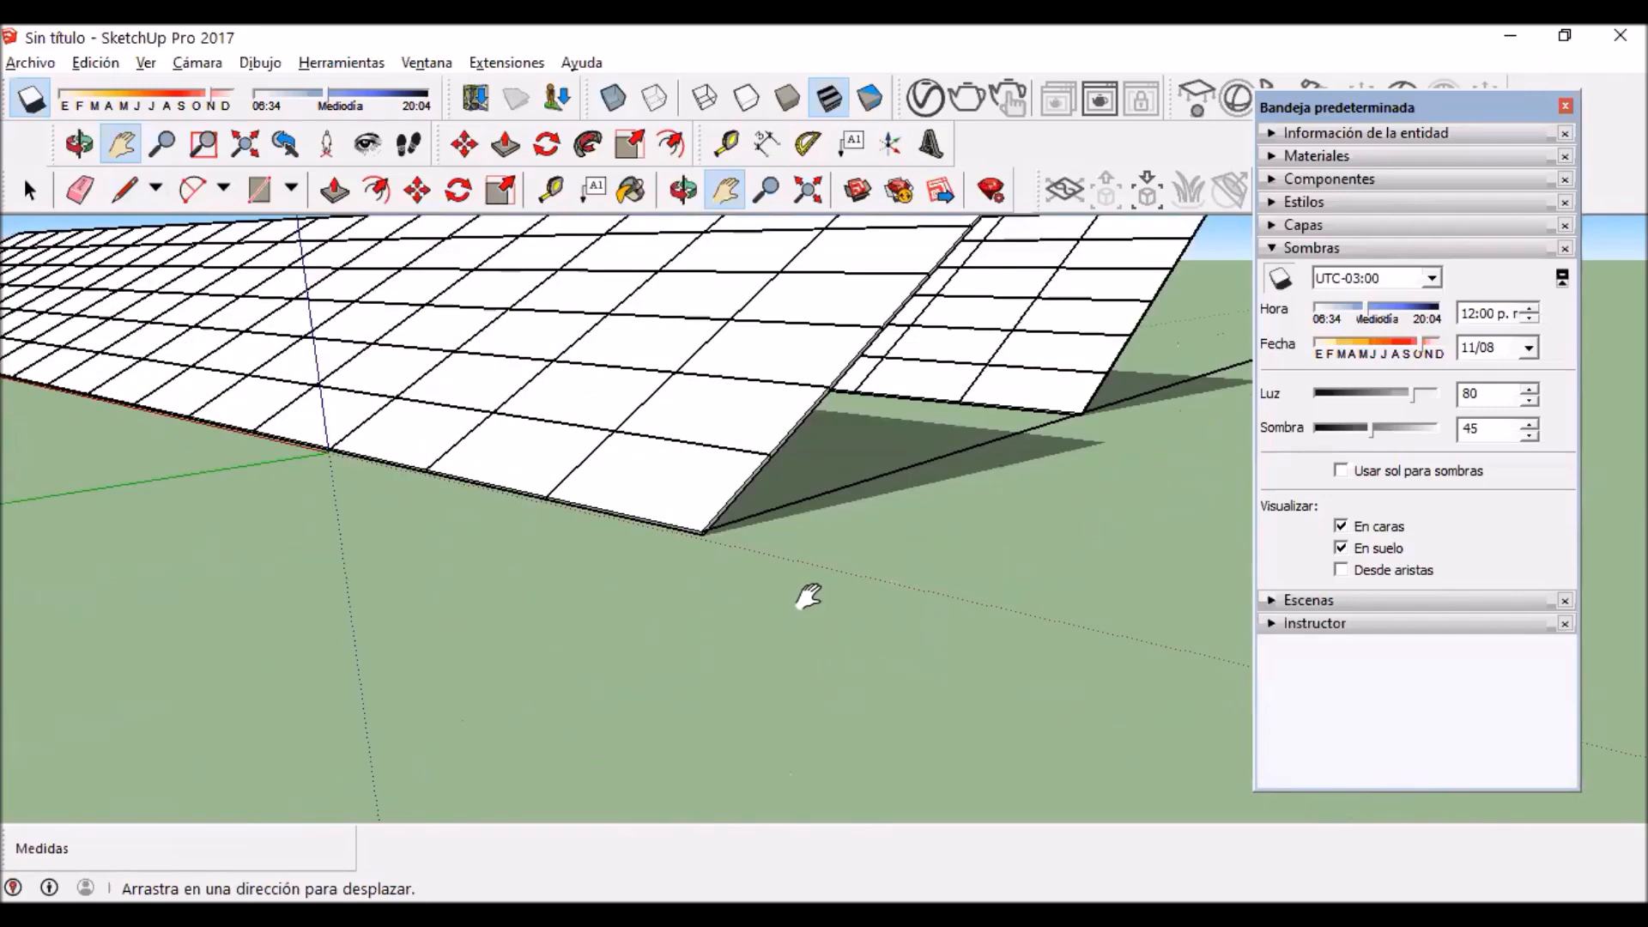
scroll(772, 601, down, 3)
click(125, 189)
click(852, 659)
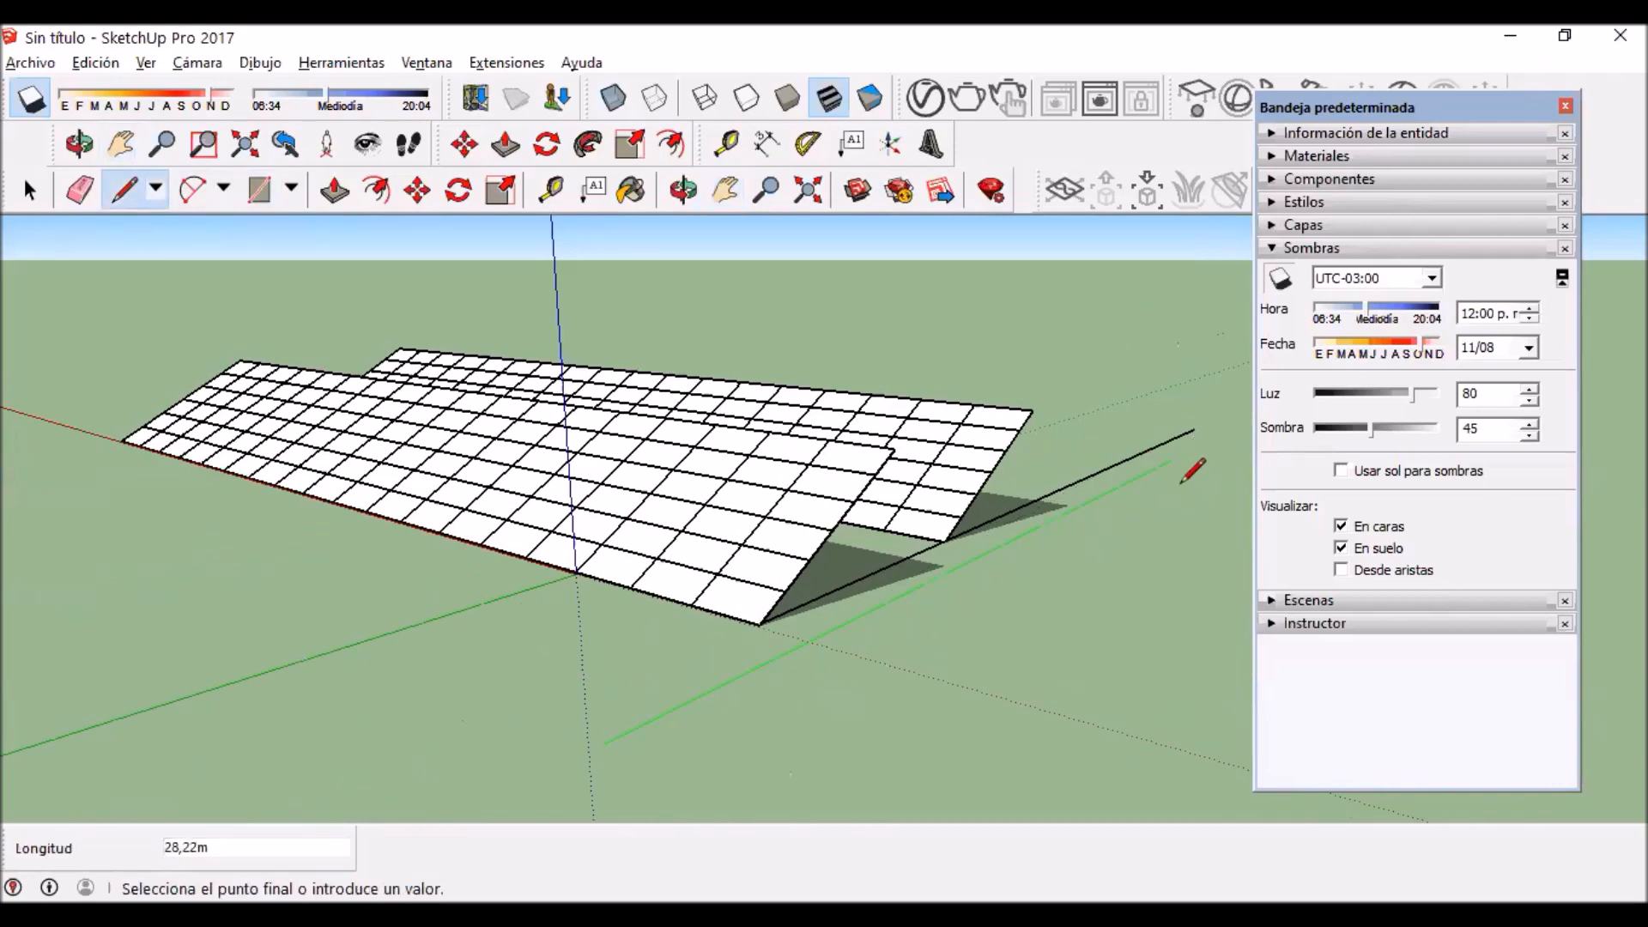
key(Escape)
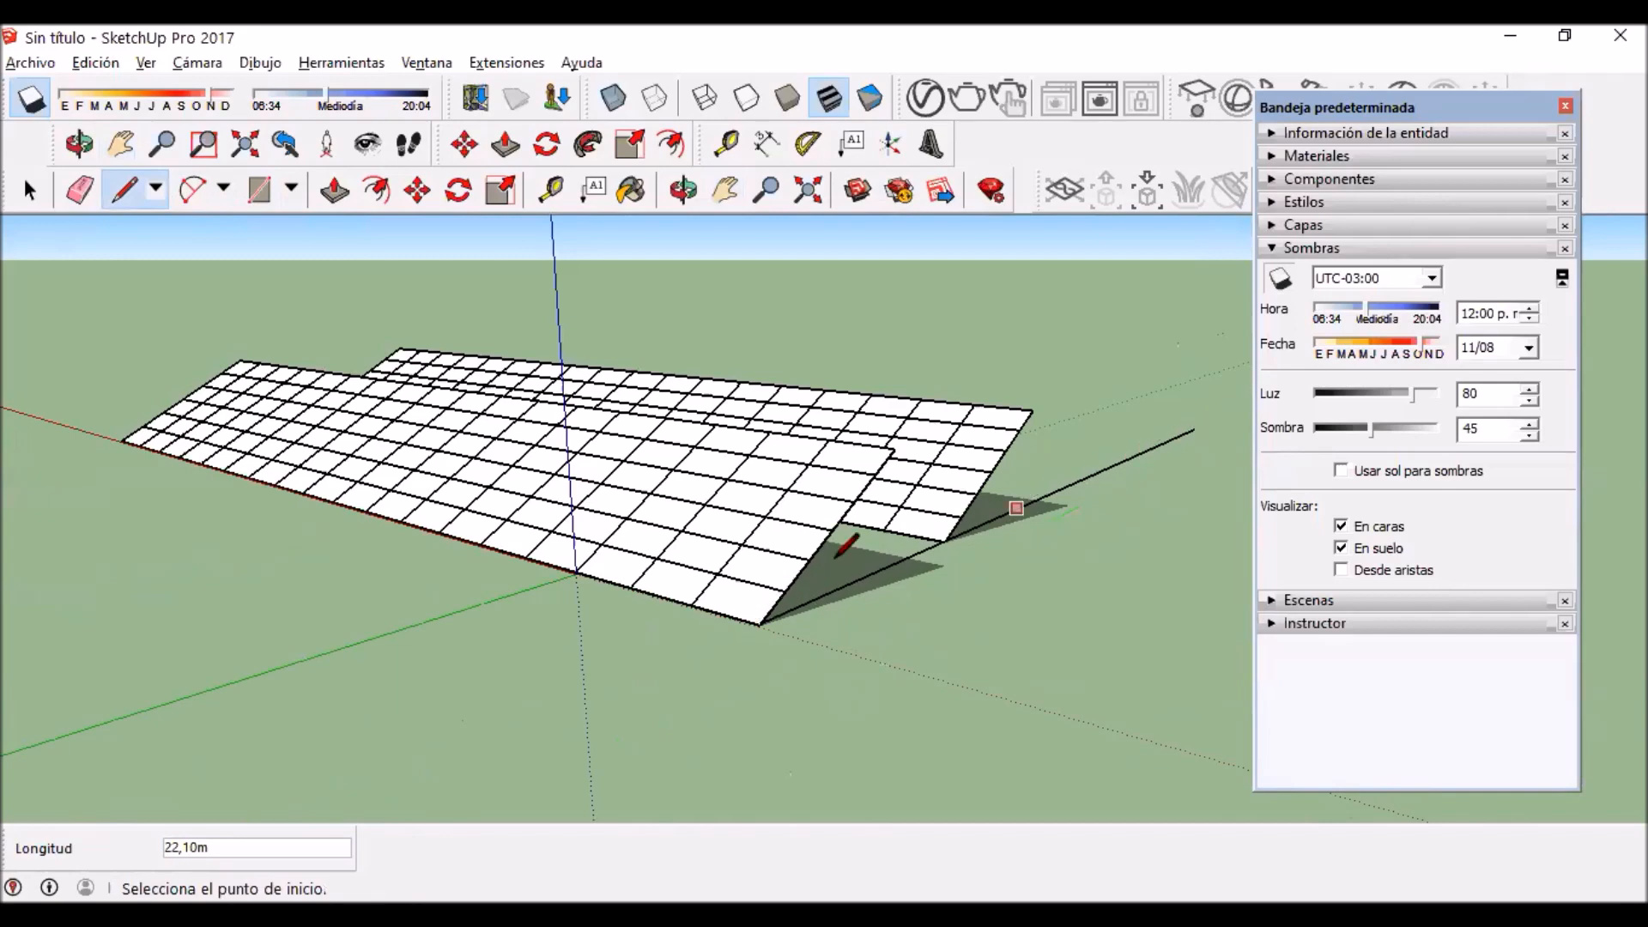
Step: Set the shadow time to 01:22 p.m. and the shadow date to June 21
scroll(858, 575, up, 4)
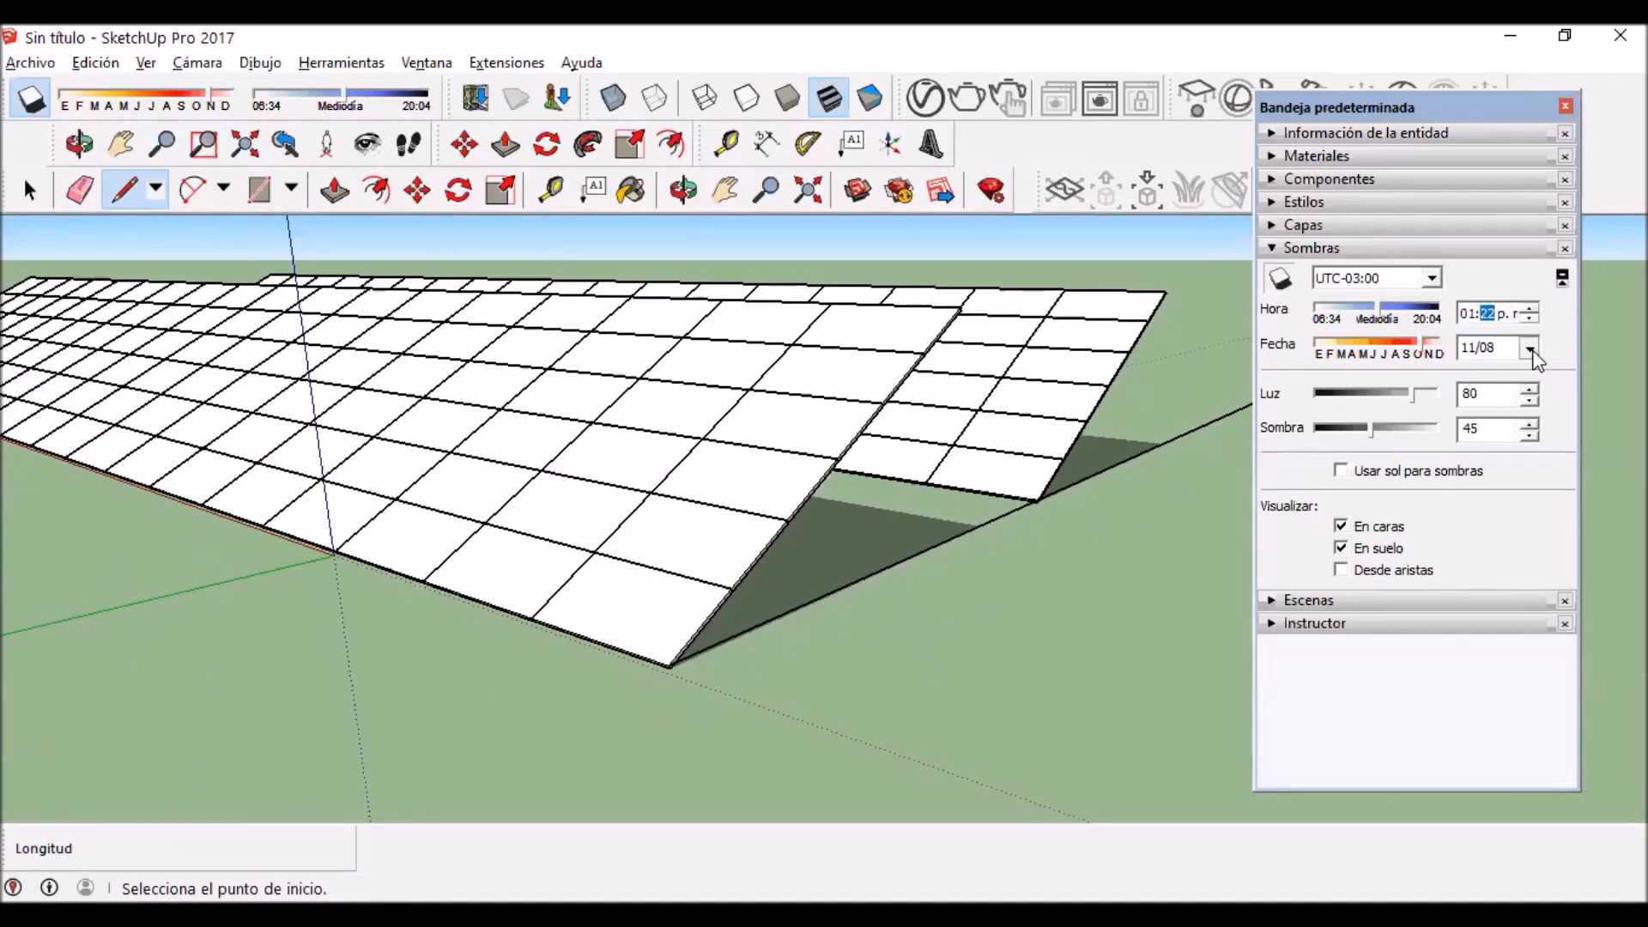
click(1530, 348)
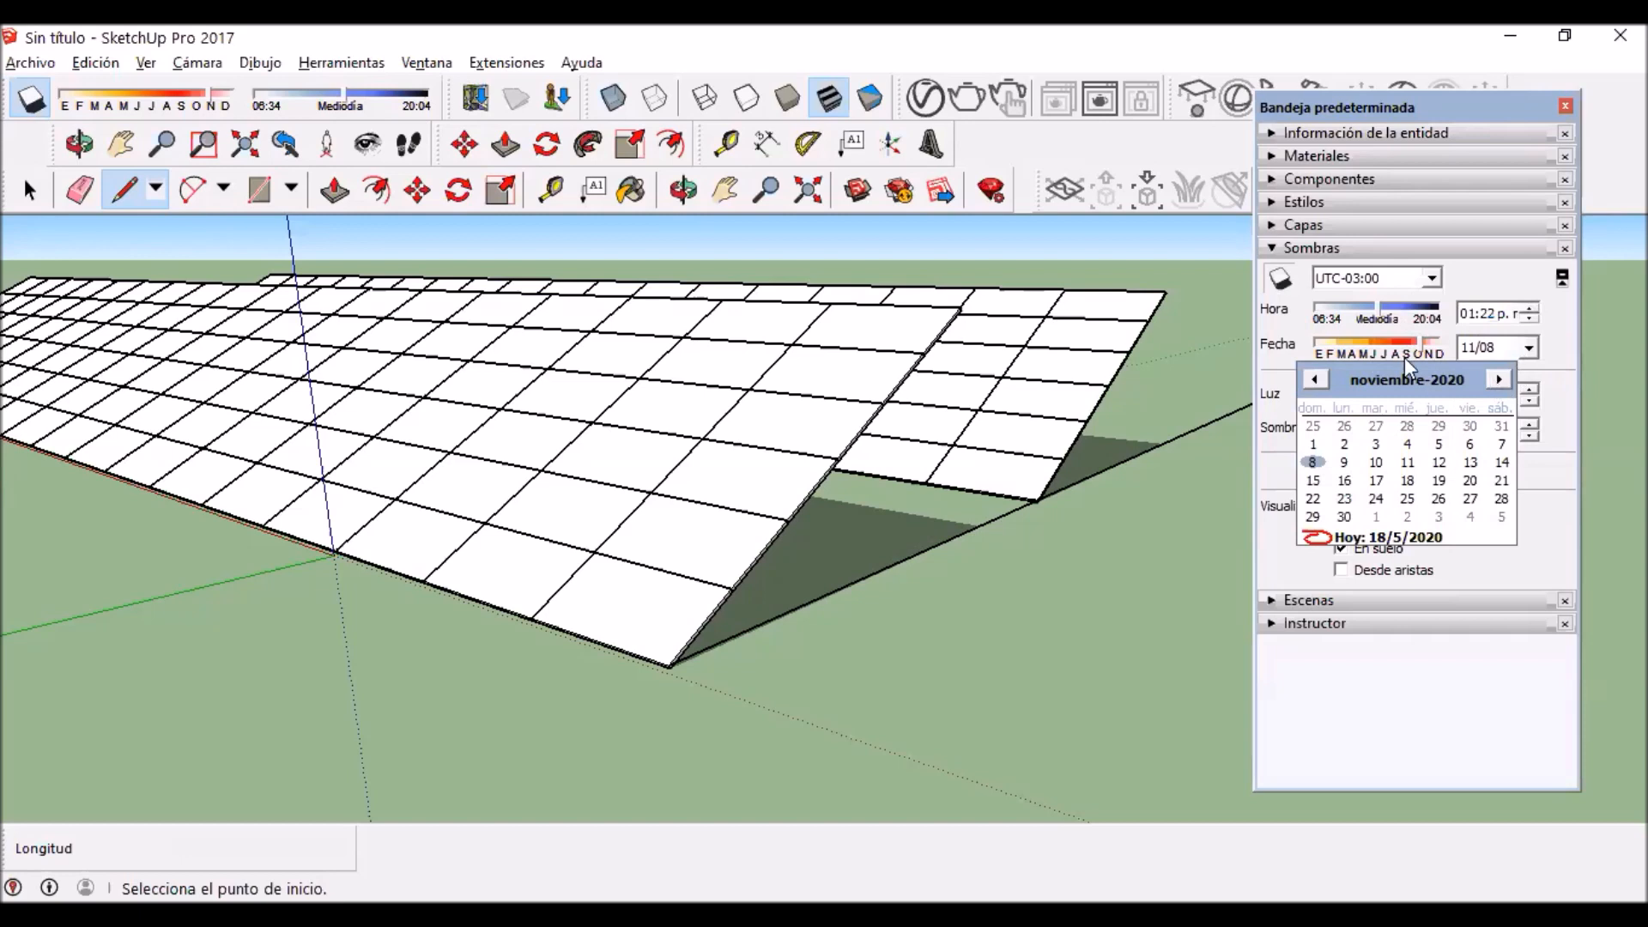
click(1316, 381)
click(1316, 381)
click(1316, 381)
click(1315, 381)
click(1316, 381)
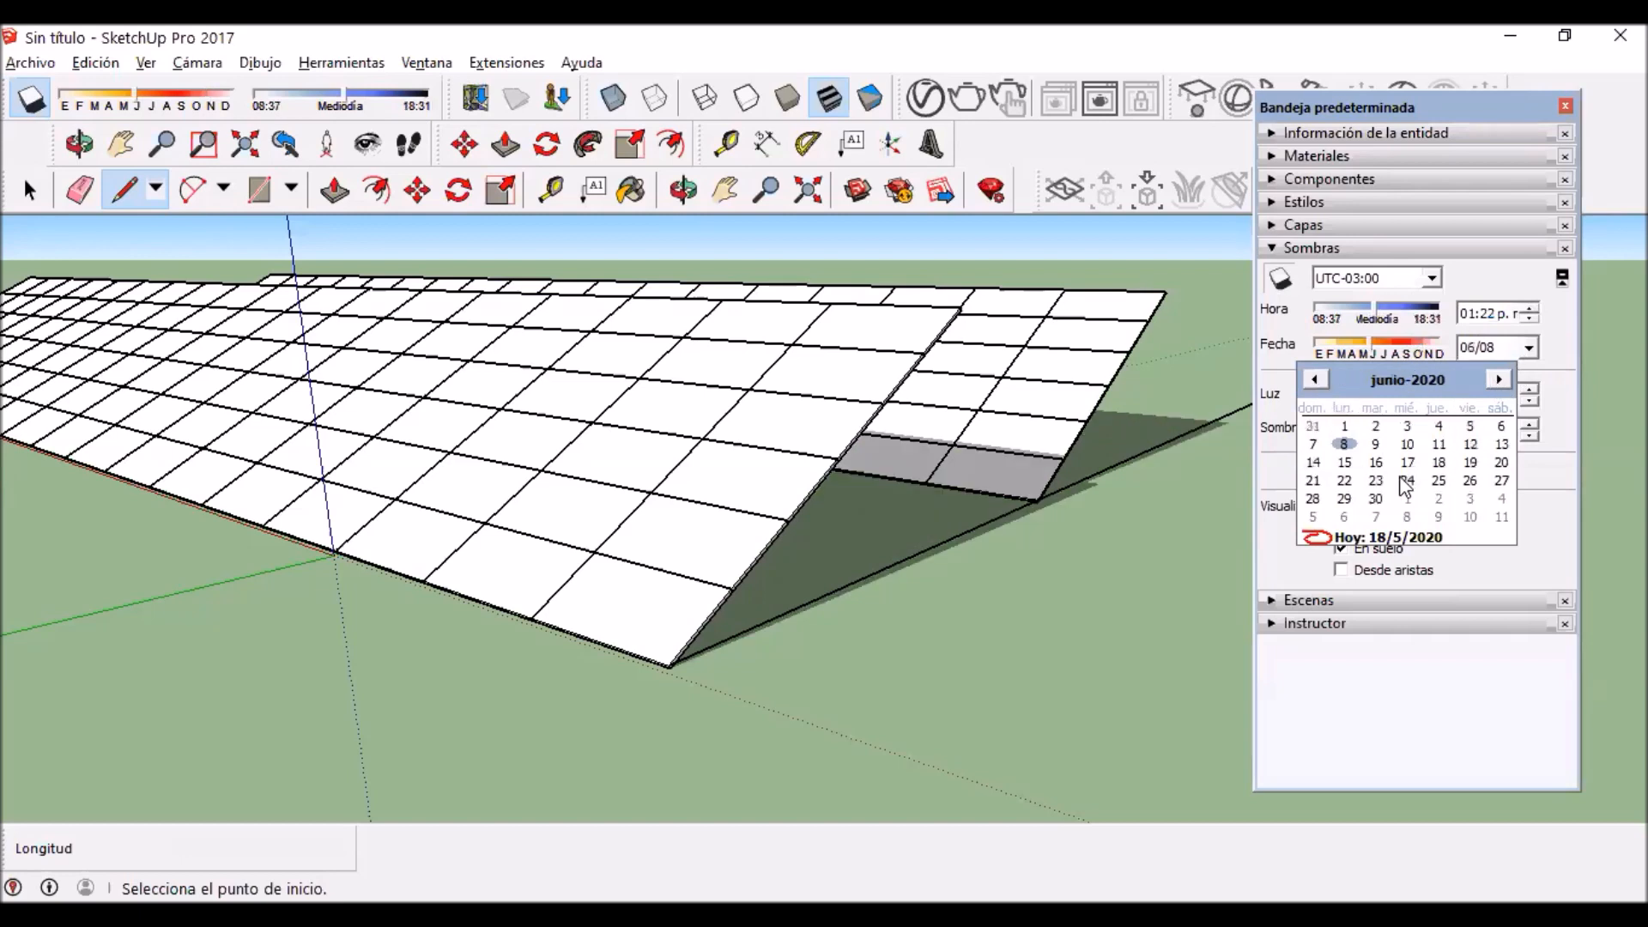
click(1317, 482)
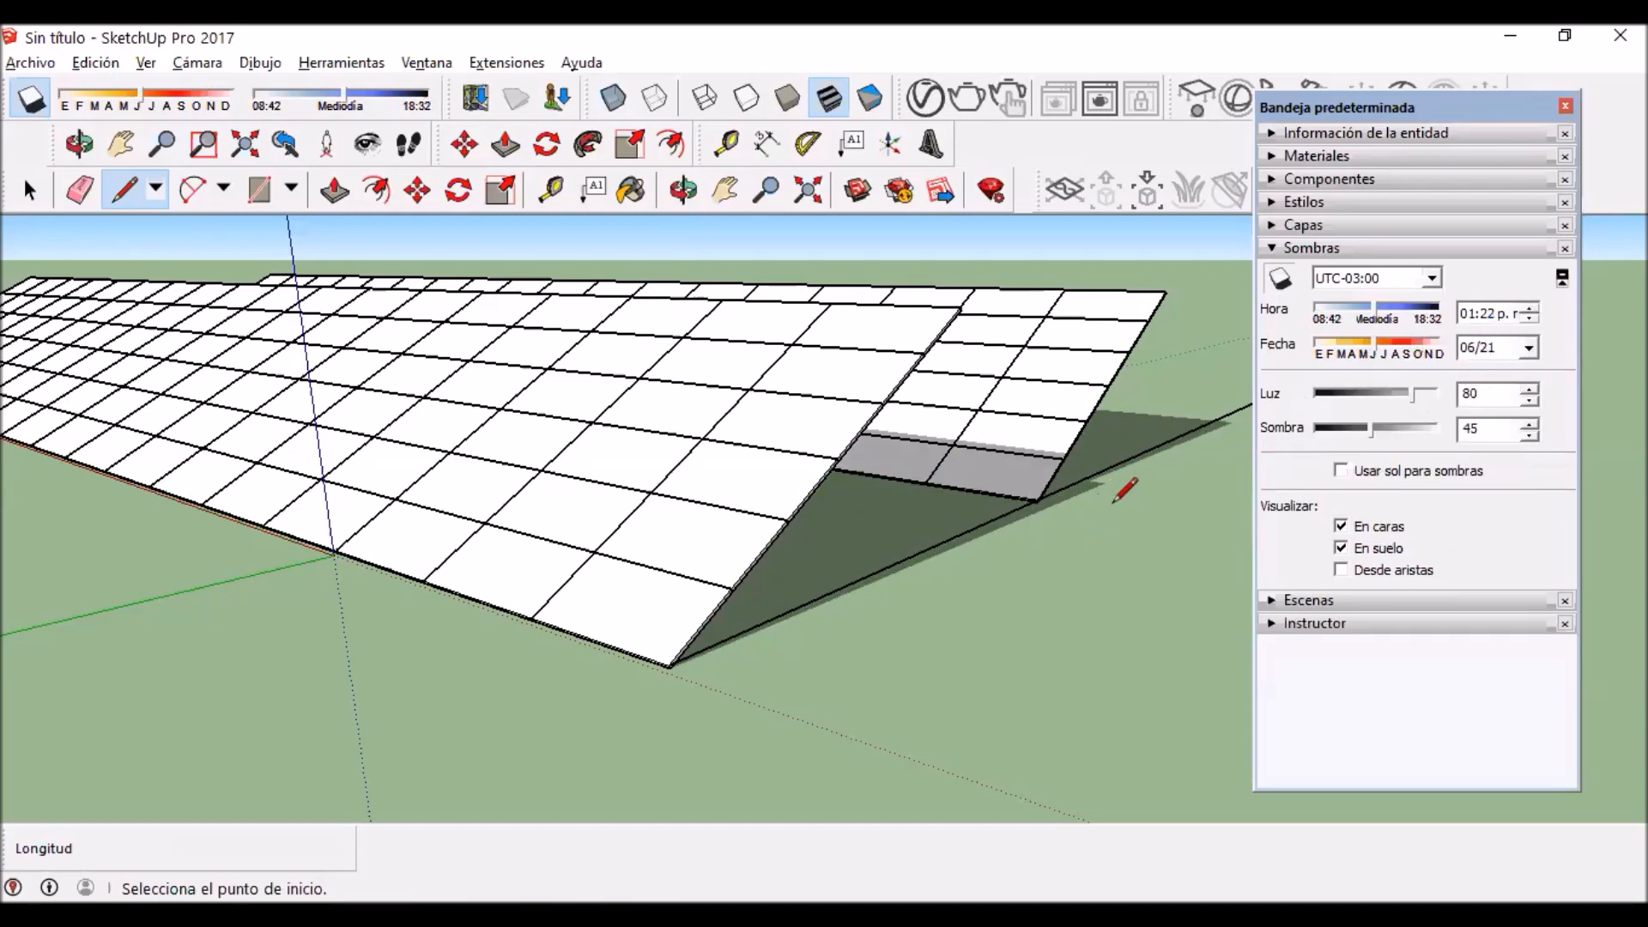
Step: Set the shadow time to 01:42 p.m. to check the shading on the rear row's lower edge
scroll(1098, 481, up, 3)
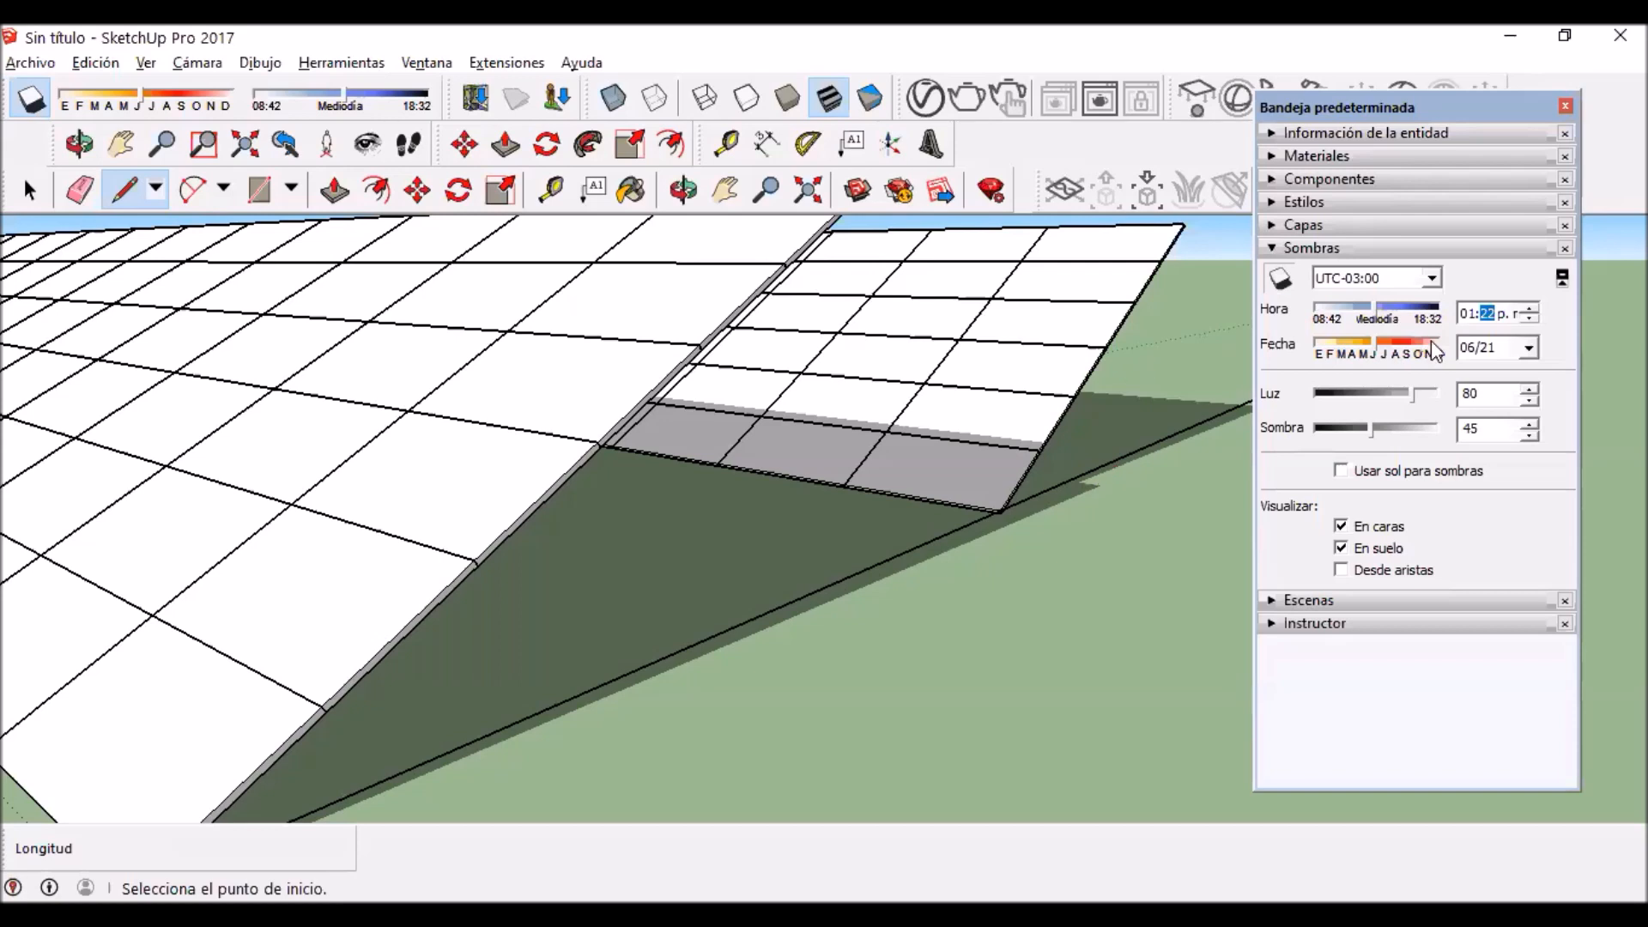
click(1526, 313)
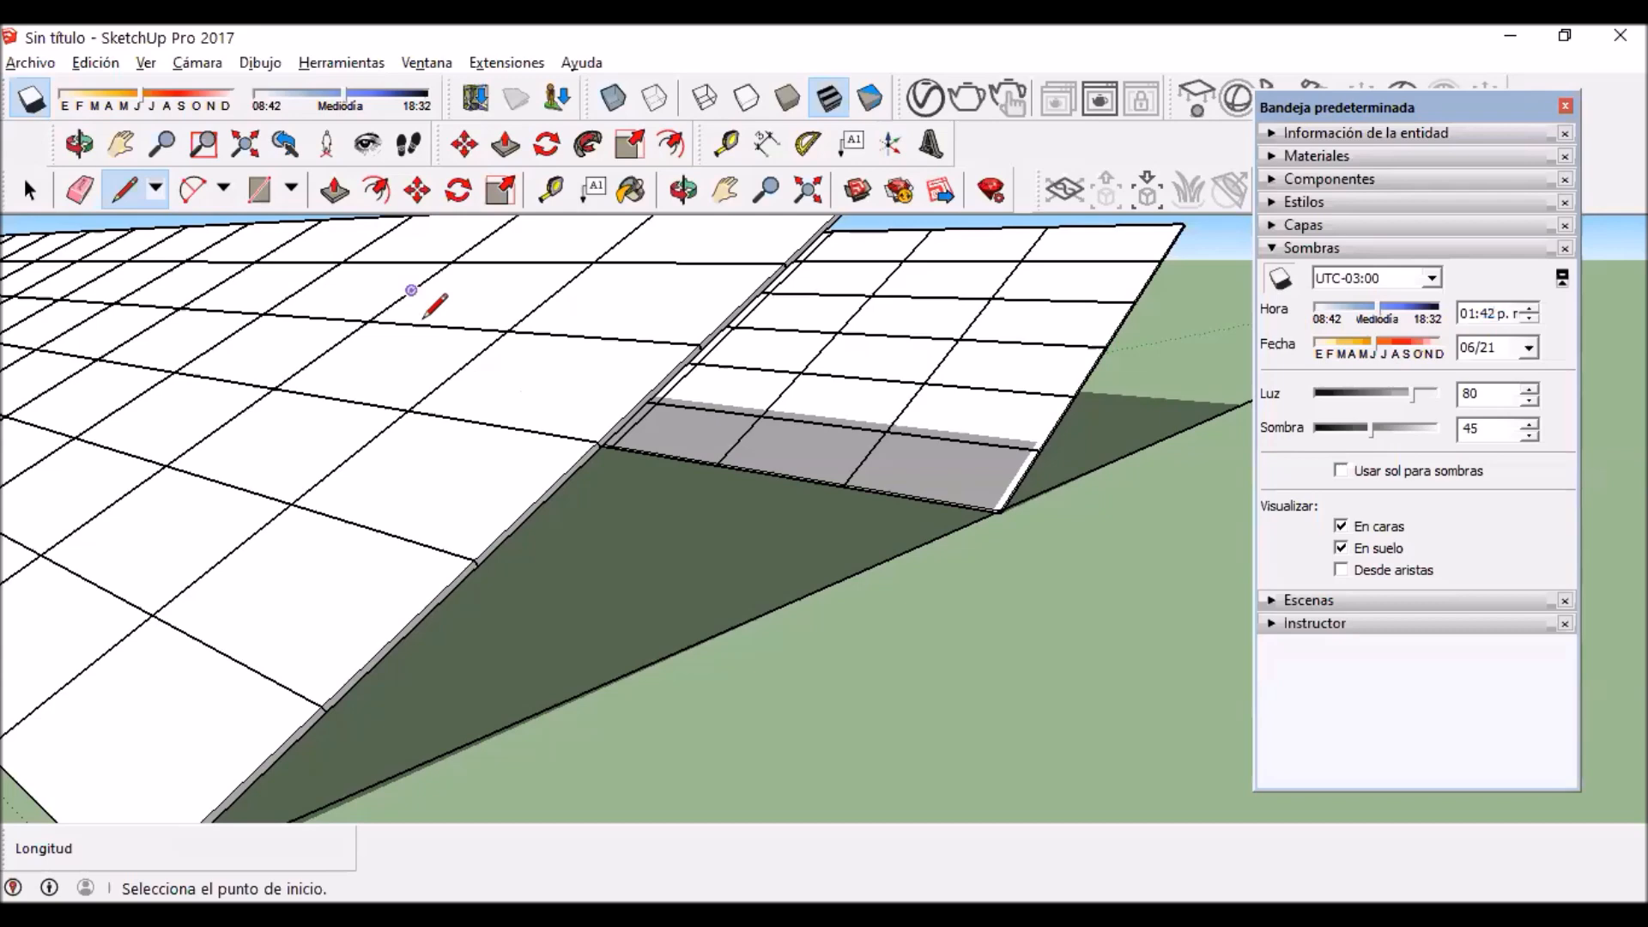
middle_drag(436, 305, 686, 464)
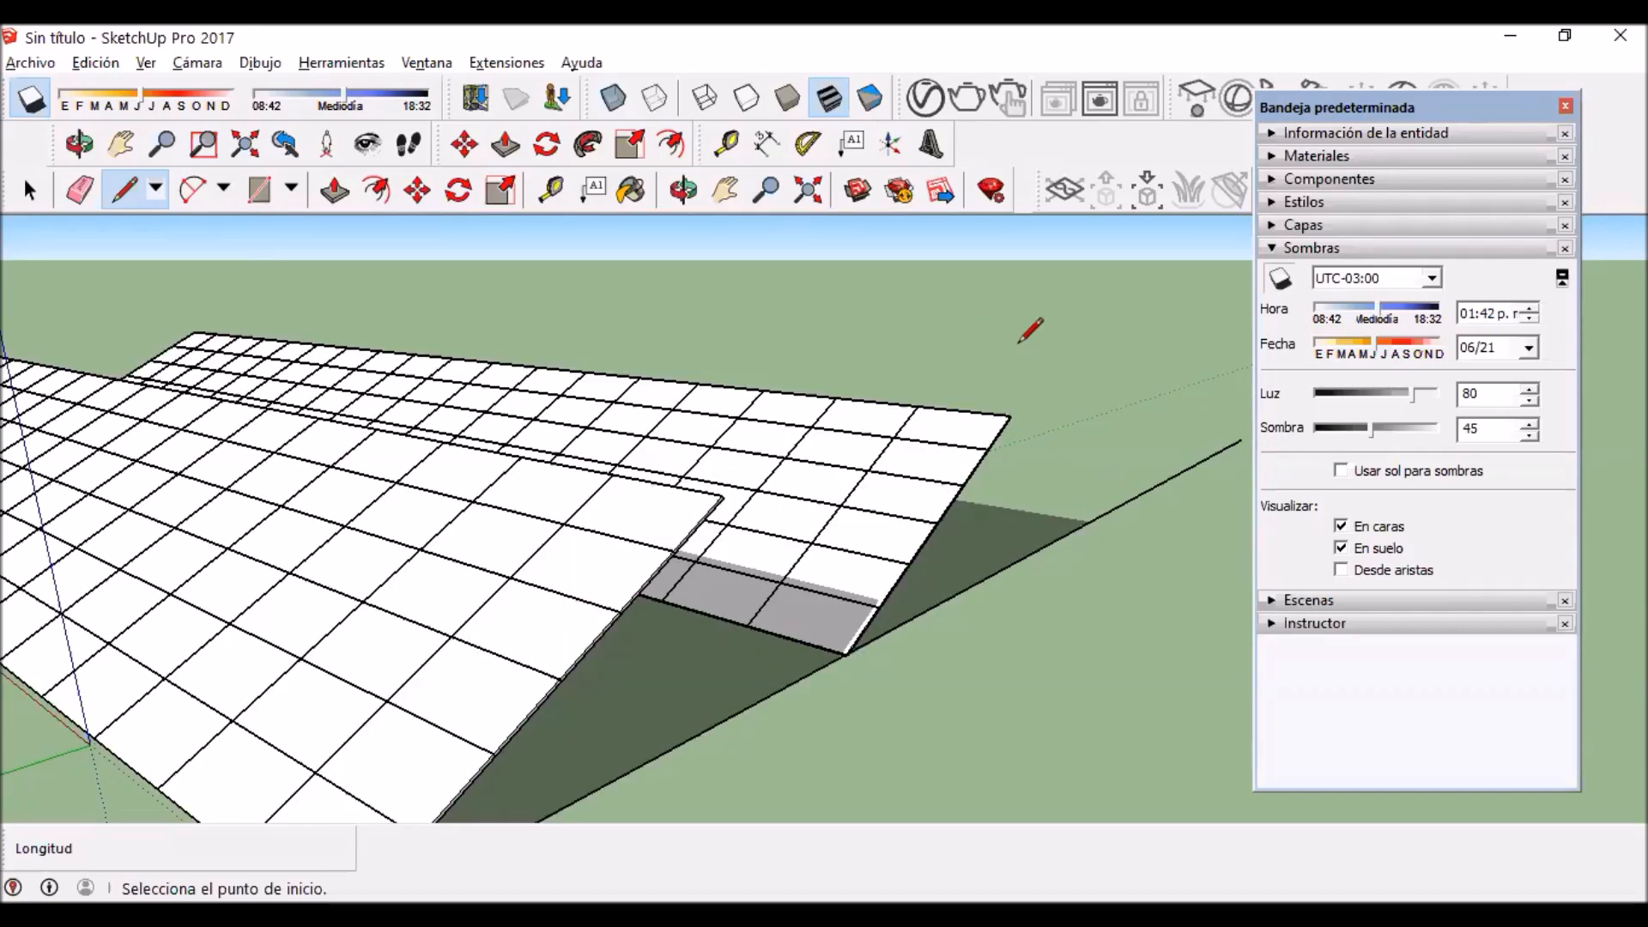
Step: Try 02:42 p.m. as the shadow time, return to 01:42 p.m., and set it to 03:42 p.m
click(1530, 309)
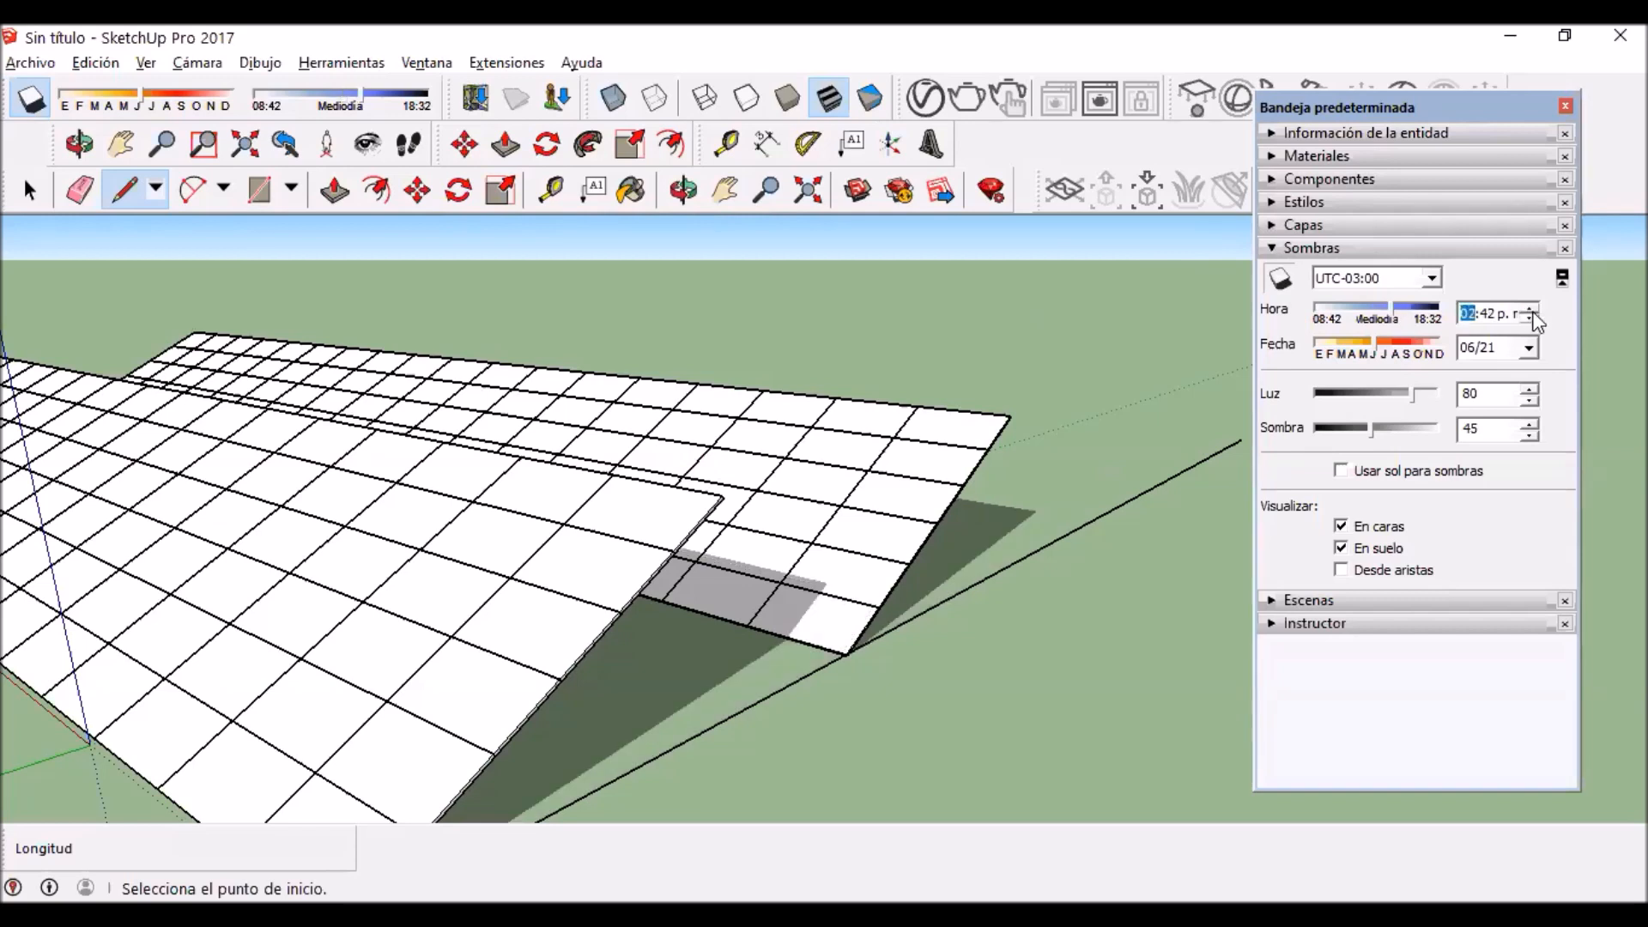
click(1531, 318)
click(1489, 313)
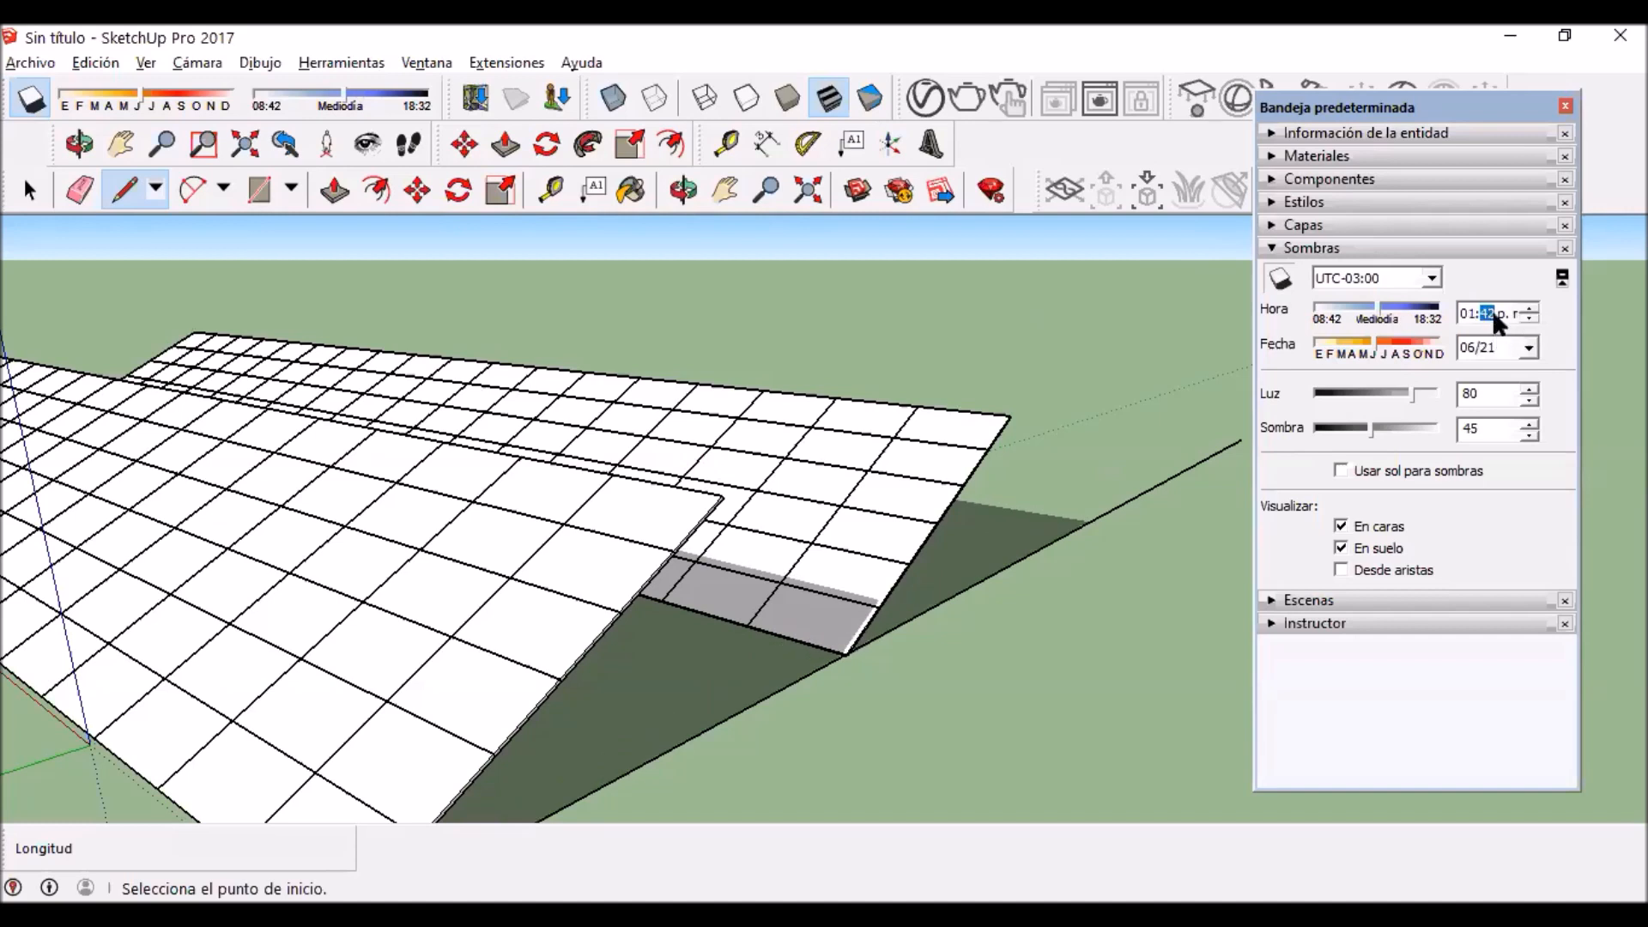
click(1465, 314)
click(1528, 310)
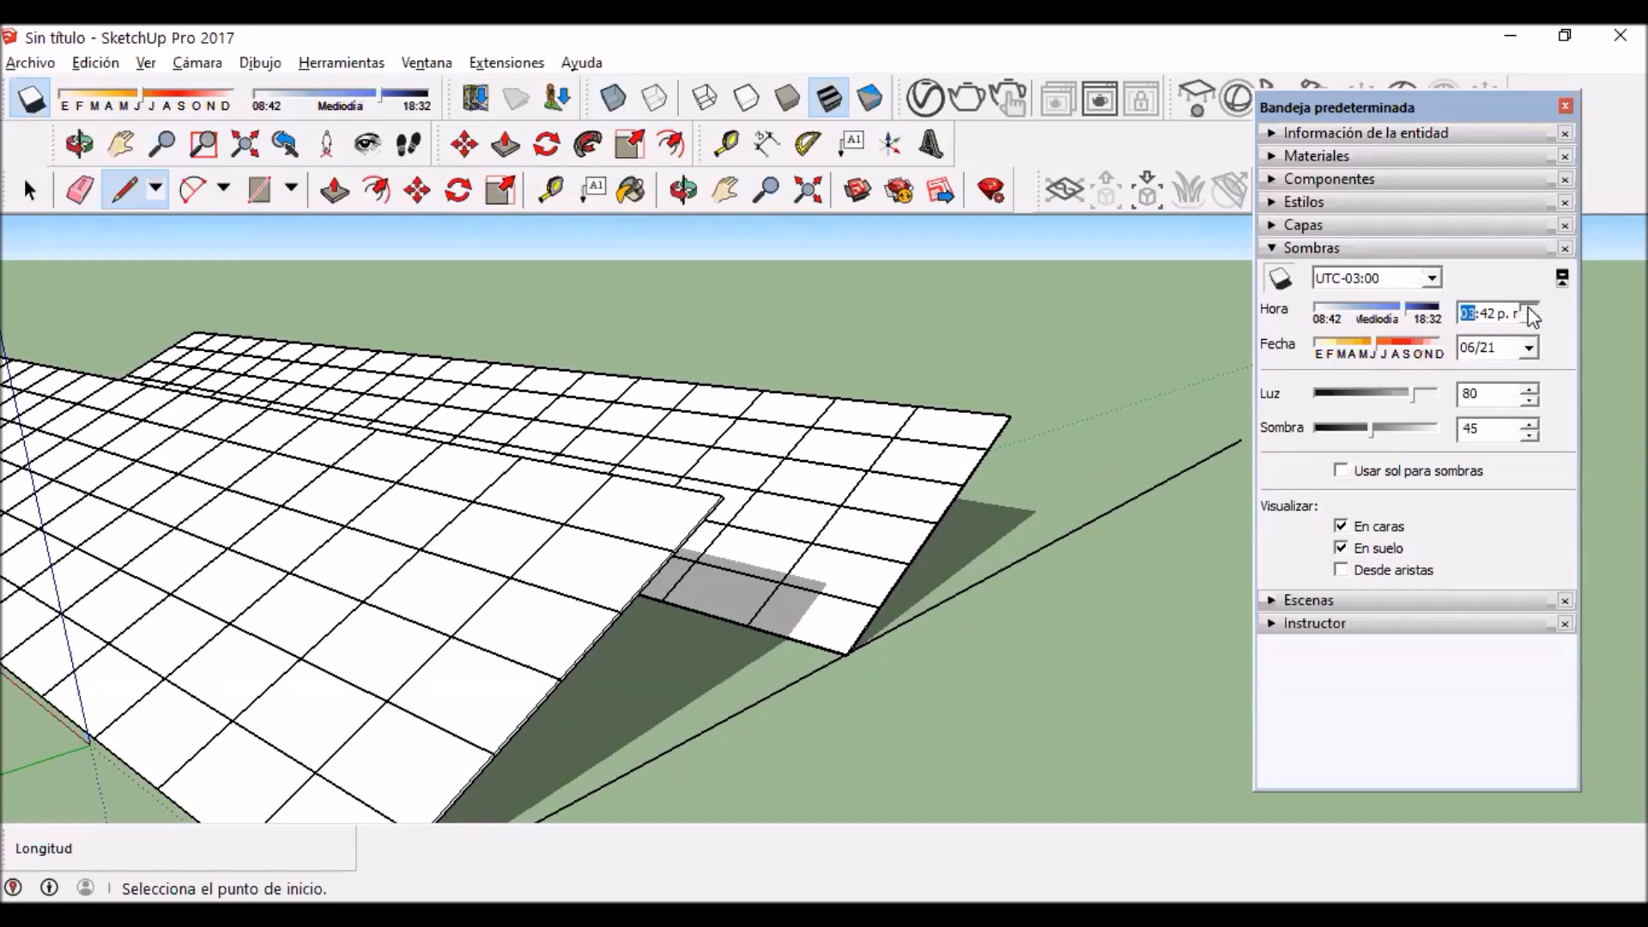
click(1528, 309)
Step: Try to move the rear panel row 1.44 m farther from the front row along the reference line
scroll(620, 419, down, 5)
click(27, 190)
middle_drag(662, 607, 733, 400)
click(733, 400)
scroll(766, 633, up, 5)
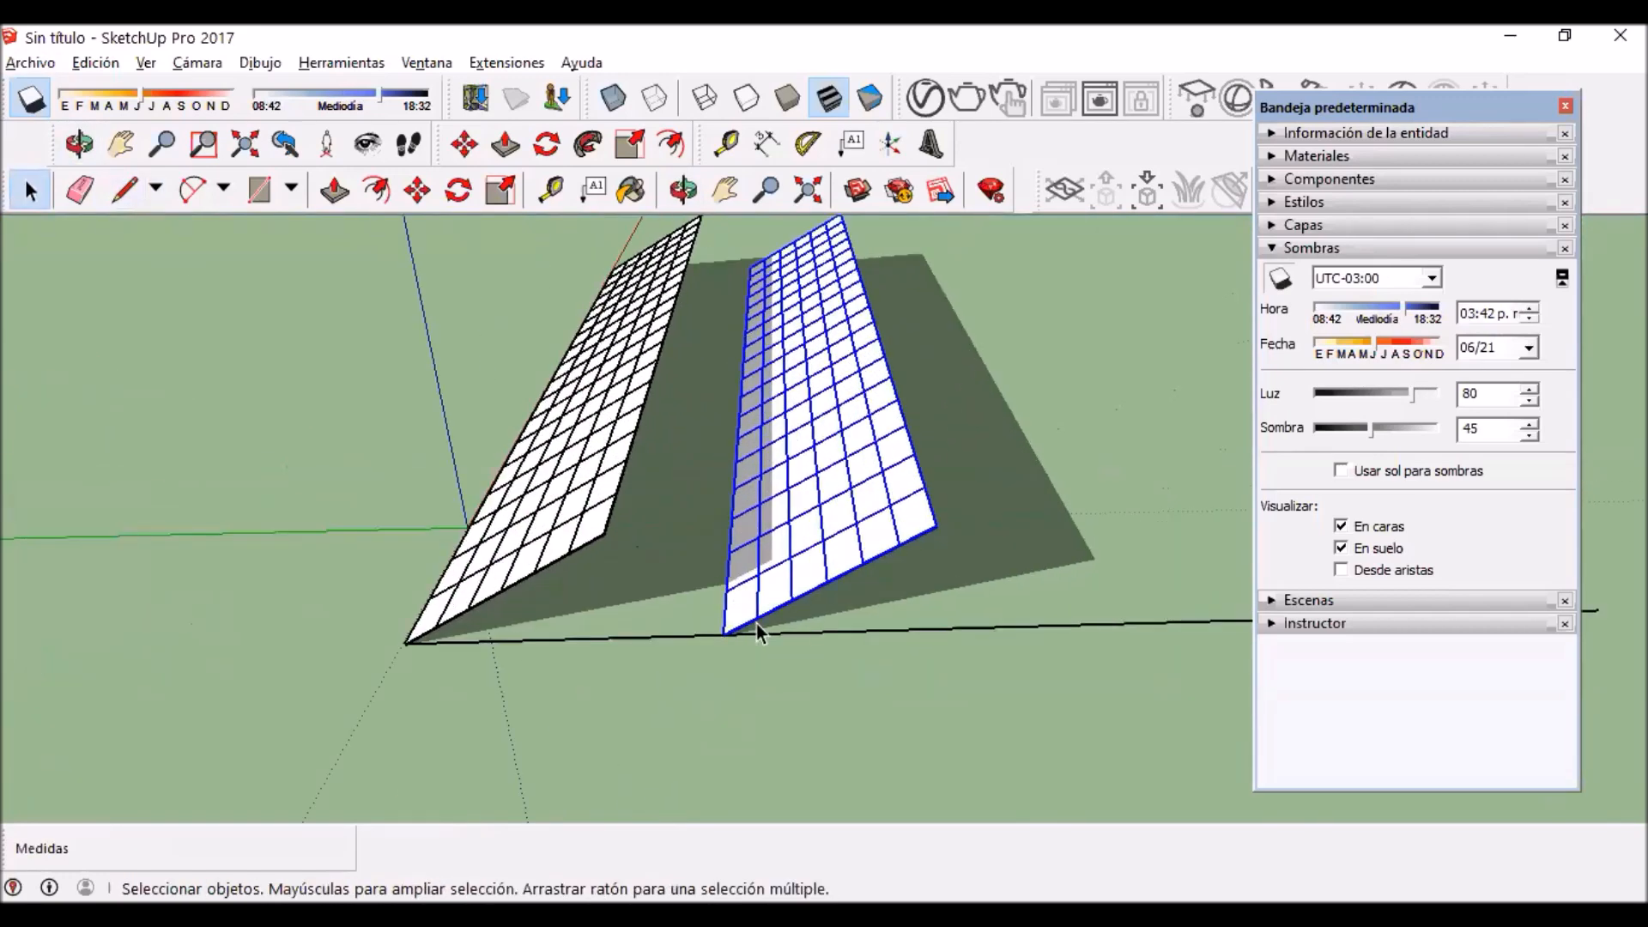
scroll(764, 625, up, 8)
key(m)
click(650, 665)
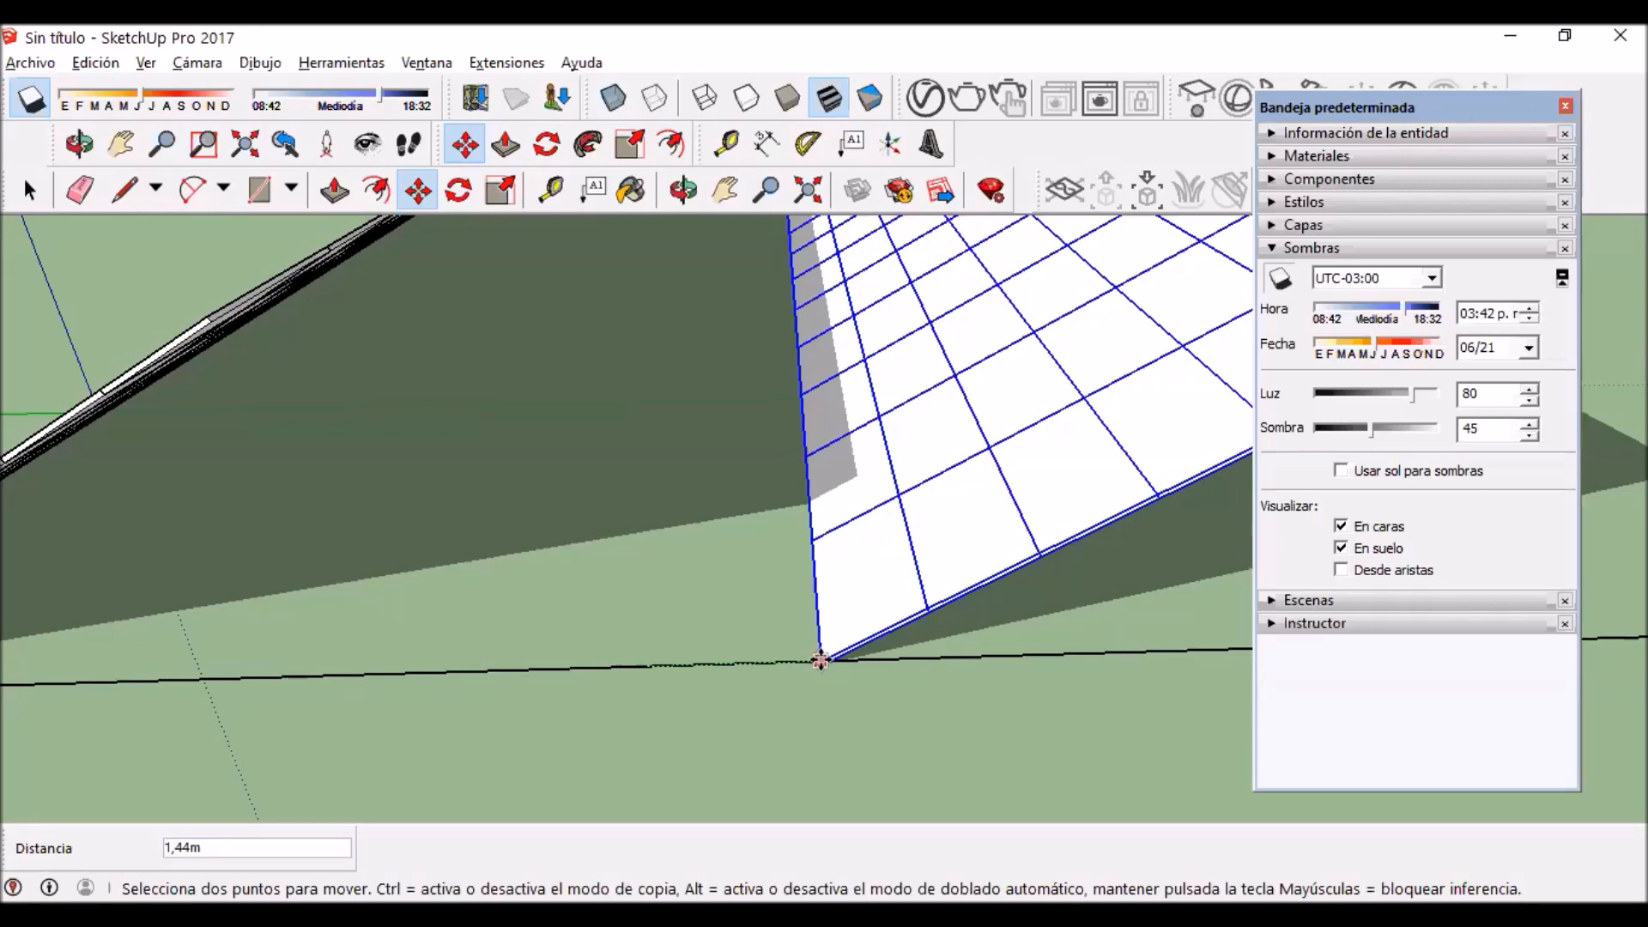
click(31, 190)
Step: Examine which panels of the rear row are shaded by the front row along the lower edge
scroll(592, 511, down, 8)
middle_drag(711, 392, 912, 447)
scroll(924, 518, up, 5)
middle_drag(771, 456, 654, 324)
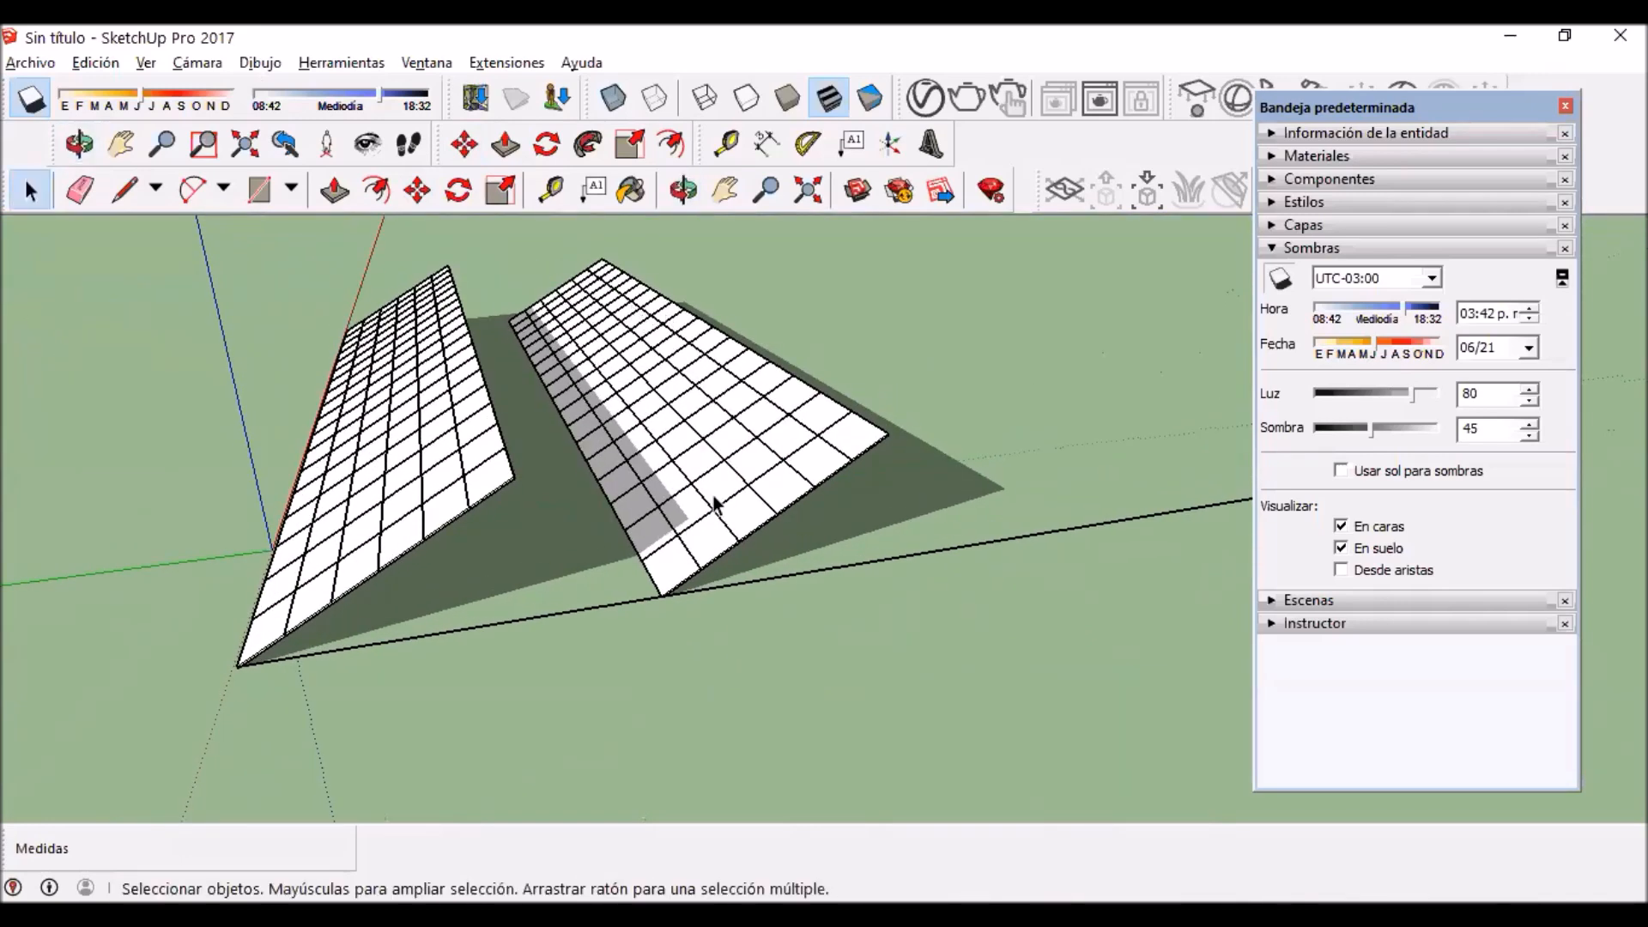
scroll(604, 506, up, 2)
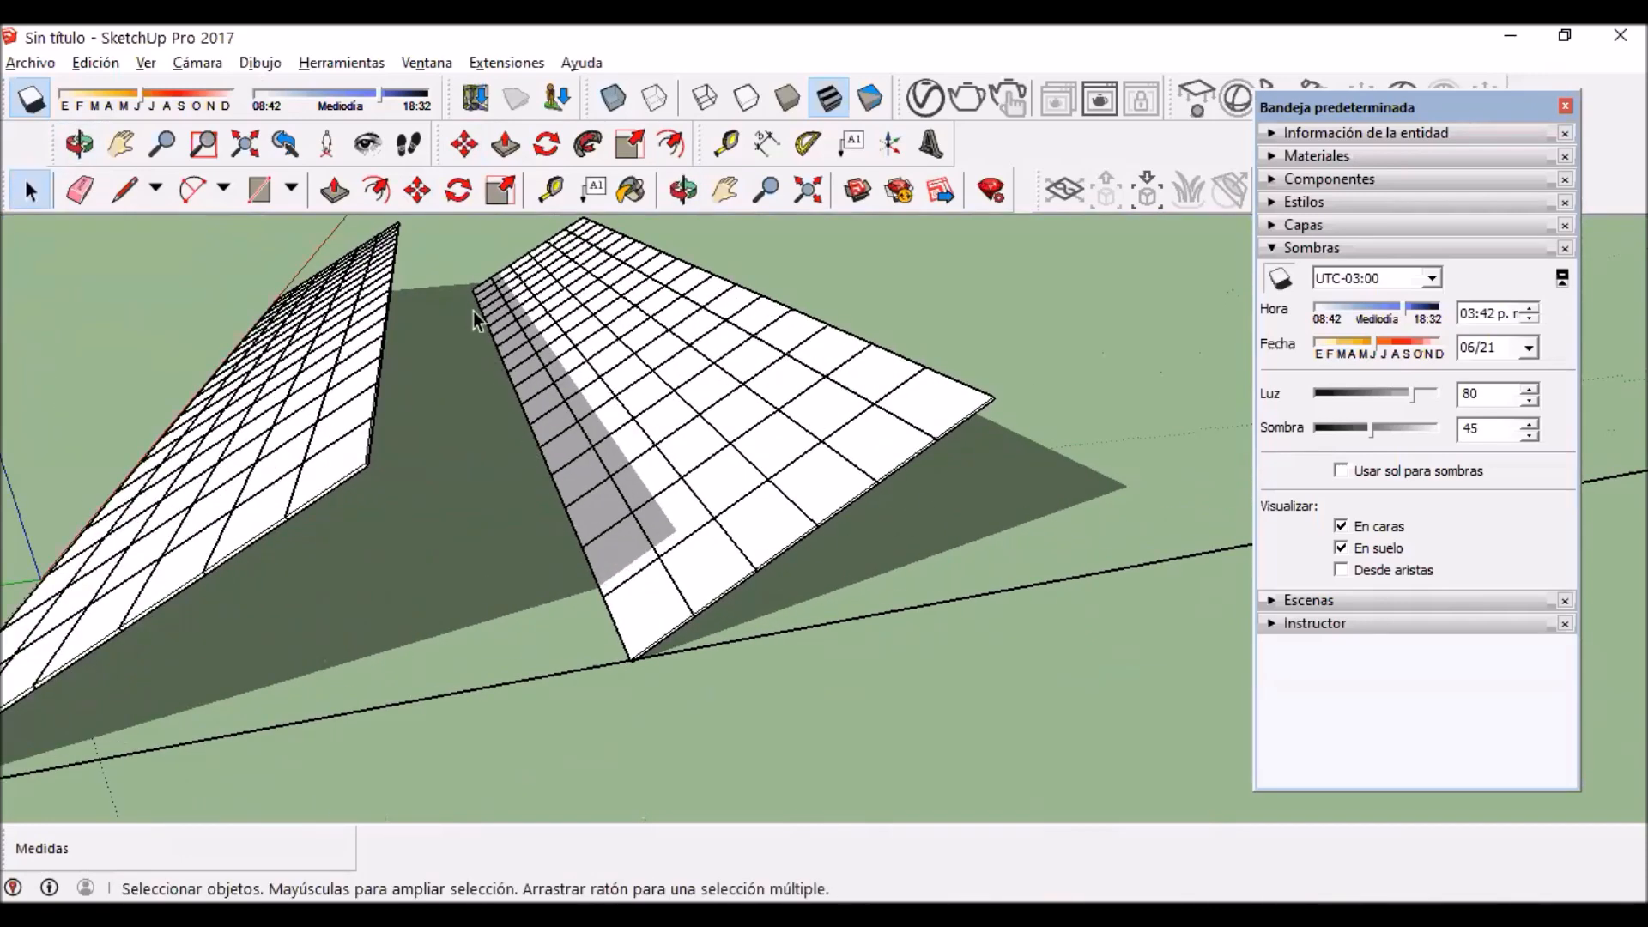
scroll(637, 569, up, 2)
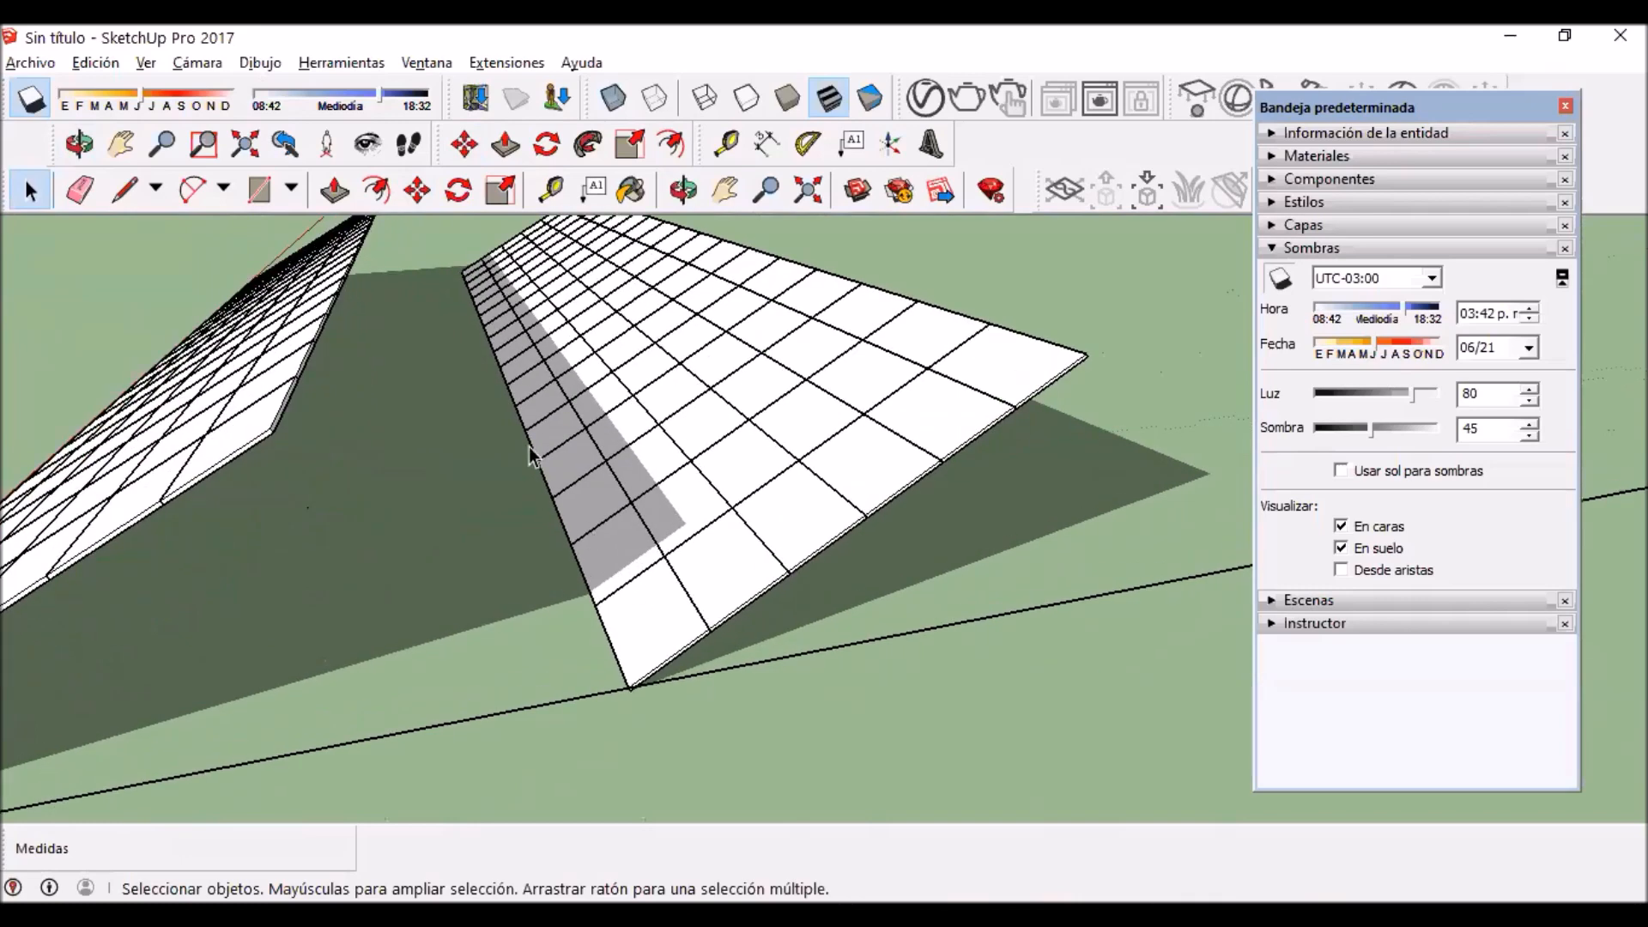
scroll(667, 515, up, 4)
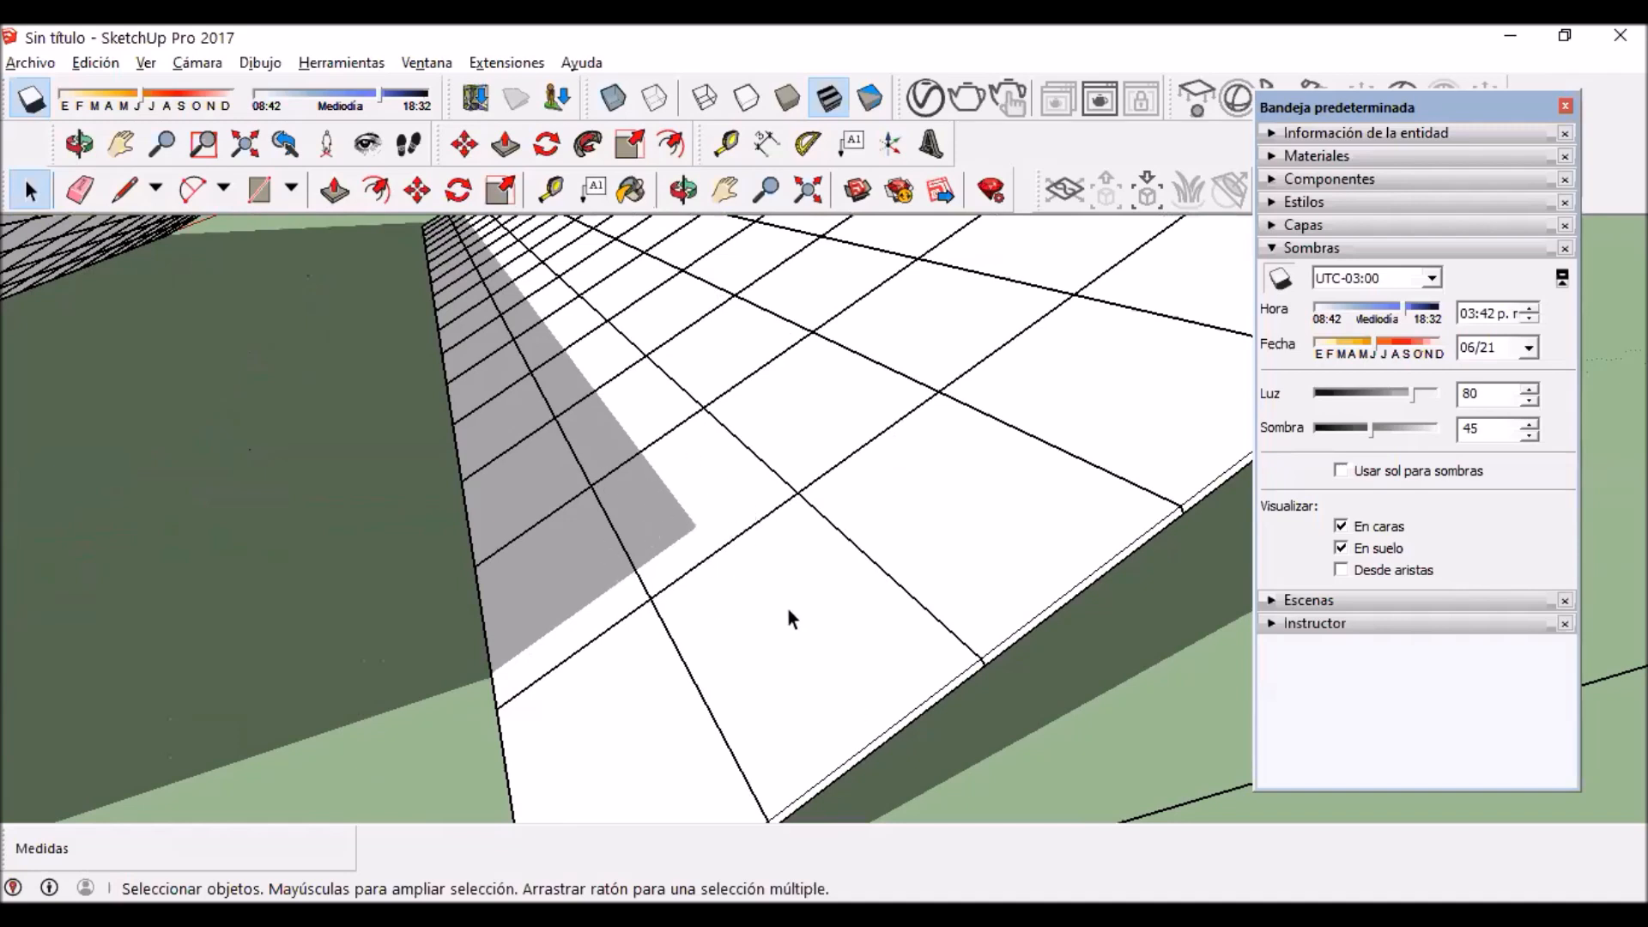
scroll(579, 392, down, 1)
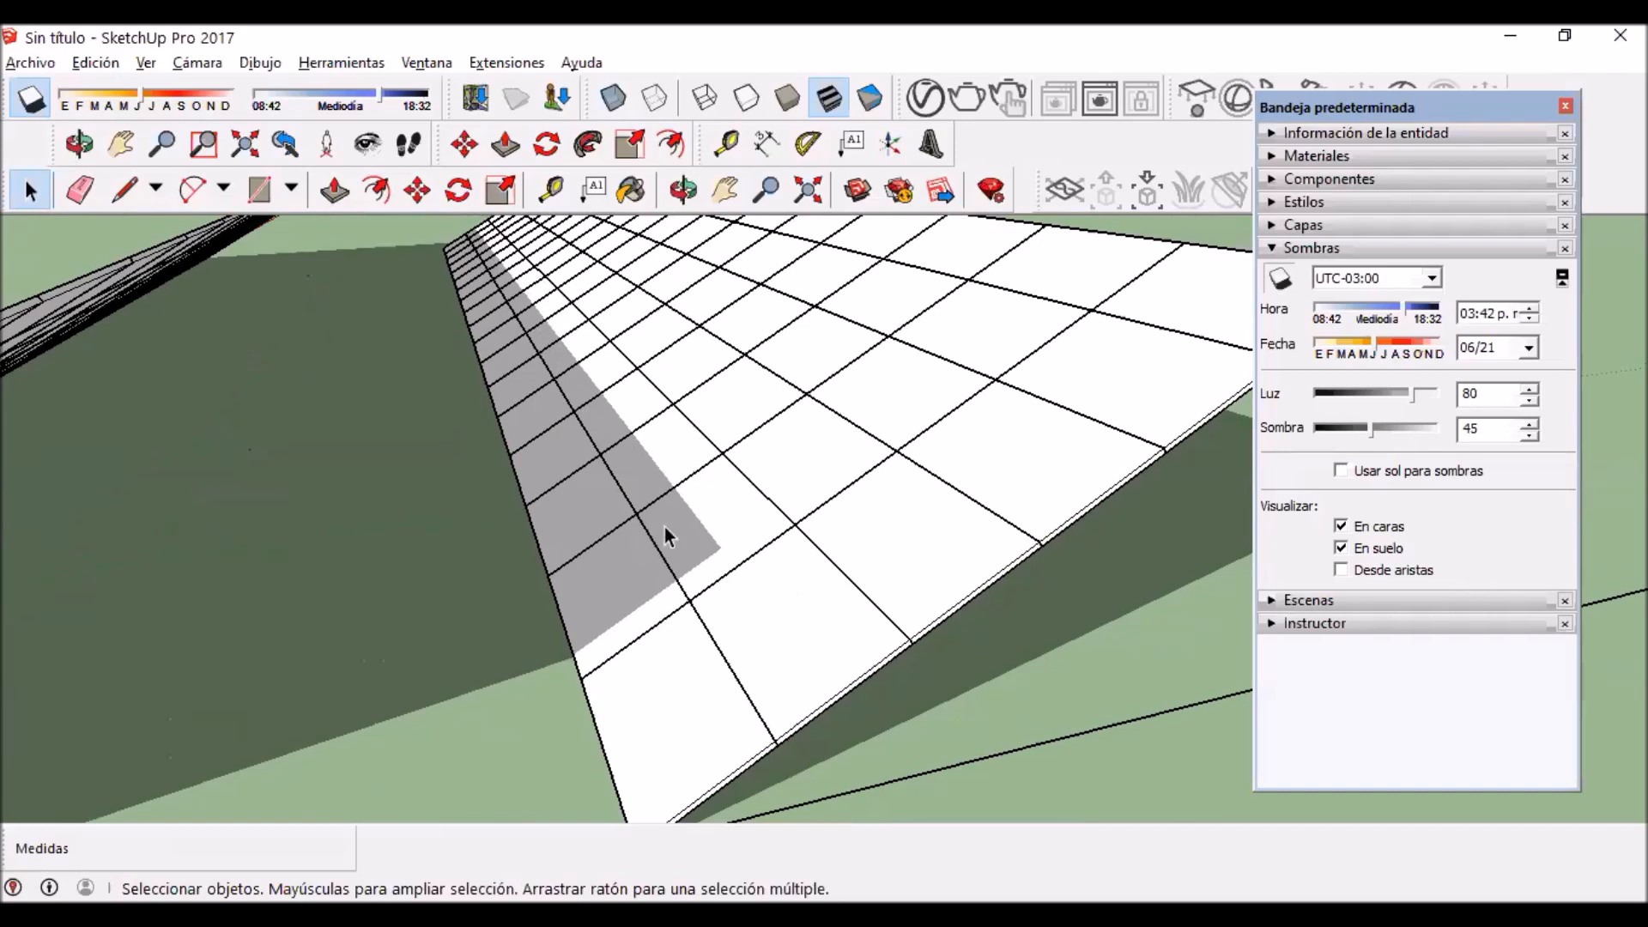
Step: Place two stacked panels on open ground beside the rear row, copied from its lower corner panel and turned lengthwise up the slope
scroll(601, 558, down, 3)
scroll(670, 481, up, 3)
click(662, 684)
scroll(661, 679, down, 4)
scroll(848, 644, up, 4)
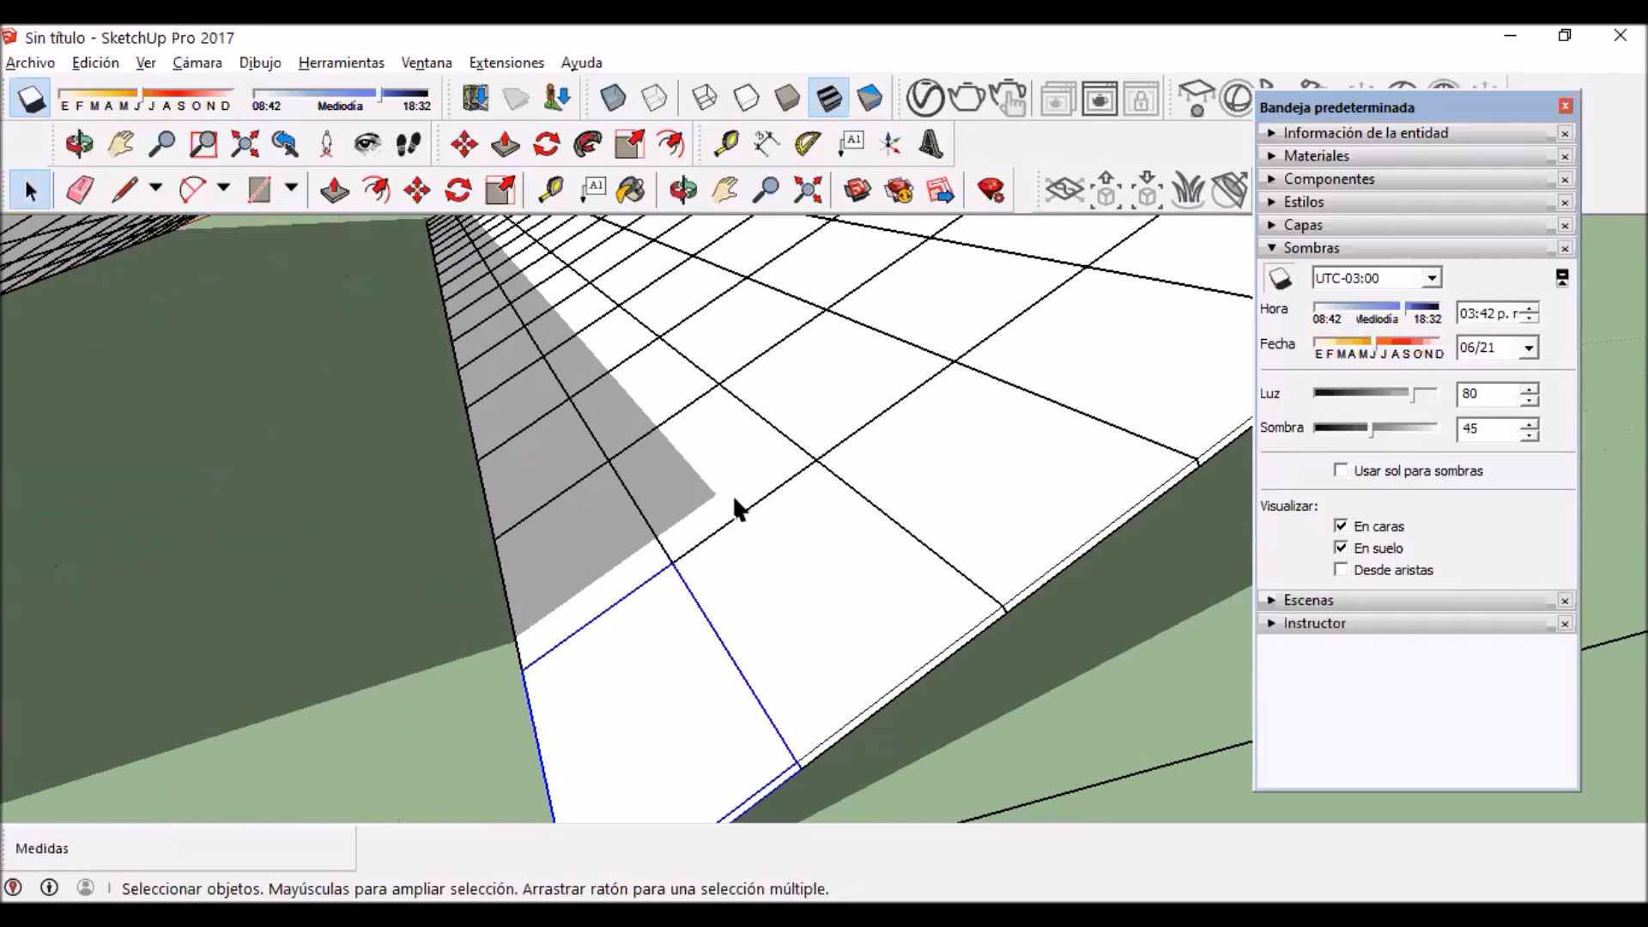
scroll(756, 592, down, 5)
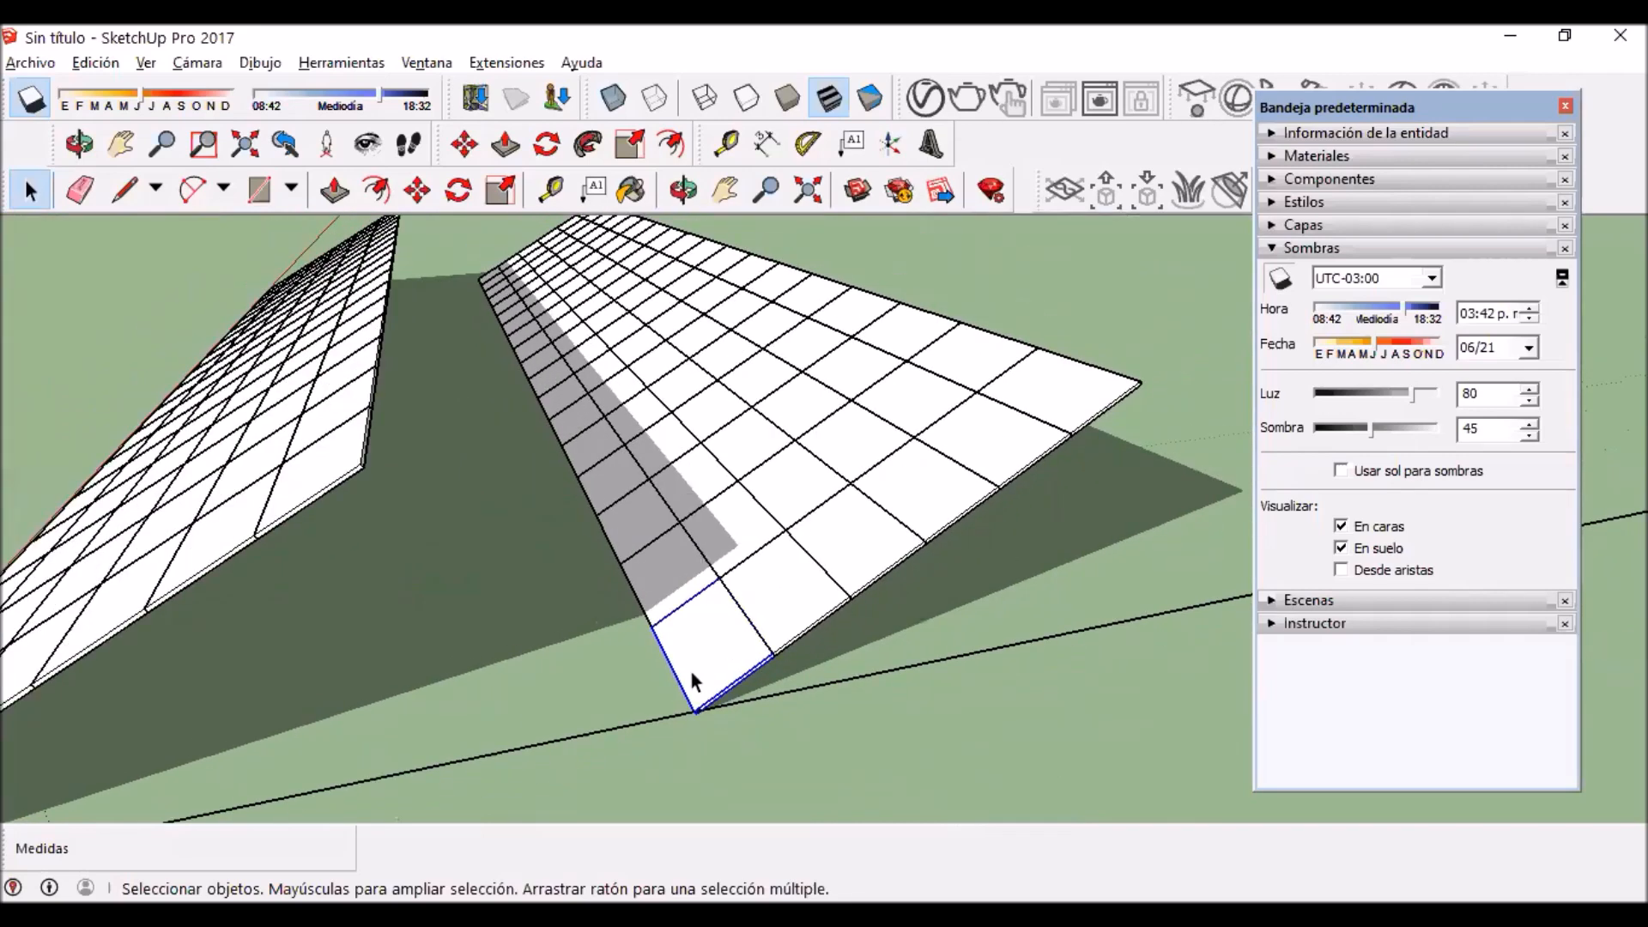
key(m)
scroll(691, 661, down, 2)
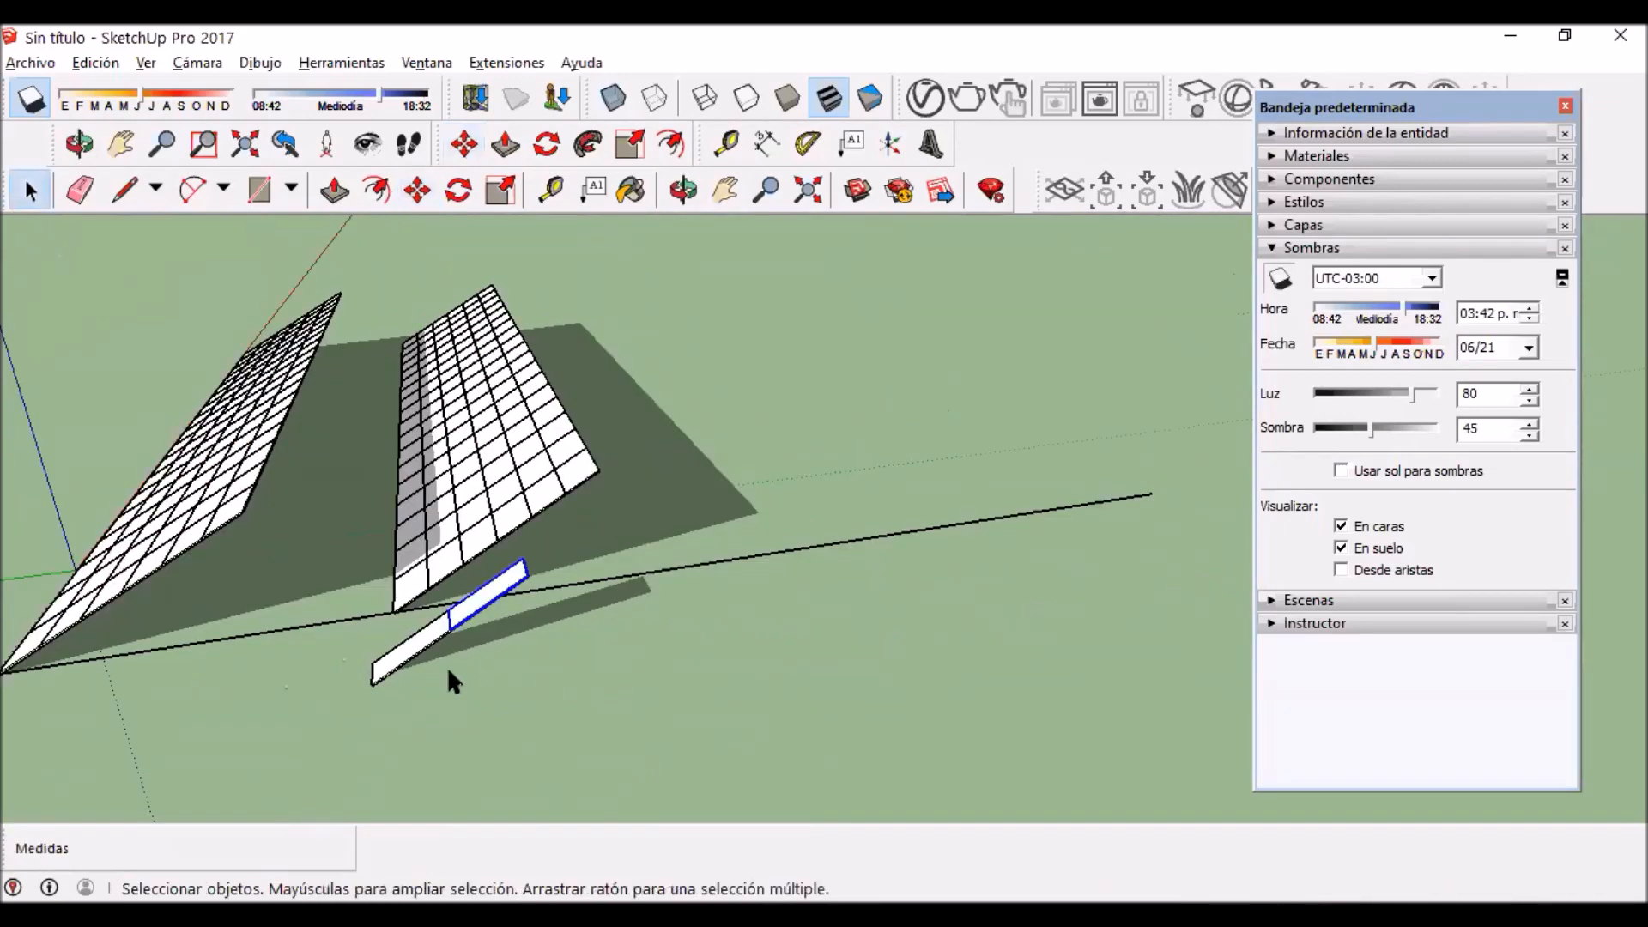
scroll(449, 673, down, 4)
middle_drag(567, 657, 770, 627)
scroll(770, 635, up, 2)
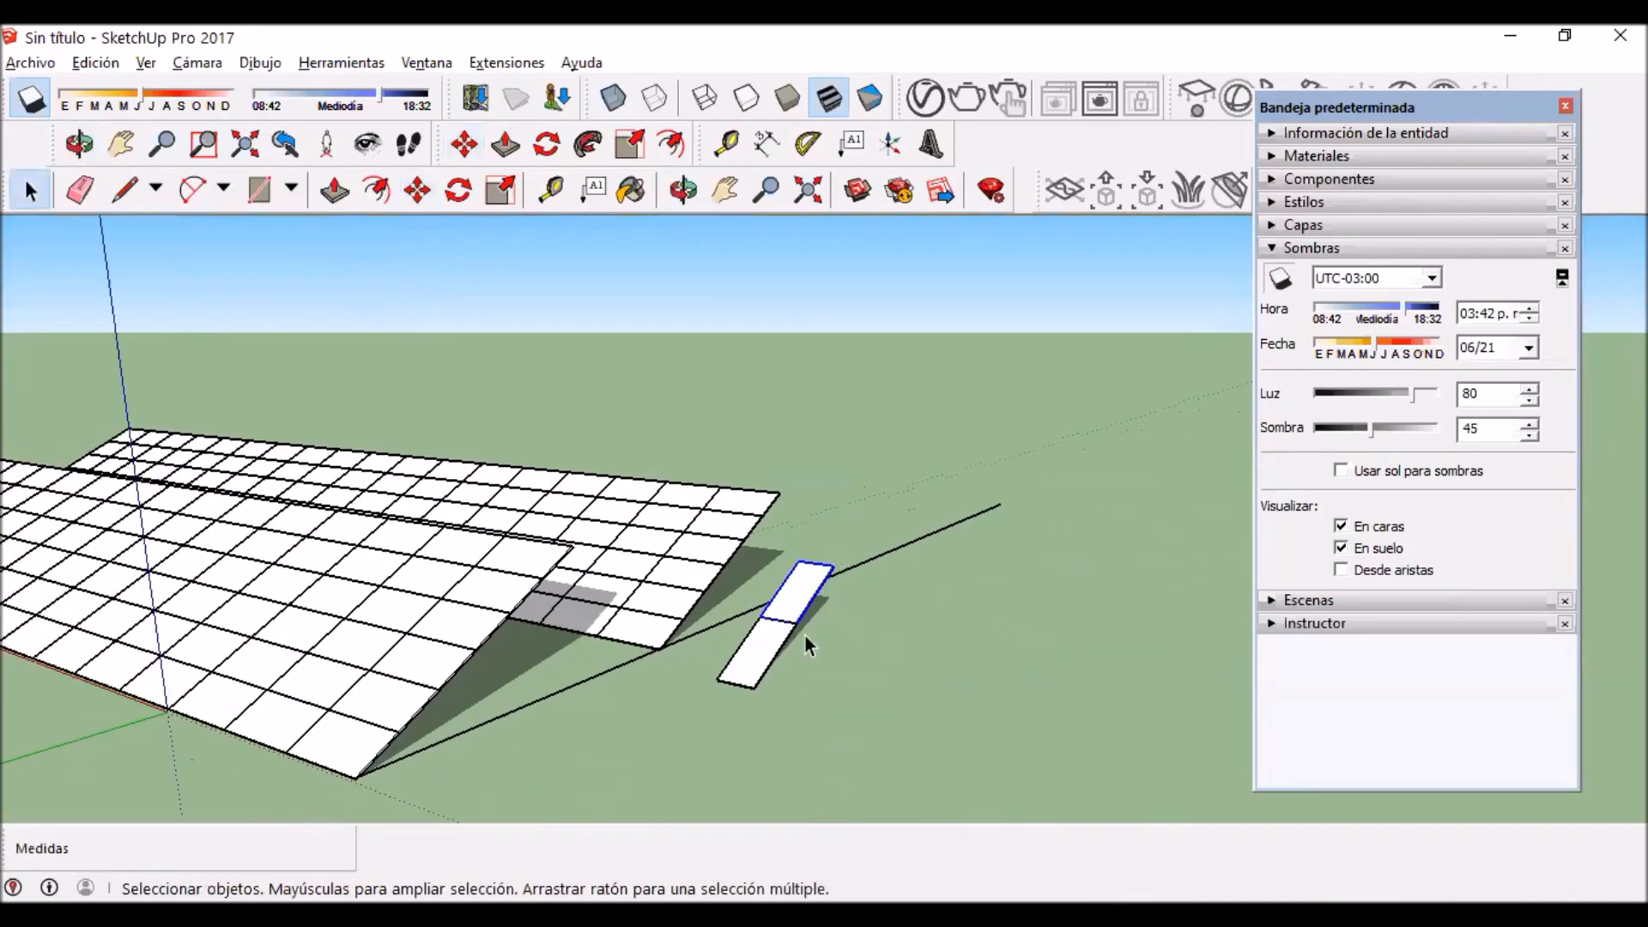
Step: Set the lengthwise panels against the rear row's outer end and add a third one to reach the top edge
scroll(805, 636, up, 3)
click(685, 658)
shift+click(764, 562)
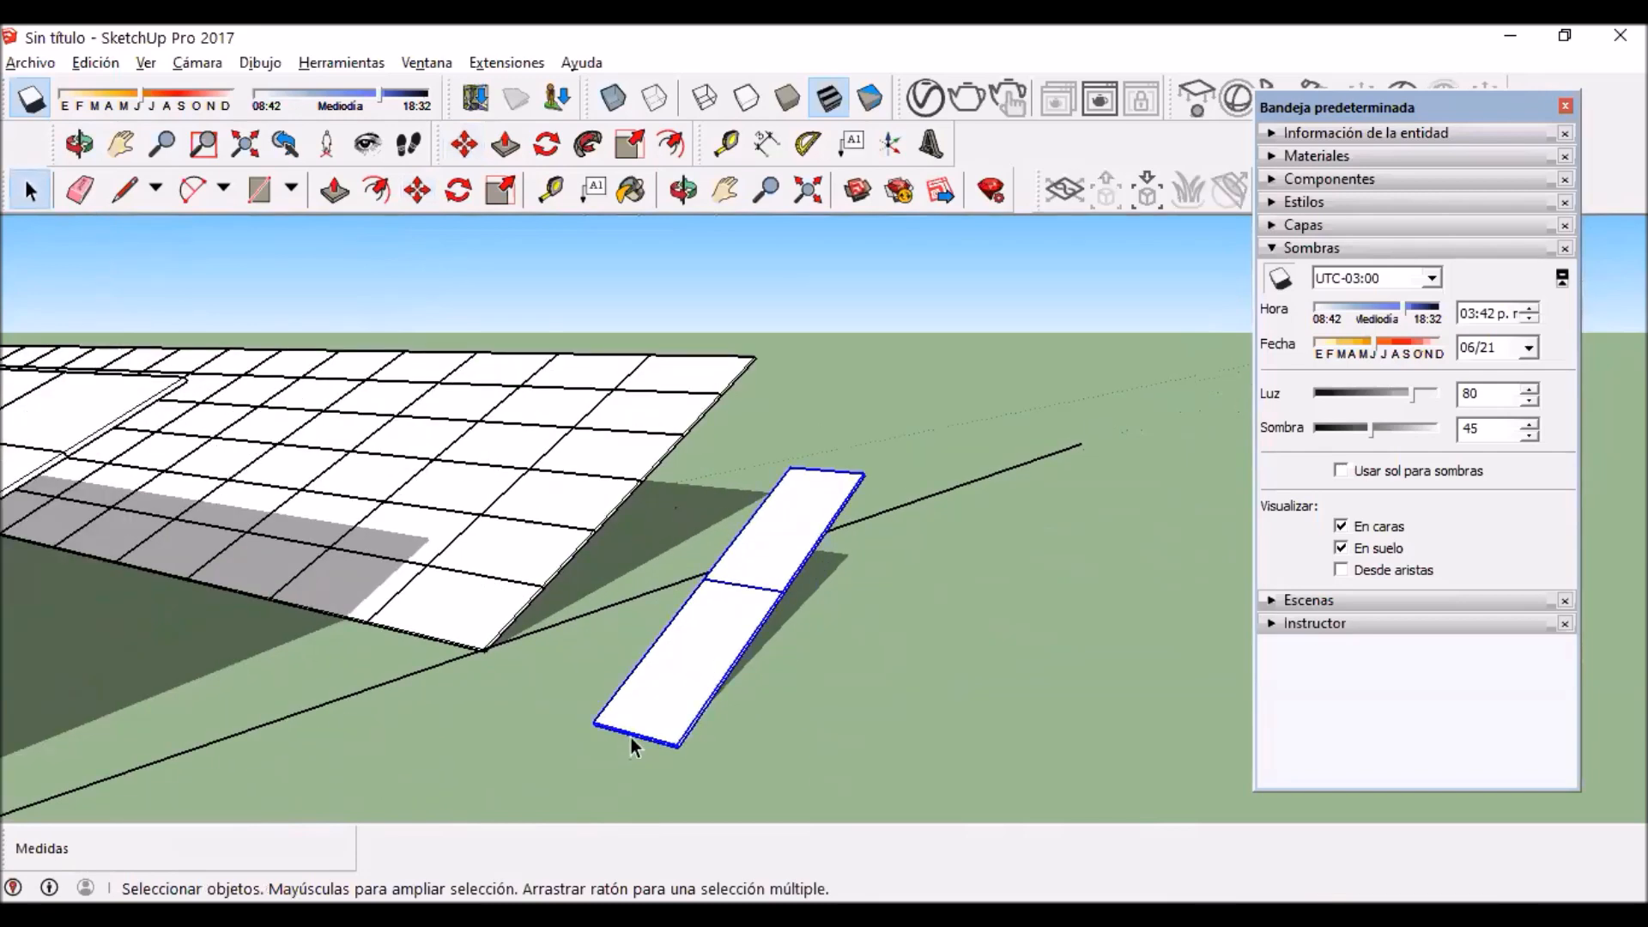
scroll(636, 734, up, 5)
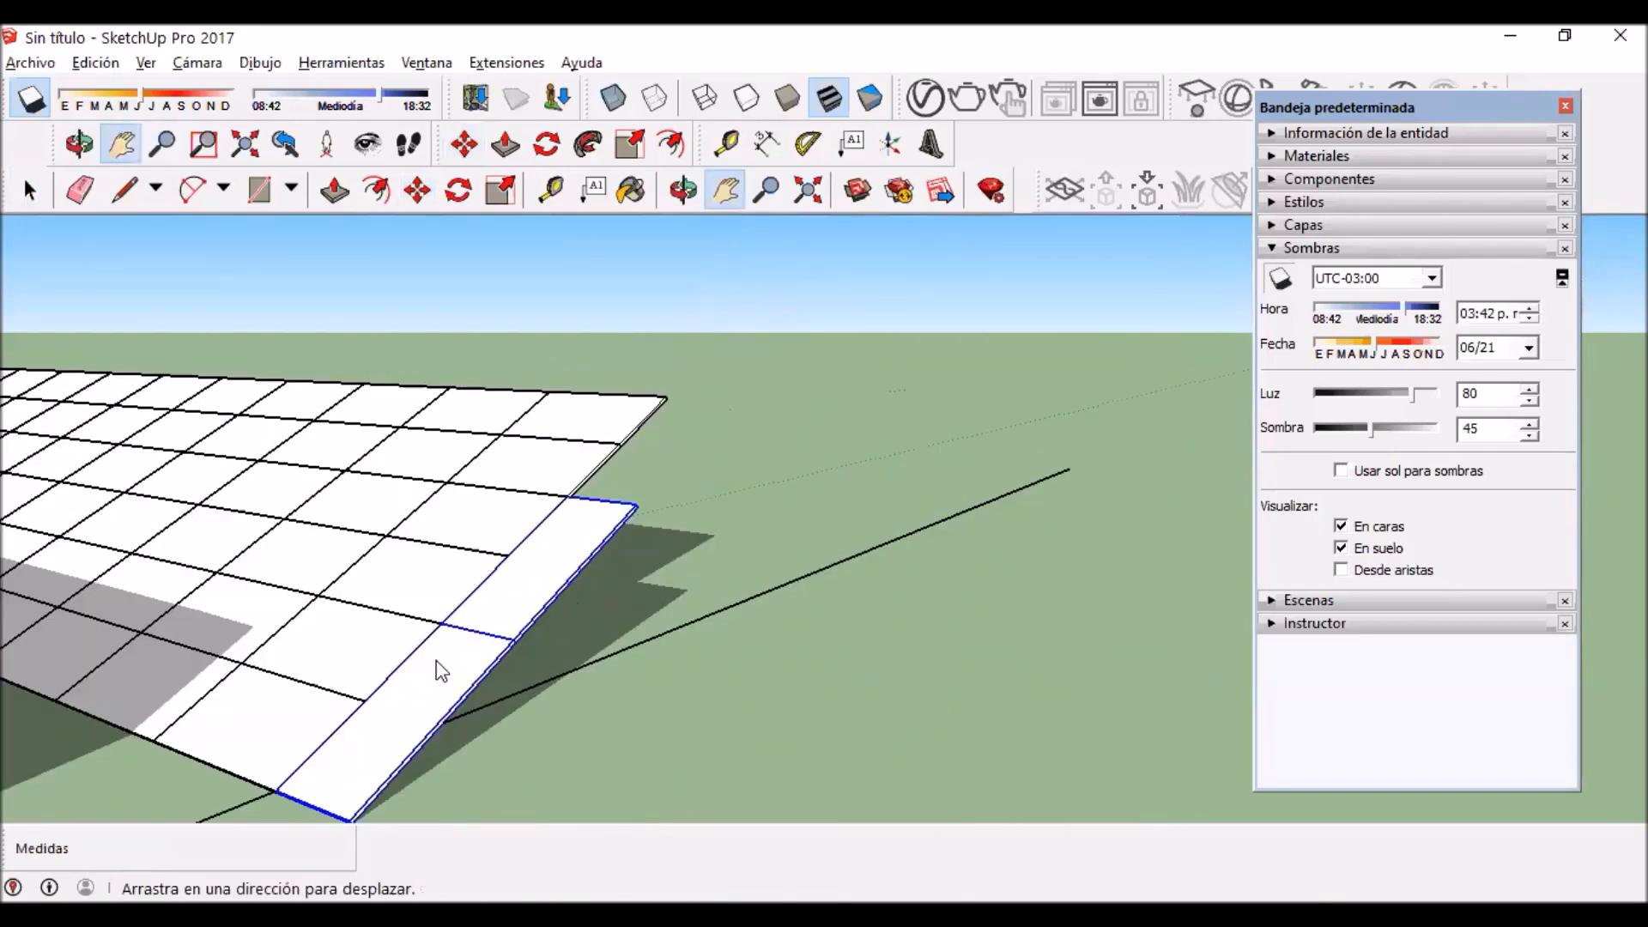
middle_drag(436, 666, 528, 629)
right_click(527, 629)
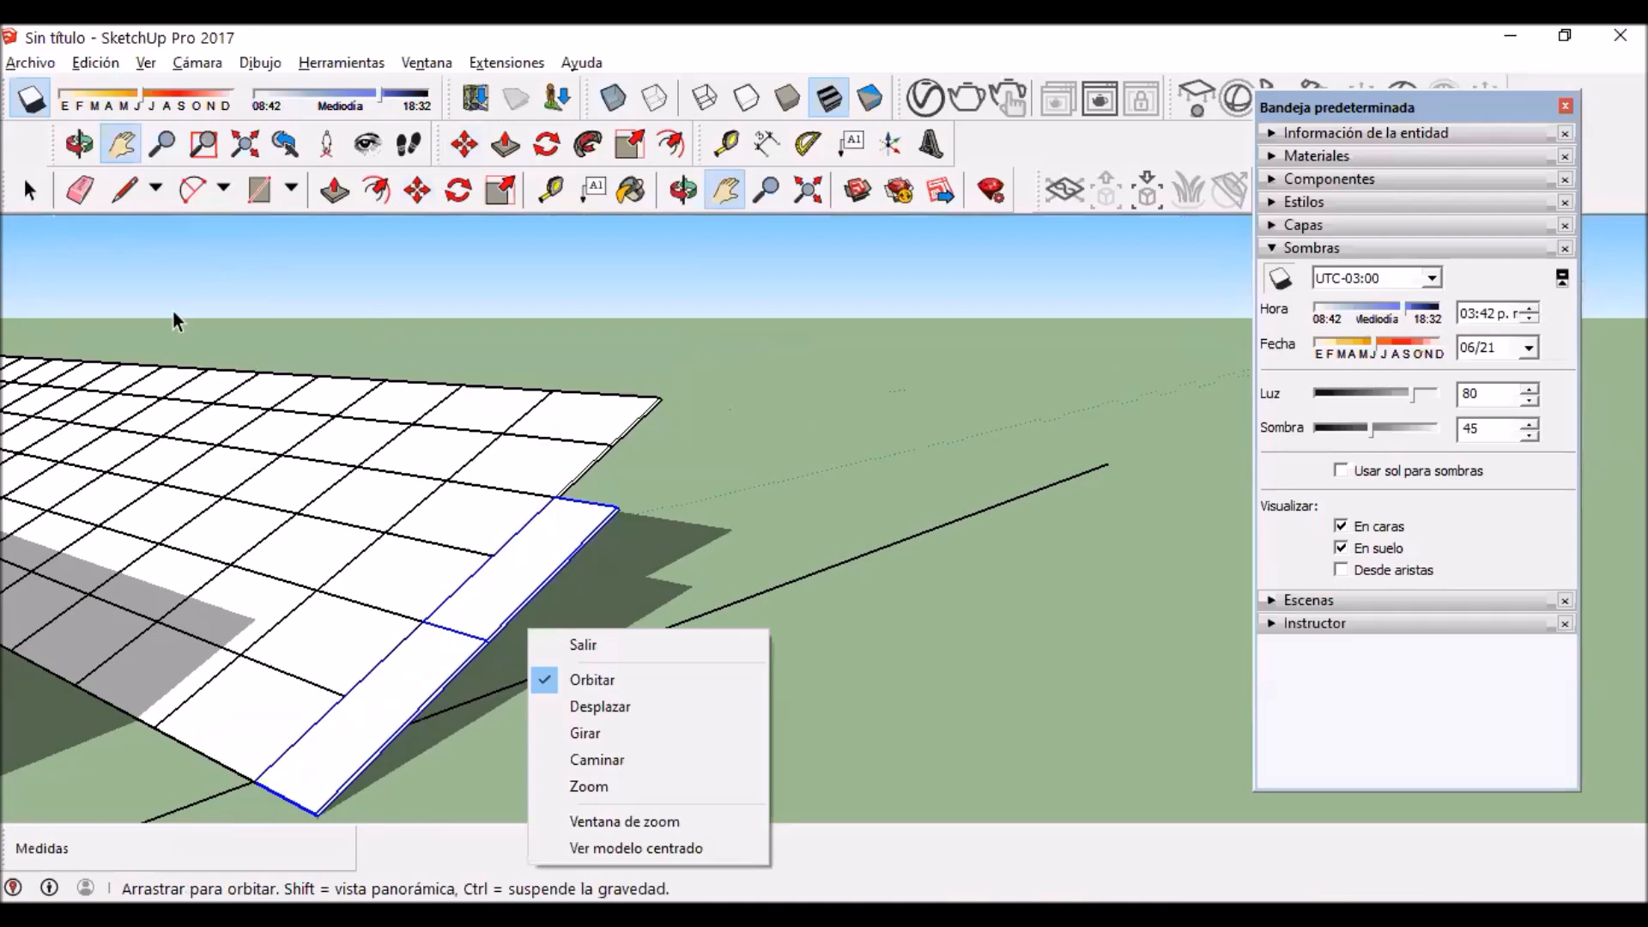
click(30, 190)
scroll(512, 592, up, 2)
click(513, 594)
click(749, 565)
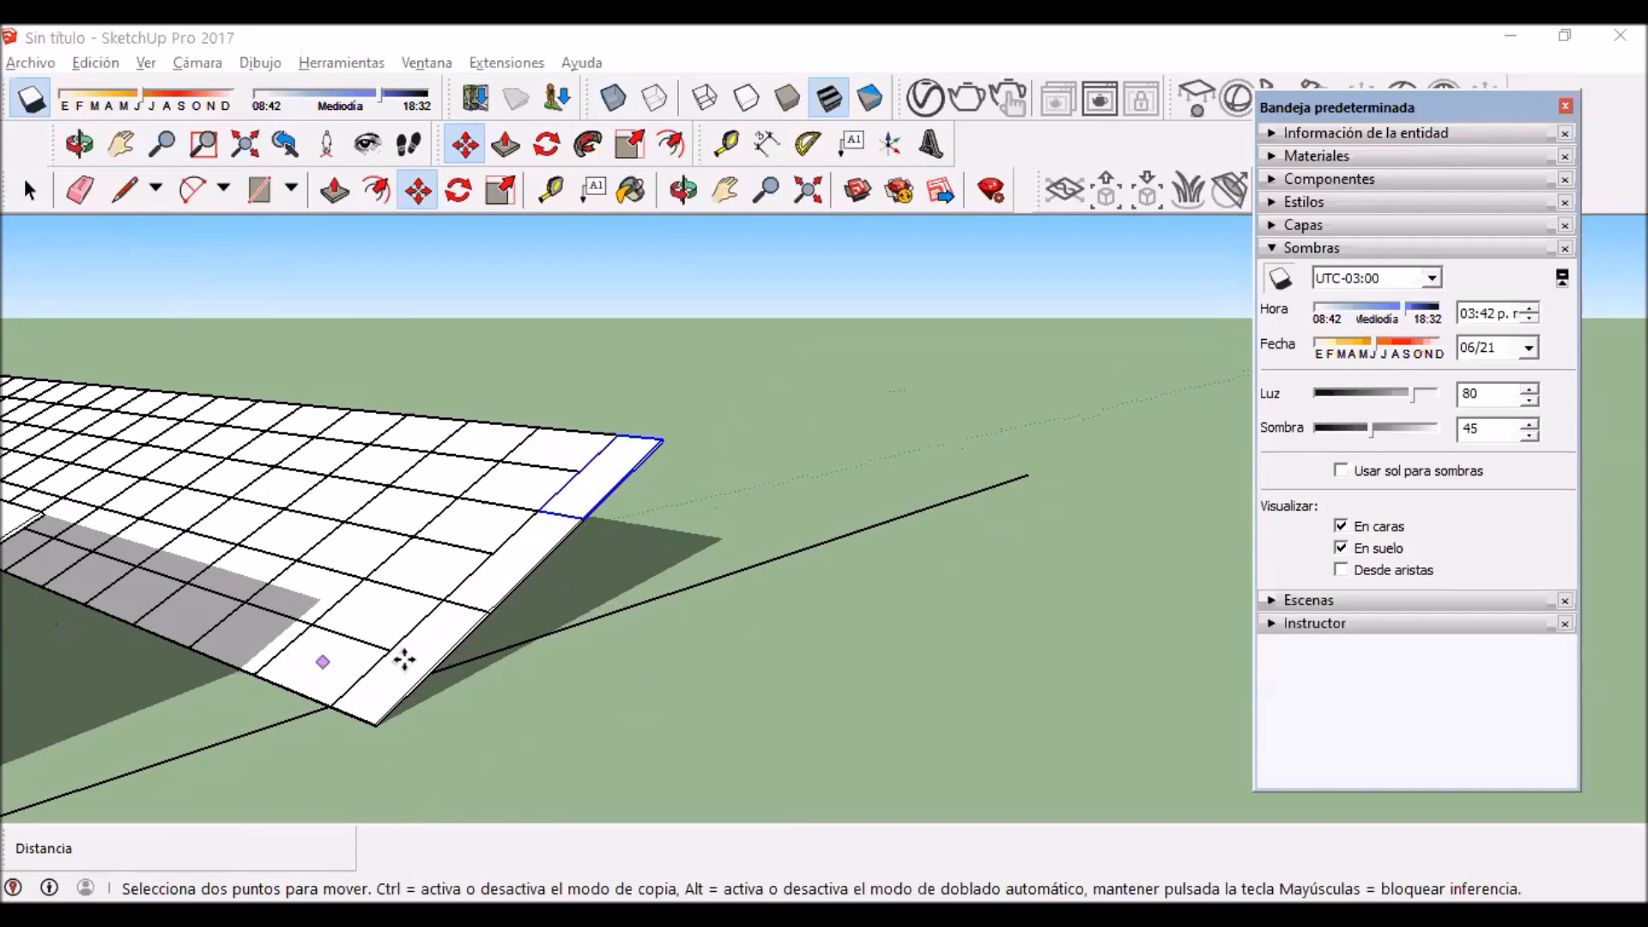
Step: Examine how the front row's shadow falls on the rear row's lower panels compared with the lengthwise end column
scroll(434, 632, down, 3)
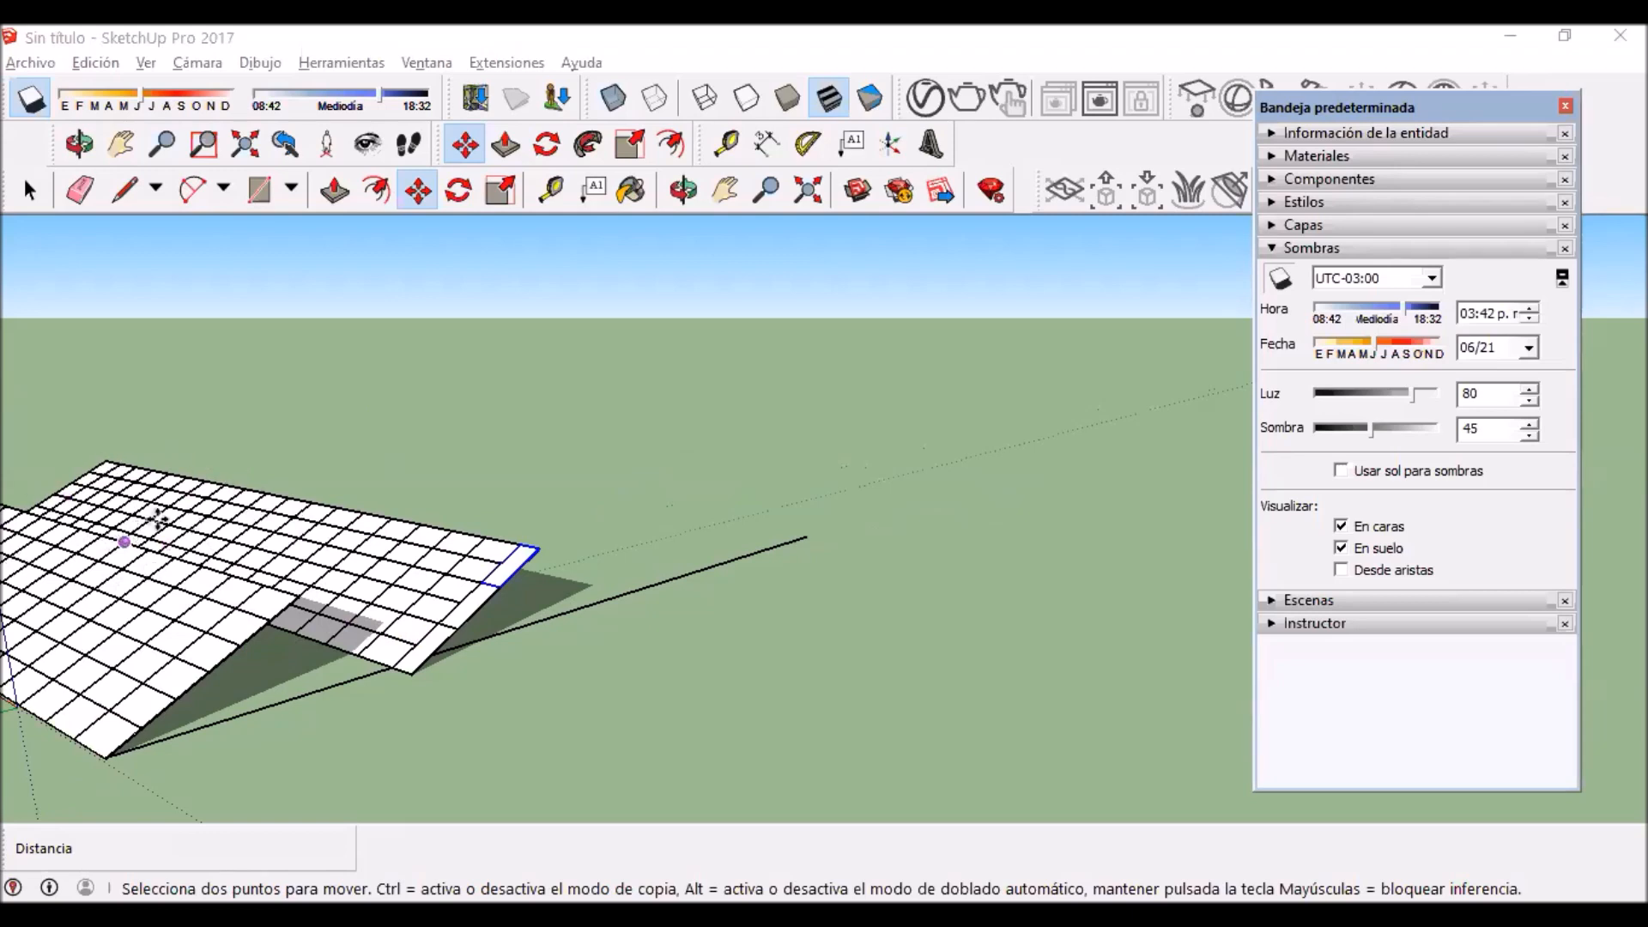
scroll(503, 507, up, 2)
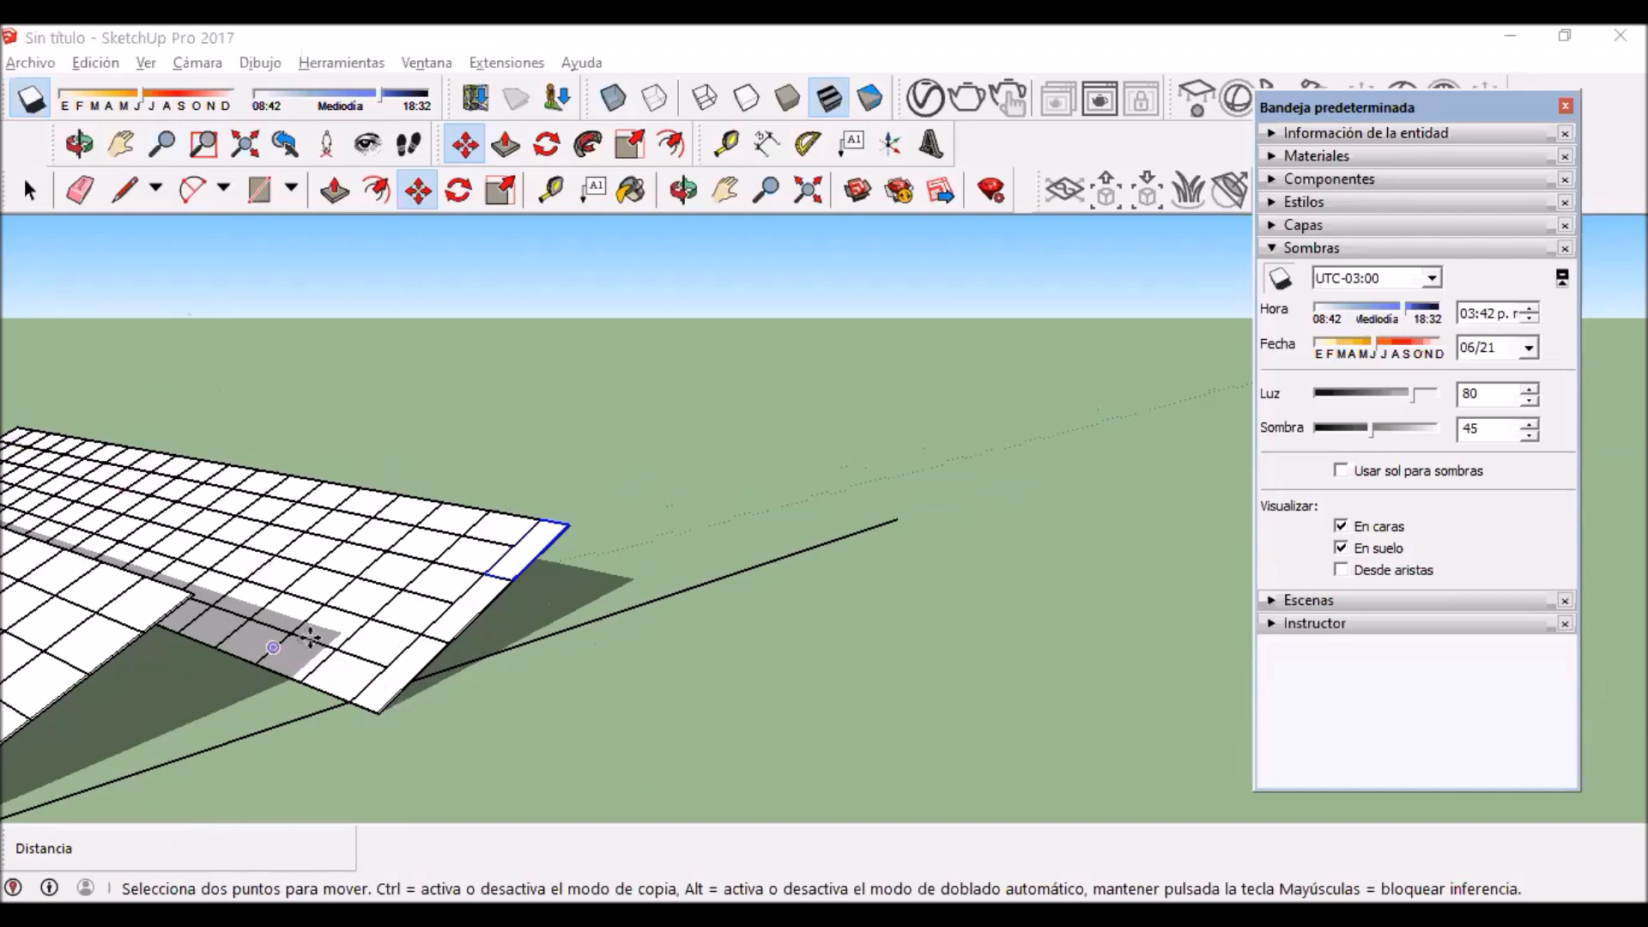
scroll(288, 632, up, 2)
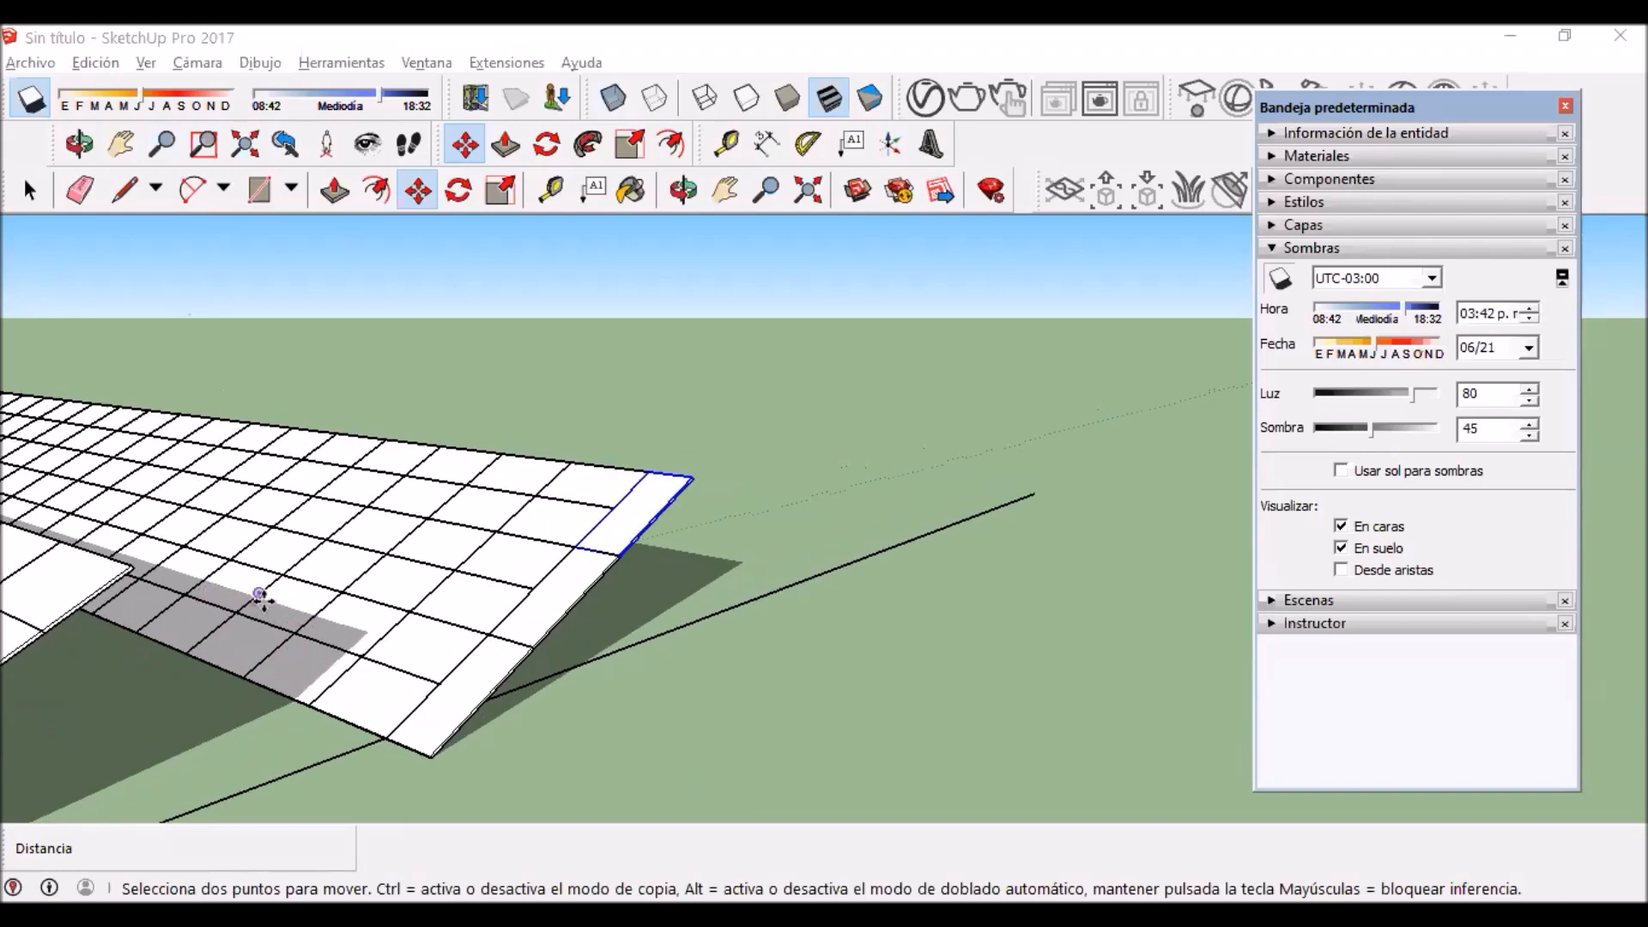
scroll(471, 570, down, 2)
scroll(852, 631, down, 1)
middle_drag(850, 633, 710, 658)
scroll(343, 471, up, 1)
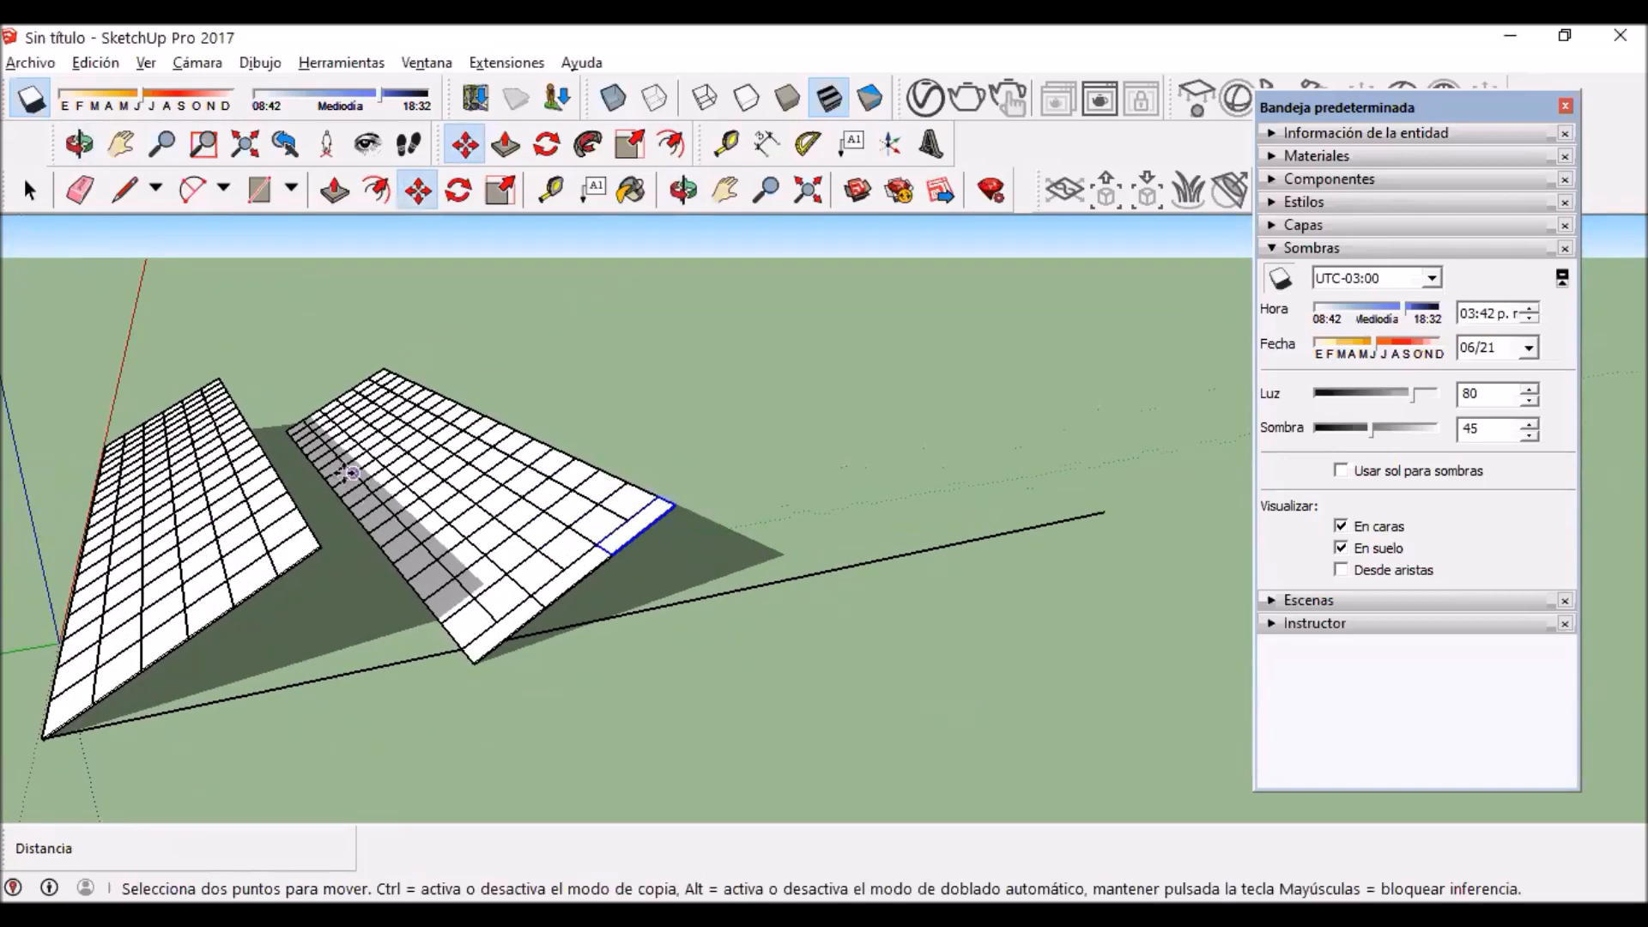
scroll(368, 532, up, 1)
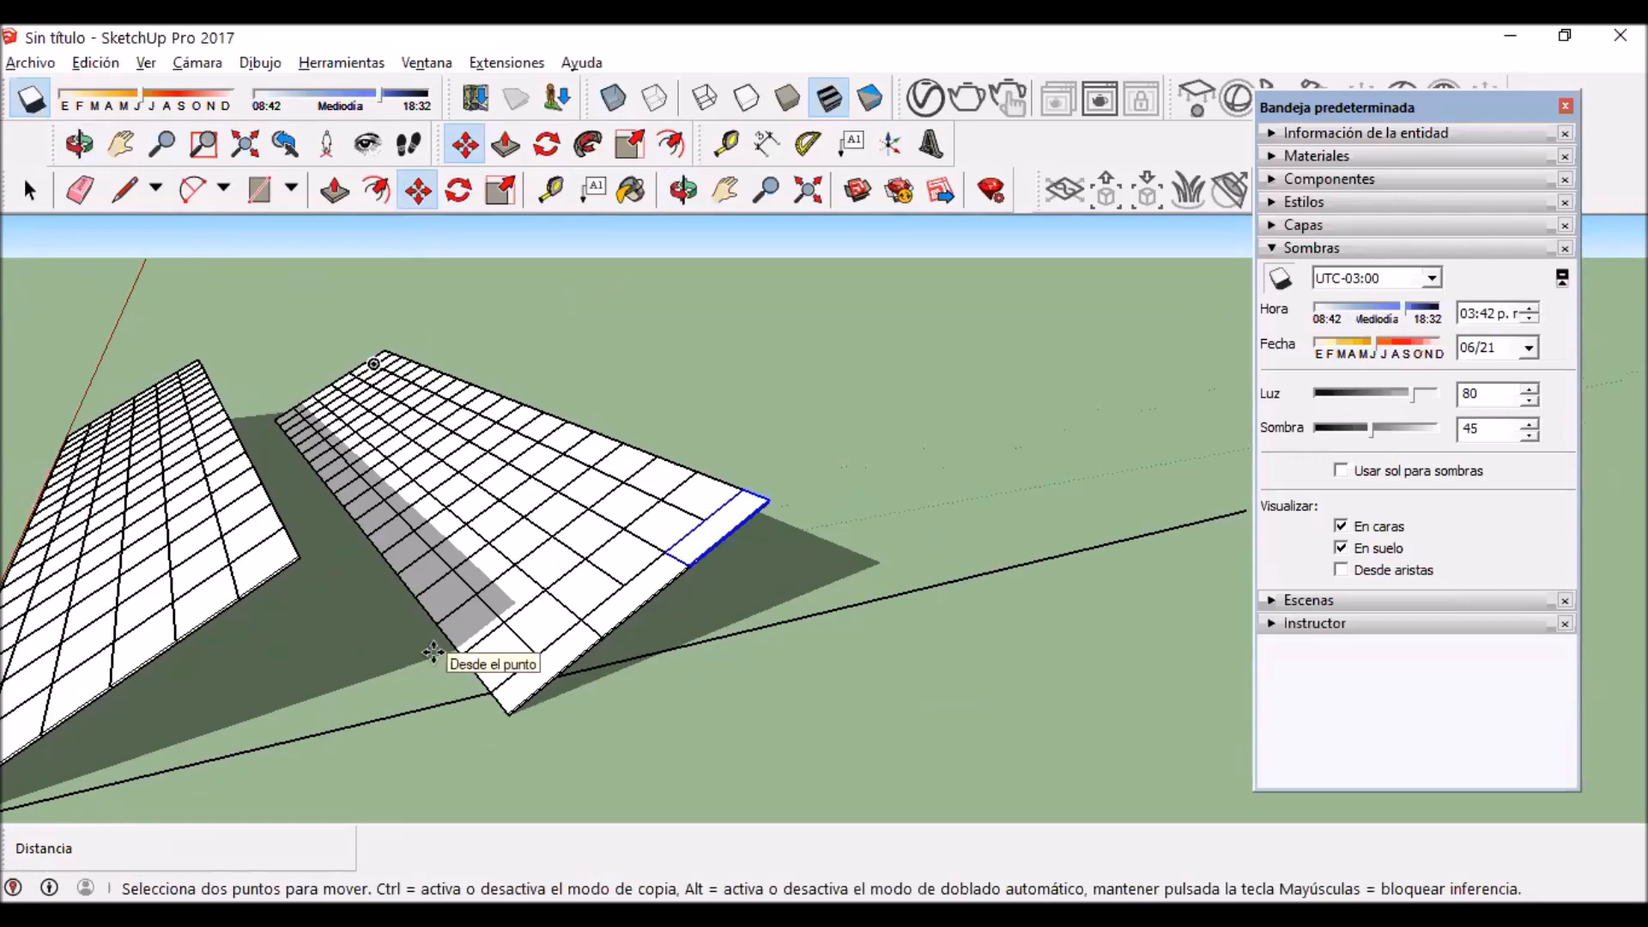
scroll(445, 661, up, 3)
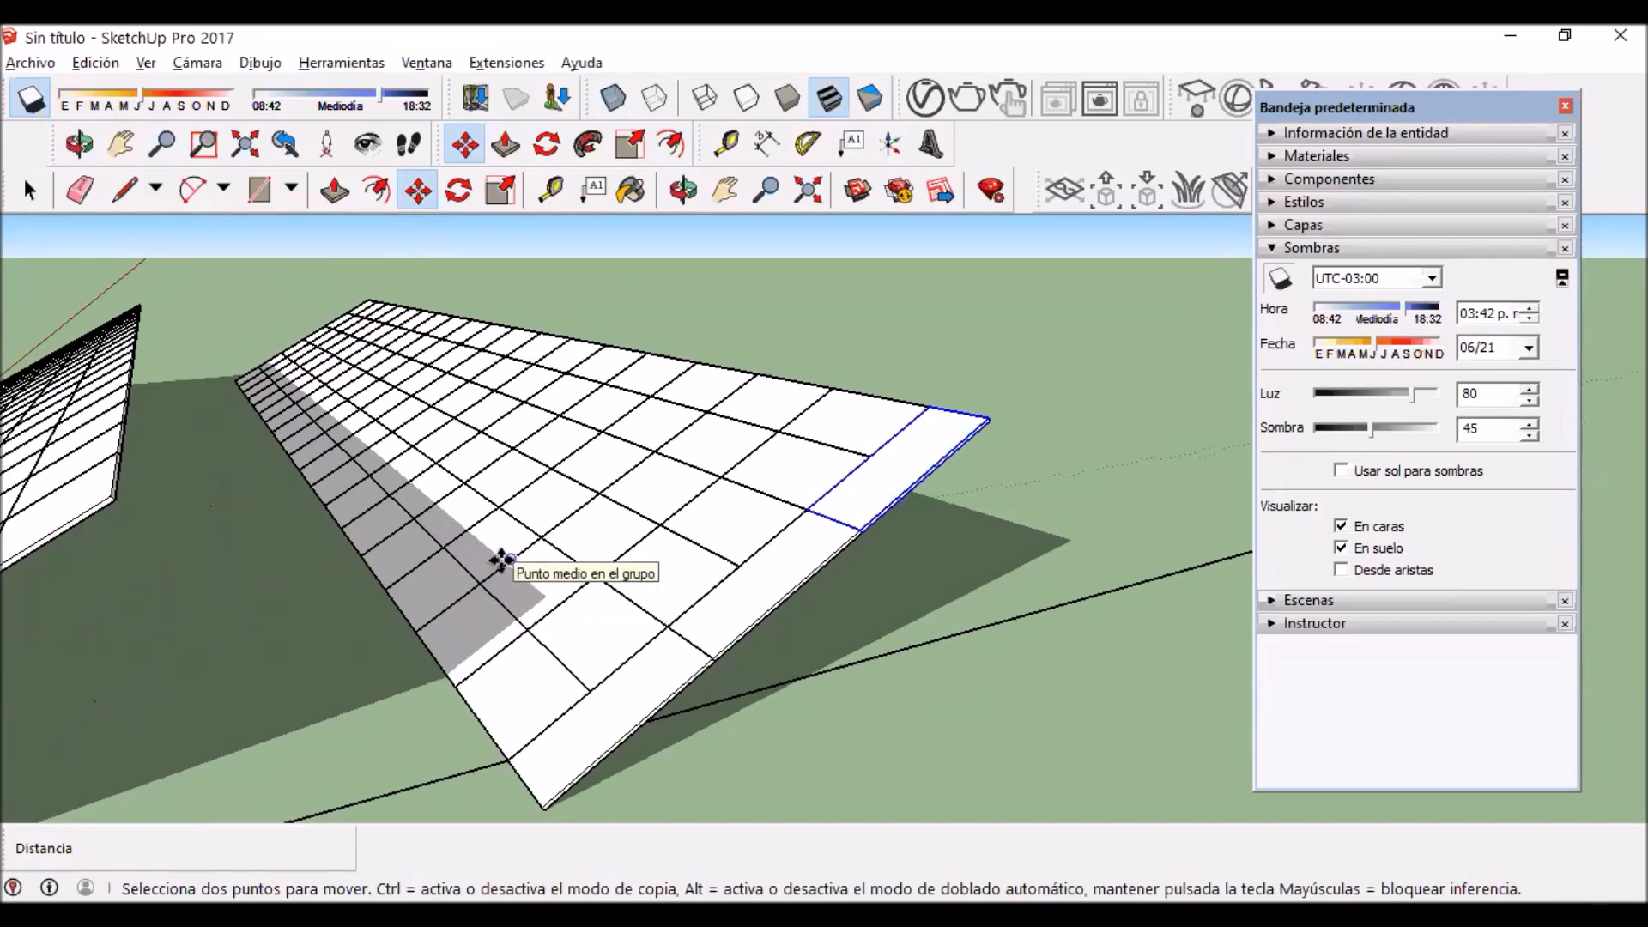
scroll(501, 559, down, 4)
scroll(538, 684, up, 4)
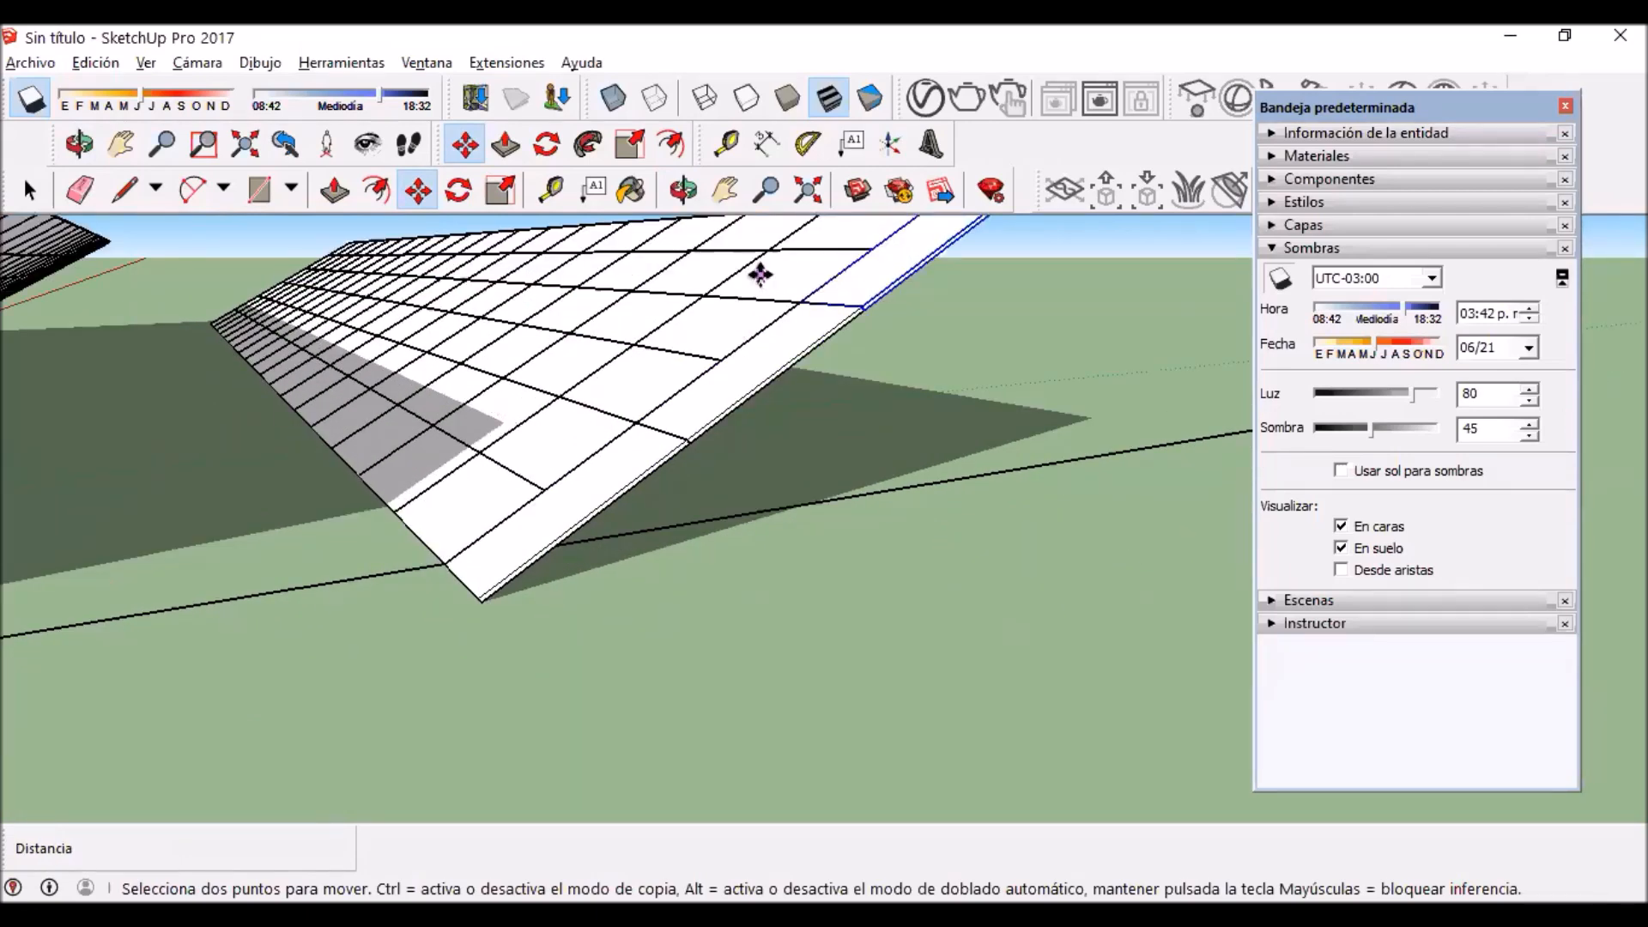
key(h)
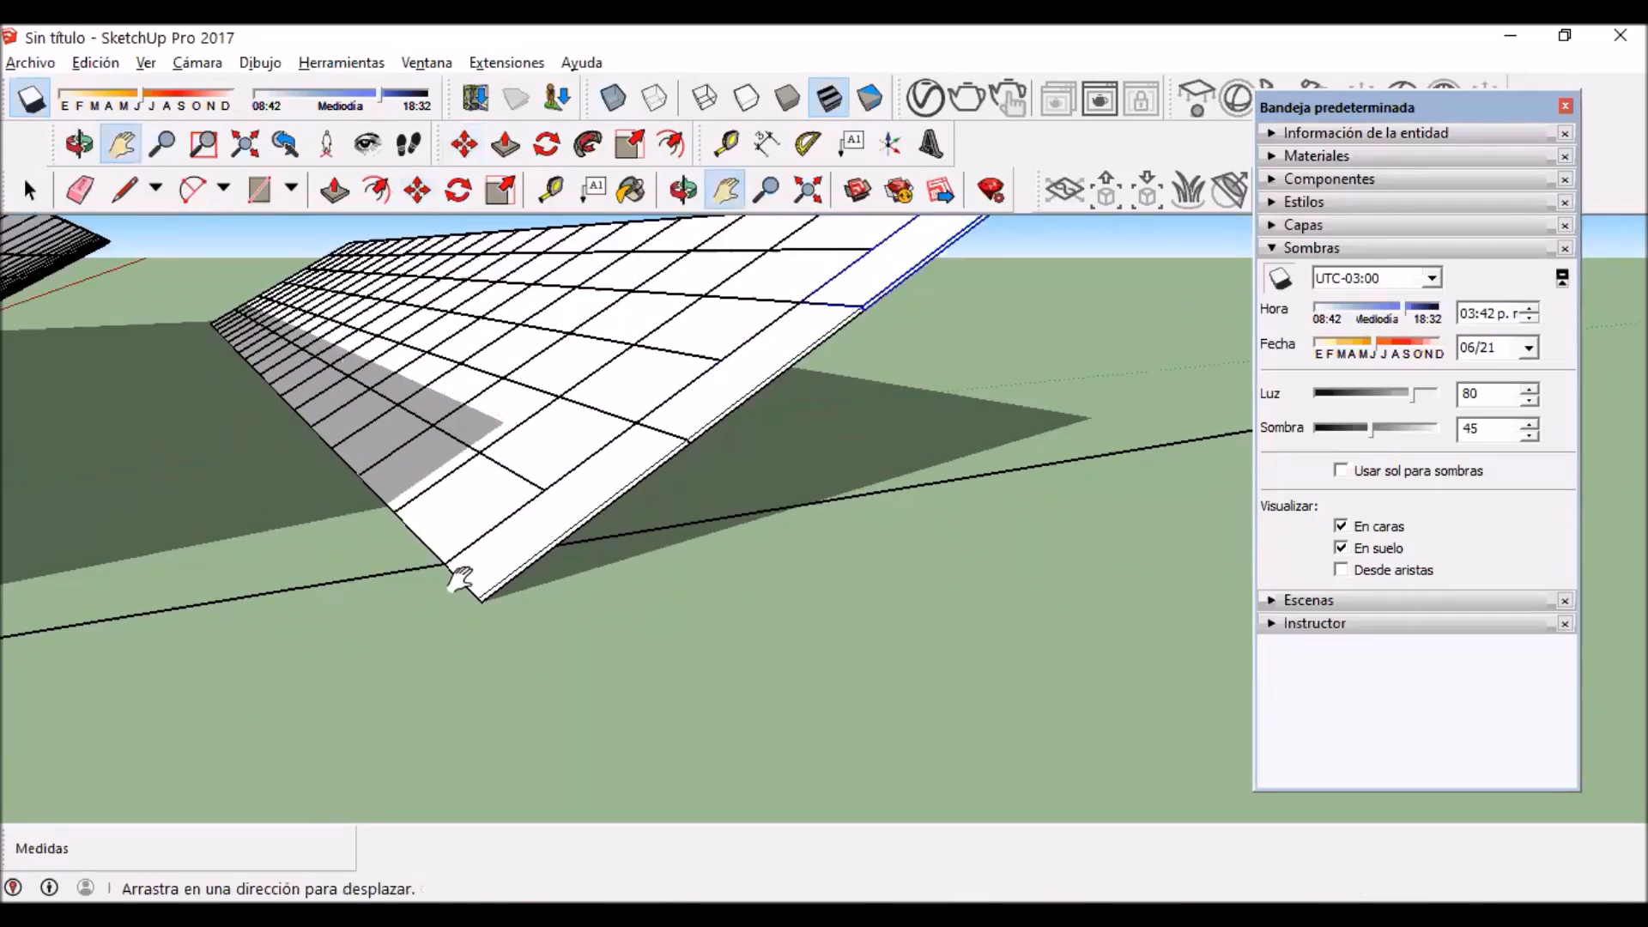
drag(544, 386, 534, 494)
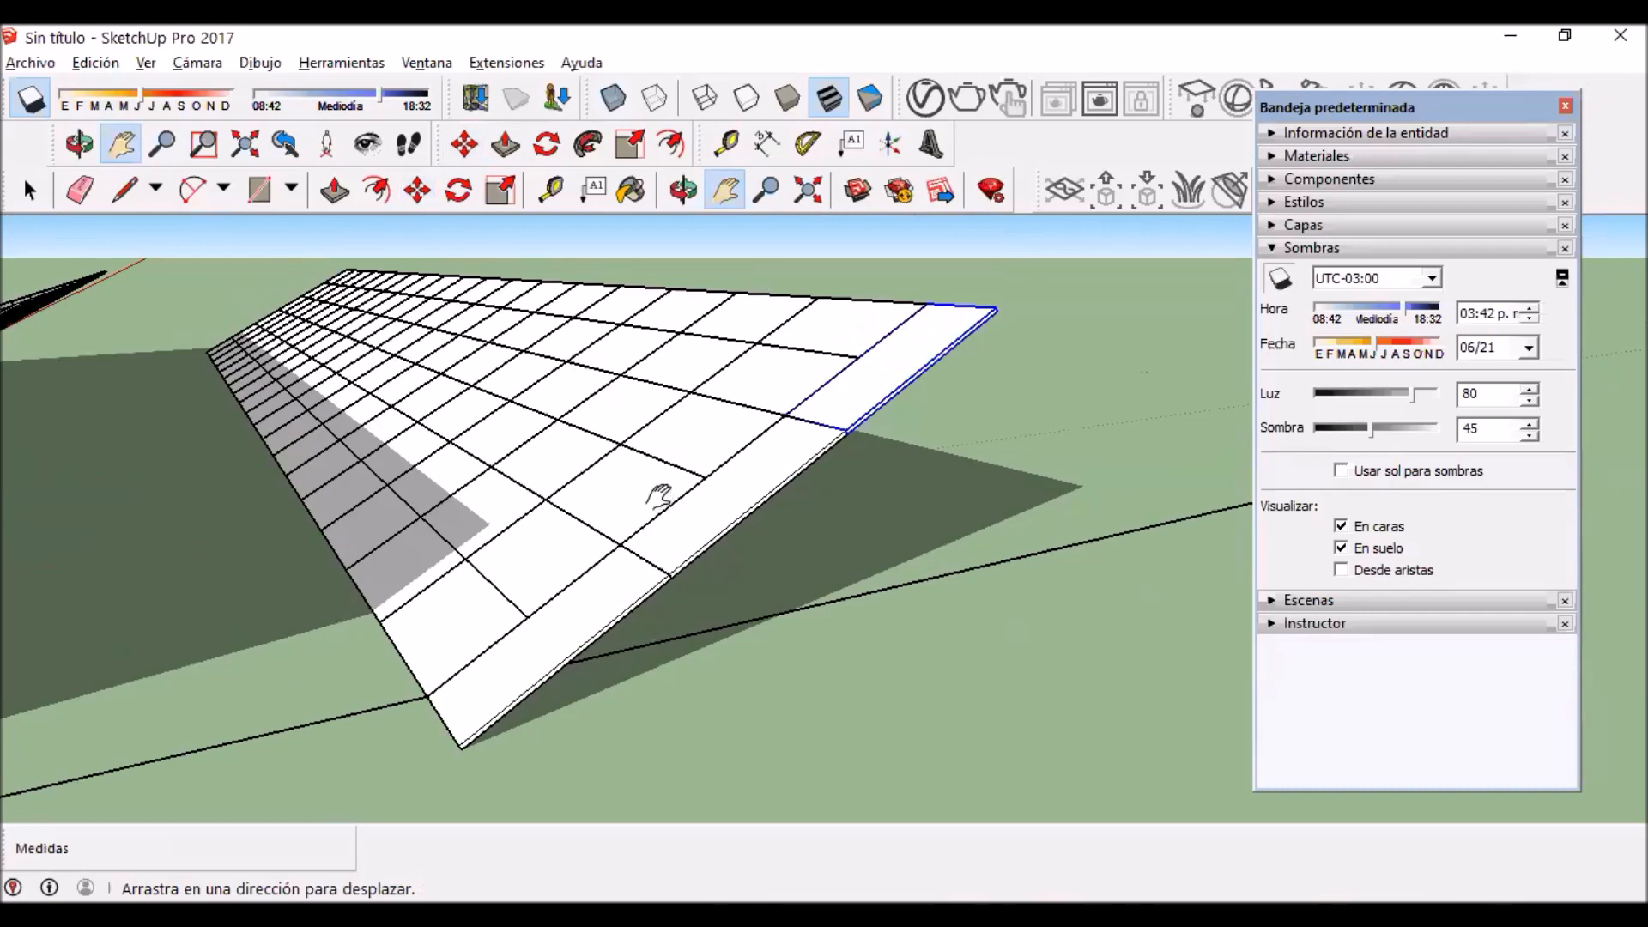
drag(632, 471, 714, 552)
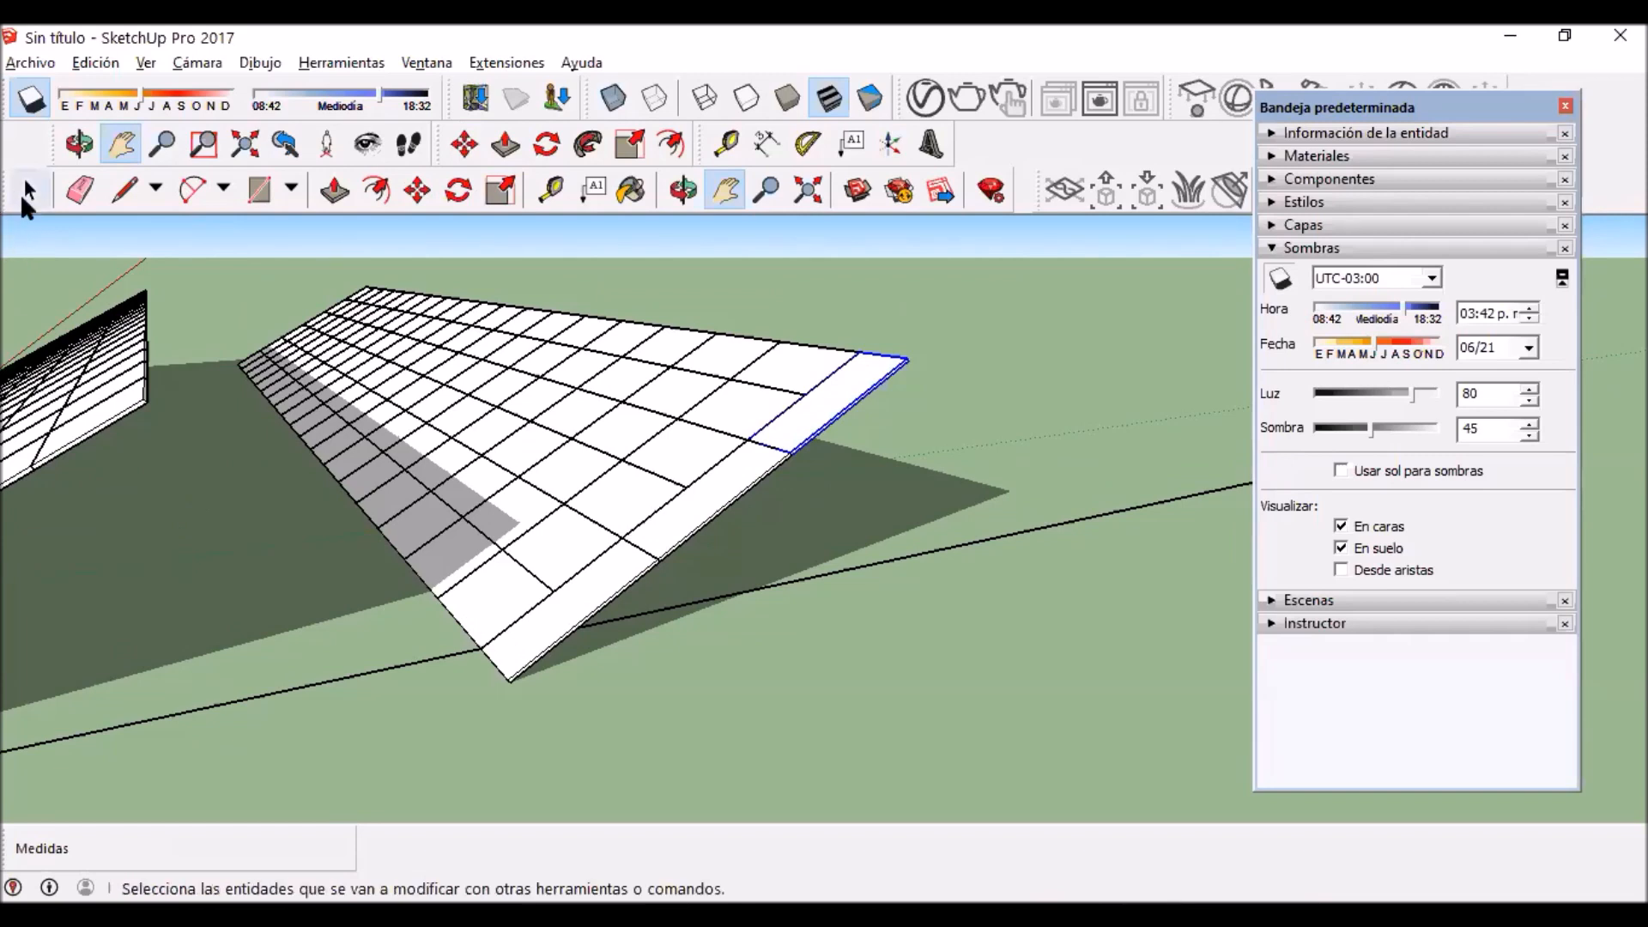
Step: Delete the three lengthwise panels from the rear row's outer end
key(space)
click(678, 565)
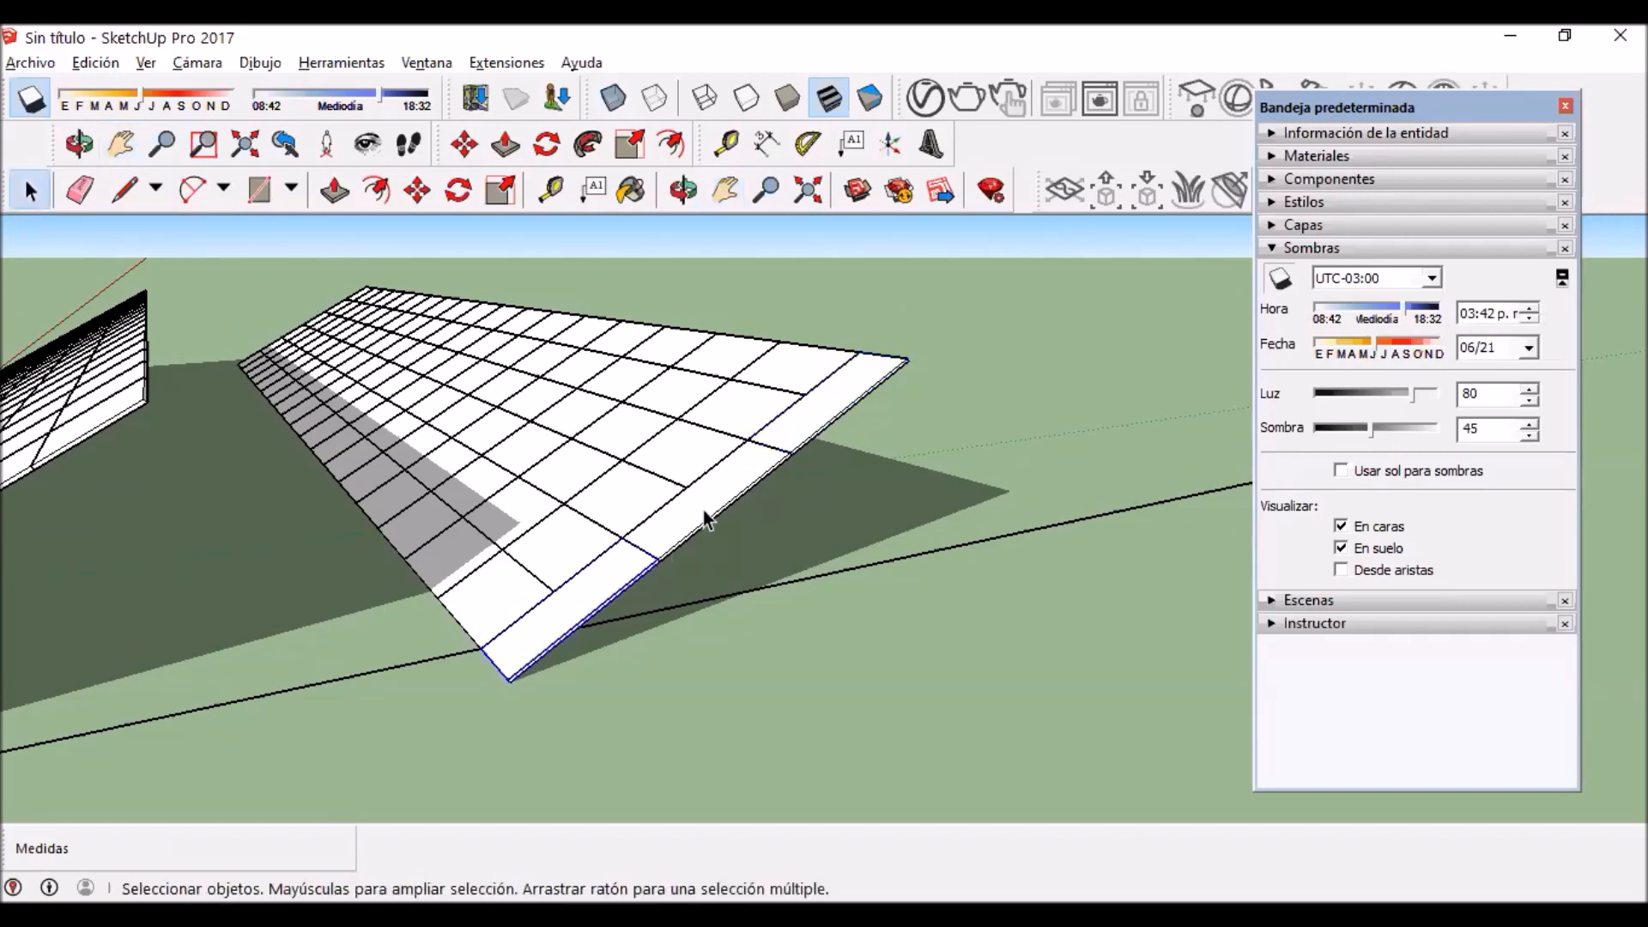
key(Delete)
click(700, 521)
key(Delete)
click(828, 431)
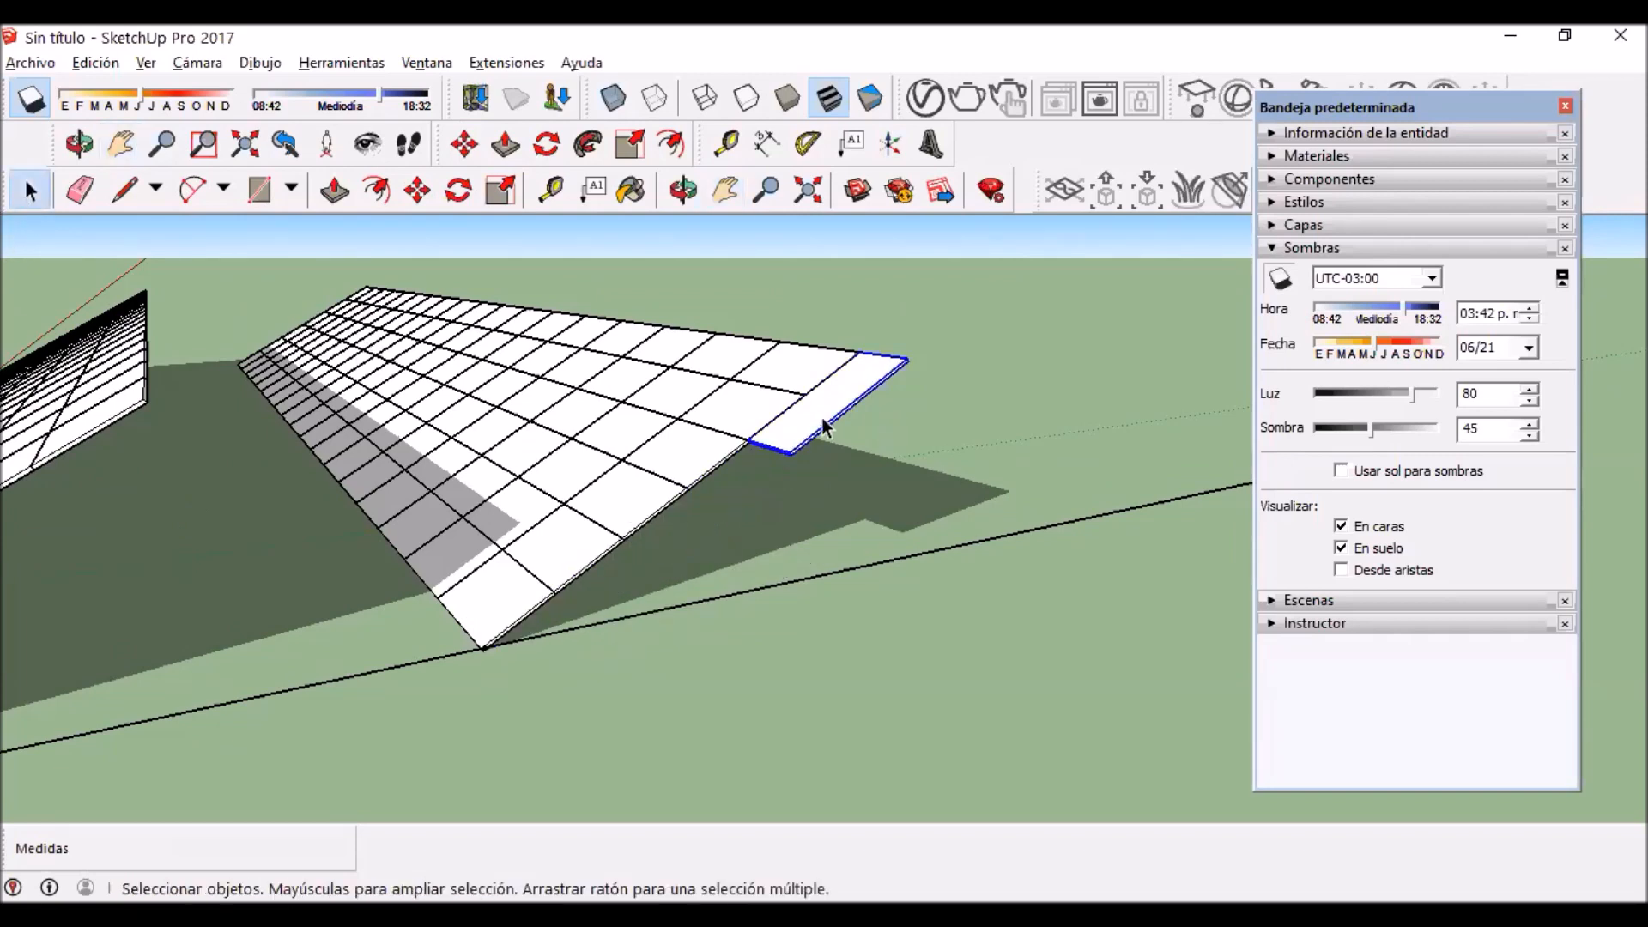
key(Delete)
Step: Move the entire rear row along the reference line, away from the front row, until it clears the front row's shadow
scroll(505, 439, down, 3)
drag(408, 261, 659, 667)
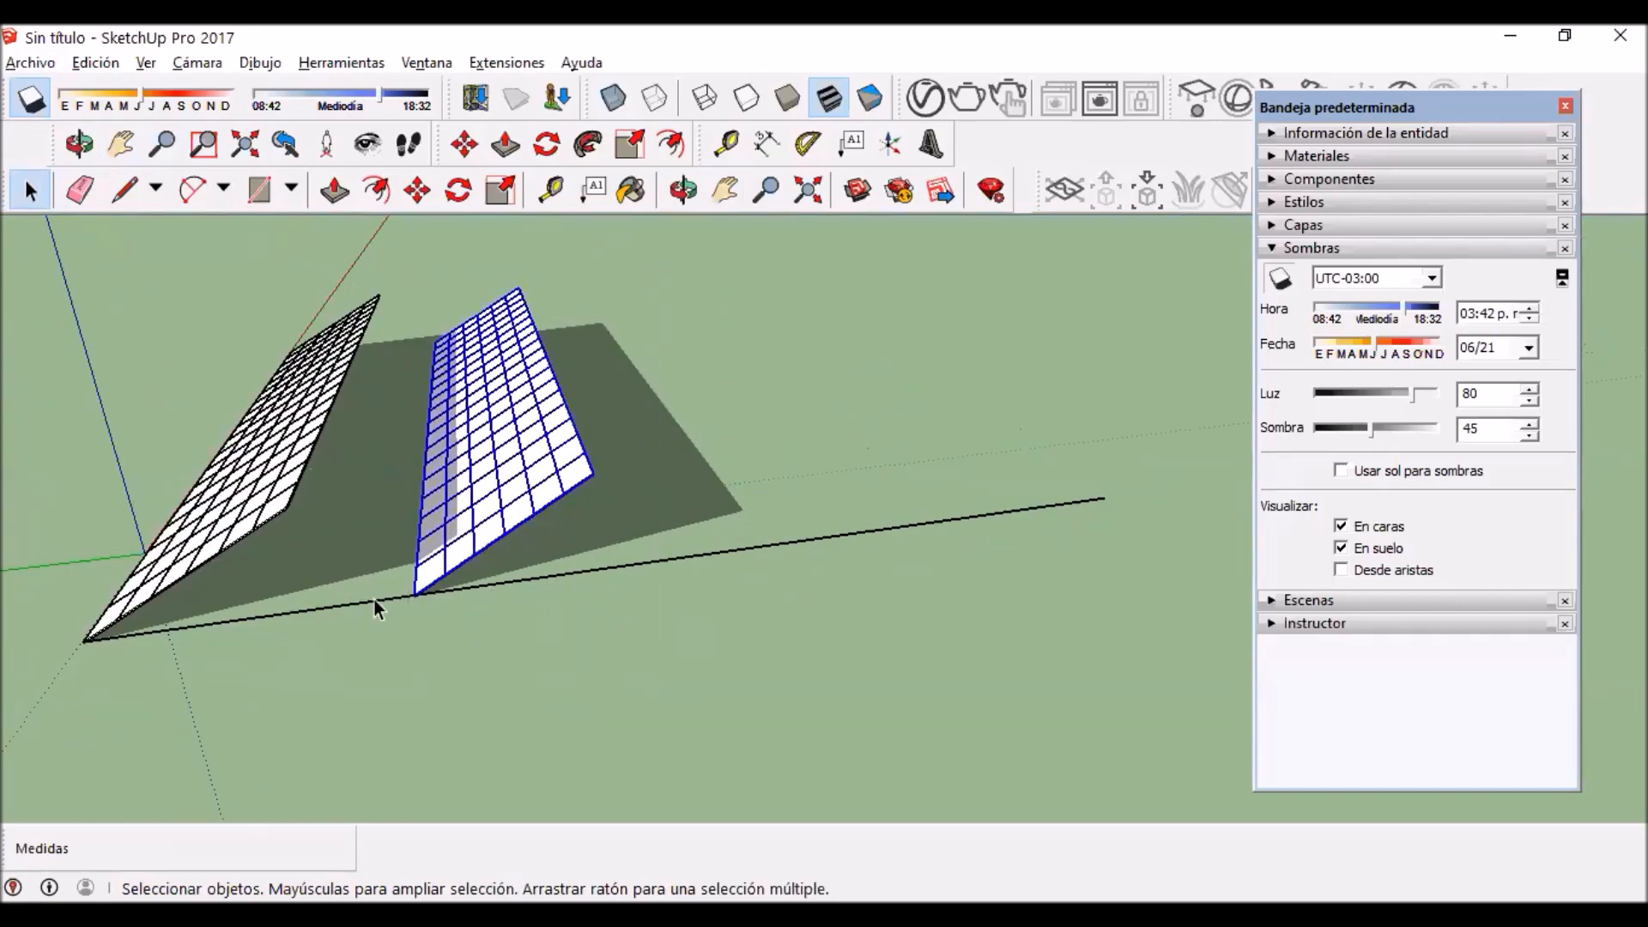
scroll(379, 583, up, 4)
key(m)
scroll(378, 573, up, 2)
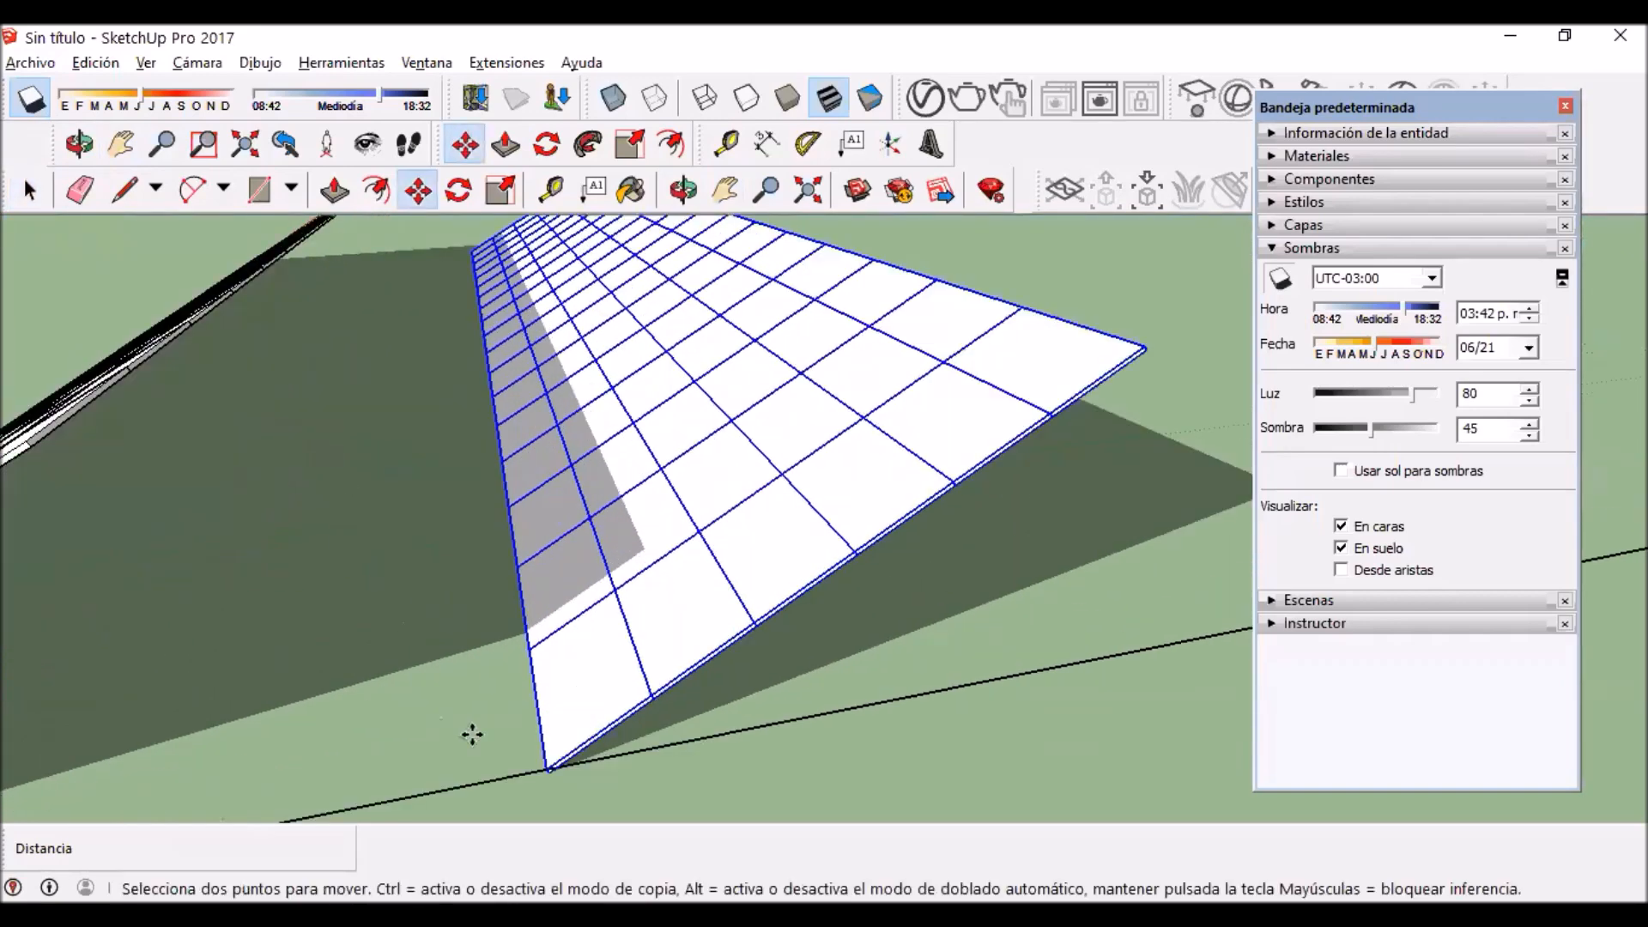
click(546, 768)
click(845, 710)
scroll(783, 687, down, 5)
scroll(711, 682, up, 5)
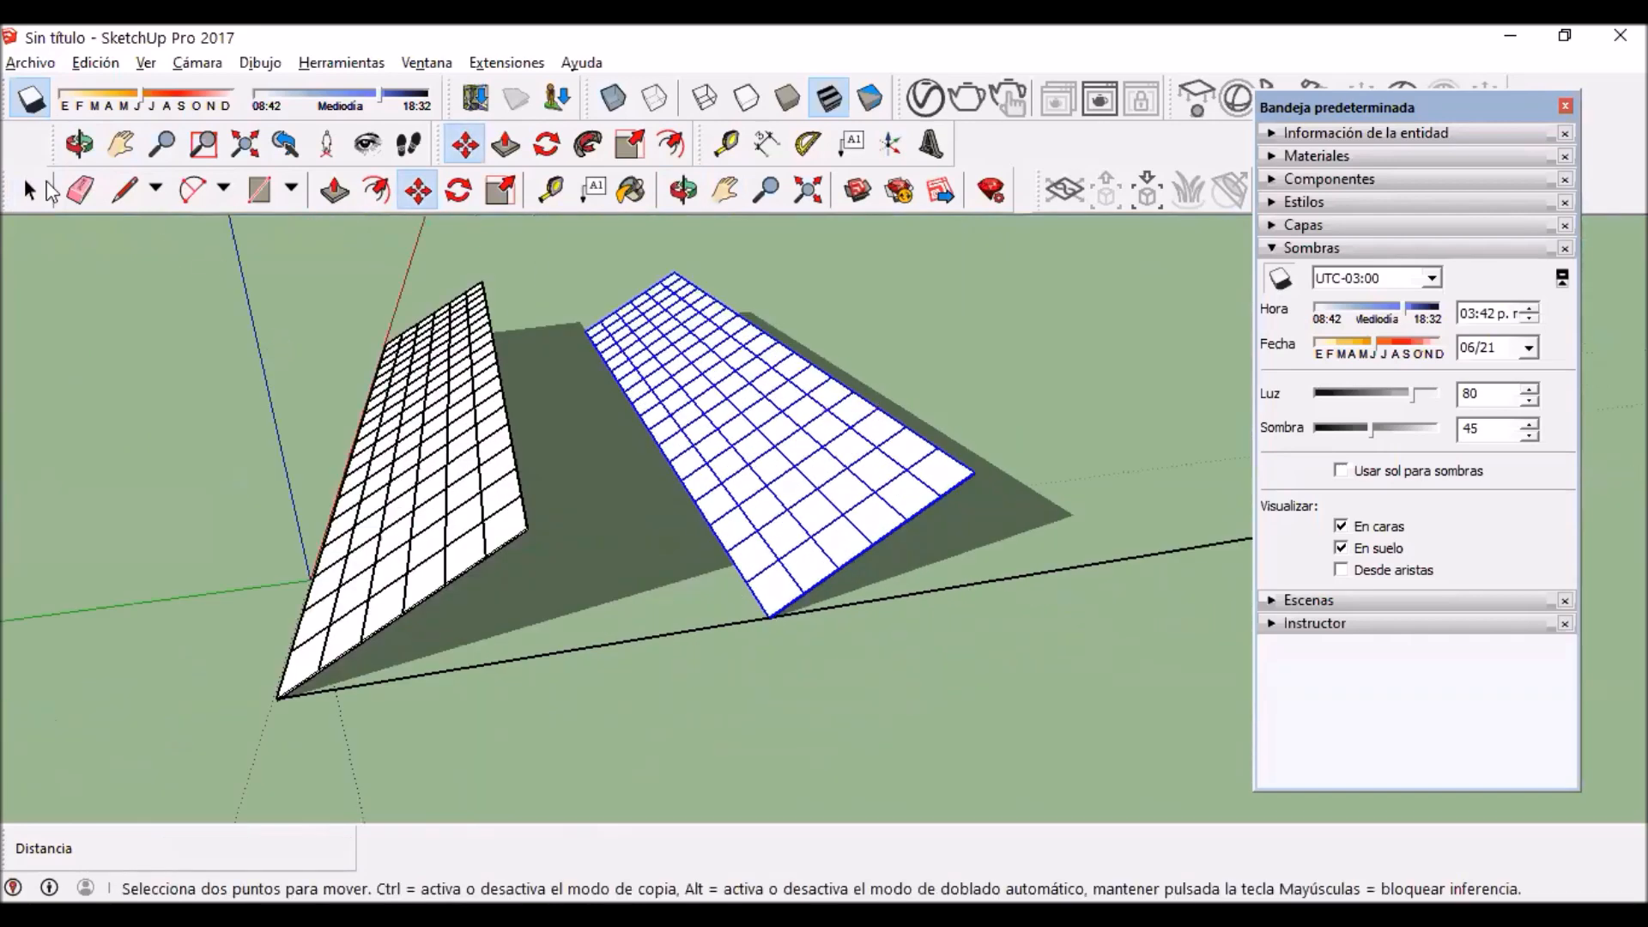
click(24, 190)
Step: Draw a line across the reference line to mark the end of the rear row's ground shadow
scroll(590, 498, down, 5)
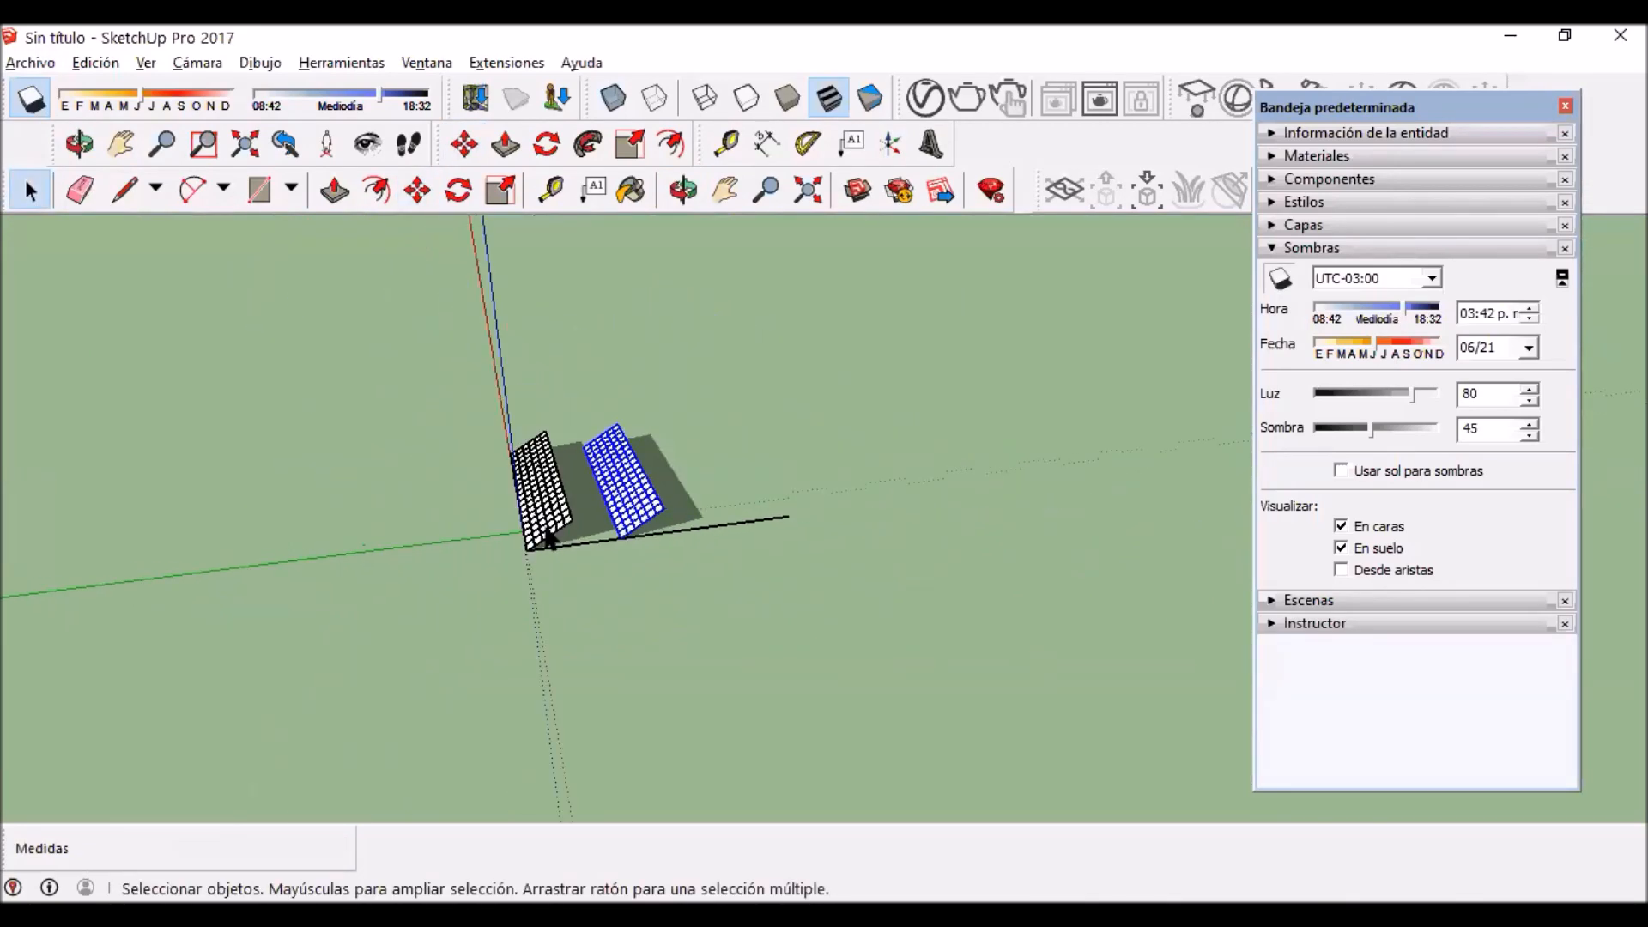
drag(449, 375, 704, 576)
middle_drag(441, 445, 170, 559)
click(120, 190)
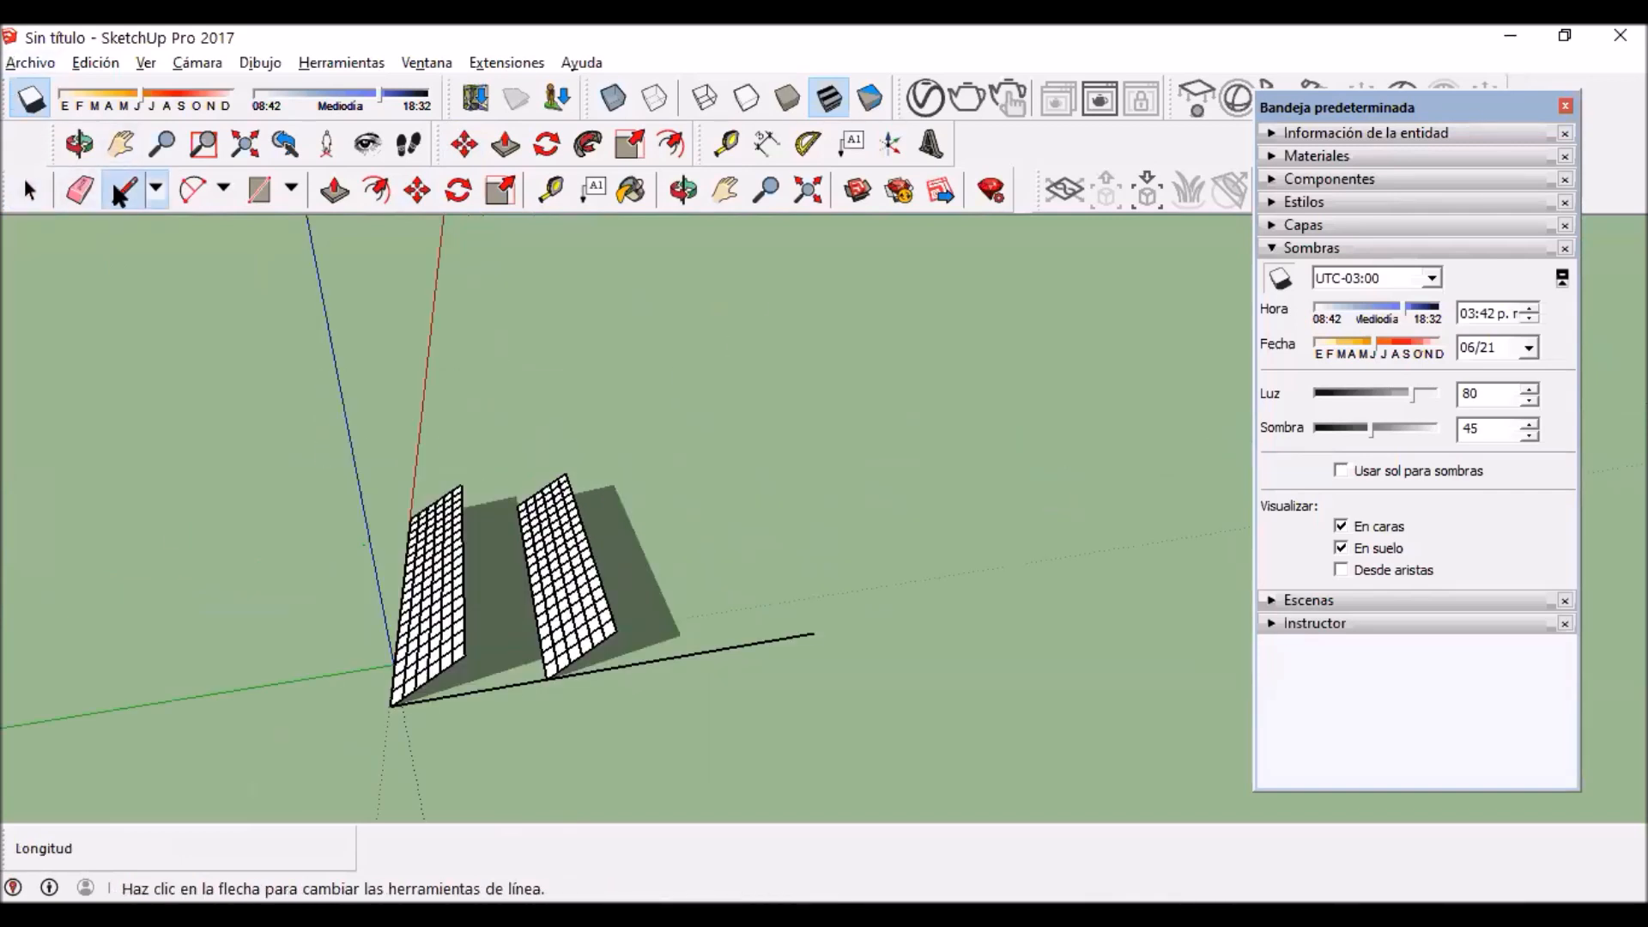
scroll(699, 597, up, 2)
Step: Copy both panel rows along the reference line so the second pair starts at the shadow-end crossing line
drag(401, 397, 703, 705)
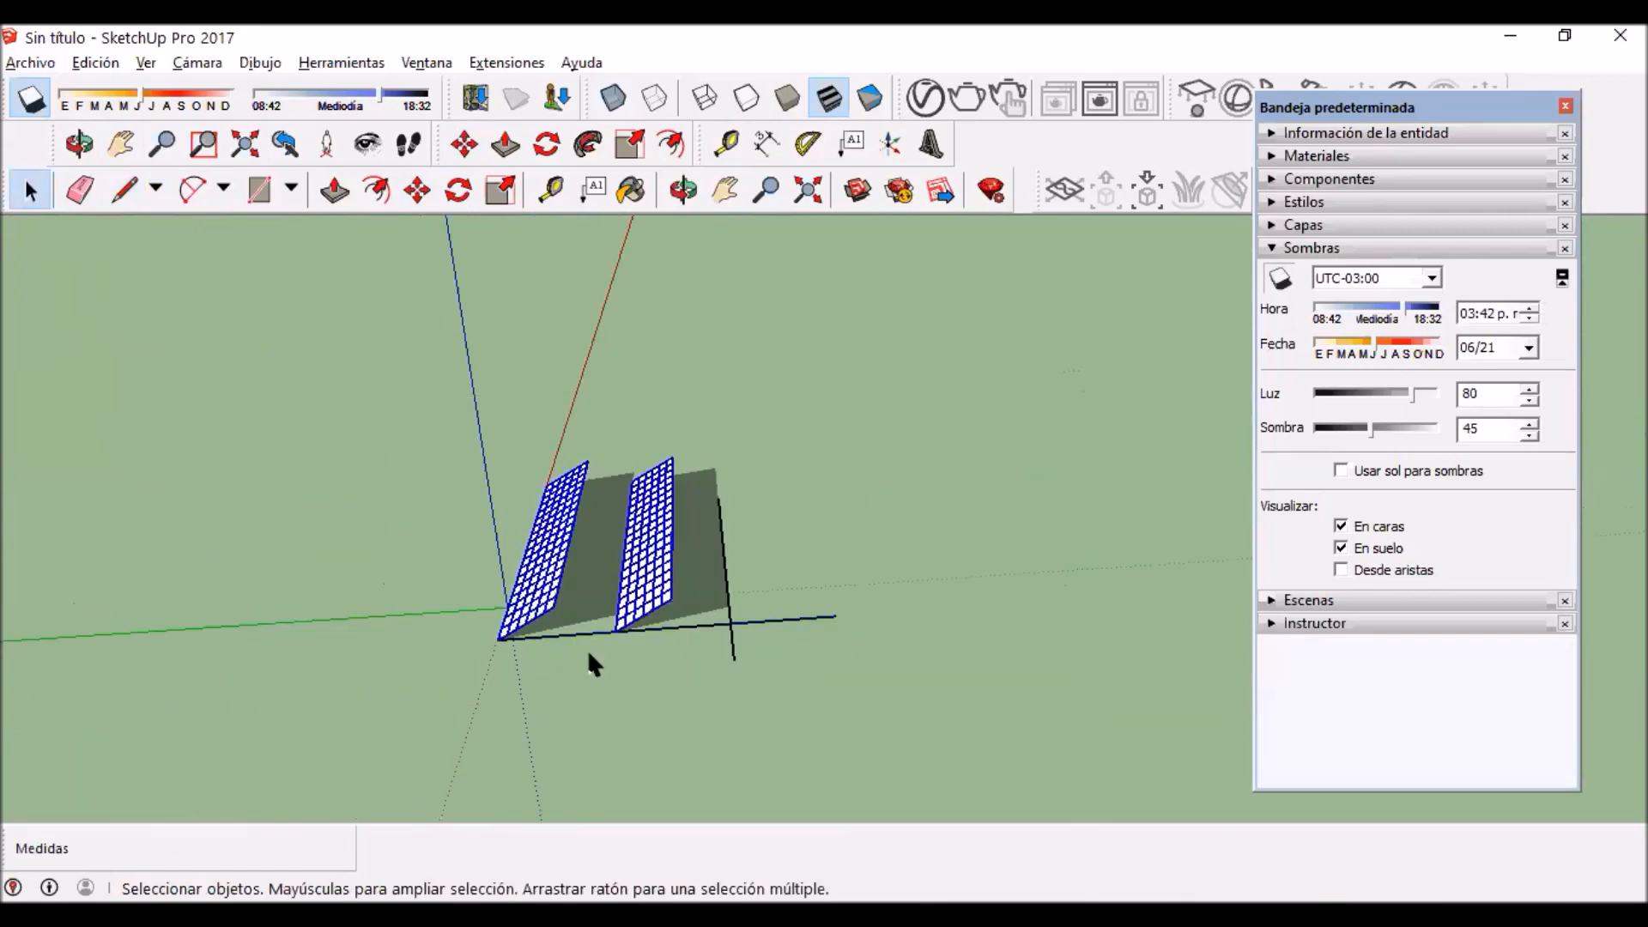
key(m)
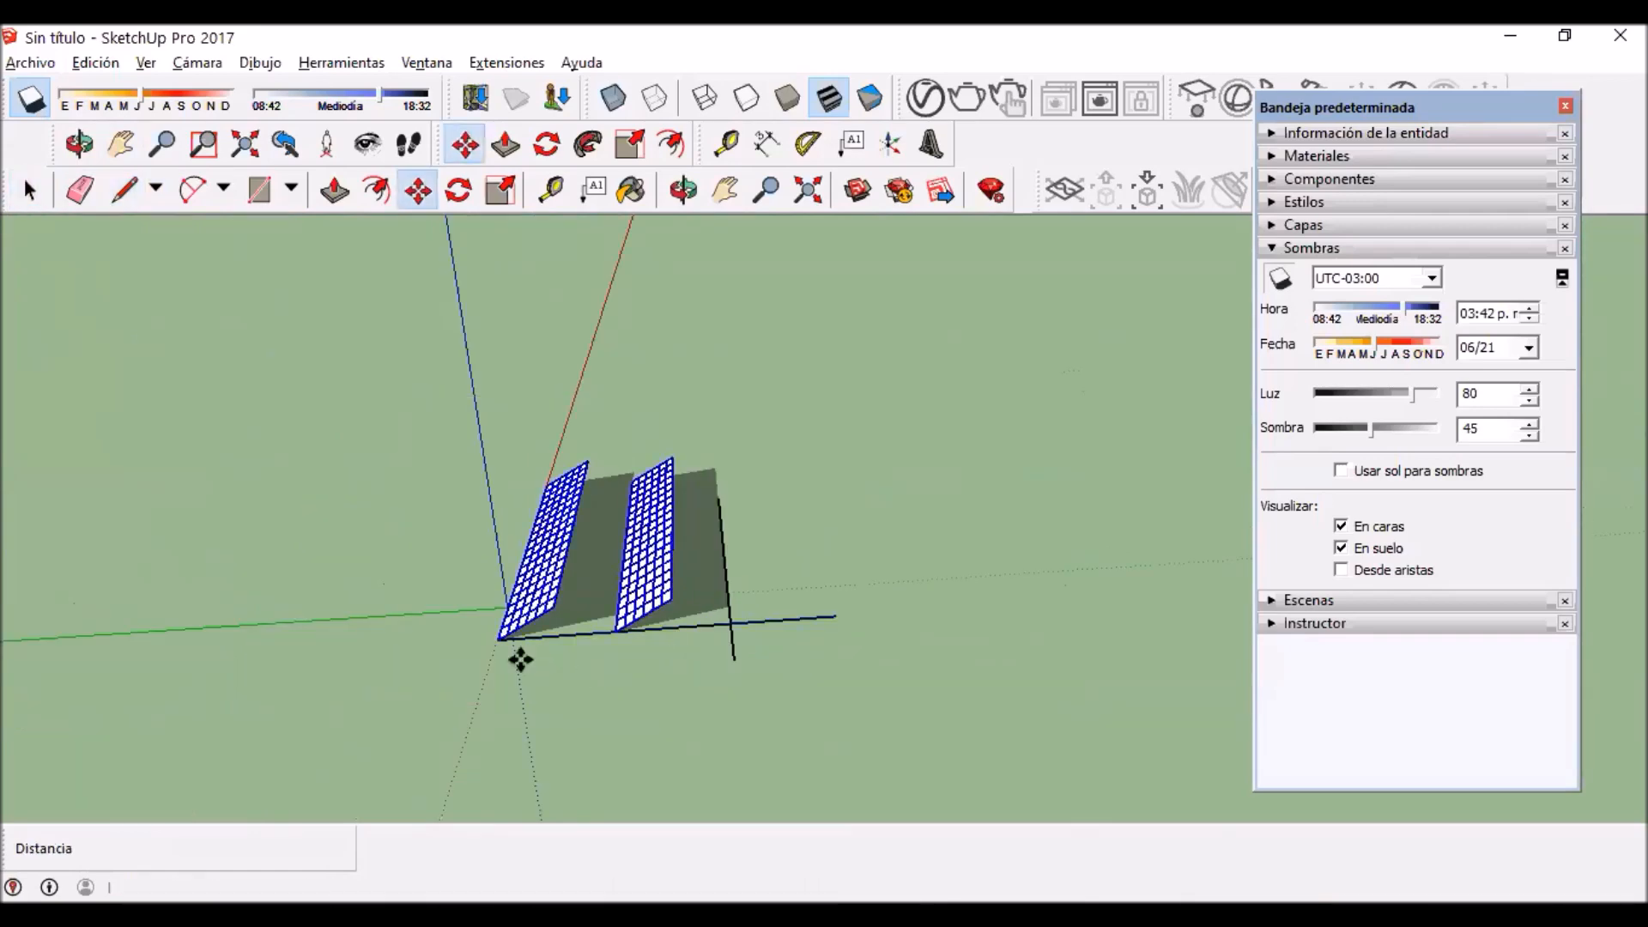
scroll(497, 643, up, 3)
key(ctrl)
click(503, 629)
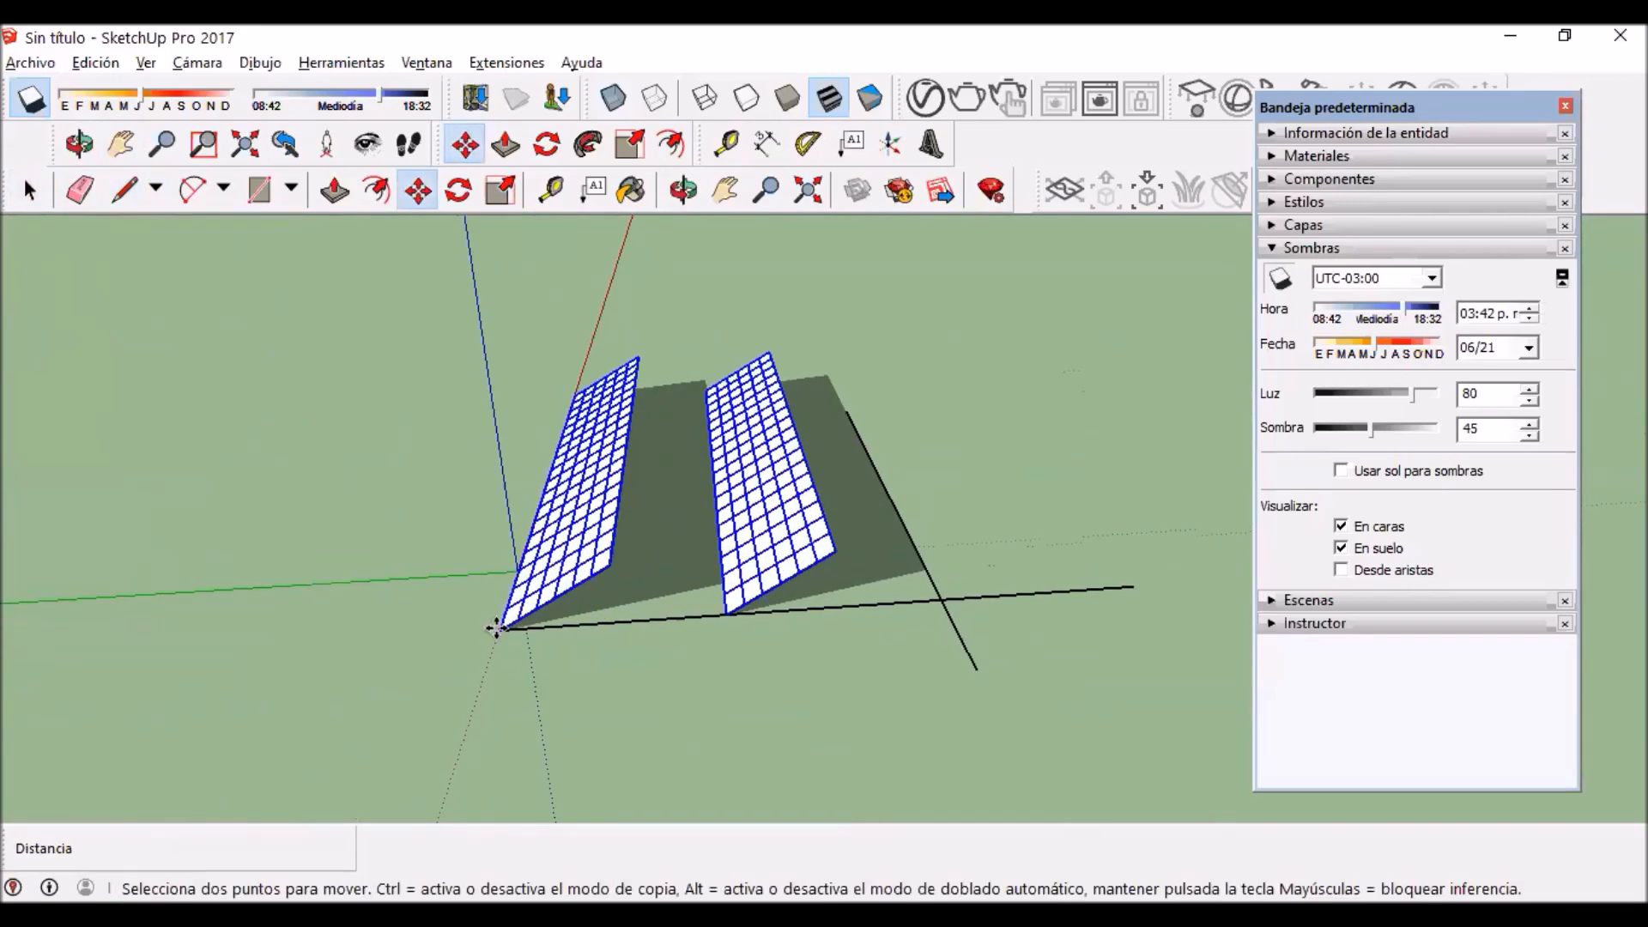
click(943, 592)
scroll(868, 607, down, 3)
Step: Copy the second pair of rows about 20.8 m farther back to form a third pair
shift+middle_drag(893, 567, 596, 559)
key(ctrl)
click(653, 595)
scroll(704, 601, up, 5)
click(1020, 530)
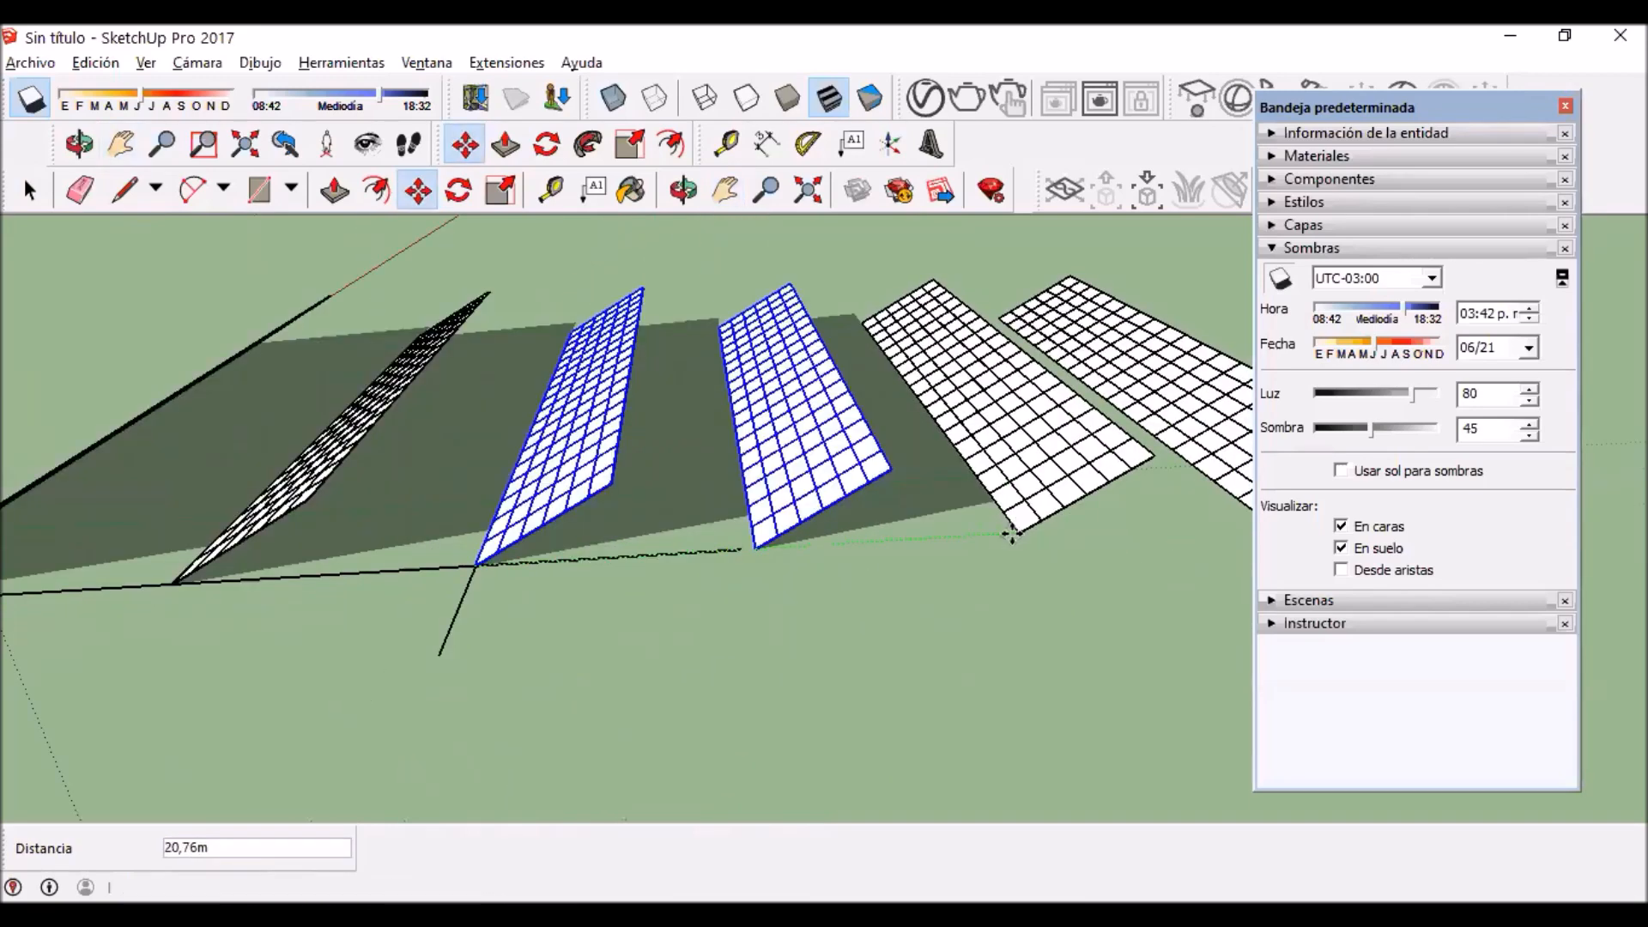
Step: Add a fourth pair of rows behind the third at the same spacing of about 20.8 m
scroll(1001, 552, down, 6)
shift+middle_drag(931, 563, 433, 616)
key(ctrl)
click(549, 650)
scroll(721, 639, up, 5)
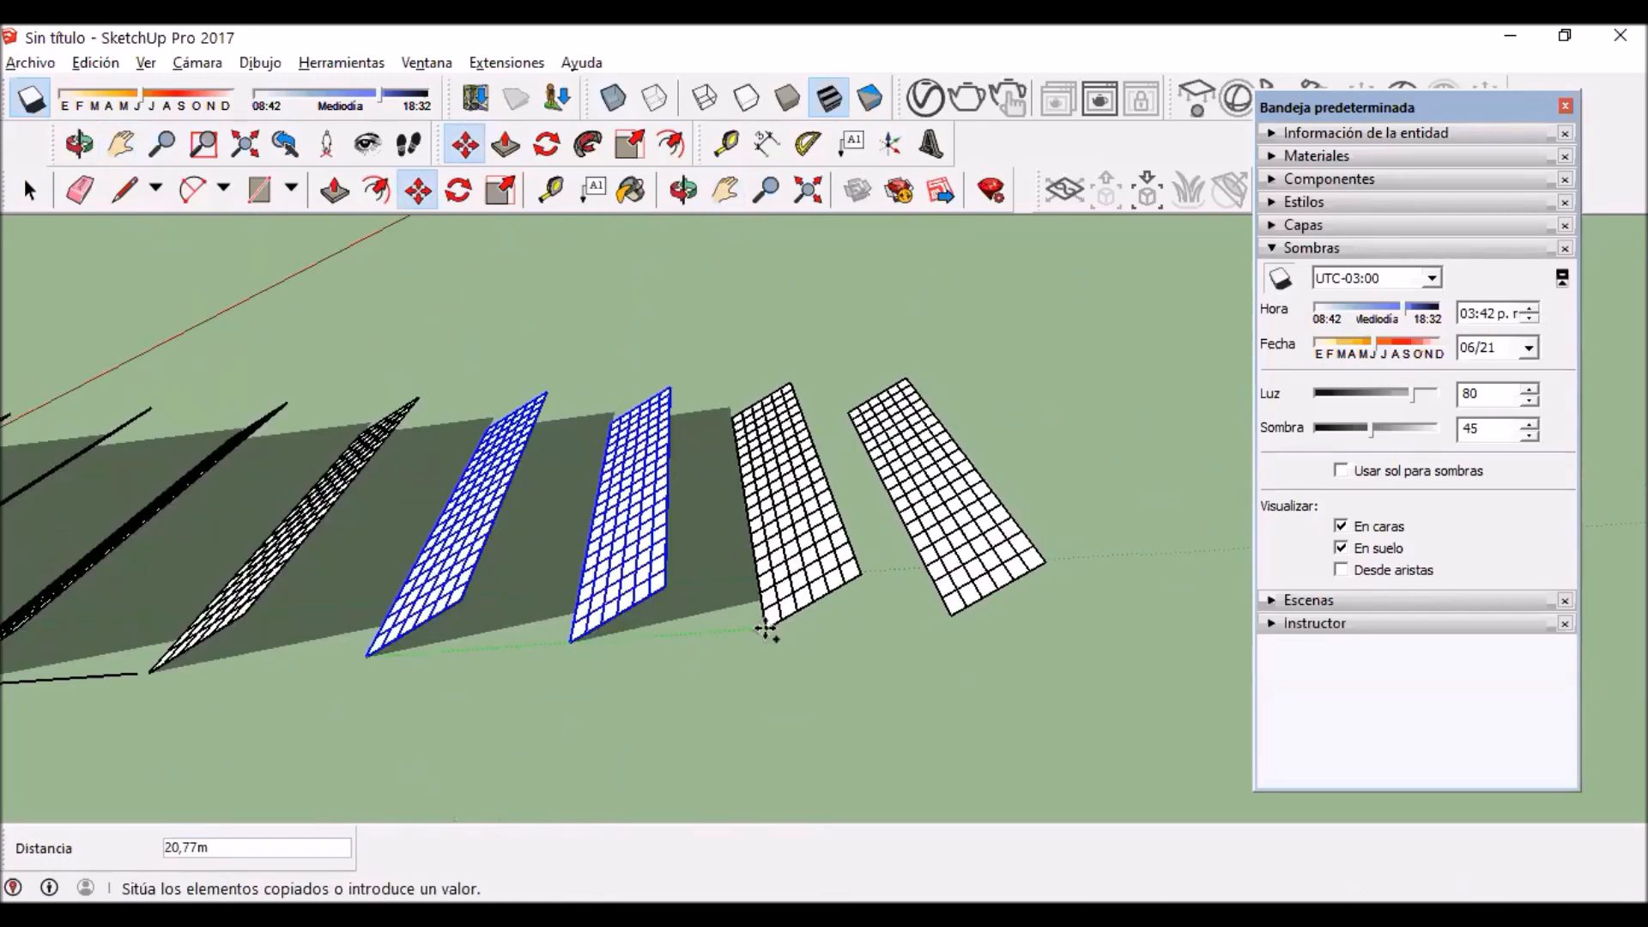
click(767, 641)
Step: Add a fifth pair of rows behind the fourth, keeping the spacing at about 20.8 m
scroll(767, 641, down, 6)
key(ctrl)
click(766, 641)
scroll(944, 614, up, 5)
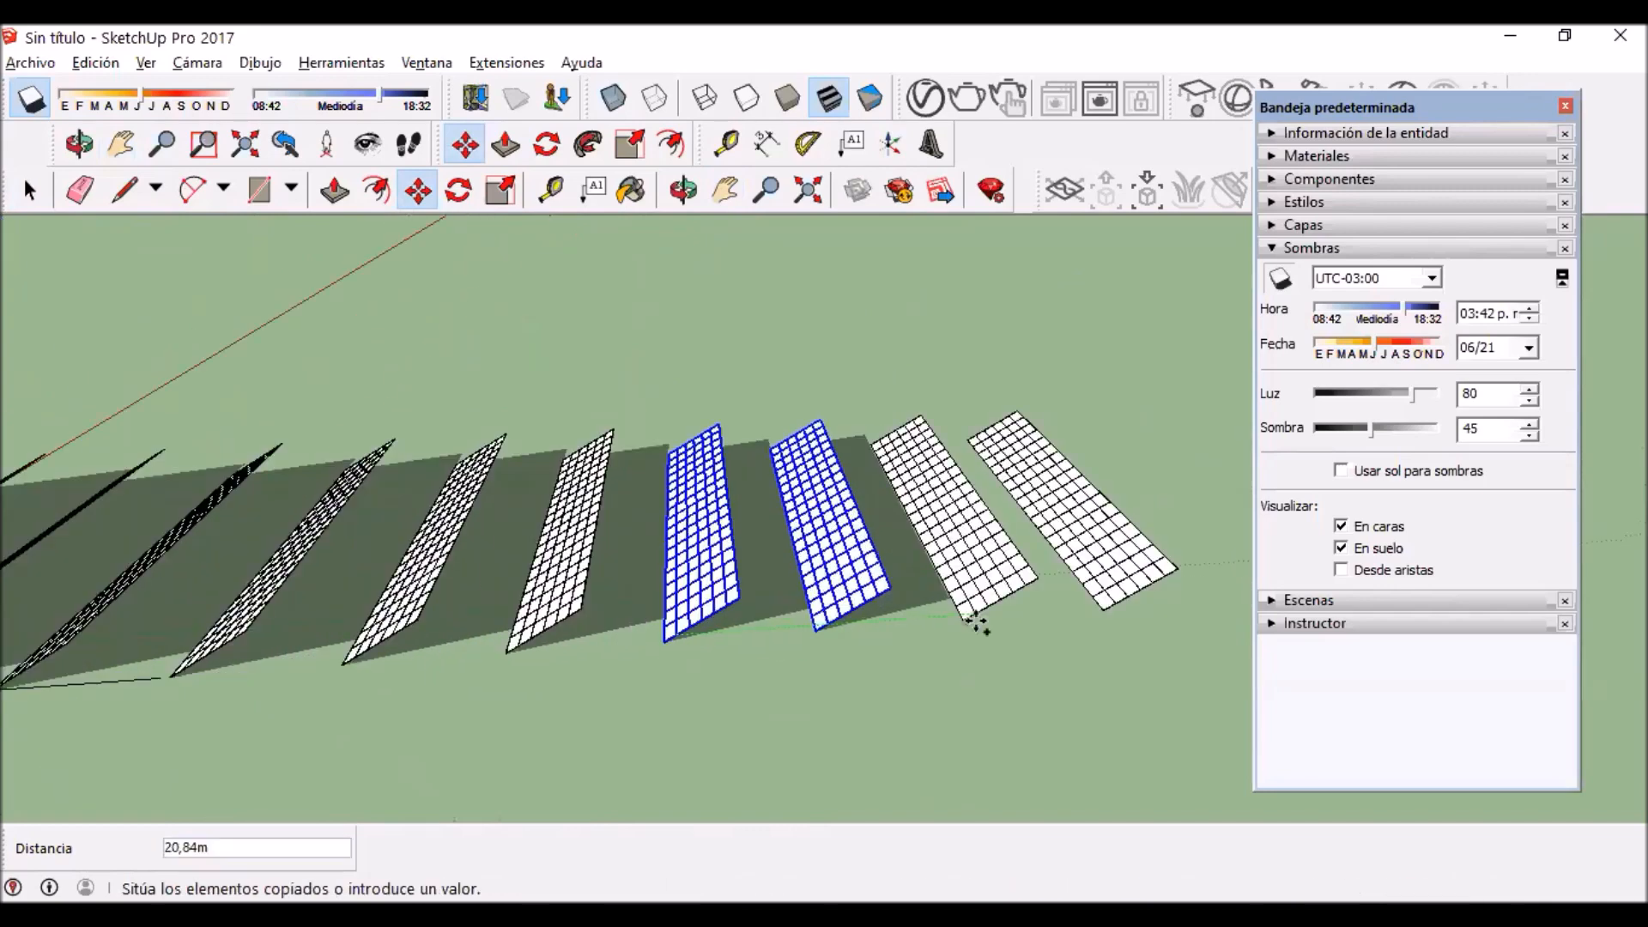
click(846, 654)
Step: Copy all the panel rows about 39.7 m along the red axis to form a second block beside the first, leaving an aisle between them
scroll(673, 669, down, 6)
scroll(644, 669, down, 3)
shift+middle_drag(647, 662, 229, 390)
key(space)
drag(470, 379, 898, 744)
key(m)
key(ctrl)
click(607, 698)
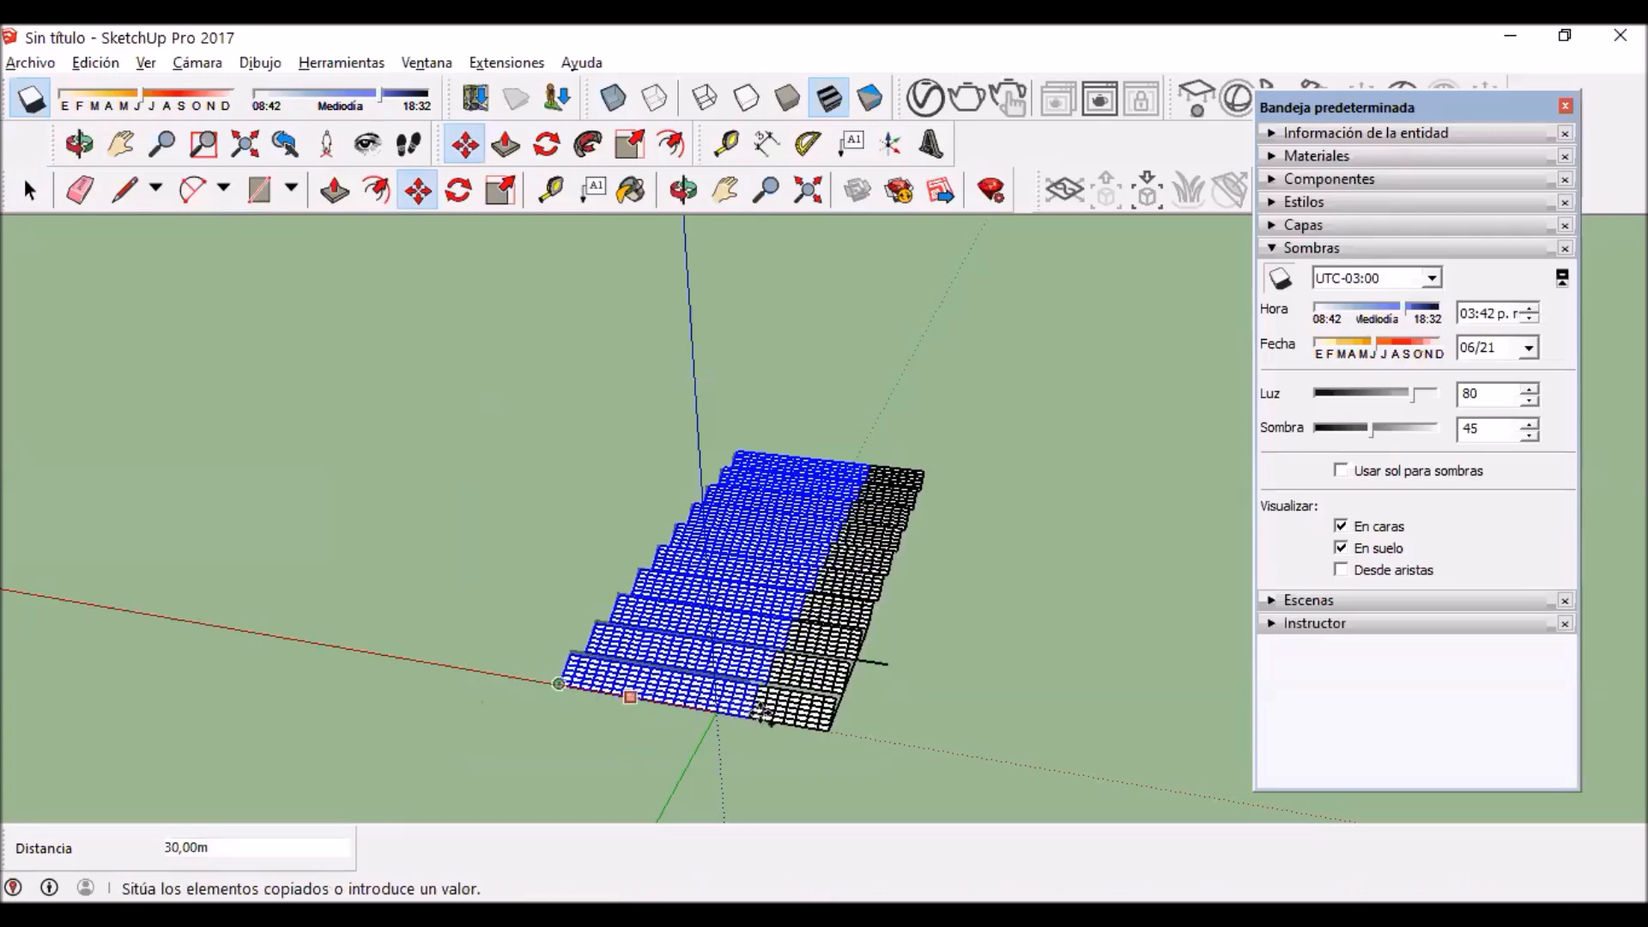
scroll(794, 712, up, 1)
scroll(781, 716, up, 2)
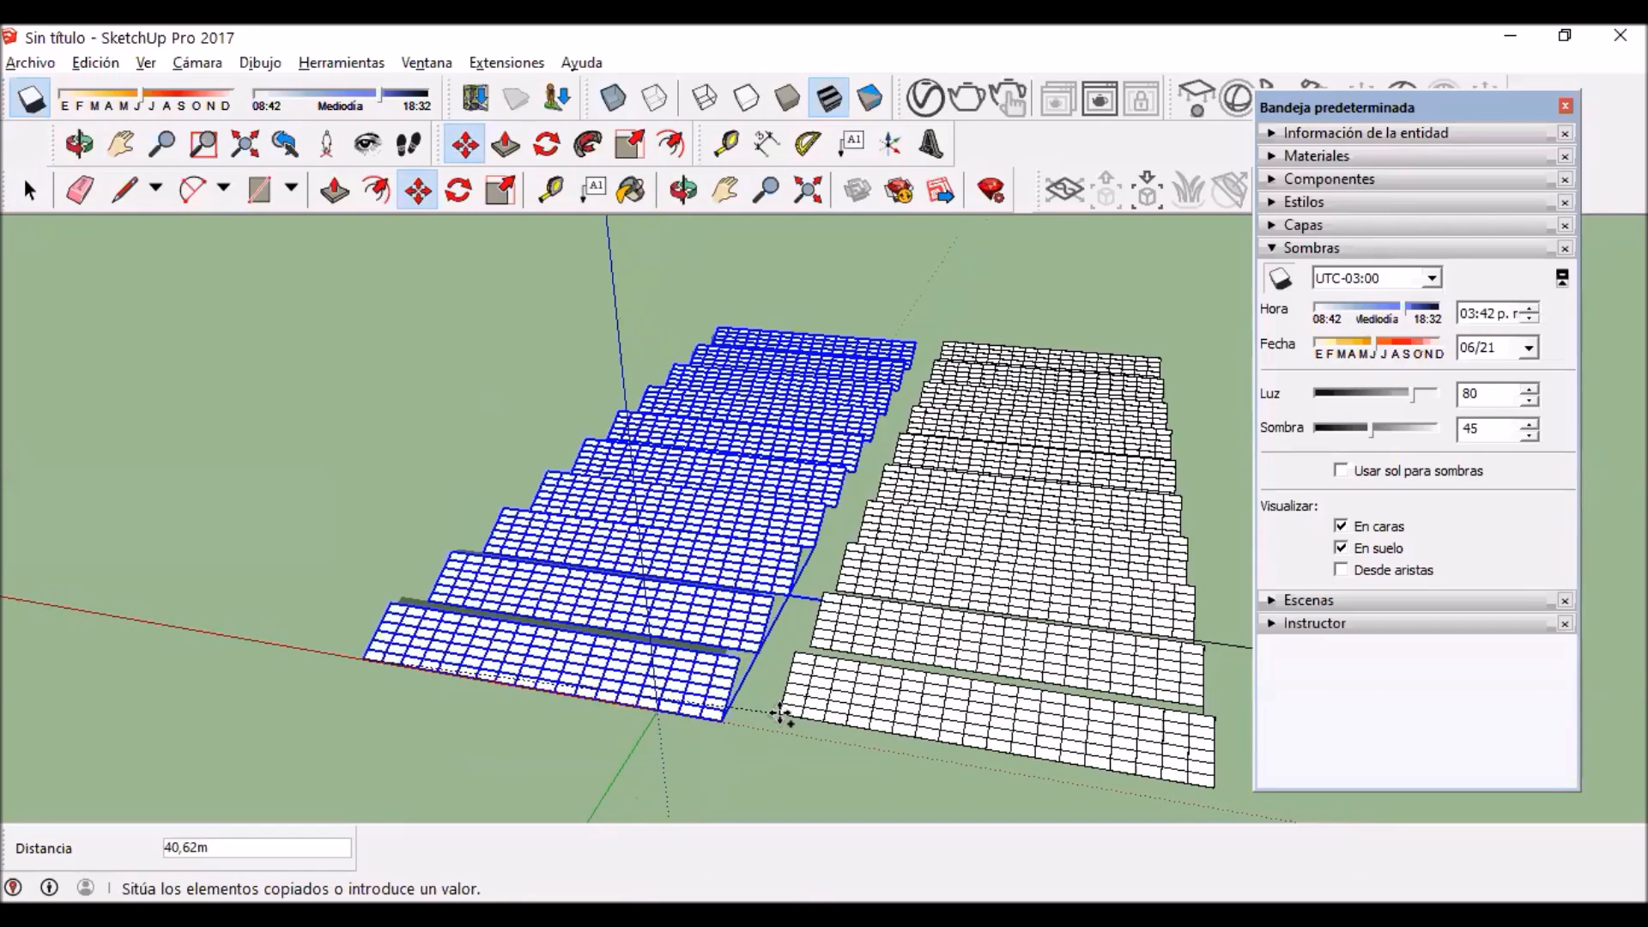
scroll(743, 731, up, 3)
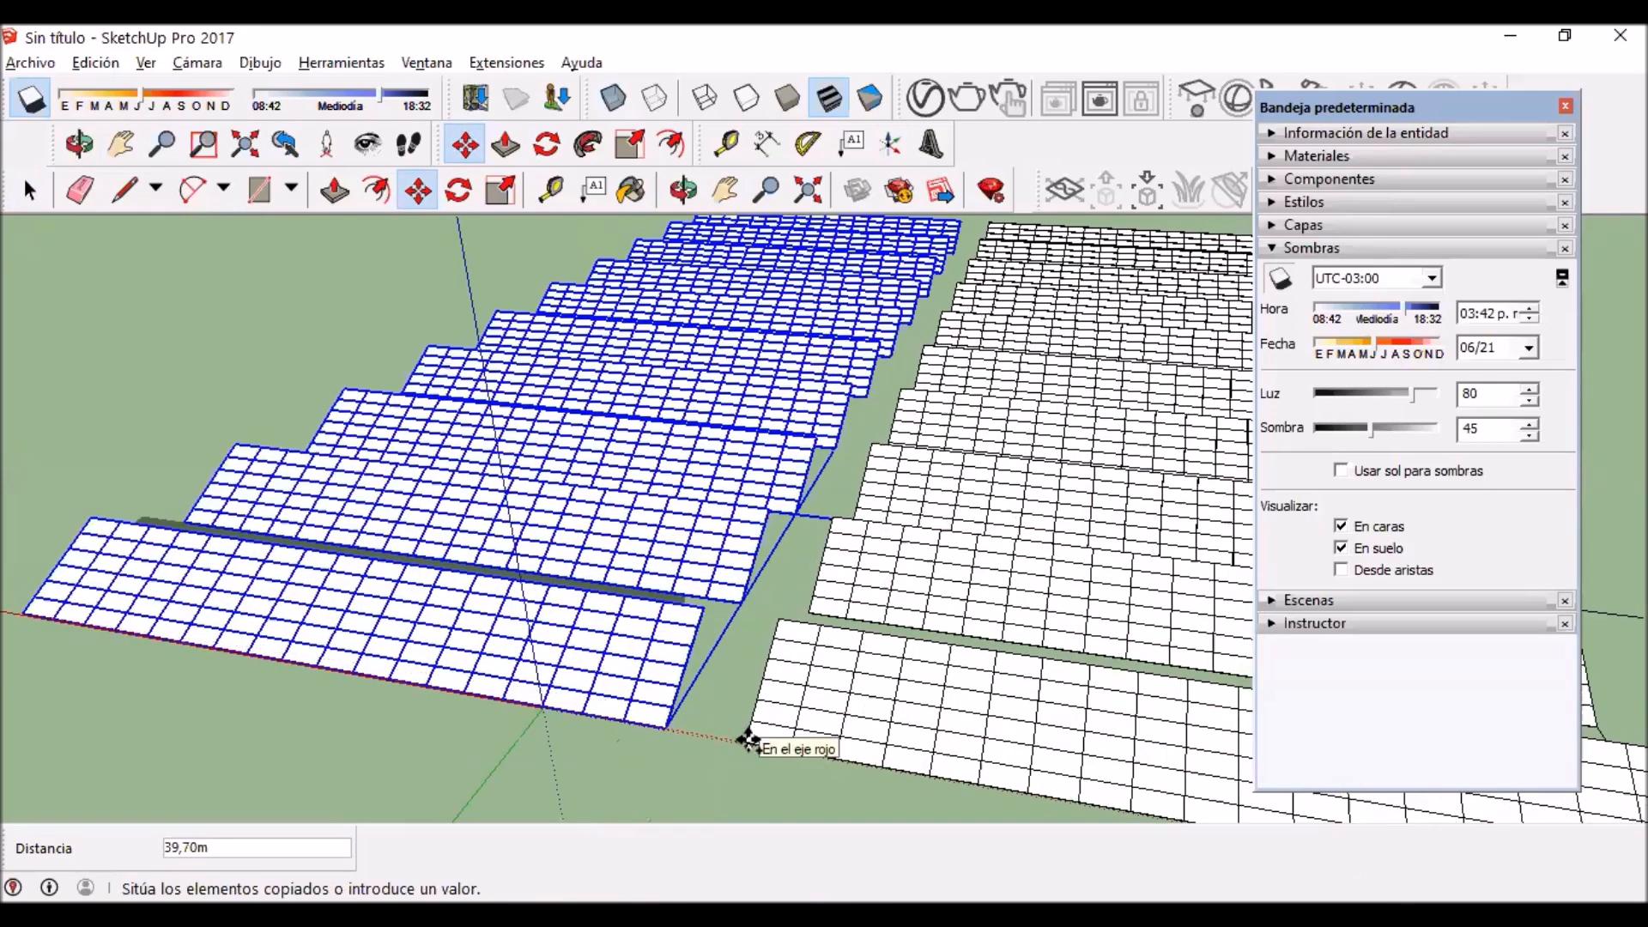
click(749, 740)
scroll(770, 709, down, 7)
middle_drag(770, 709, 755, 630)
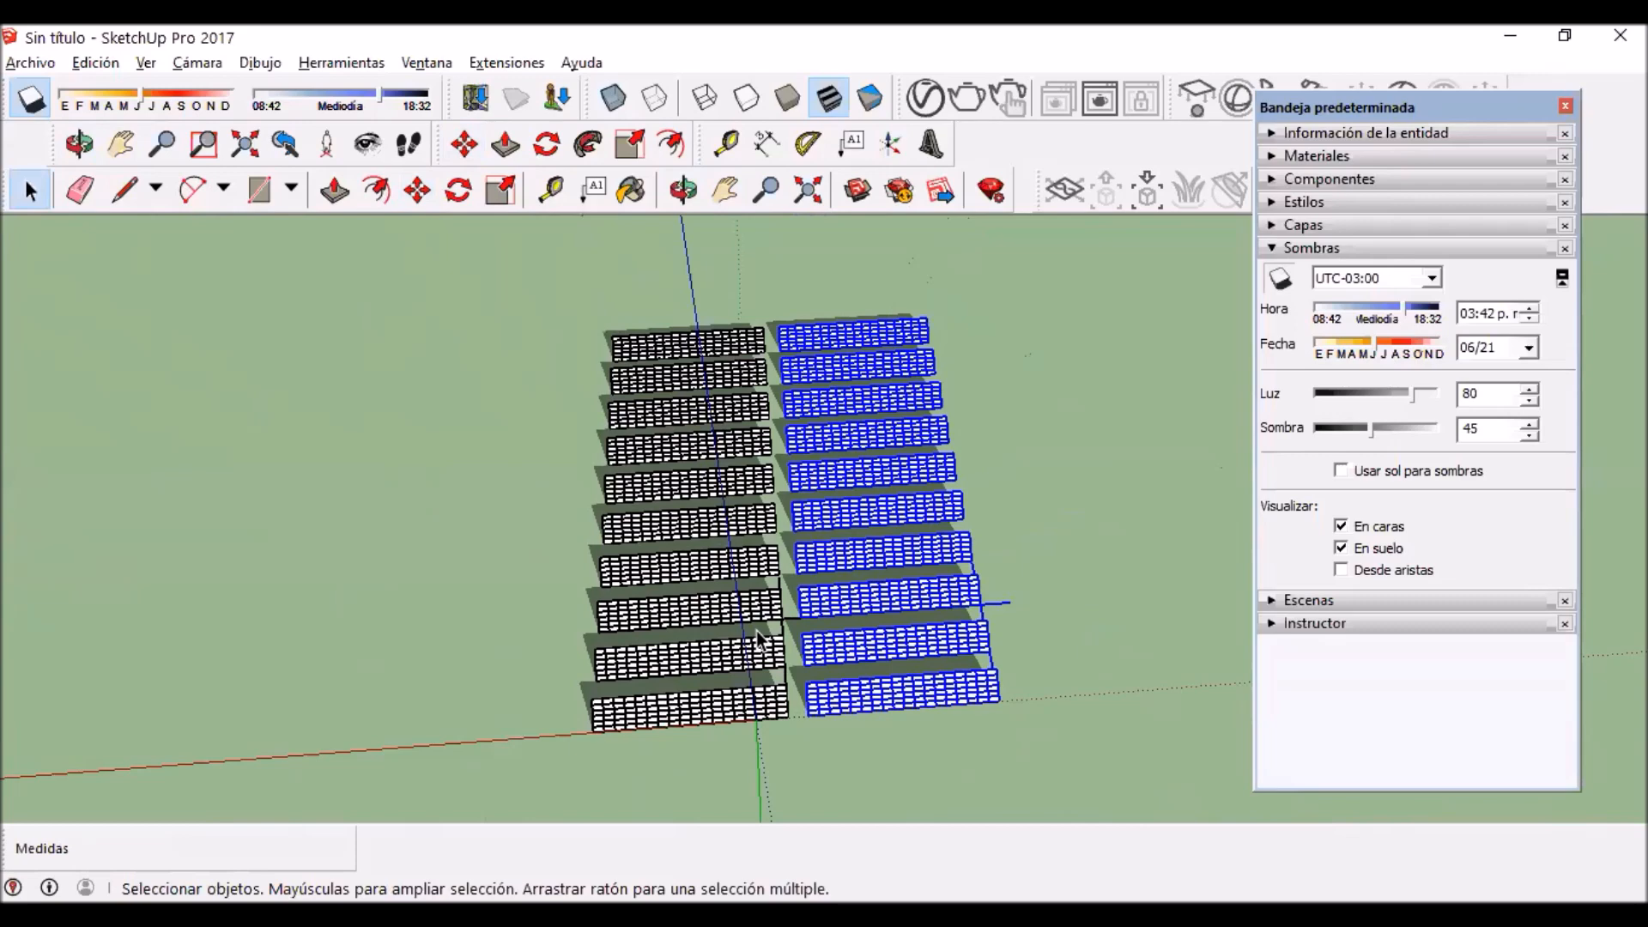
scroll(957, 554, up, 1)
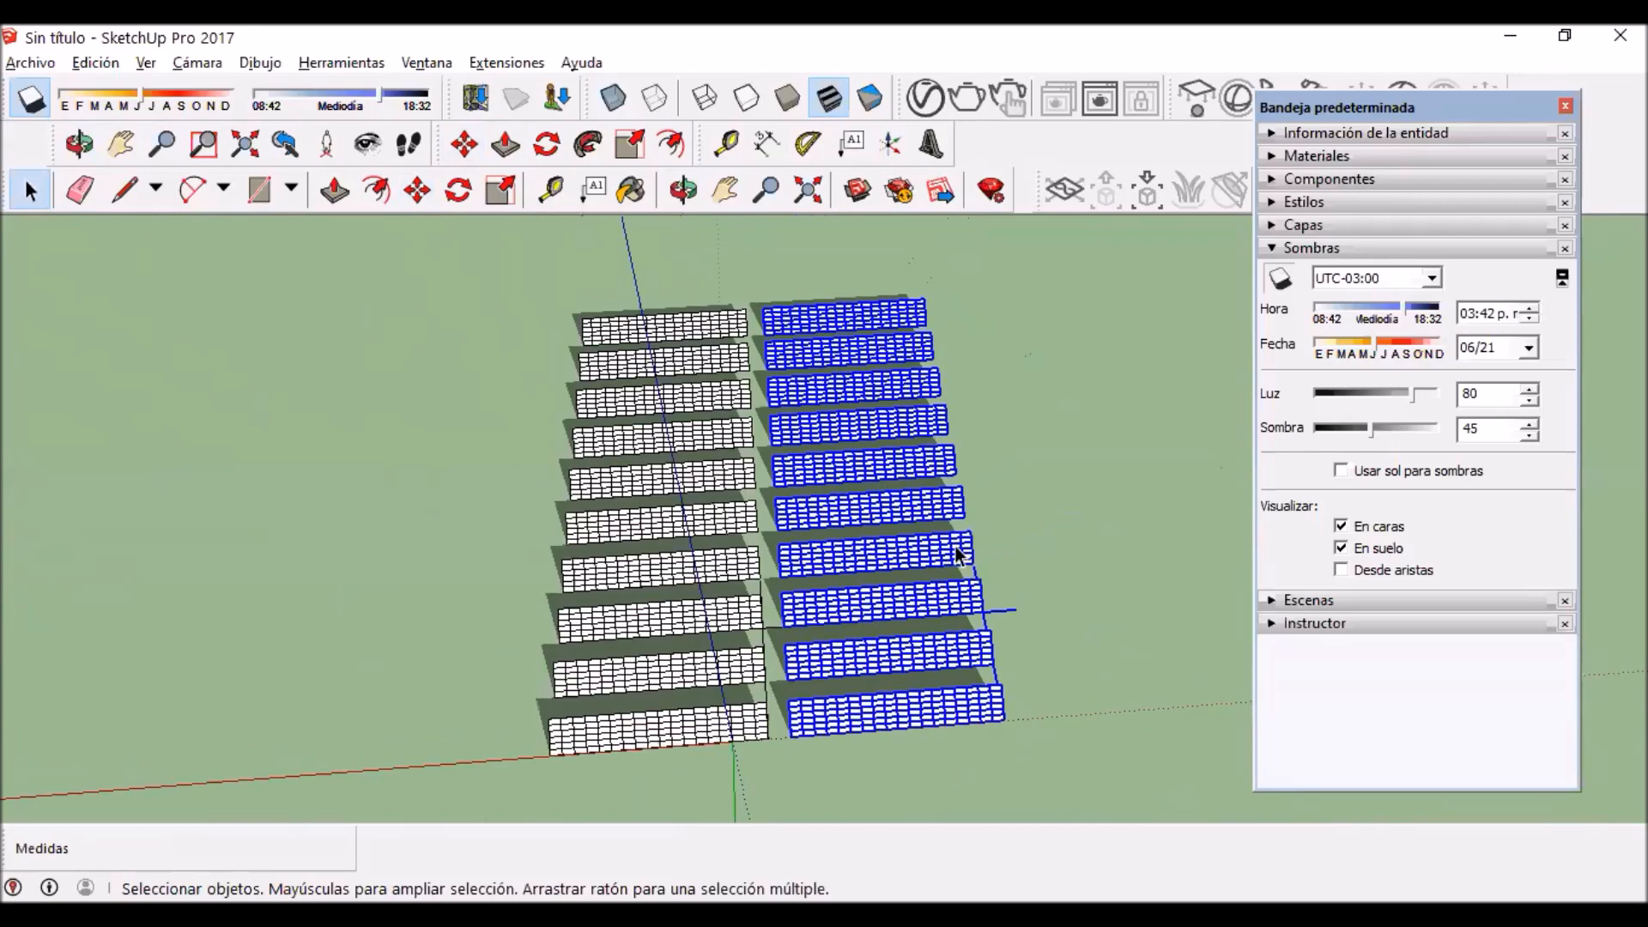
Step: Draw a small upright rectangle of about 2.15 by 1.24 m in the aisle beside the first block's second row
scroll(541, 577, up, 3)
key(h)
drag(655, 610, 635, 383)
drag(644, 532, 700, 466)
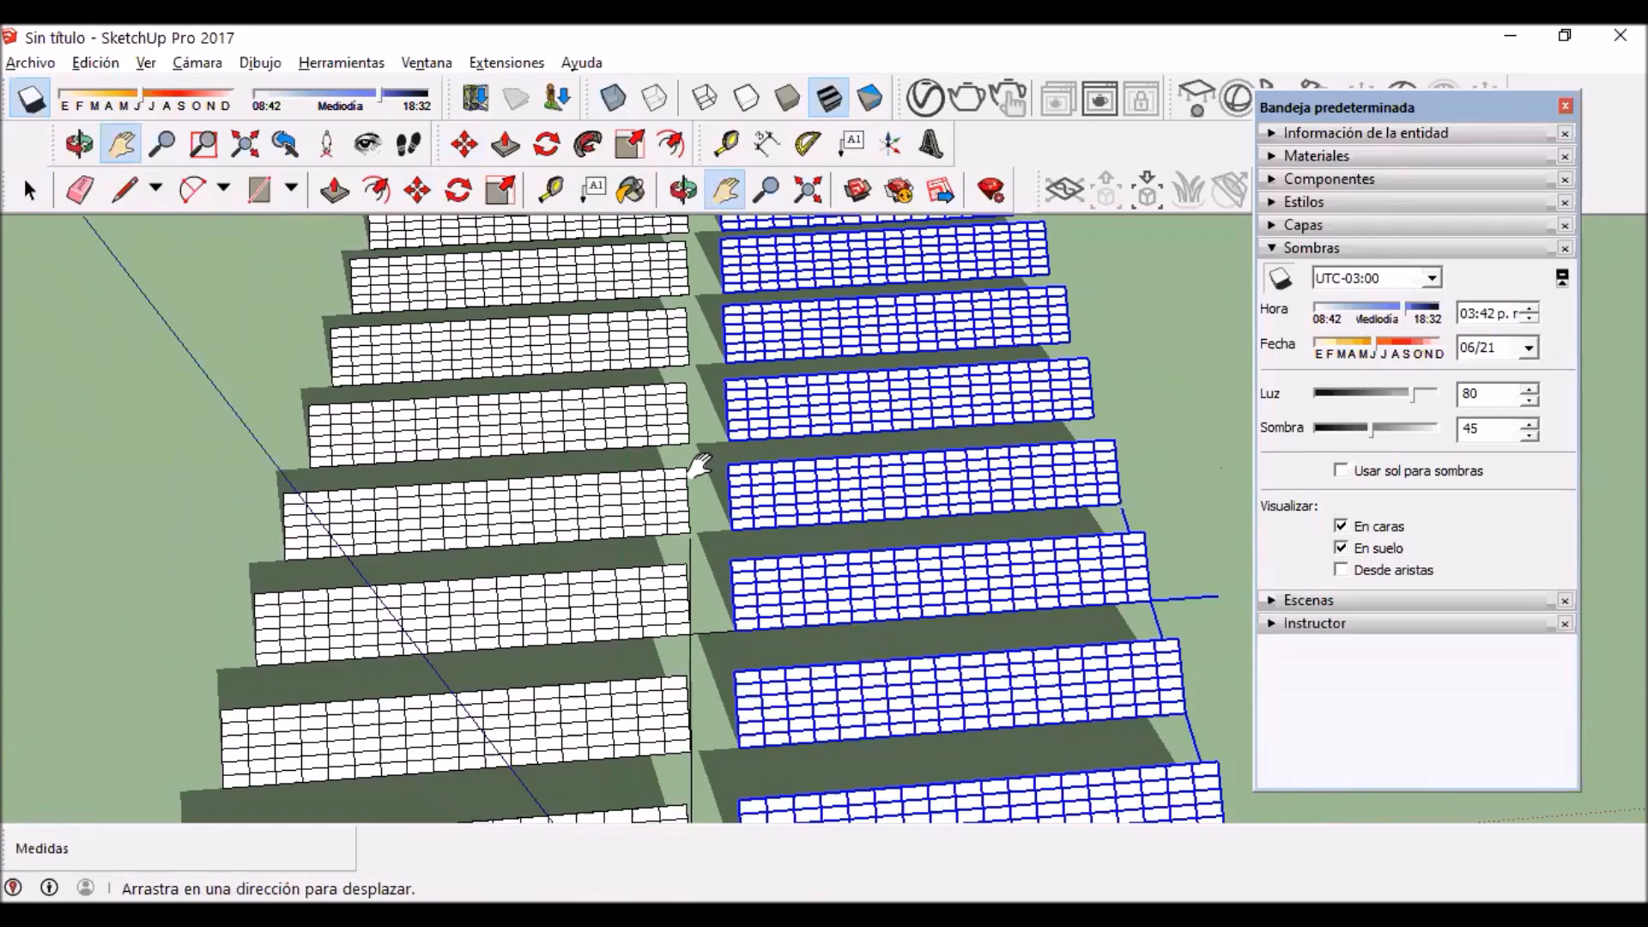
scroll(360, 342, down, 3)
scroll(257, 284, up, 1)
click(30, 191)
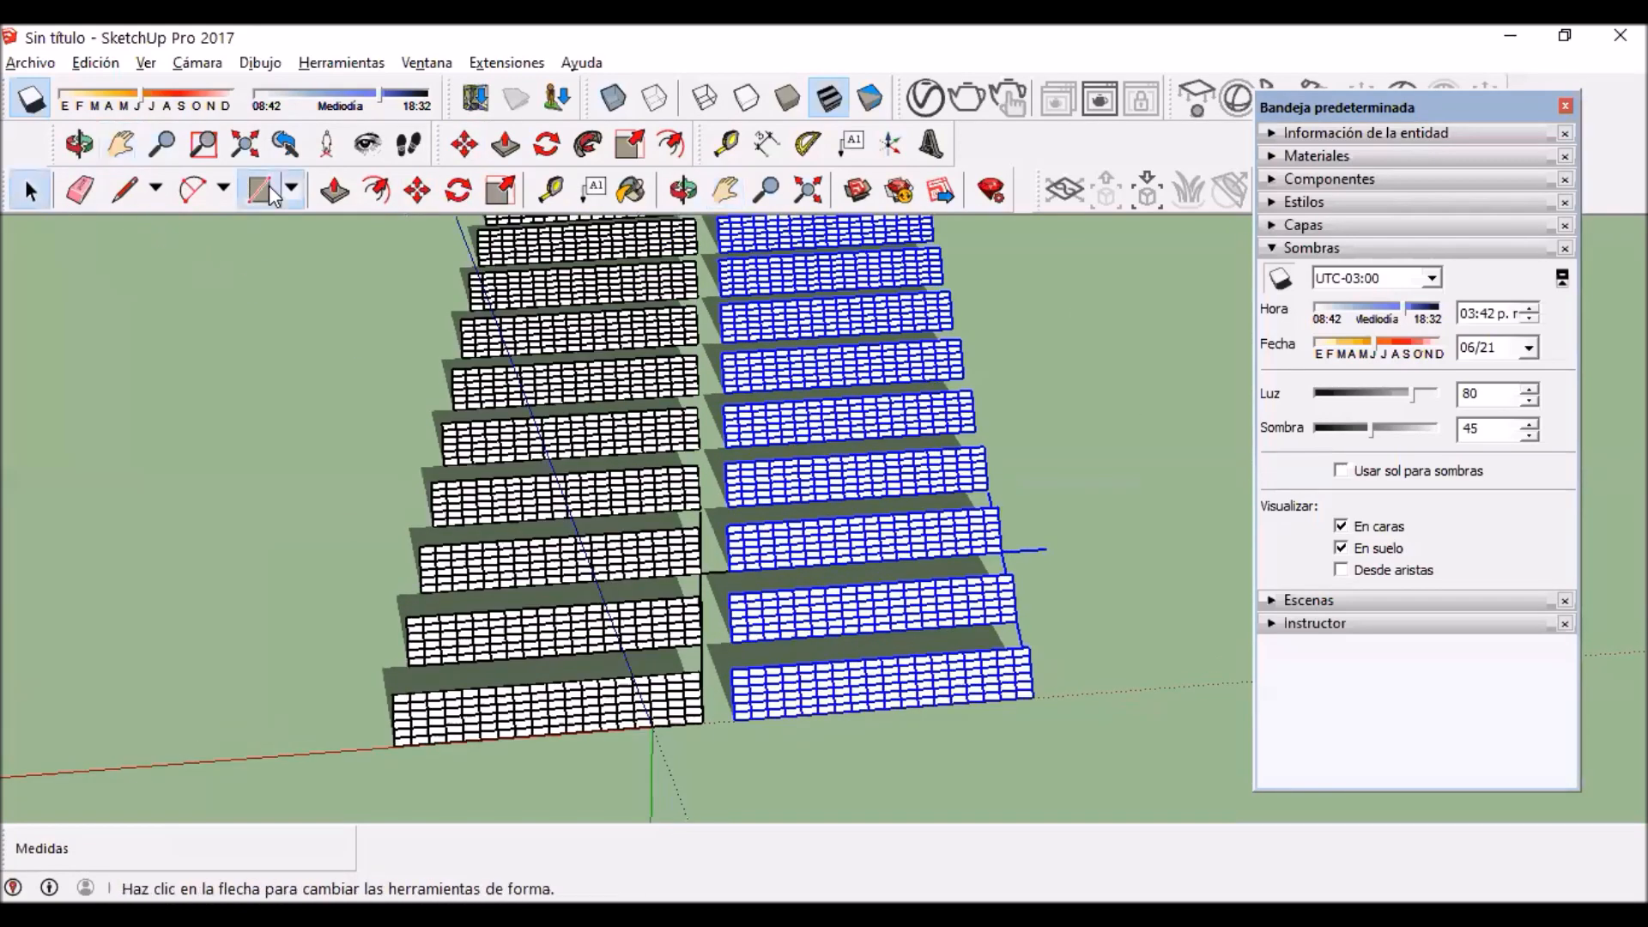
click(269, 192)
scroll(718, 688, up, 5)
middle_drag(718, 688, 549, 550)
click(774, 432)
click(714, 415)
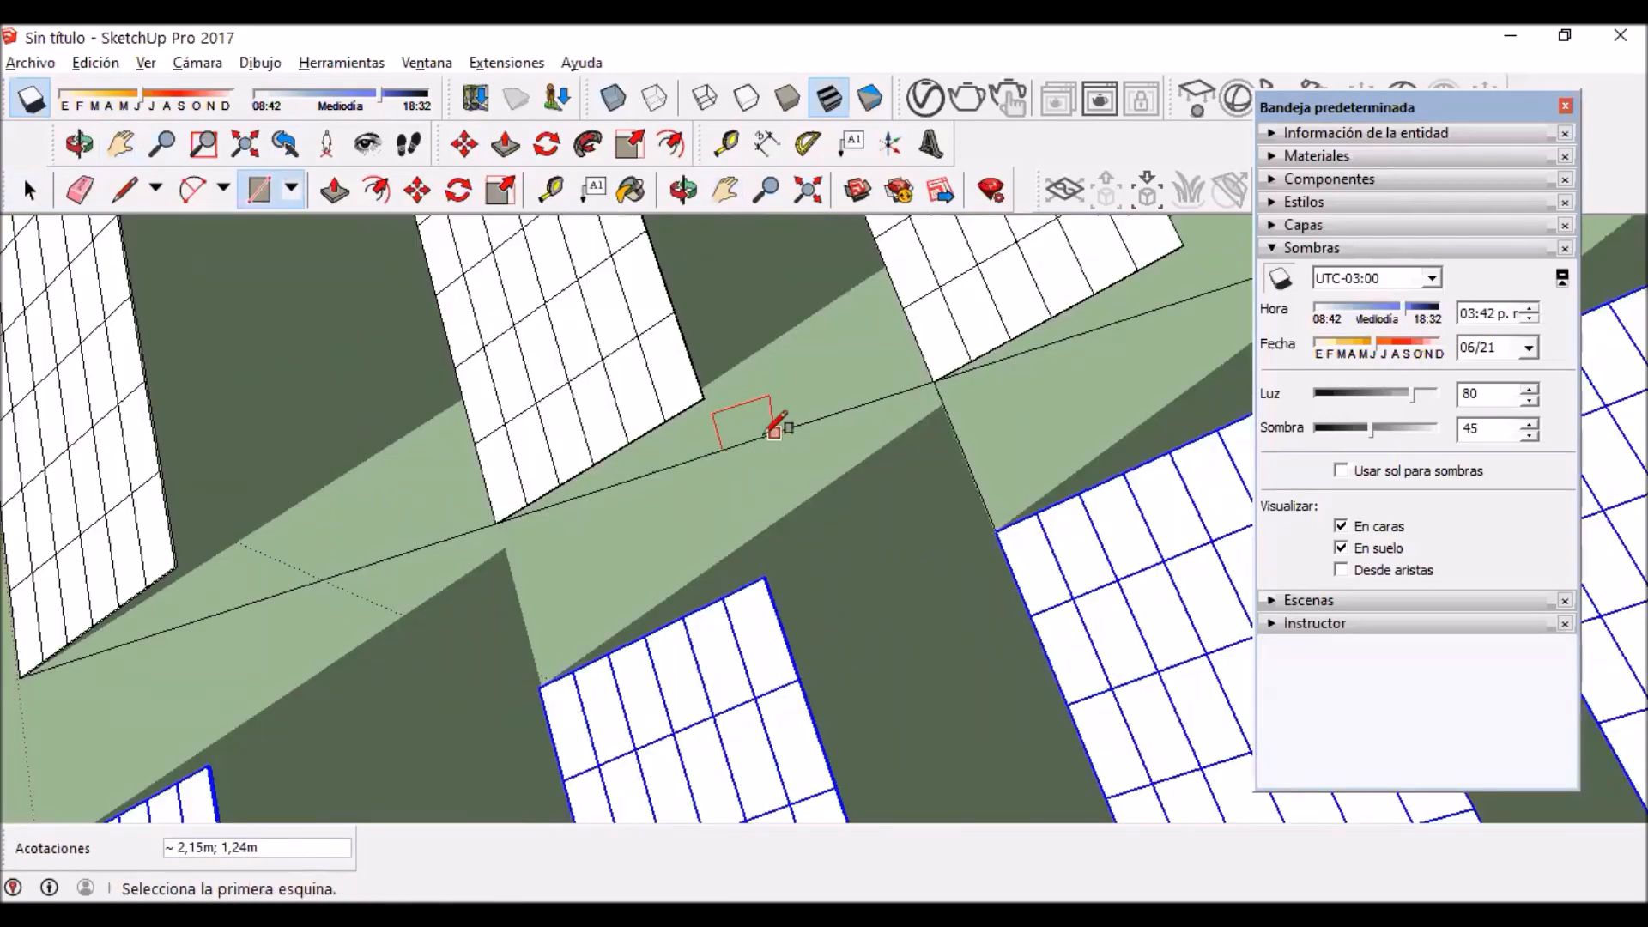
middle_drag(754, 412, 672, 618)
scroll(601, 618, up, 1)
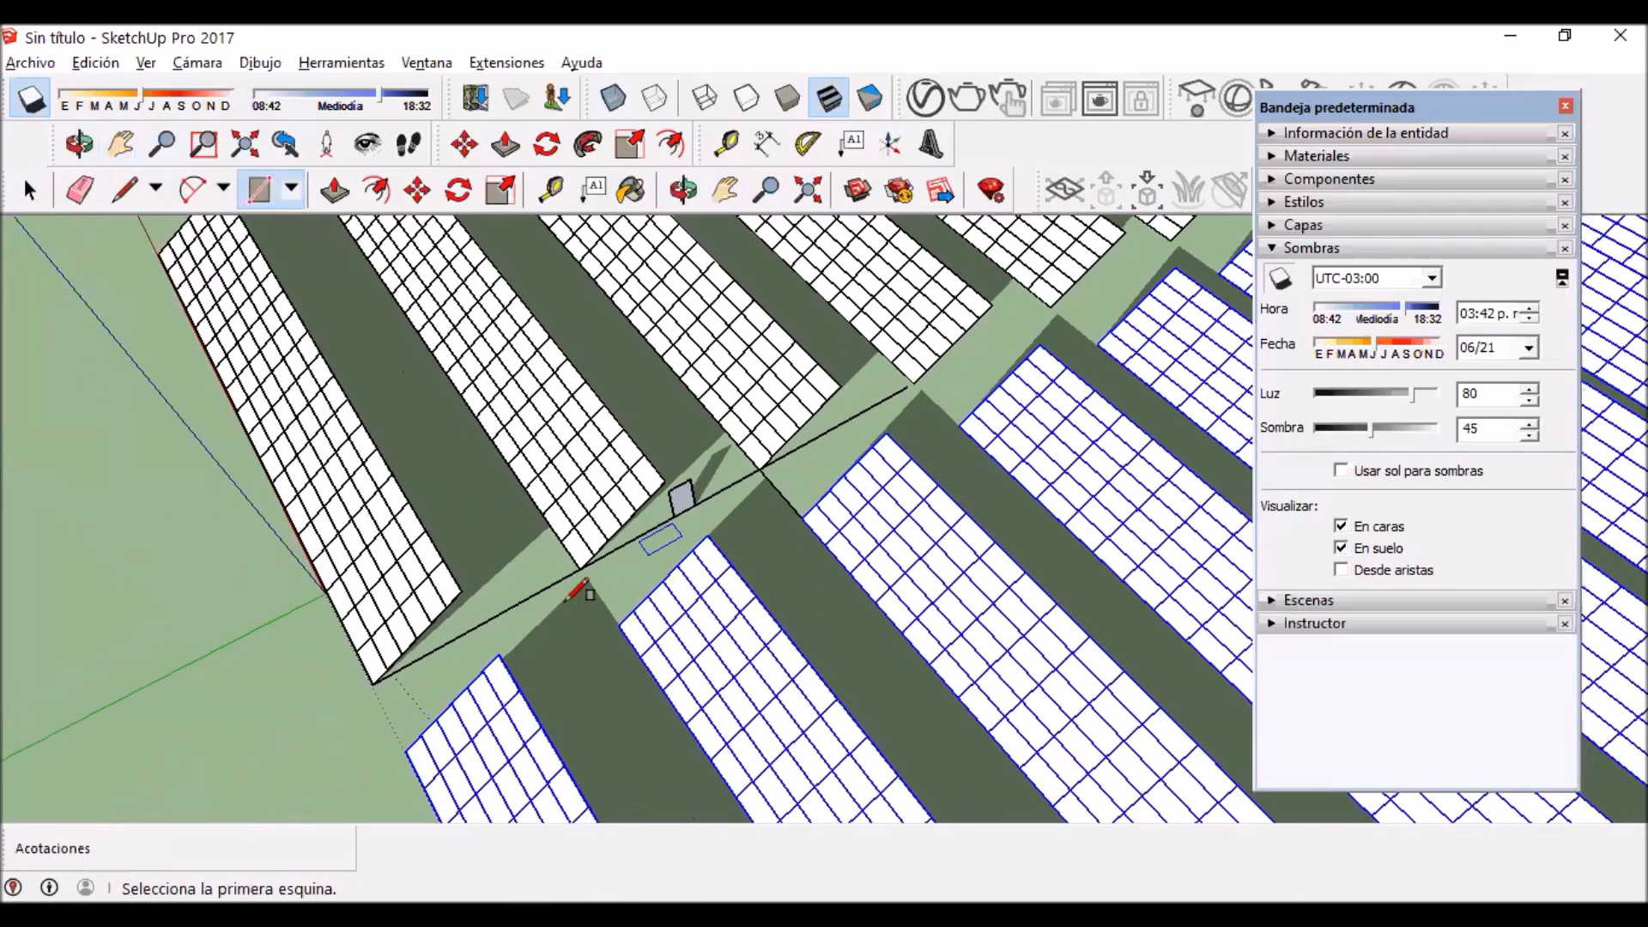
scroll(576, 592, down, 3)
key(space)
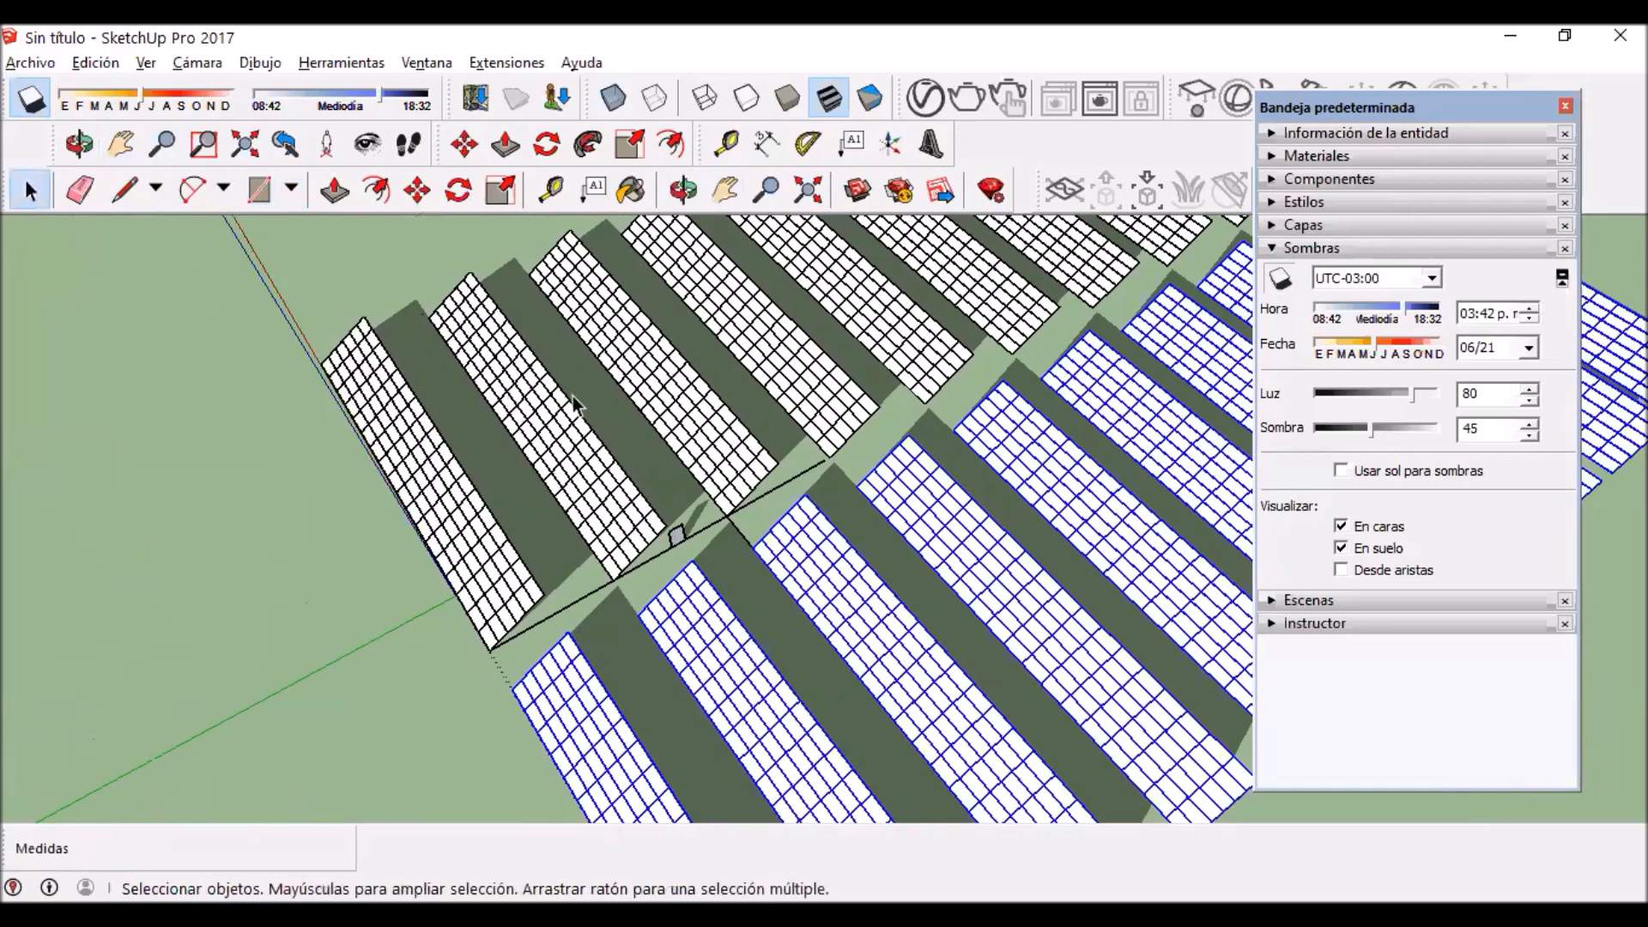
Step: Examine the small upright rectangle's position in the aisle and its relation to the surrounding panel rows and their shadows
scroll(631, 532, down, 3)
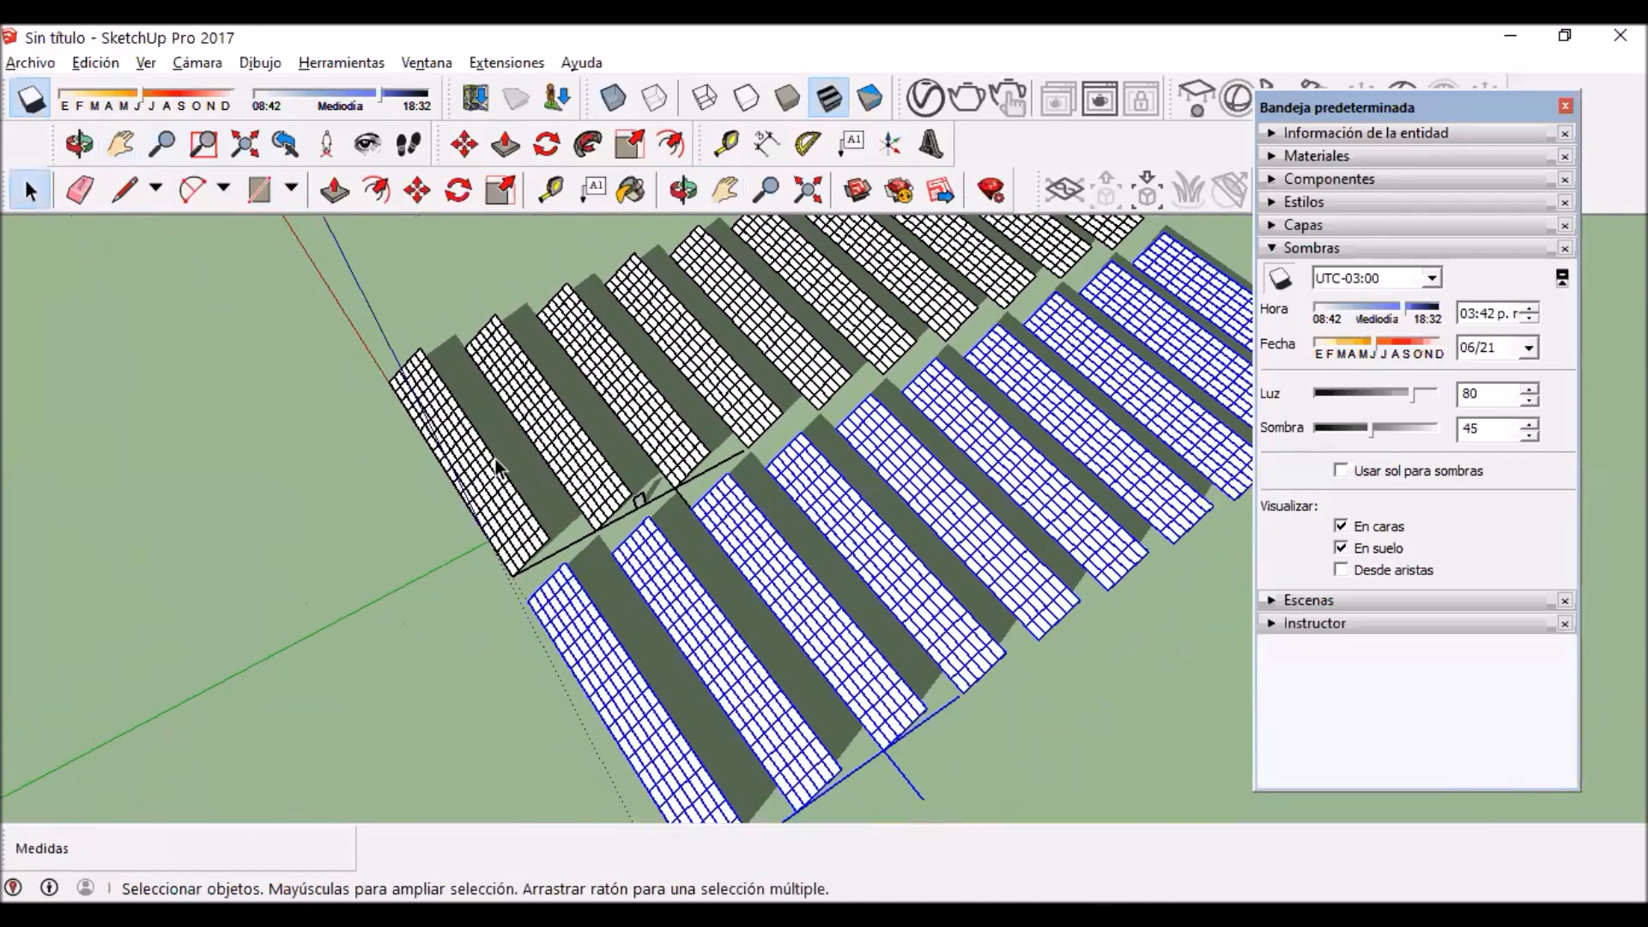
scroll(661, 528, up, 2)
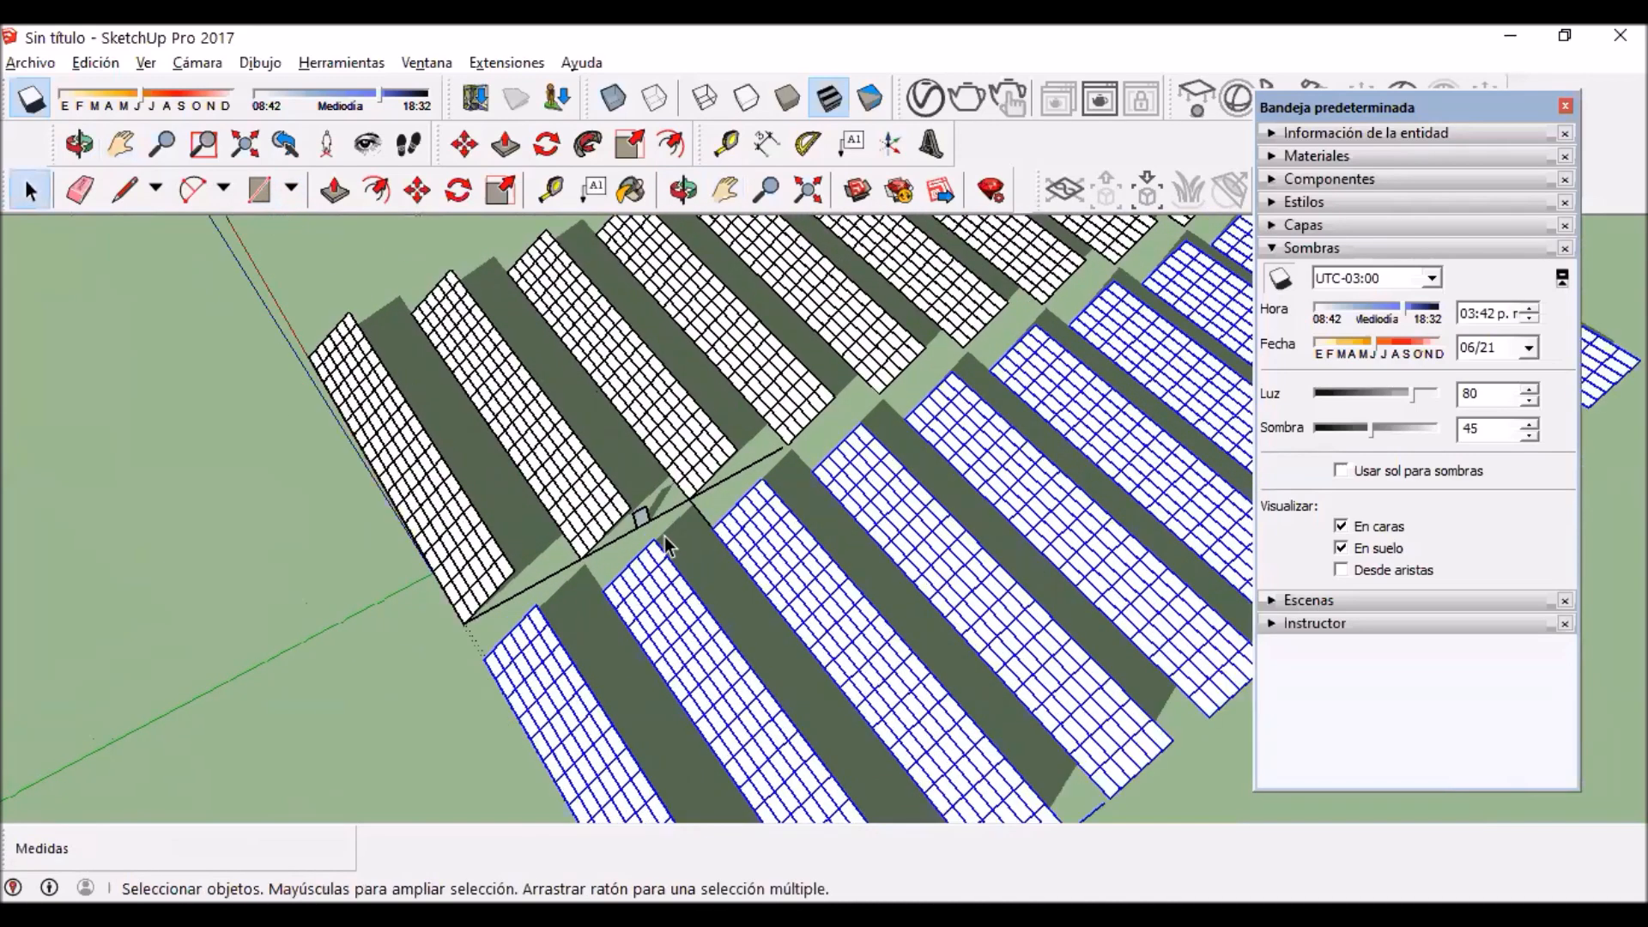
scroll(665, 545, up, 2)
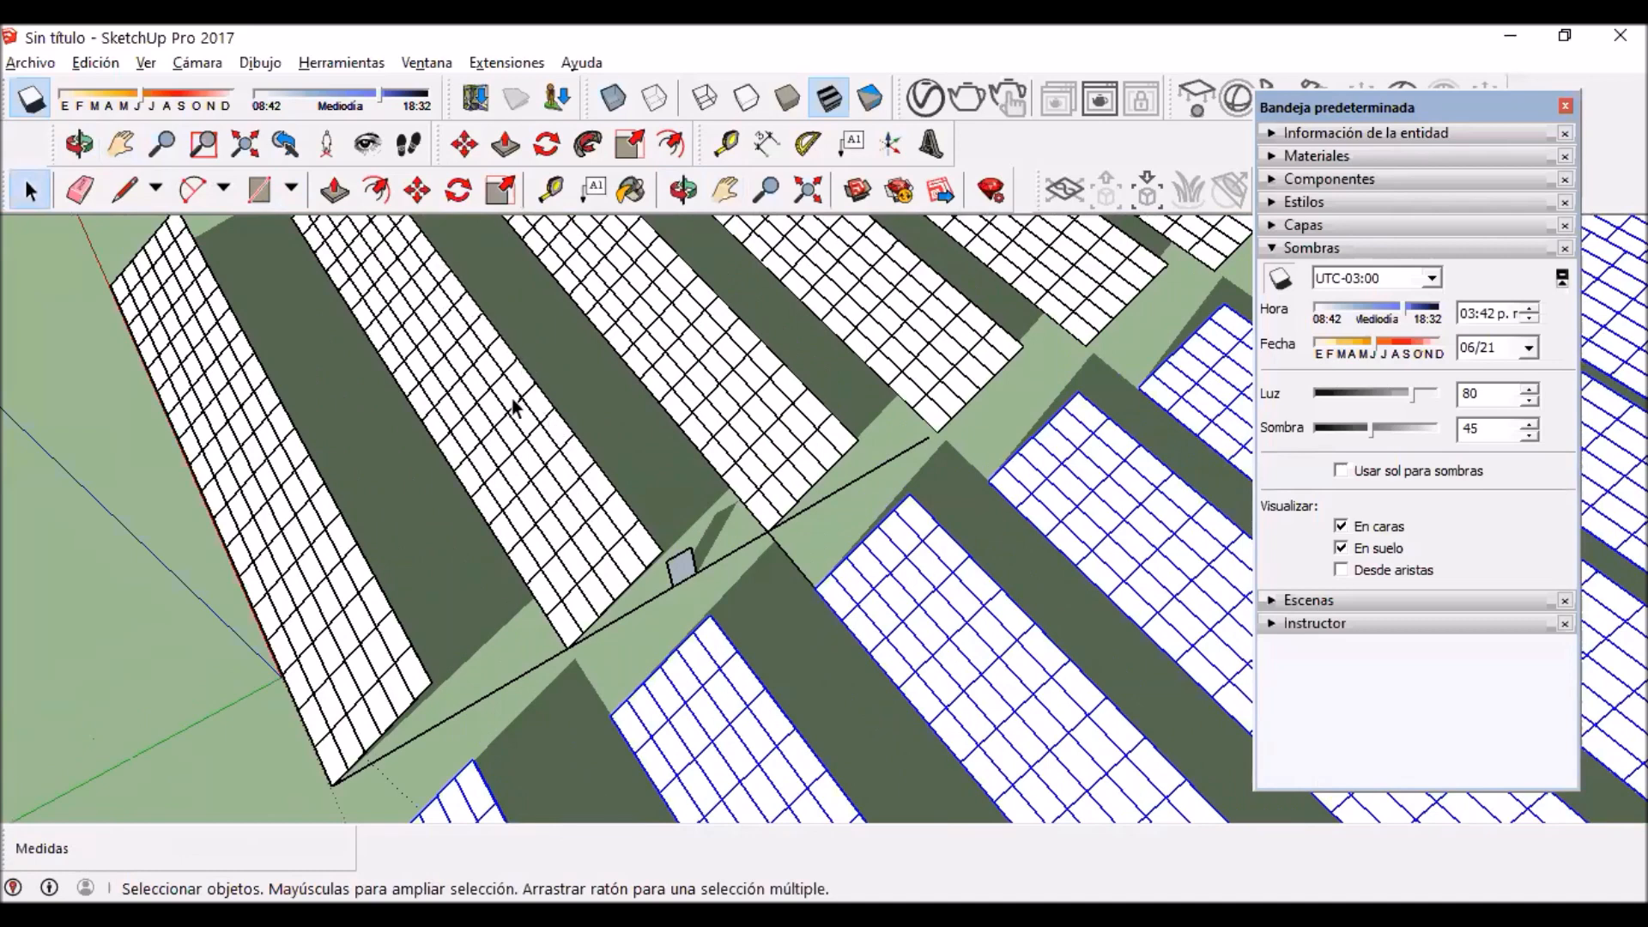
scroll(626, 532, down, 2)
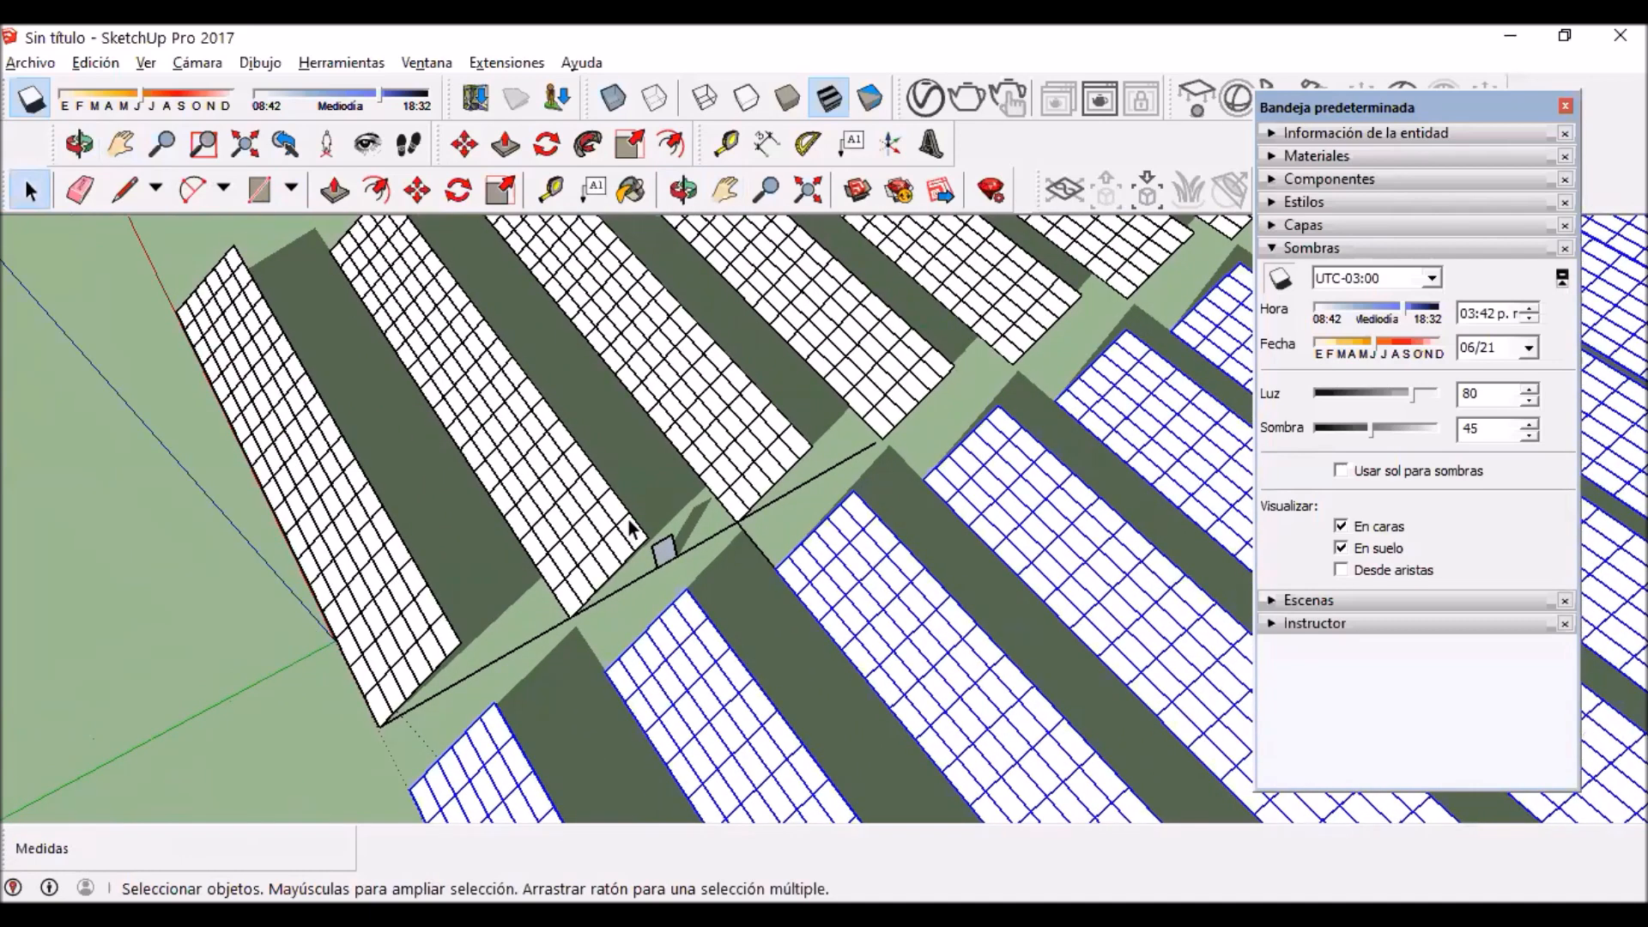
scroll(631, 528, down, 1)
scroll(614, 515, up, 3)
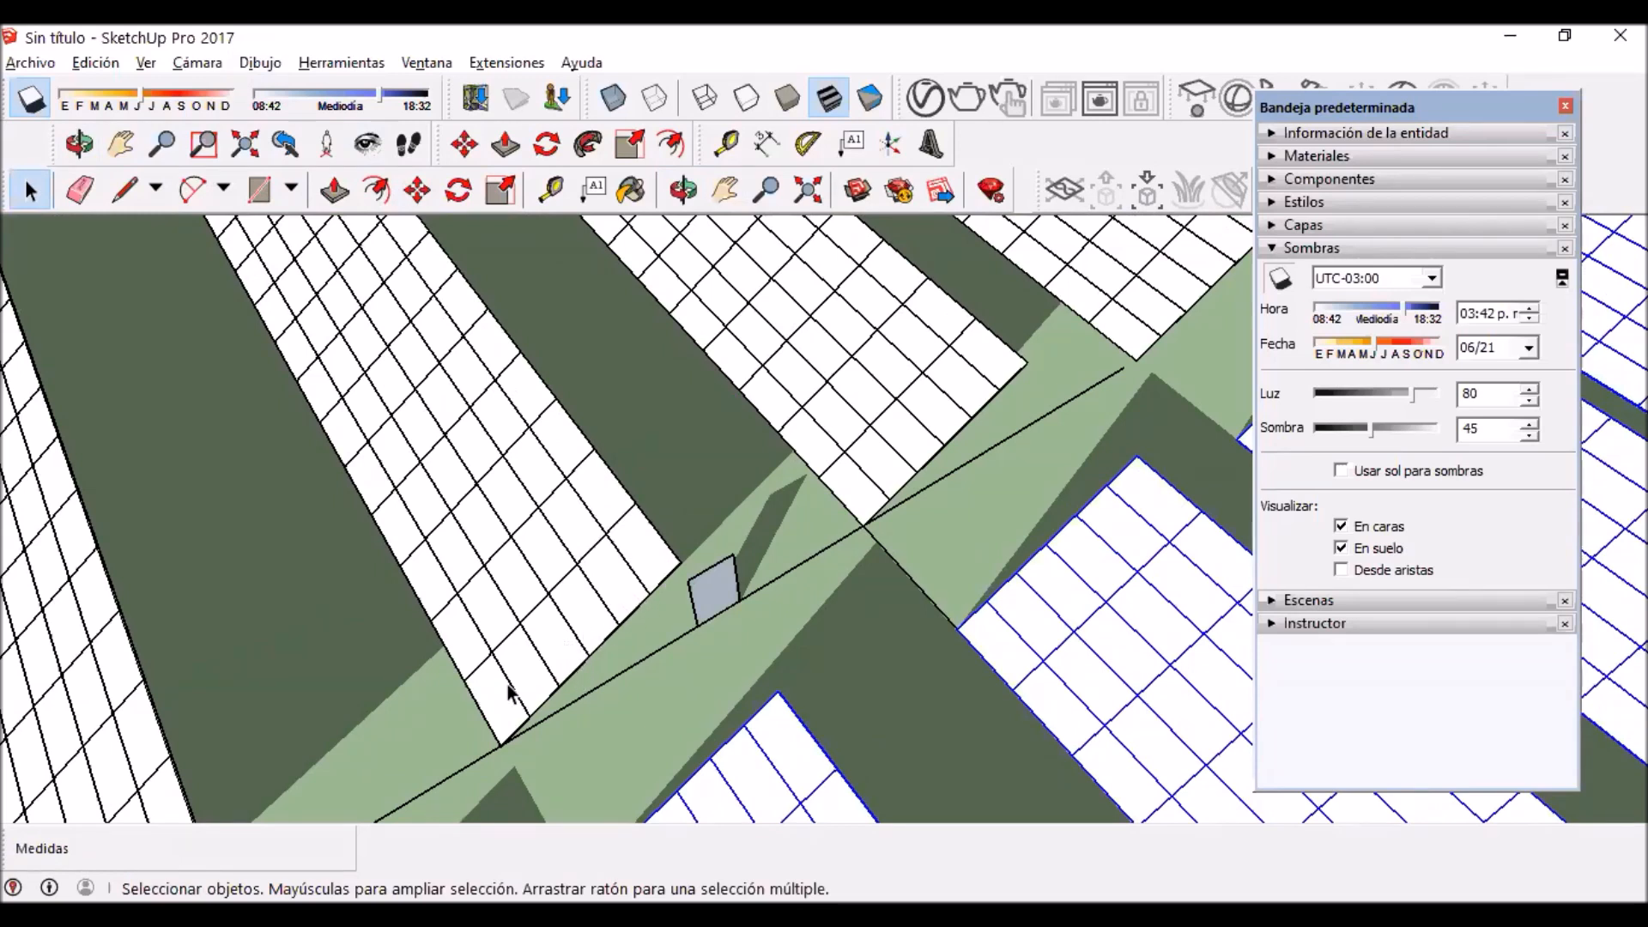
scroll(588, 575, down, 2)
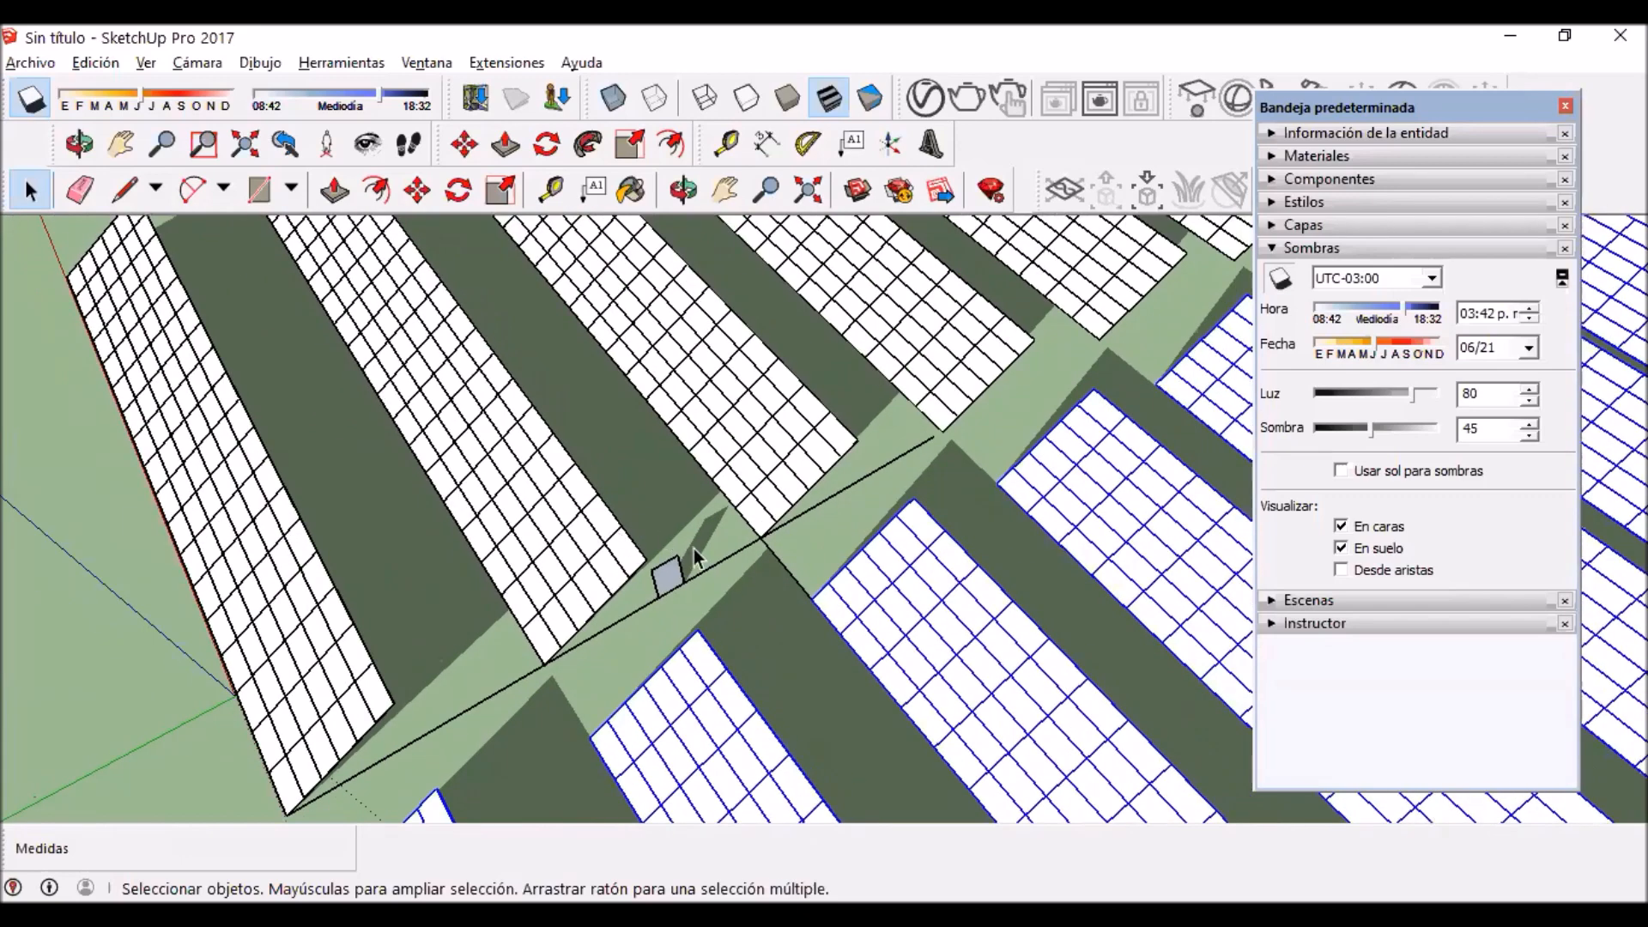
scroll(629, 573, up, 1)
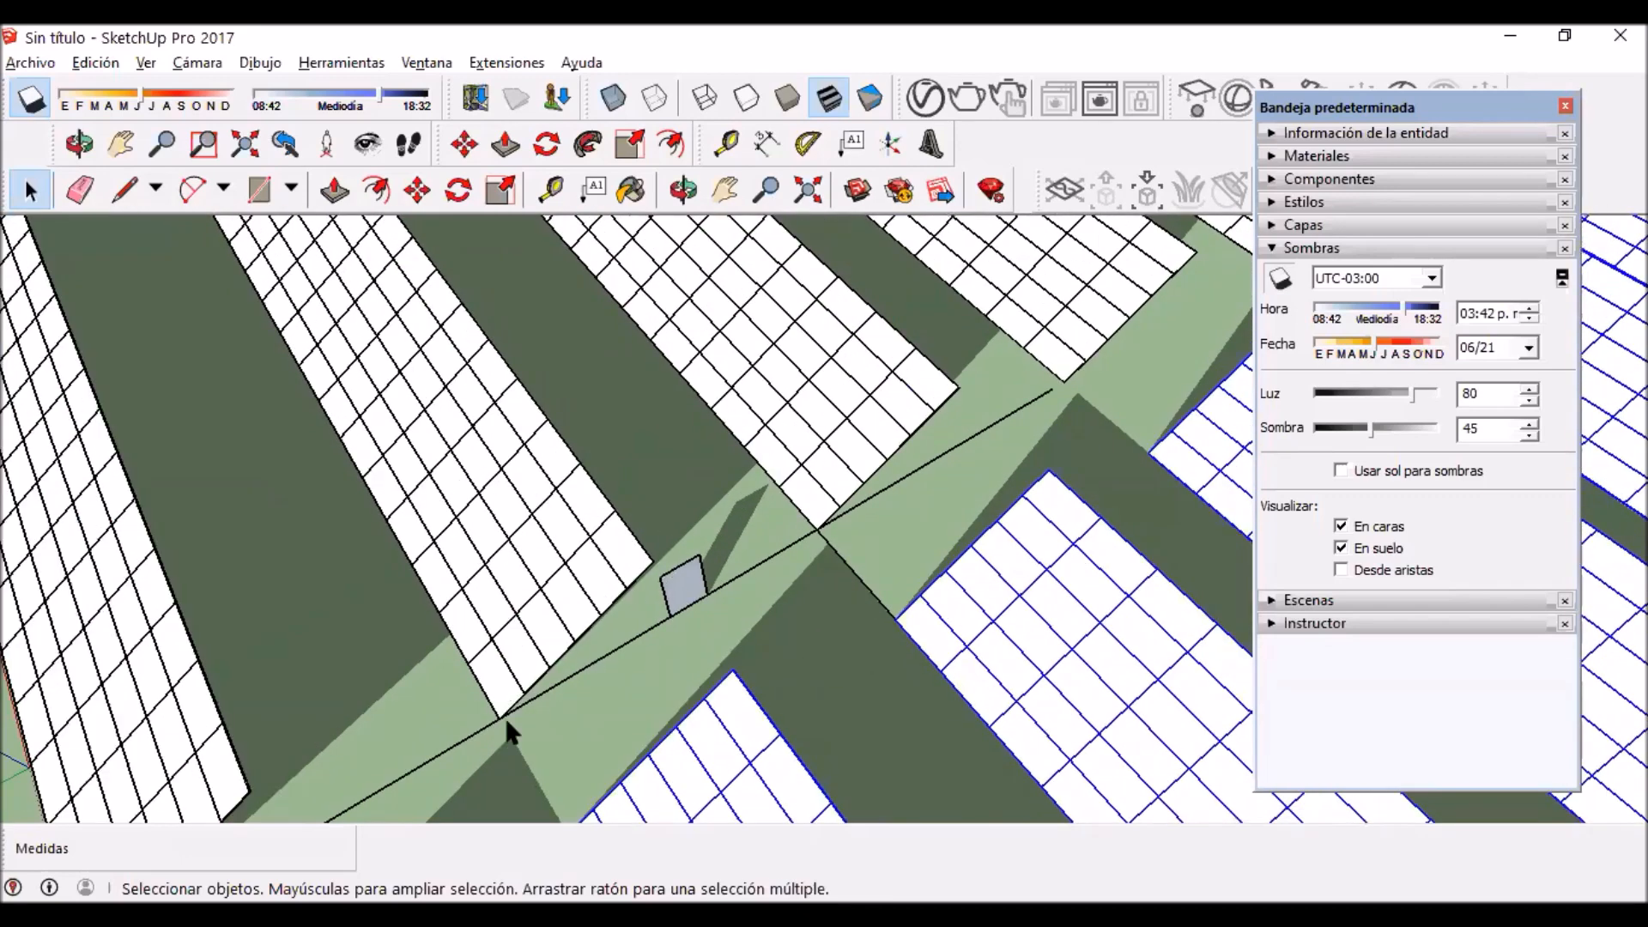
scroll(499, 738, up, 2)
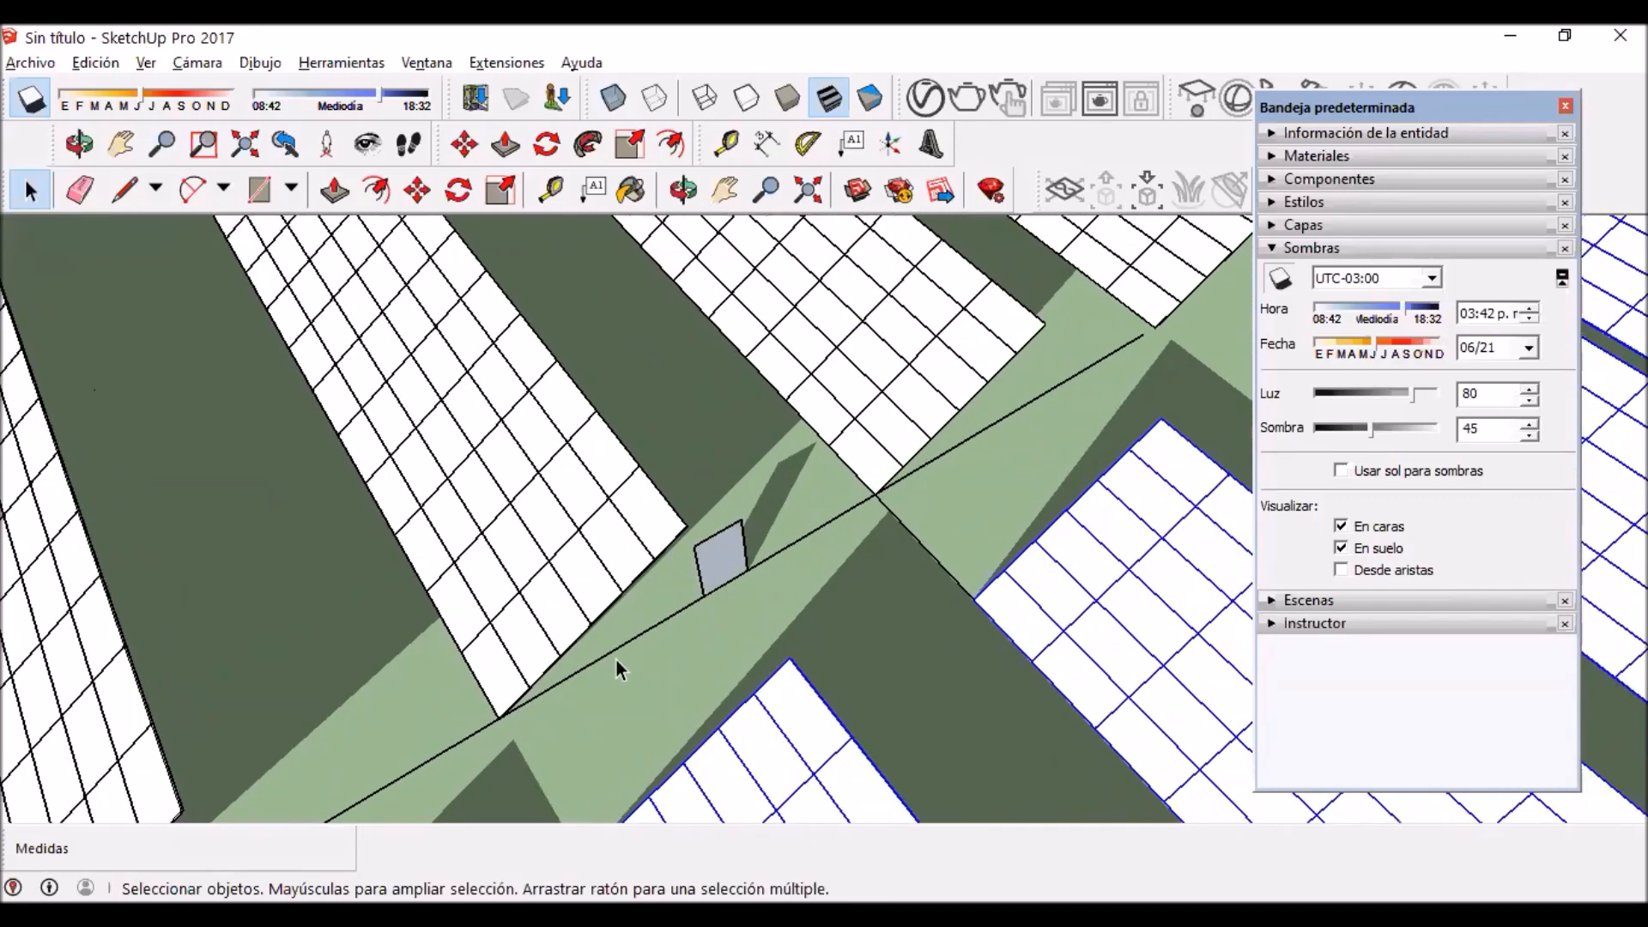
scroll(645, 549, up, 1)
scroll(694, 477, up, 1)
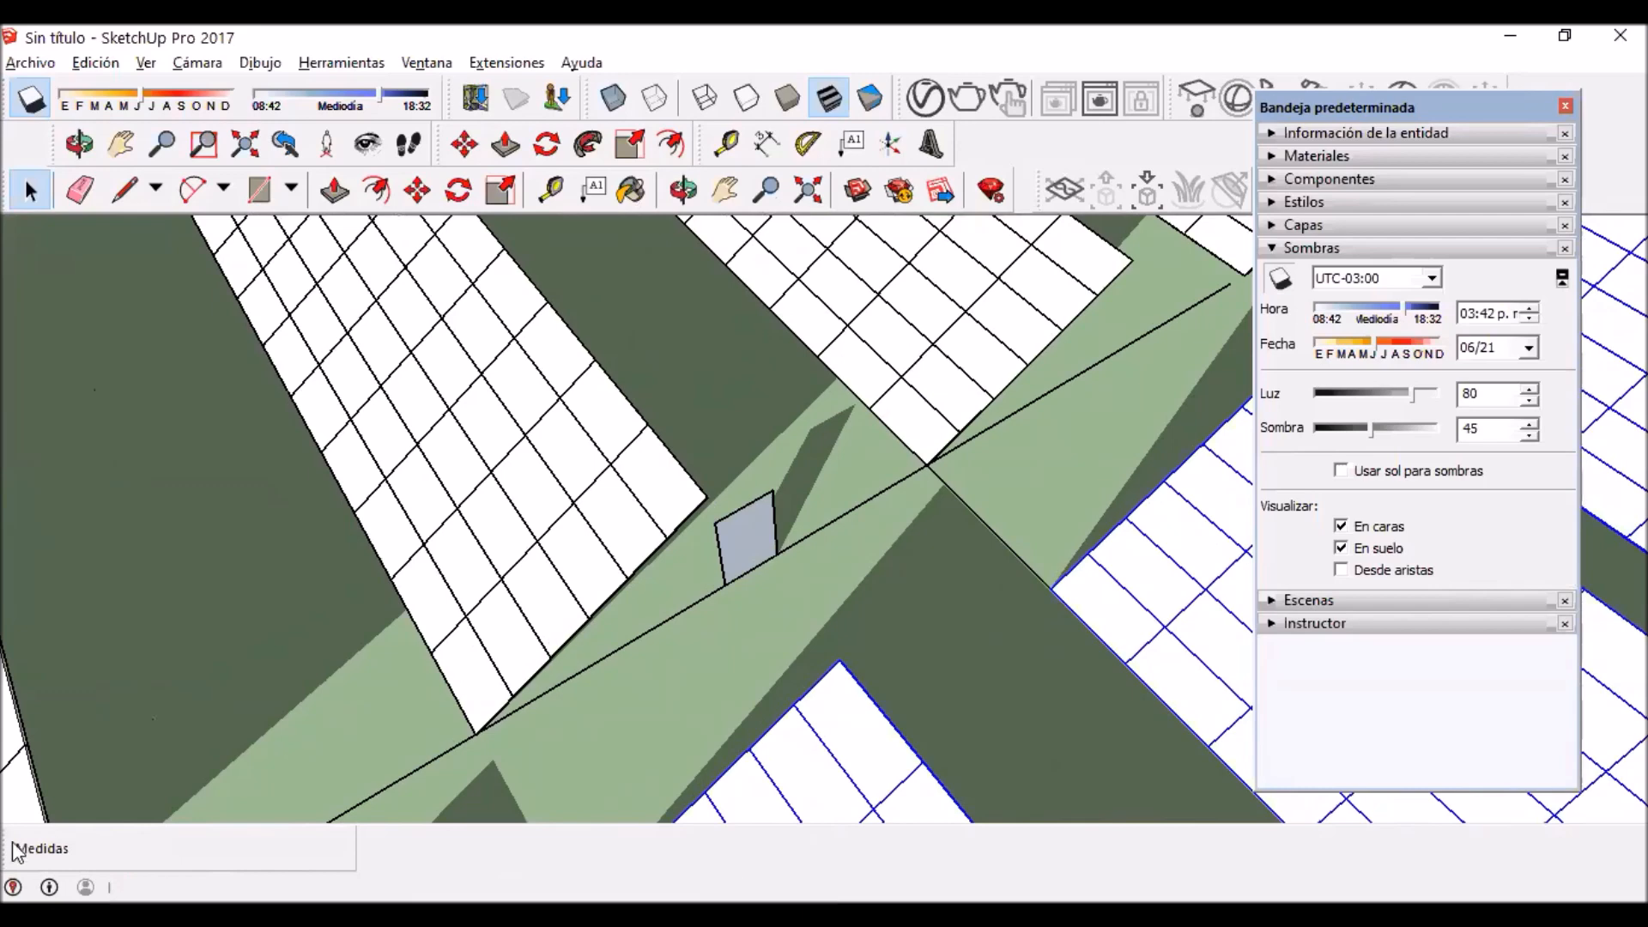
scroll(146, 708, down, 1)
key(h)
drag(146, 708, 245, 665)
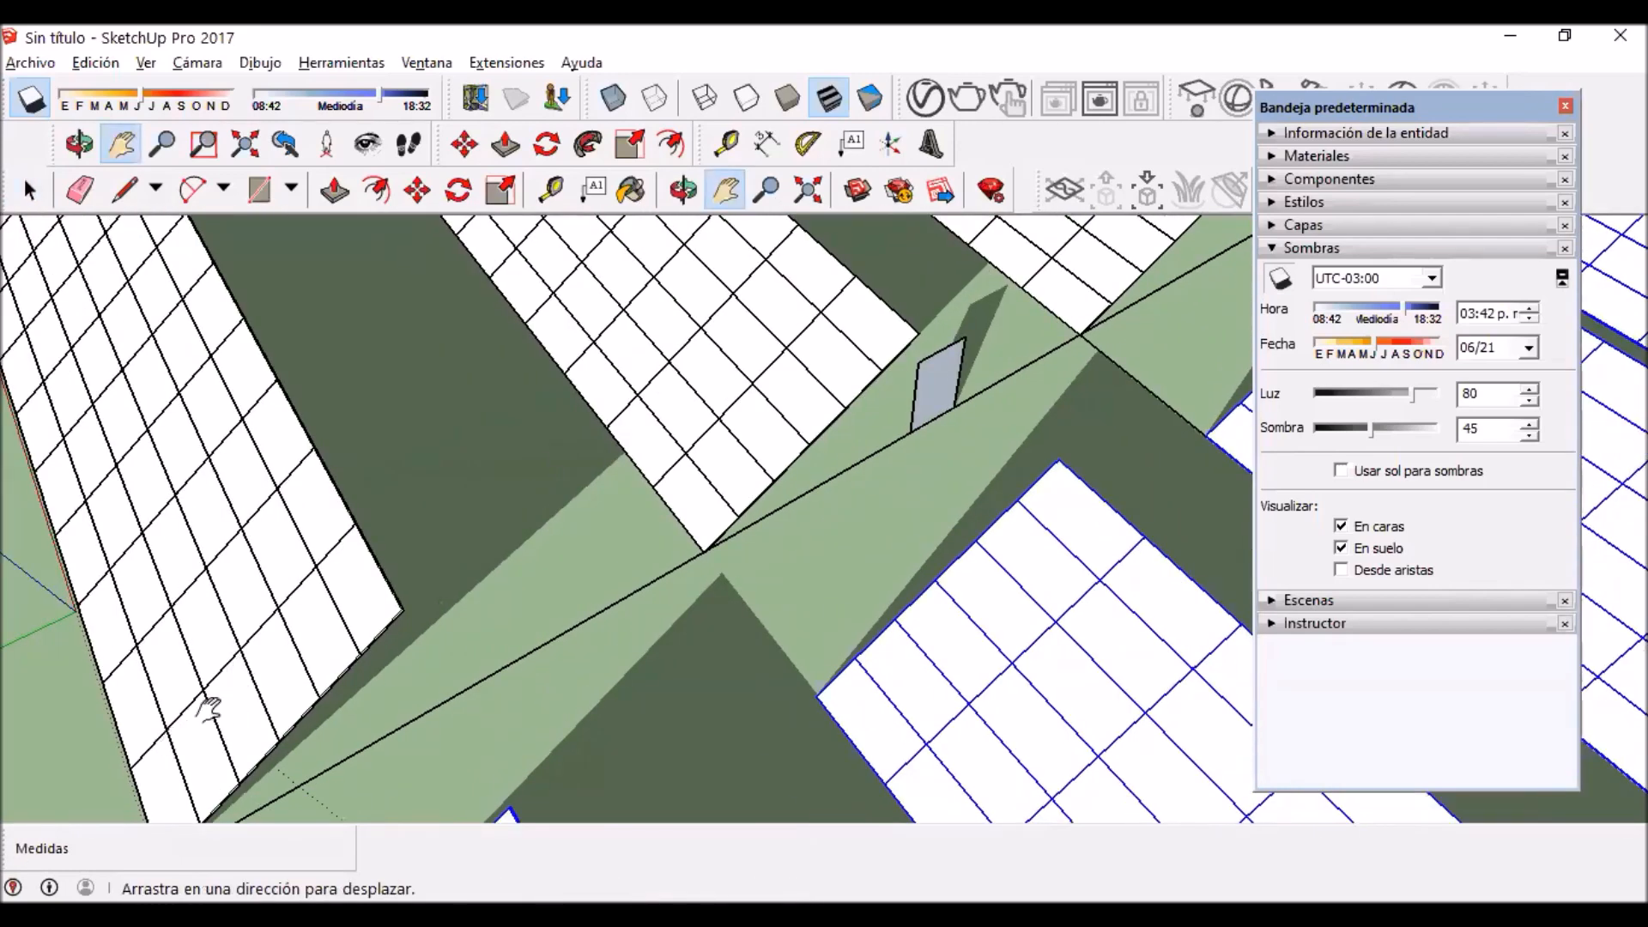
scroll(668, 495, down, 2)
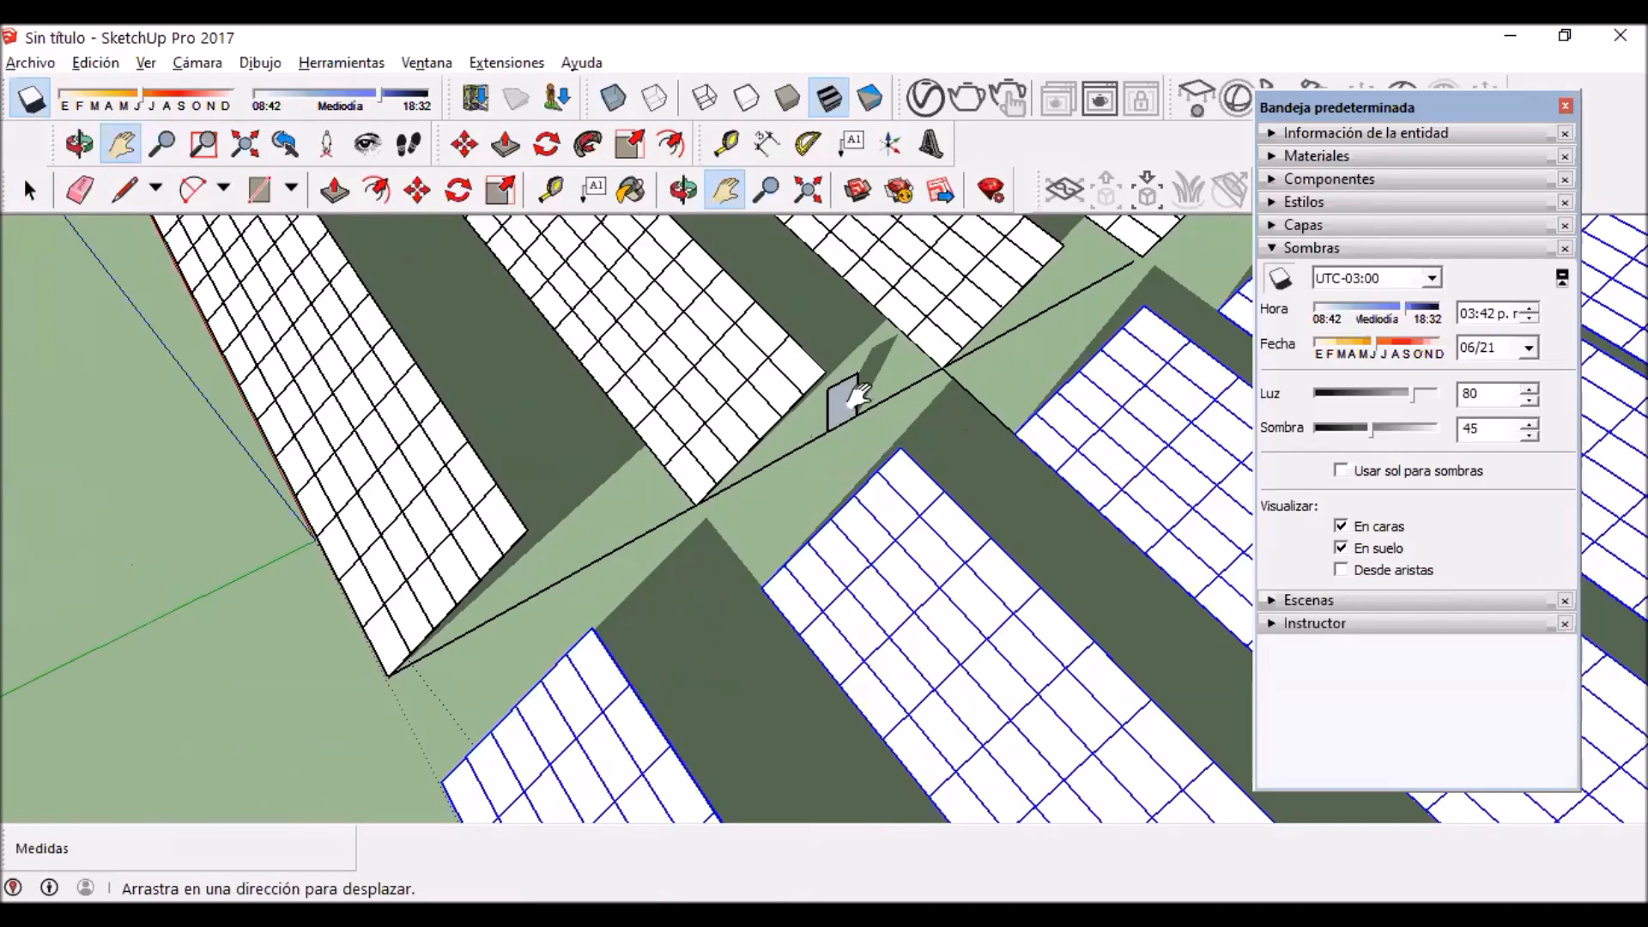
scroll(841, 399, down, 3)
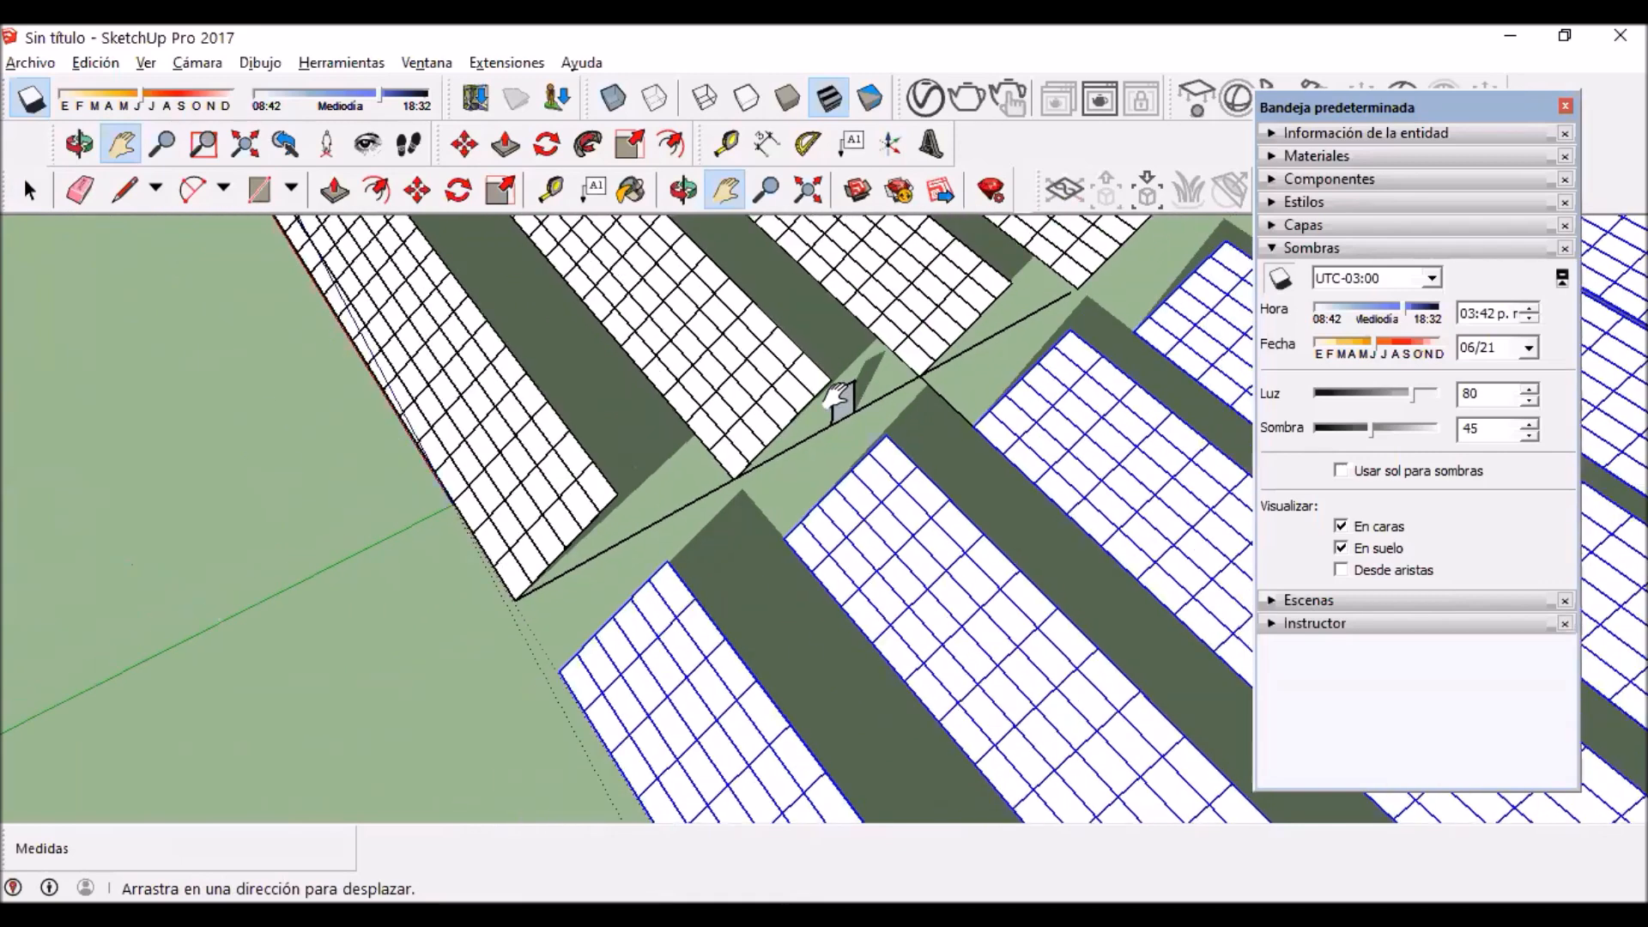
scroll(673, 338, down, 2)
scroll(618, 309, down, 2)
scroll(610, 313, down, 2)
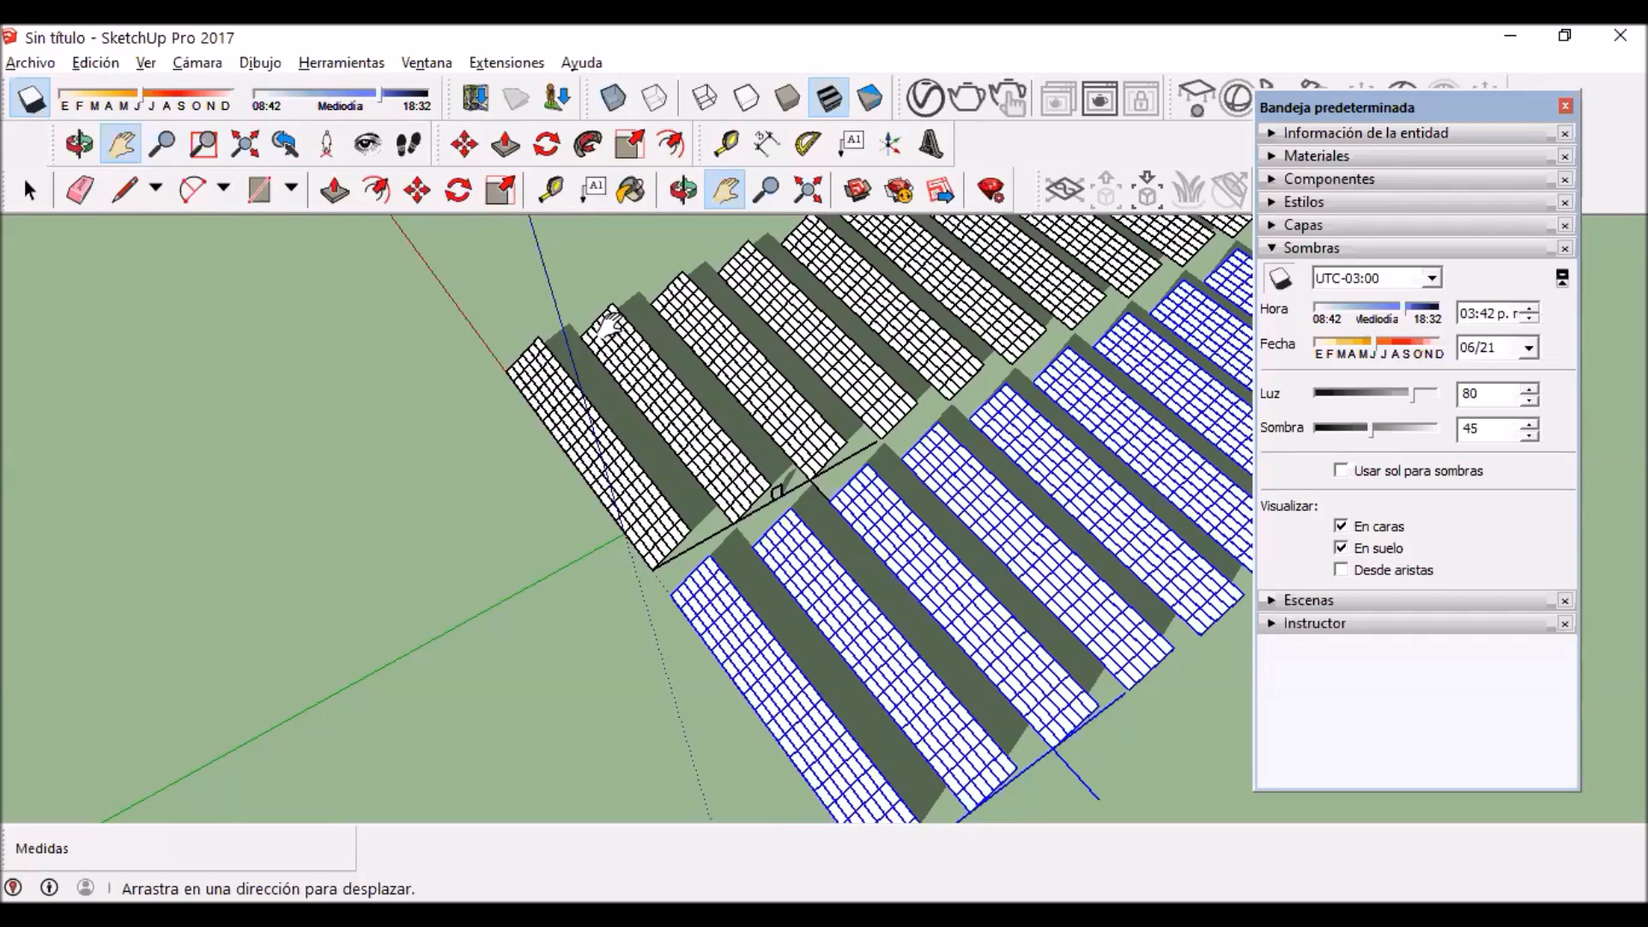
scroll(601, 541, up, 3)
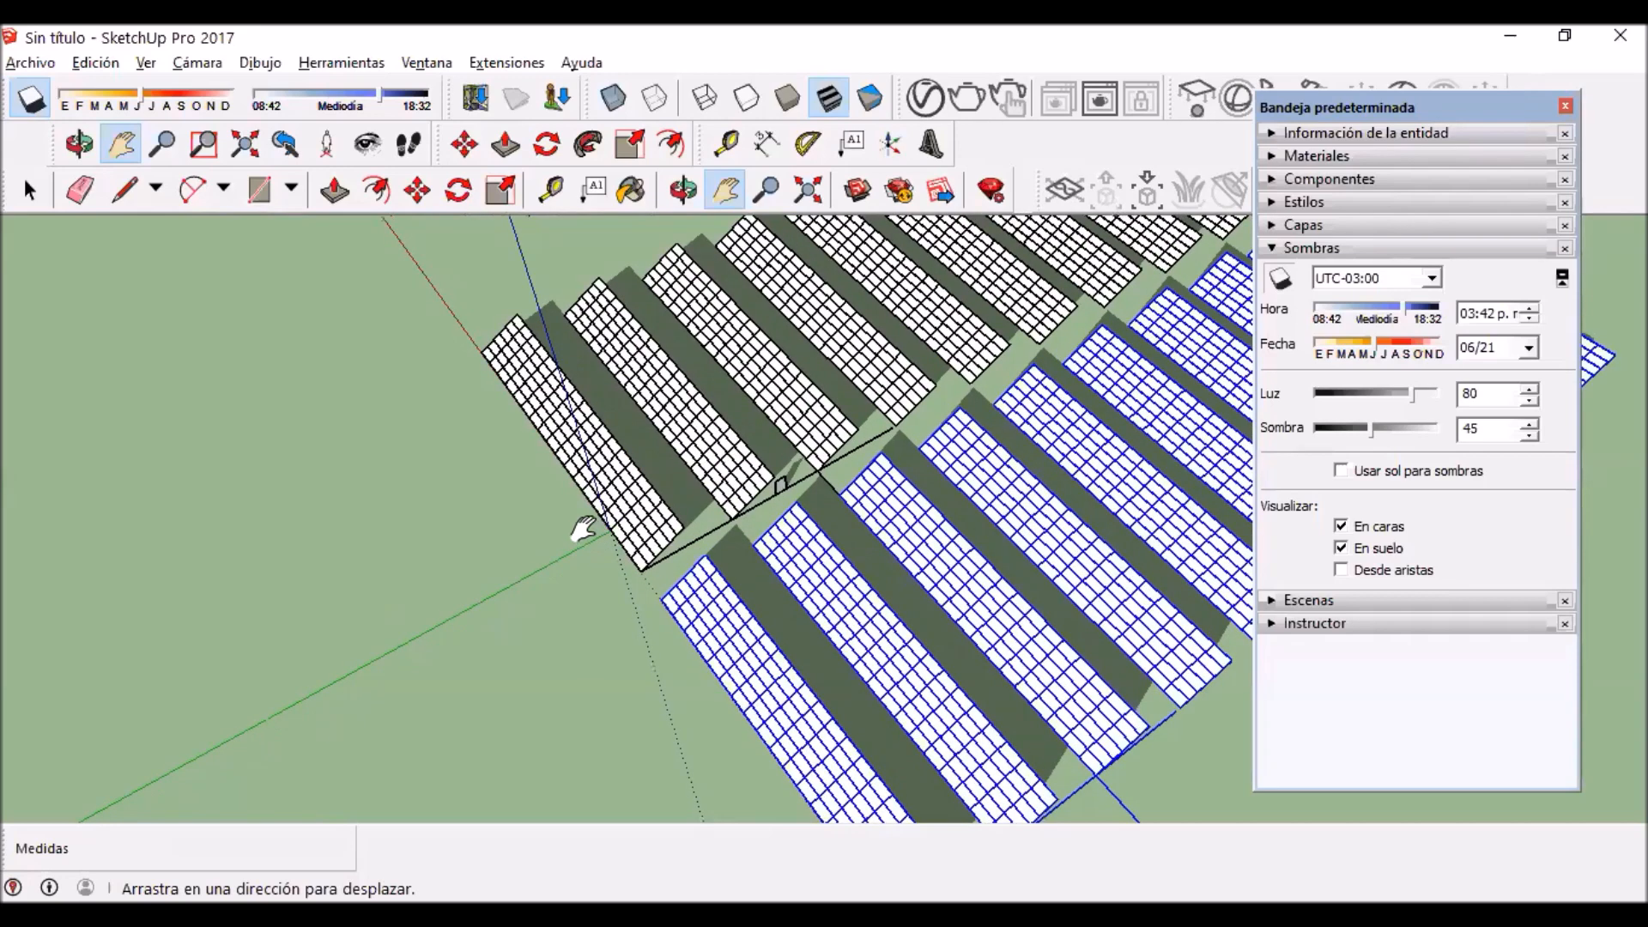
Step: Draw a rectangle of about 12.86 by 7.95 m on the ground at the aisle's far end, and clear the row selection
middle_drag(693, 557, 1025, 601)
scroll(687, 632, down, 3)
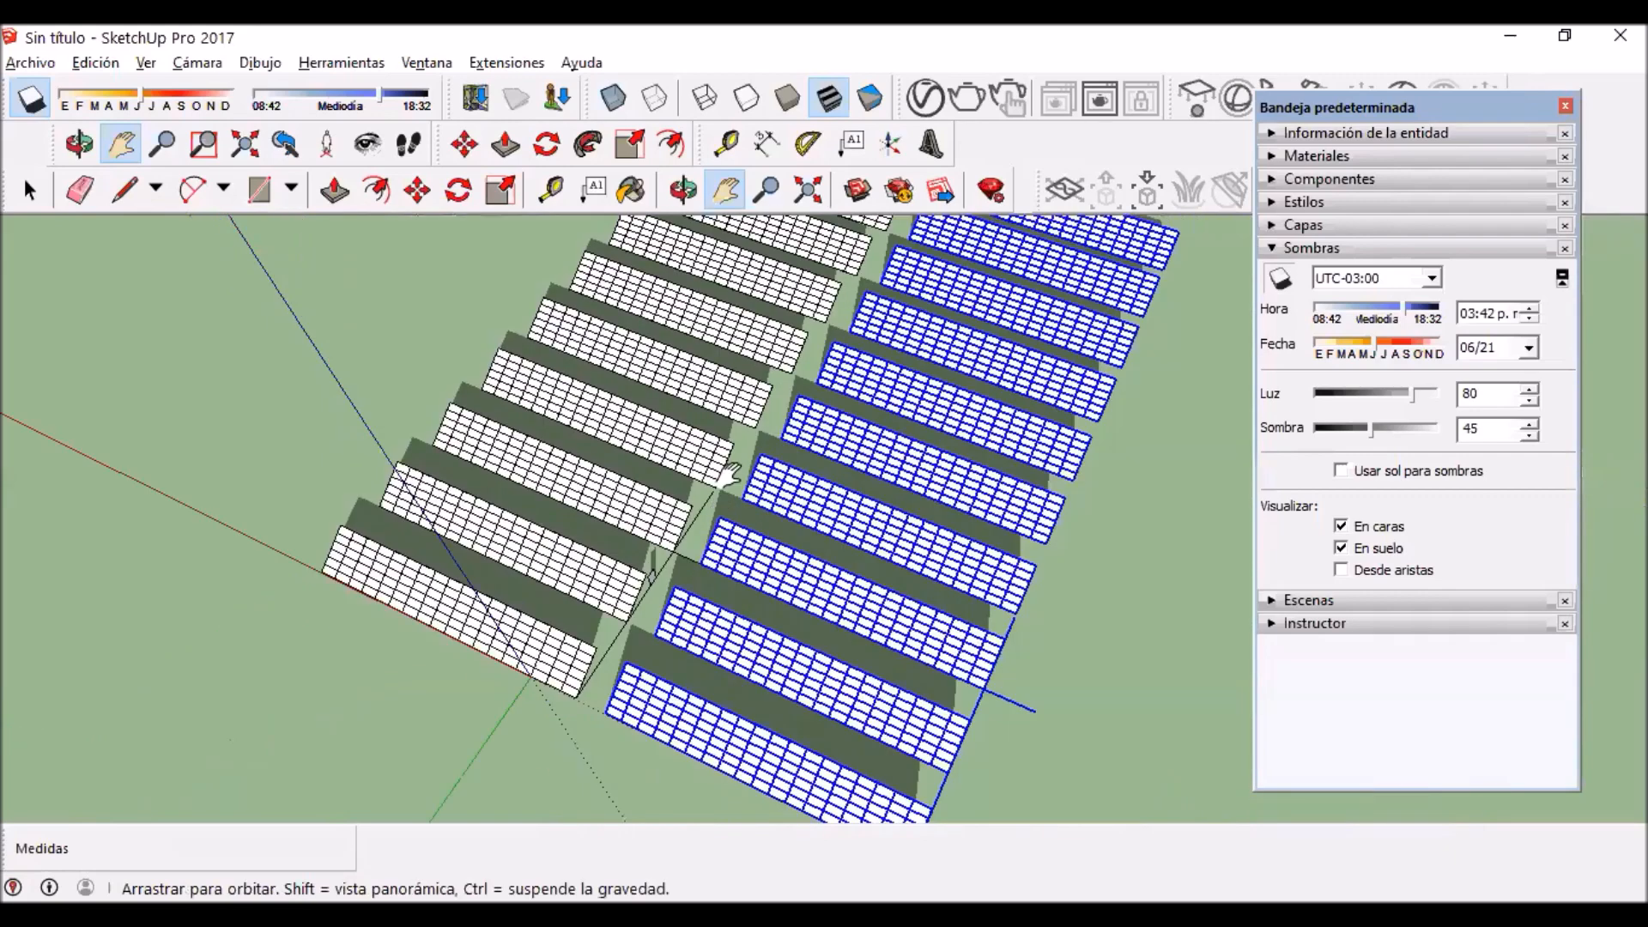
middle_drag(775, 286, 736, 629)
drag(758, 236, 776, 395)
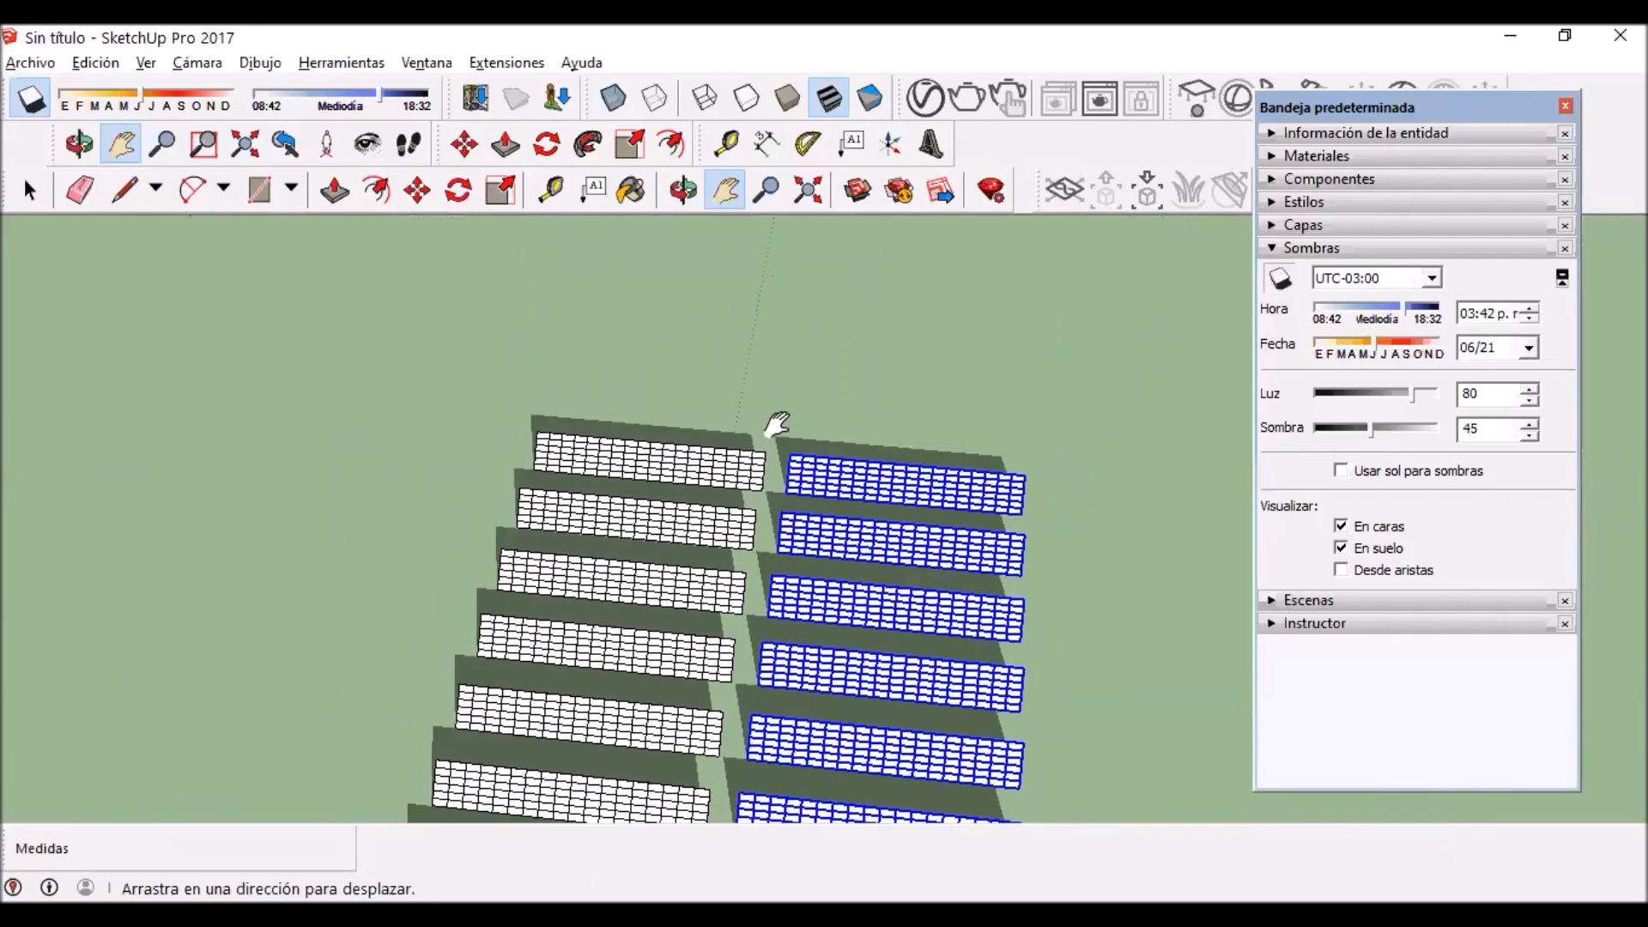
click(259, 189)
click(764, 386)
click(839, 432)
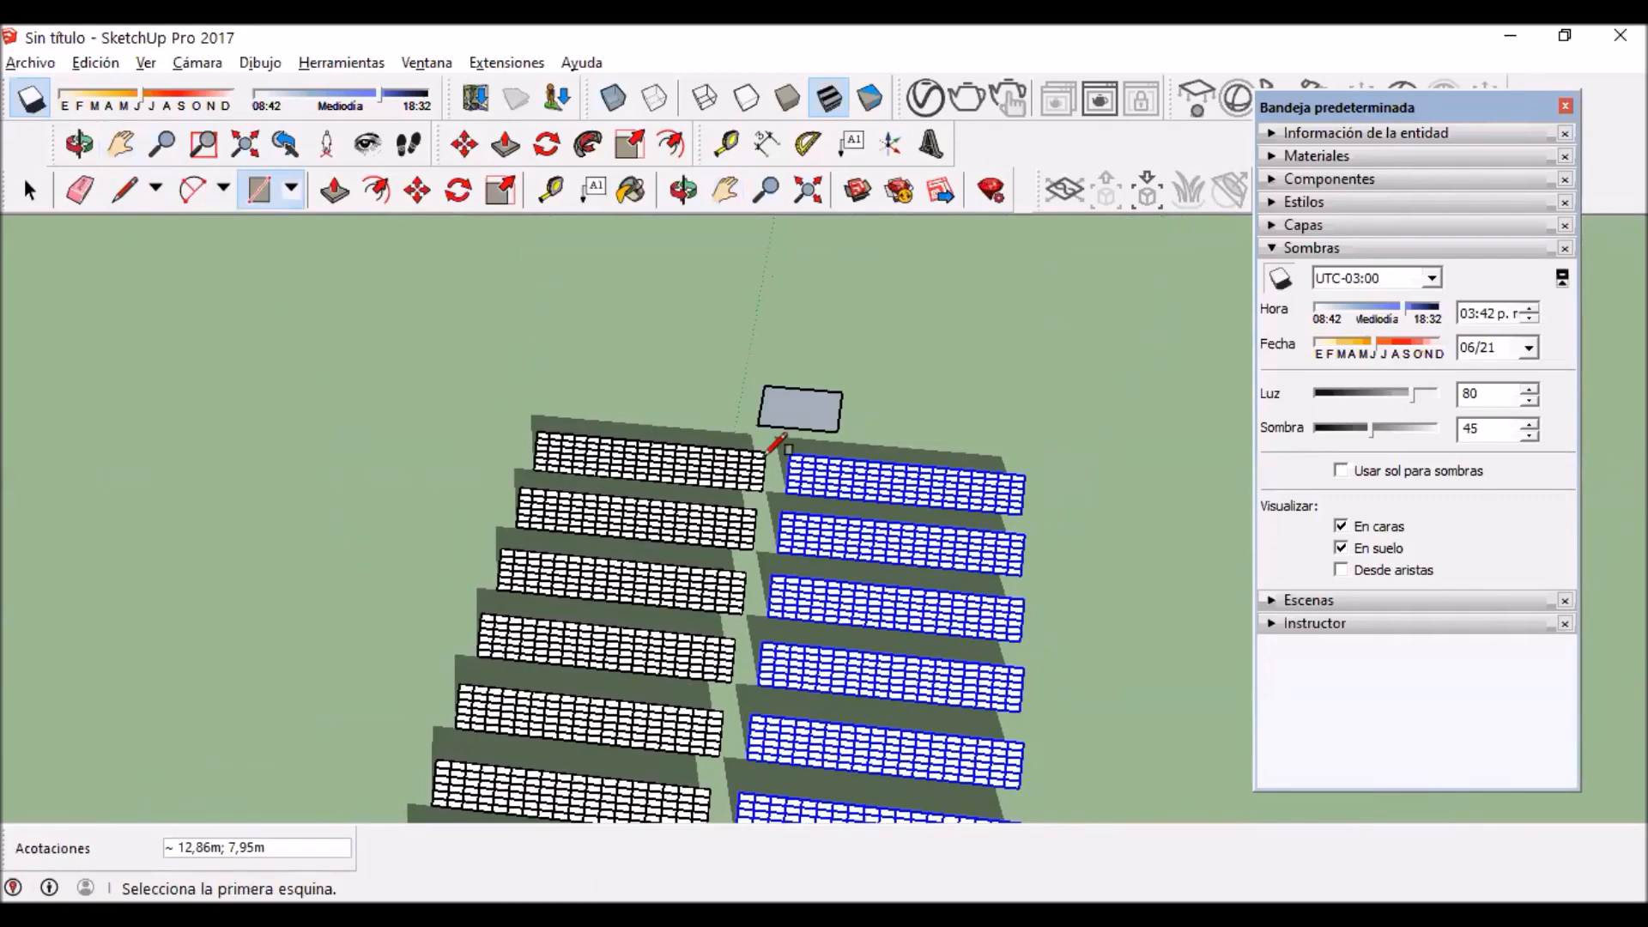
scroll(762, 375, up, 2)
click(30, 190)
middle_drag(343, 506, 51, 517)
click(921, 691)
middle_drag(1184, 687, 951, 700)
Step: Examine the whole field from behind, following the aisle from the ground rectangle to the small upright rectangle near the front rows
scroll(936, 677, down, 5)
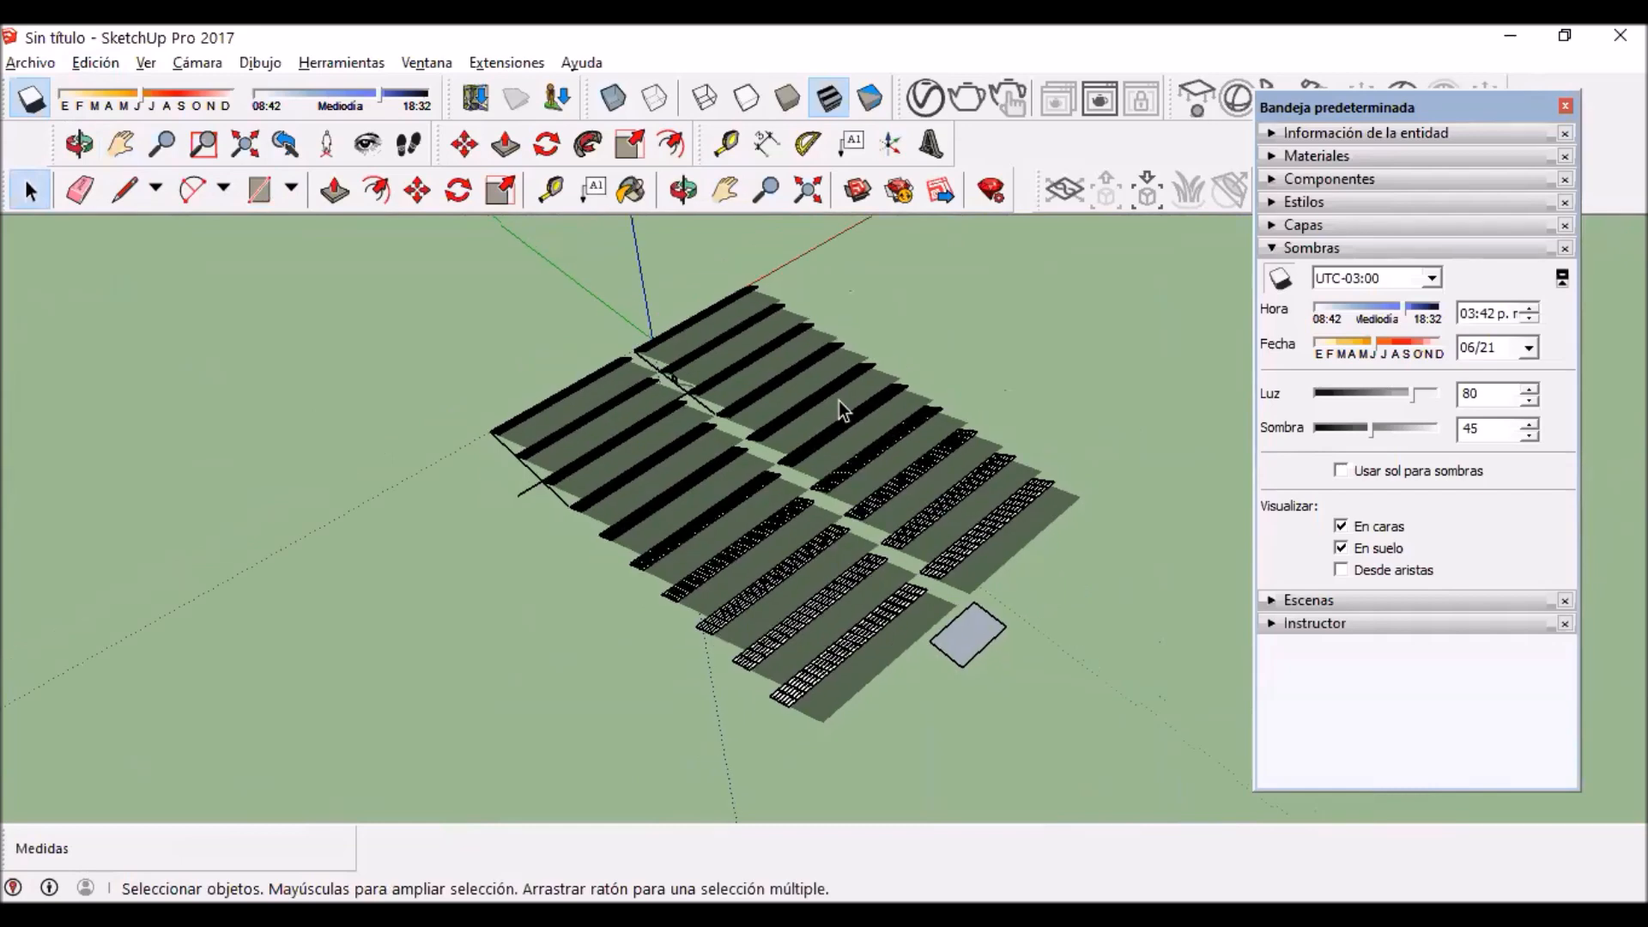
scroll(706, 389, up, 3)
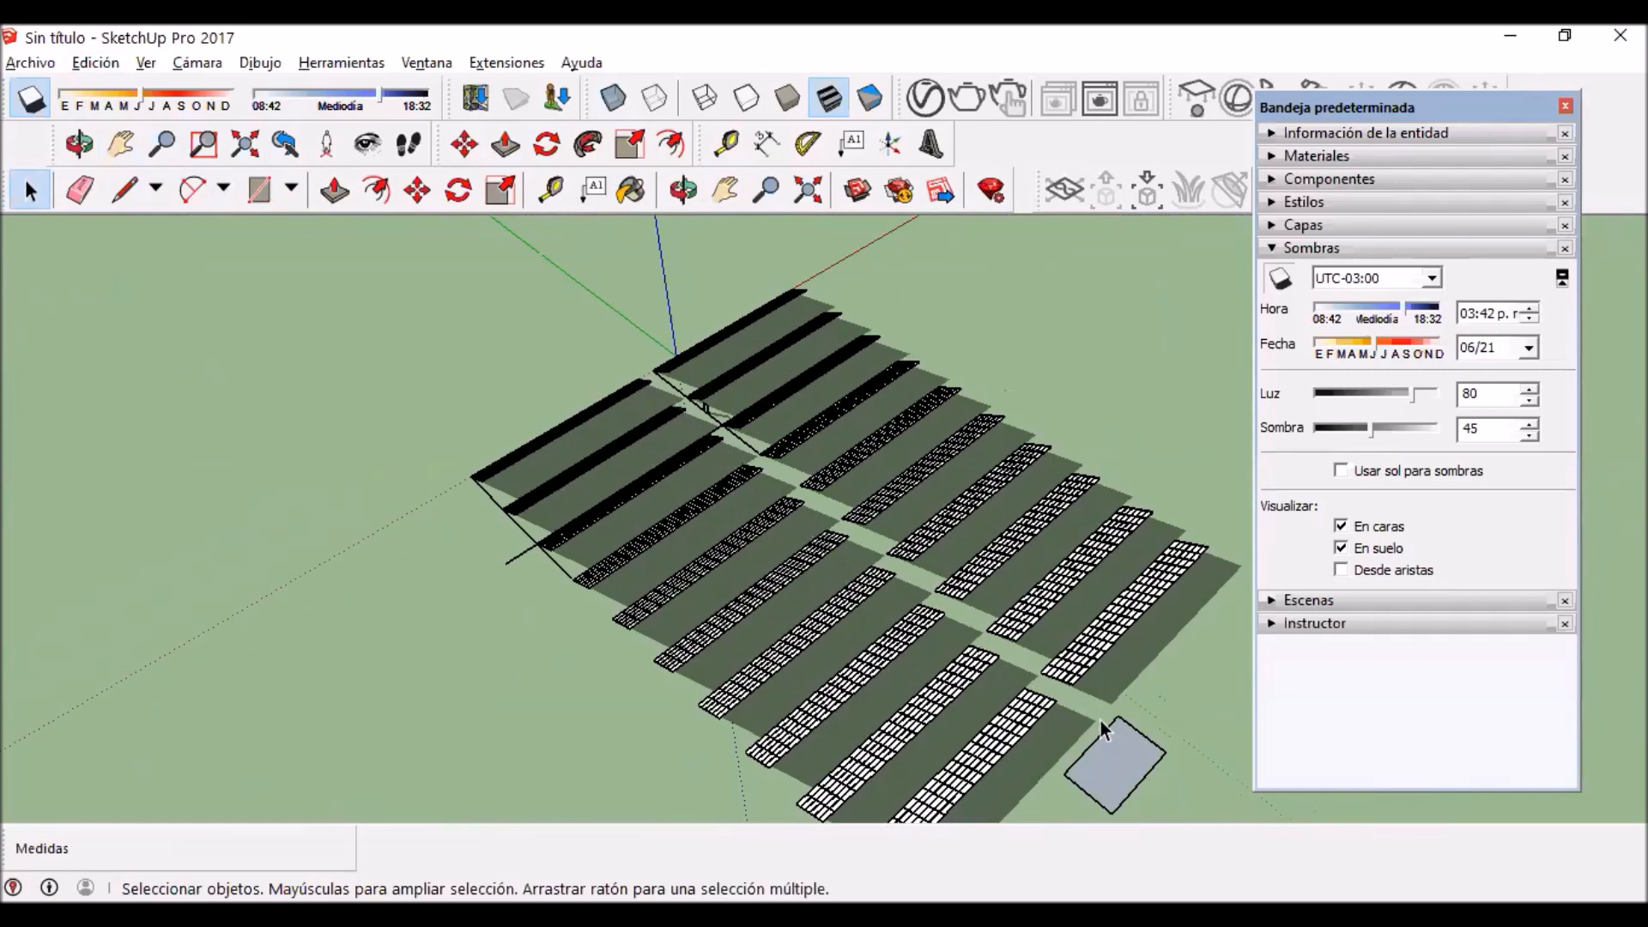
scroll(1073, 702, up, 1)
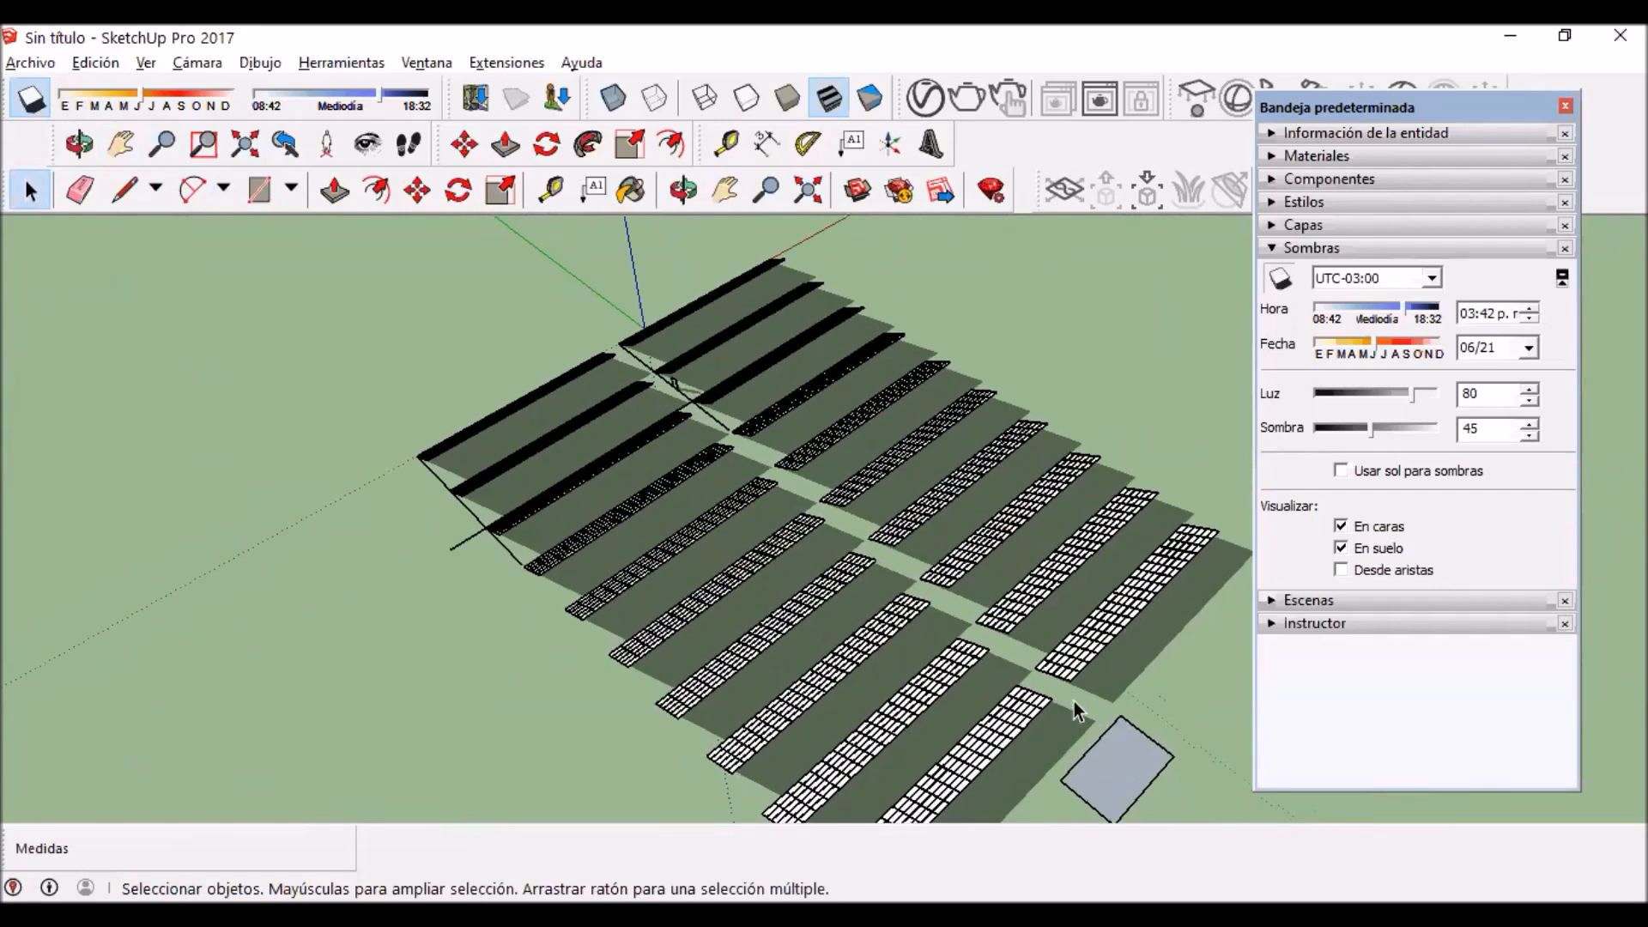
scroll(1074, 702, up, 2)
scroll(1073, 702, down, 5)
scroll(576, 509, up, 3)
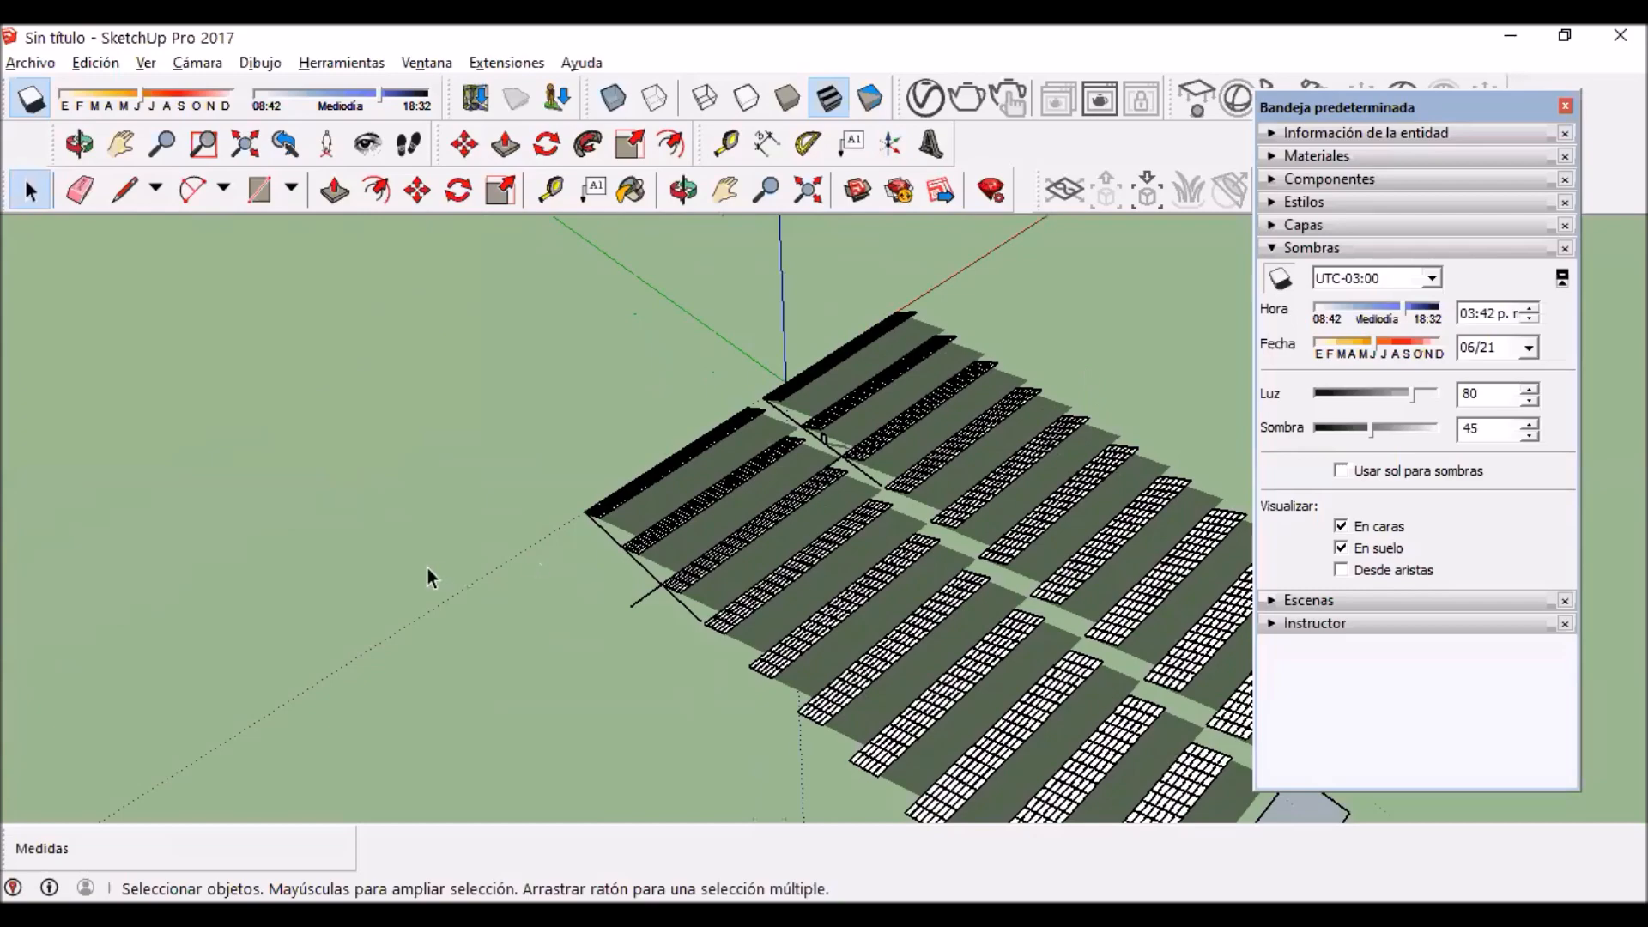
mouse_move(428, 569)
middle_down()
mouse_move(946, 518)
mouse_move(456, 564)
middle_up()
right_click(456, 564)
right_click(1064, 479)
click(481, 460)
Step: Examine both blocks from a low front angle, checking the row spacing and the shadows cast between rows
drag(1115, 543, 978, 544)
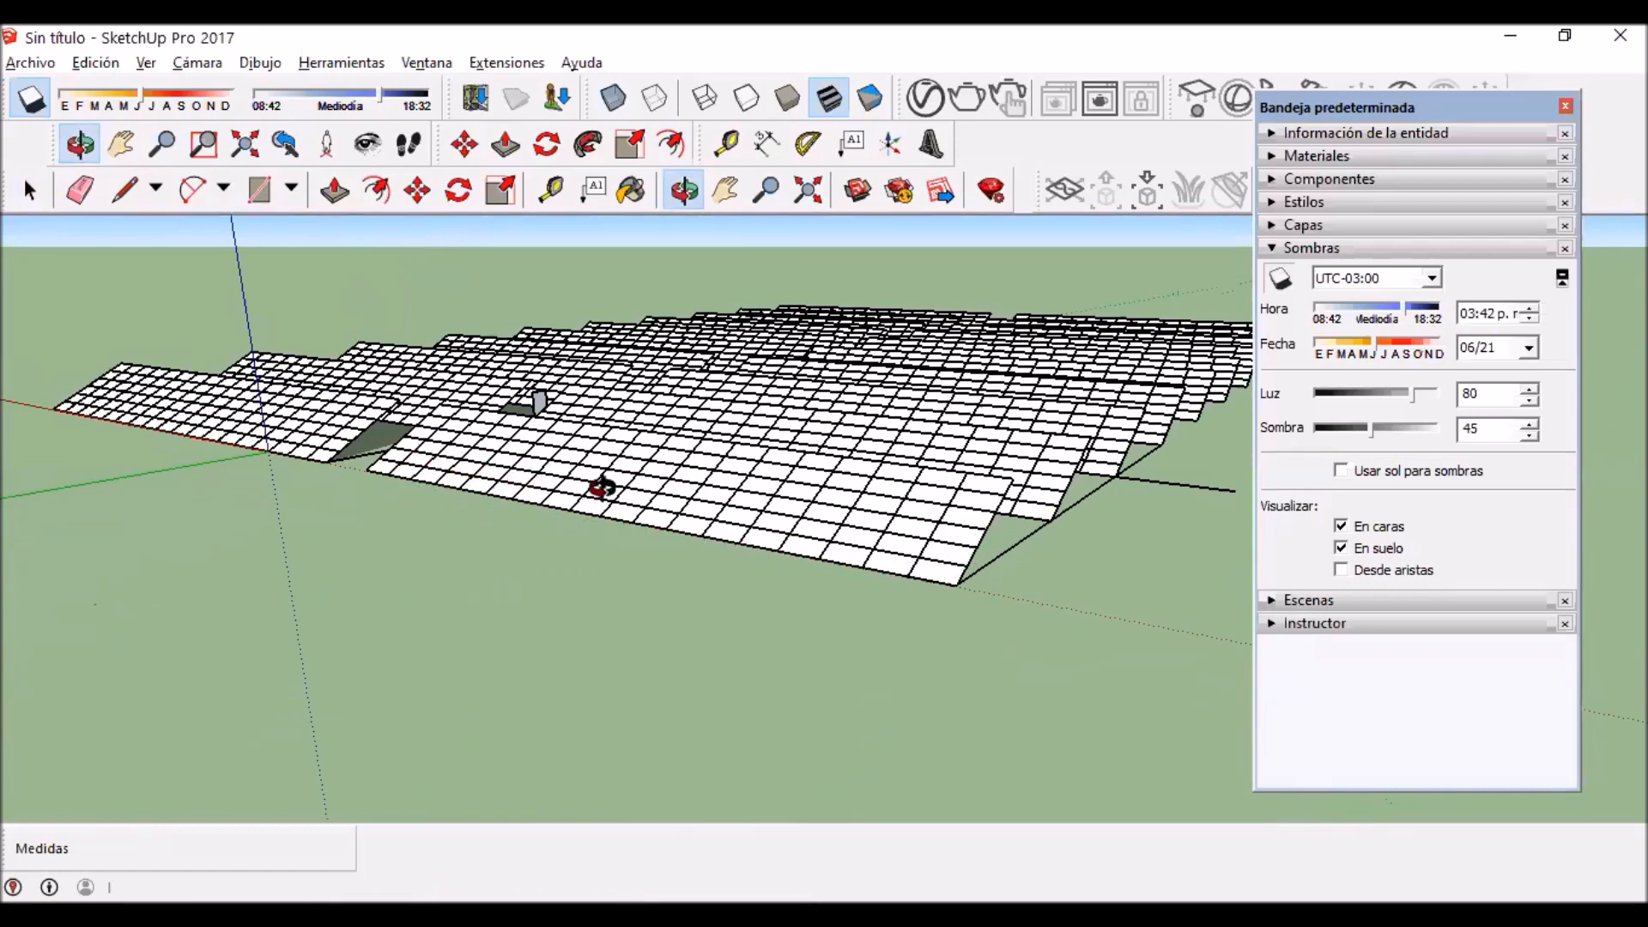
scroll(967, 573, up, 5)
scroll(831, 596, down, 8)
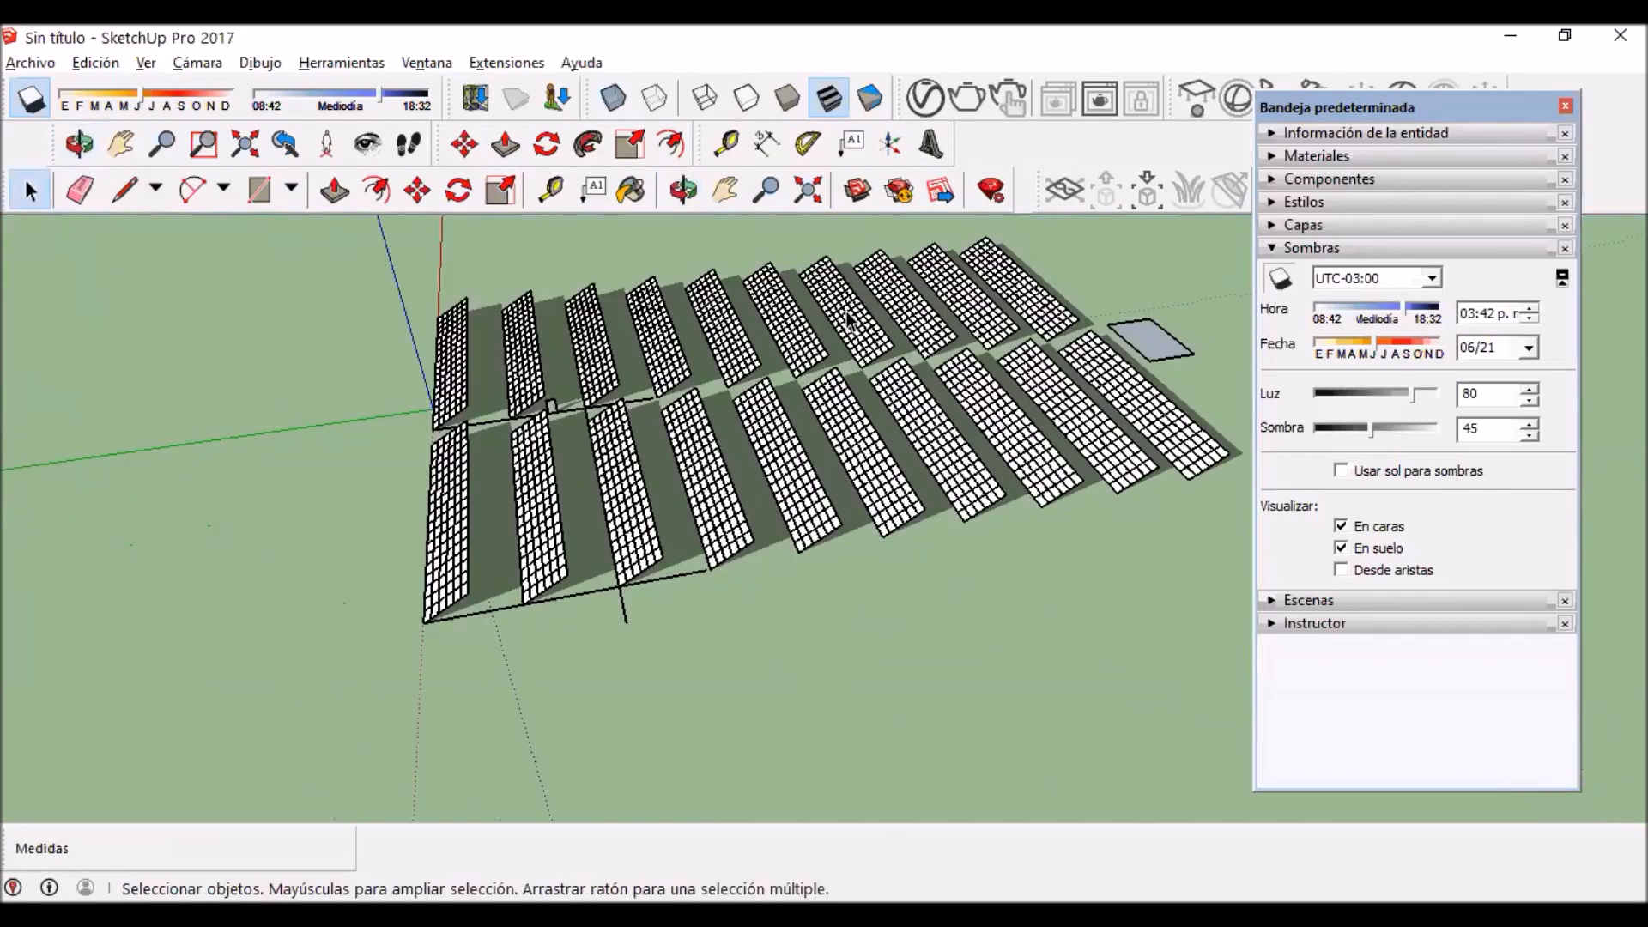
key(h)
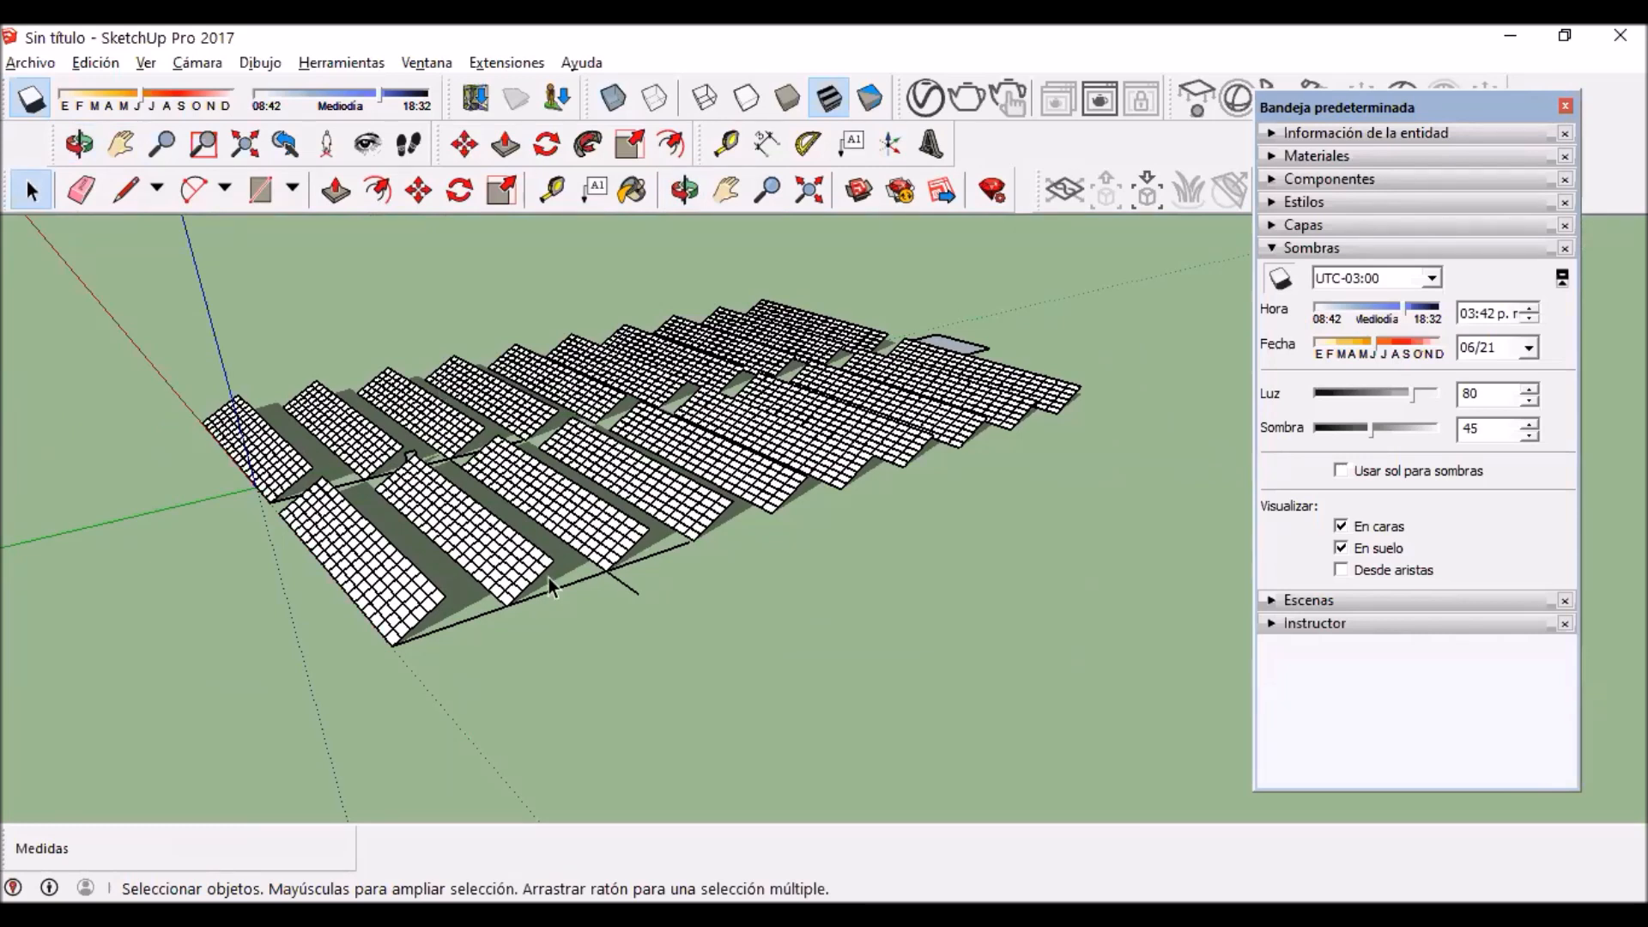
scroll(411, 562, up, 1)
scroll(326, 554, up, 2)
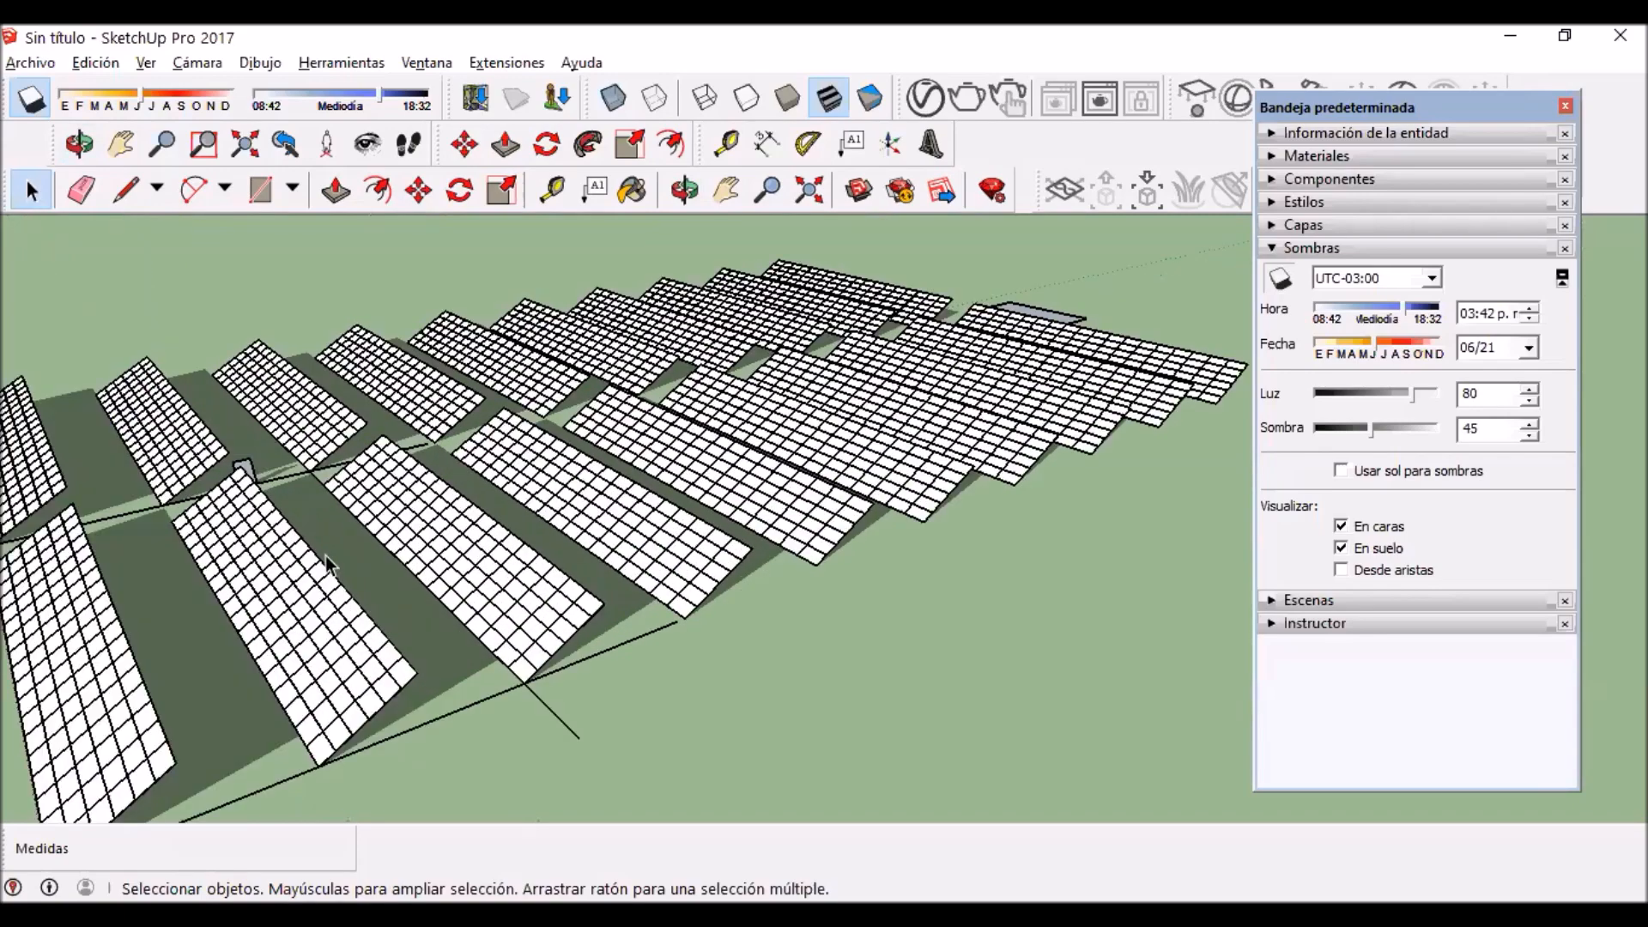
scroll(328, 554, down, 1)
mouse_move(358, 546)
shift+middle_down()
mouse_move(417, 512)
mouse_move(368, 505)
mouse_move(368, 521)
shift+middle_up()
right_click(368, 521)
click(32, 189)
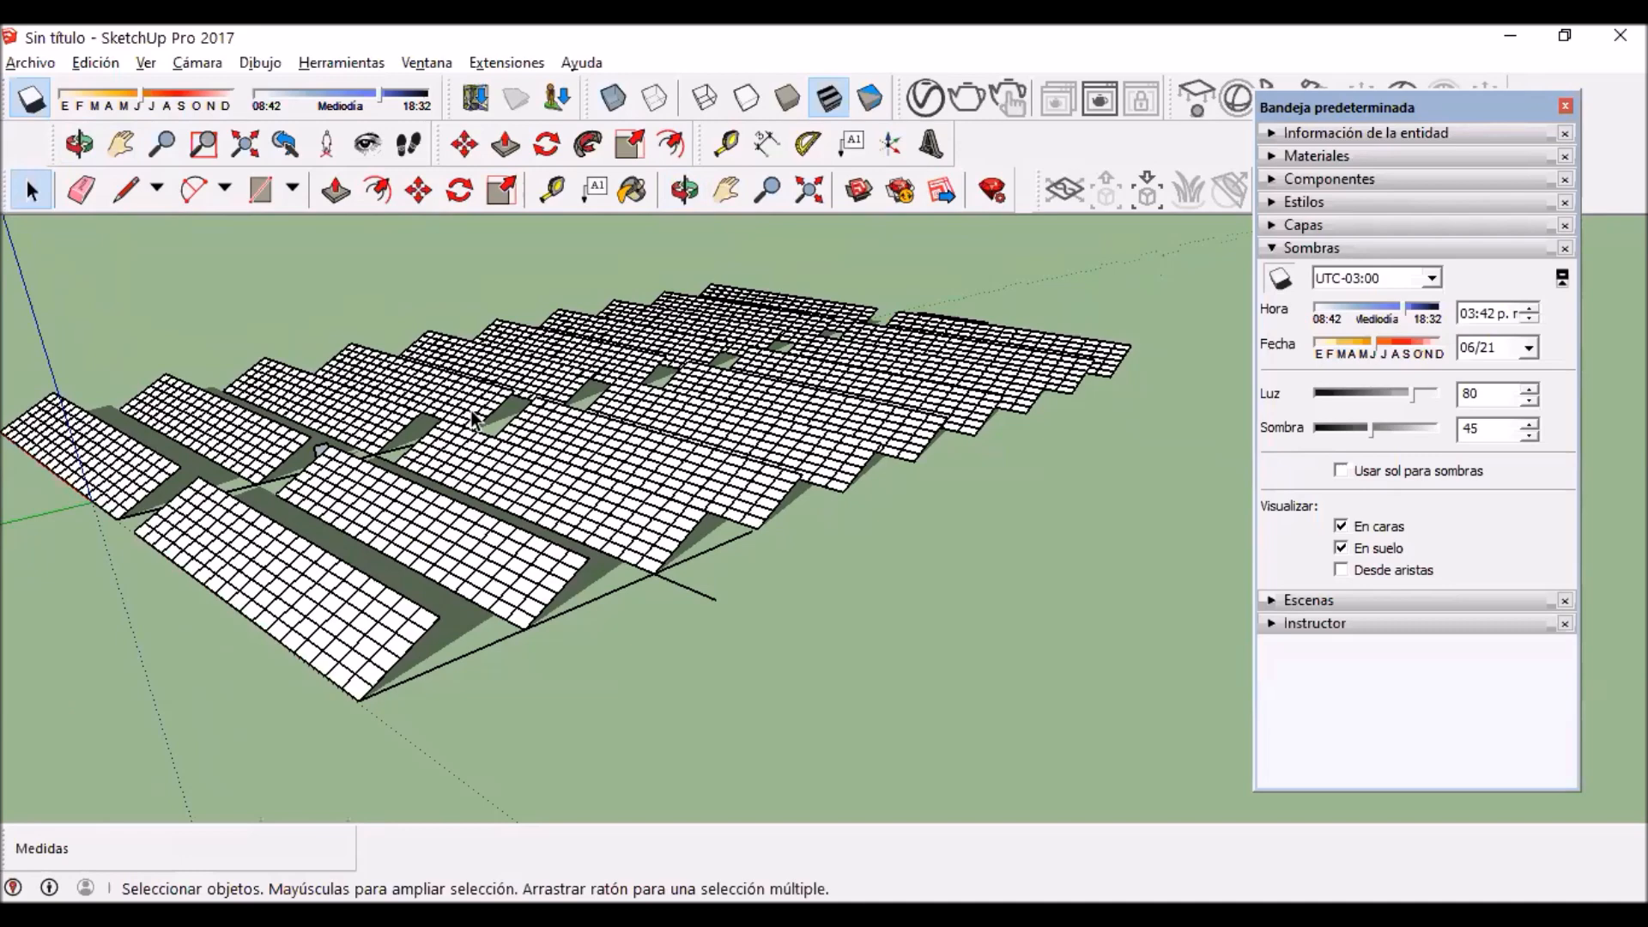
key(h)
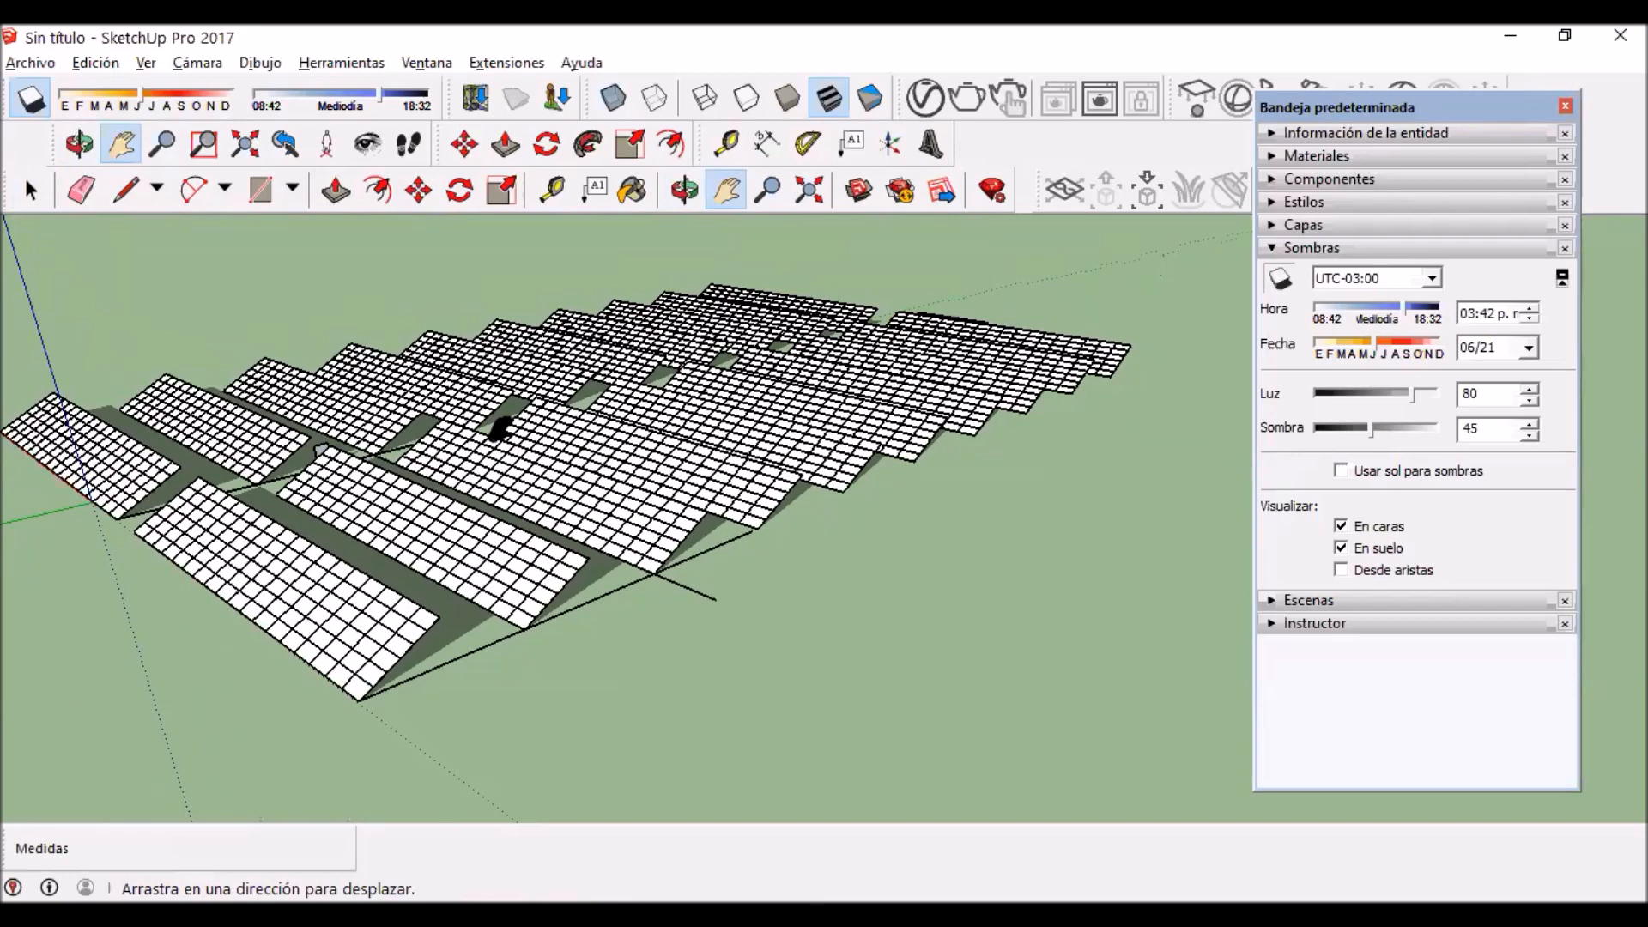
drag(476, 601, 603, 563)
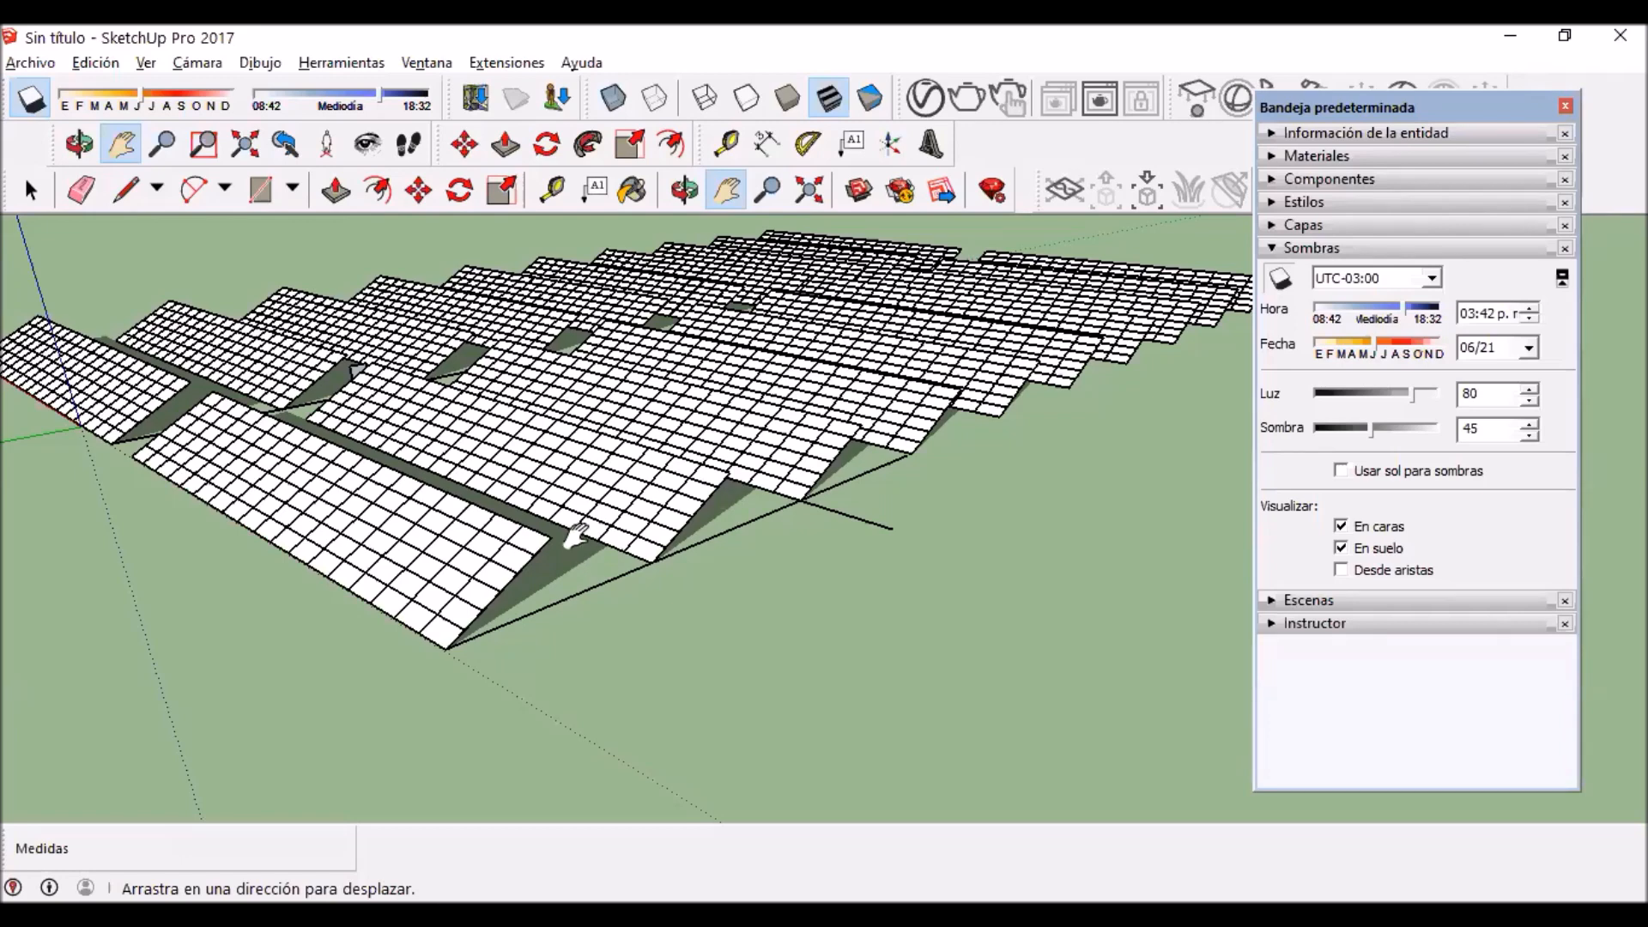
Step: Rotate the outermost front panel row by 10 degrees about its lower end corner to change its tilt, and clear the selection
click(32, 190)
middle_drag(562, 634, 283, 489)
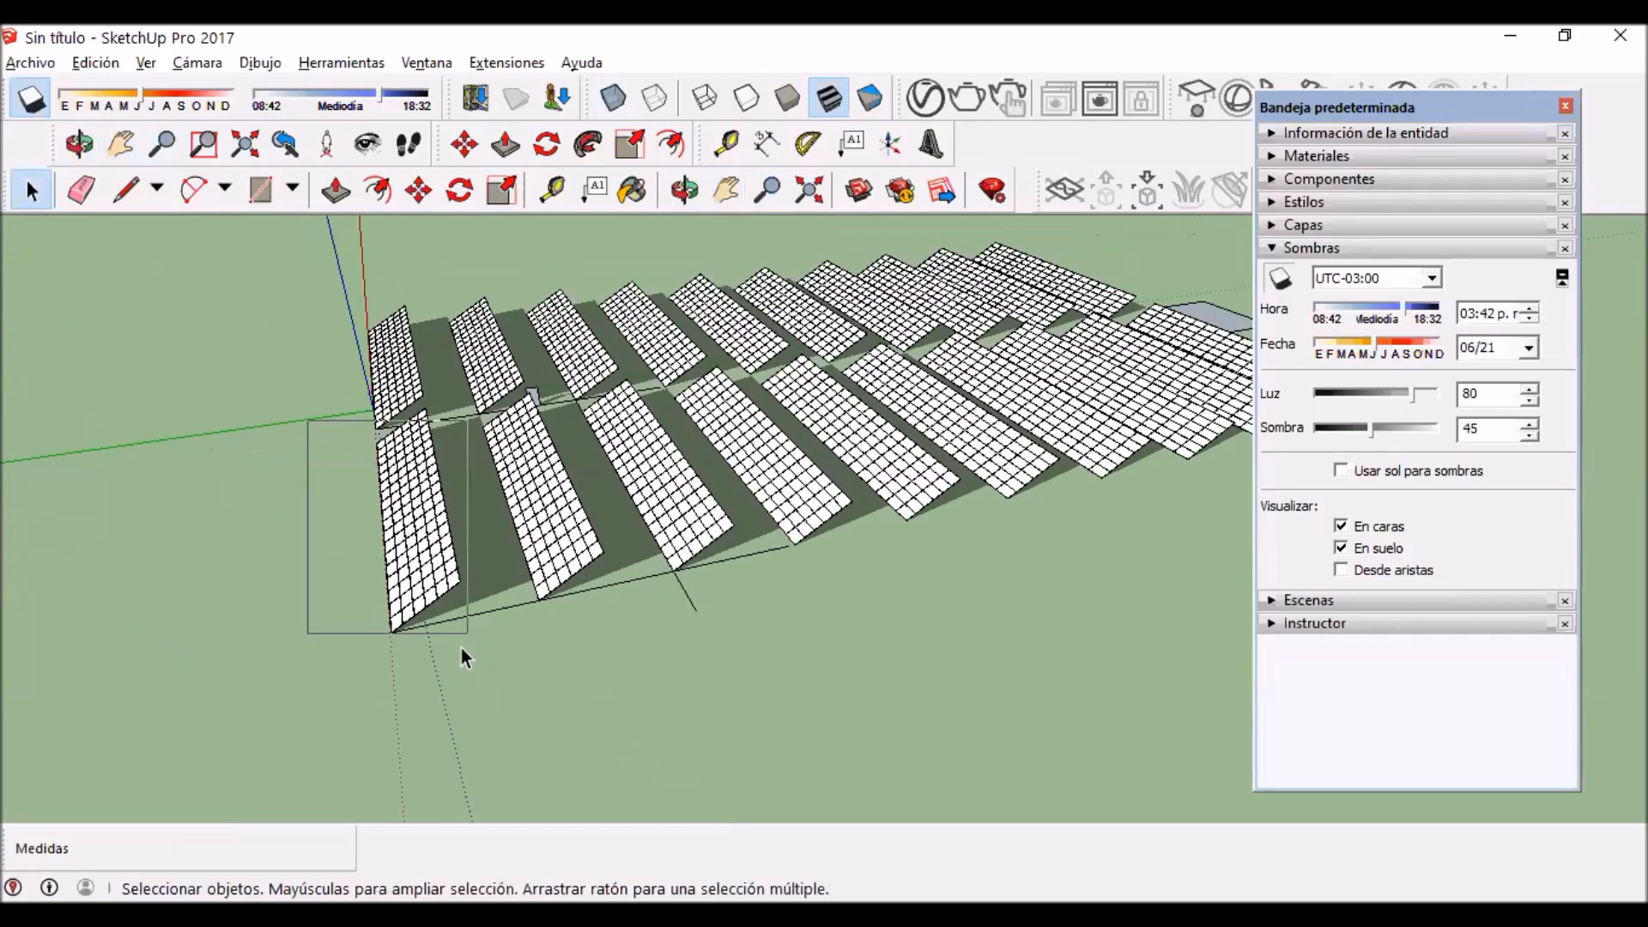
scroll(478, 683, up, 5)
key(q)
scroll(471, 719, up, 4)
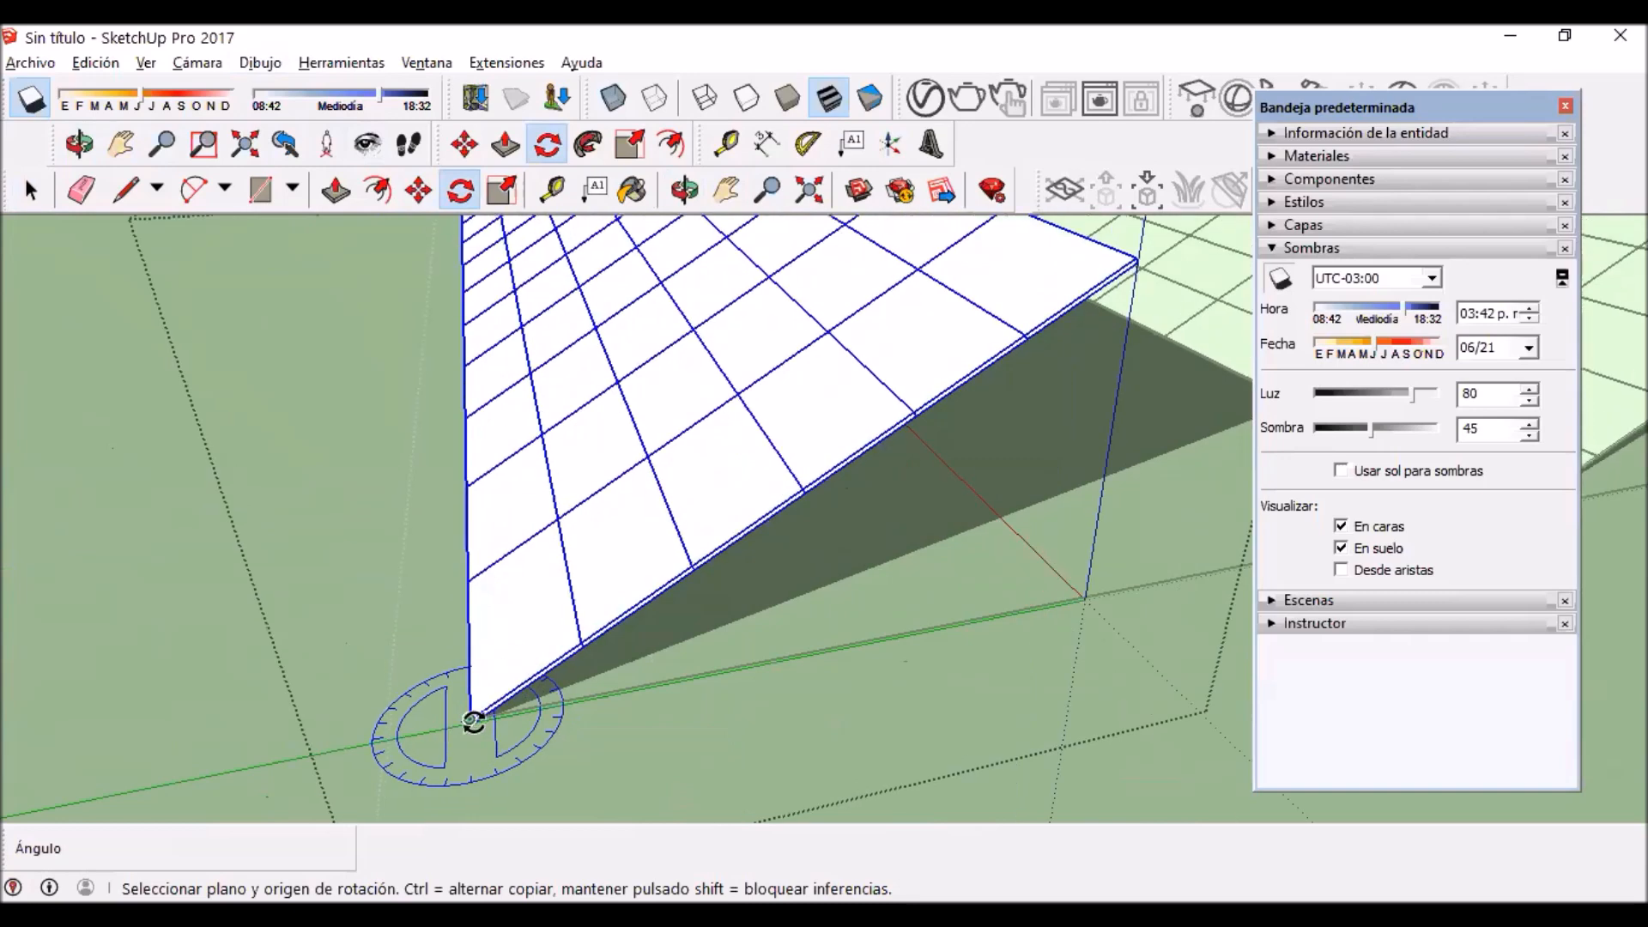
click(466, 719)
click(577, 643)
text(10)
key(Return)
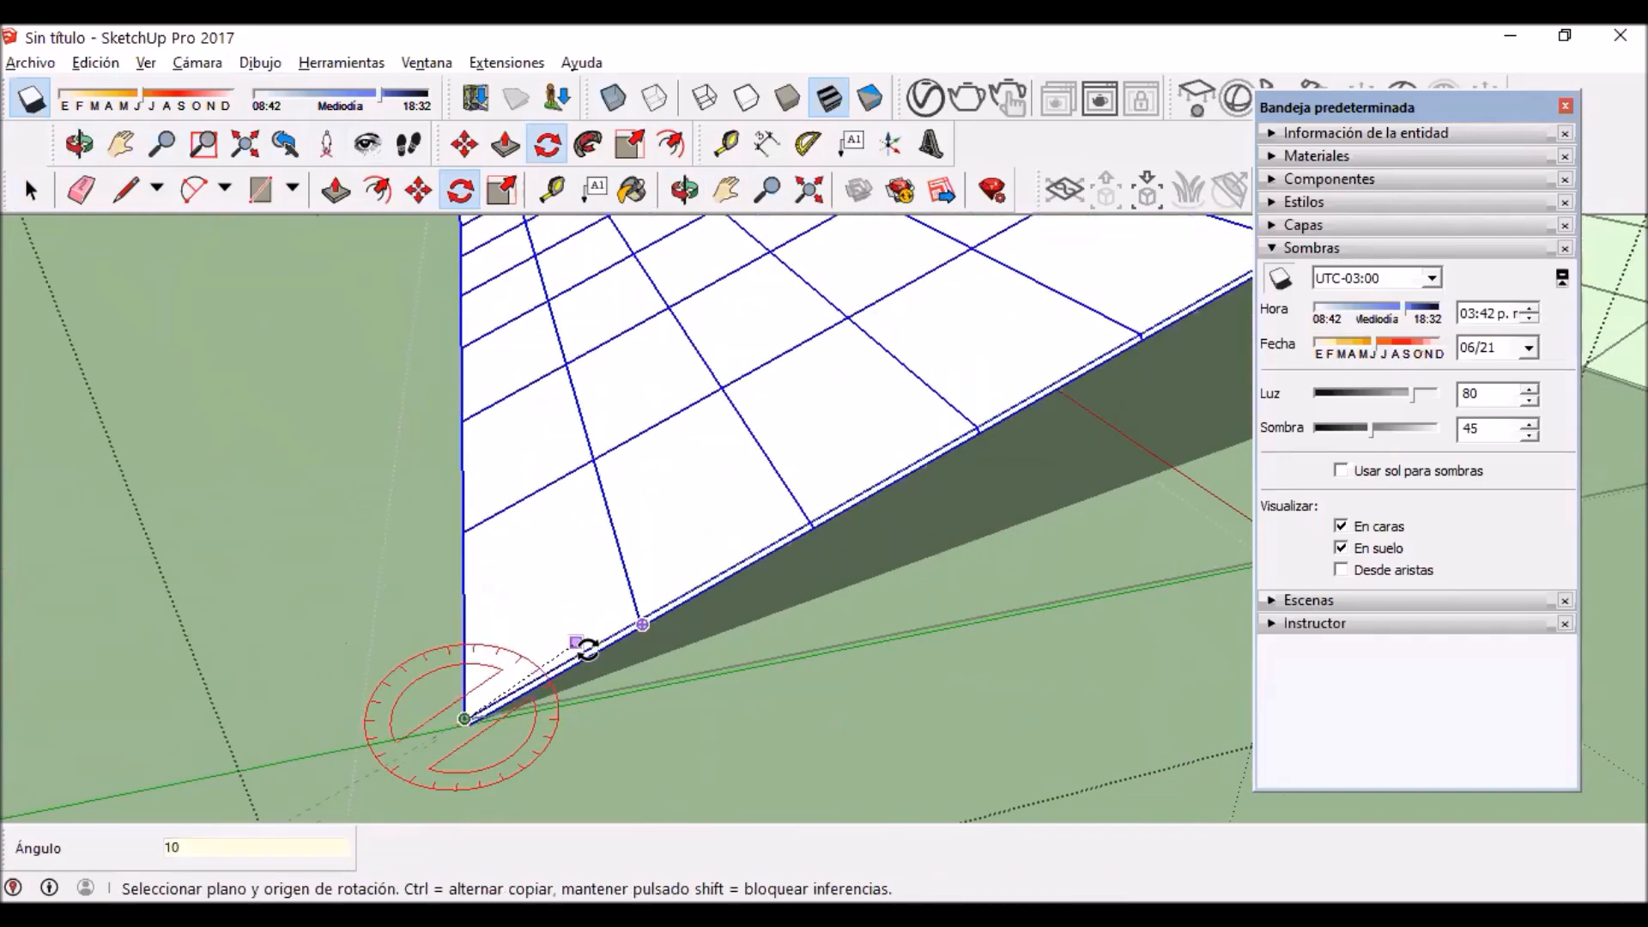
scroll(95, 584, down, 2)
click(30, 192)
click(100, 364)
Step: Examine the rotated panel row beside its neighbours, comparing its tilt and the shadow it casts toward the next row
scroll(99, 364, down, 4)
shift+middle_drag(652, 485, 603, 508)
drag(602, 508, 640, 485)
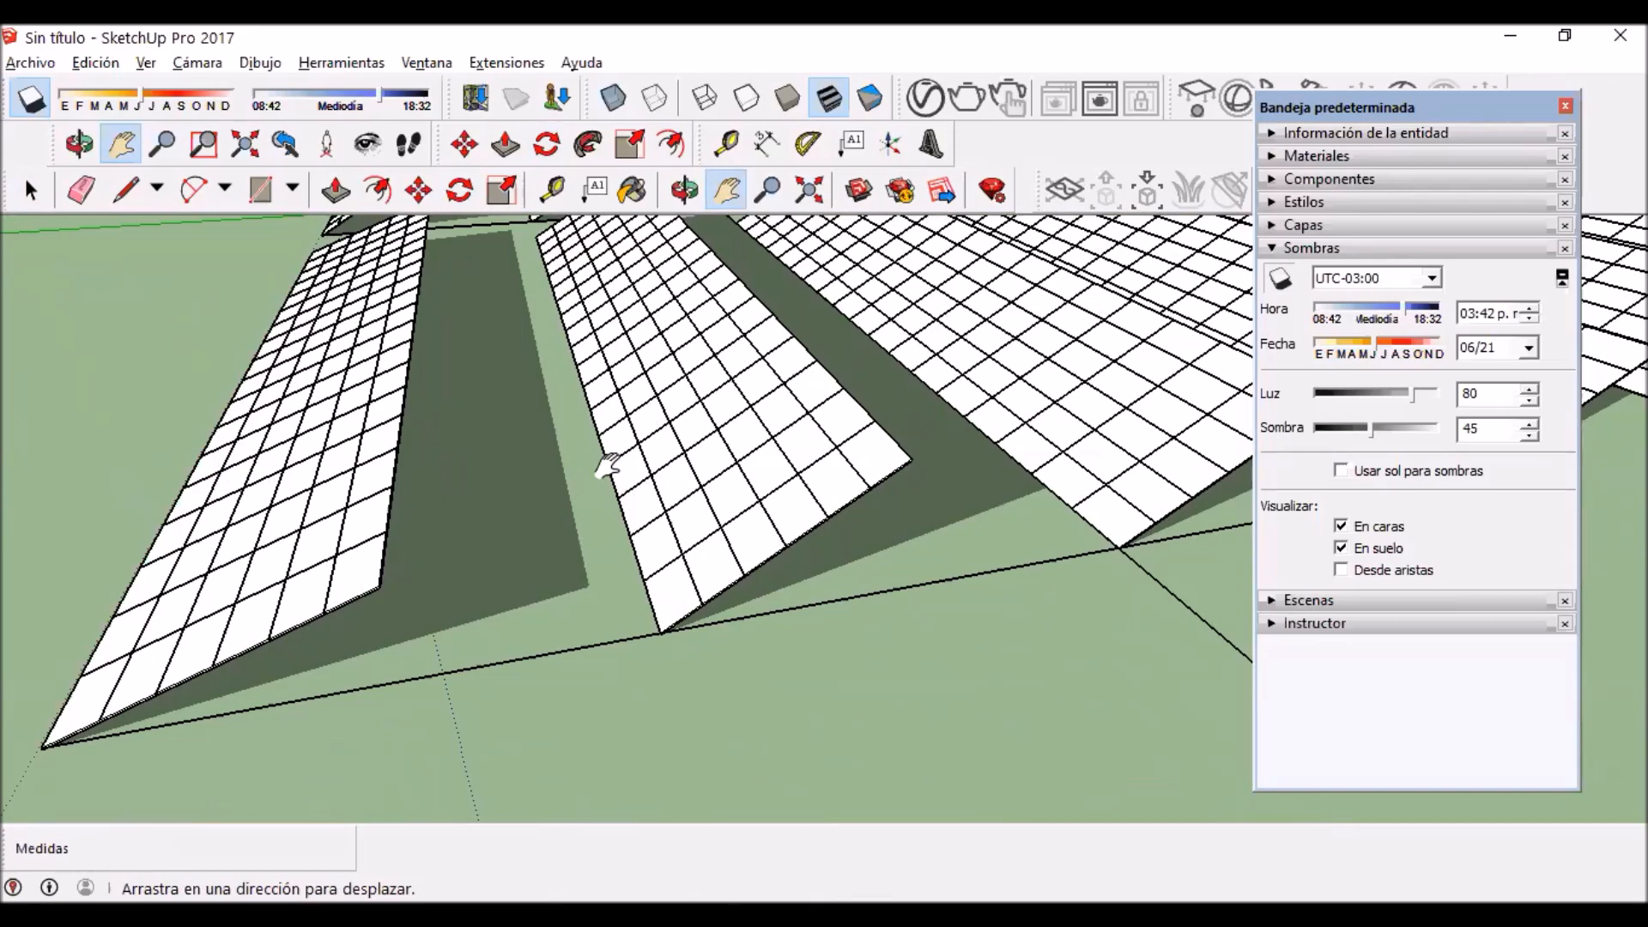
drag(442, 429, 608, 609)
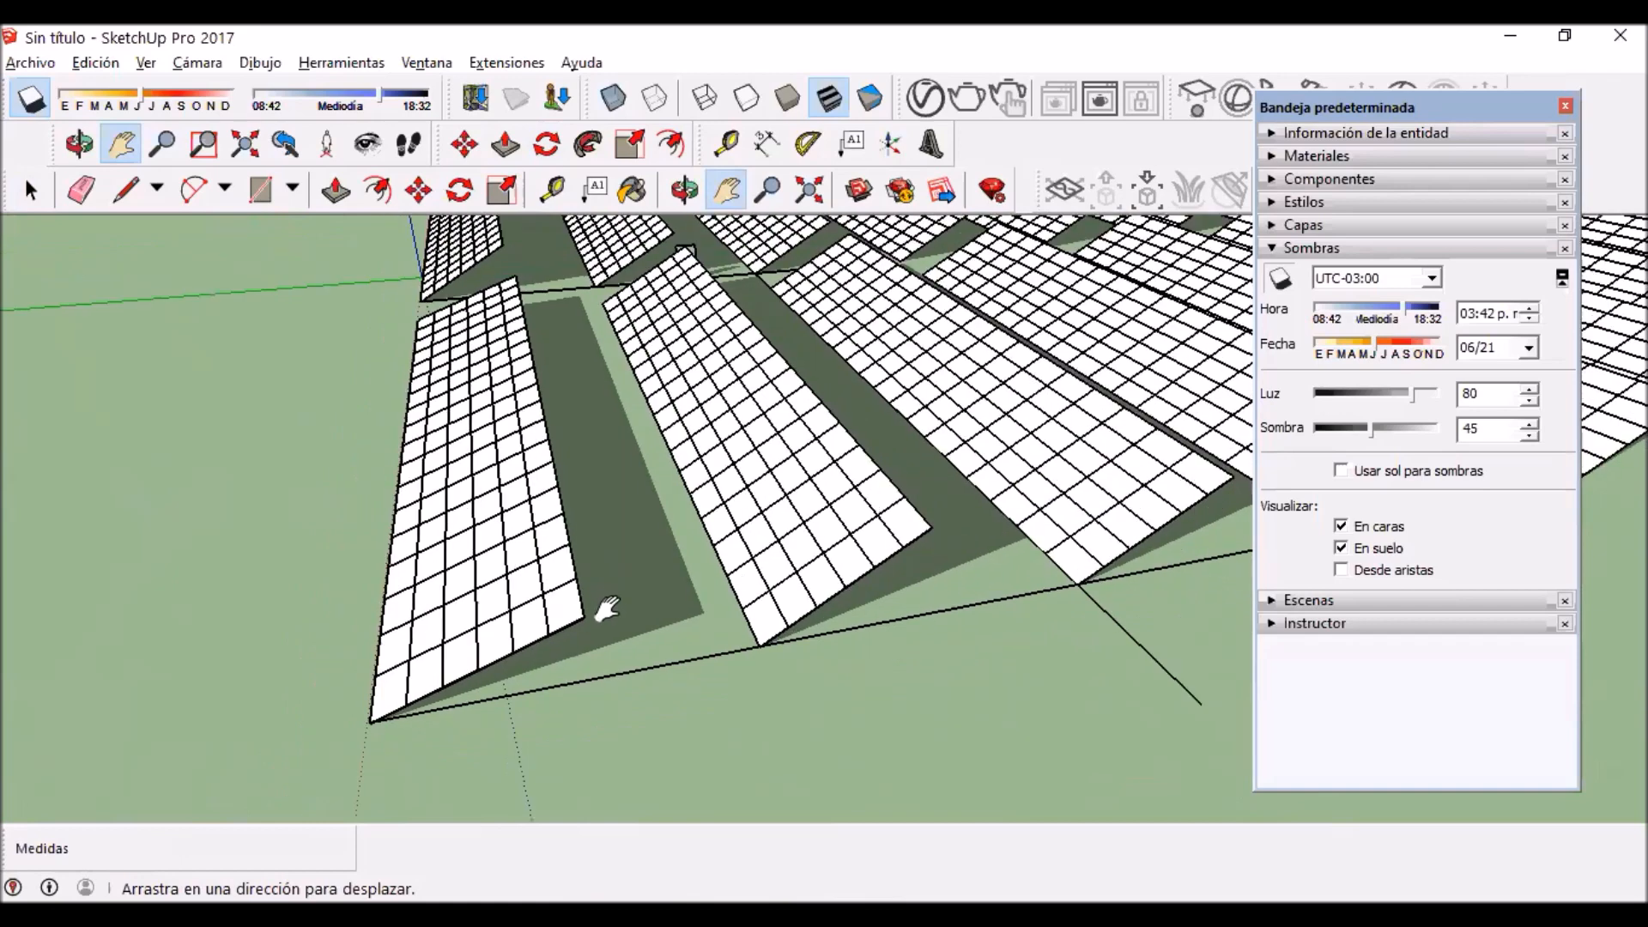
scroll(607, 610, down, 3)
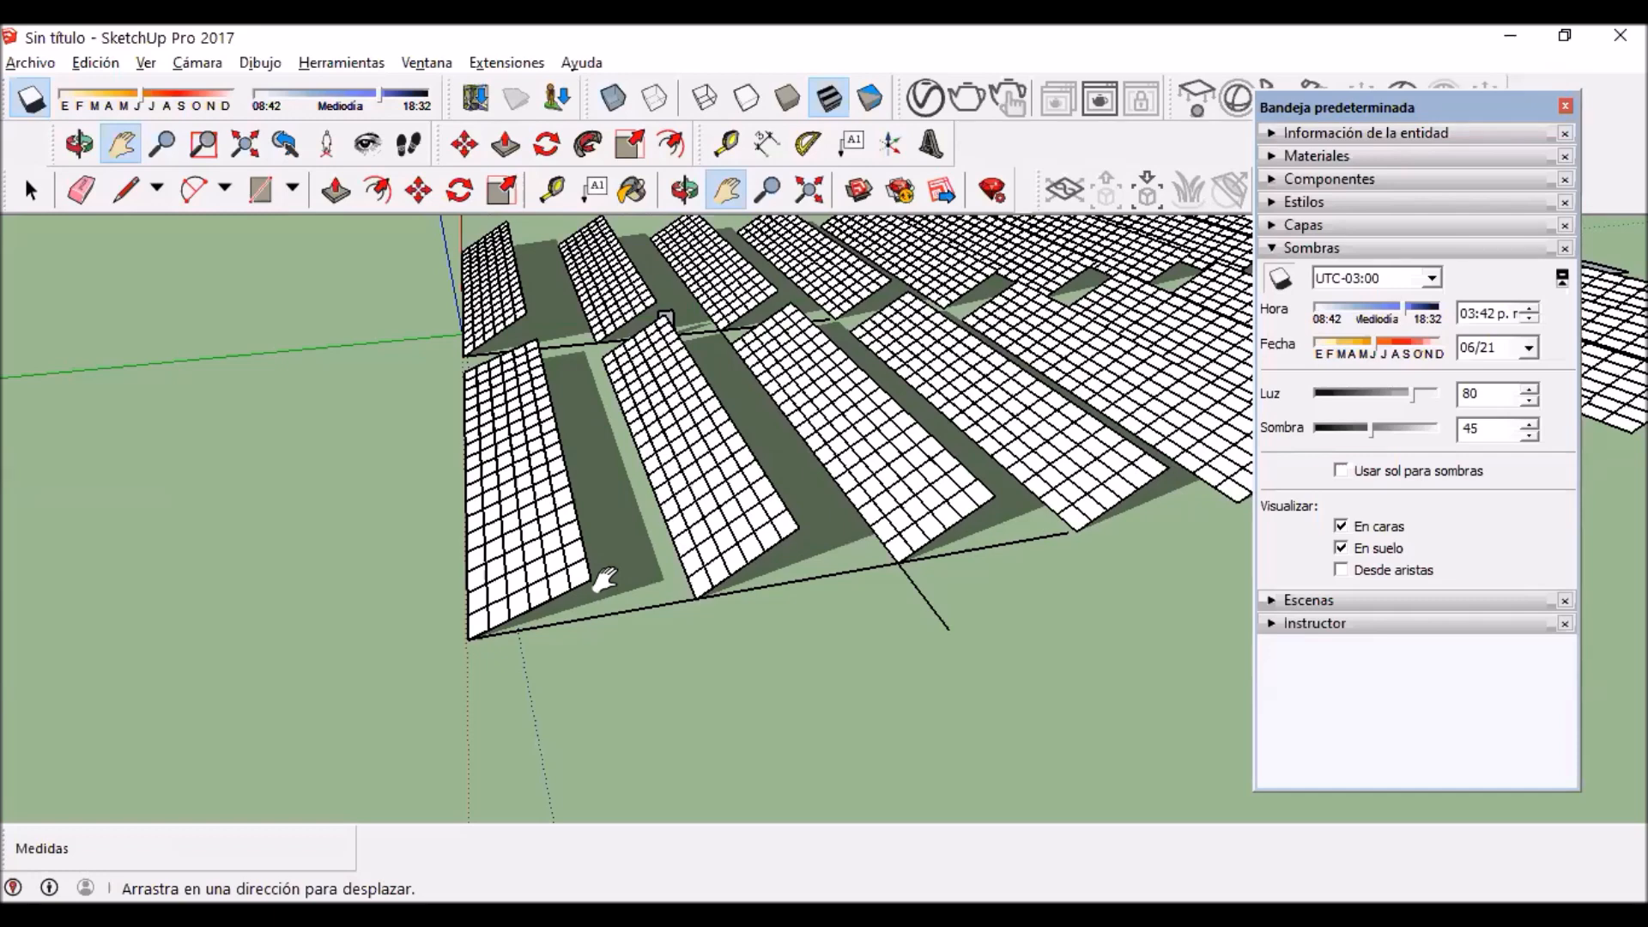
drag(1158, 546, 997, 533)
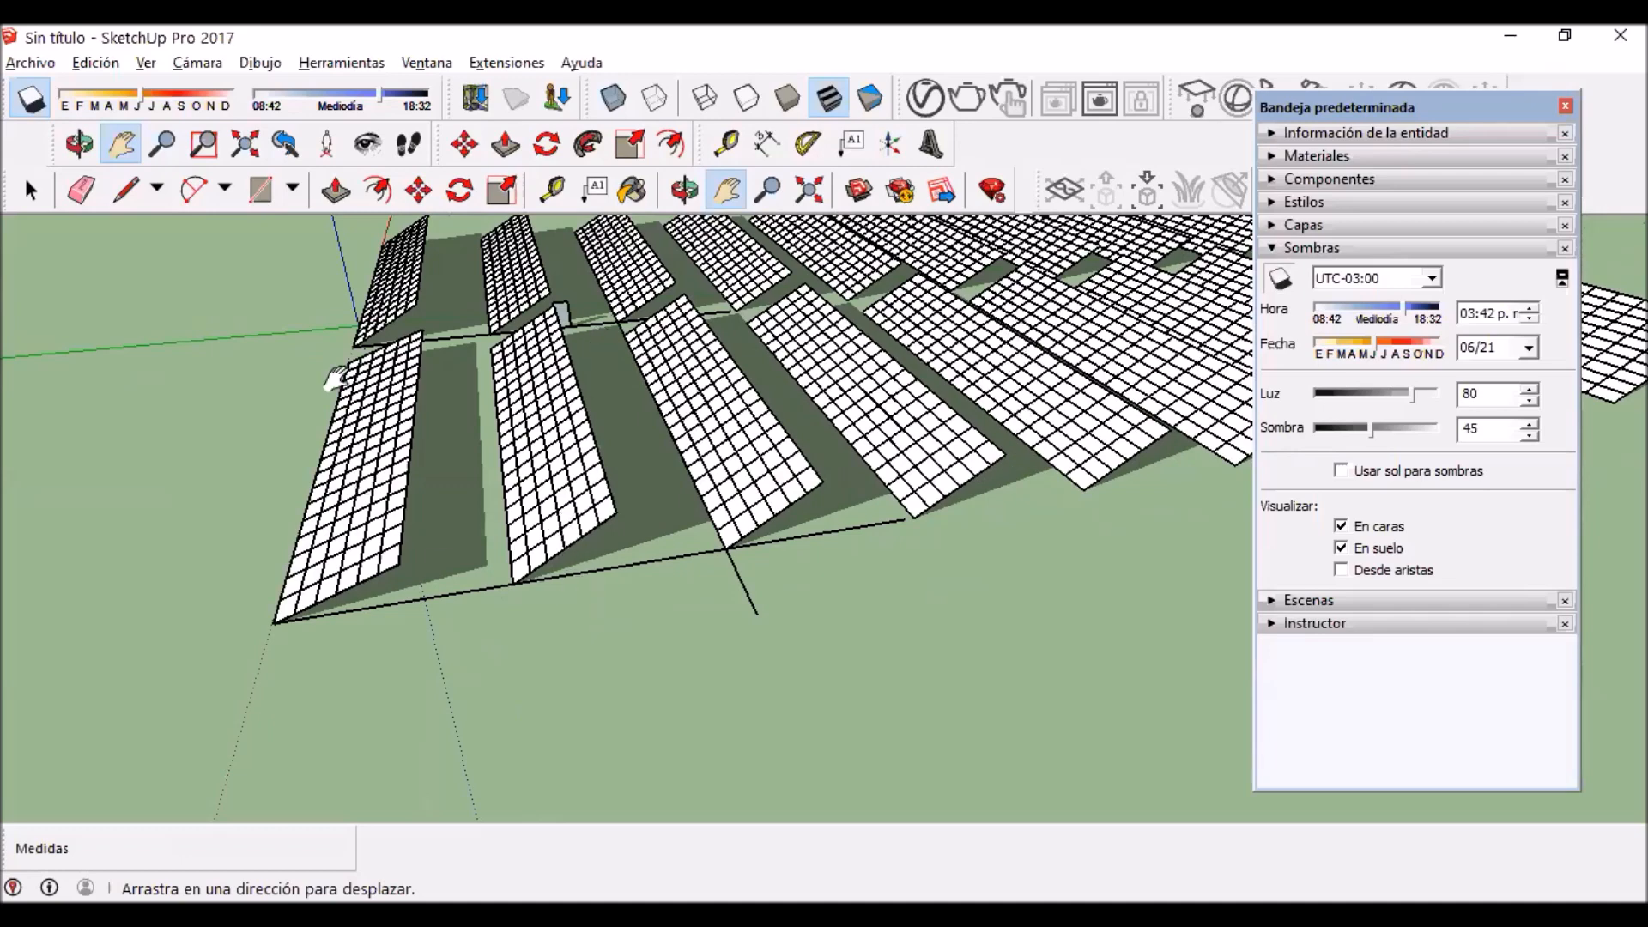
scroll(597, 589, down, 2)
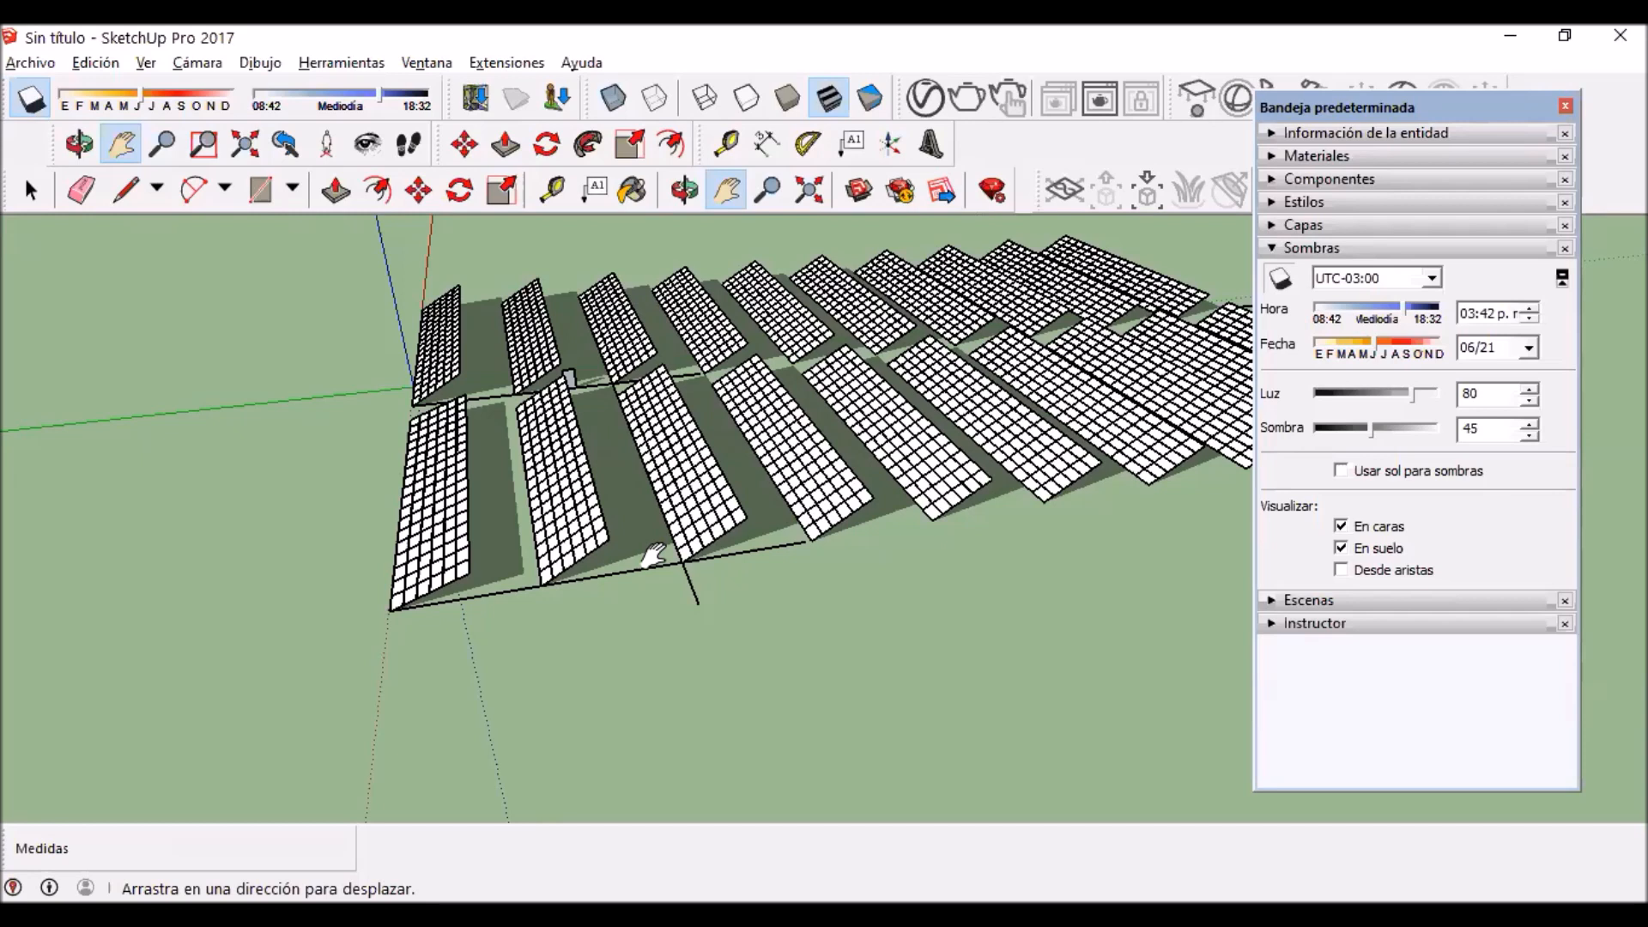
Step: Examine the rotated front row up close beside the second row, comparing their tilts and the shadows they cast
scroll(653, 556, up, 6)
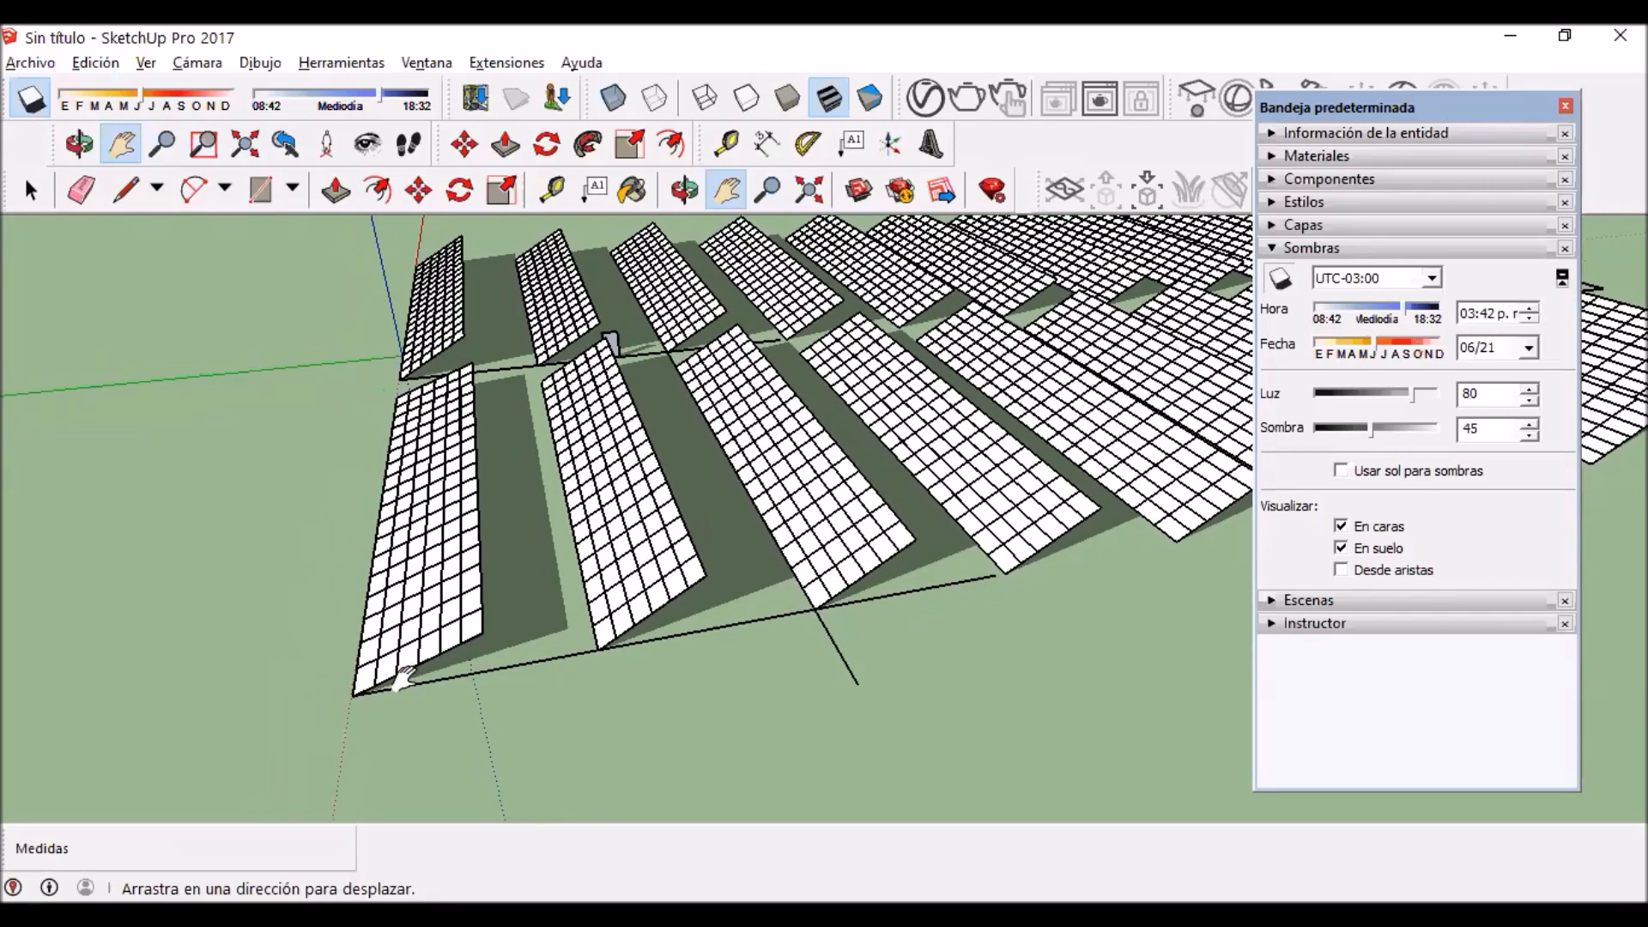
drag(463, 653, 523, 628)
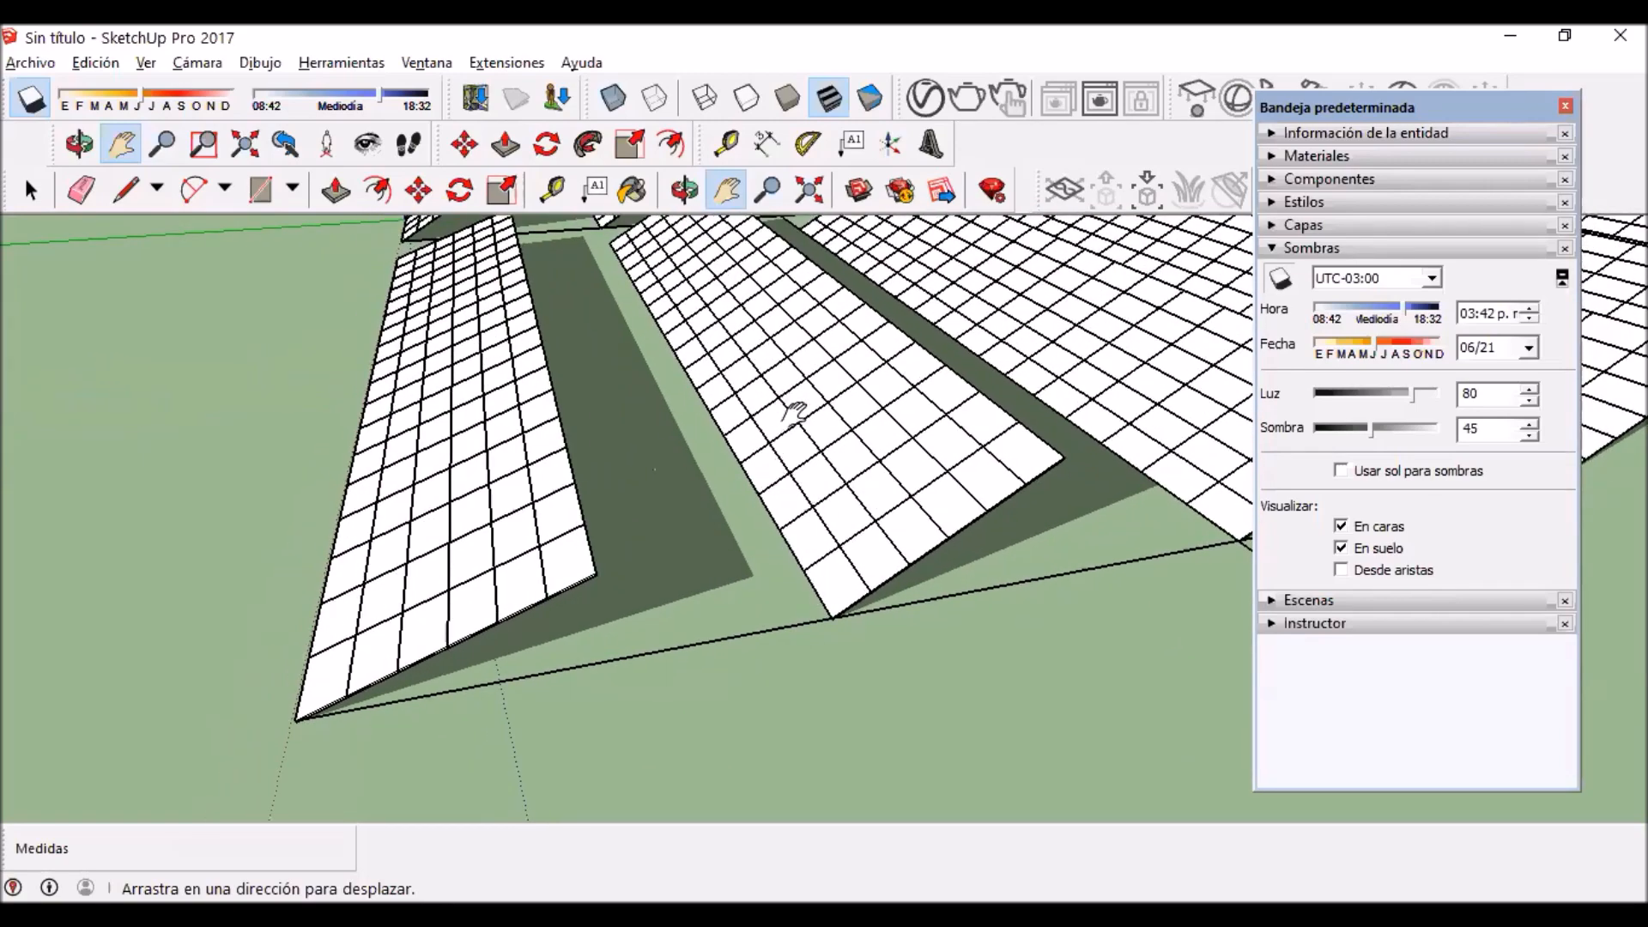
drag(865, 361, 867, 378)
drag(1019, 445, 1026, 461)
drag(972, 508, 990, 403)
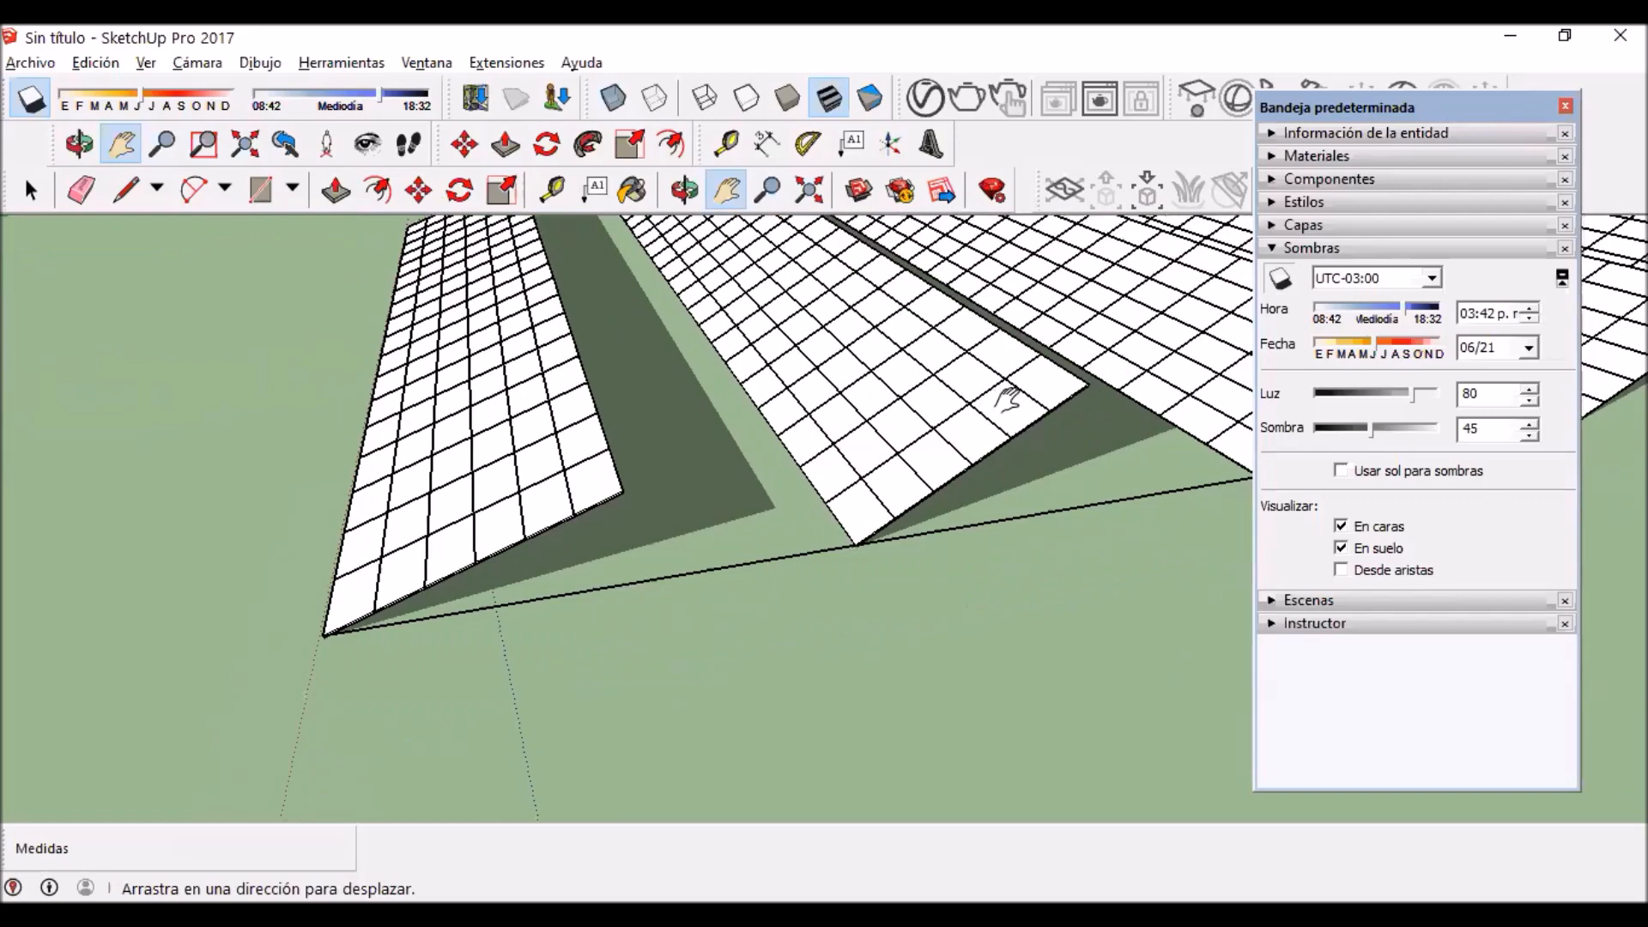
drag(888, 442, 842, 467)
drag(673, 449, 514, 494)
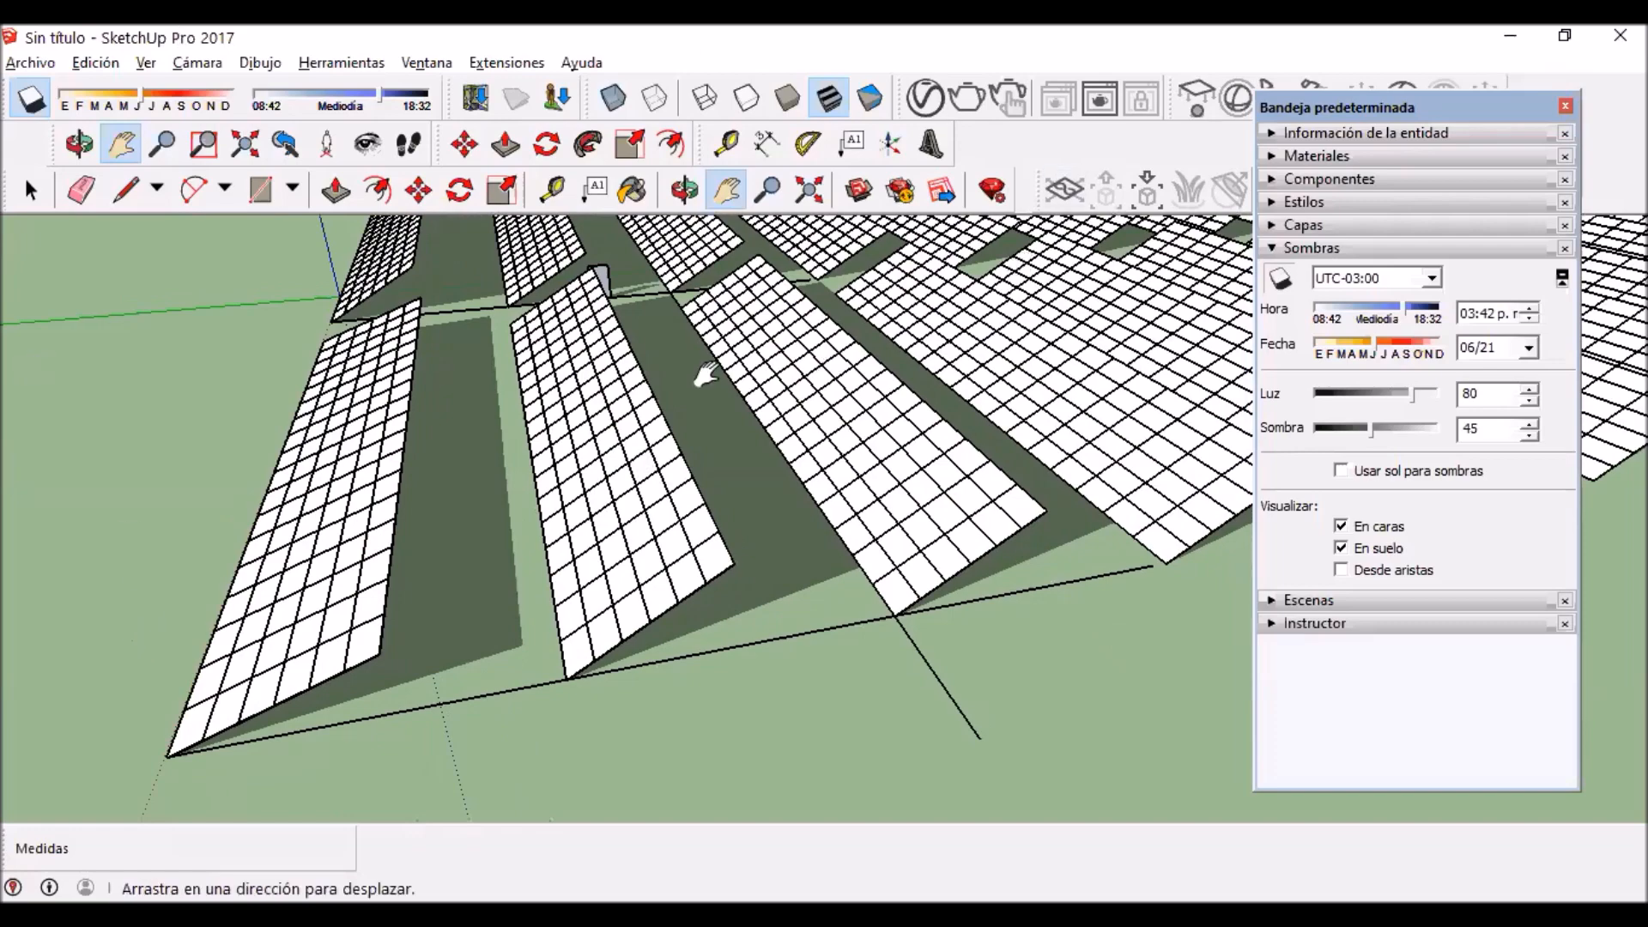
drag(409, 522, 460, 484)
scroll(606, 544, down, 2)
scroll(601, 539, down, 5)
drag(552, 563, 541, 569)
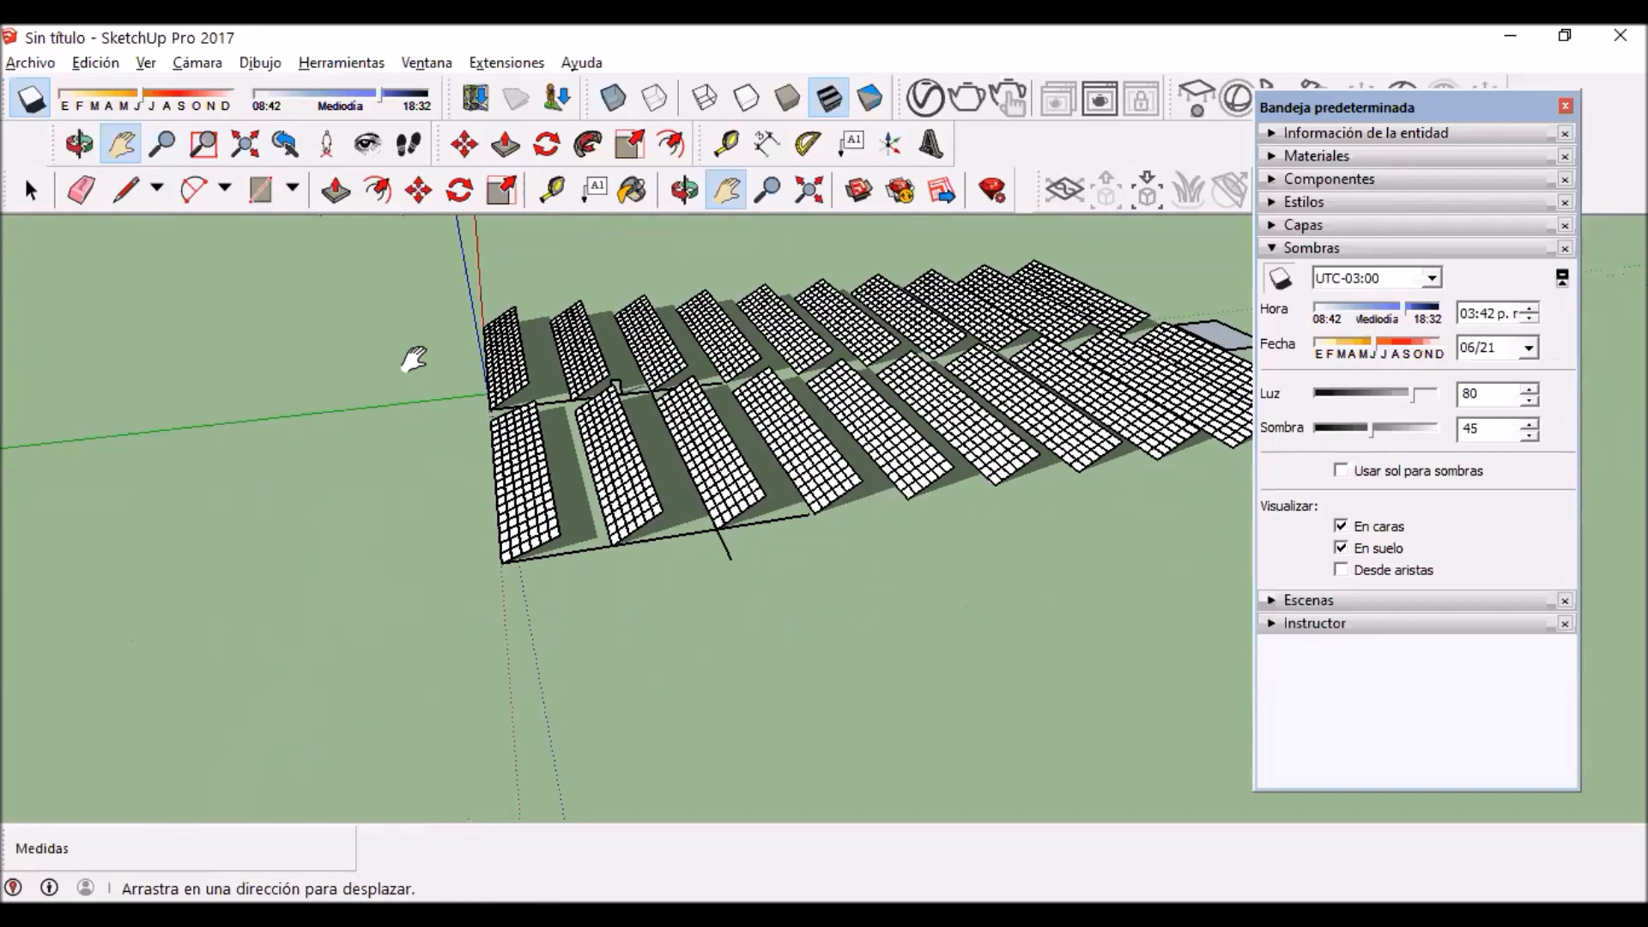
Step: Examine both panel blocks from wider front and side angles, comparing the first row's shadow with those of the rows behind
middle_drag(414, 359, 558, 556)
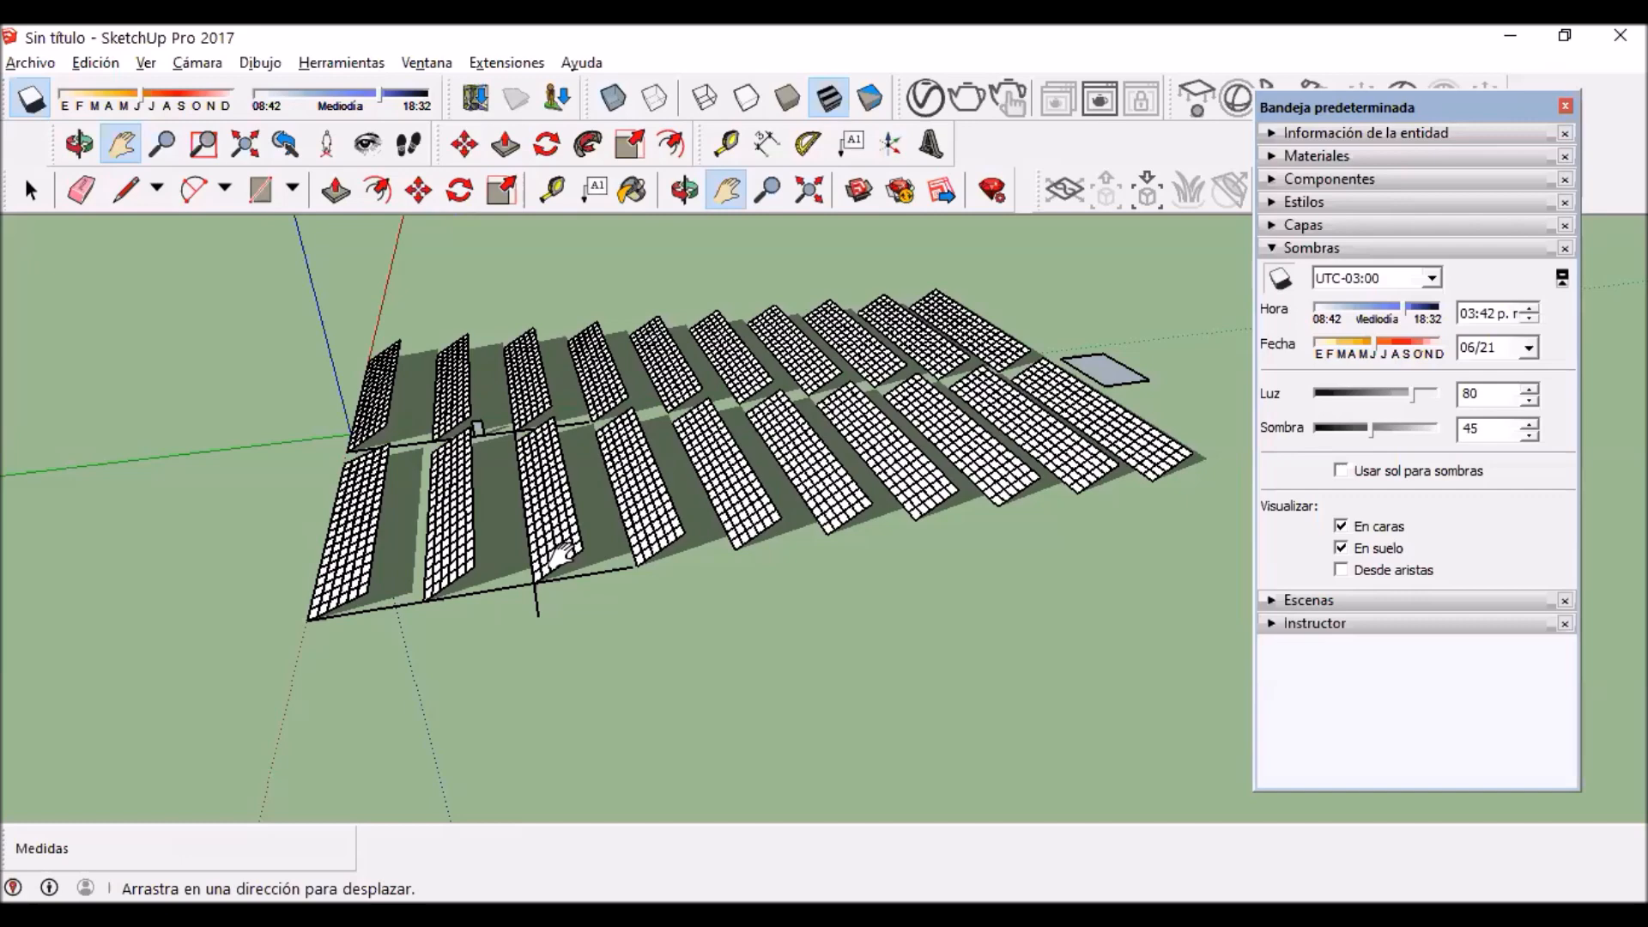
drag(627, 569, 634, 552)
right_click(560, 574)
right_click(659, 560)
click(32, 191)
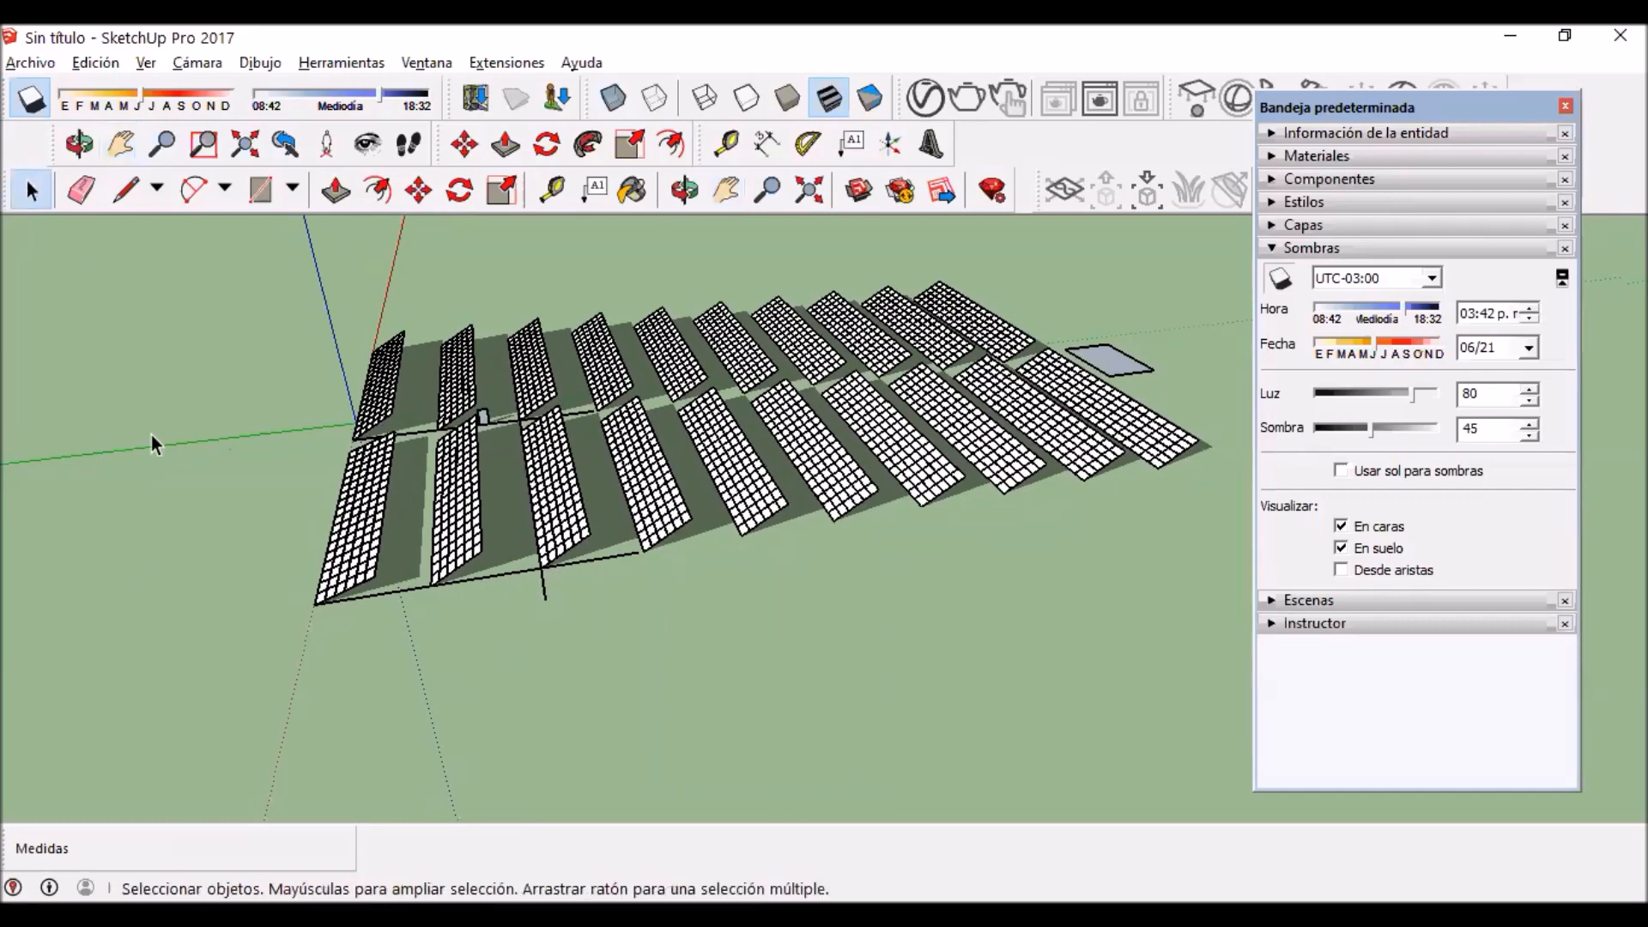
middle_drag(400, 516, 587, 632)
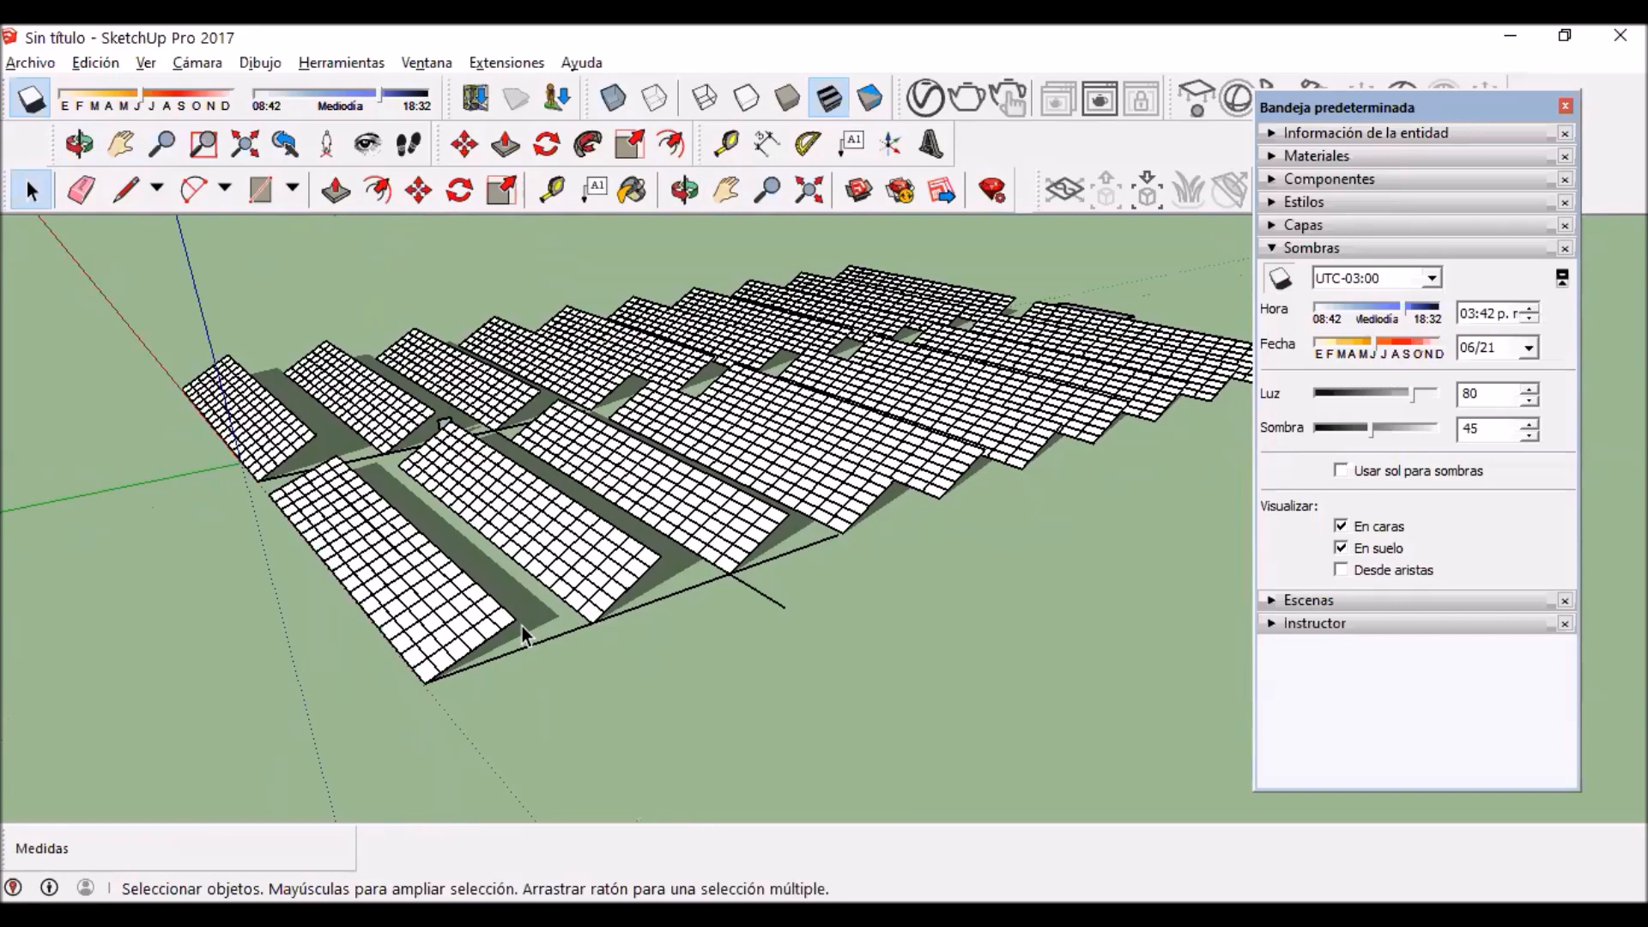
middle_drag(751, 544, 482, 464)
right_click(604, 629)
click(34, 198)
scroll(476, 389, up, 3)
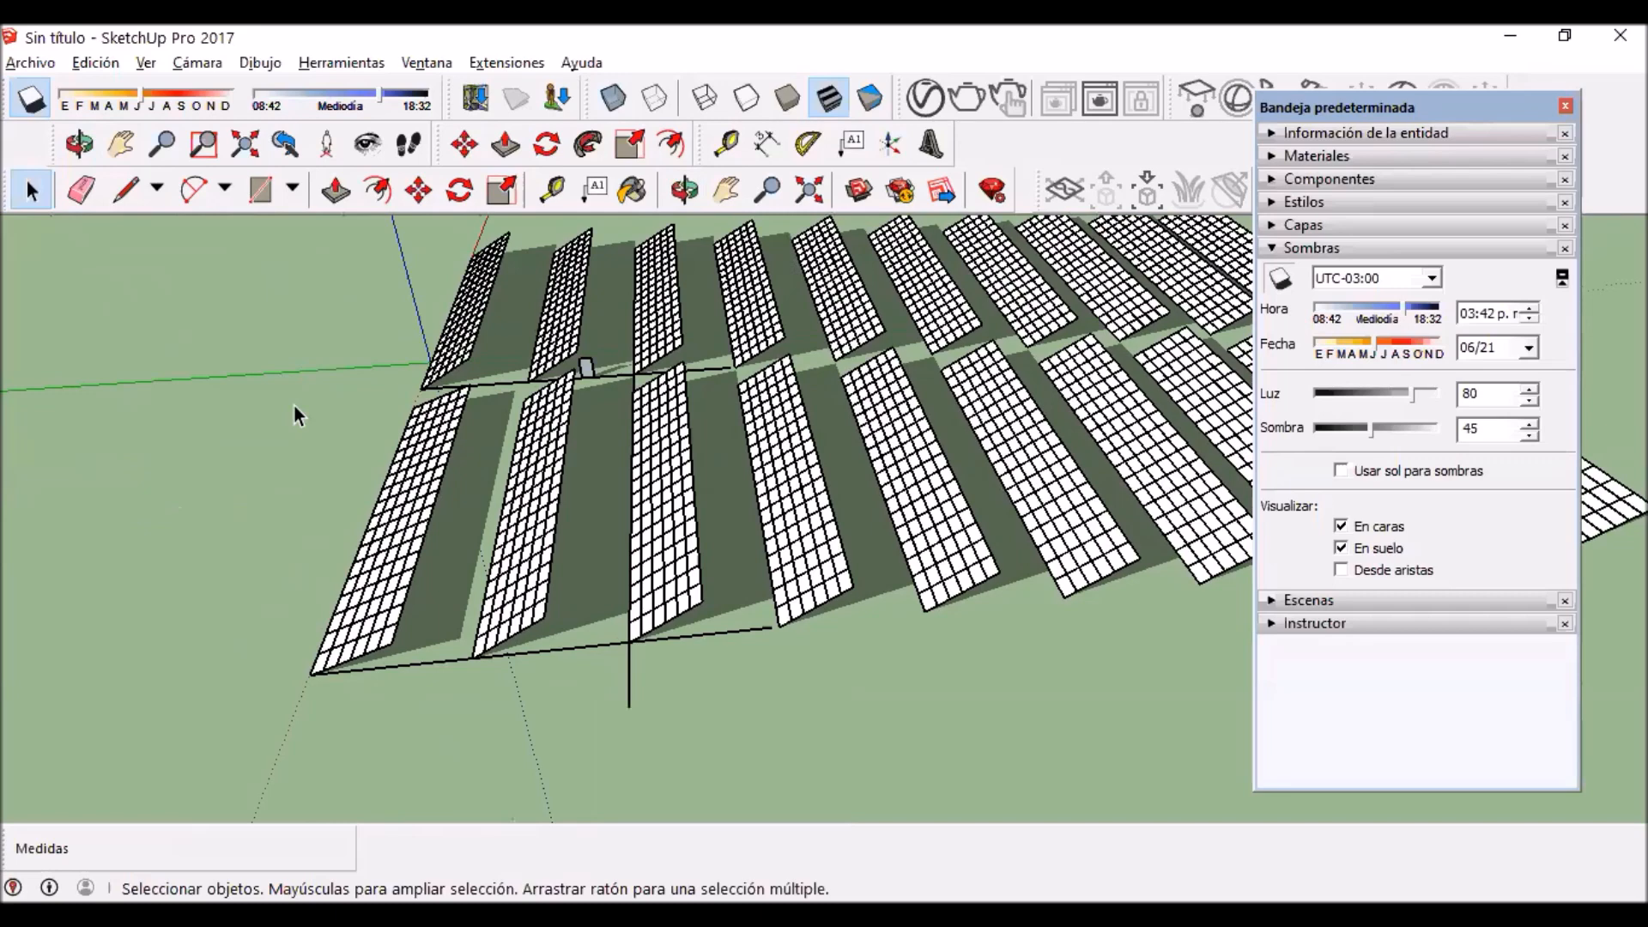
Step: Test the shadows on 06/21 at 02:21 p.m. and set the time to 02:56 p.m., clearing the front row's selection
middle_drag(206, 619, 284, 573)
right_click(282, 574)
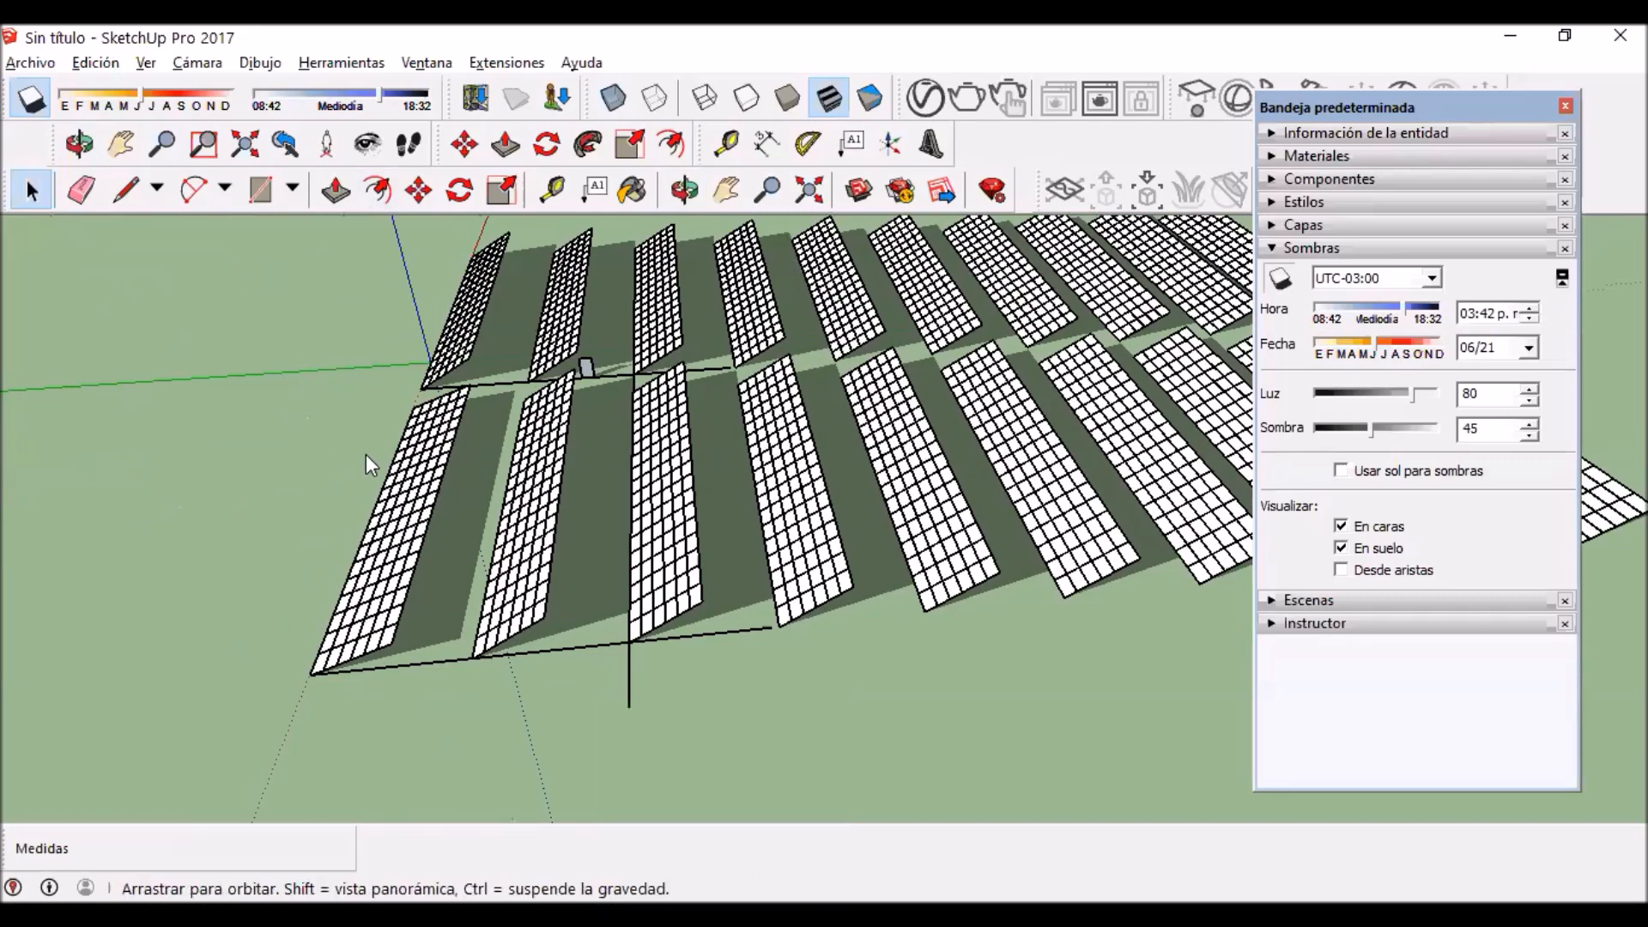
middle_drag(506, 369, 610, 316)
mouse_move(609, 316)
mouse_down()
mouse_move(744, 491)
mouse_move(749, 703)
mouse_move(783, 719)
mouse_move(489, 747)
mouse_move(574, 728)
mouse_up()
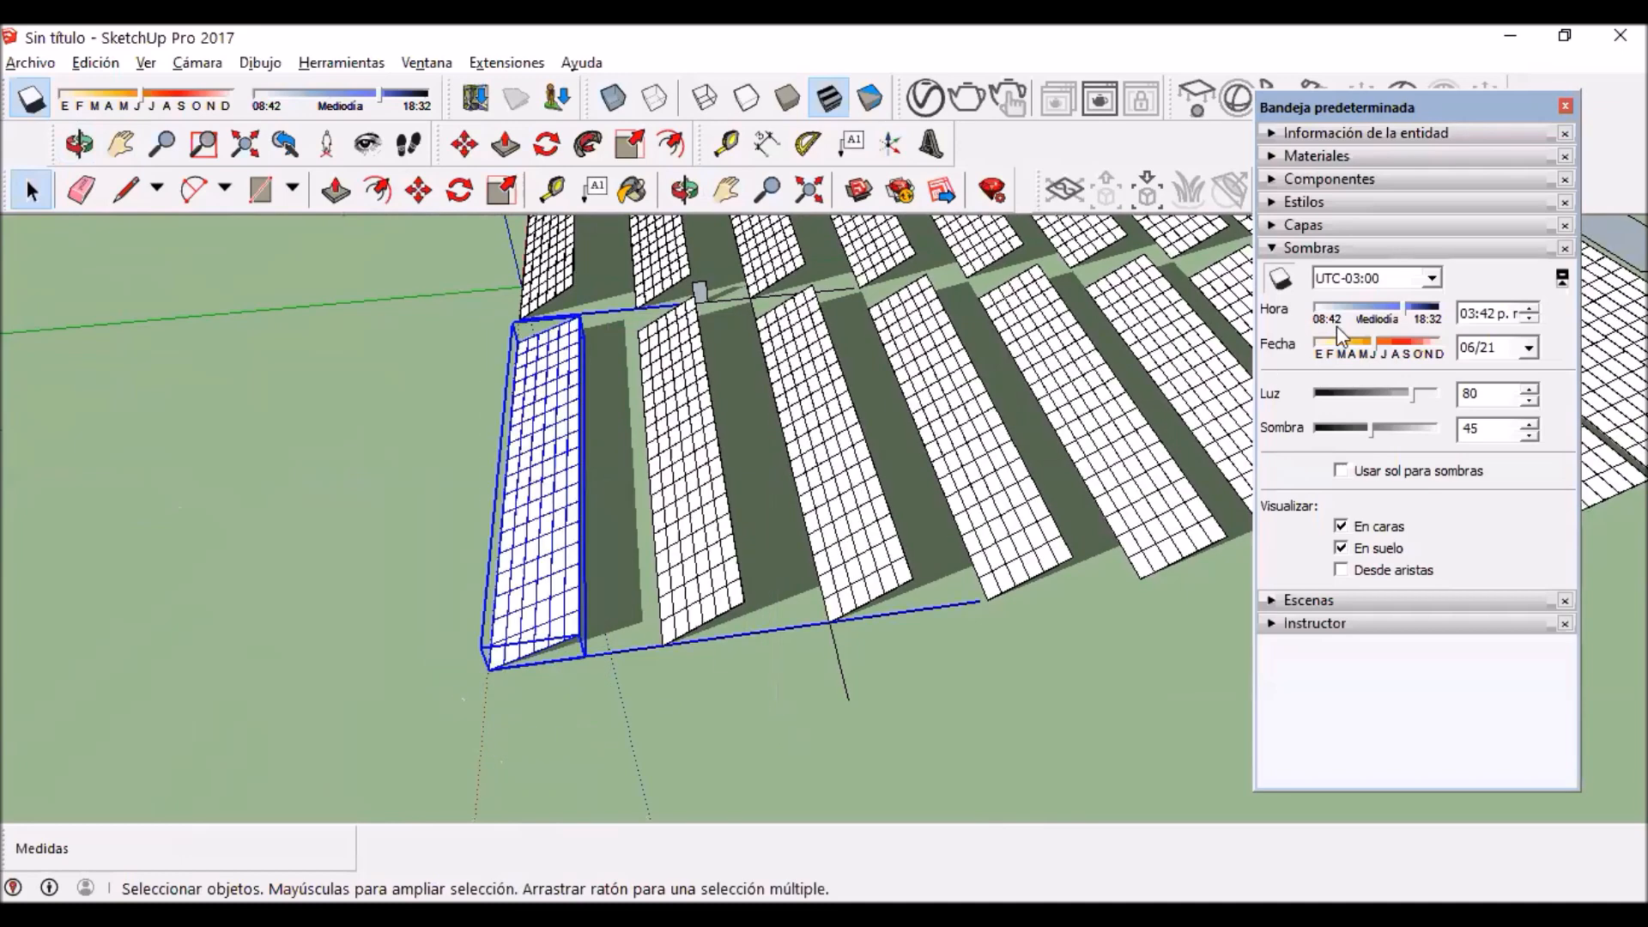
drag(1388, 303, 1372, 306)
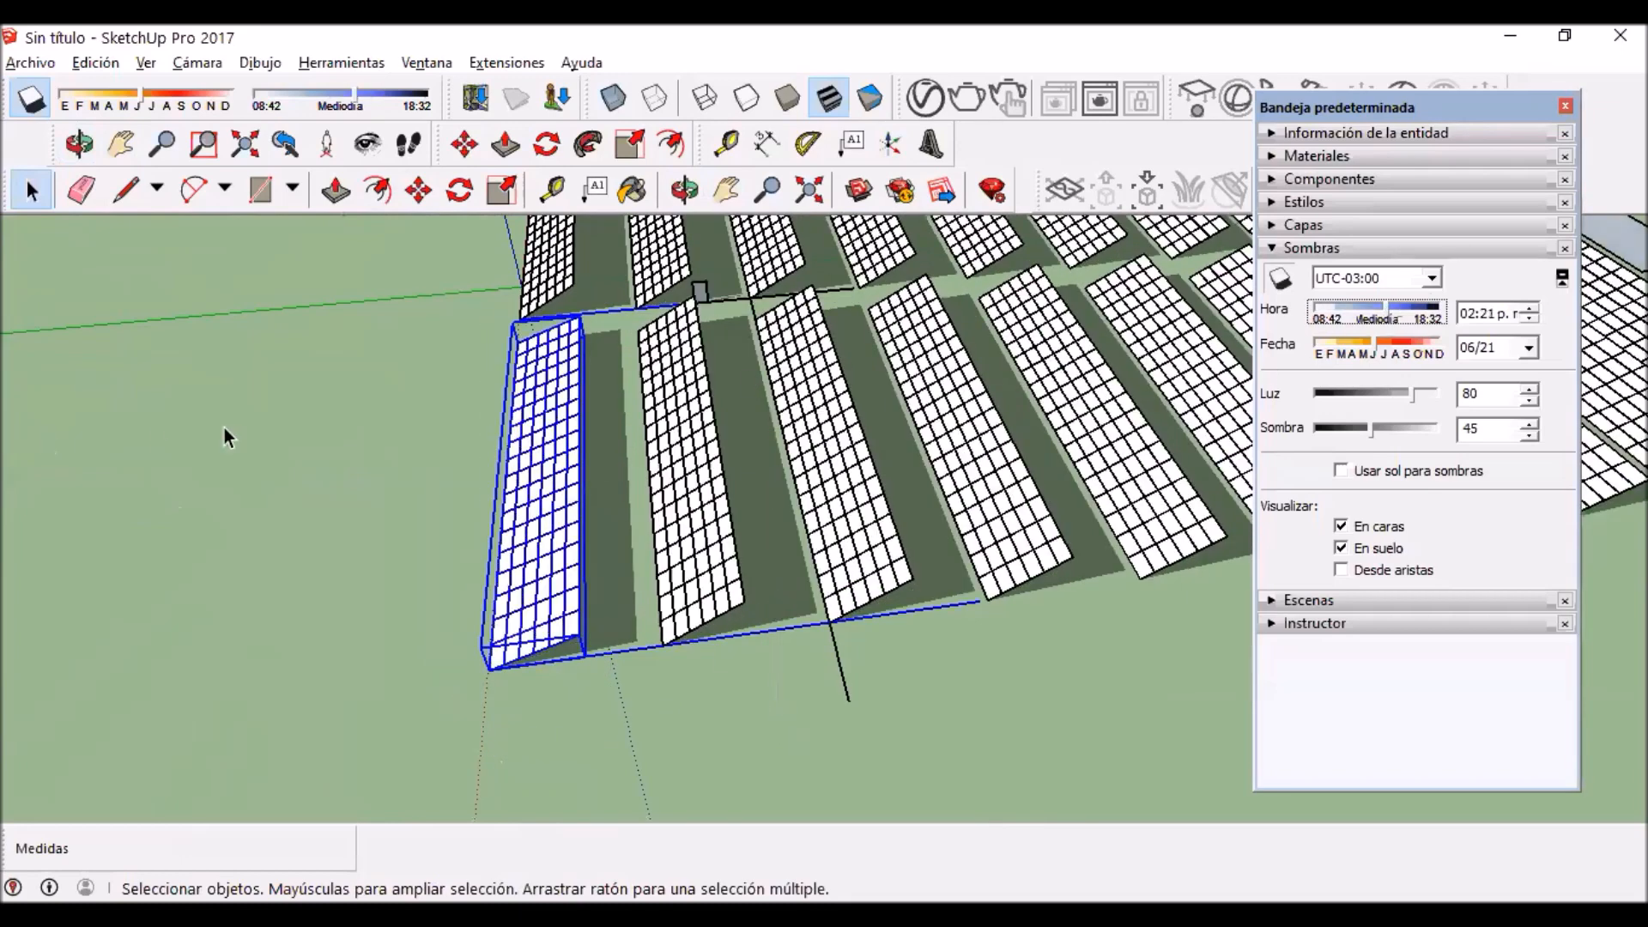
click(226, 438)
drag(1388, 306, 1394, 341)
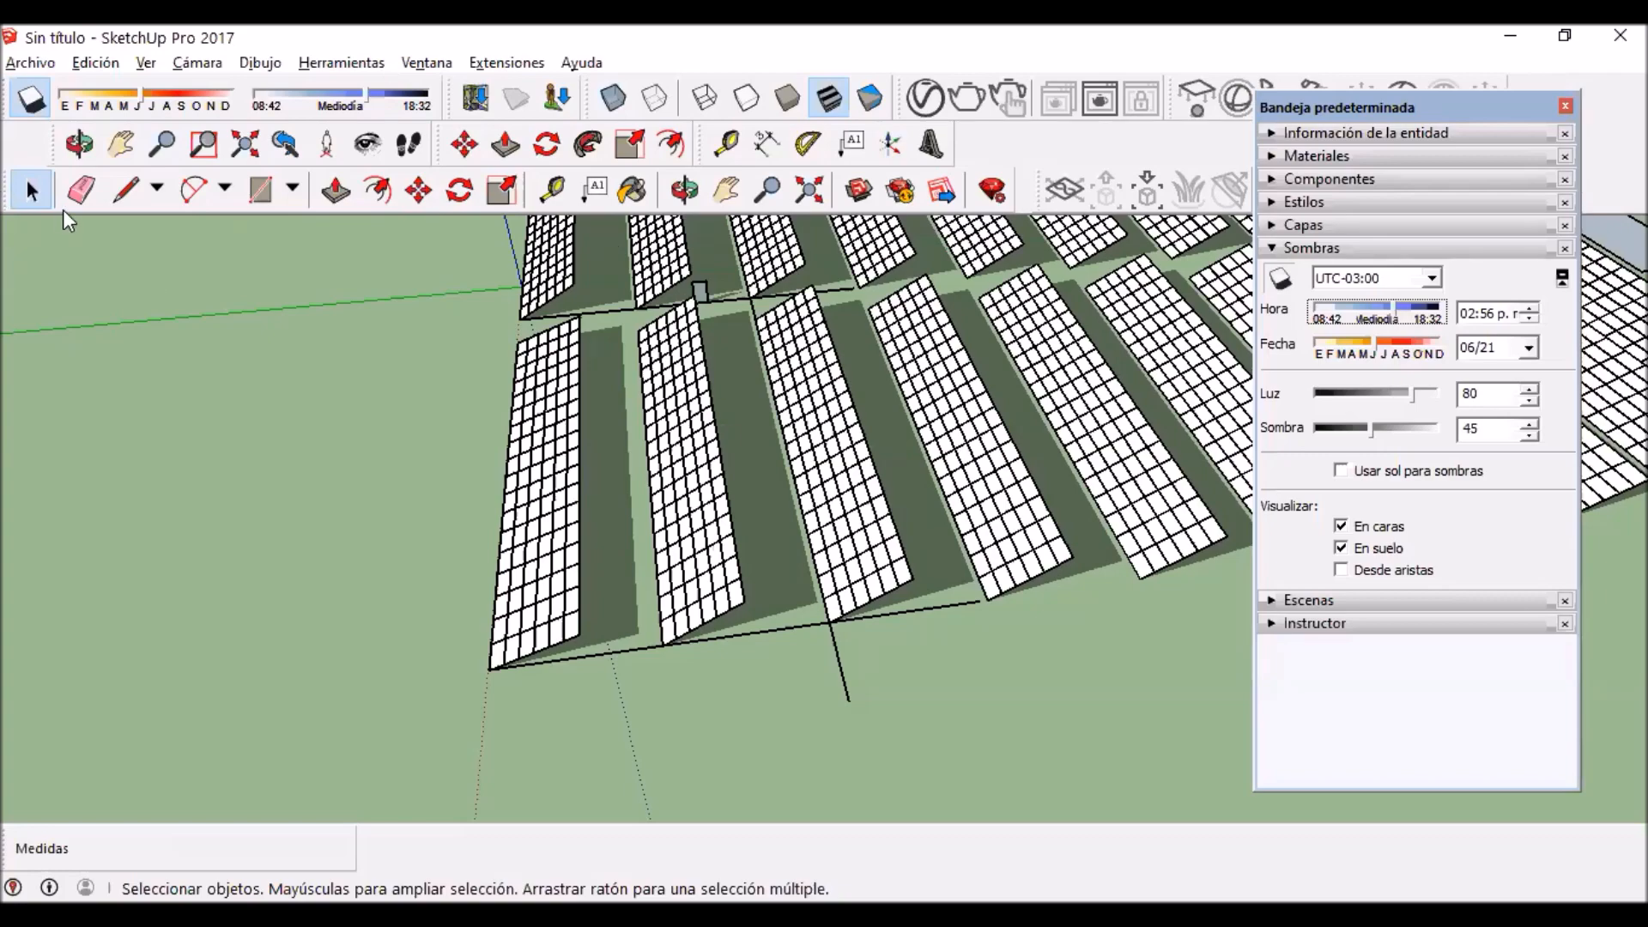
Step: Examine the gap between the first row's shadow and the second row's lower edge, up close and across the neighbouring rows
middle_drag(394, 697, 651, 660)
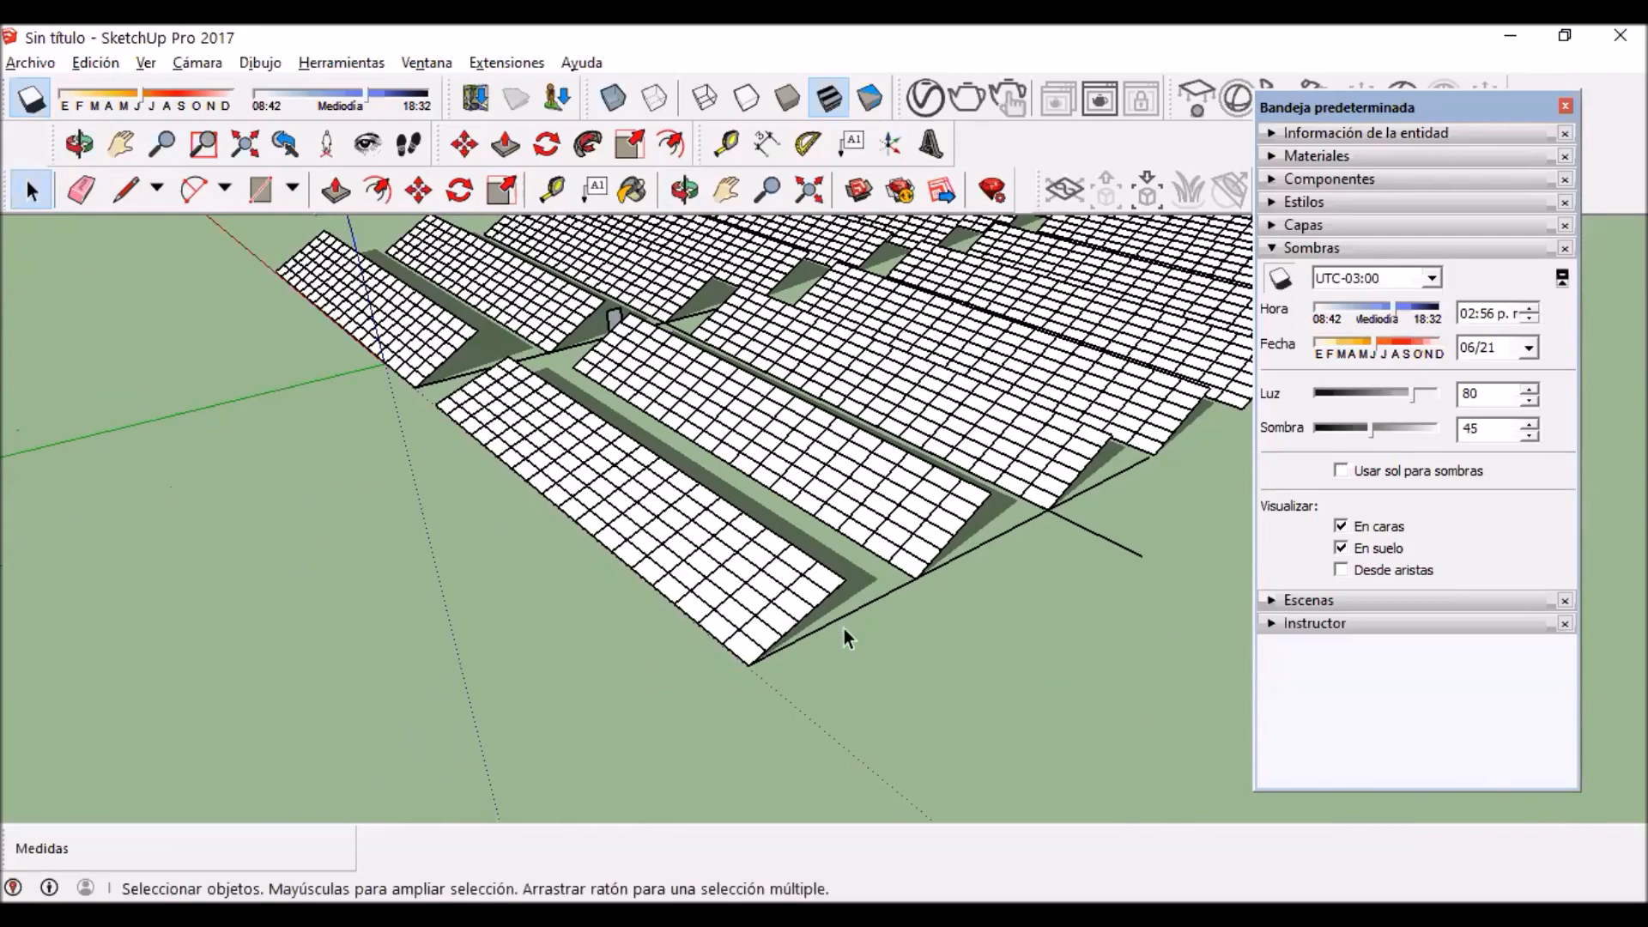
scroll(911, 518, up, 2)
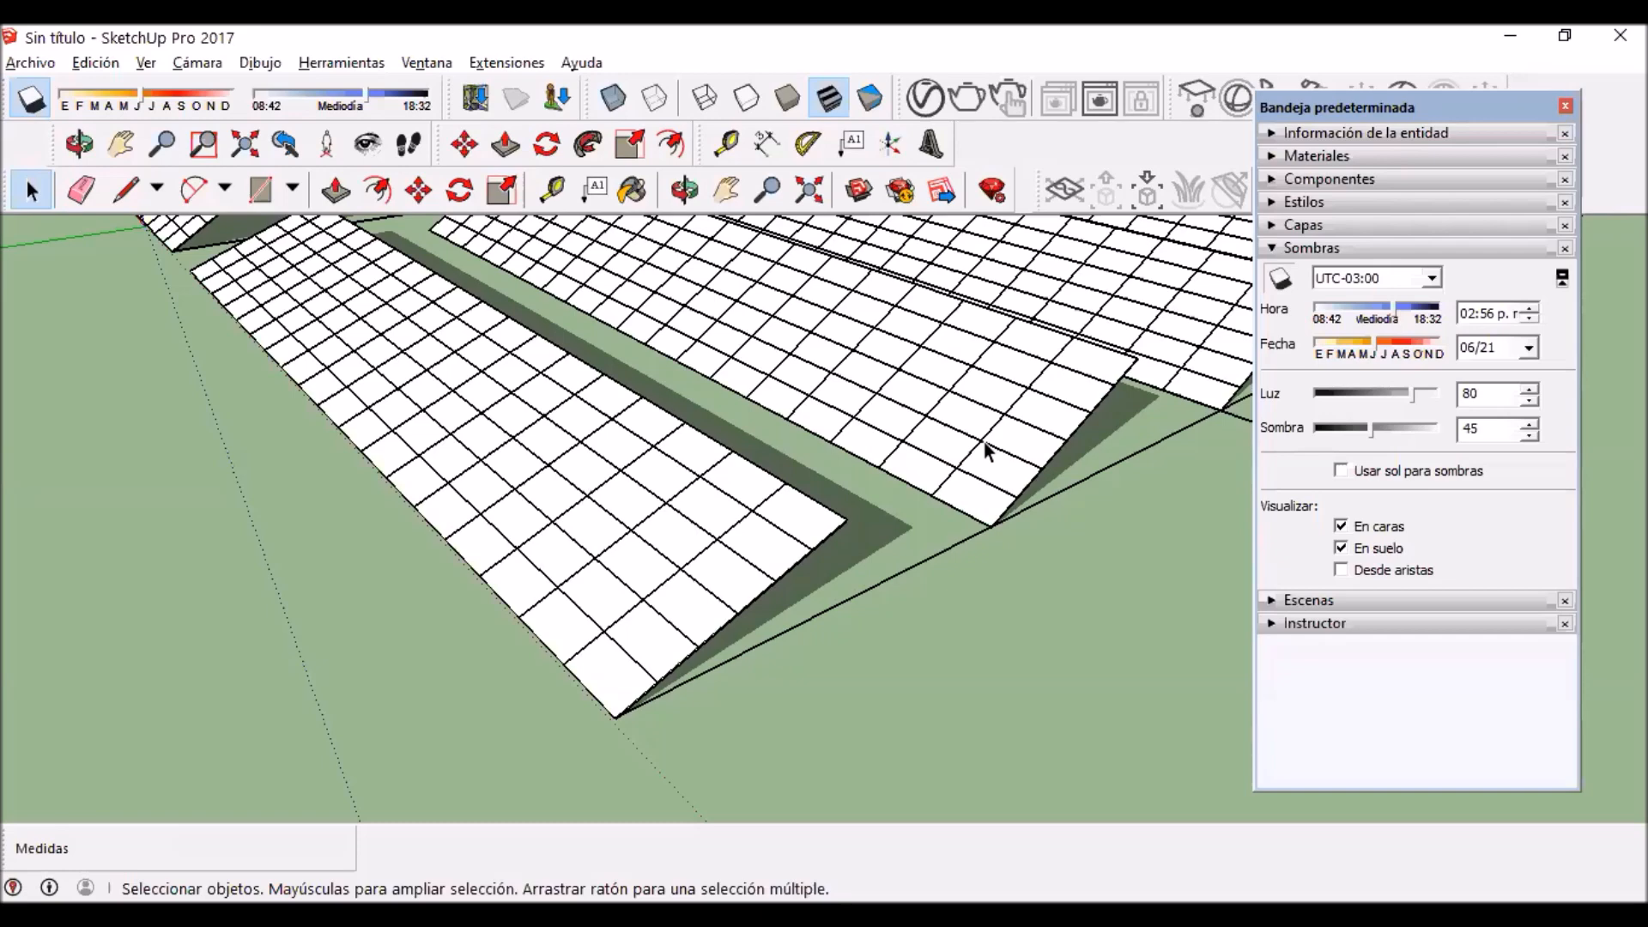
scroll(986, 447, down, 4)
shift+middle_drag(986, 446, 1017, 727)
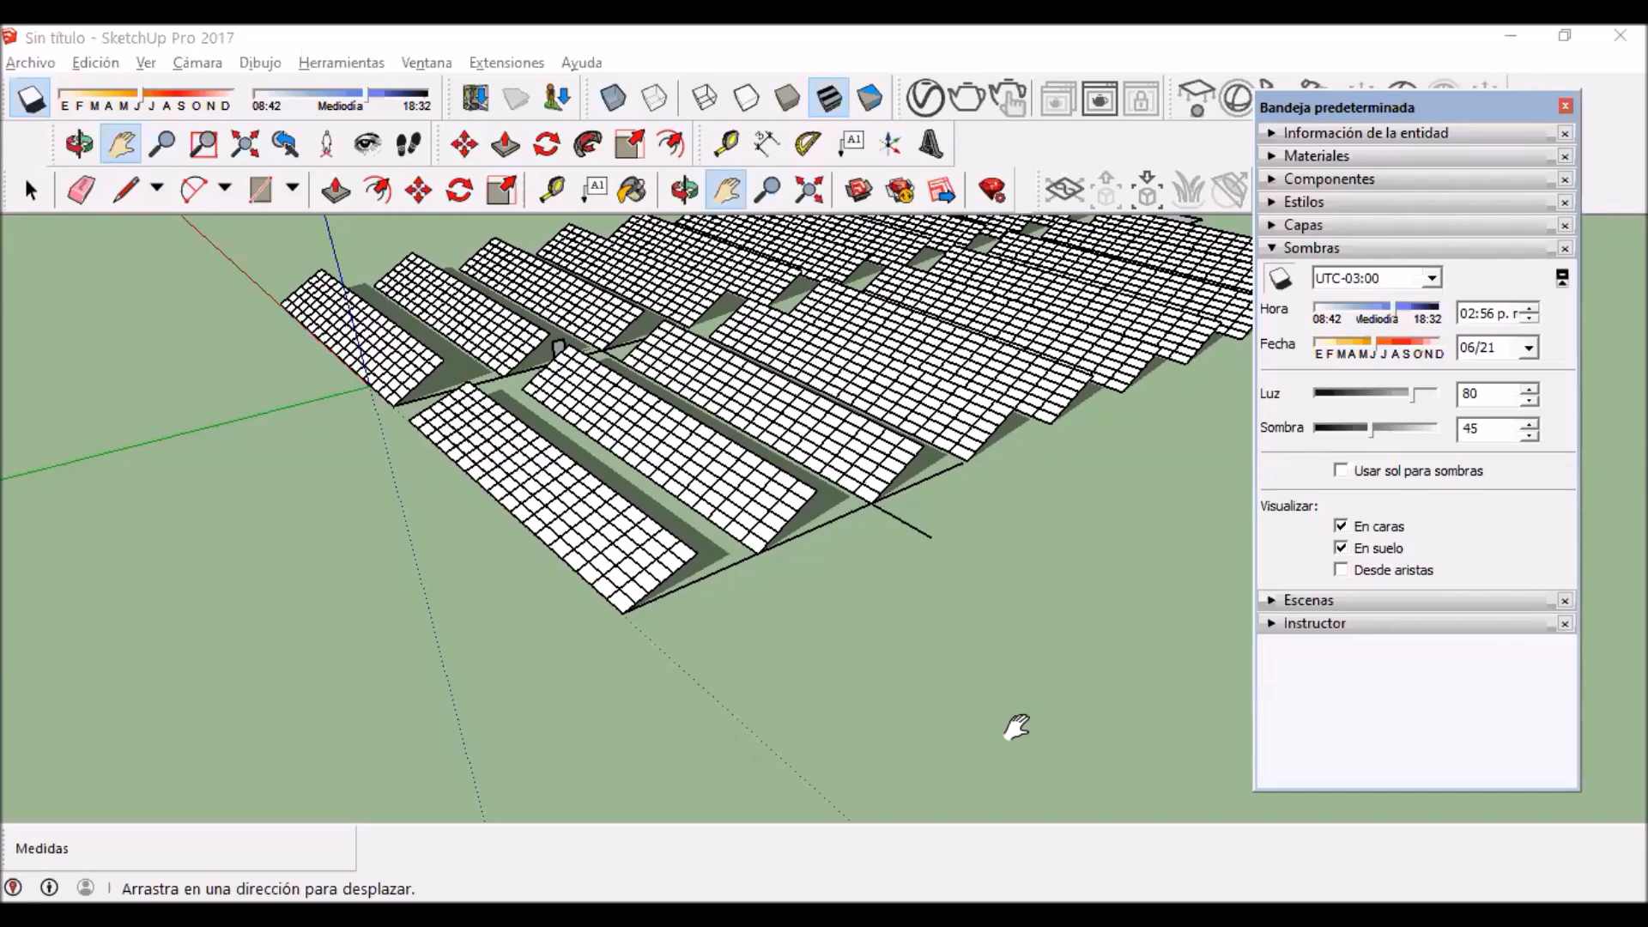
drag(418, 529, 323, 481)
scroll(394, 523, down, 3)
scroll(515, 541, up, 1)
right_click(658, 518)
middle_drag(563, 560, 724, 626)
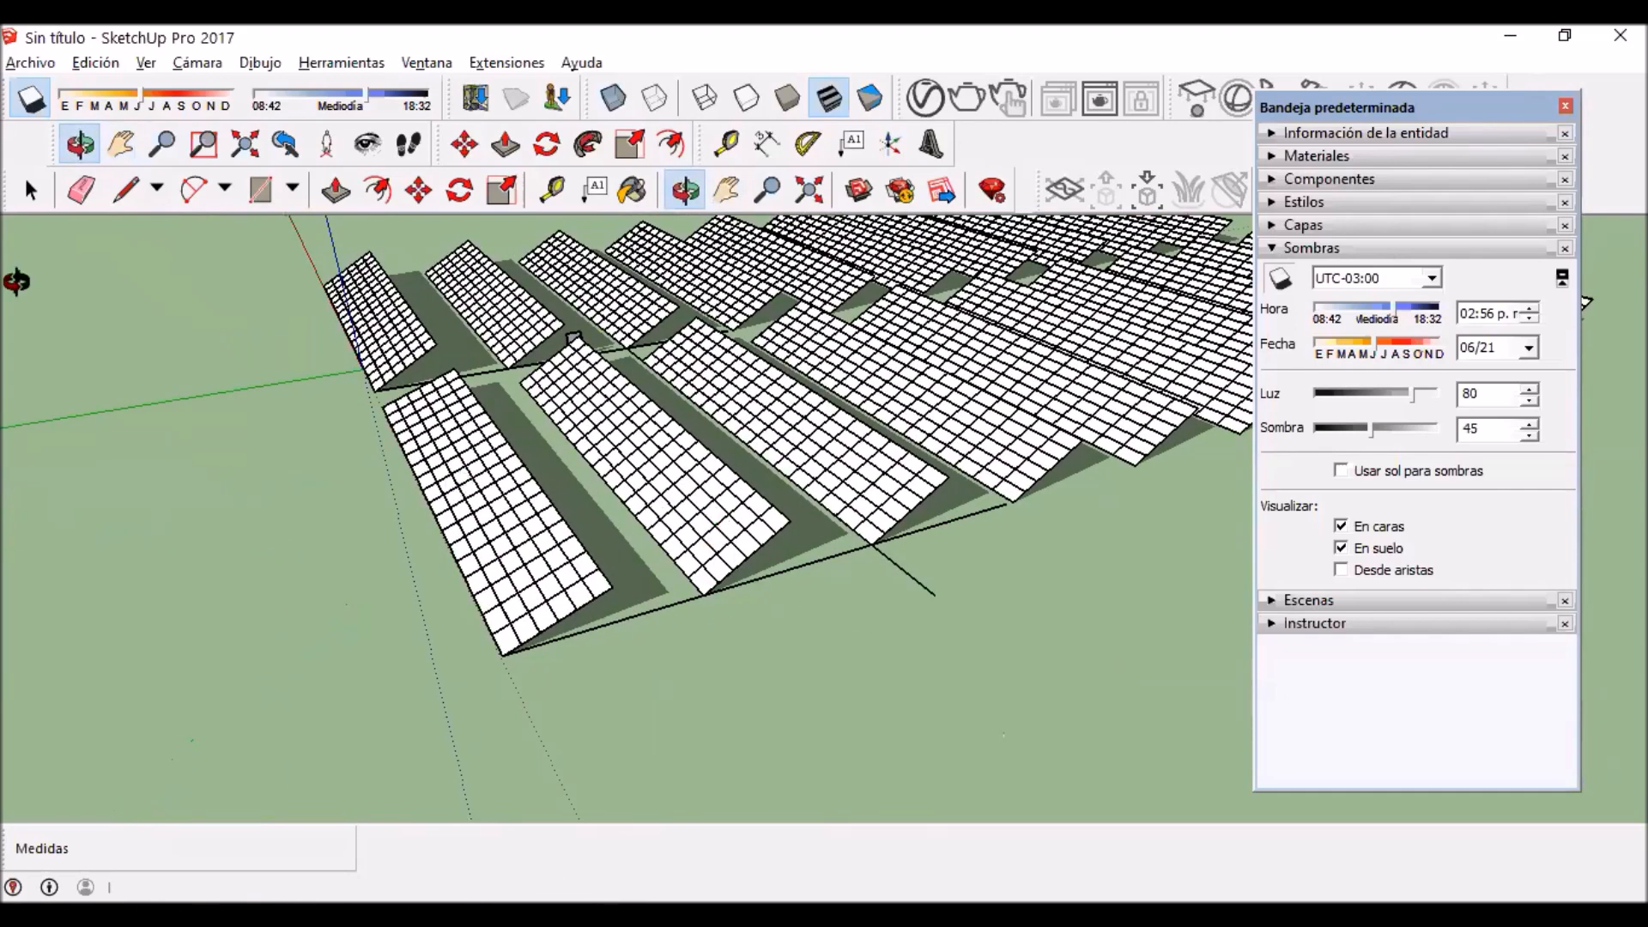
click(31, 190)
scroll(719, 608, up, 2)
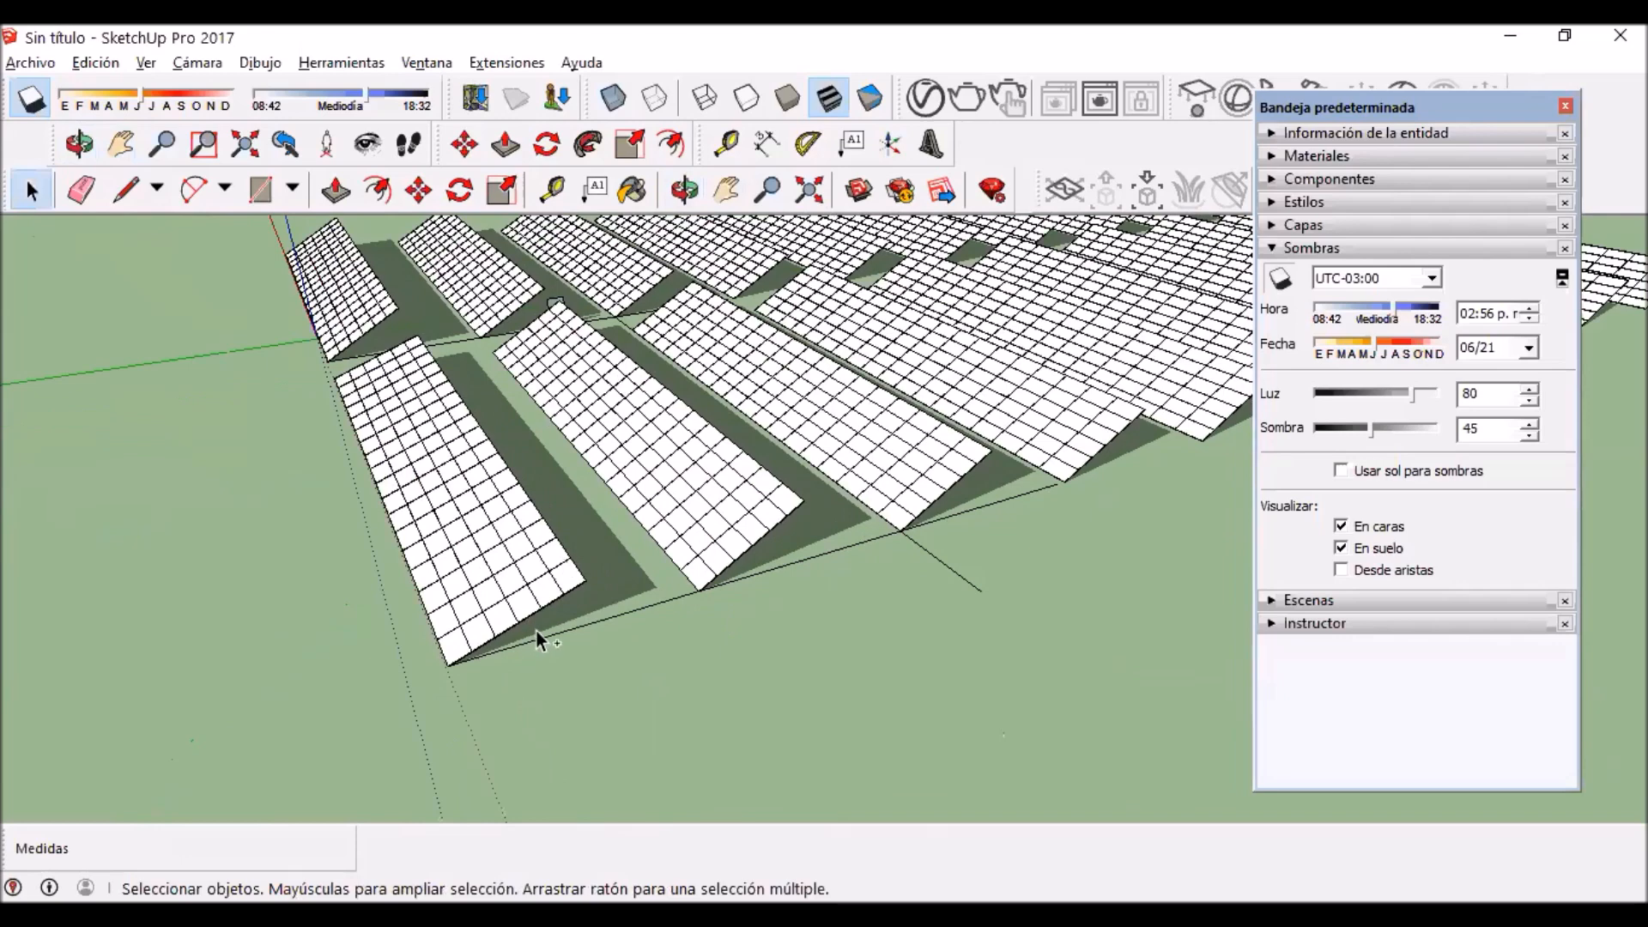
scroll(554, 646, down, 2)
Step: Try moving the outermost front row 1.75 m toward the second row along the ground line, and undo the move
double_click(551, 651)
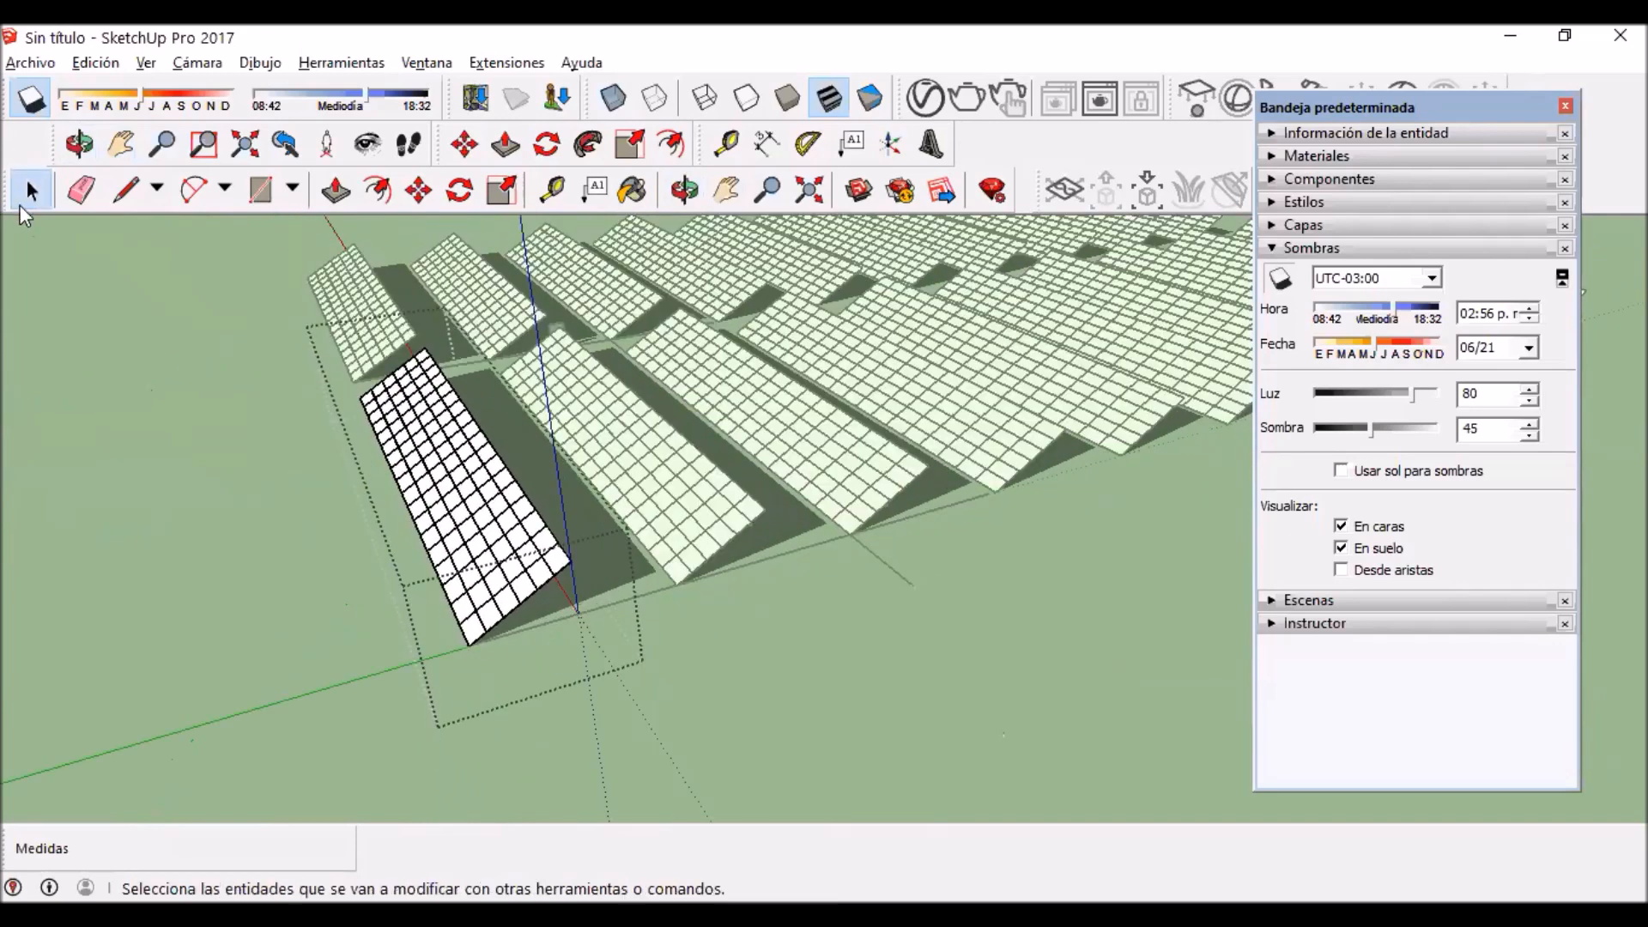
click(665, 560)
scroll(686, 558, up, 2)
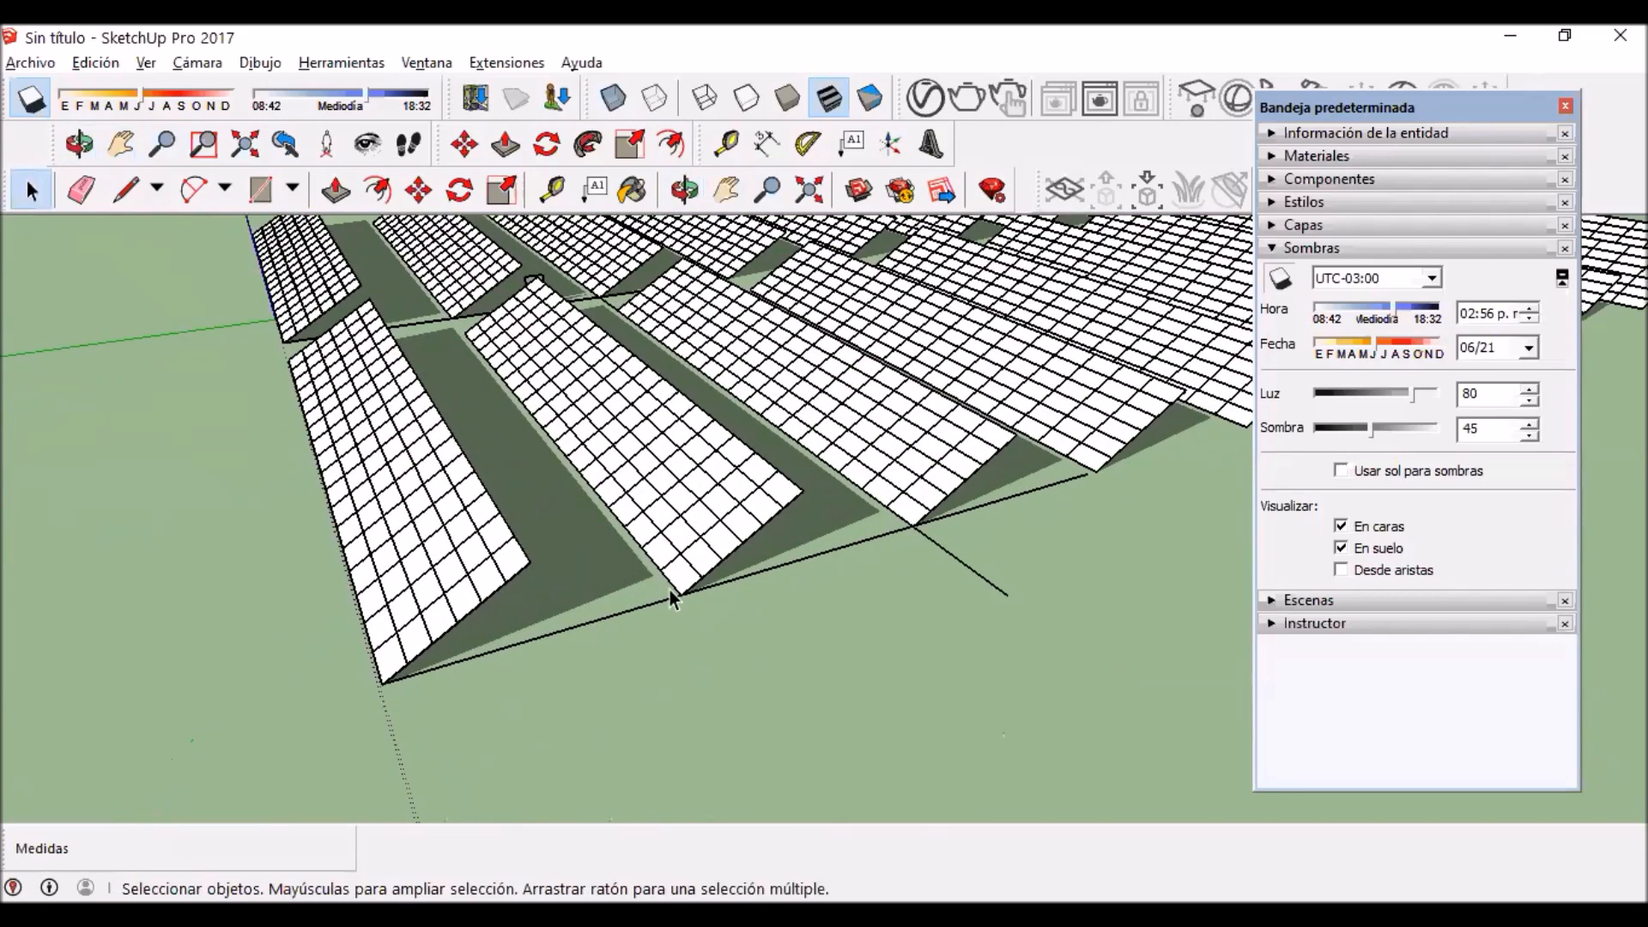
scroll(678, 605, down, 2)
click(463, 620)
key(m)
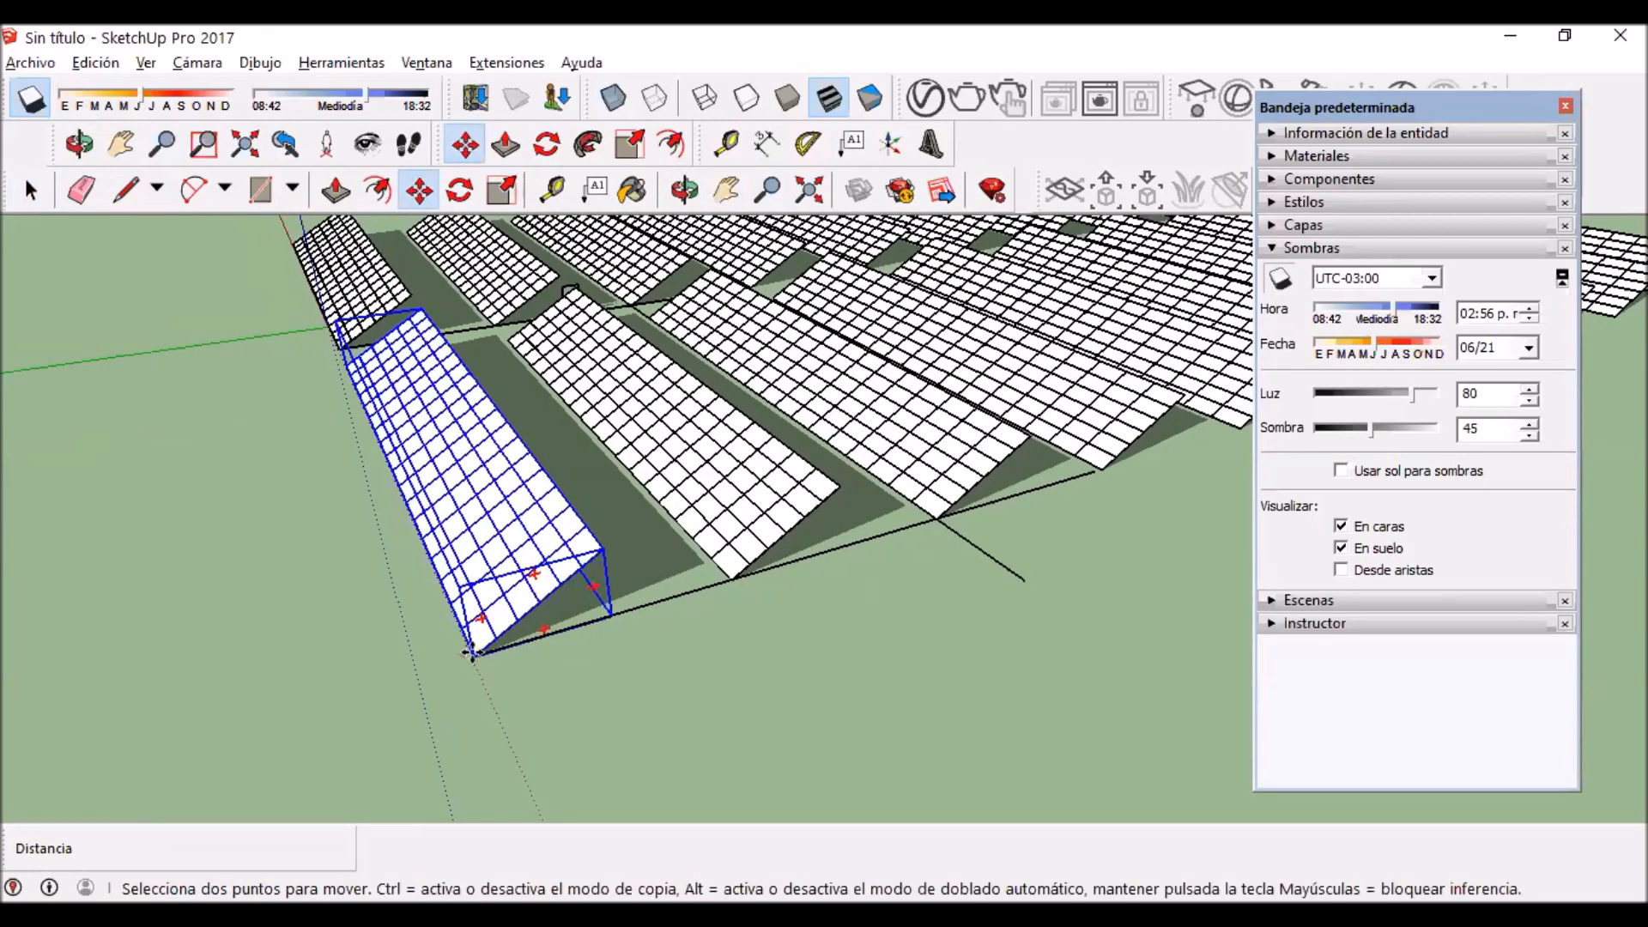
click(471, 652)
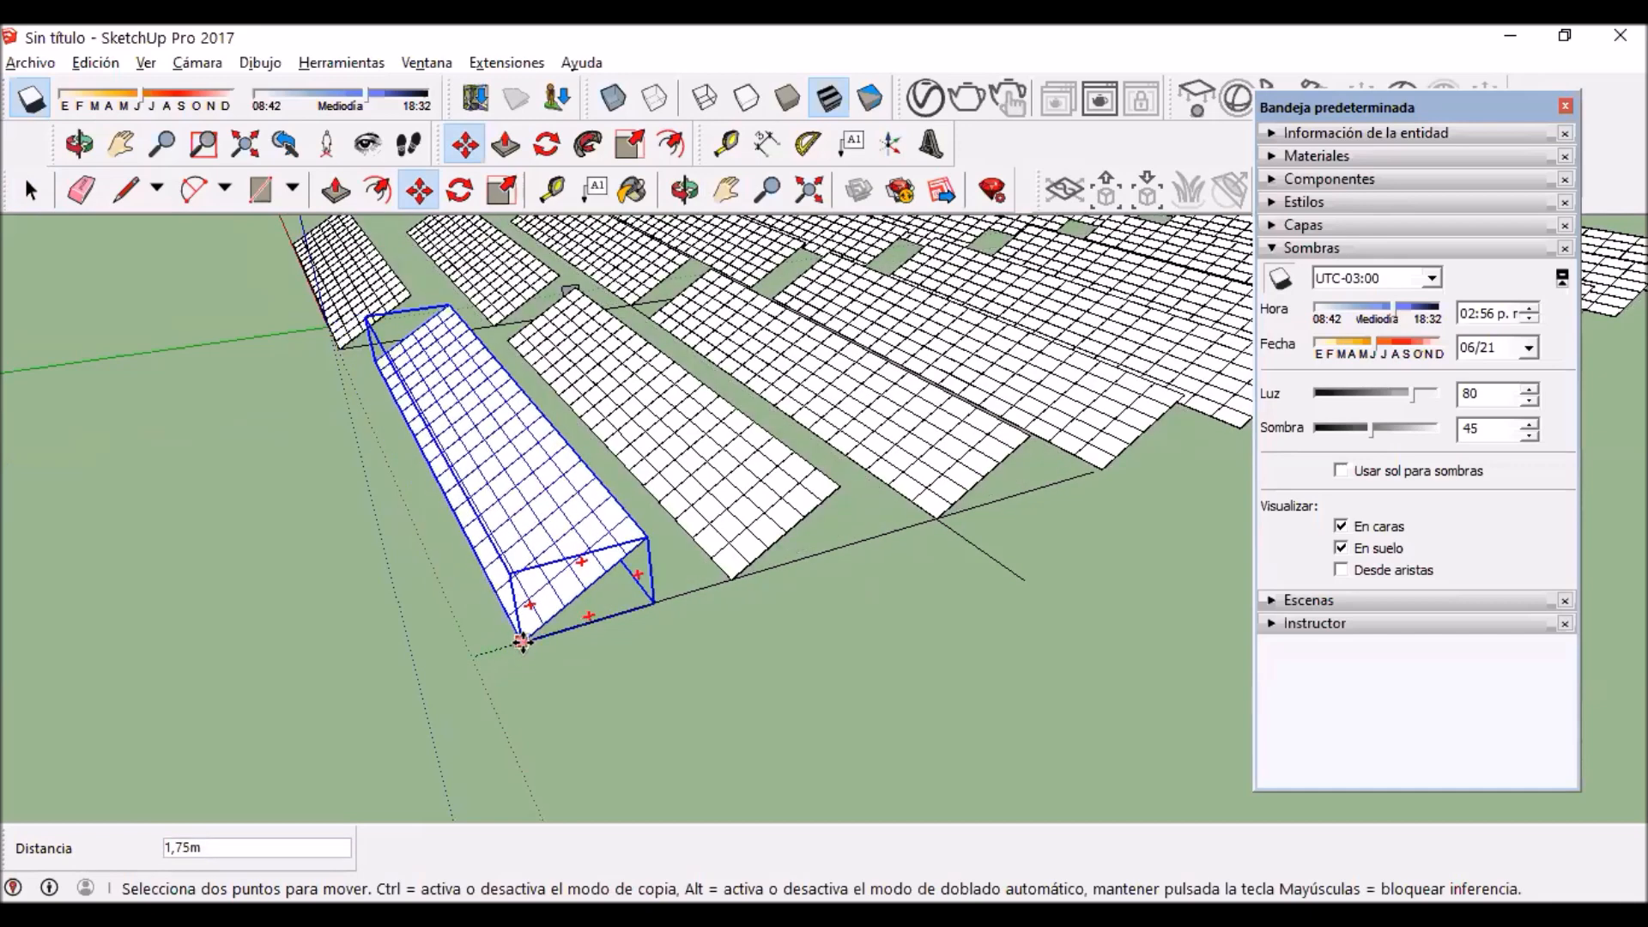
click(522, 641)
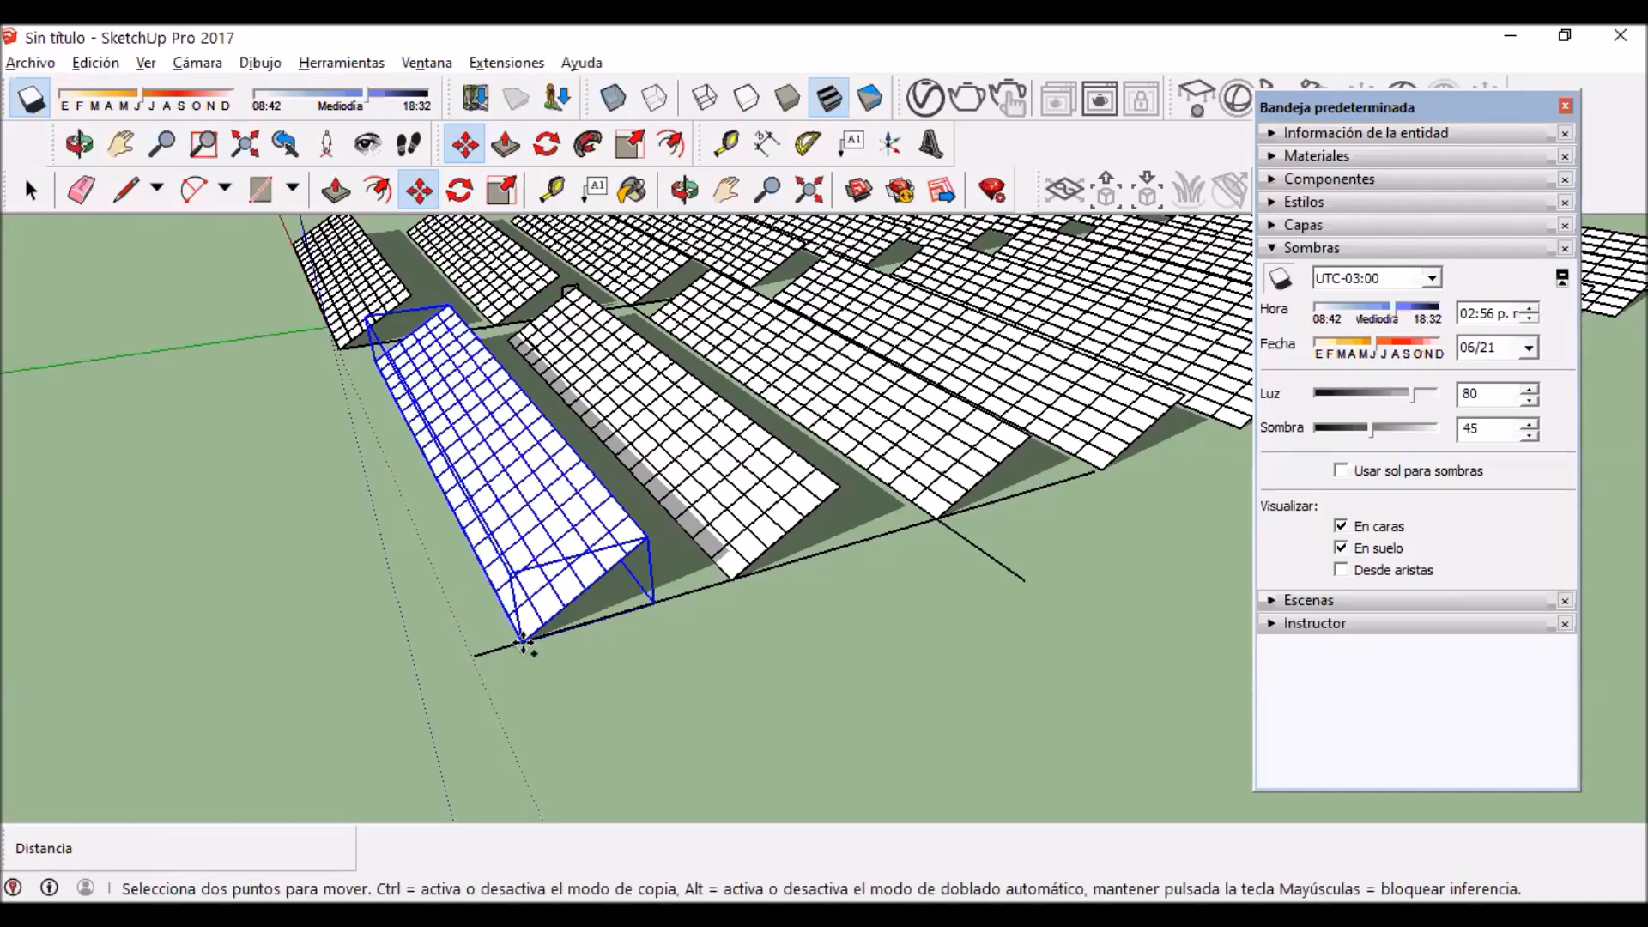
key(ctrl+z)
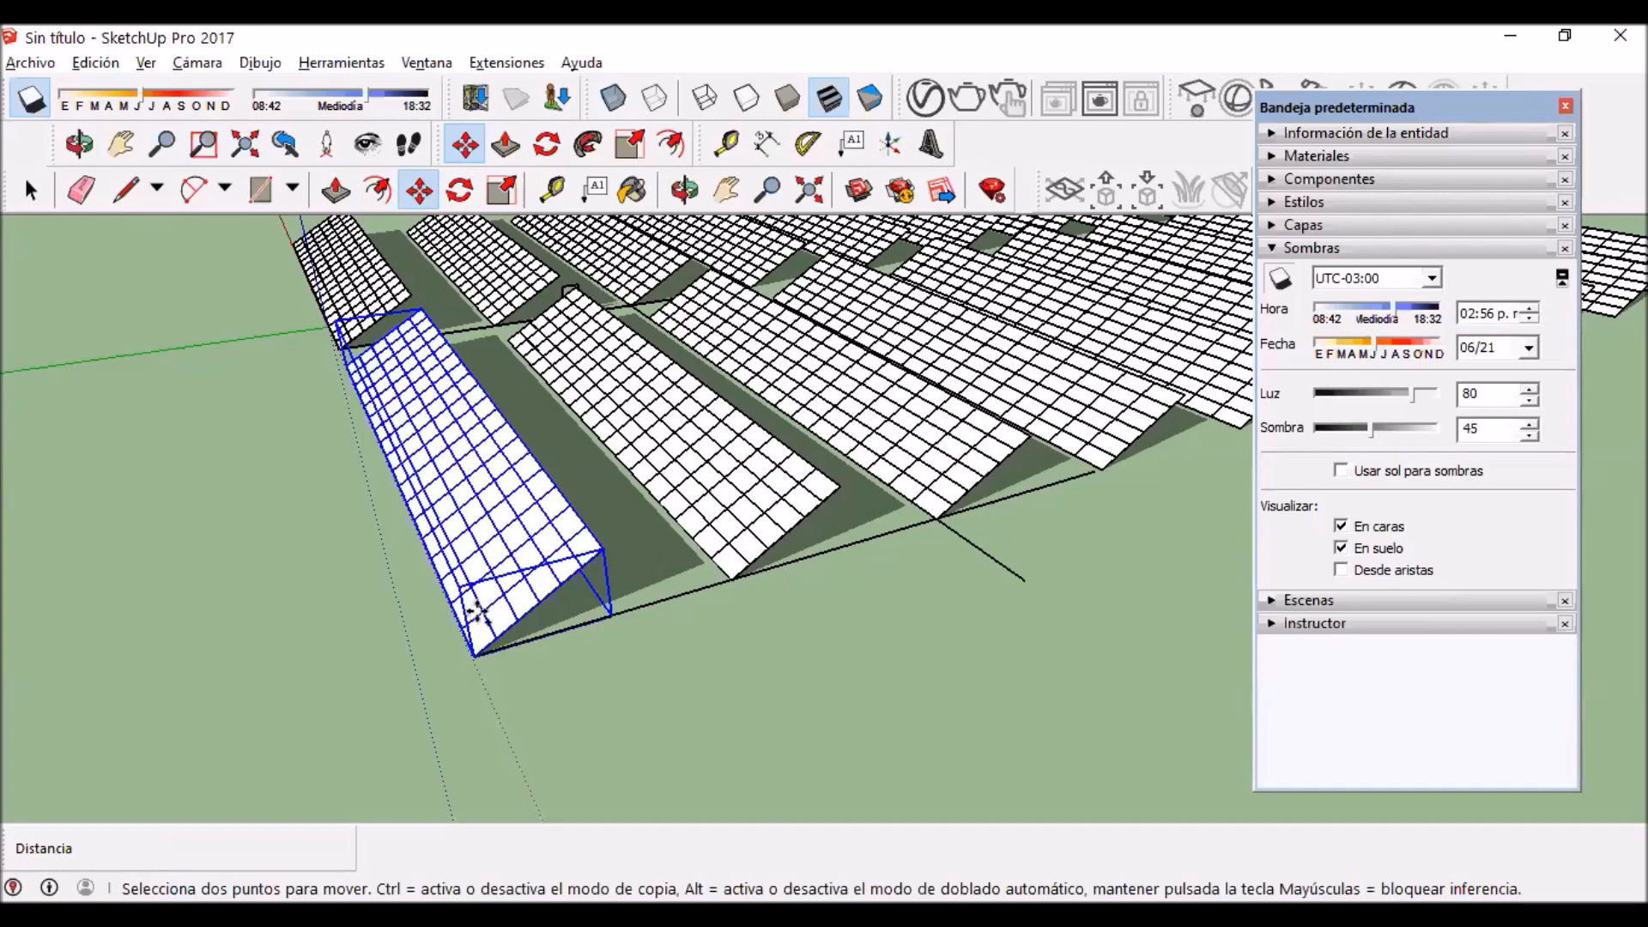
Step: Try a ground rectangle about 151 m by 283 m alongside the panel blocks, and undo it
middle_drag(523, 644, 879, 570)
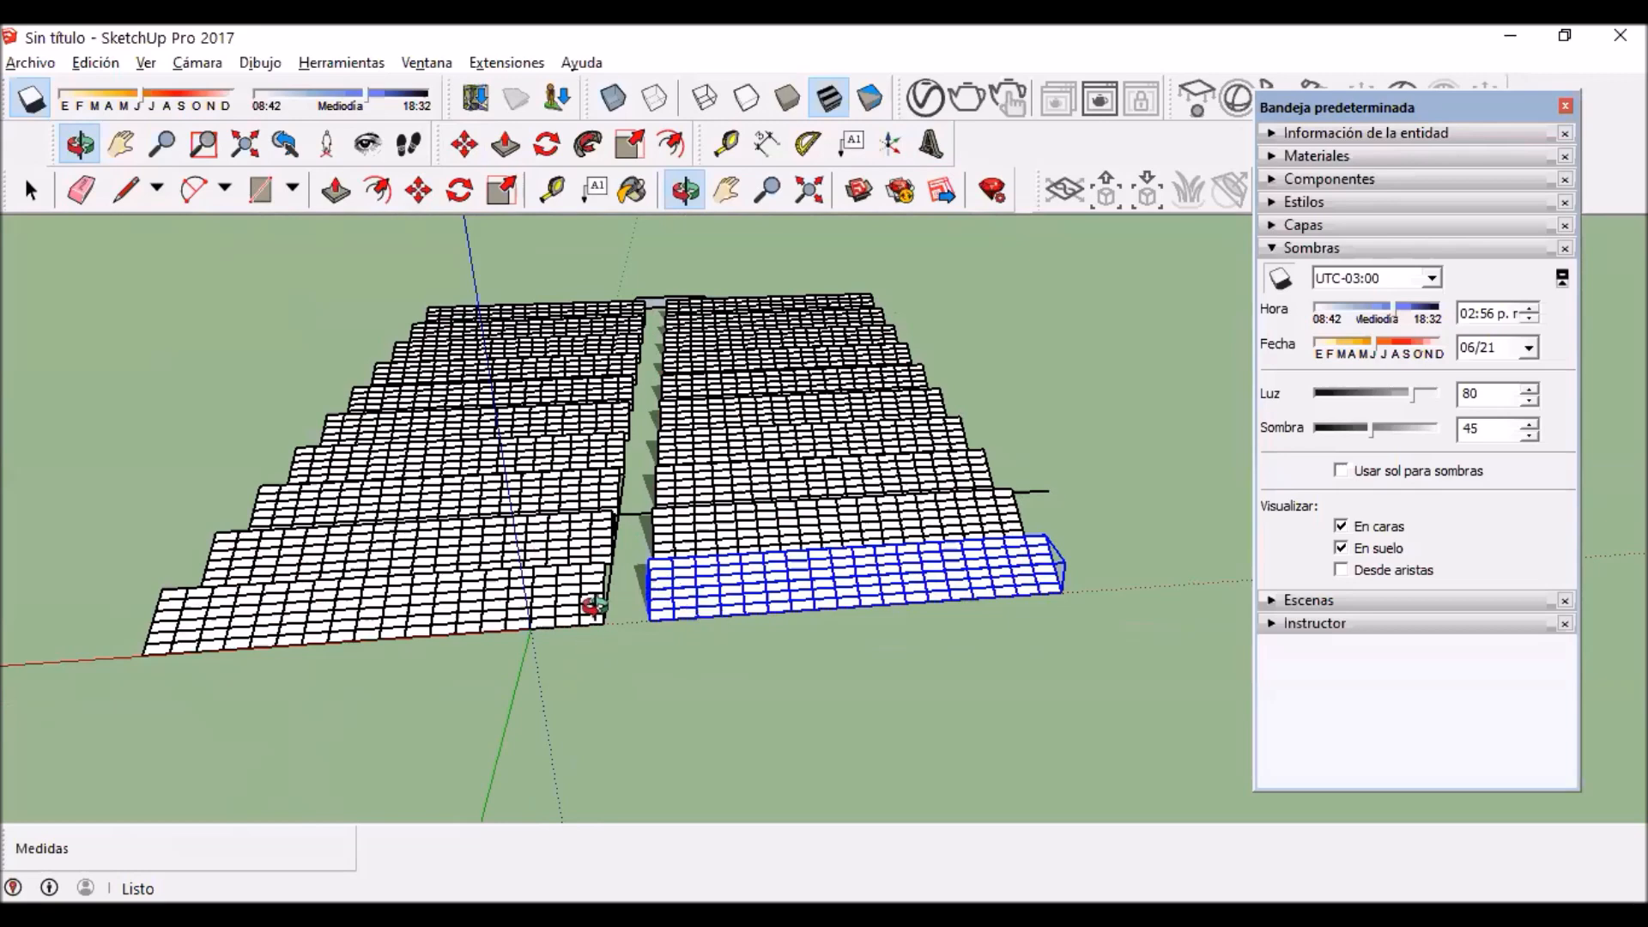
scroll(713, 405, up, 3)
middle_drag(677, 666, 179, 351)
middle_drag(463, 452, 829, 345)
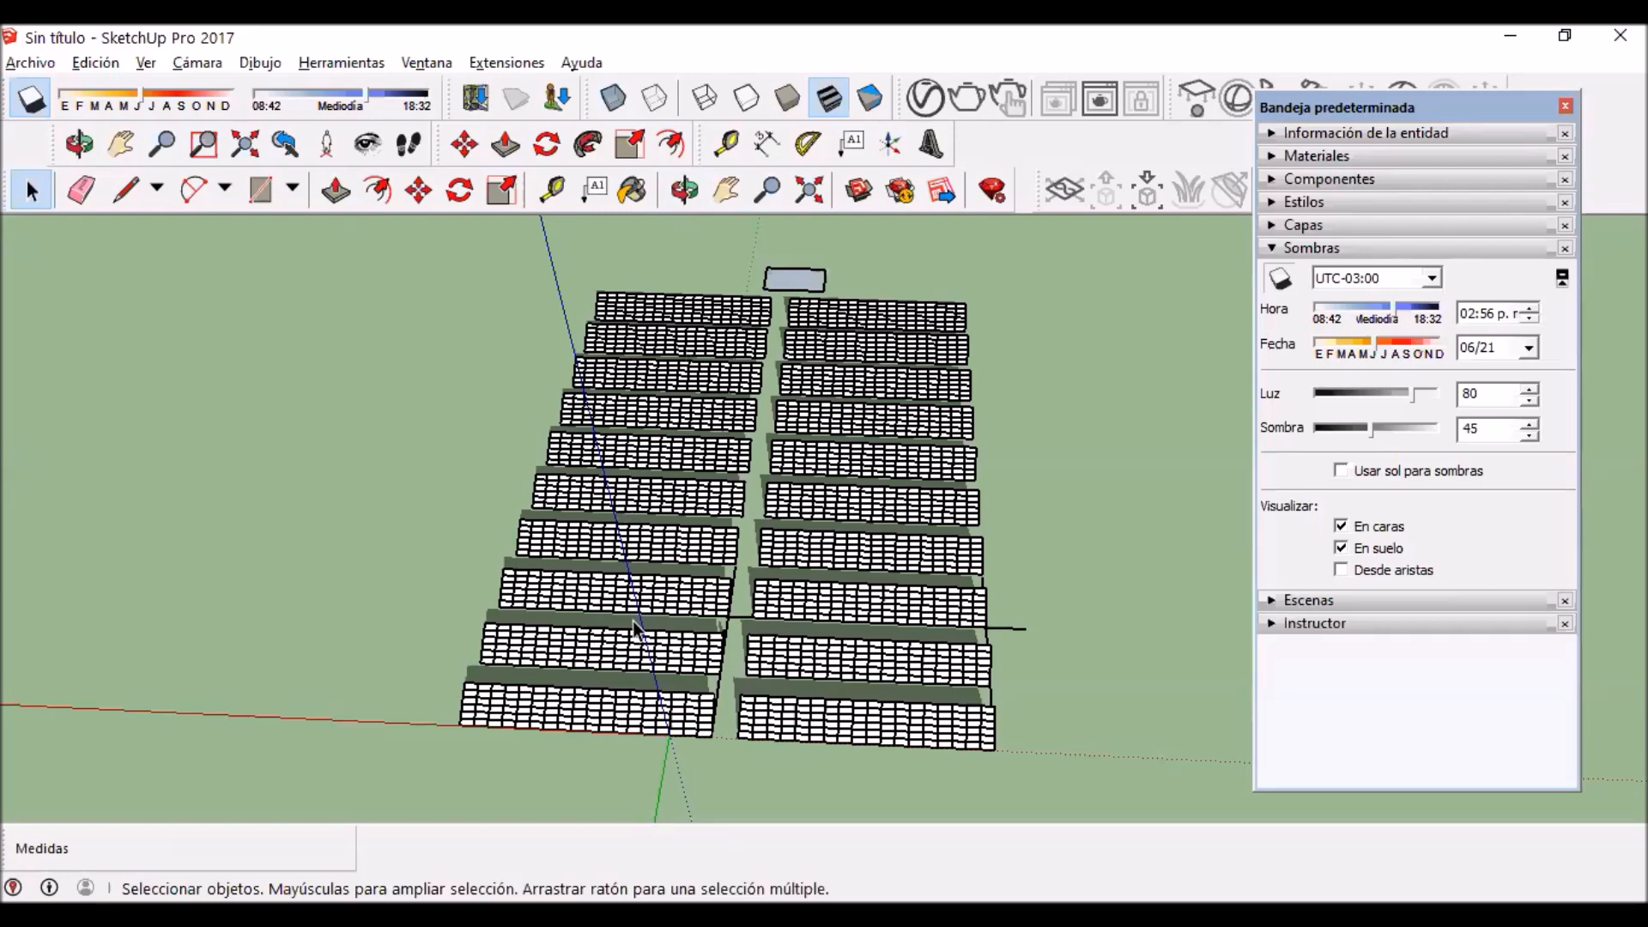
scroll(704, 588, down, 5)
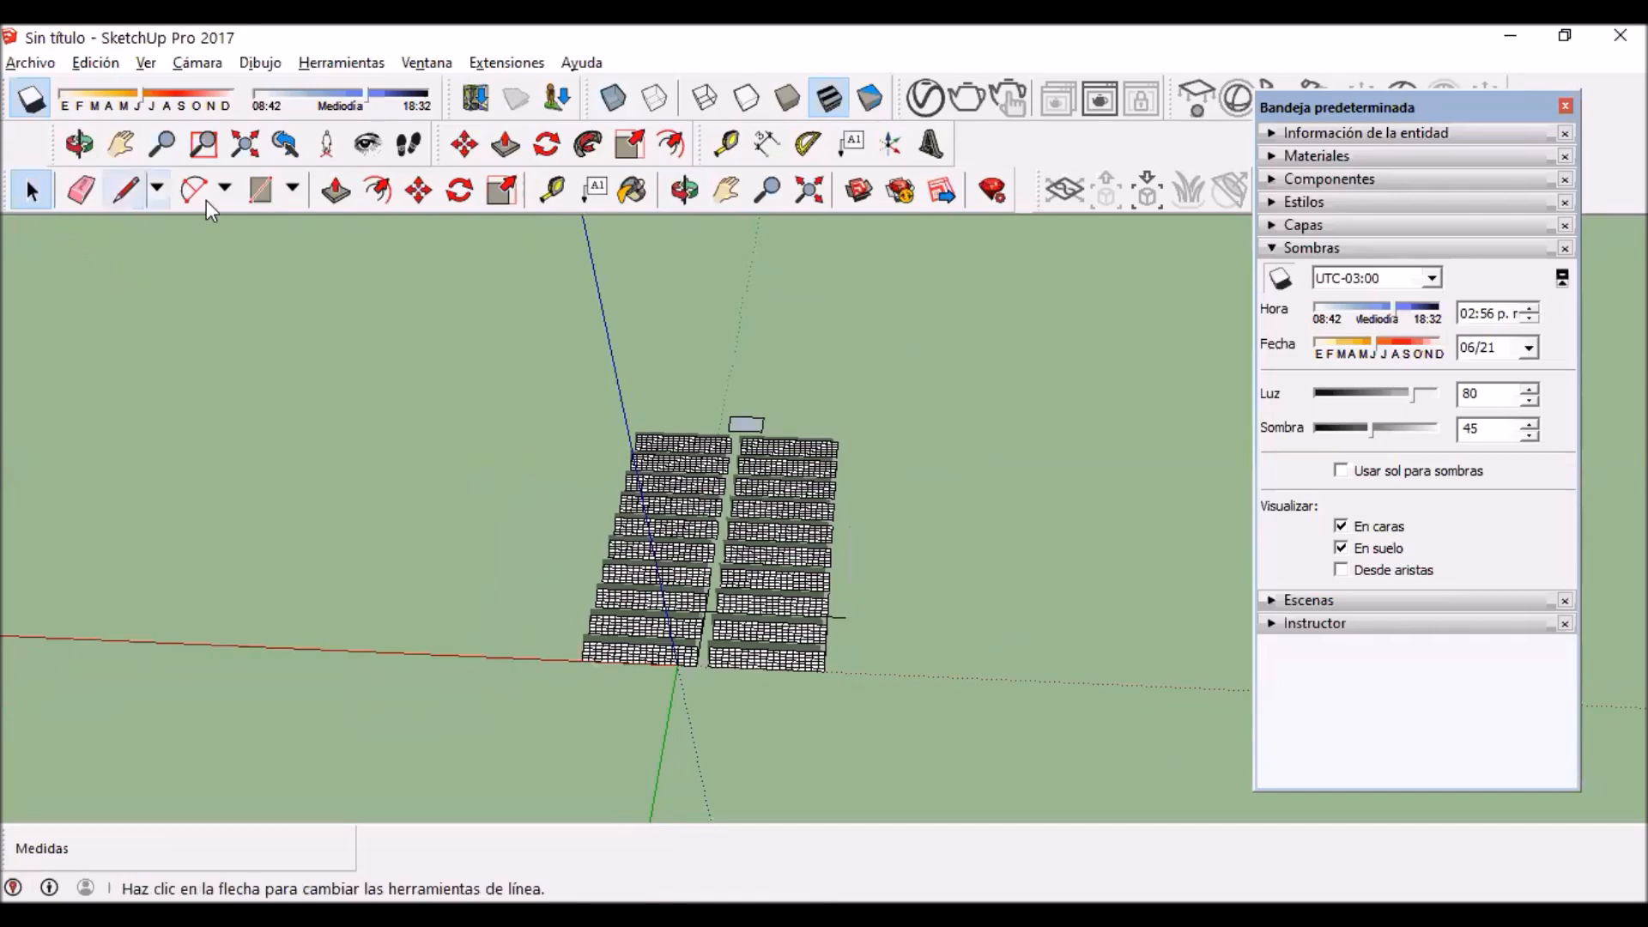
click(260, 190)
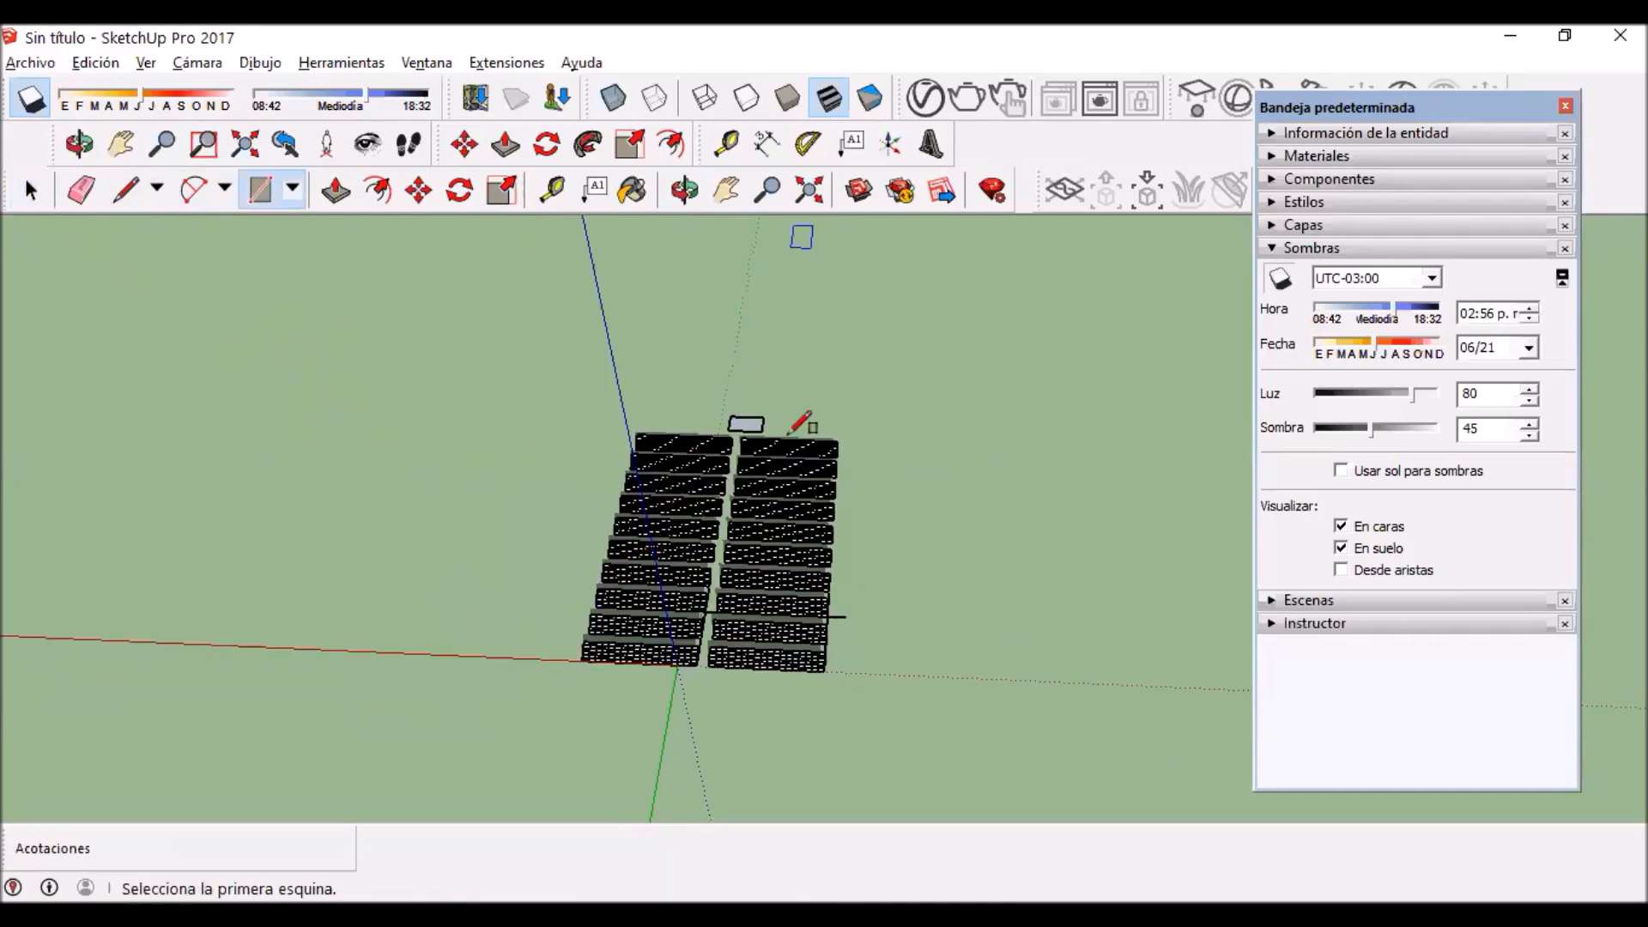
middle_drag(575, 371, 640, 498)
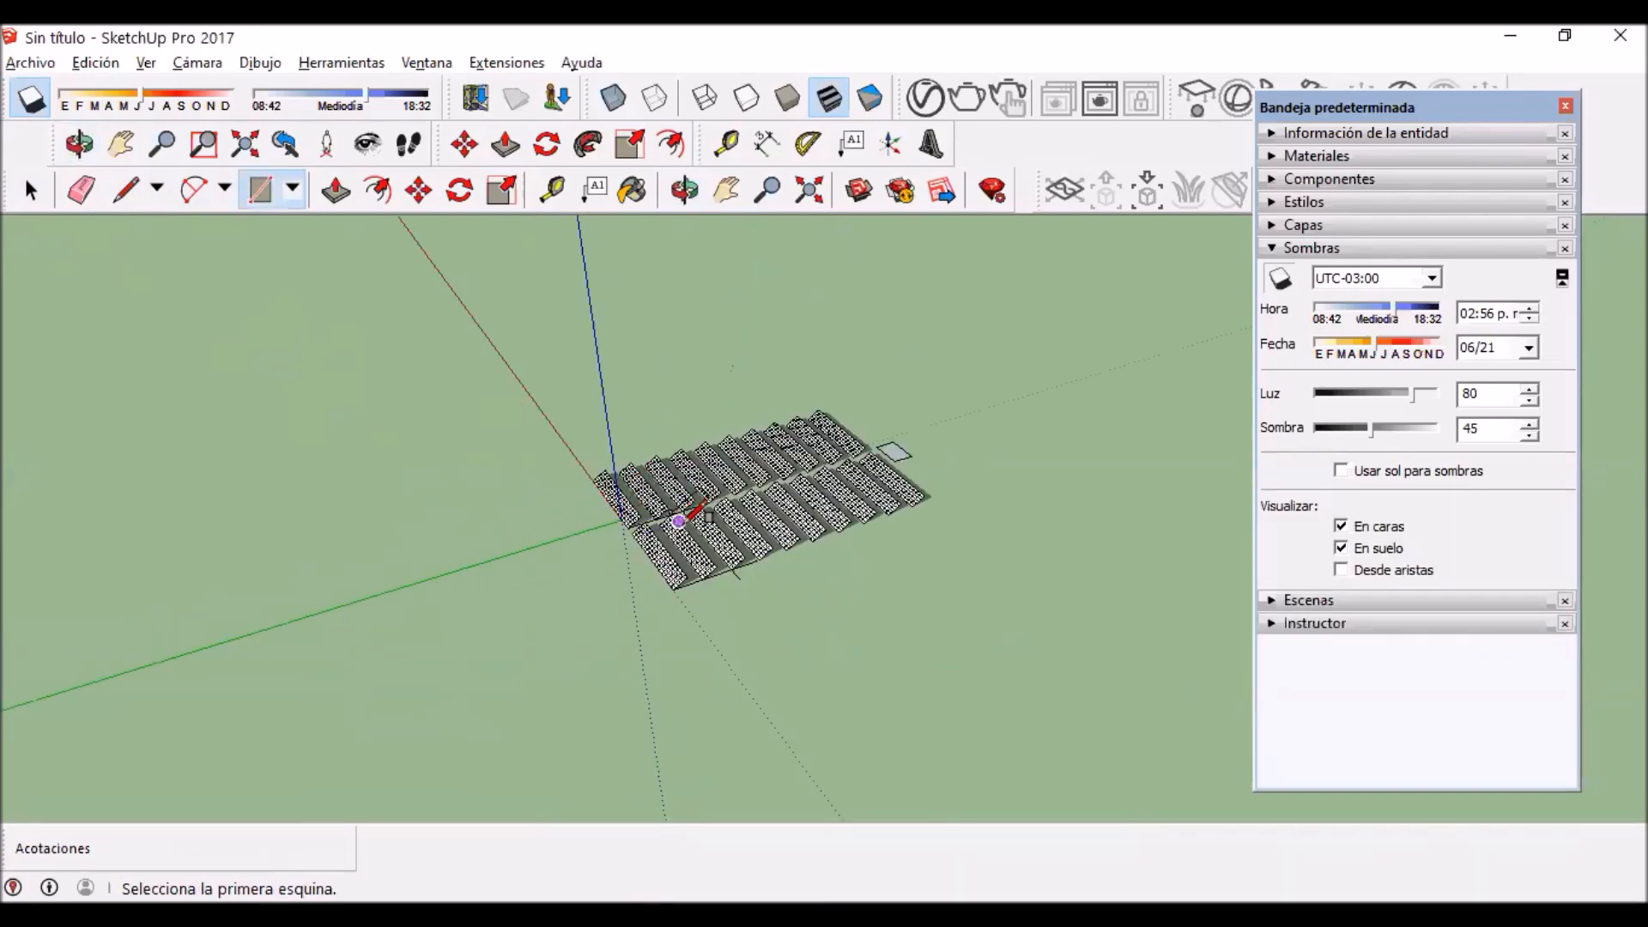
click(264, 347)
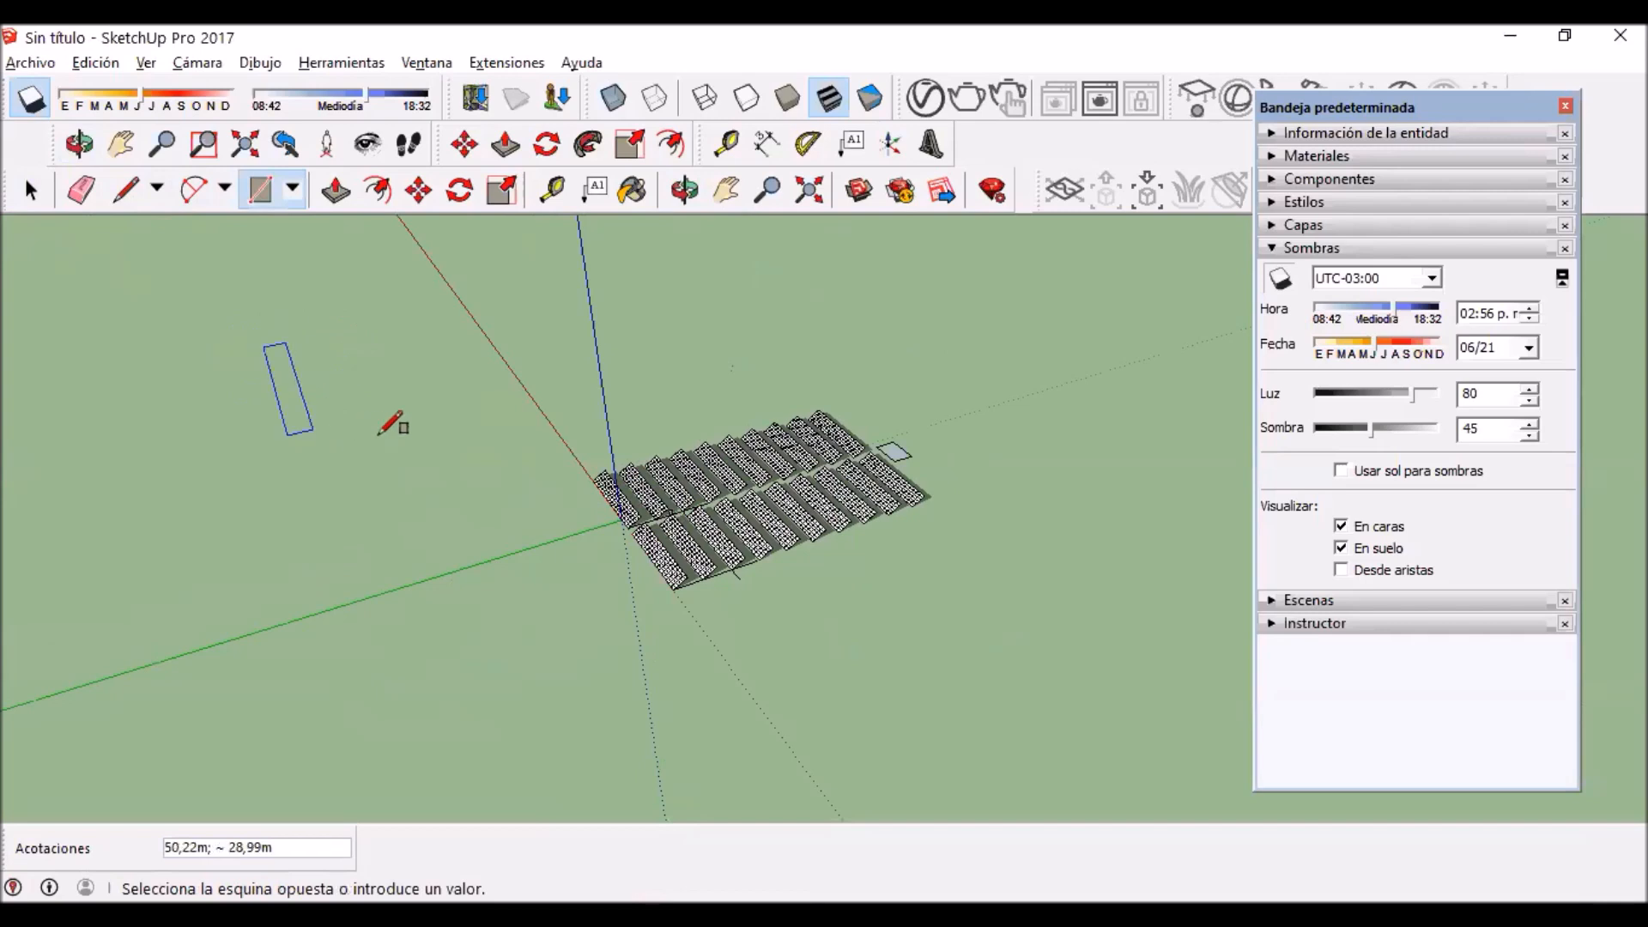
click(930, 334)
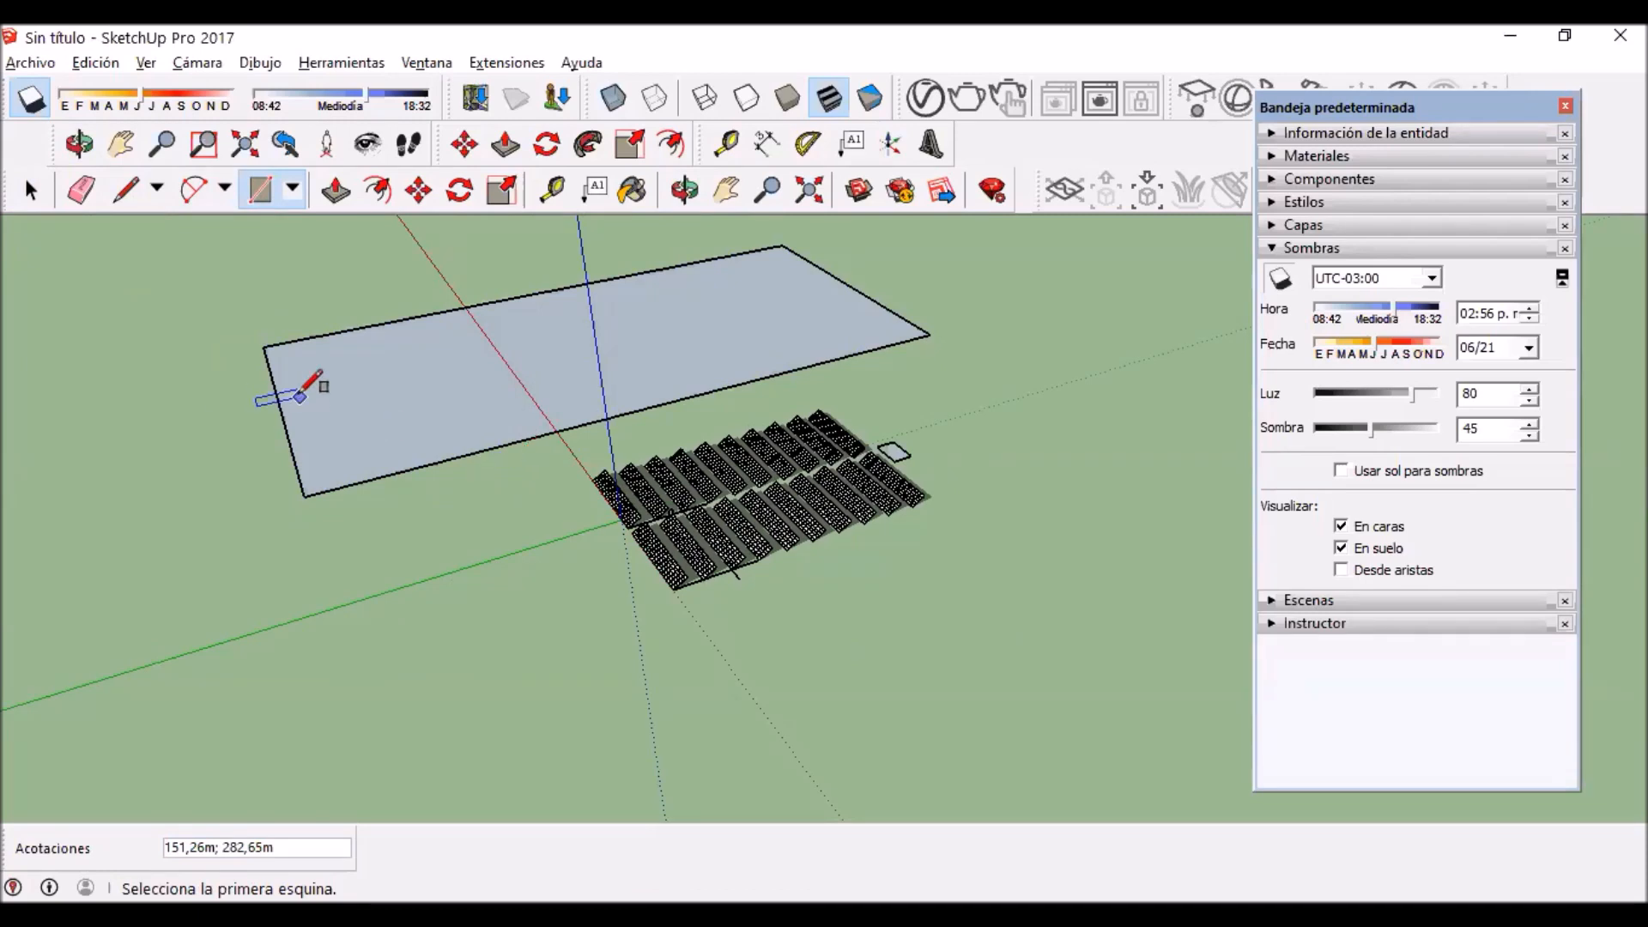
middle_drag(394, 434, 302, 531)
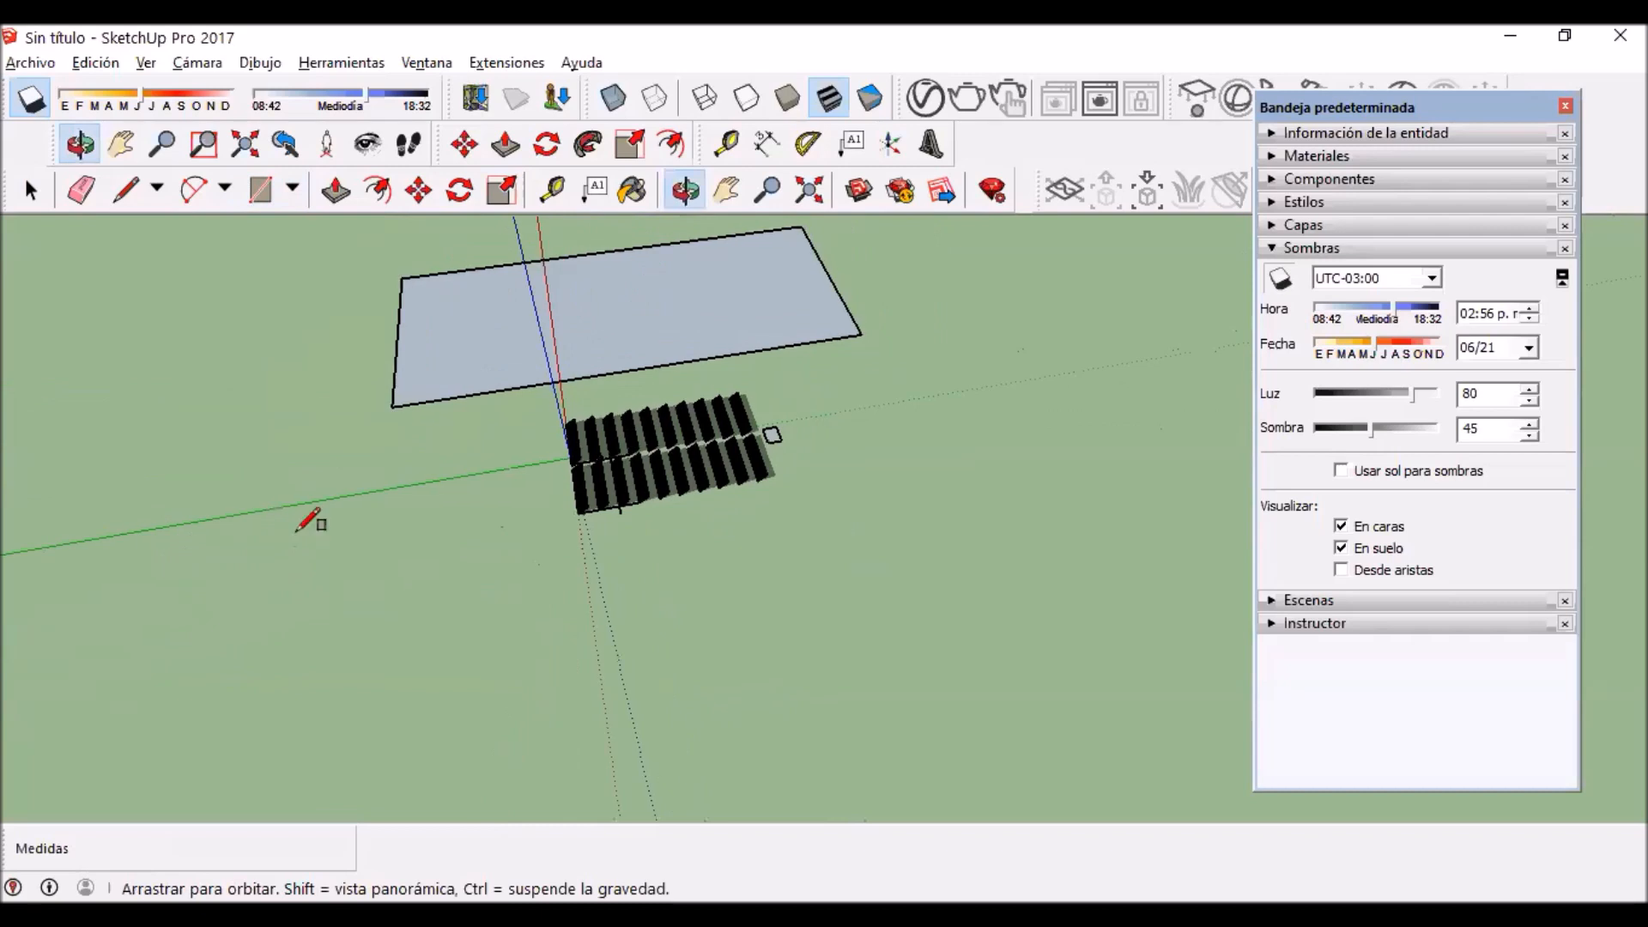
key(ctrl+z)
Step: Sketch a ground rectangle about 71.5 m by 121 m beside the panel blocks and rotate it about 19.2° around its corner
drag(520, 324, 760, 361)
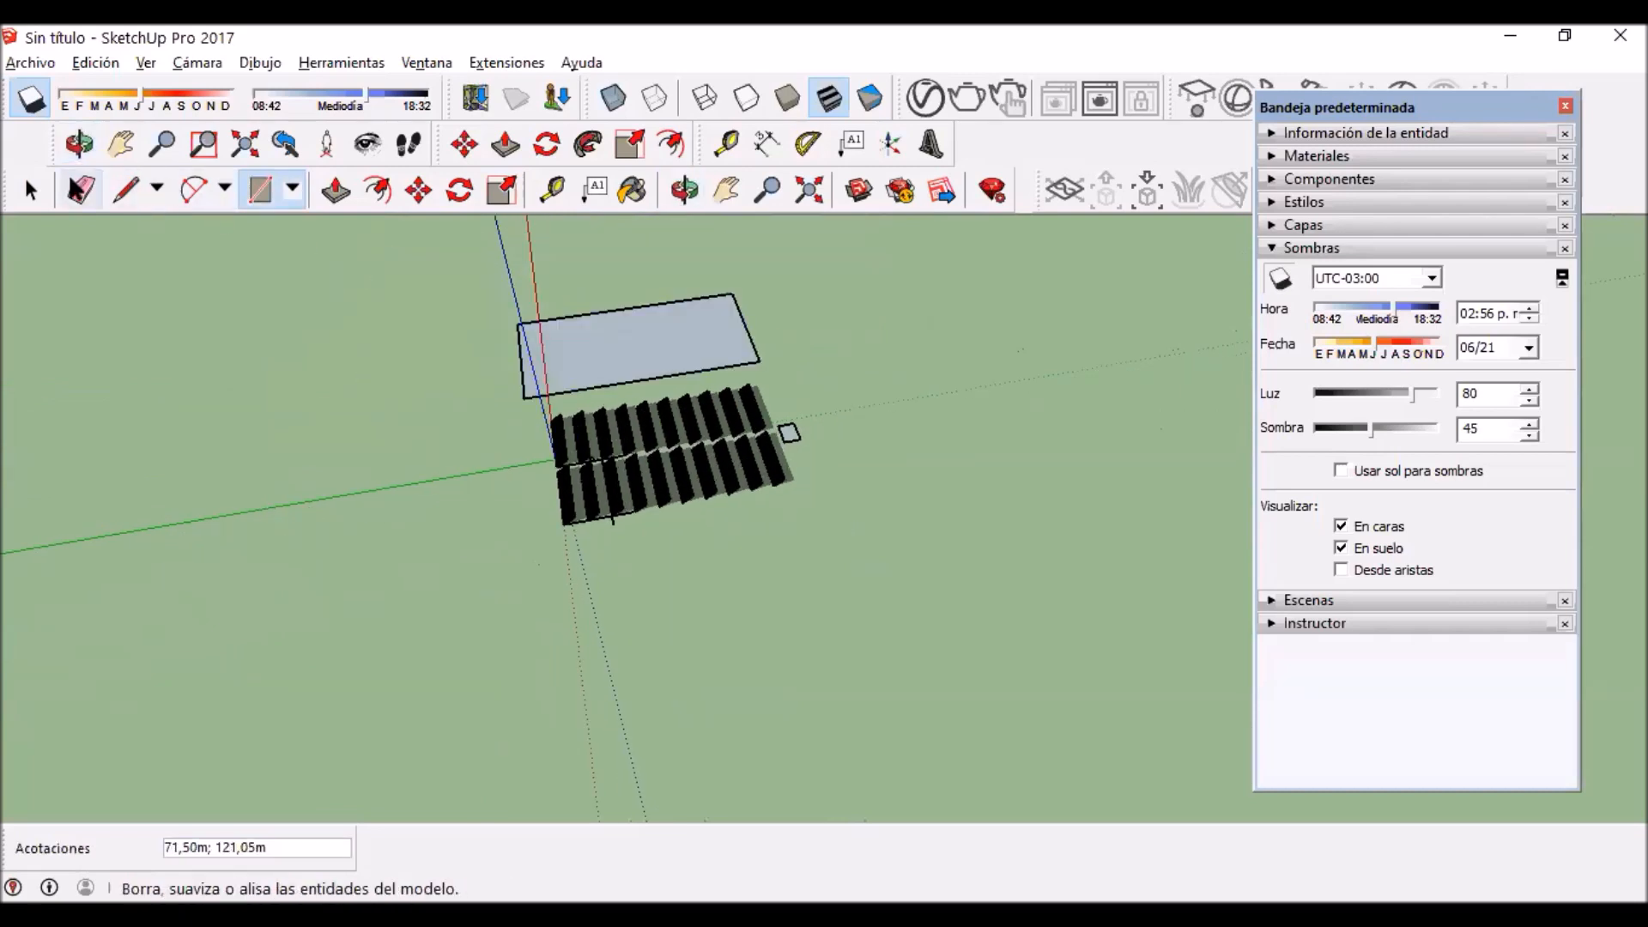
click(31, 190)
middle_drag(835, 486, 713, 490)
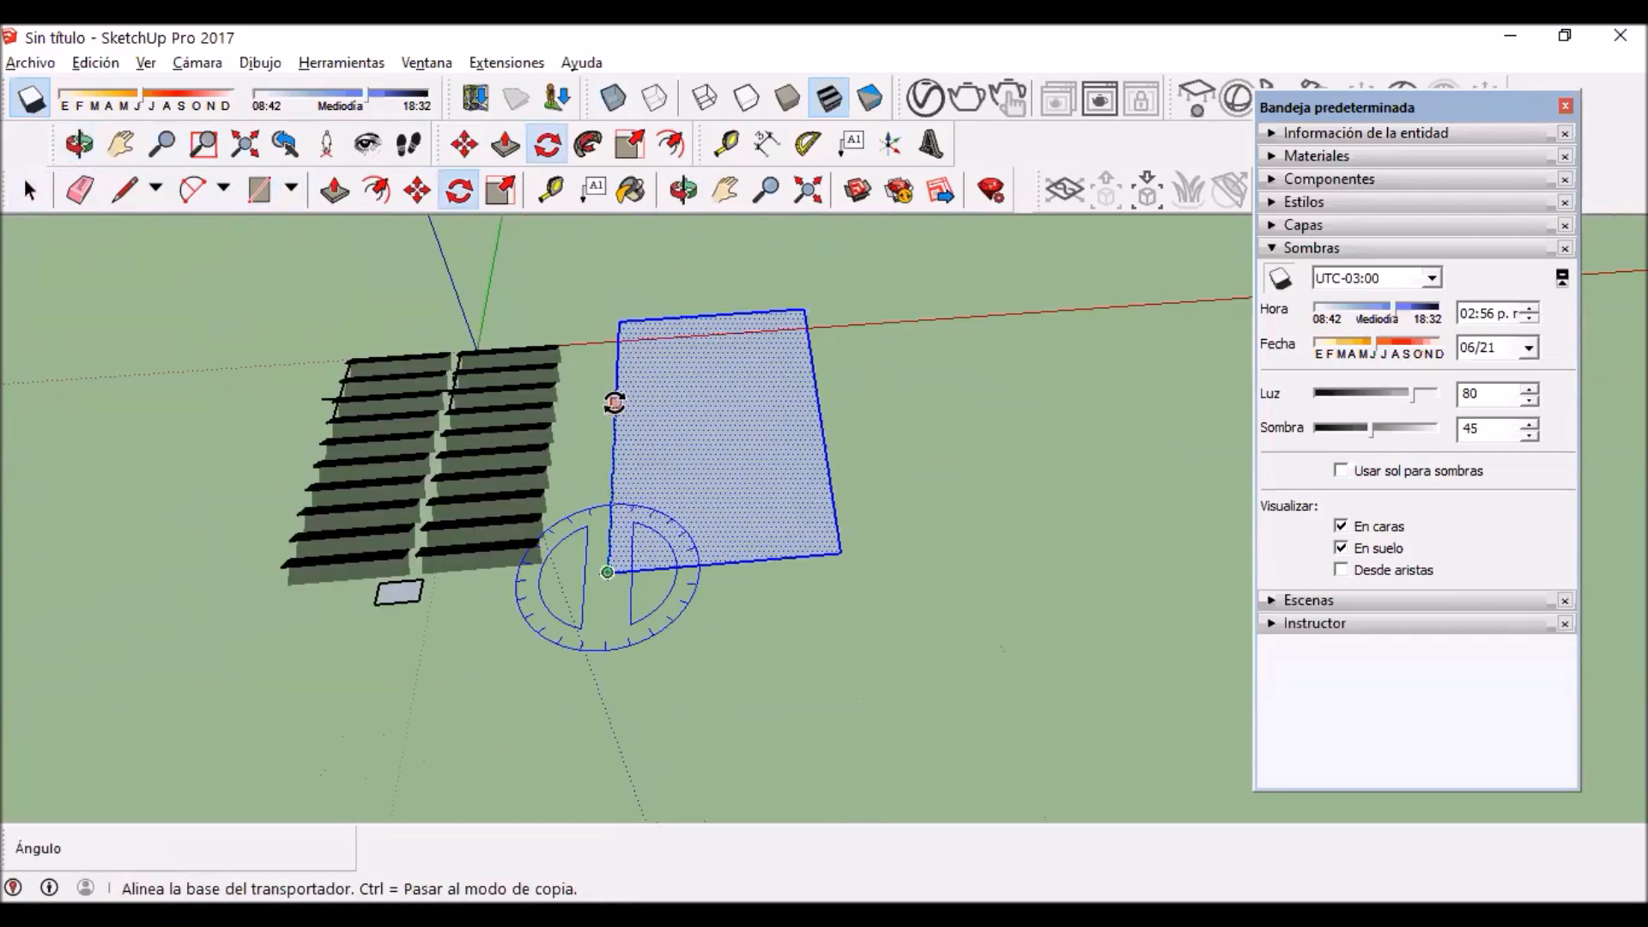
click(616, 403)
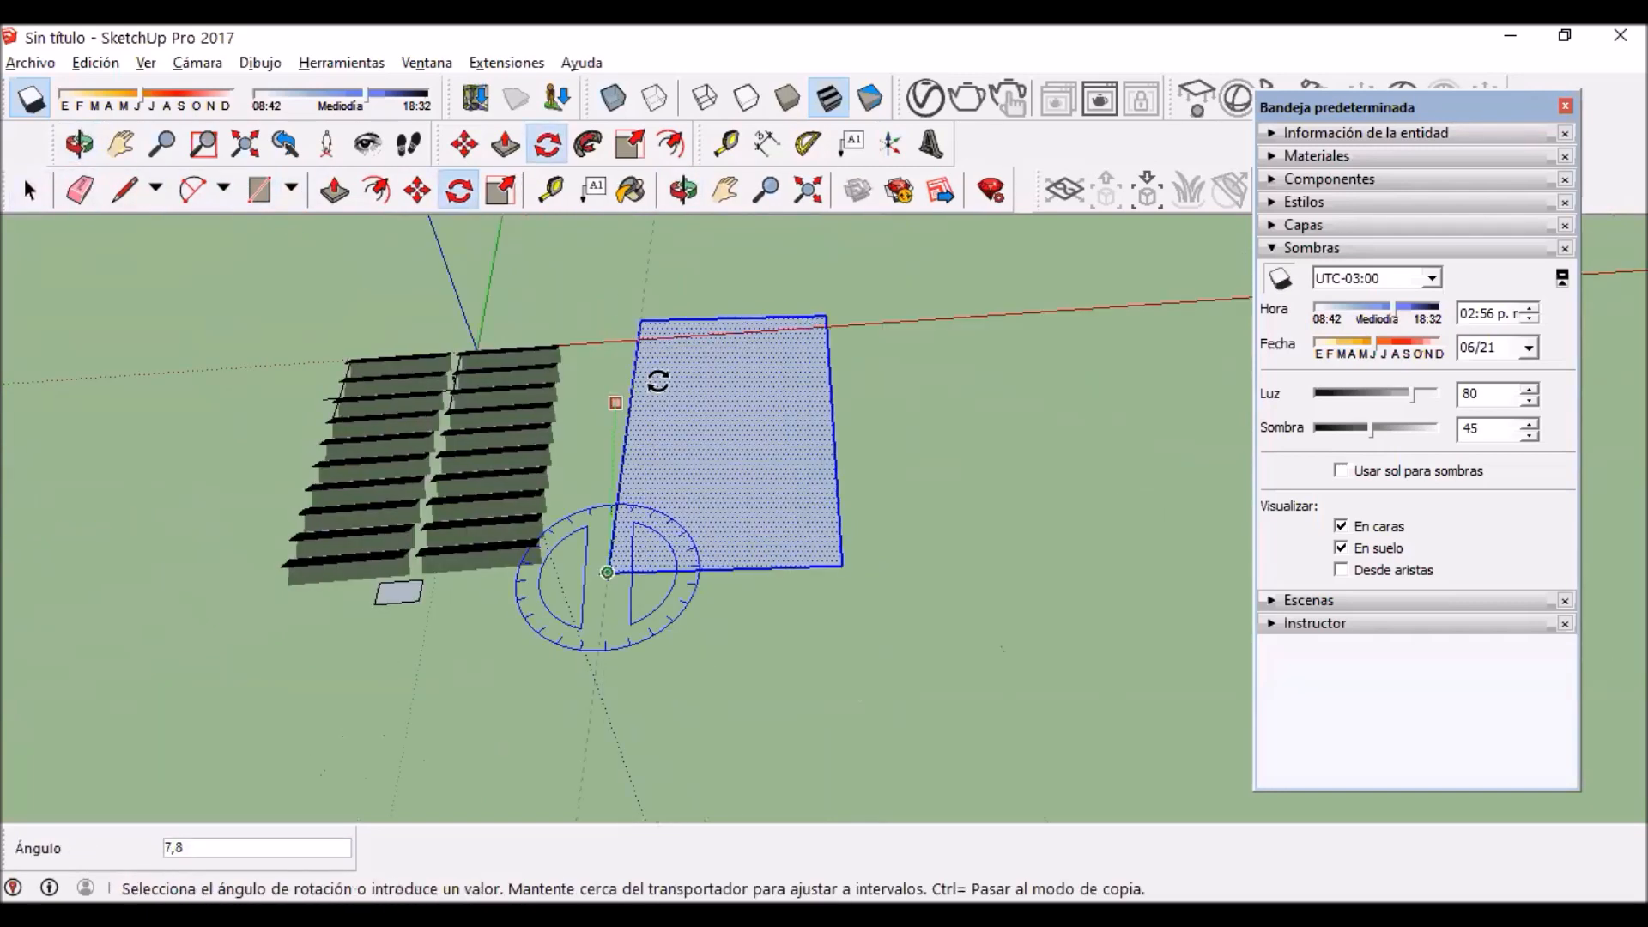
click(705, 376)
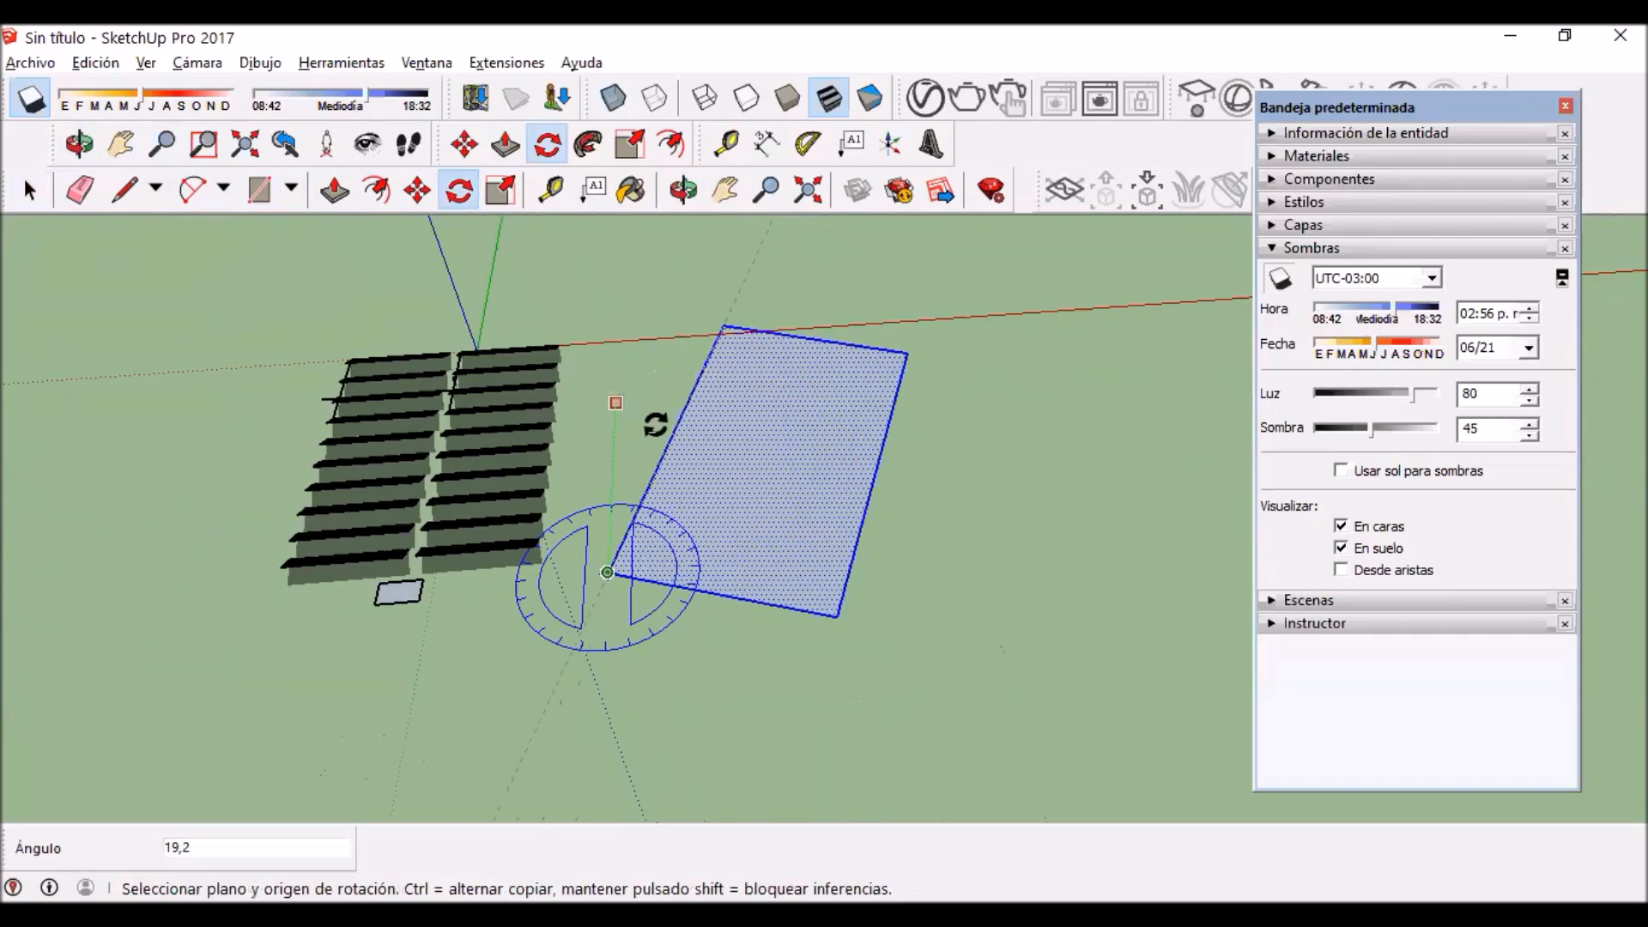
Step: Place both panel blocks together on the rotated ground rectangle, with the rows running parallel to its short edges
middle_drag(670, 623, 592, 747)
scroll(601, 540, down, 2)
shift+middle_drag(669, 586, 189, 413)
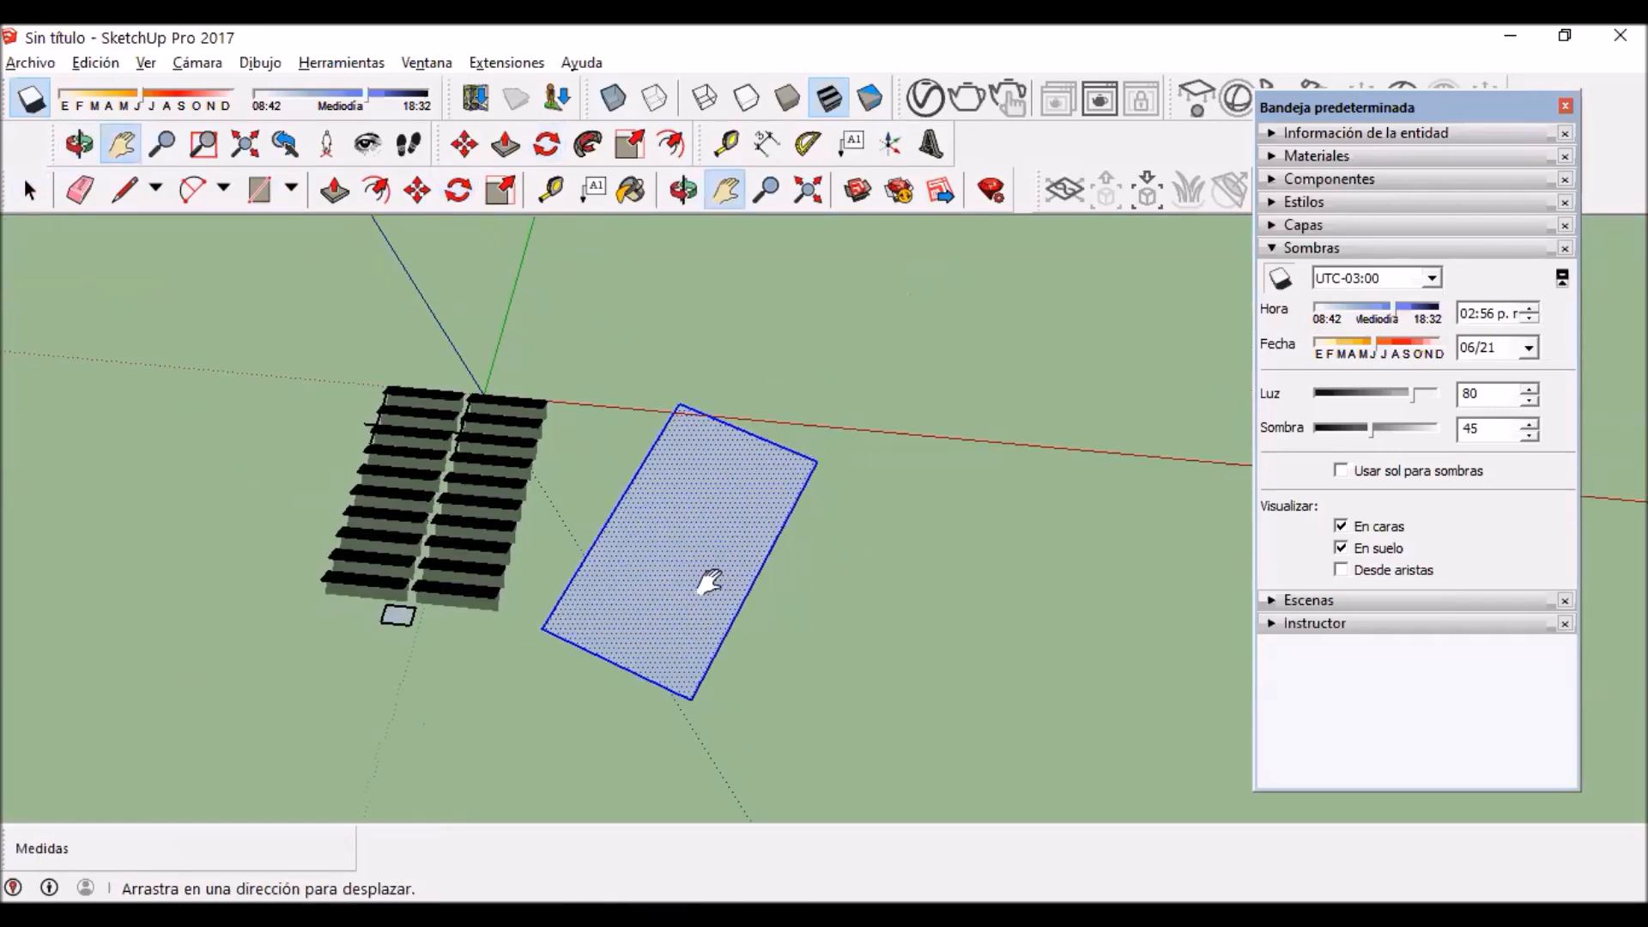
scroll(815, 386, up, 2)
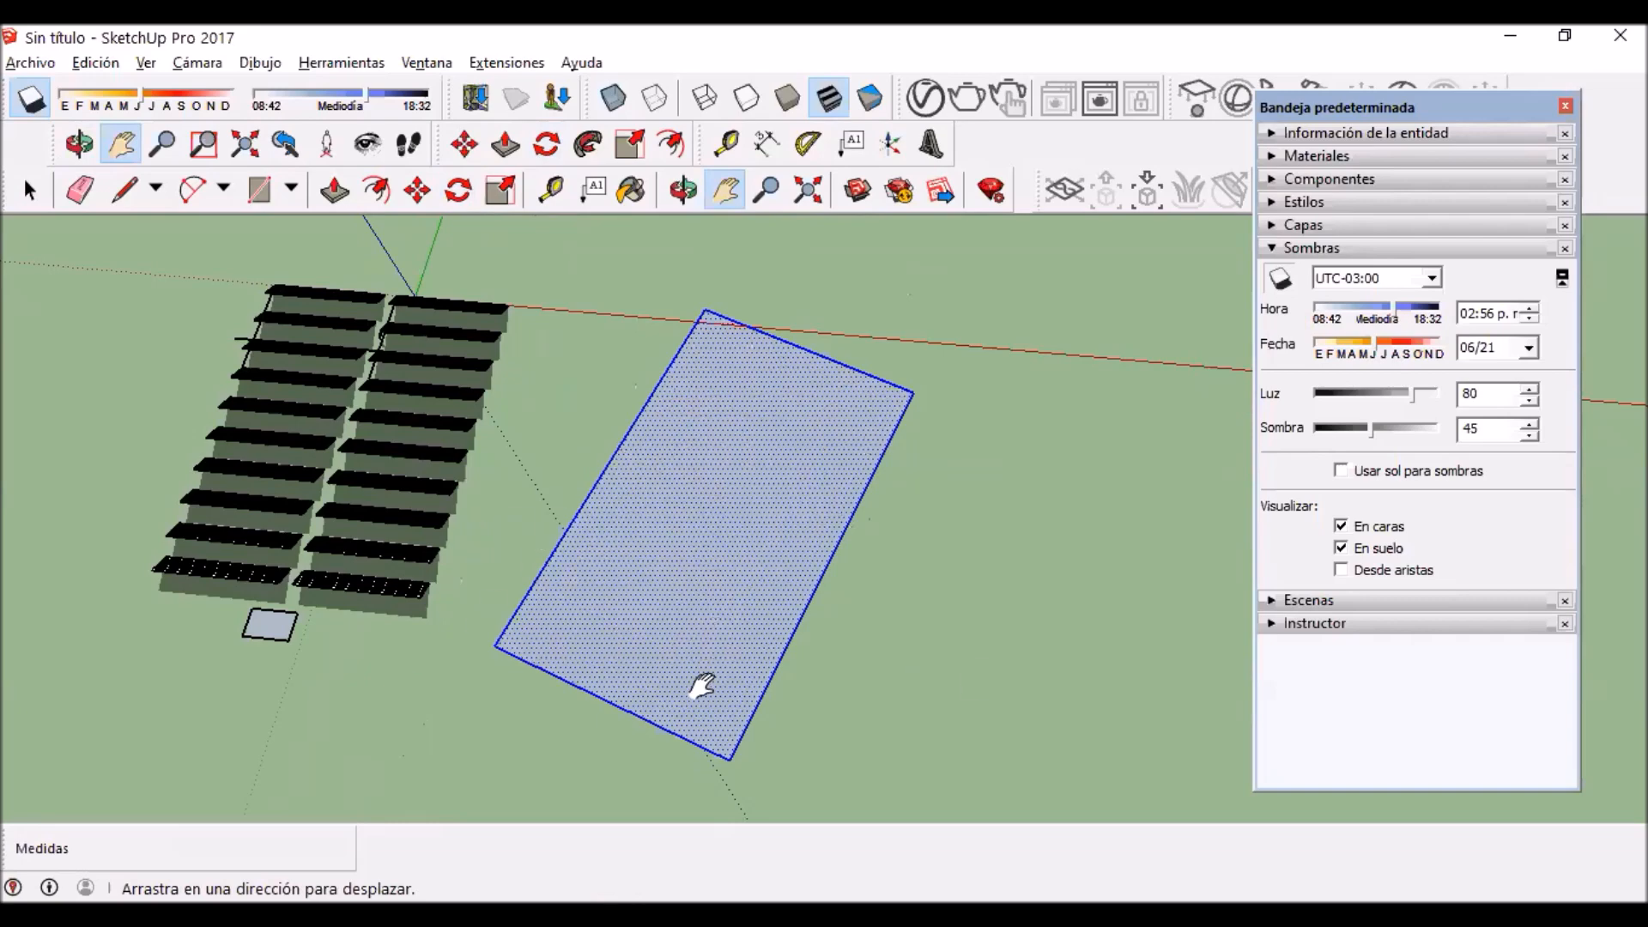
drag(712, 657, 880, 568)
middle_drag(633, 526, 607, 592)
key(space)
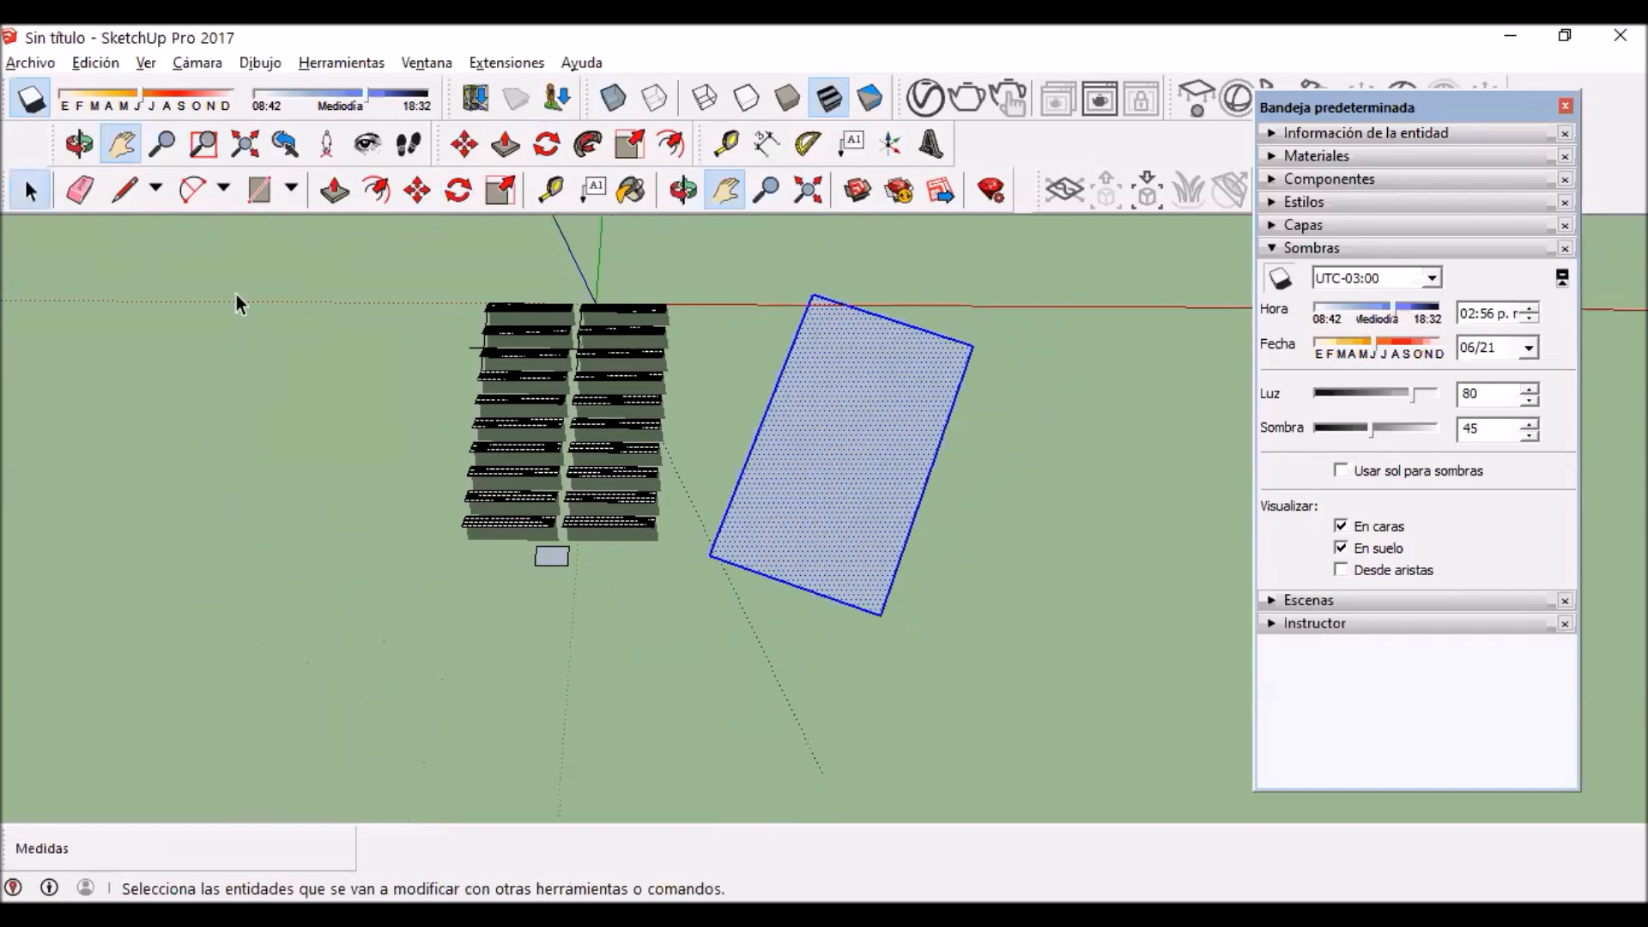
drag(358, 256, 684, 615)
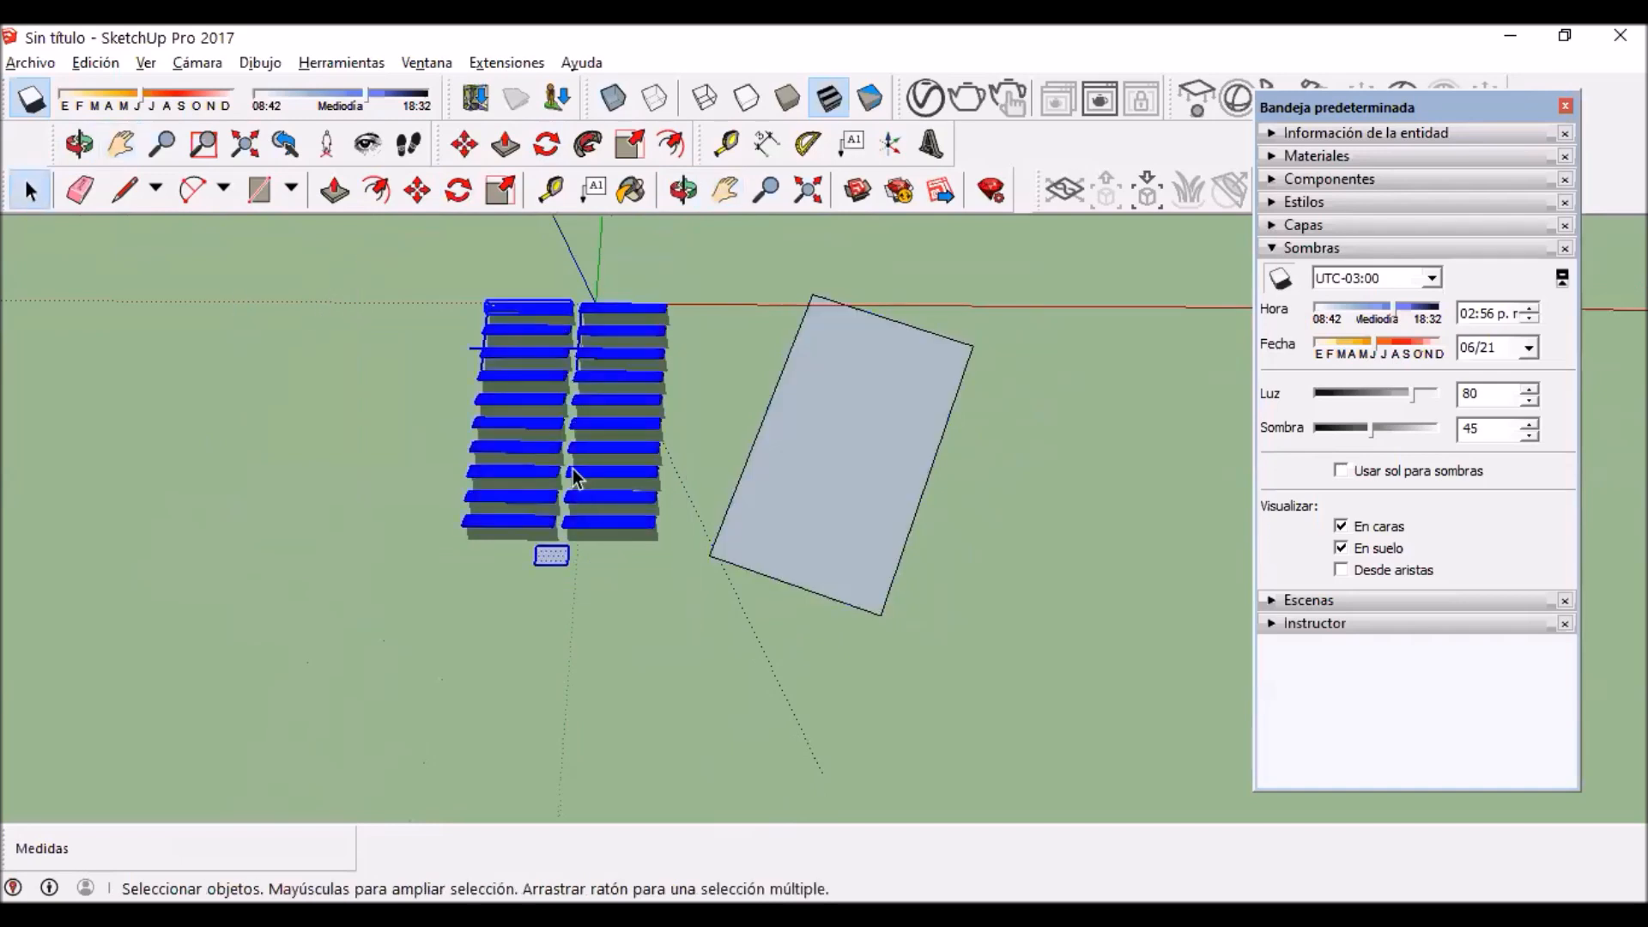
key(m)
click(465, 526)
key(ctrl)
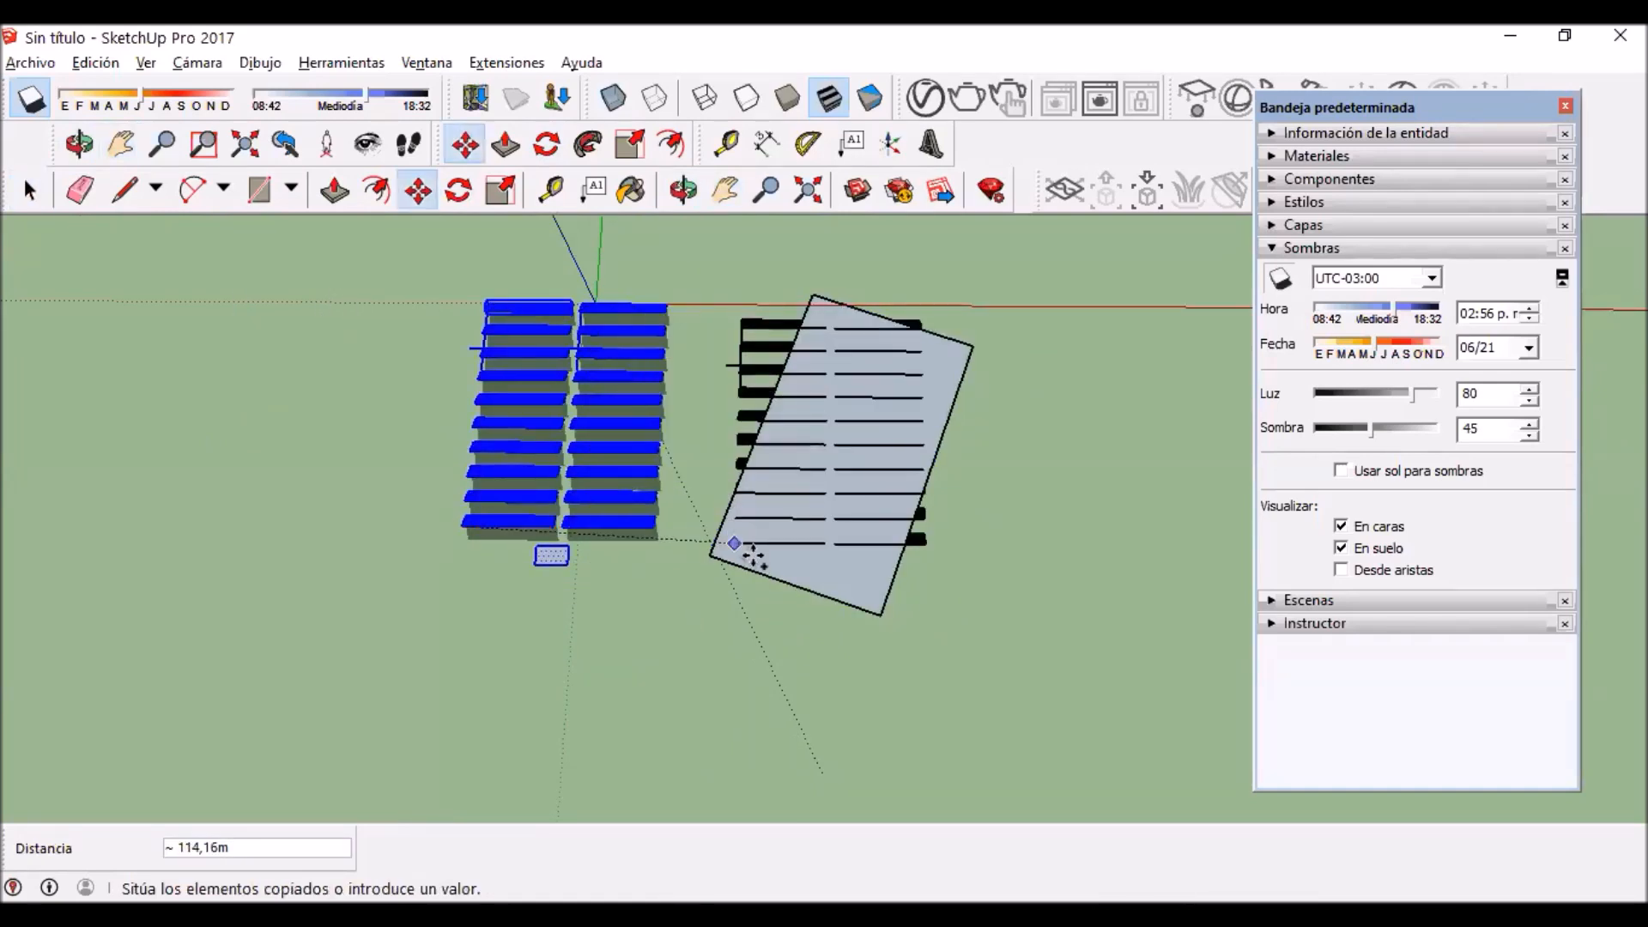
click(699, 577)
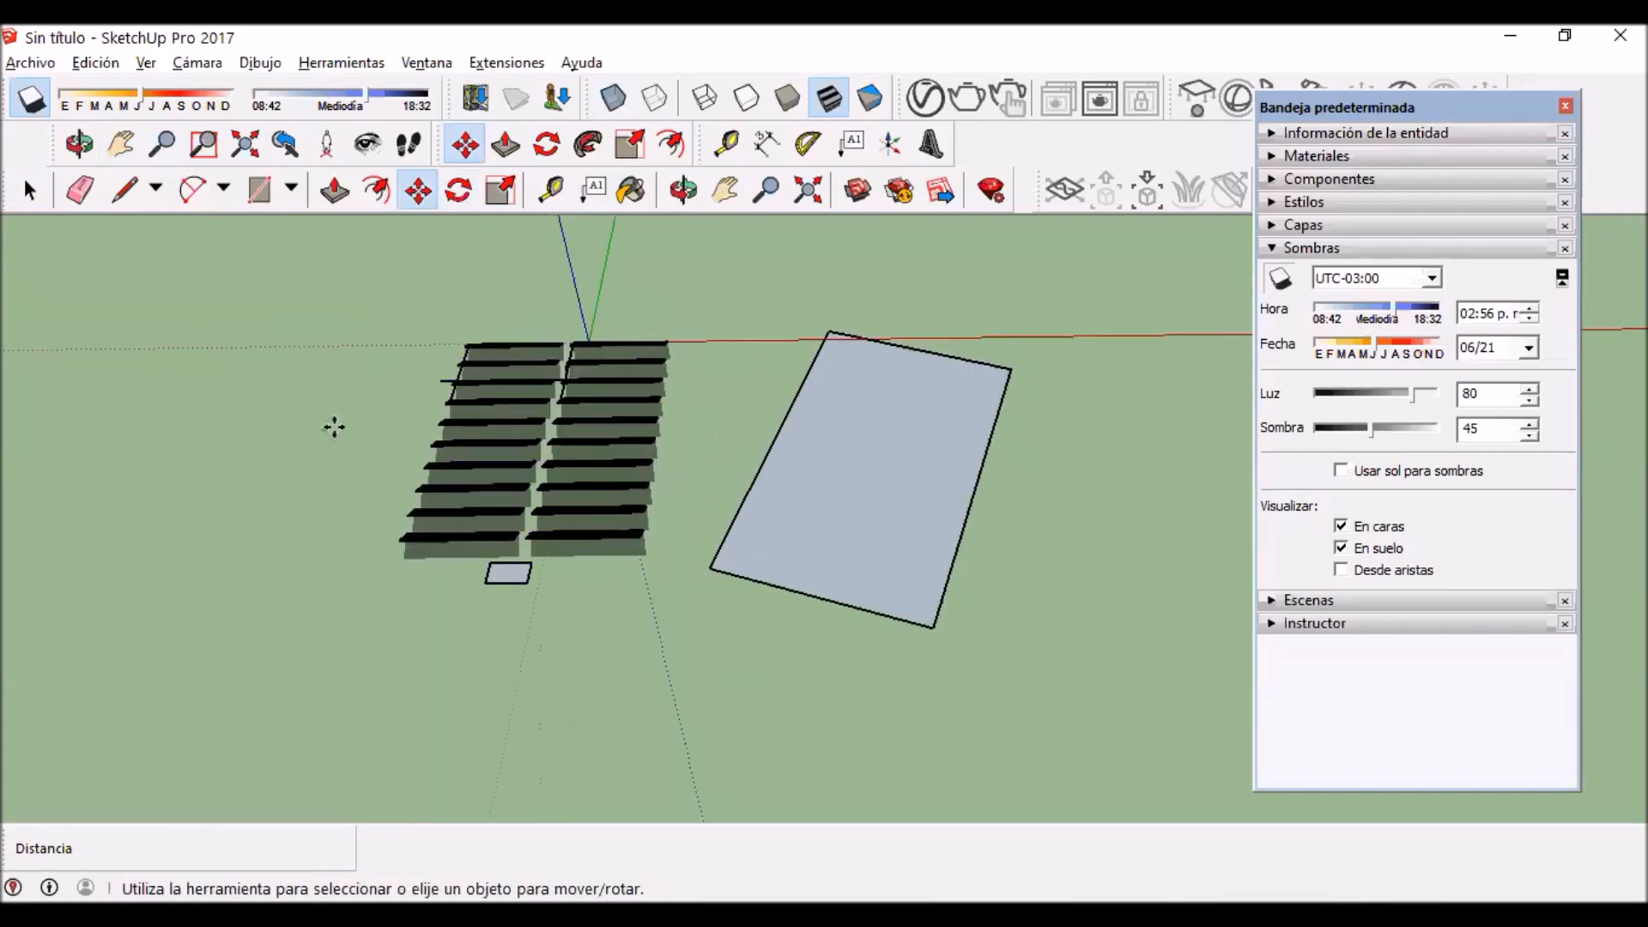
click(29, 190)
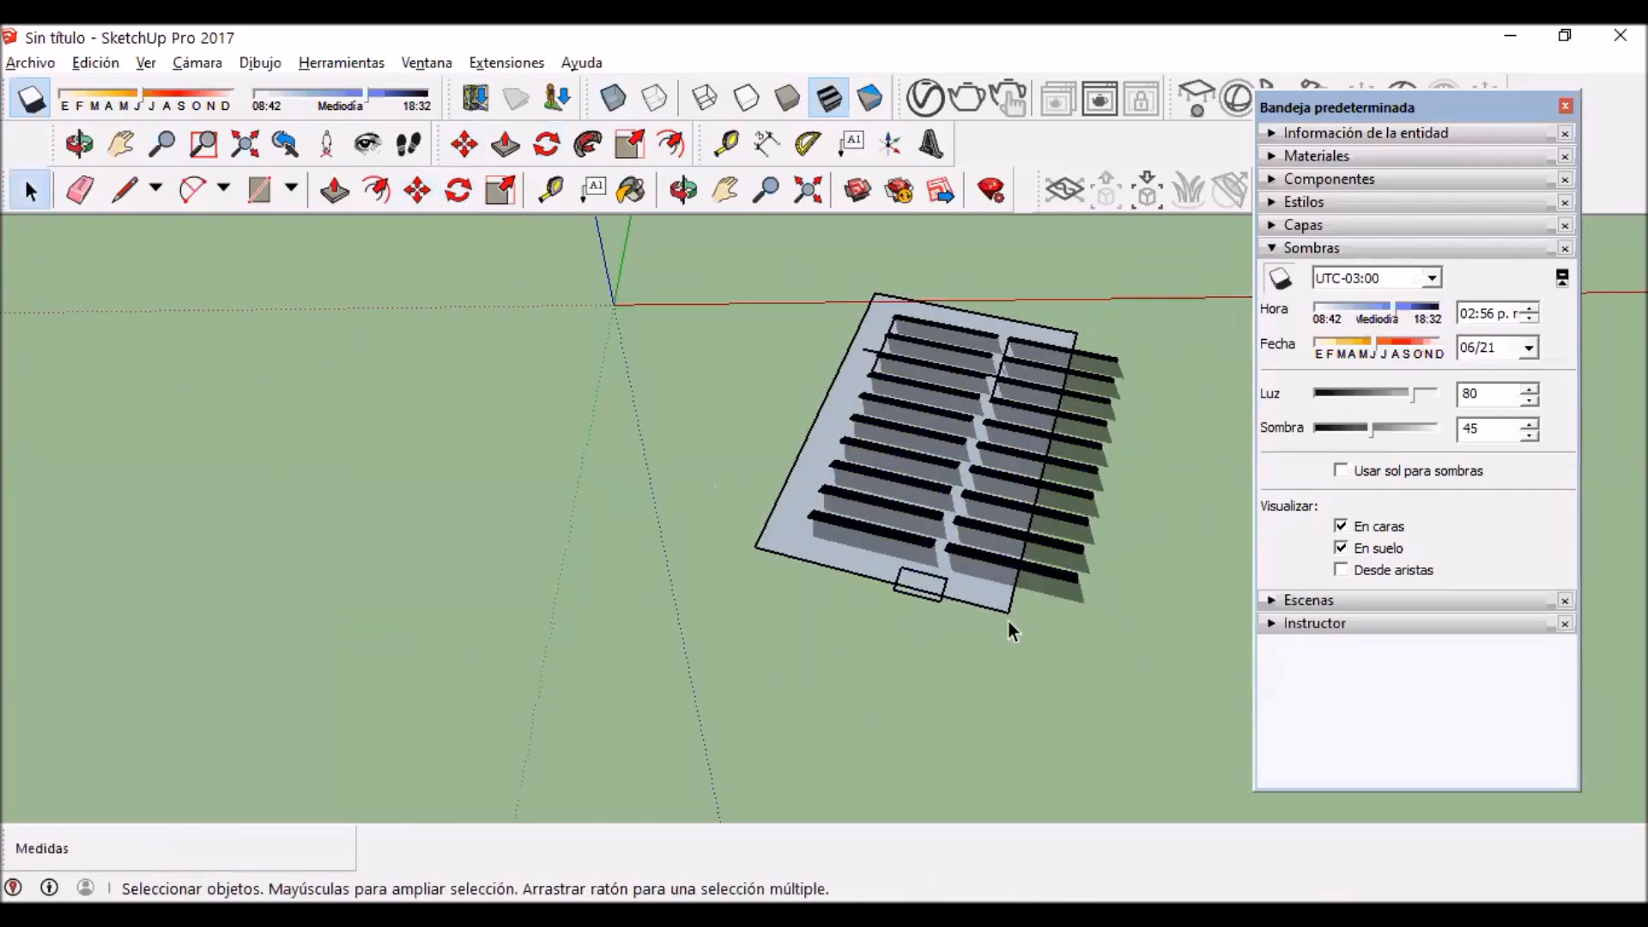
Step: Try moving the terrain face together with its outer long edge, and undo the move
double_click(1017, 599)
key(m)
click(953, 586)
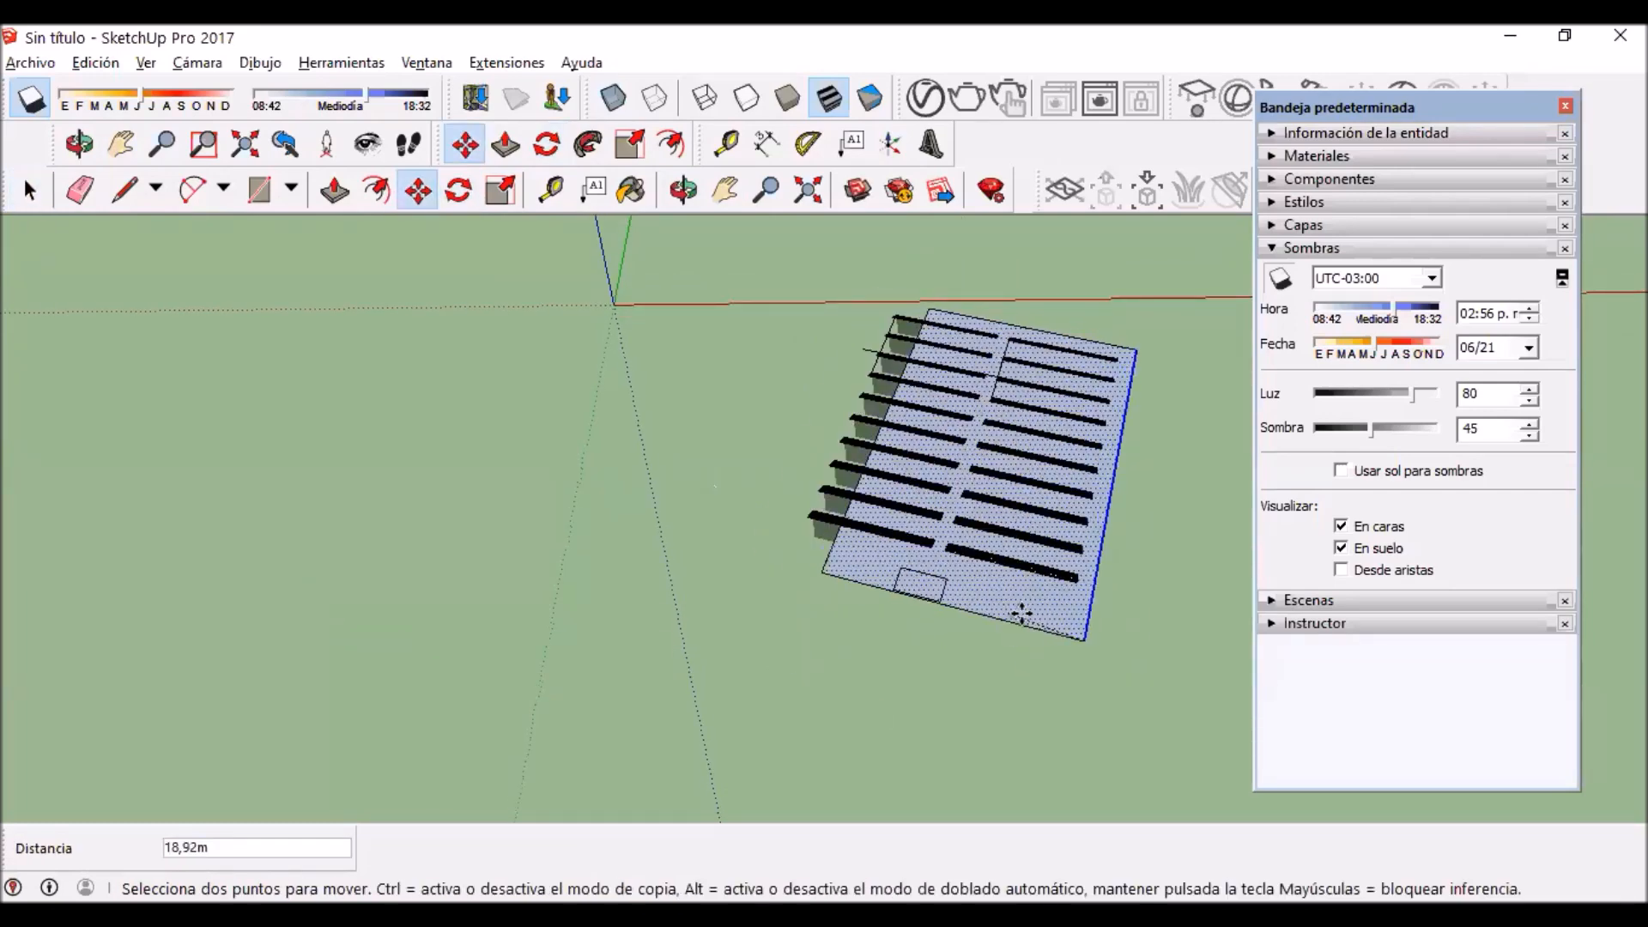
click(947, 558)
key(ctrl+z)
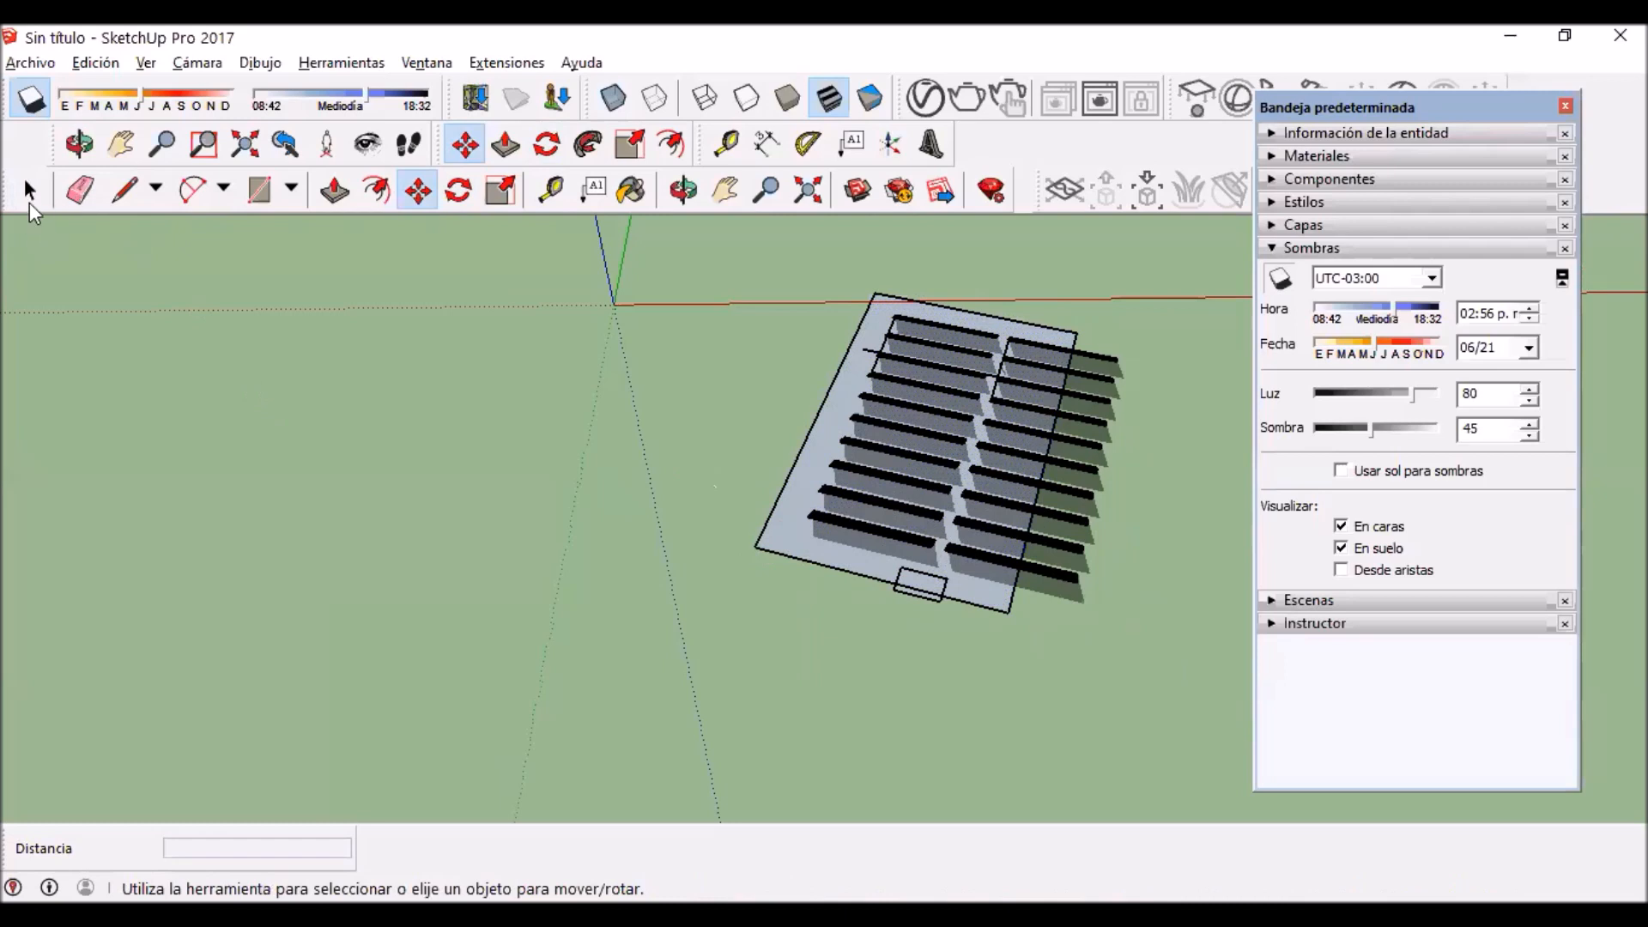
Step: Widen the terrain by moving its long edge 18.50 m outward past the ends of the panel rows
click(31, 191)
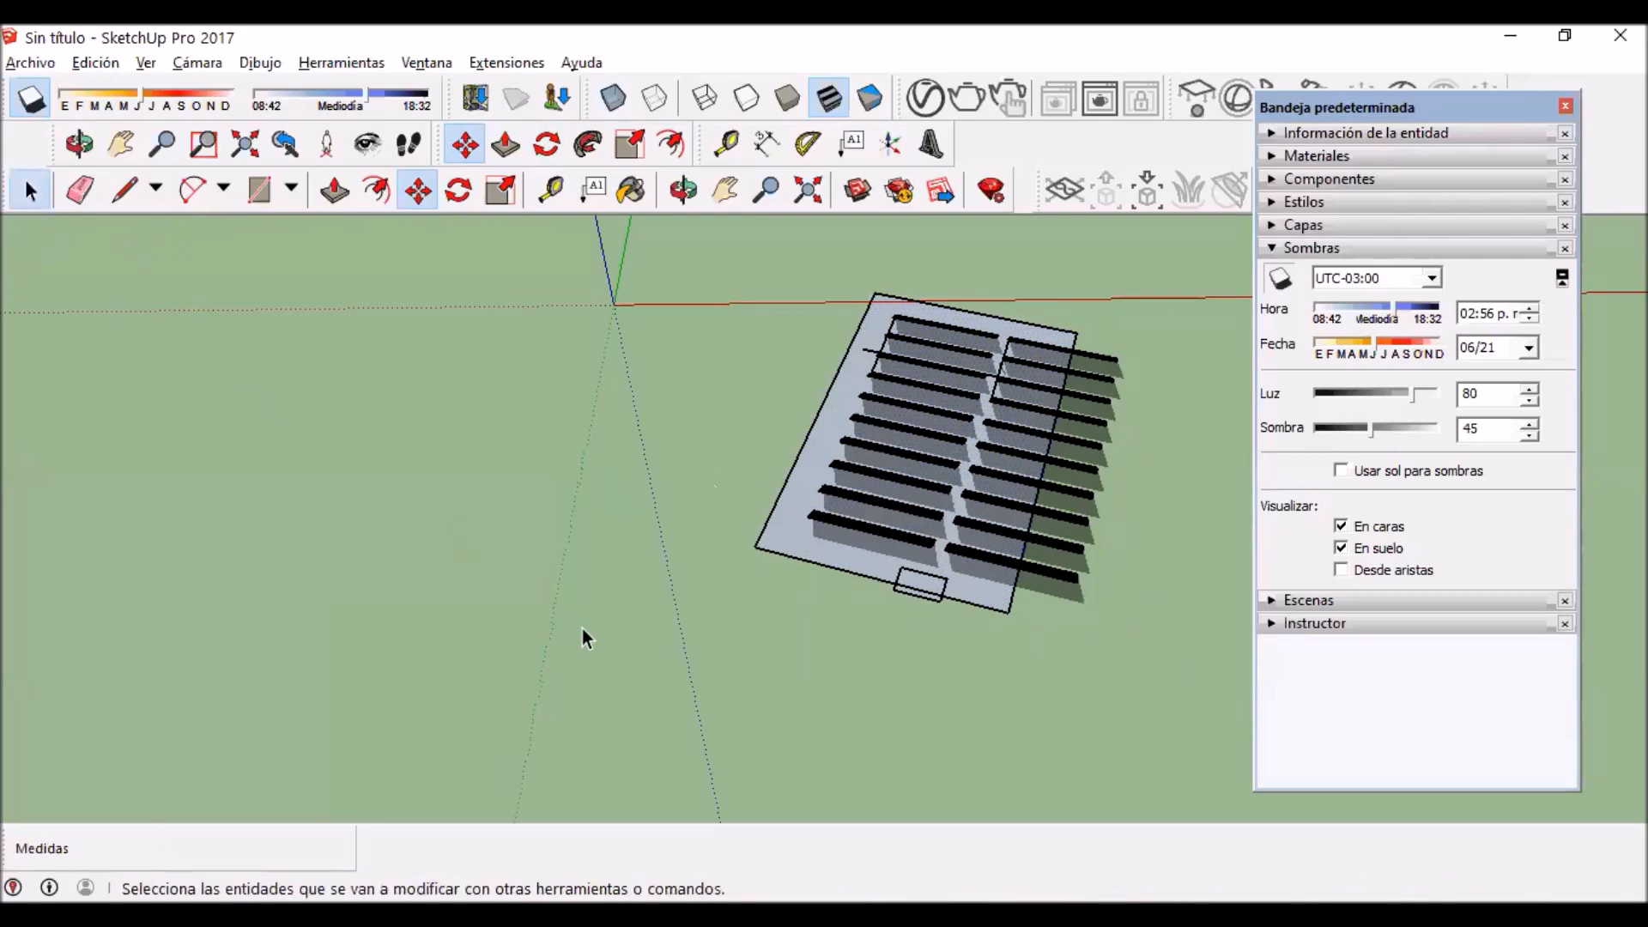
key(m)
click(1007, 612)
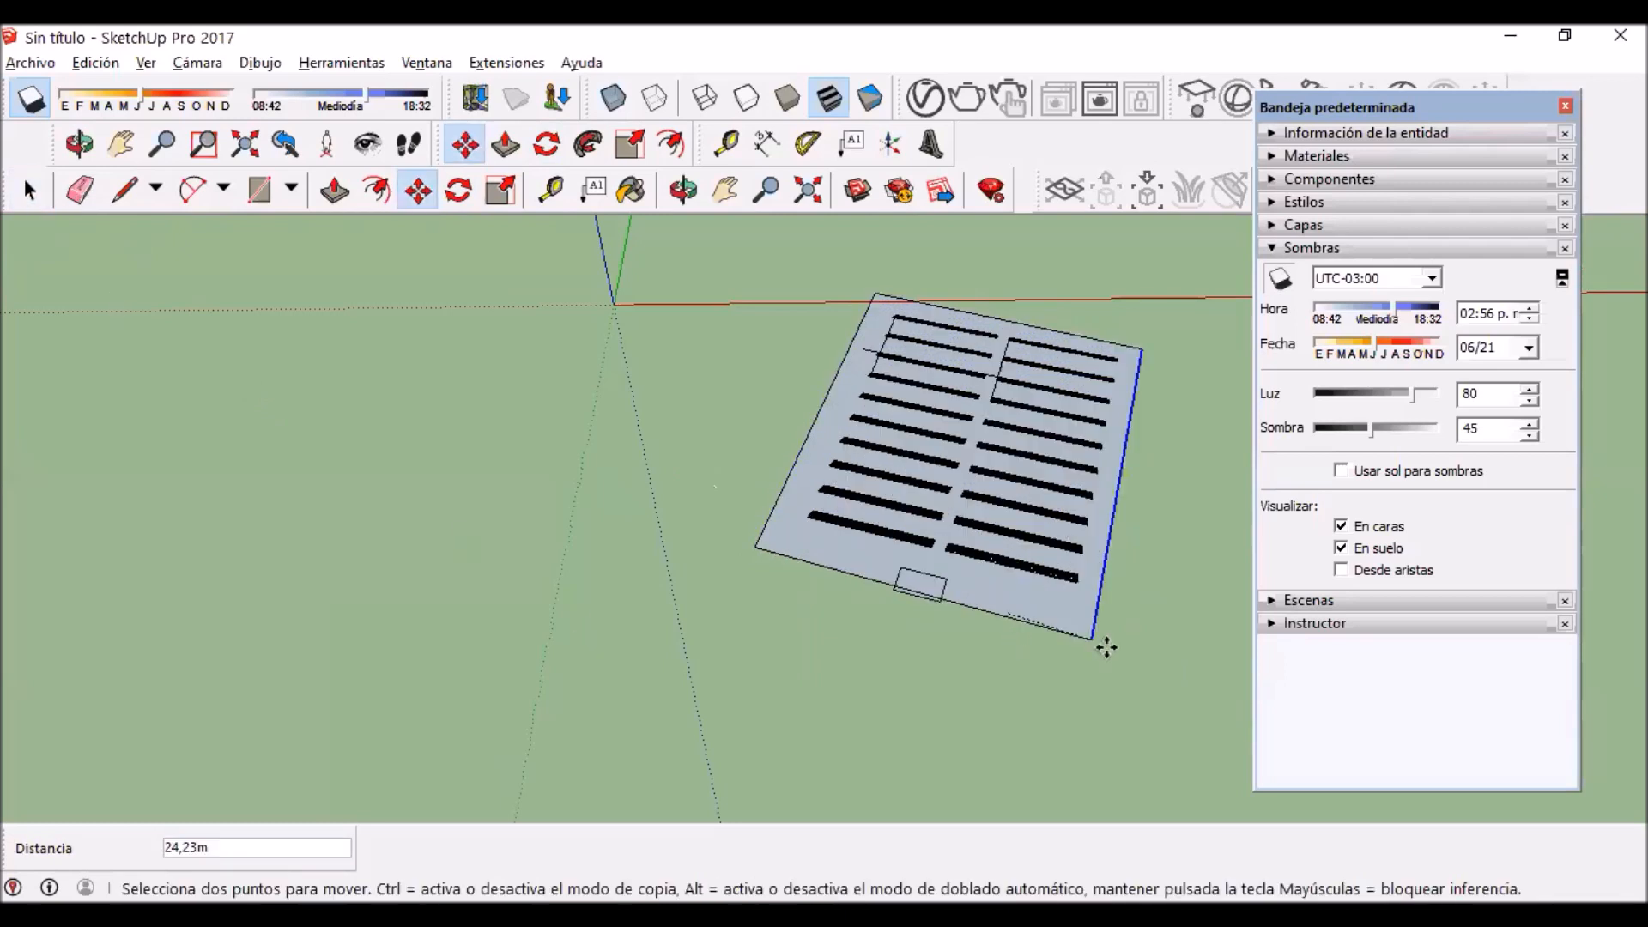
scroll(1083, 628, up, 2)
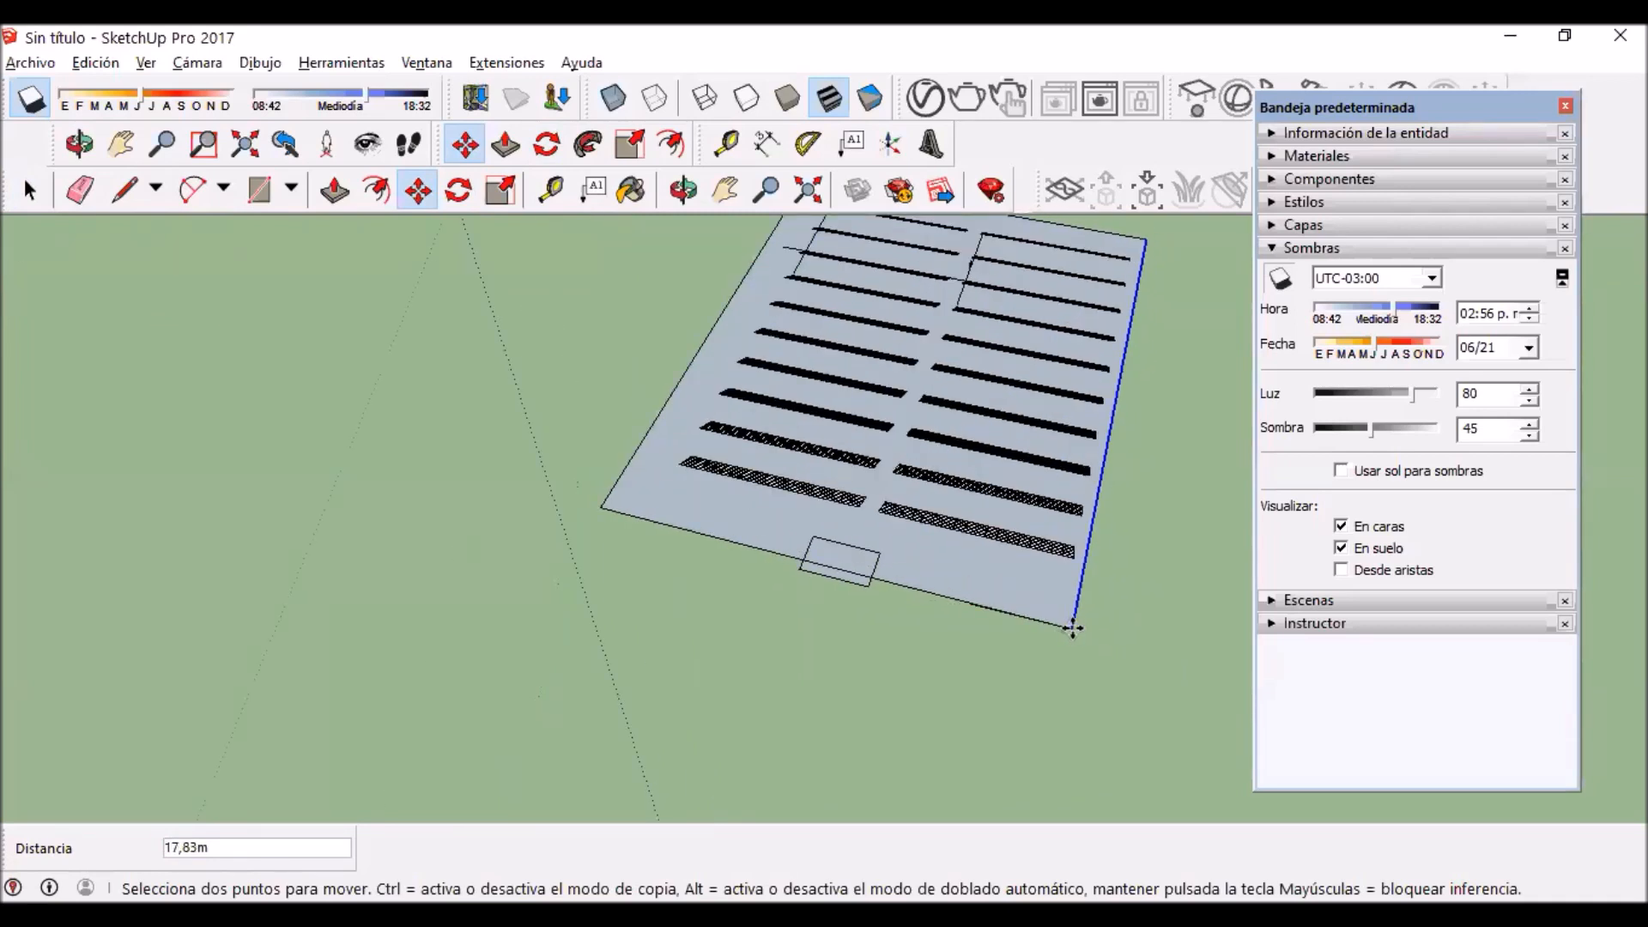
click(1074, 630)
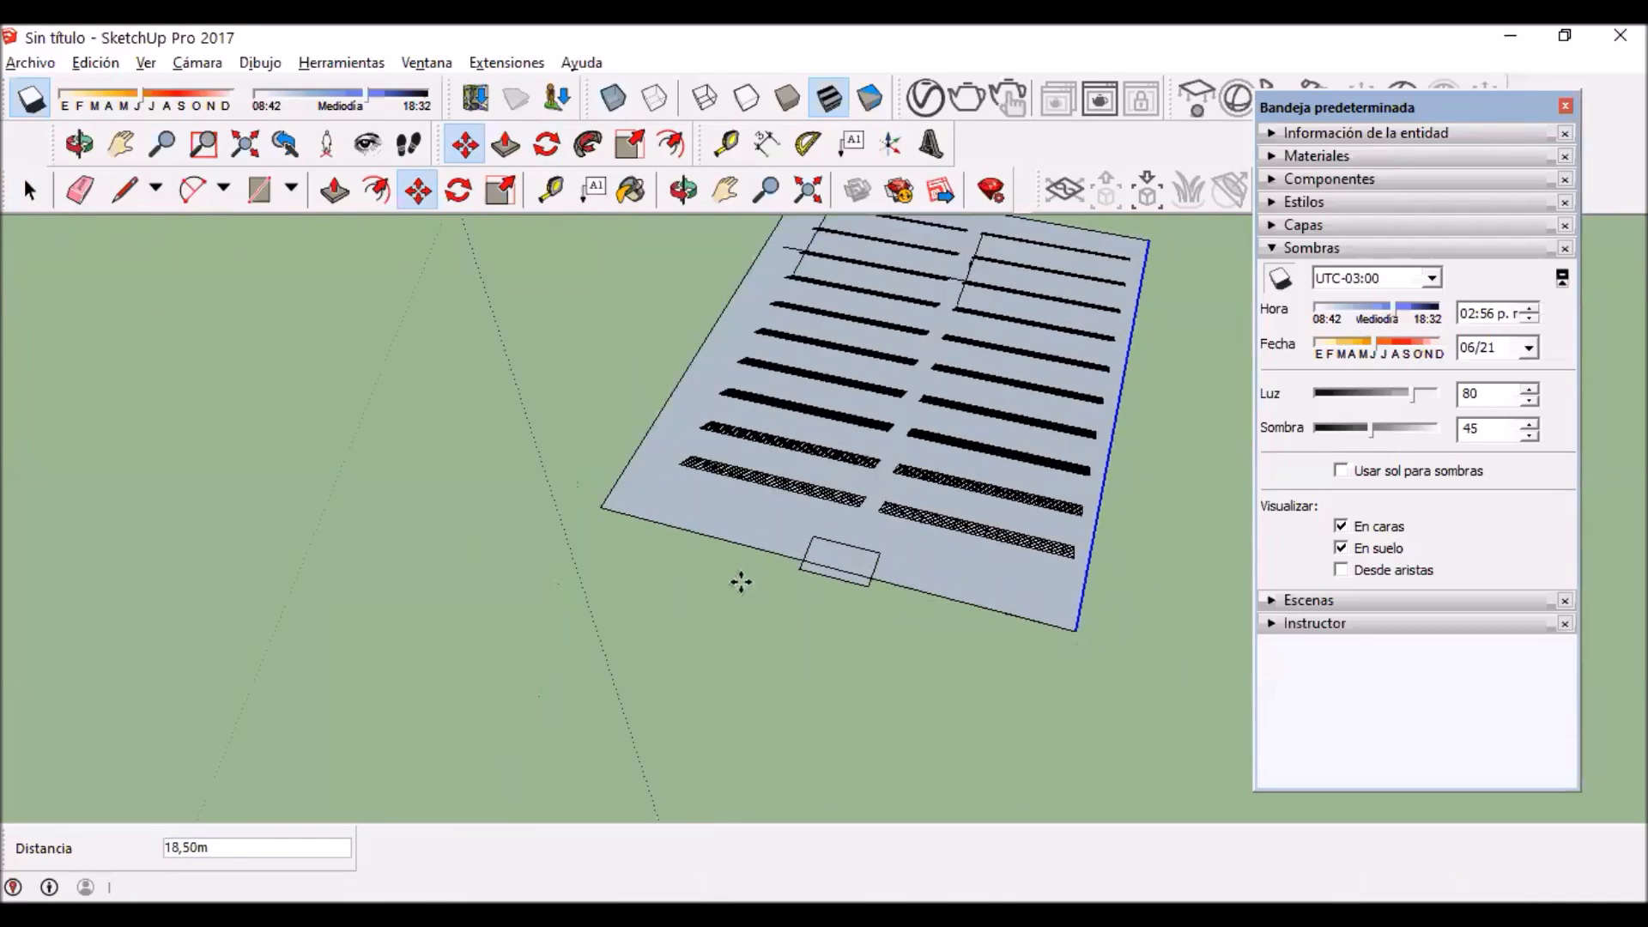
scroll(629, 581, down, 2)
click(29, 192)
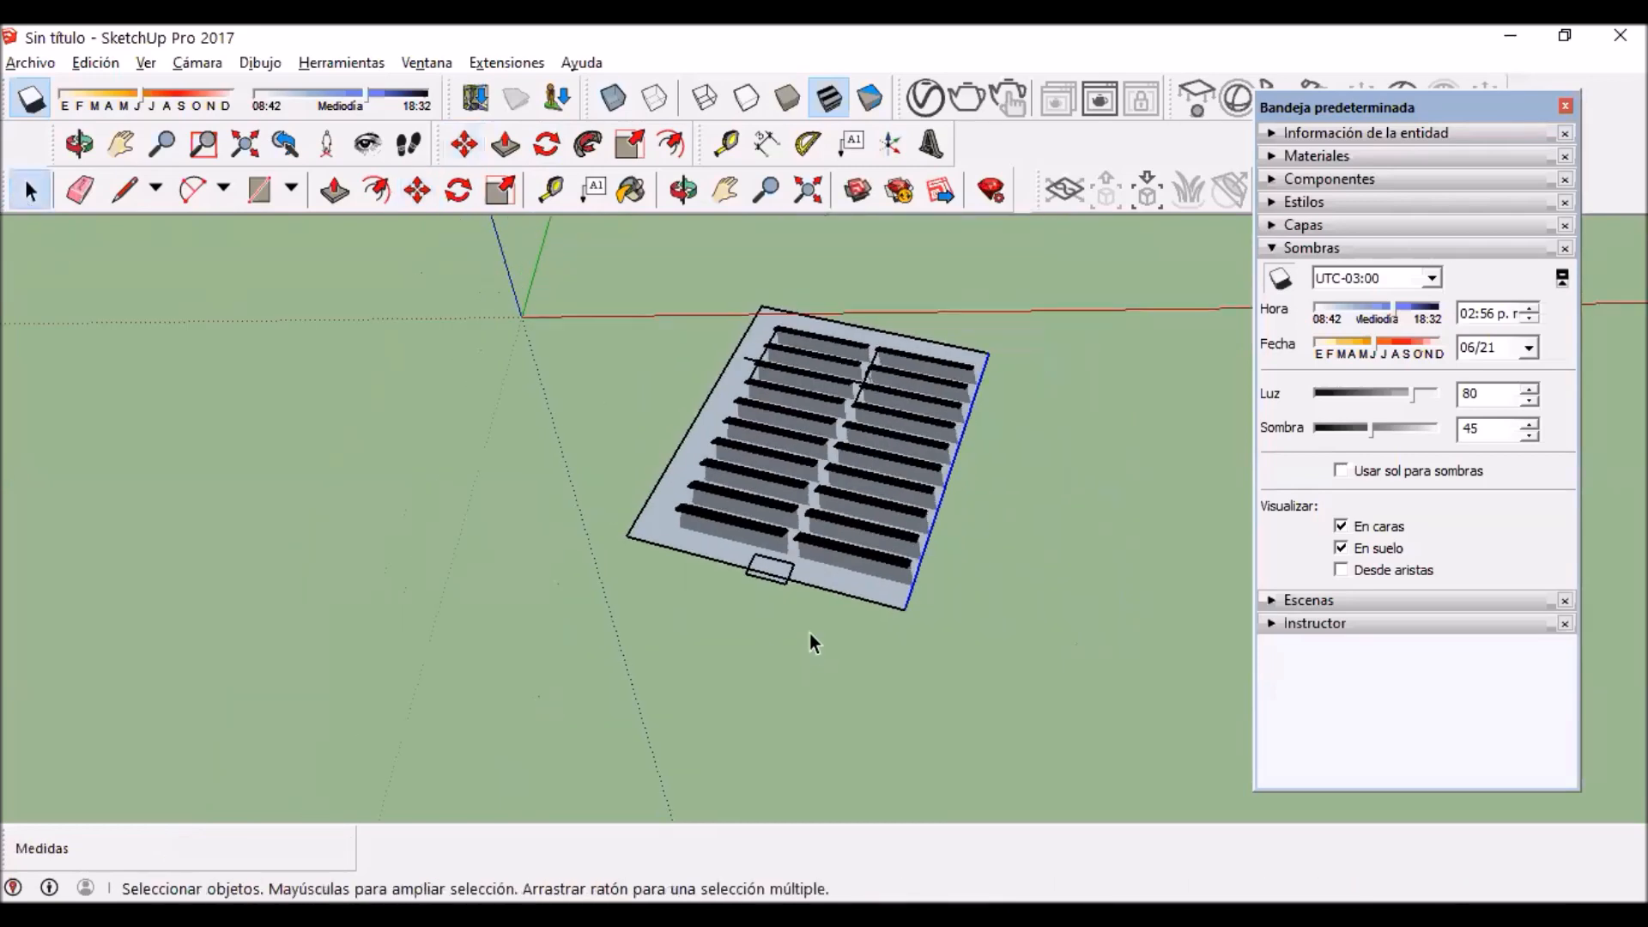
Step: Examine the panel rows and their shadows on the rotated terrain from the front and from behind
middle_drag(906, 433, 573, 563)
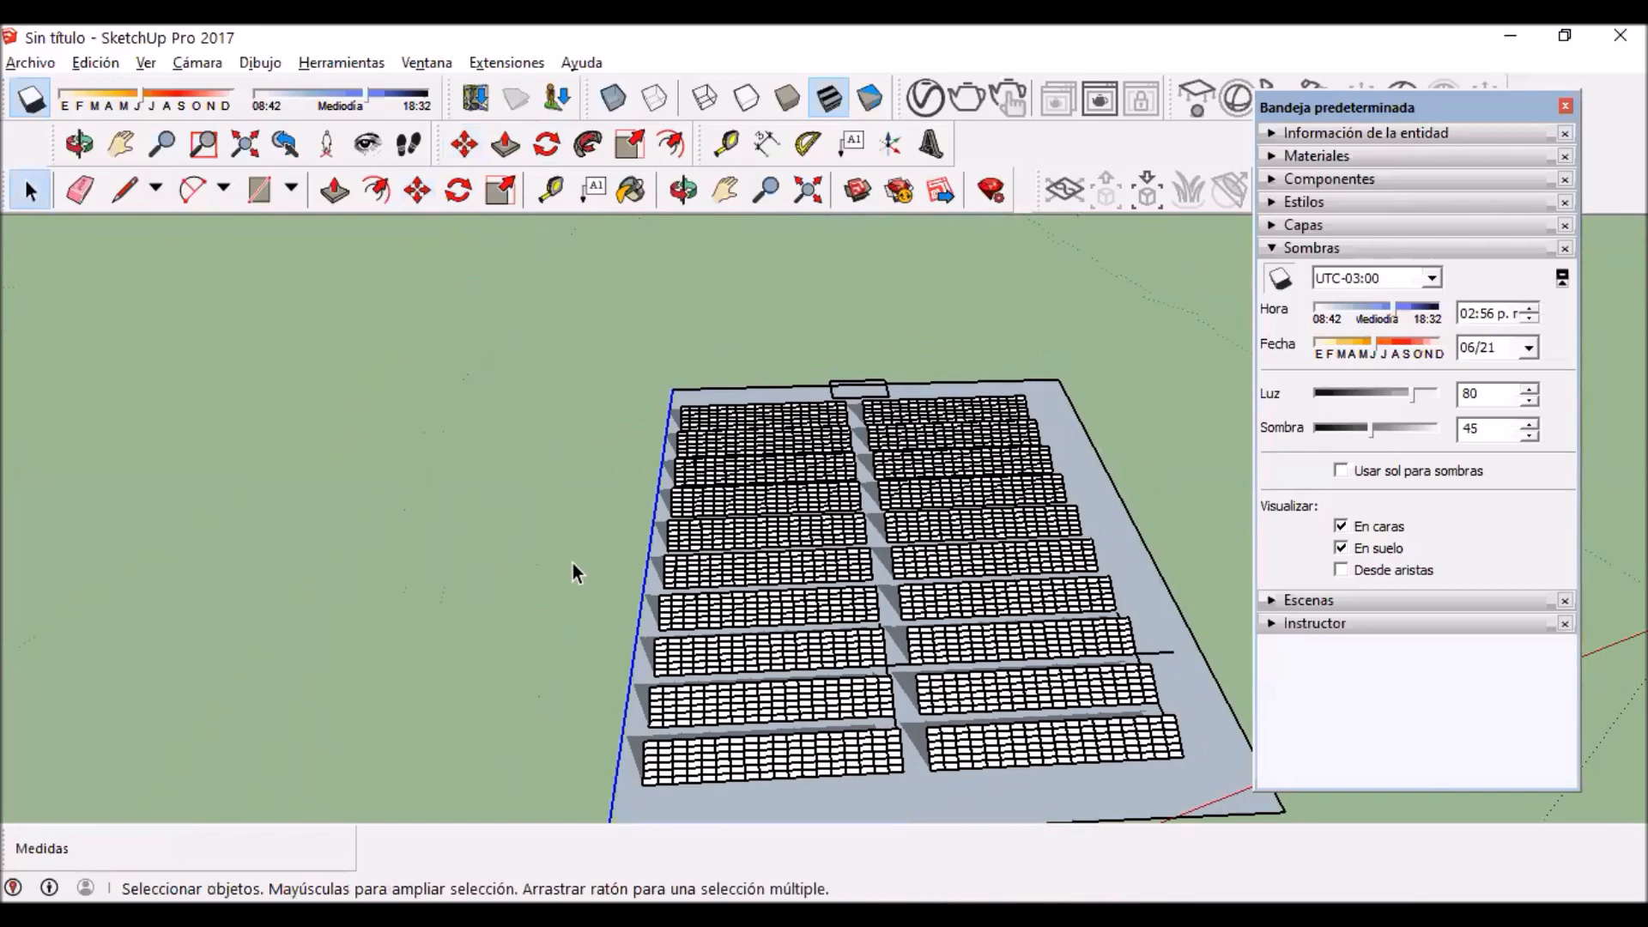
key(h)
drag(618, 497, 363, 301)
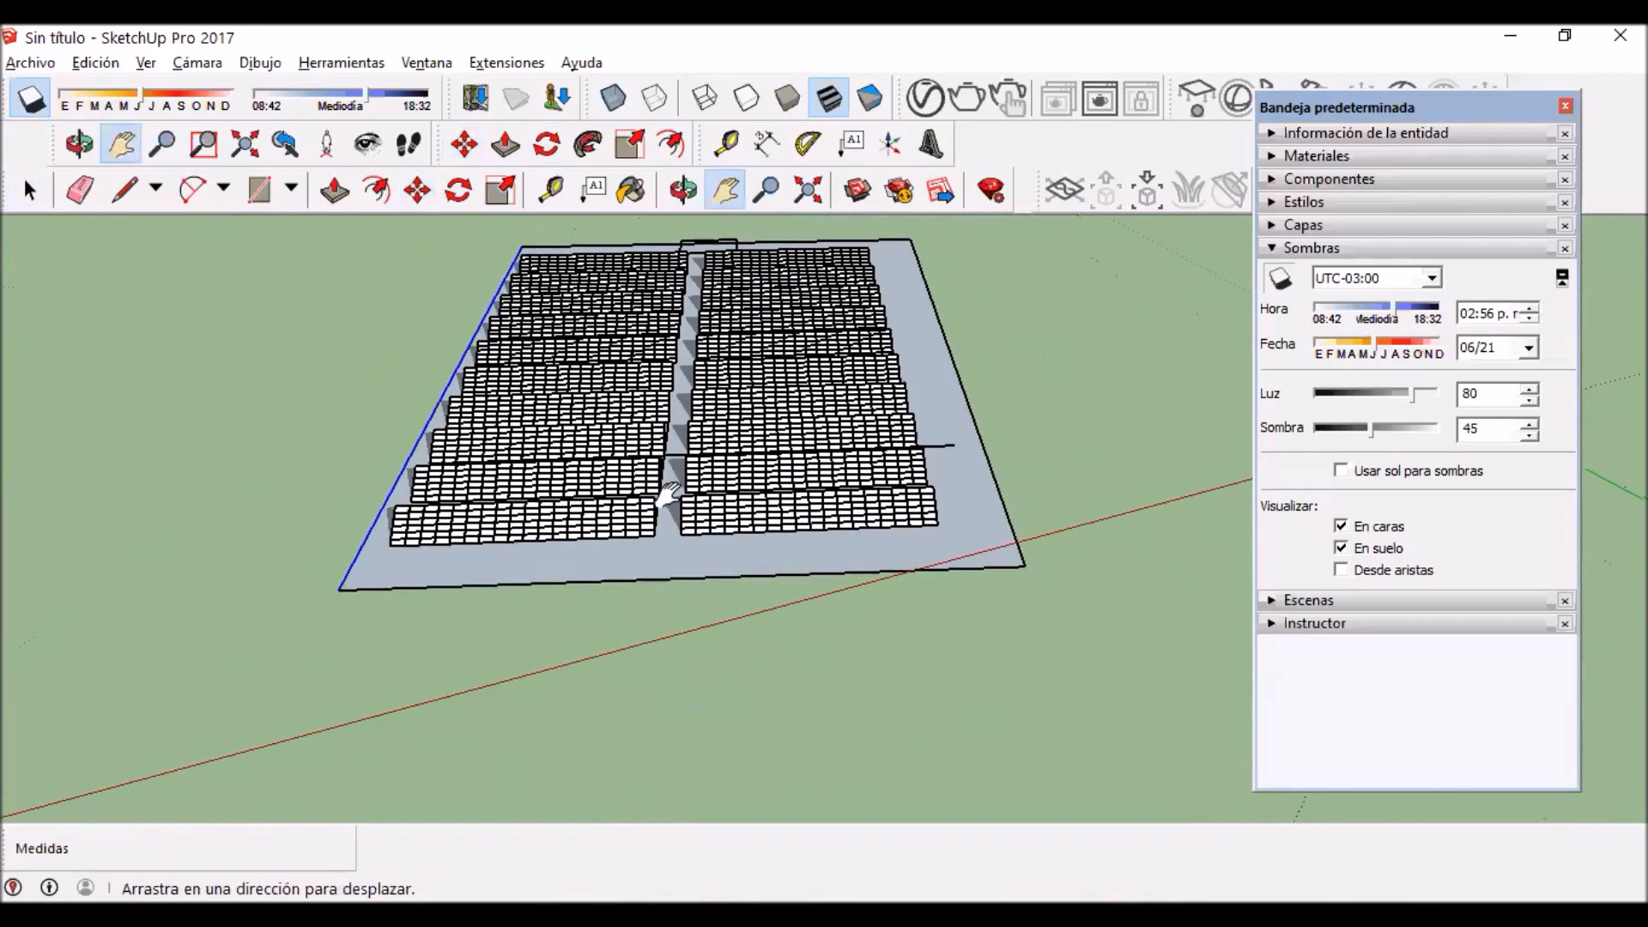
drag(667, 498, 696, 620)
scroll(673, 493, down, 3)
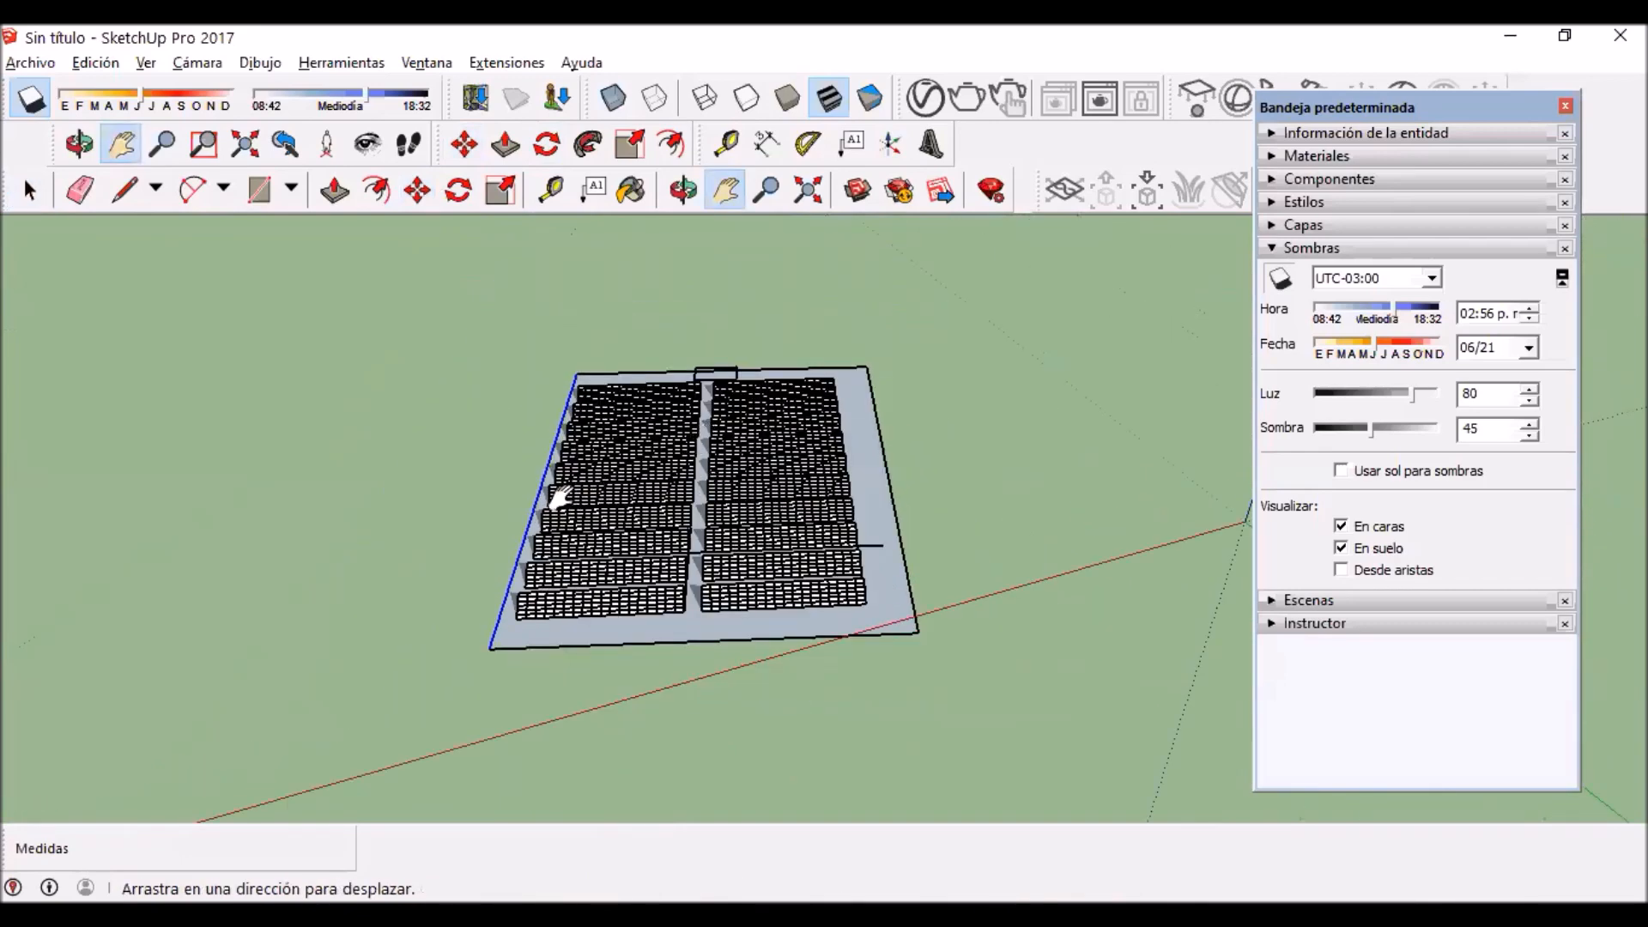
scroll(529, 525, down, 2)
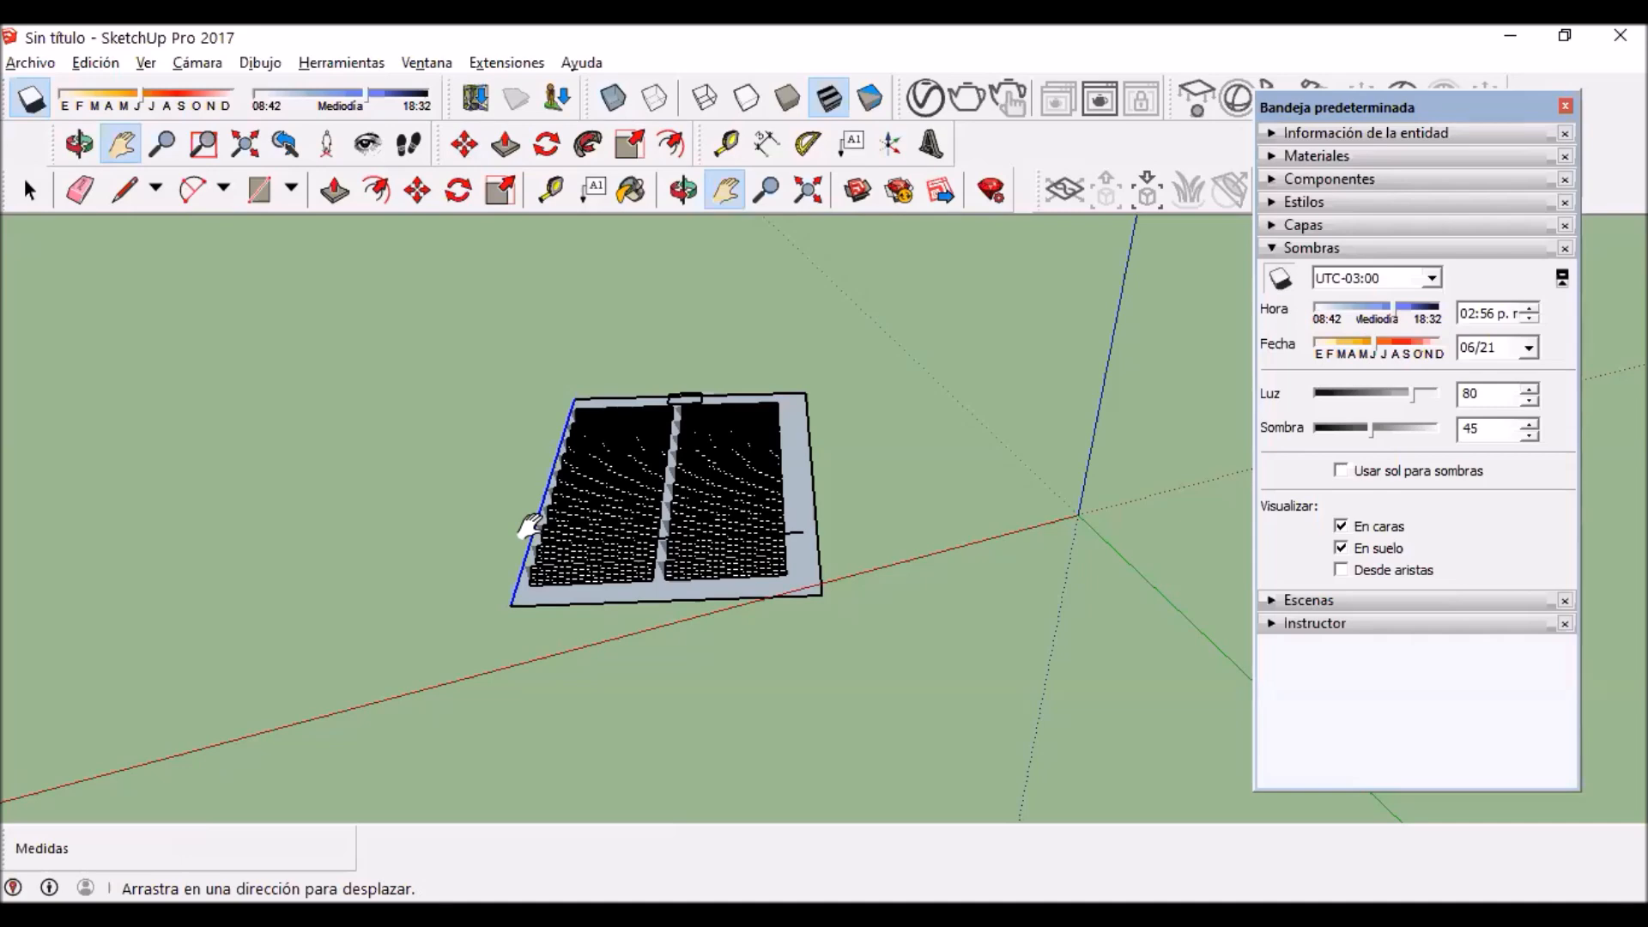
middle_drag(1083, 694, 546, 507)
middle_drag(1027, 628, 590, 586)
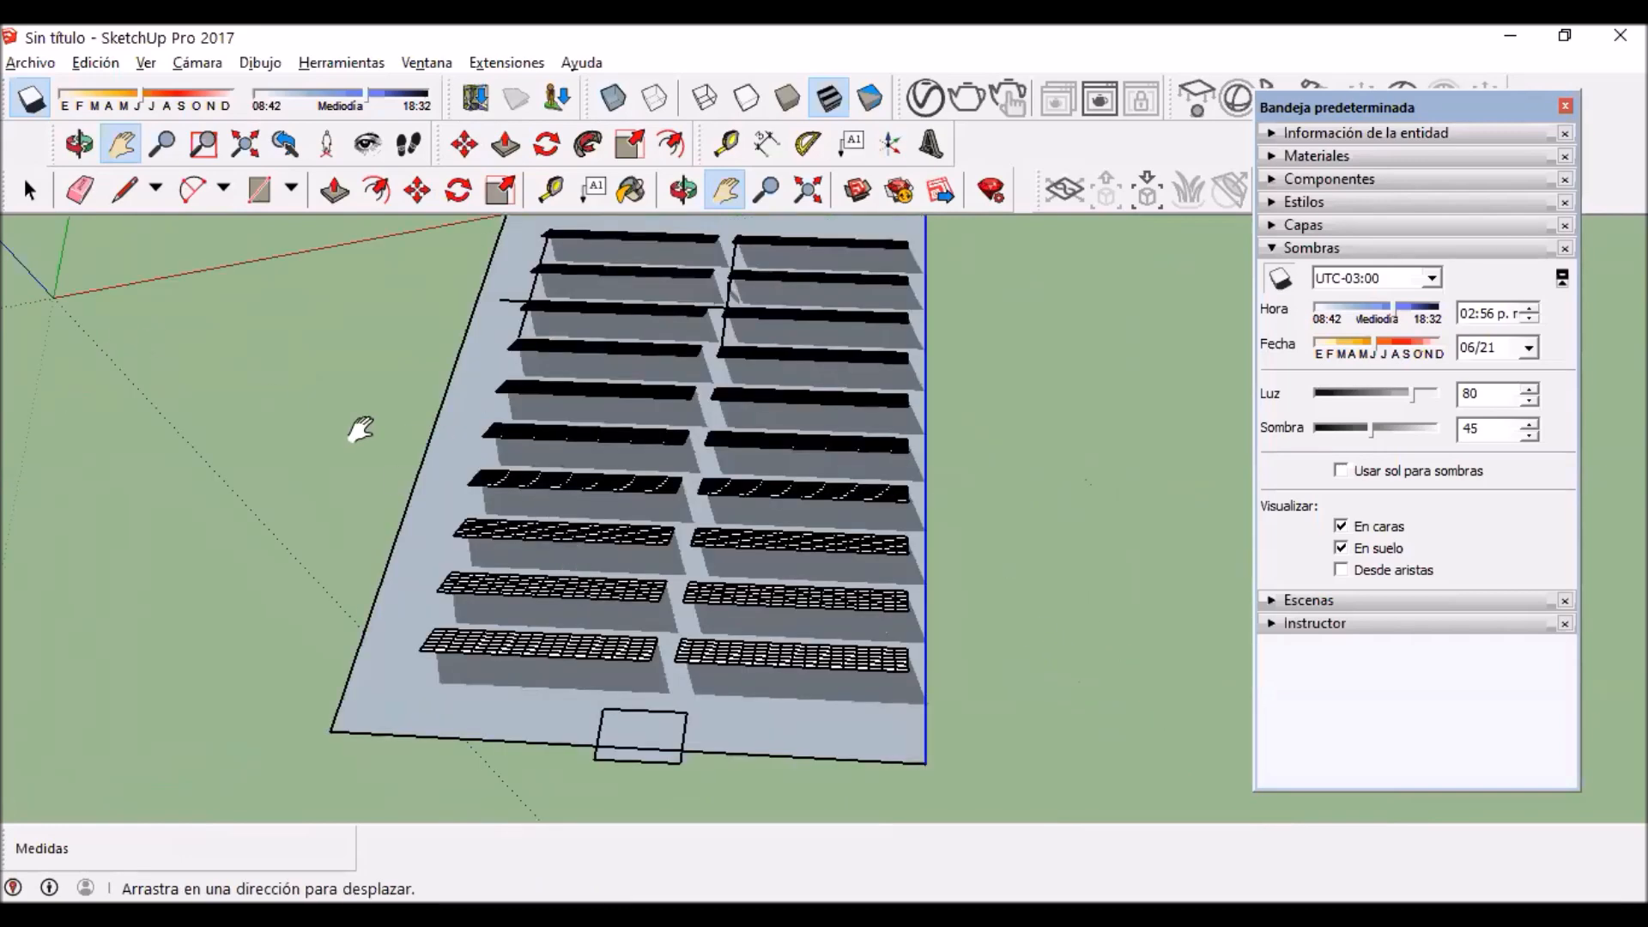
drag(559, 233, 570, 416)
drag(551, 618, 499, 440)
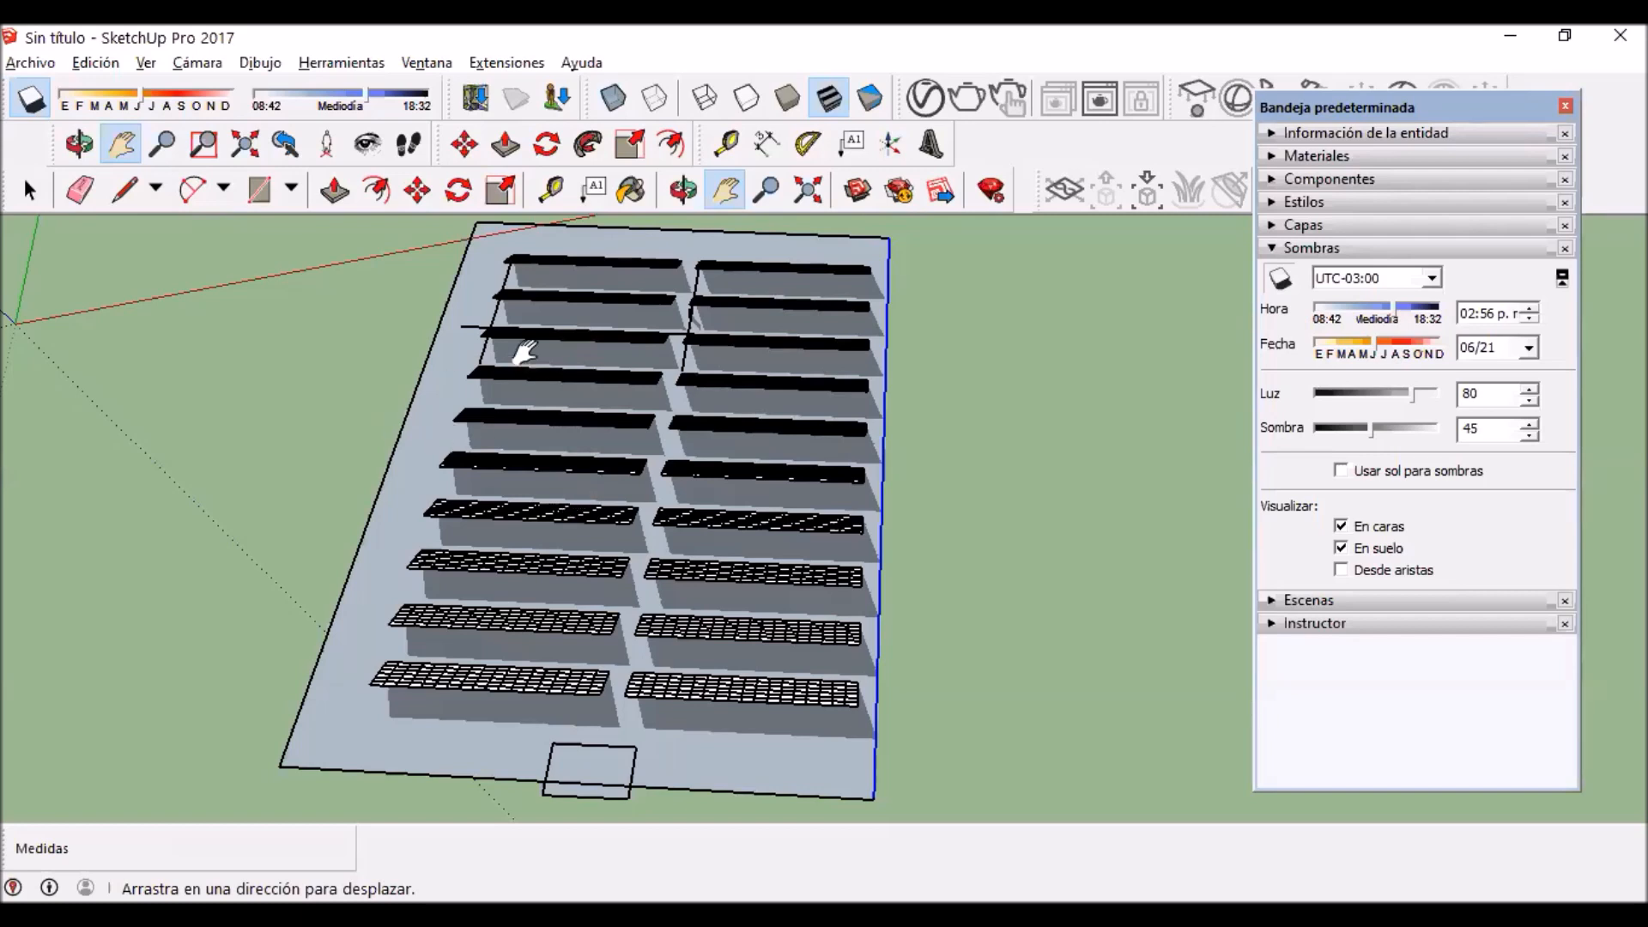
drag(477, 417, 444, 486)
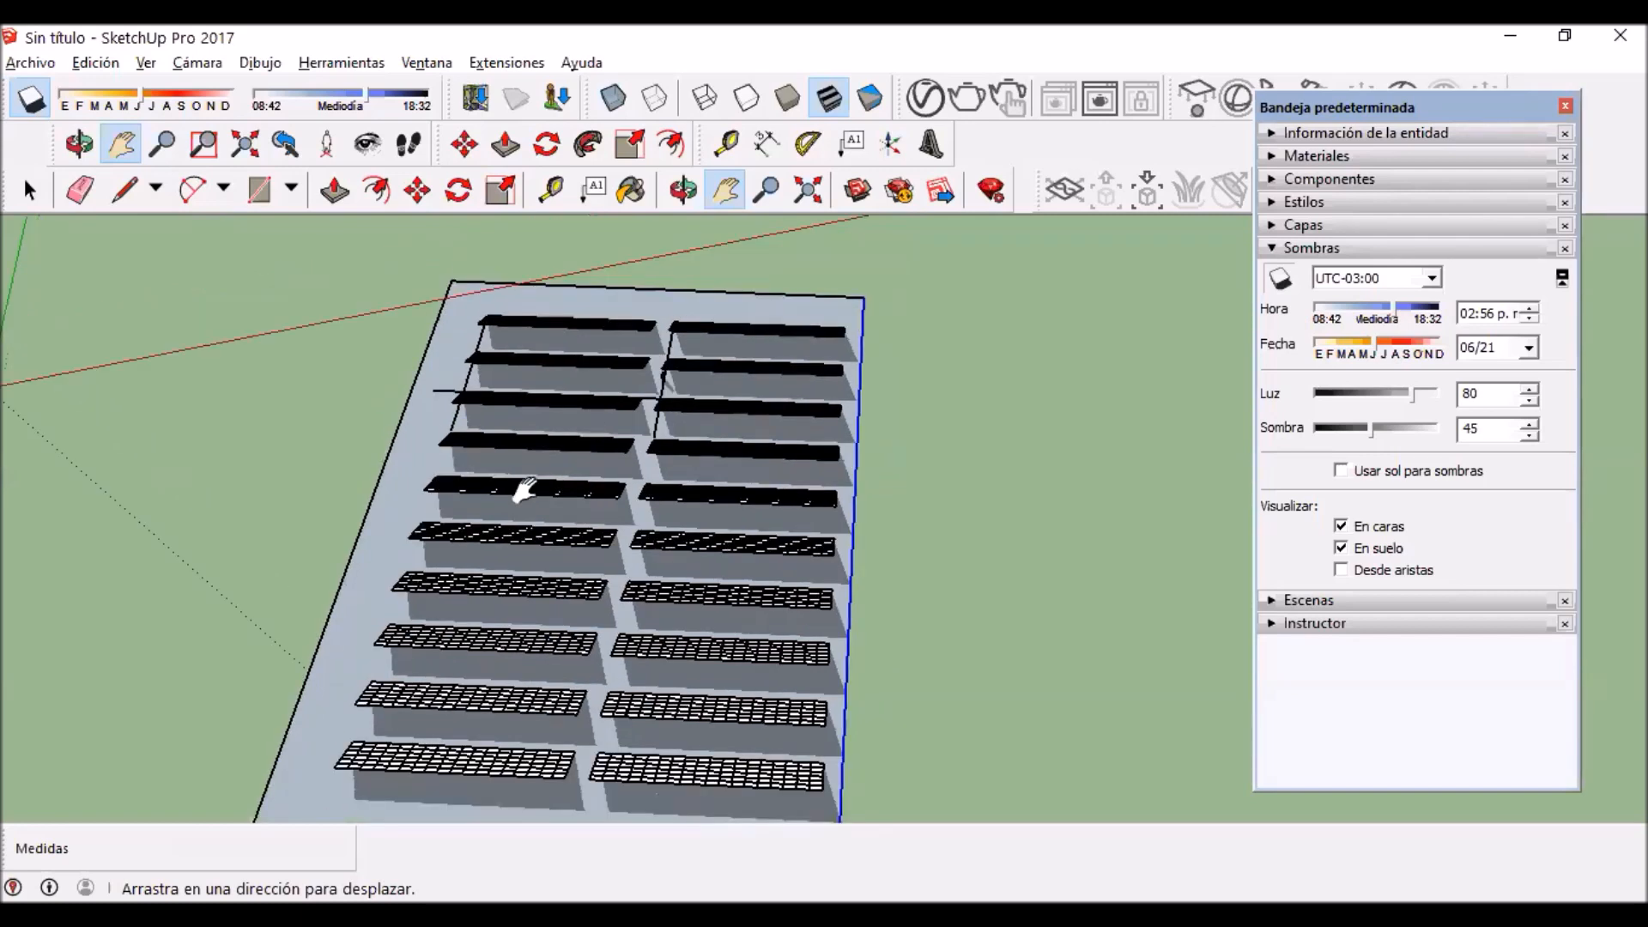
drag(413, 572, 505, 414)
drag(617, 450, 576, 651)
mouse_move(618, 476)
mouse_down()
mouse_move(603, 352)
mouse_move(578, 455)
mouse_move(630, 480)
mouse_up()
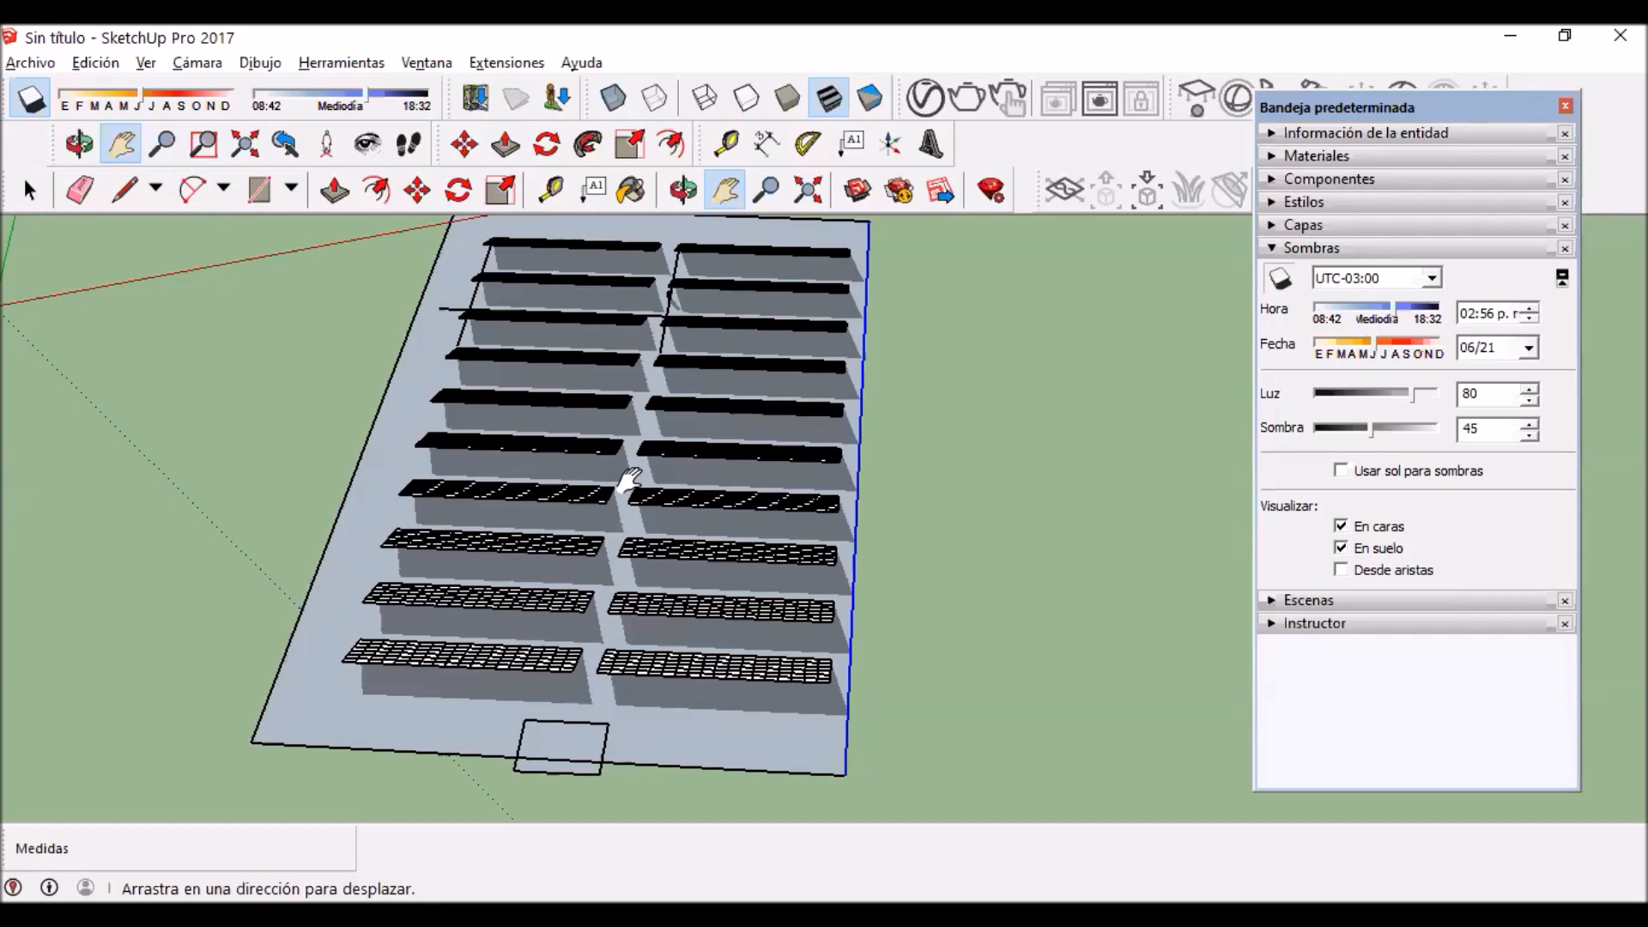
Step: Test the shadows at 12:12 p.m. on 06/21, viewing the gaps between the first rotated rows up close
drag(270, 473, 5, 462)
middle_drag(331, 493, 820, 639)
drag(704, 756, 369, 392)
middle_drag(369, 393, 637, 504)
drag(745, 571, 706, 478)
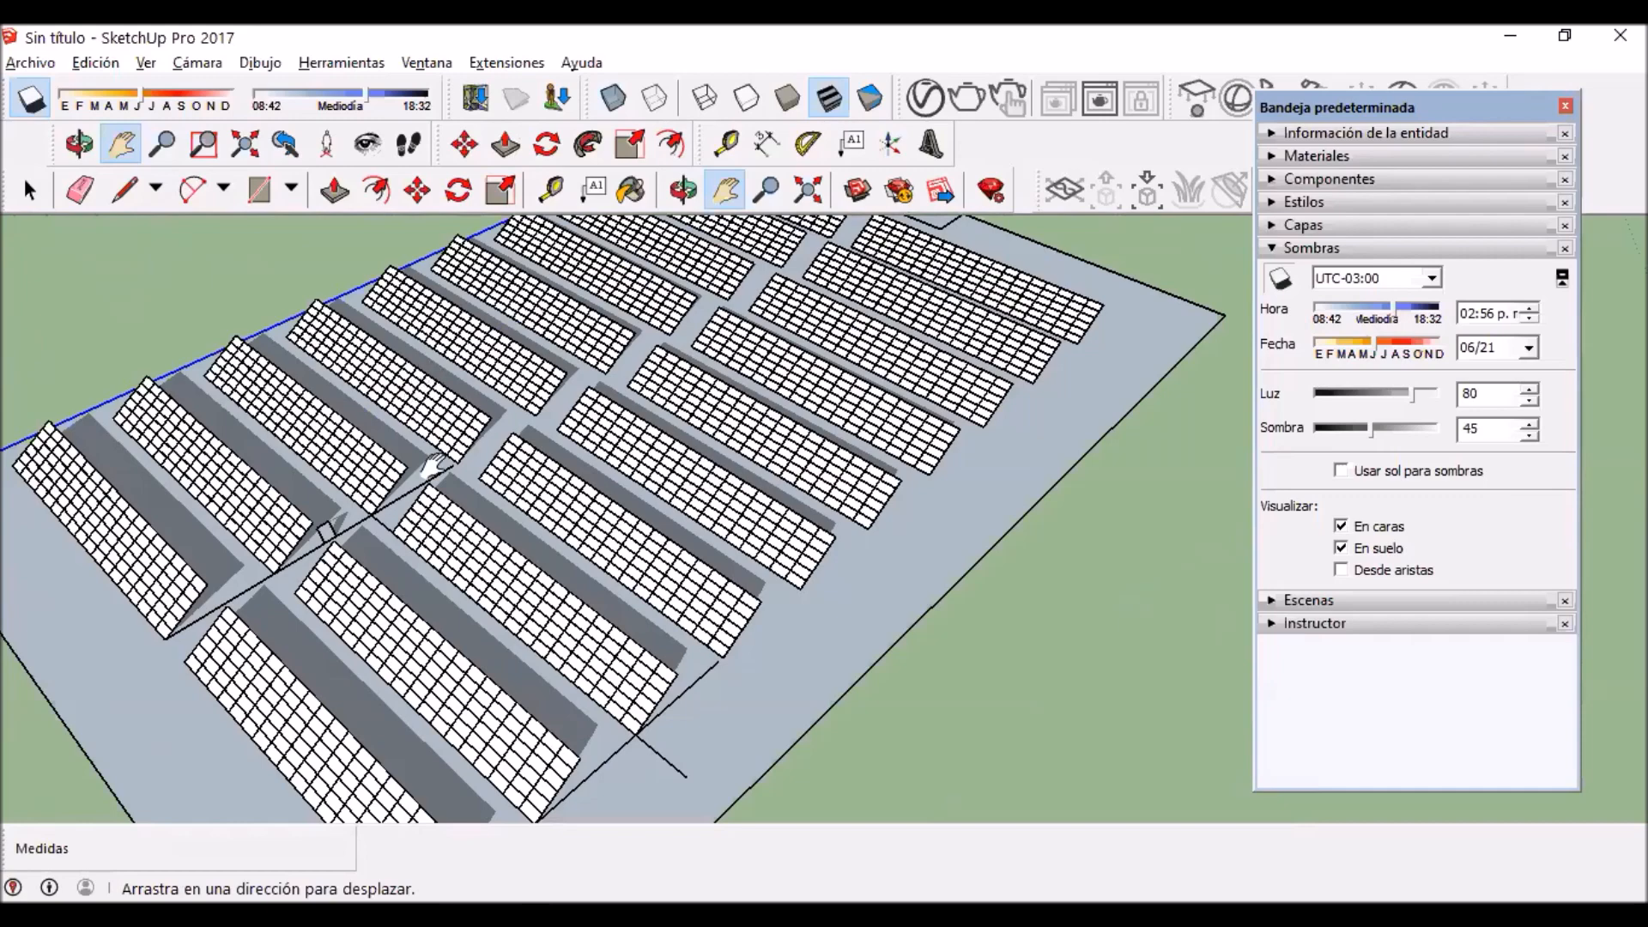
drag(529, 358, 537, 307)
drag(758, 396, 812, 356)
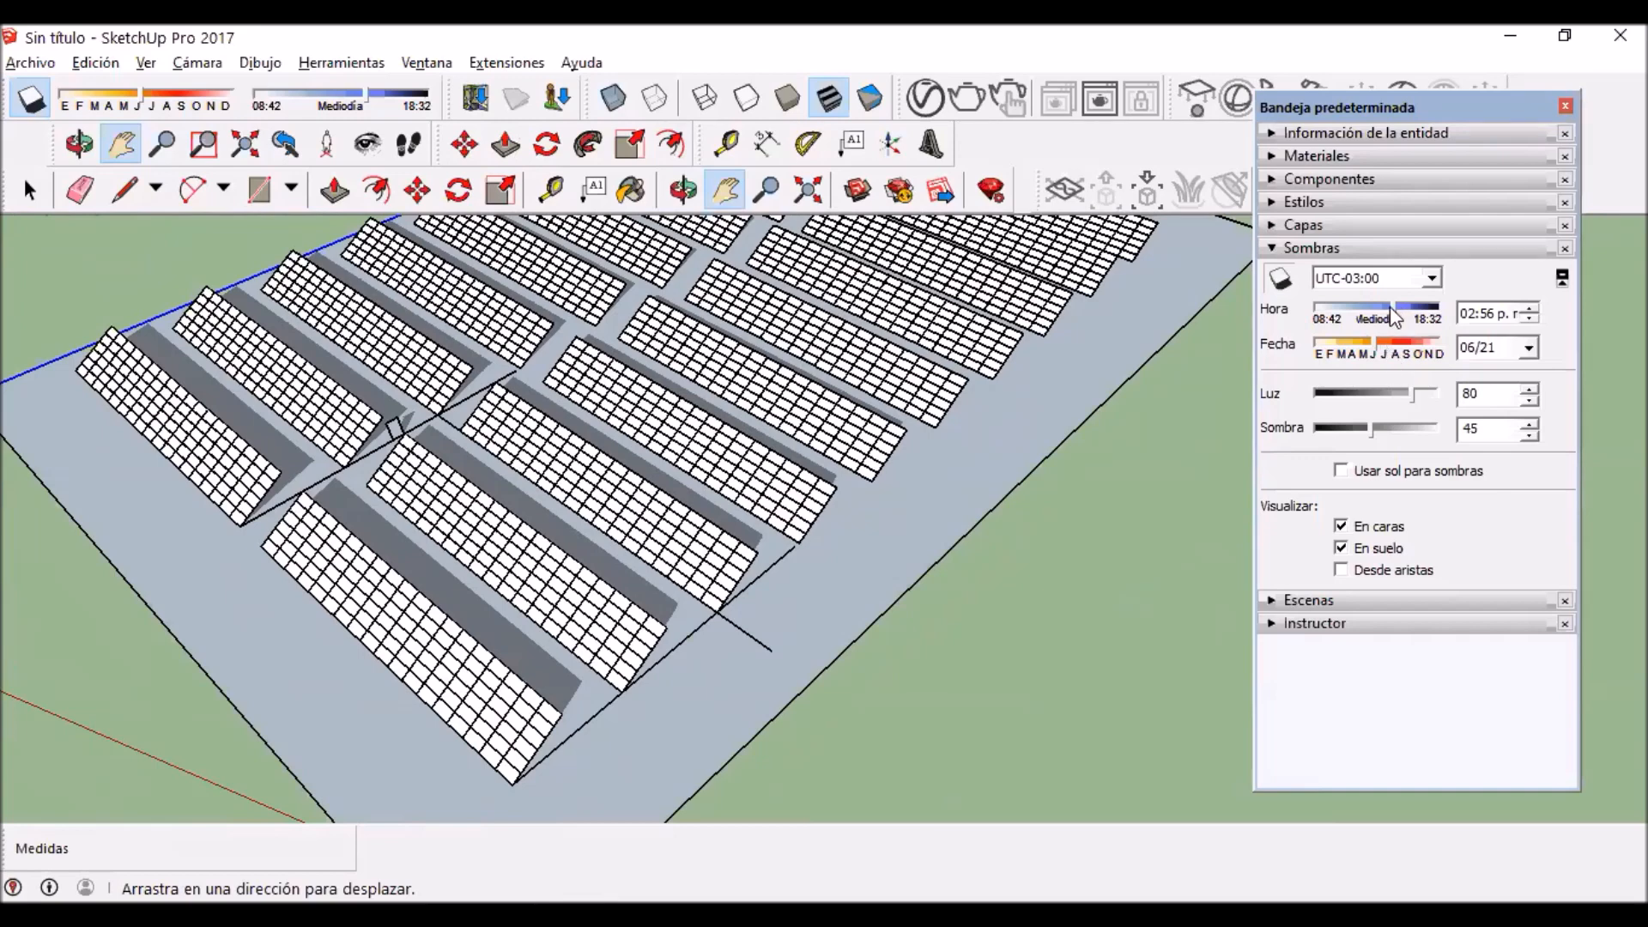
drag(1401, 326, 1358, 282)
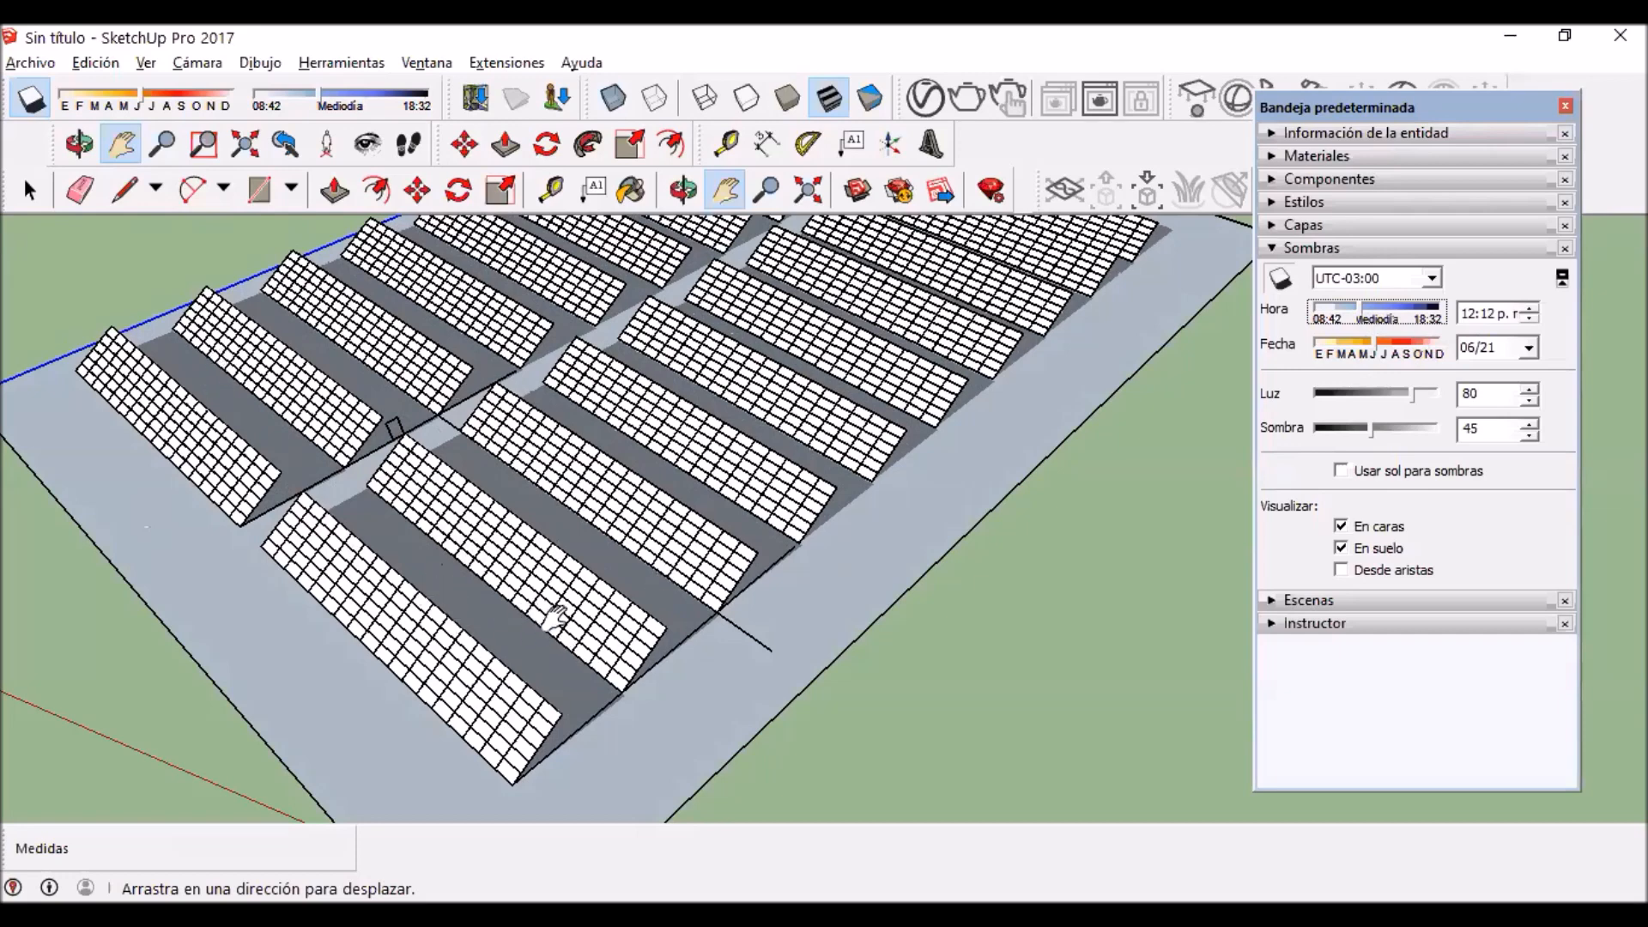
drag(559, 567, 560, 567)
Step: Set the shadow time to 01:17 p.m. and check the shading between the front rows and across the whole field
drag(1365, 315, 1378, 315)
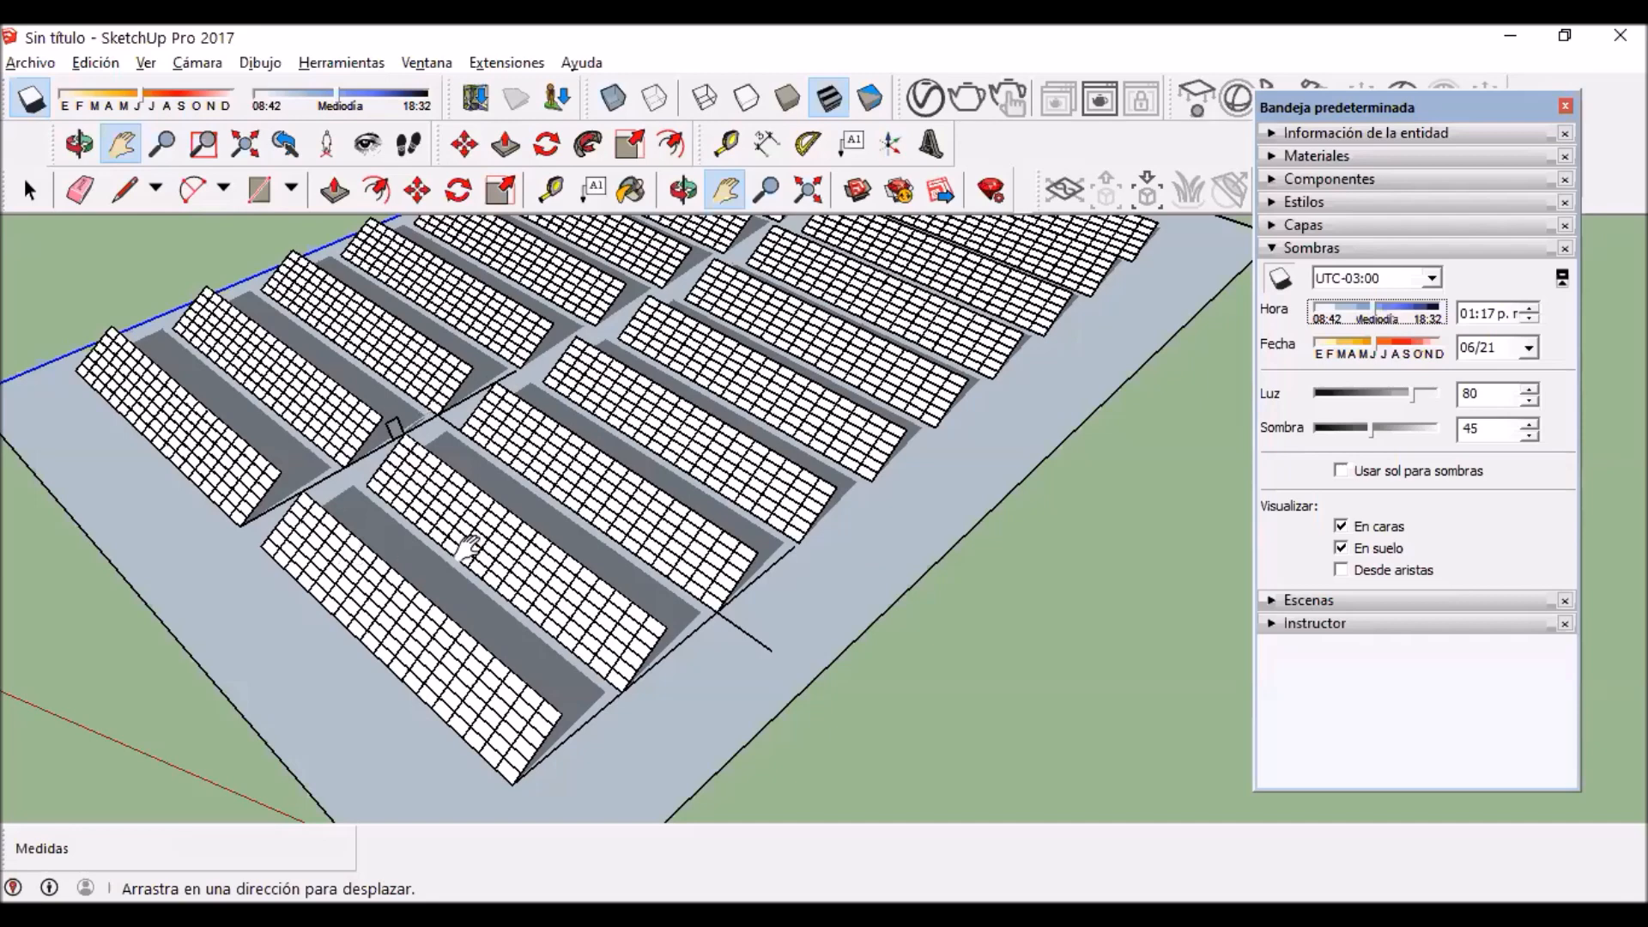
drag(519, 559, 584, 512)
scroll(591, 549, up, 1)
drag(862, 352, 871, 385)
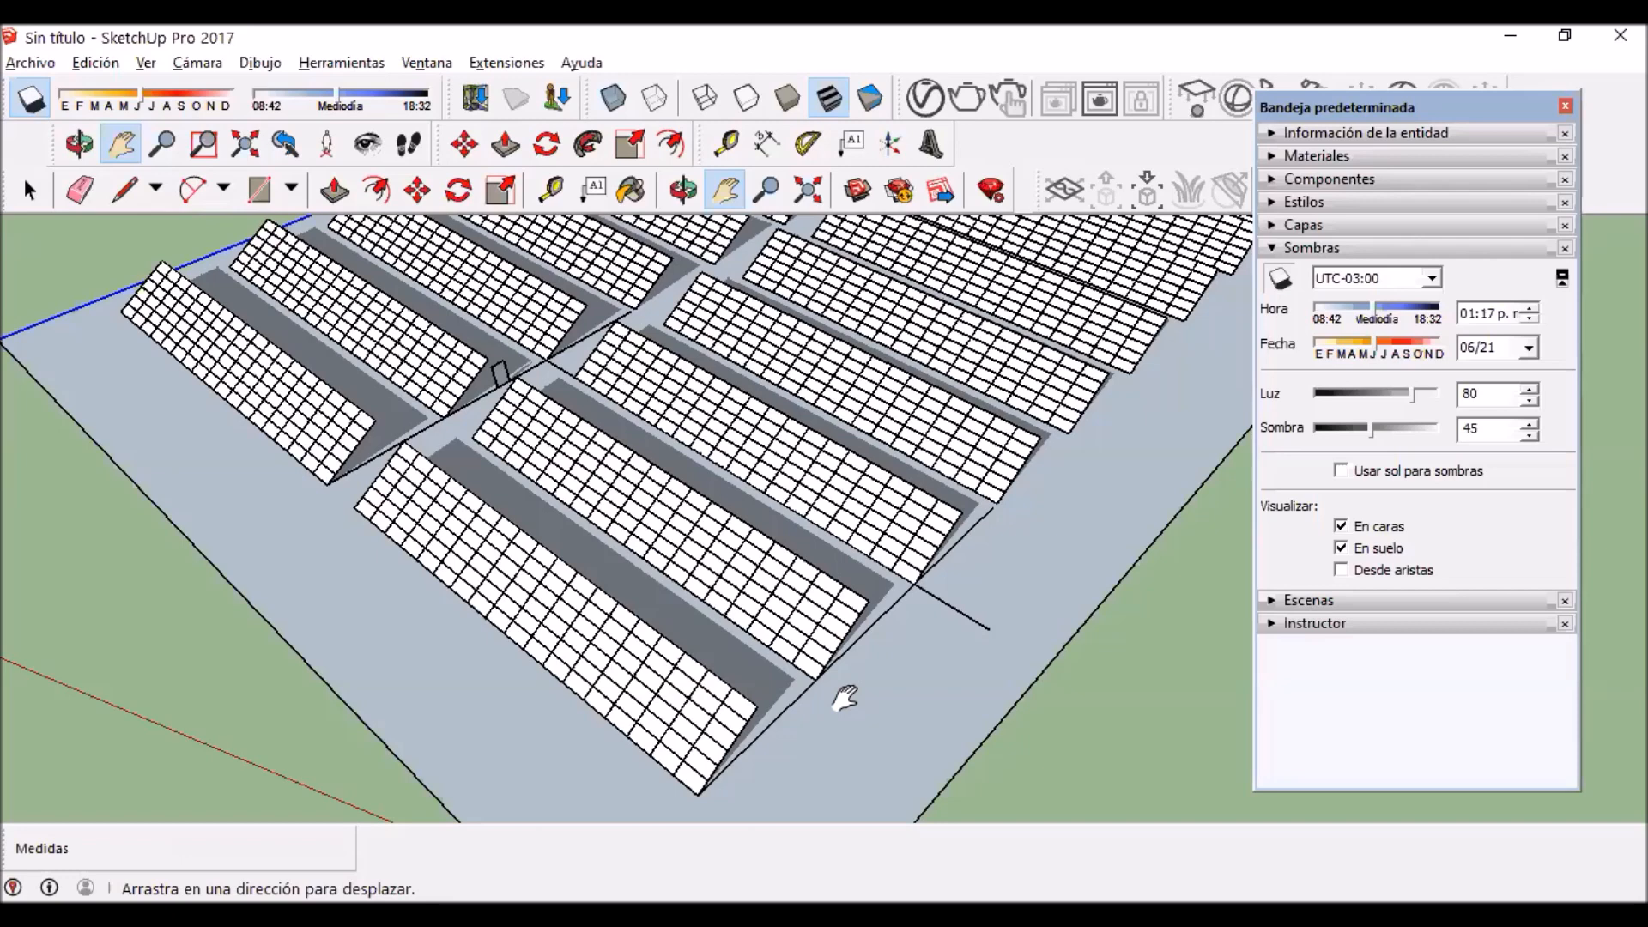
scroll(614, 411, down, 1)
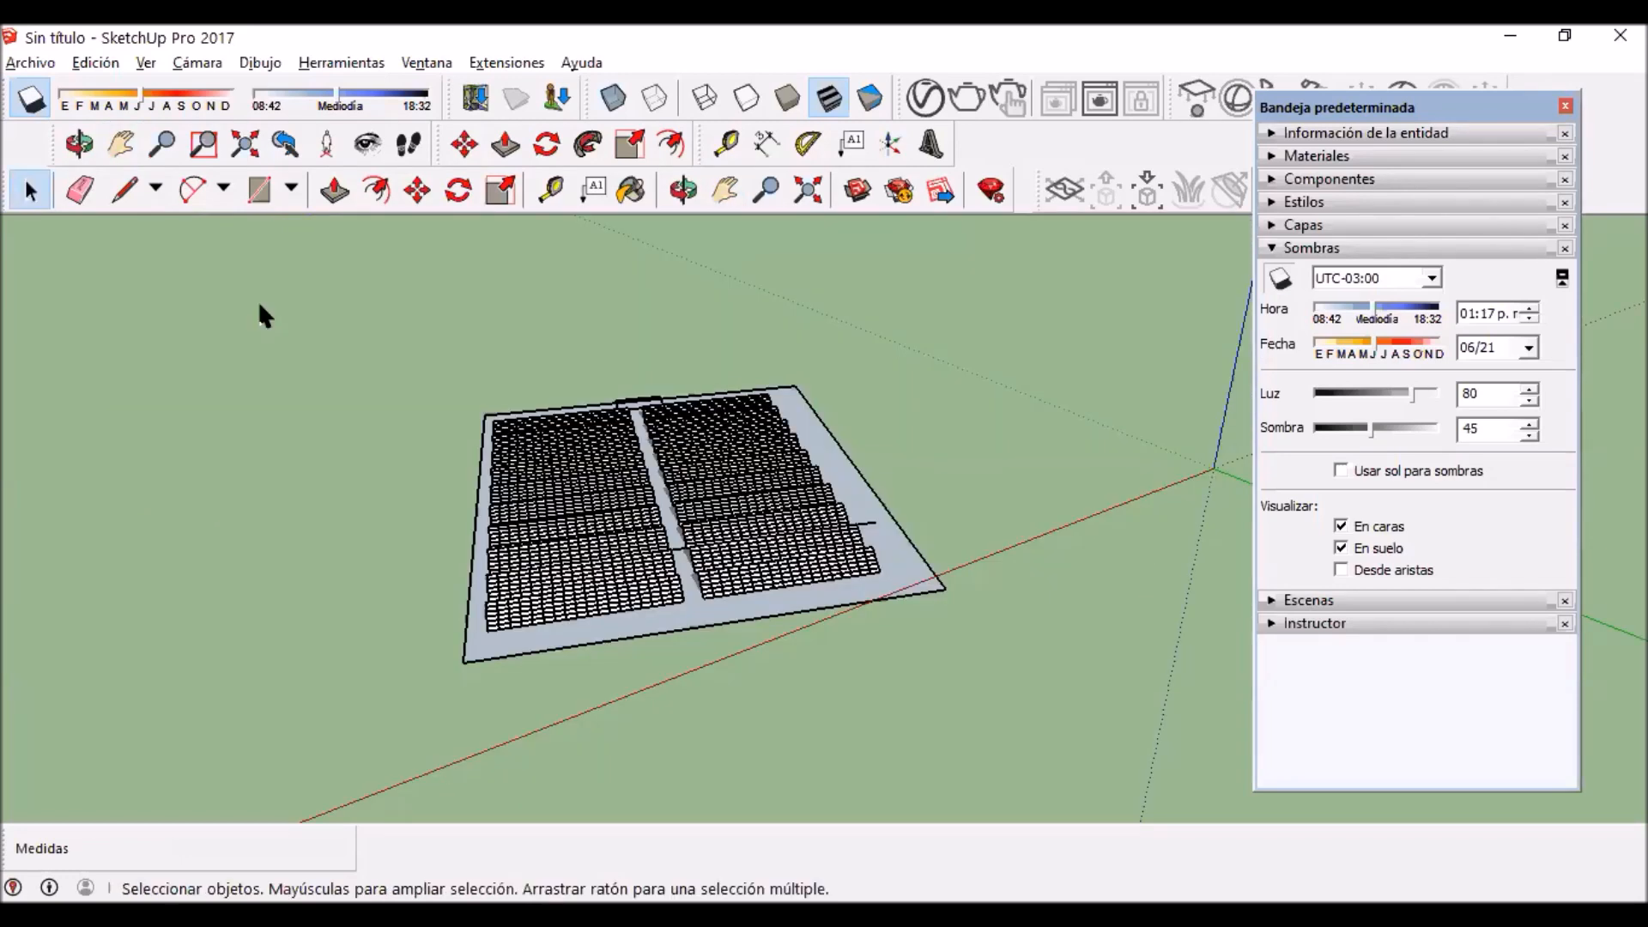